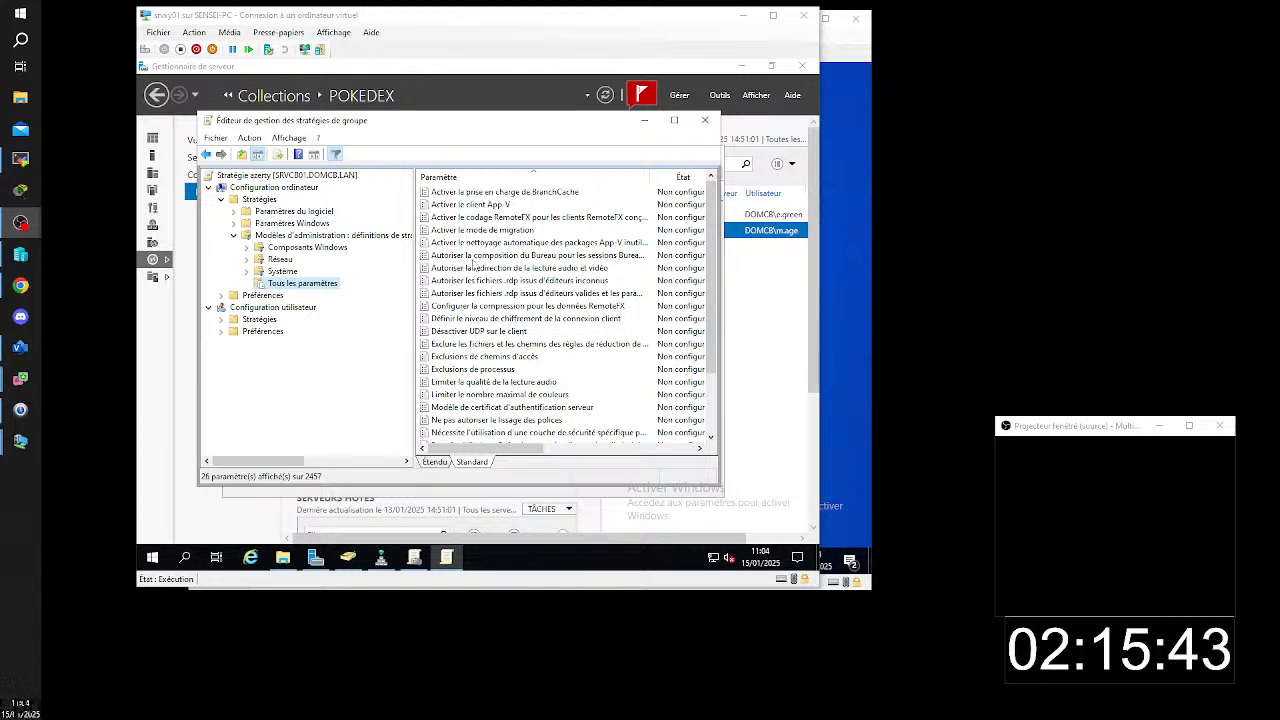
- Turn off the filter on the computer's administrative templates and open the Système > Délégation d'informations d'identification folder
{"action": "right_click", "coordinate": [298, 238]}
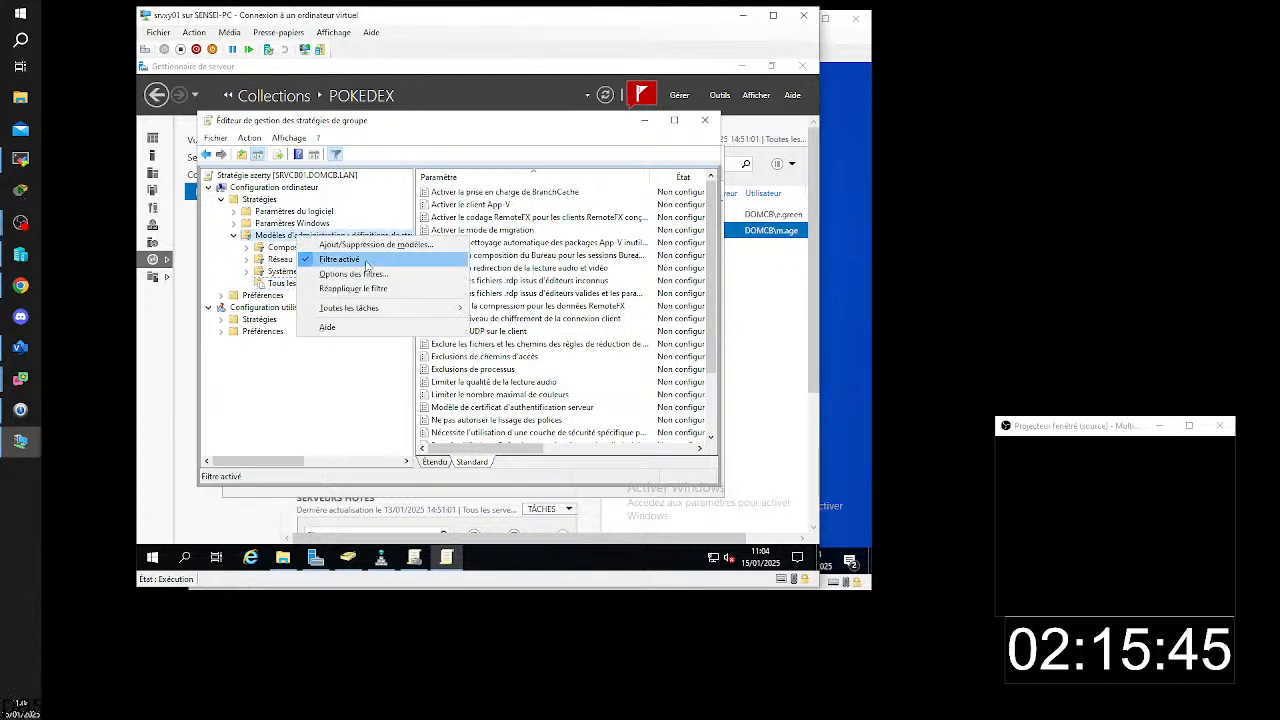
{"action": "left_click", "coordinate": [365, 258]}
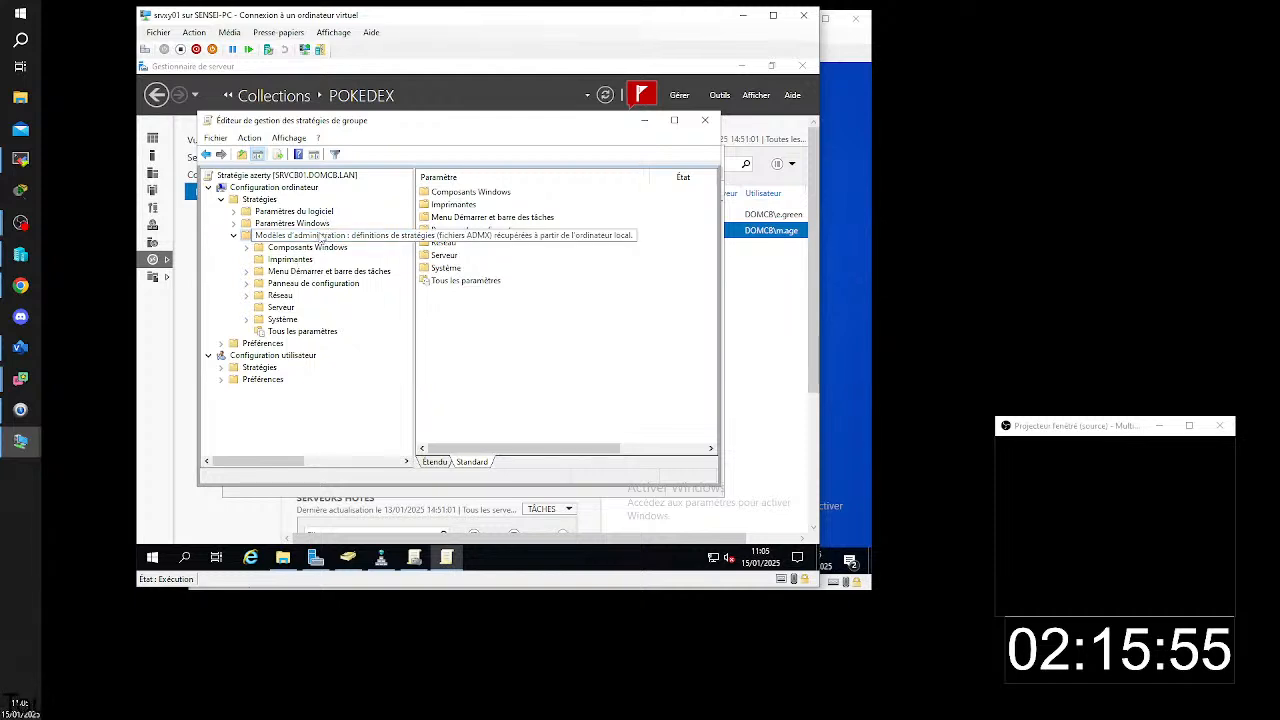
{"action": "double_click", "coordinate": [276, 320]}
{"action": "left_click", "coordinate": [326, 237]}
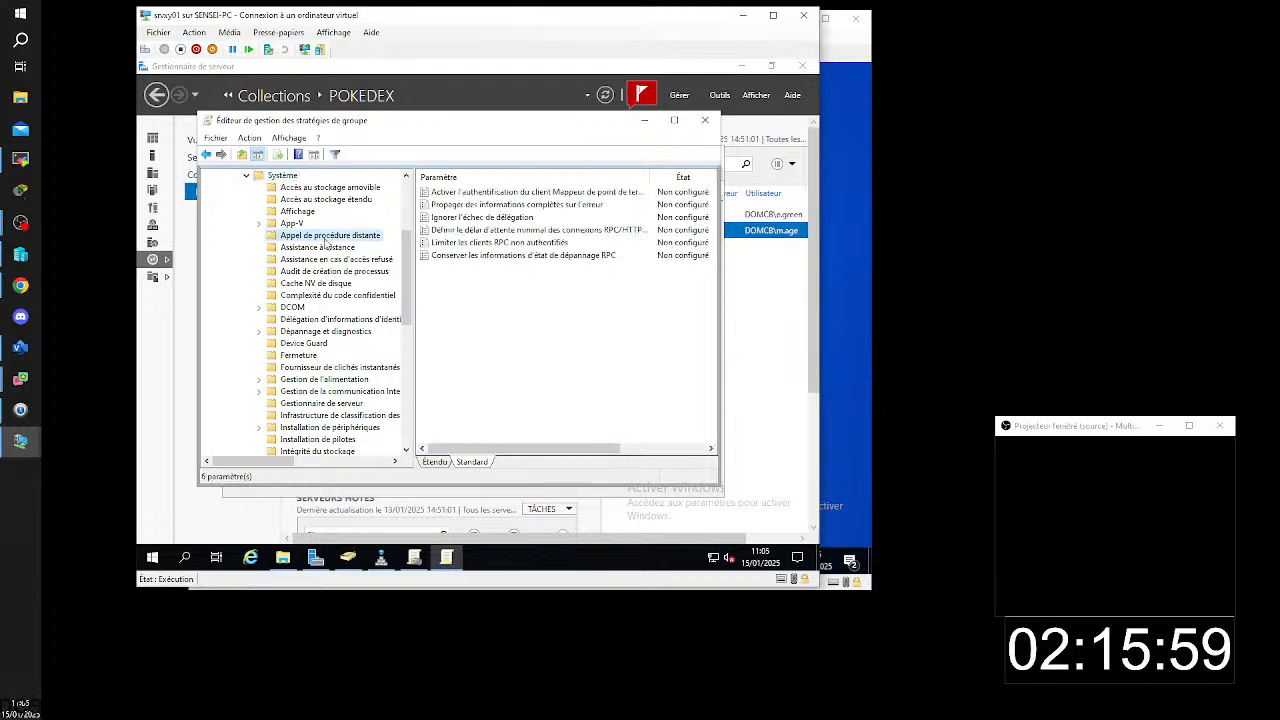
{"action": "left_click", "coordinate": [295, 307]}
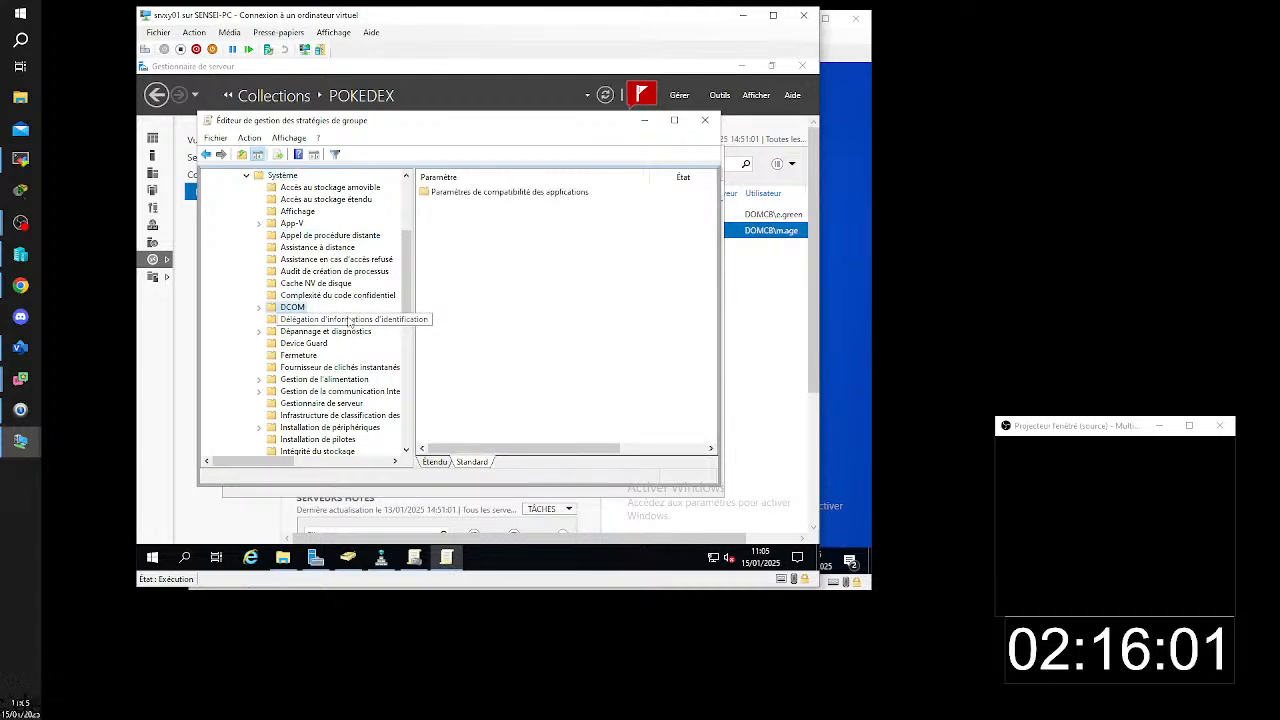
{"action": "left_click", "coordinate": [350, 320]}
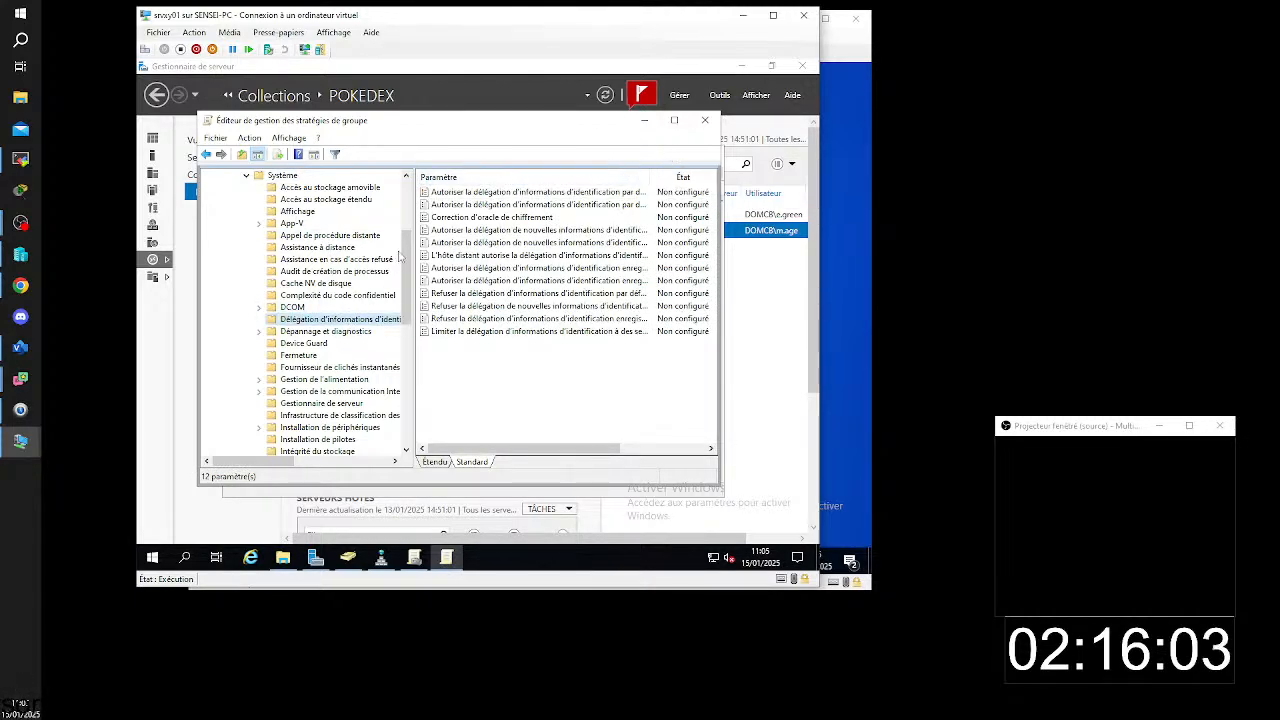
- Maximize the policy editor and widen the Paramètre column until the full setting names fit
{"action": "left_click", "coordinate": [674, 120]}
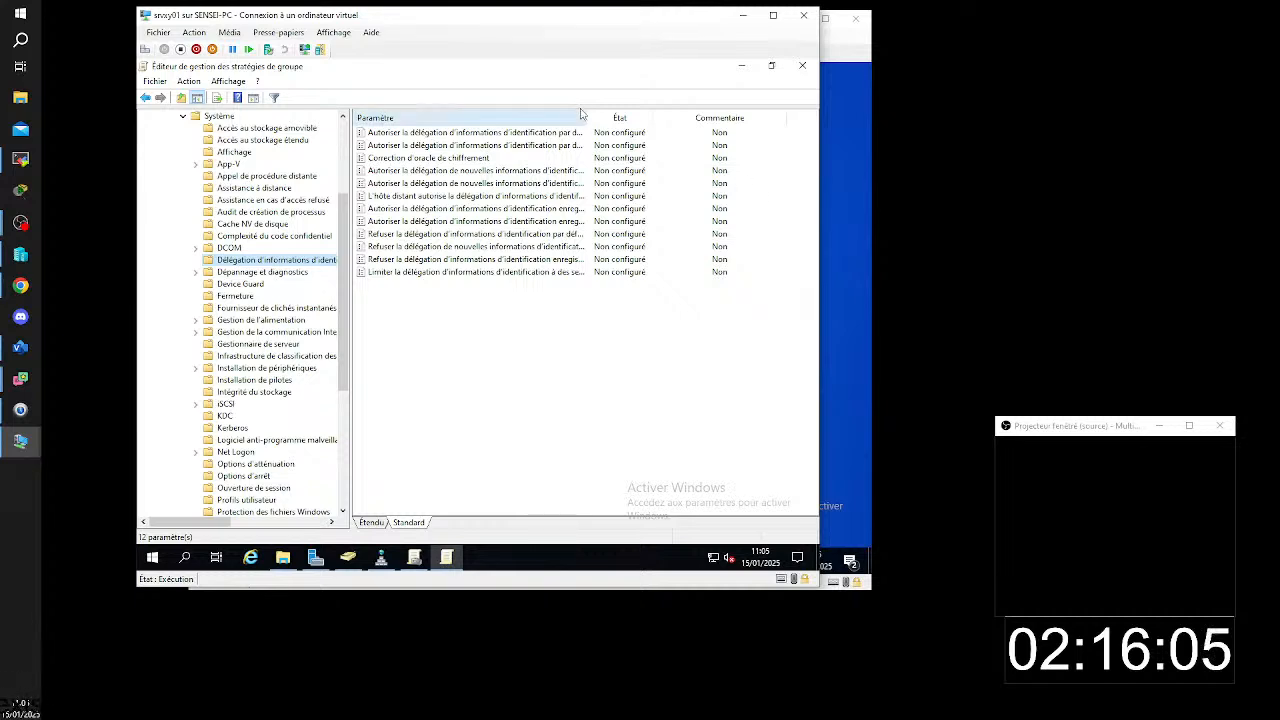
{"action": "left_click_drag", "start_coordinate": [584, 119], "coordinate": [586, 119]}
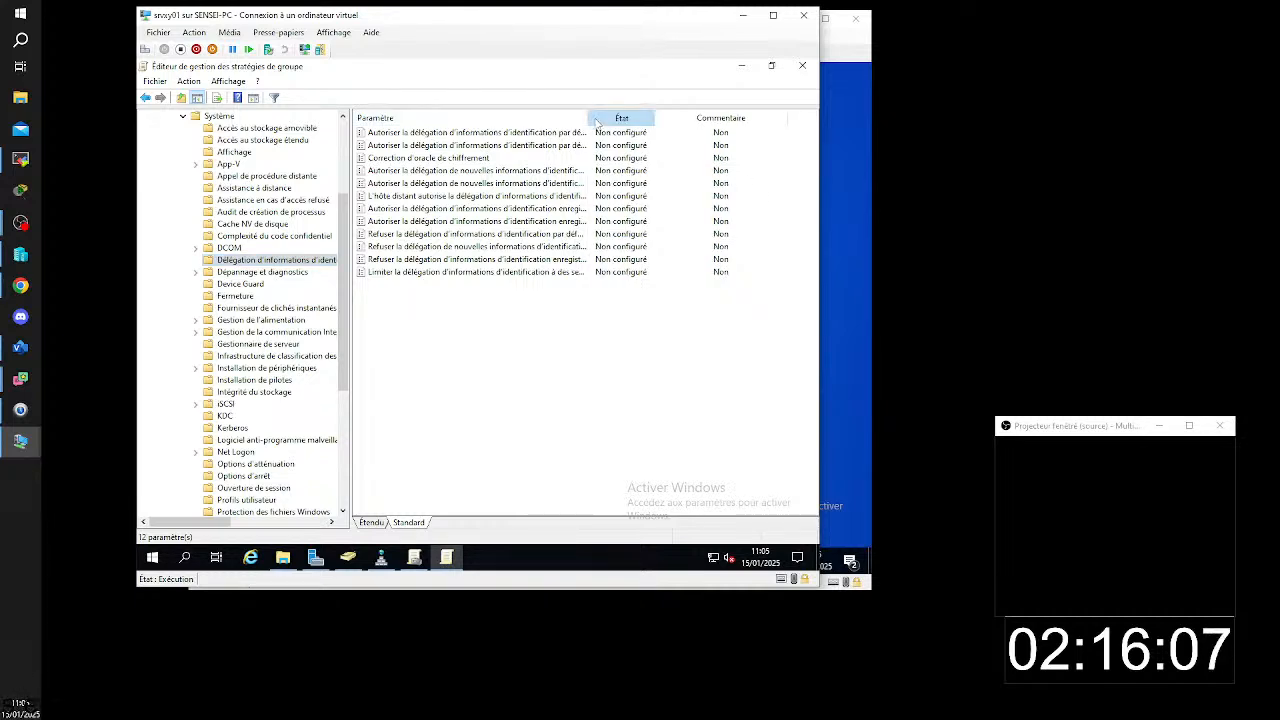
{"action": "left_click_drag", "start_coordinate": [588, 117], "coordinate": [792, 117]}
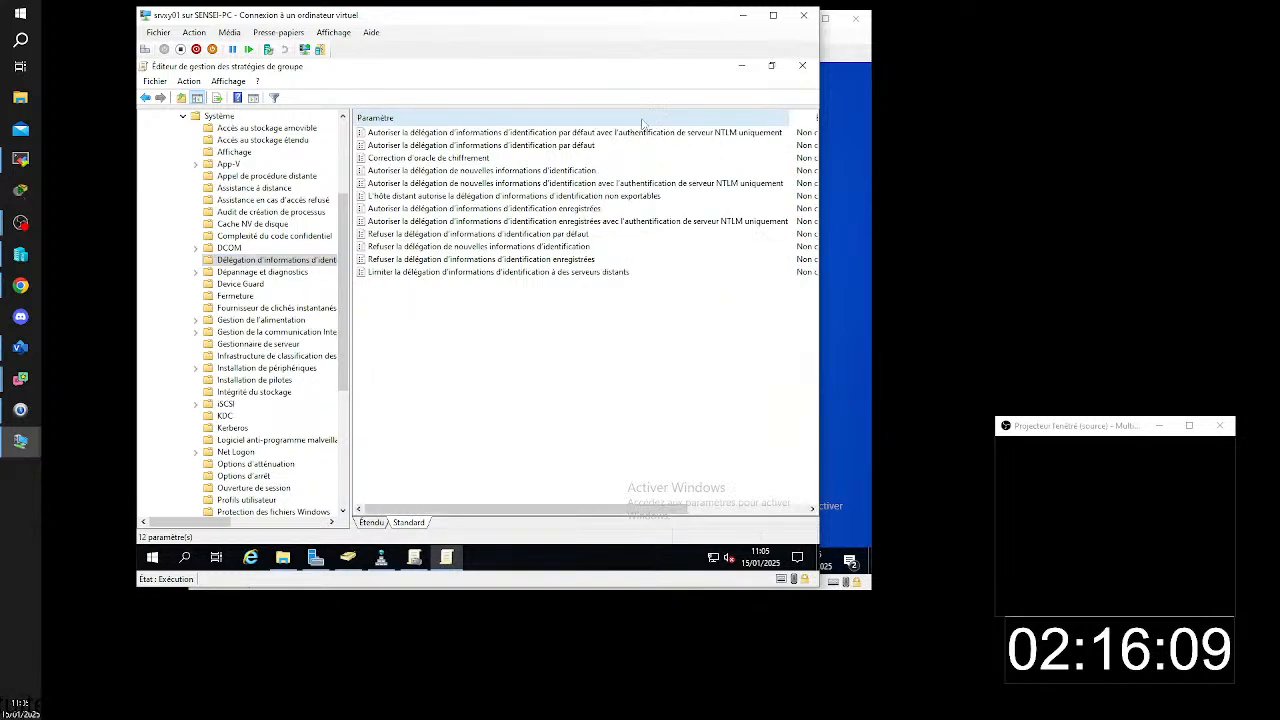
- Open the setting "Autoriser la délégation d'informations d'identification par défaut" and set it to Activé
{"action": "left_click", "coordinate": [466, 147]}
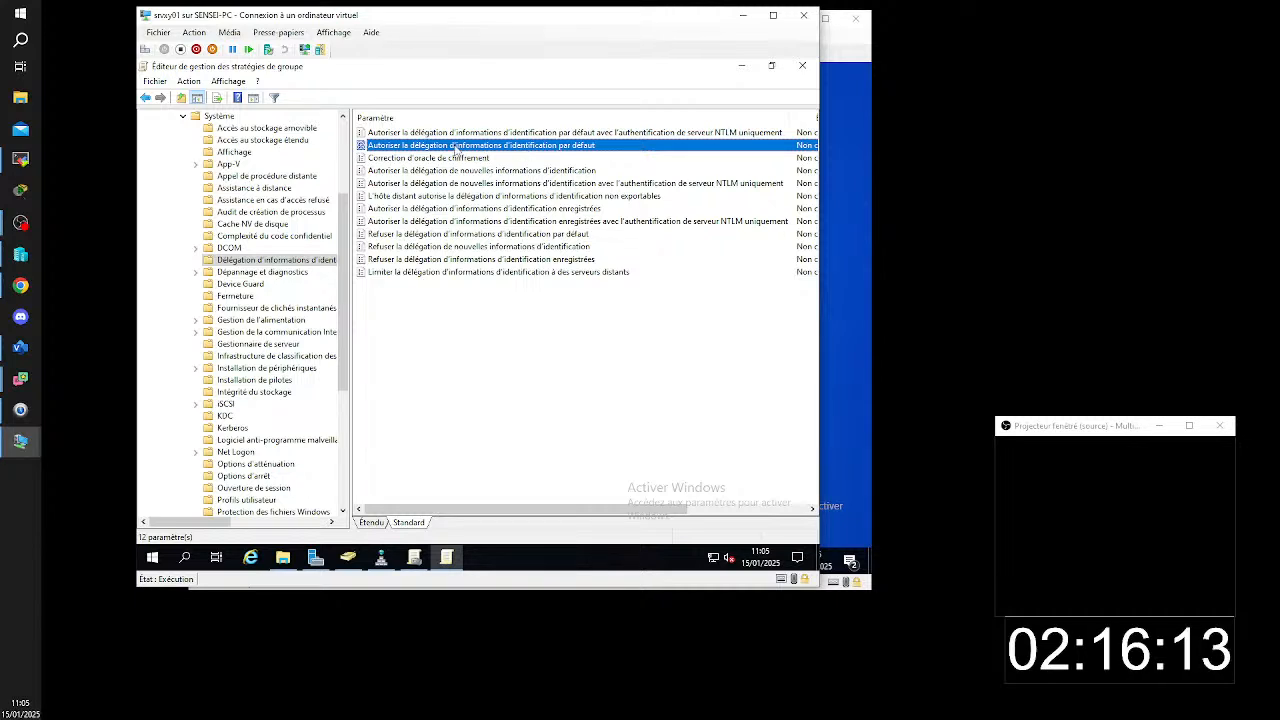
{"action": "double_click", "coordinate": [455, 146]}
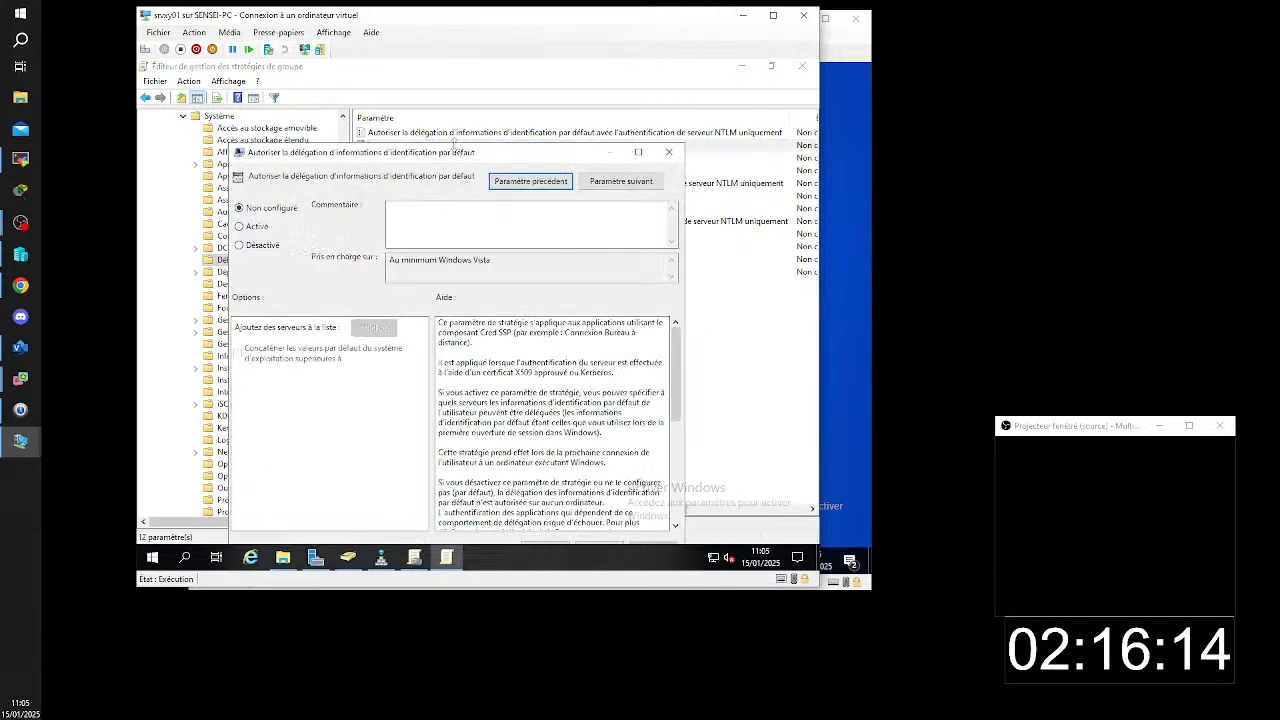
{"action": "left_click", "coordinate": [251, 227]}
{"action": "left_click_drag", "start_coordinate": [409, 150], "coordinate": [434, 92]}
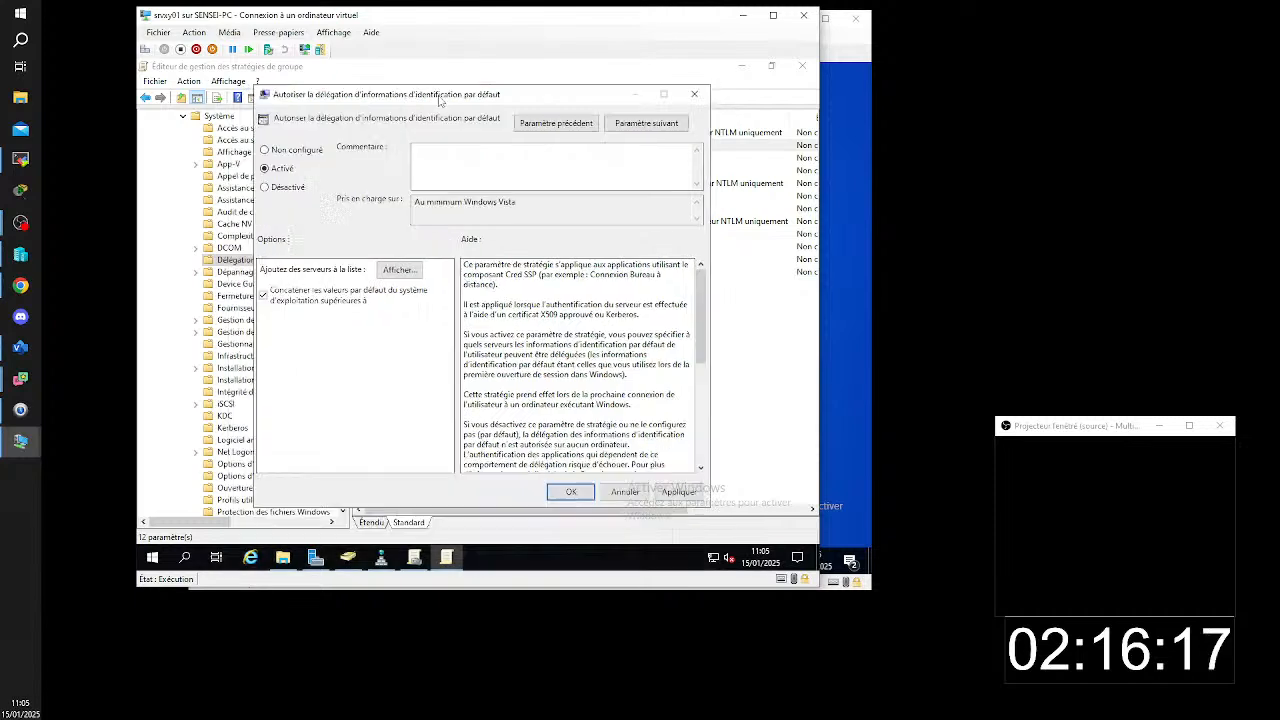
- Add TERMSRV/*.domcb.lan to the policy's list of servers and confirm the list
{"action": "left_click", "coordinate": [399, 270]}
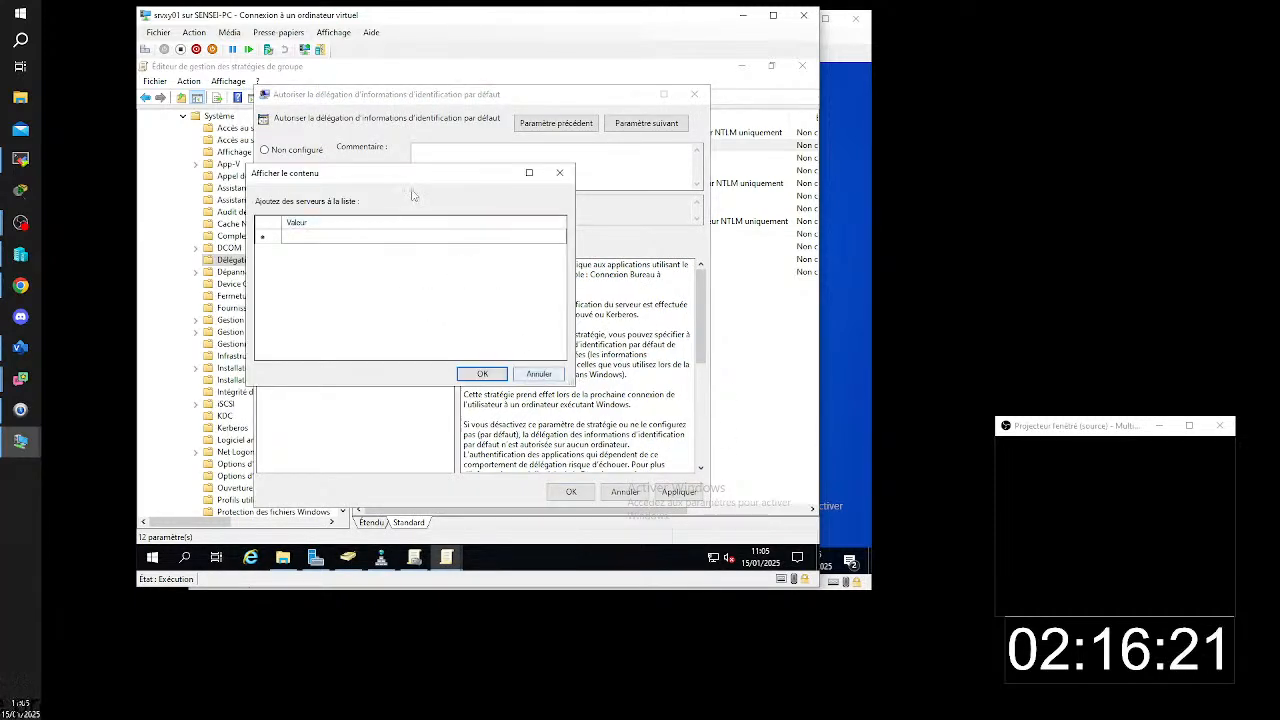
{"action": "left_click", "coordinate": [386, 237]}
{"action": "left_click", "coordinate": [403, 238]}
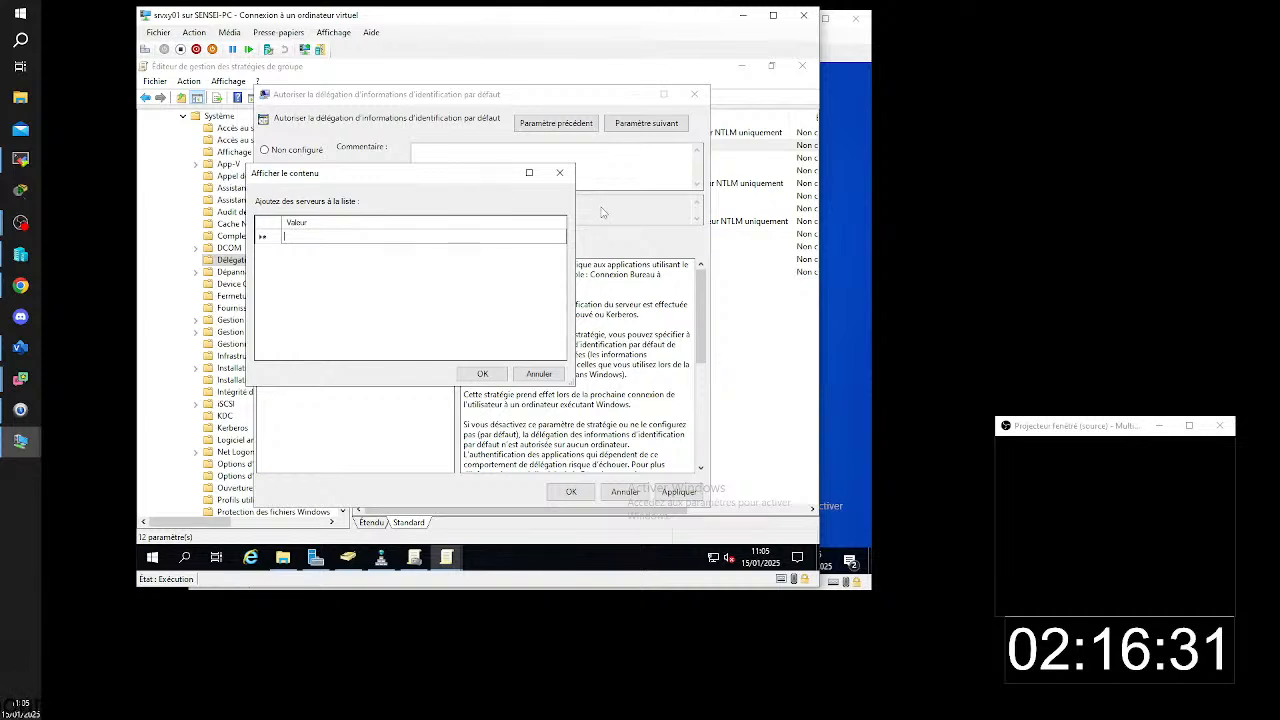
{"action": "type", "text": "TER"}
{"action": "type", "text": "IM"}
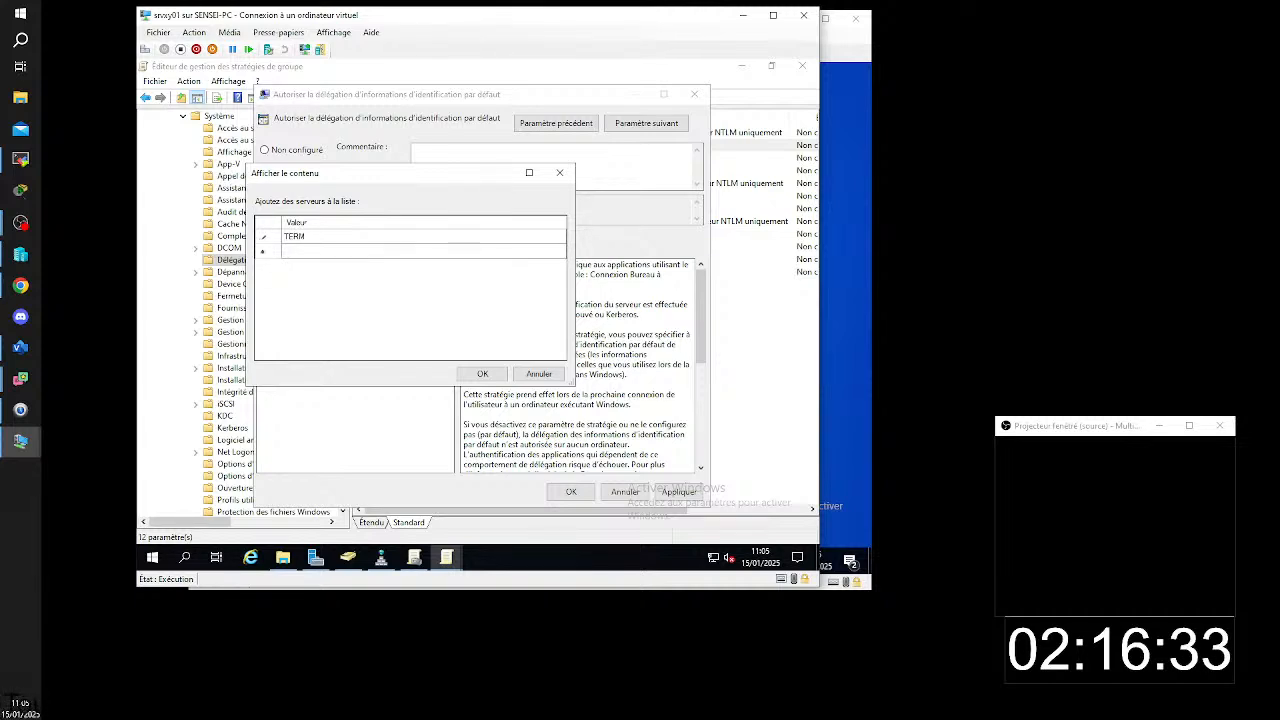
{"action": "type", "text": "RV"}
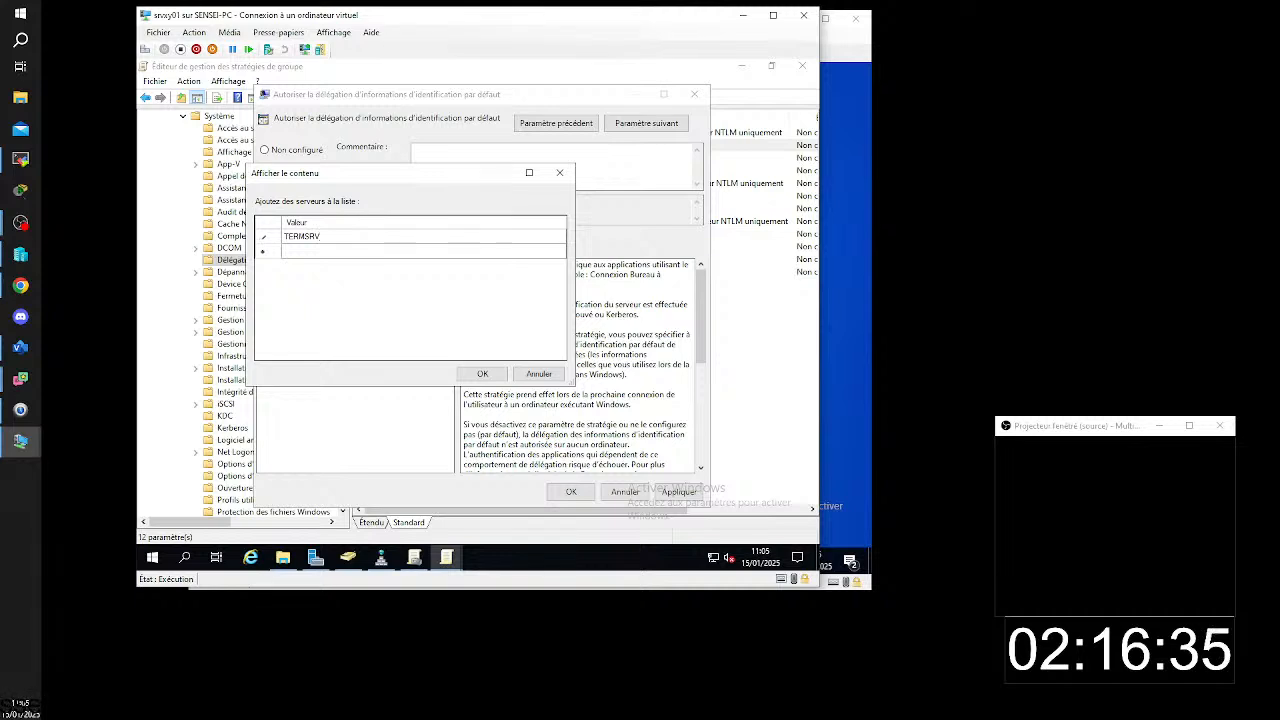
{"action": "type", "text": "/"}
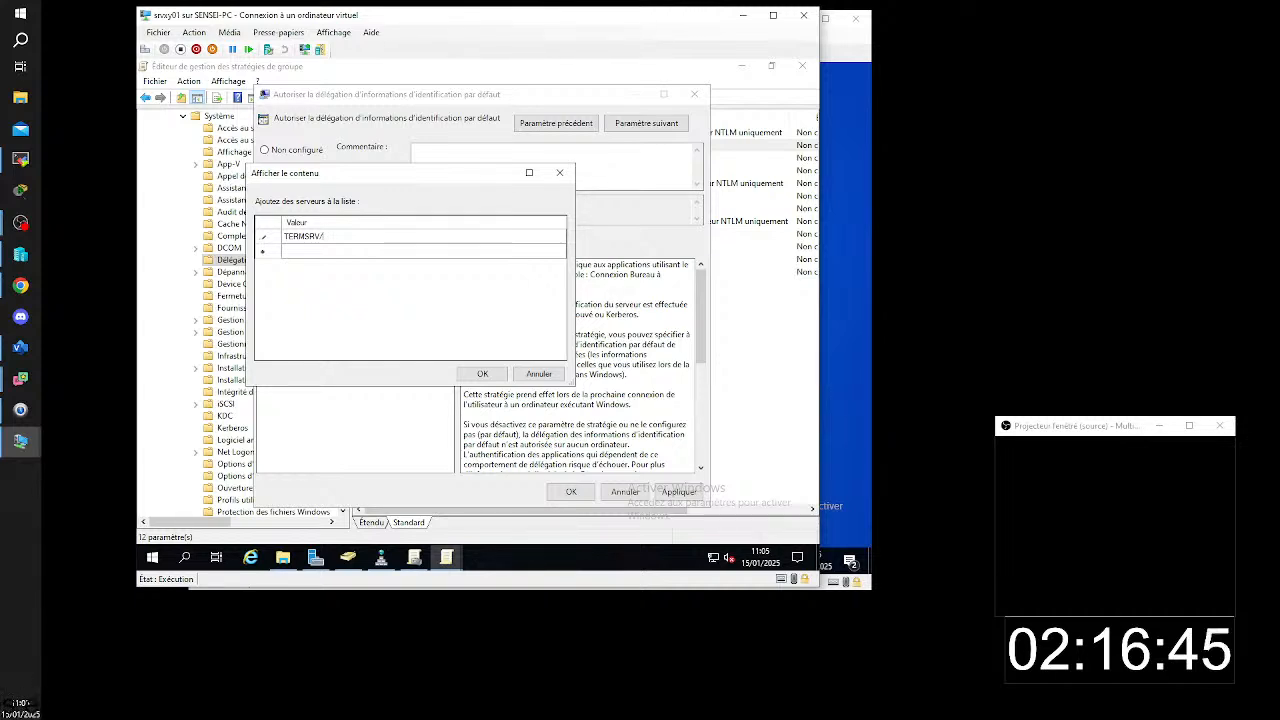
{"action": "type", "text": "*.do"}
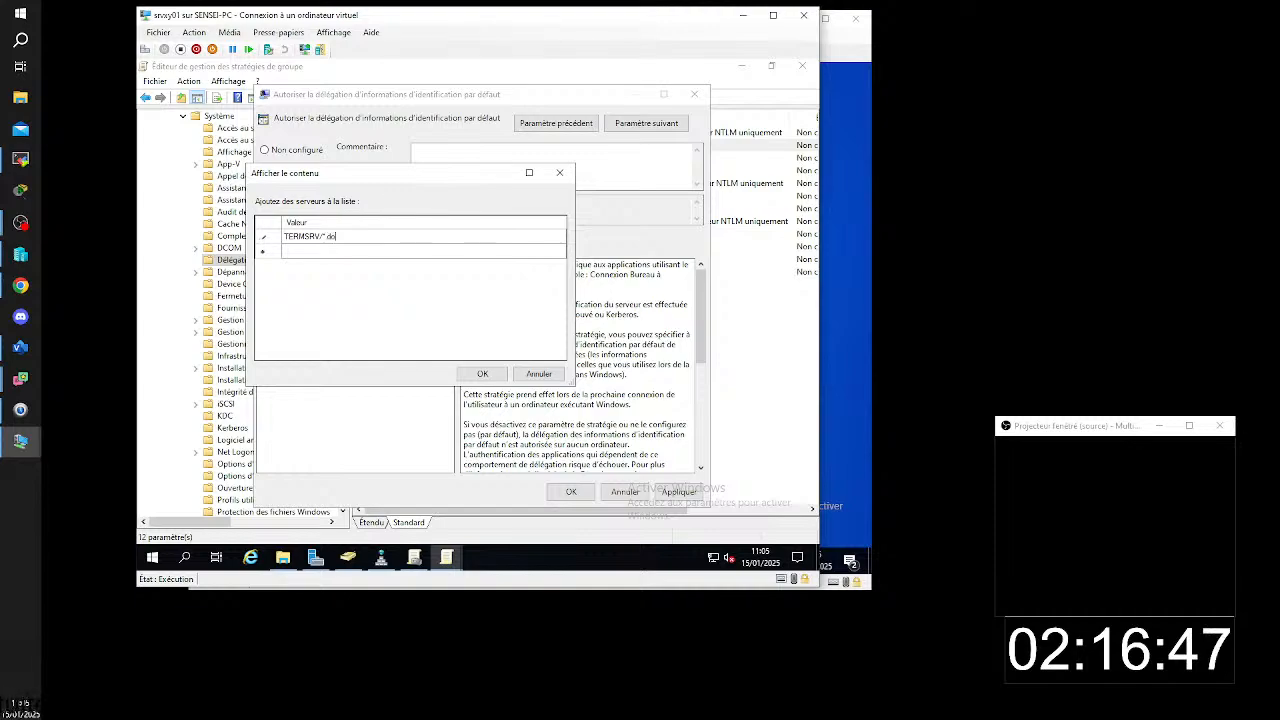
{"action": "type", "text": "mai"}
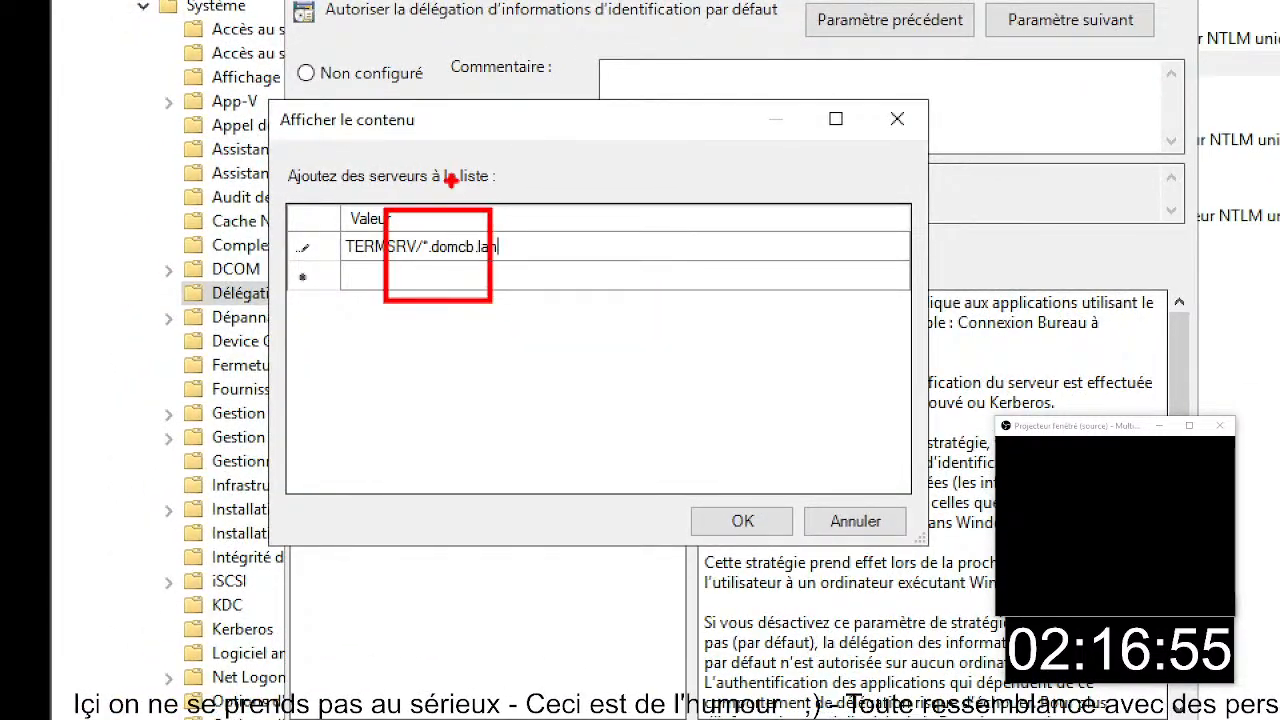
{"action": "left_click_drag", "start_coordinate": [431, 228], "coordinate": [433, 130]}
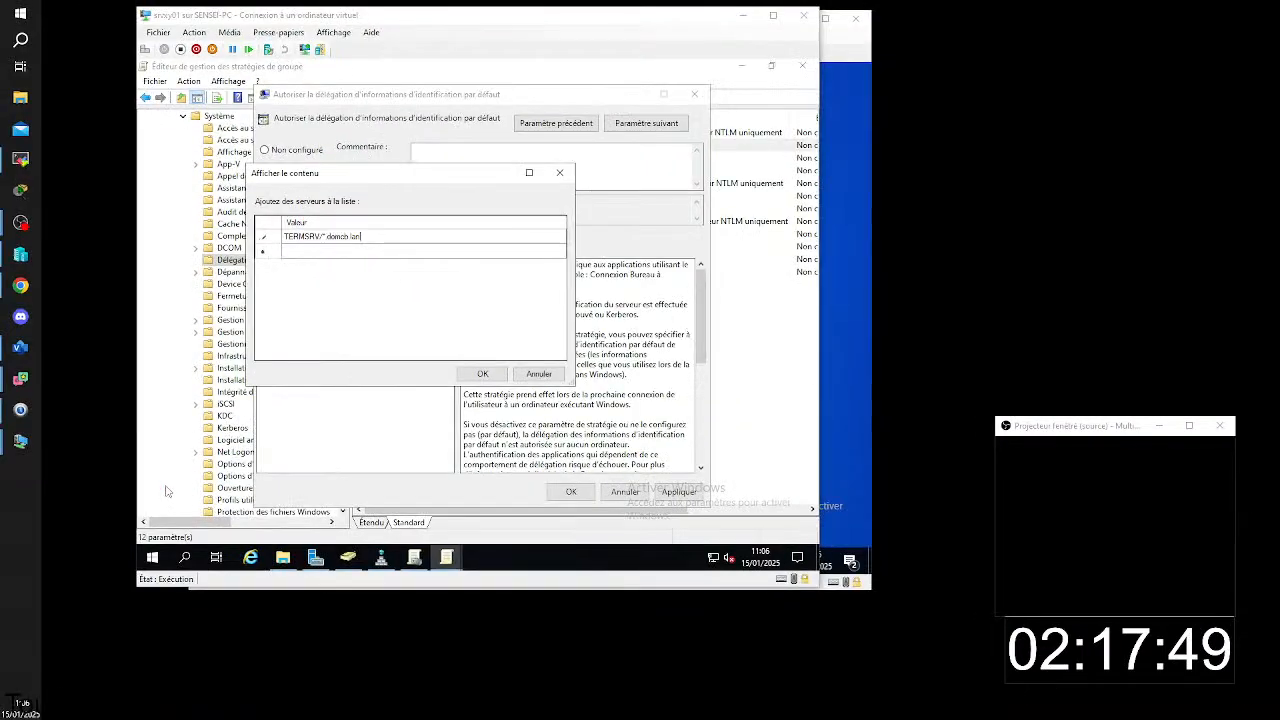
{"action": "left_click", "coordinate": [482, 374]}
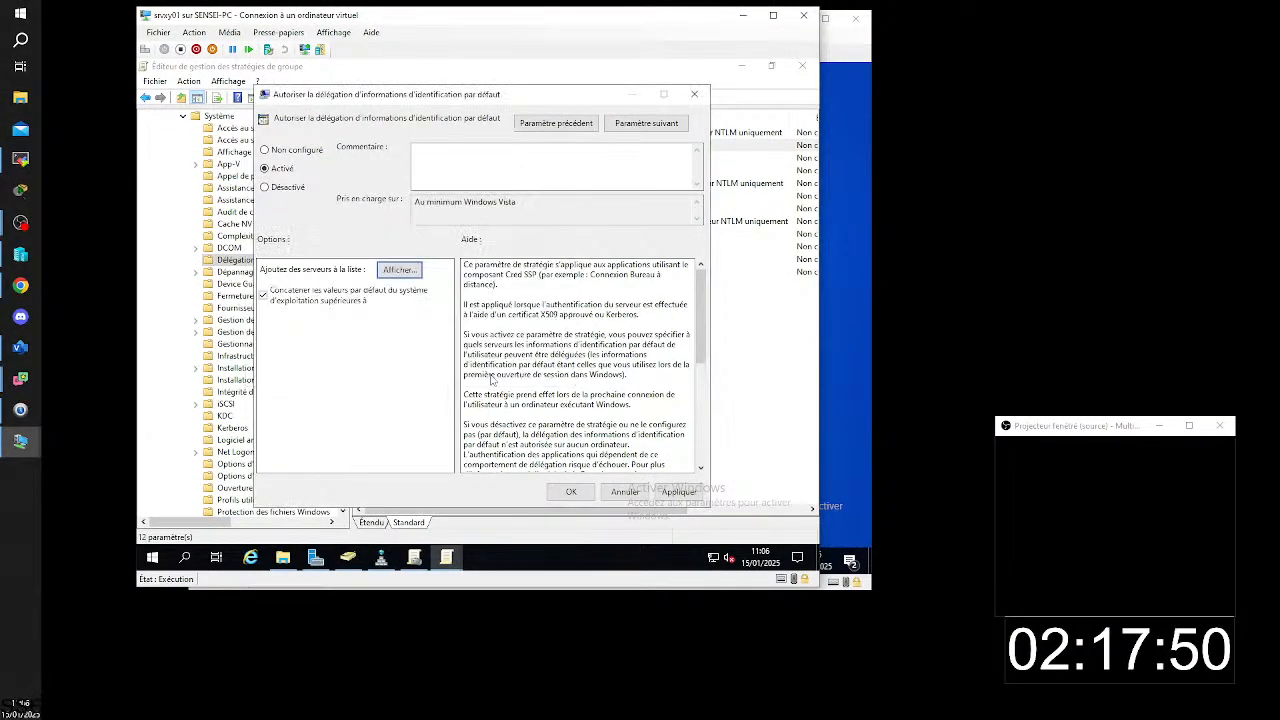
- Examine the TERMSRV syntax examples at the end of the policy's help text
{"action": "scroll", "coordinate": [600, 368], "scroll_direction": "down", "scroll_amount": 6}
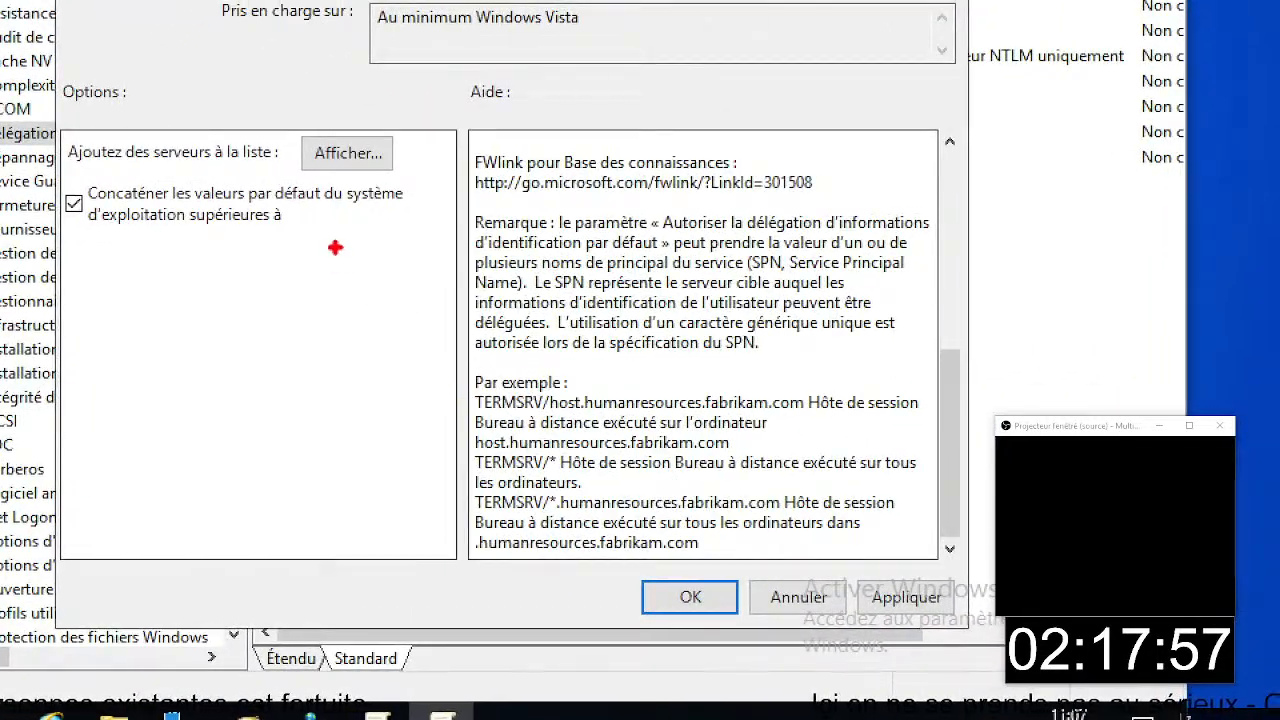
{"action": "left_click_drag", "start_coordinate": [410, 44], "coordinate": [575, 128]}
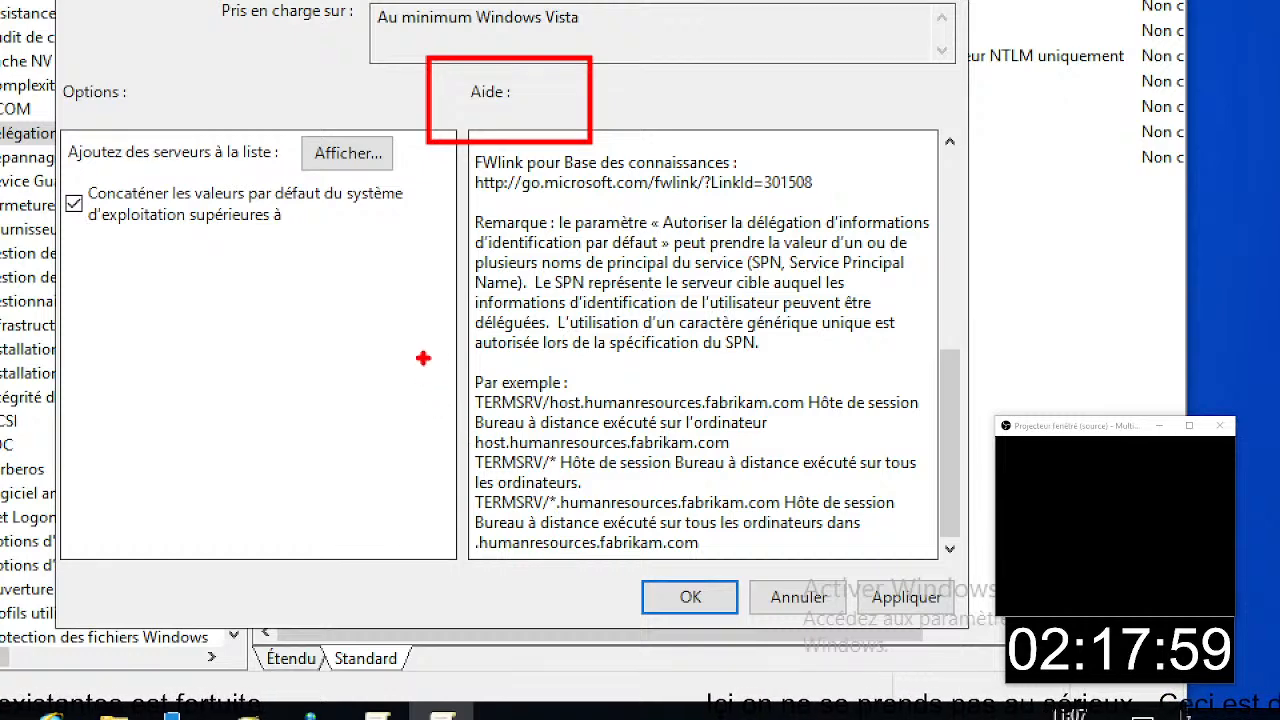
{"action": "mouse_move", "coordinate": [488, 366]}
{"action": "left_mouse_down"}
{"action": "mouse_move", "coordinate": [722, 538]}
{"action": "mouse_move", "coordinate": [945, 553]}
{"action": "mouse_move", "coordinate": [930, 558]}
{"action": "left_mouse_up"}
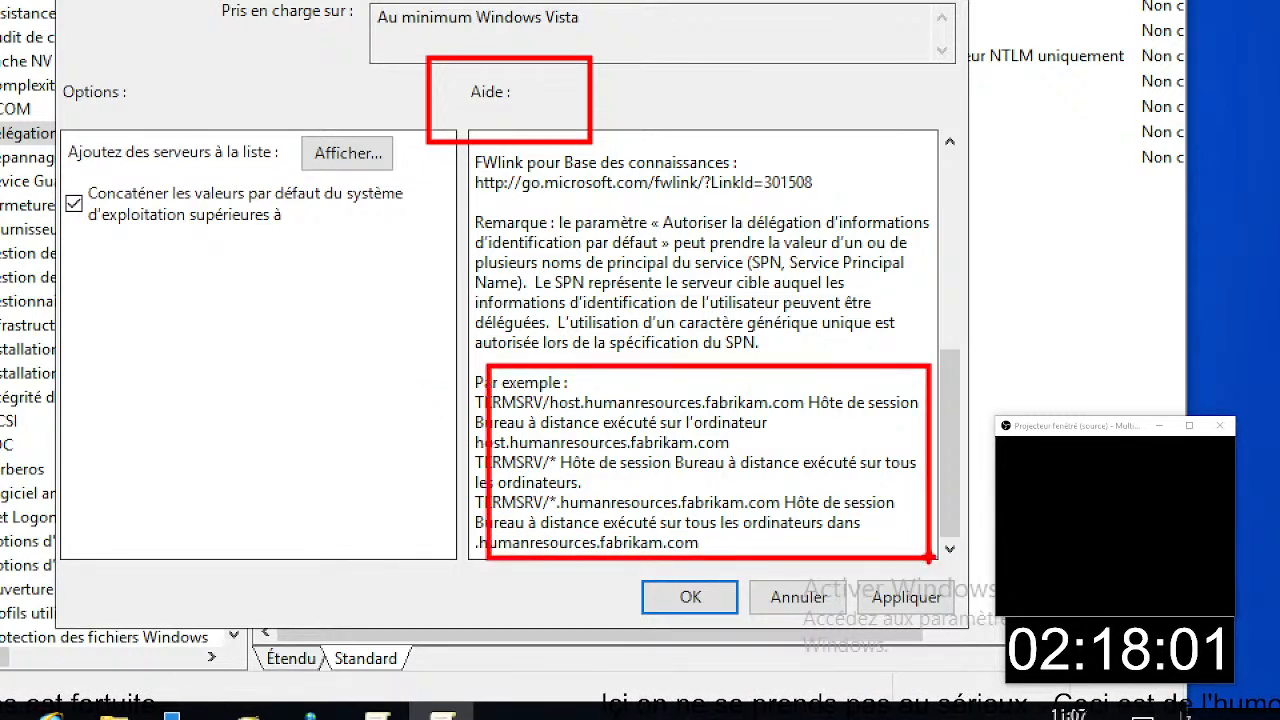
{"action": "mouse_move", "coordinate": [481, 466]}
{"action": "left_mouse_down"}
{"action": "mouse_move", "coordinate": [498, 492]}
{"action": "mouse_move", "coordinate": [620, 522]}
{"action": "mouse_move", "coordinate": [792, 512]}
{"action": "mouse_move", "coordinate": [776, 498]}
{"action": "left_mouse_up"}
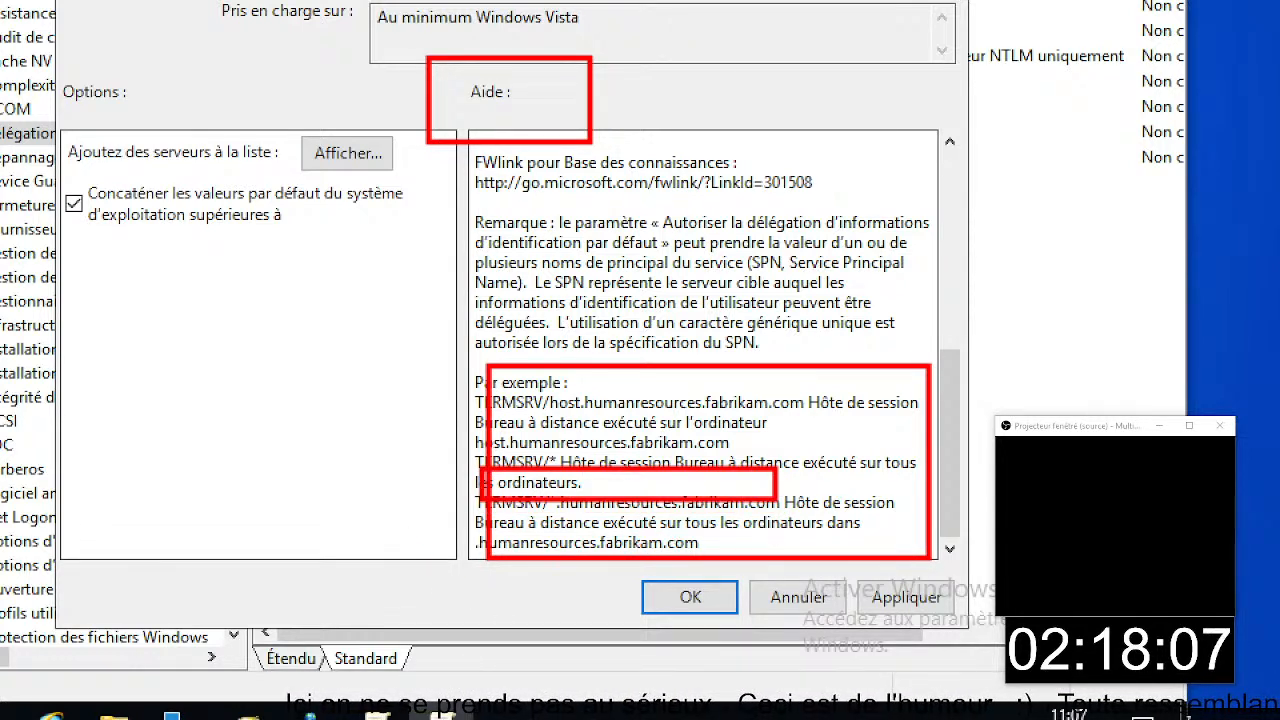
{"action": "left_click_drag", "start_coordinate": [704, 545], "coordinate": [830, 538]}
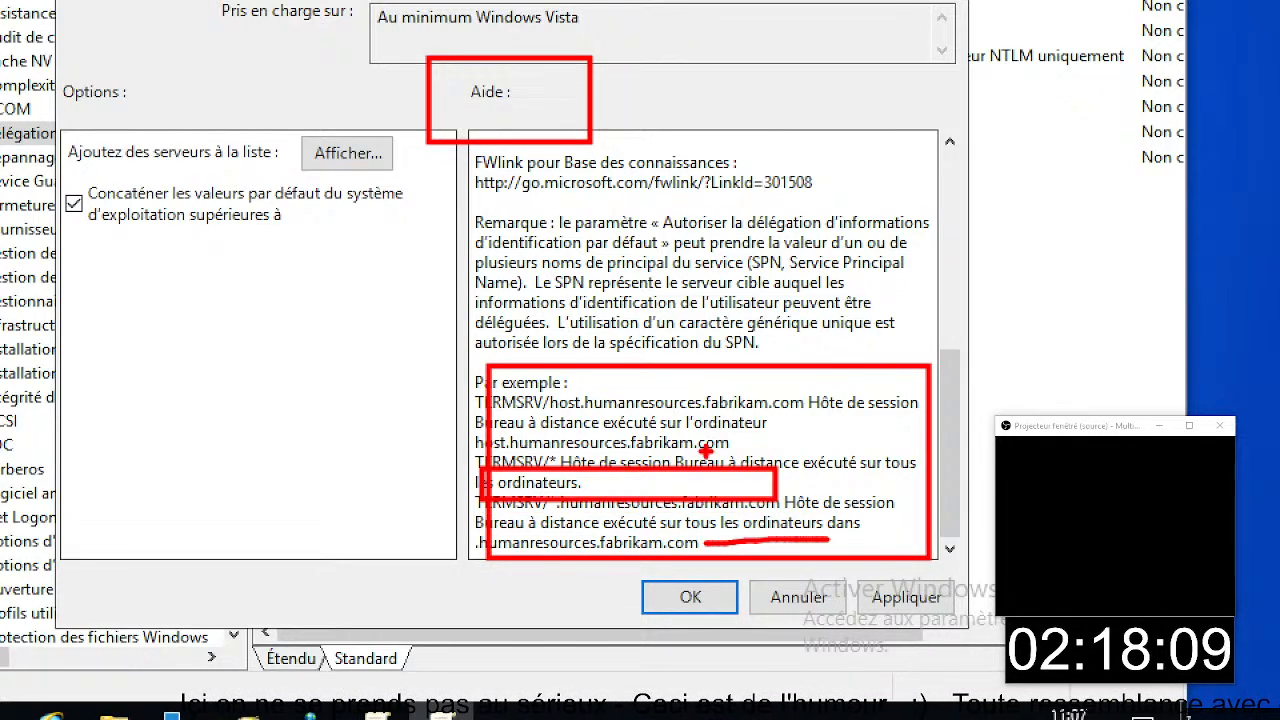
{"action": "key", "text": "ctrl+z"}
{"action": "key", "text": "ctrl+z"}
{"action": "key", "text": "ctrl+z"}
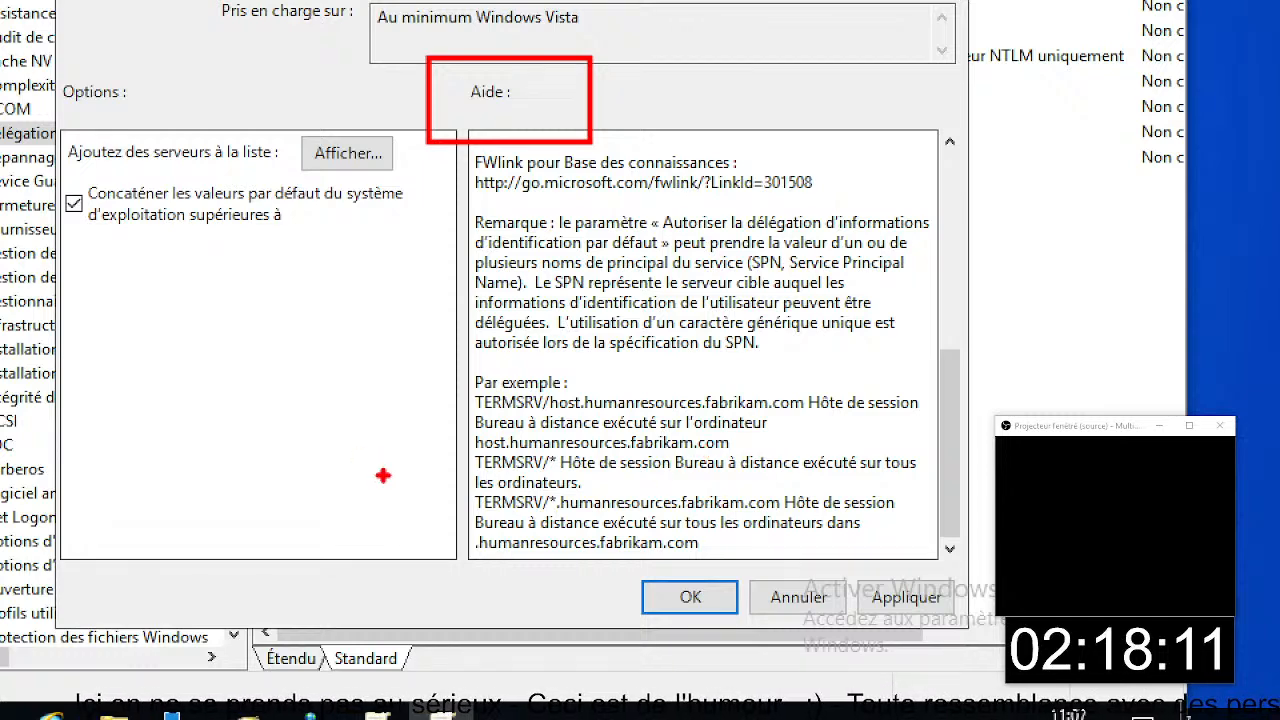
{"action": "left_click_drag", "start_coordinate": [465, 447], "coordinate": [597, 463]}
{"action": "key", "text": "ctrl+z"}
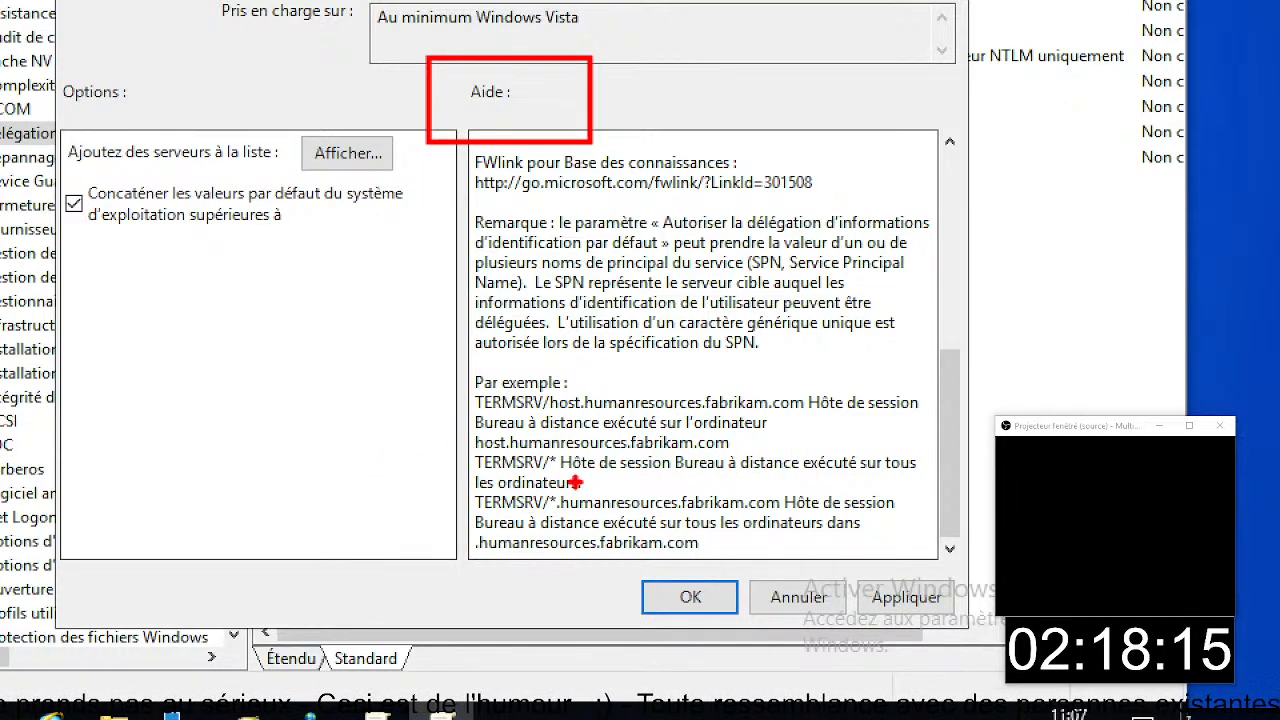
{"action": "mouse_move", "coordinate": [464, 484]}
{"action": "left_mouse_down"}
{"action": "mouse_move", "coordinate": [663, 532]}
{"action": "mouse_move", "coordinate": [820, 514]}
{"action": "mouse_move", "coordinate": [787, 512]}
{"action": "left_mouse_up"}
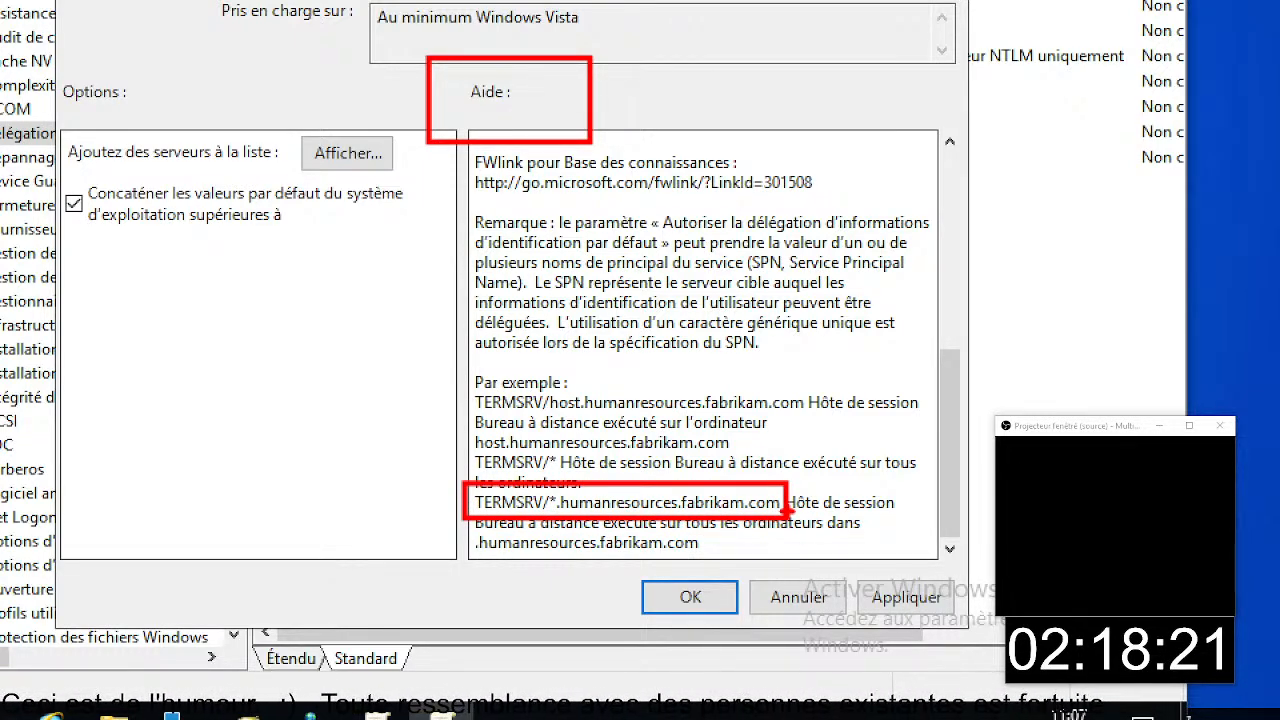
{"action": "key", "text": "Escape"}
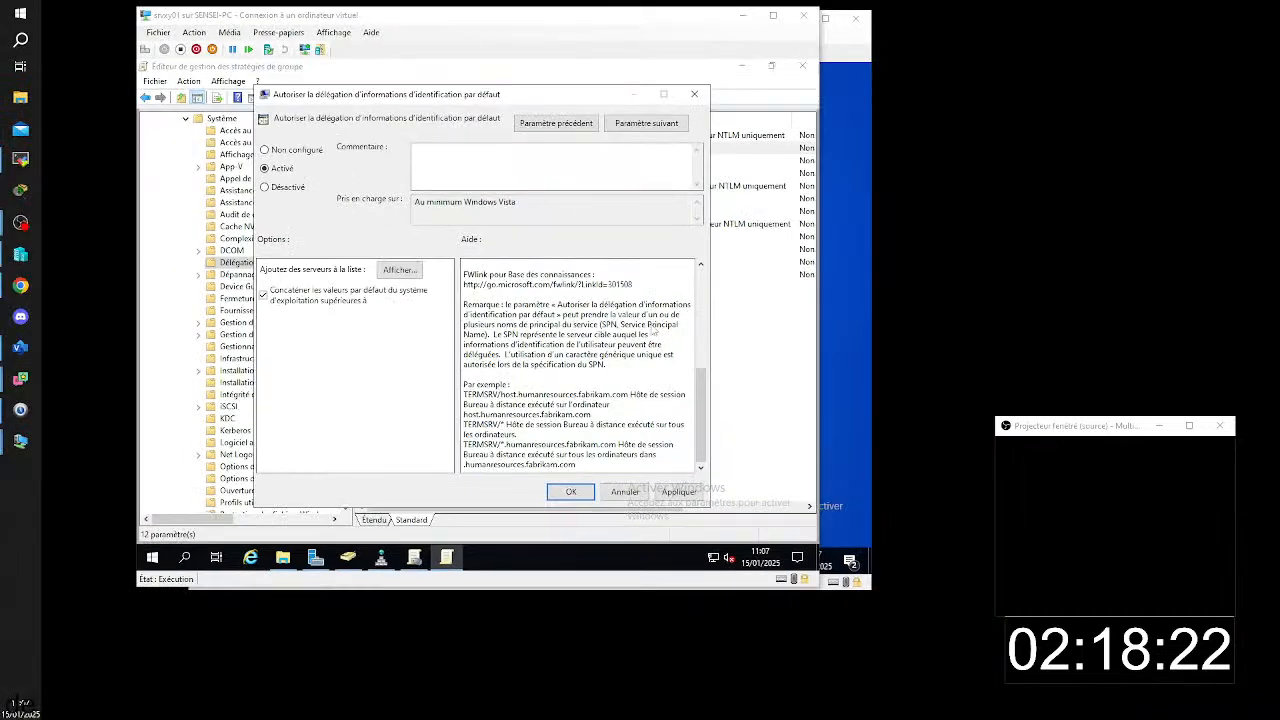
- Recheck the policy's server list and save the default credential delegation setting
{"action": "left_click", "coordinate": [401, 272]}
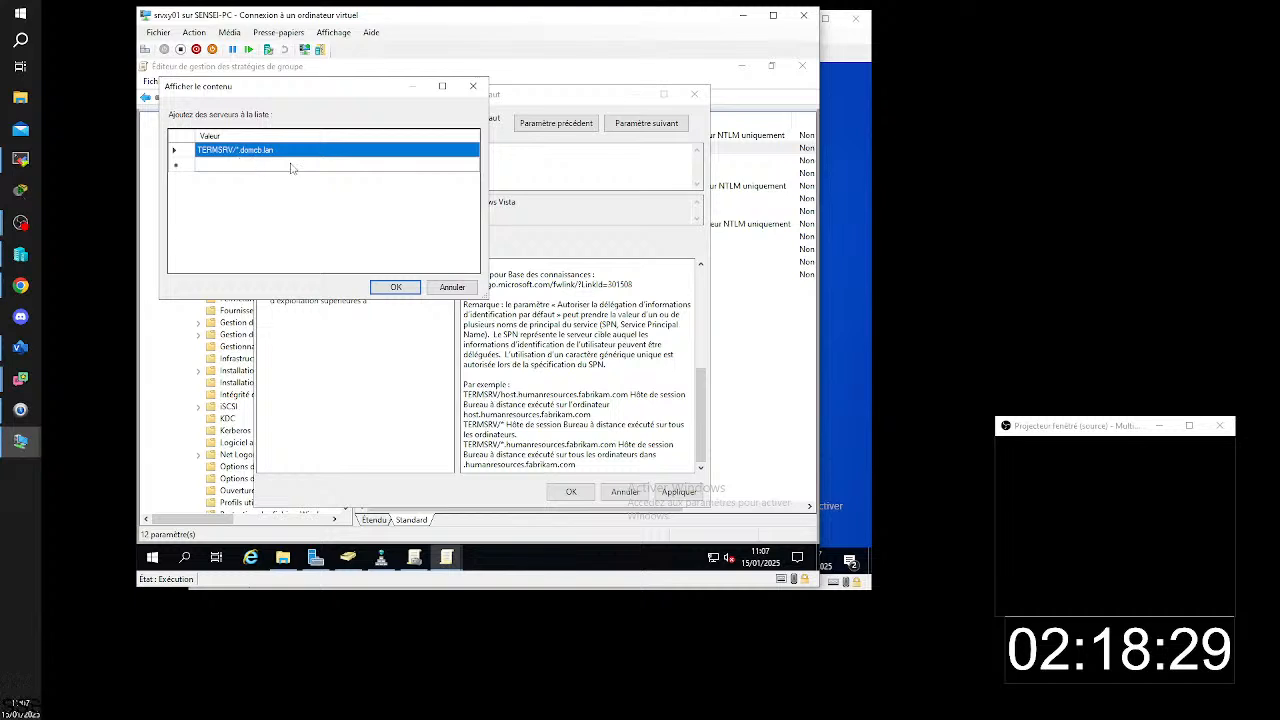
{"action": "left_click", "coordinate": [401, 289]}
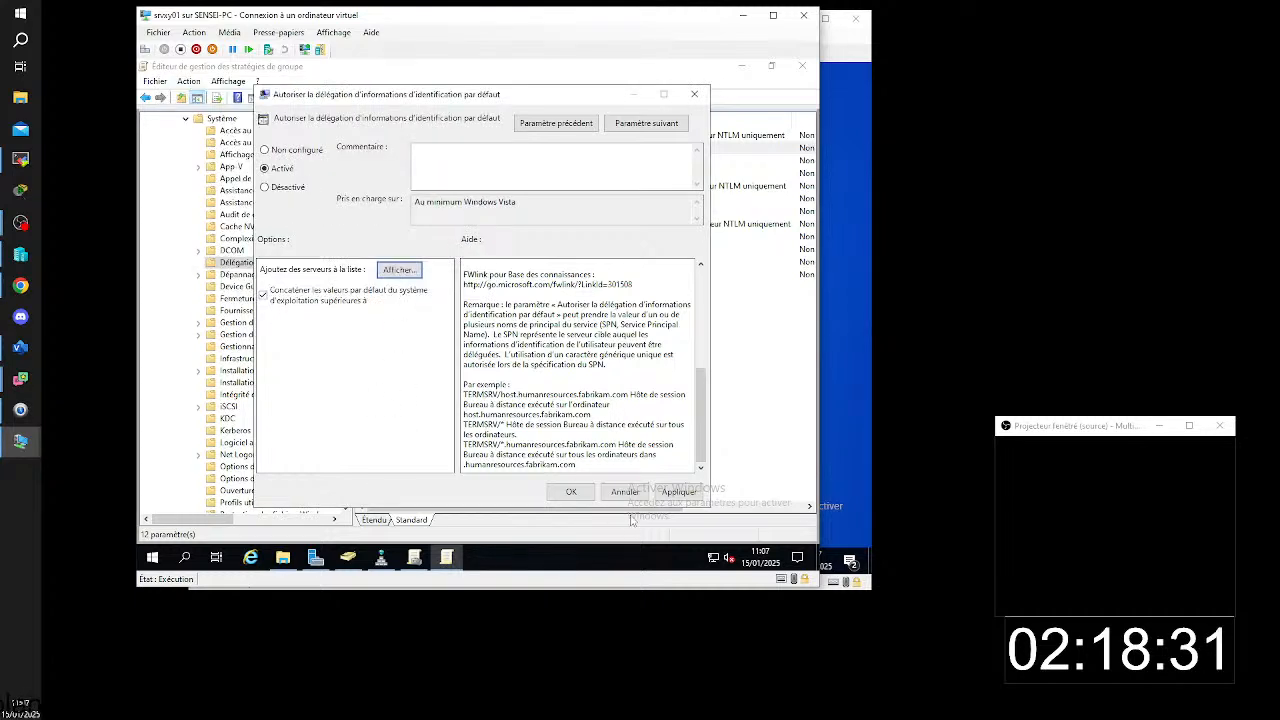
{"action": "left_click", "coordinate": [571, 491]}
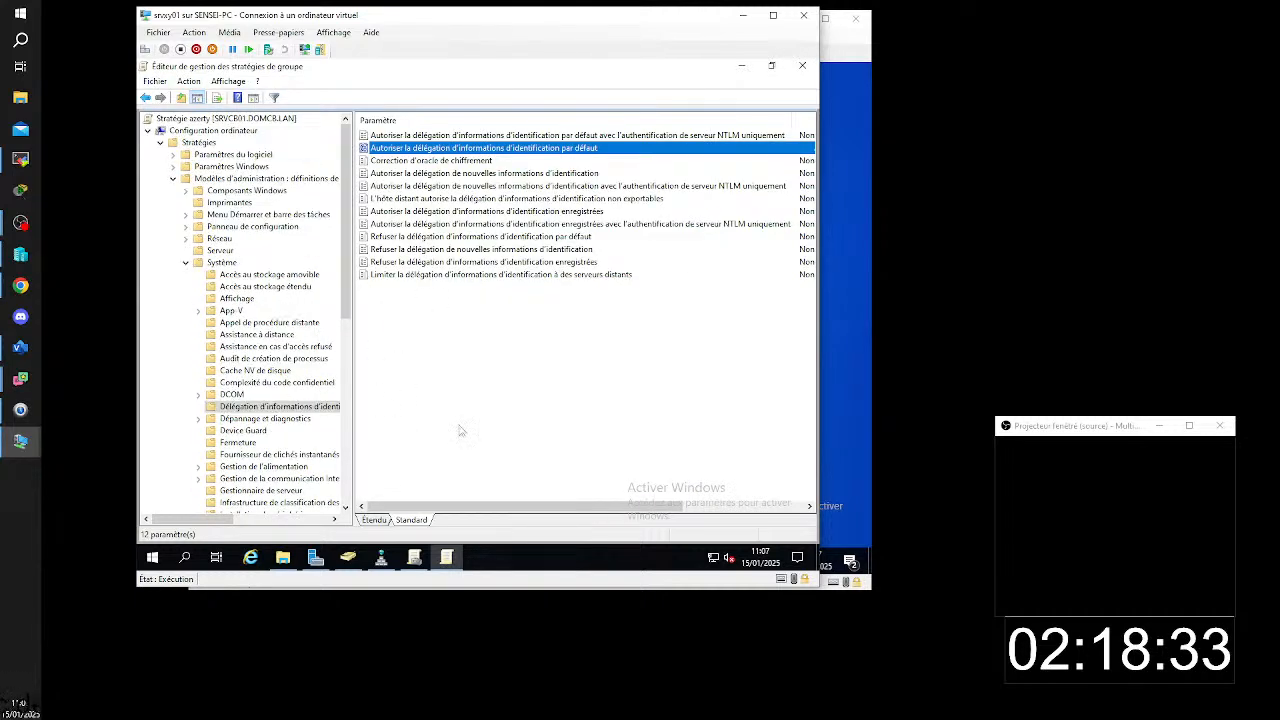
- Close the policy editor and display the settings report of the azerty policy under domcb.lan
{"action": "left_click", "coordinate": [803, 67]}
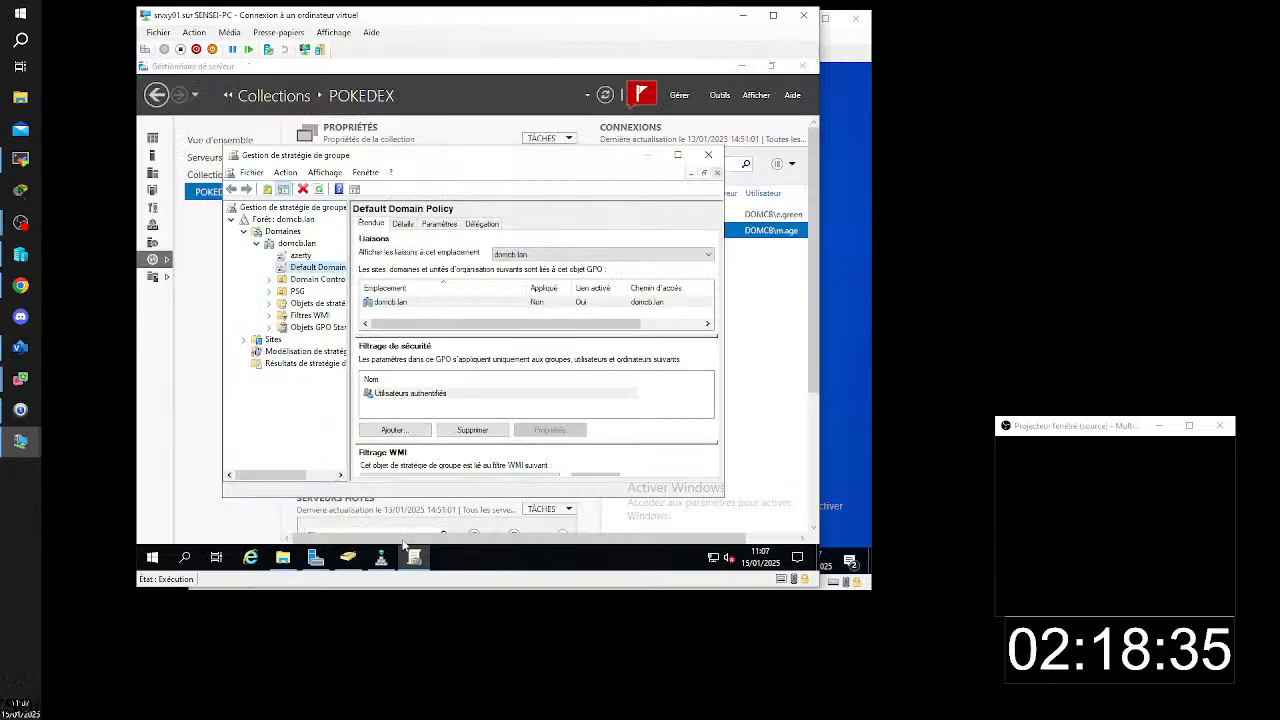
{"action": "left_click", "coordinate": [296, 256]}
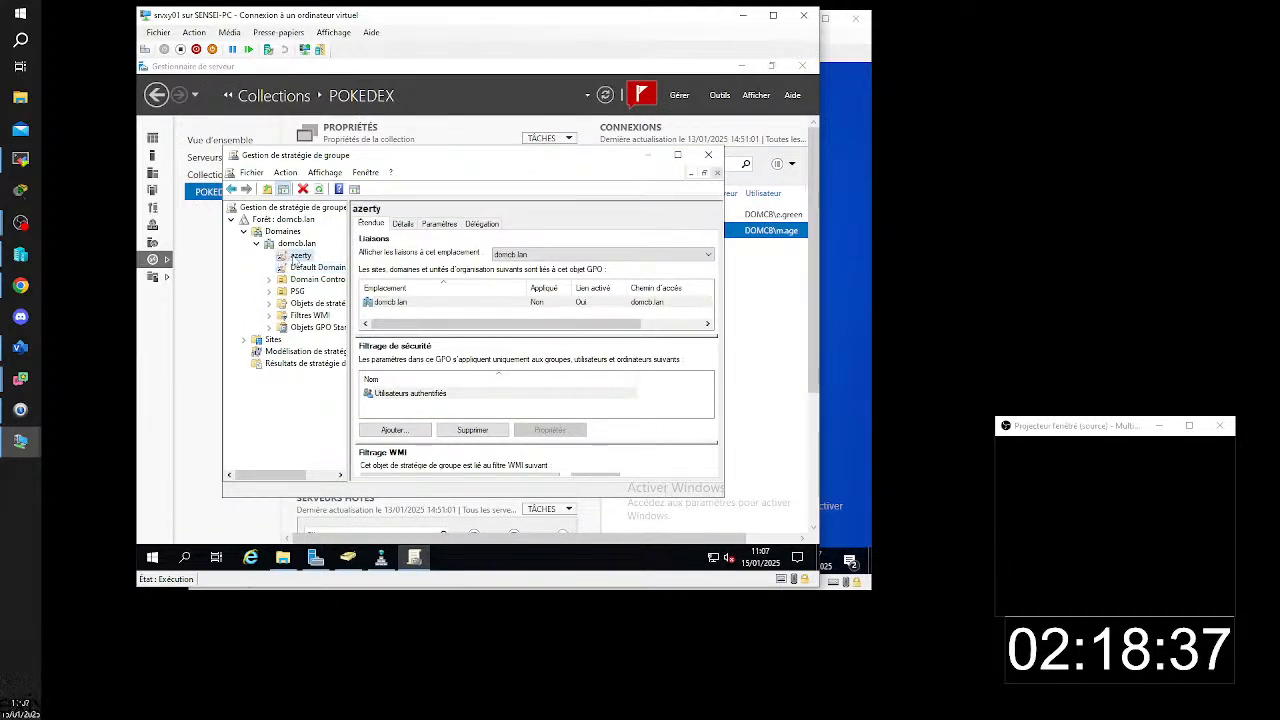
{"action": "left_click", "coordinate": [446, 224]}
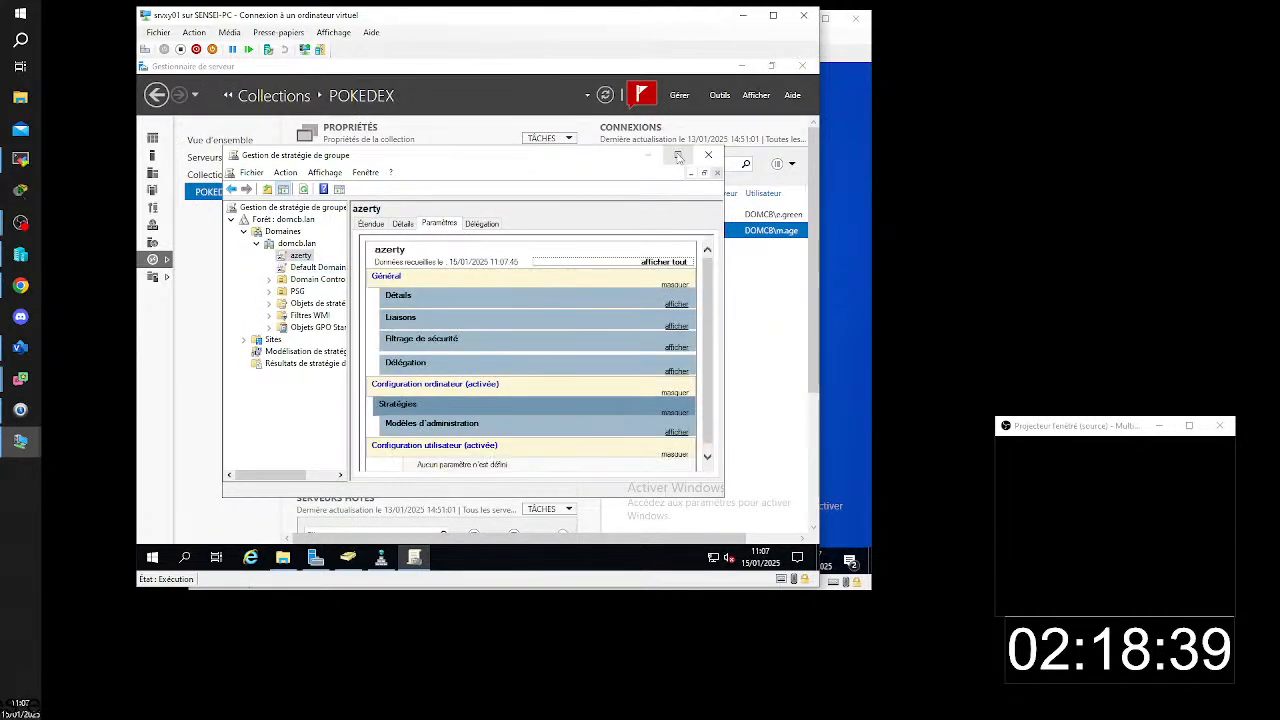
- Enlarge the policy management window and review the credential delegation settings under administrative templates in the azerty report
{"action": "left_click", "coordinate": [677, 155]}
{"action": "left_click", "coordinate": [784, 341]}
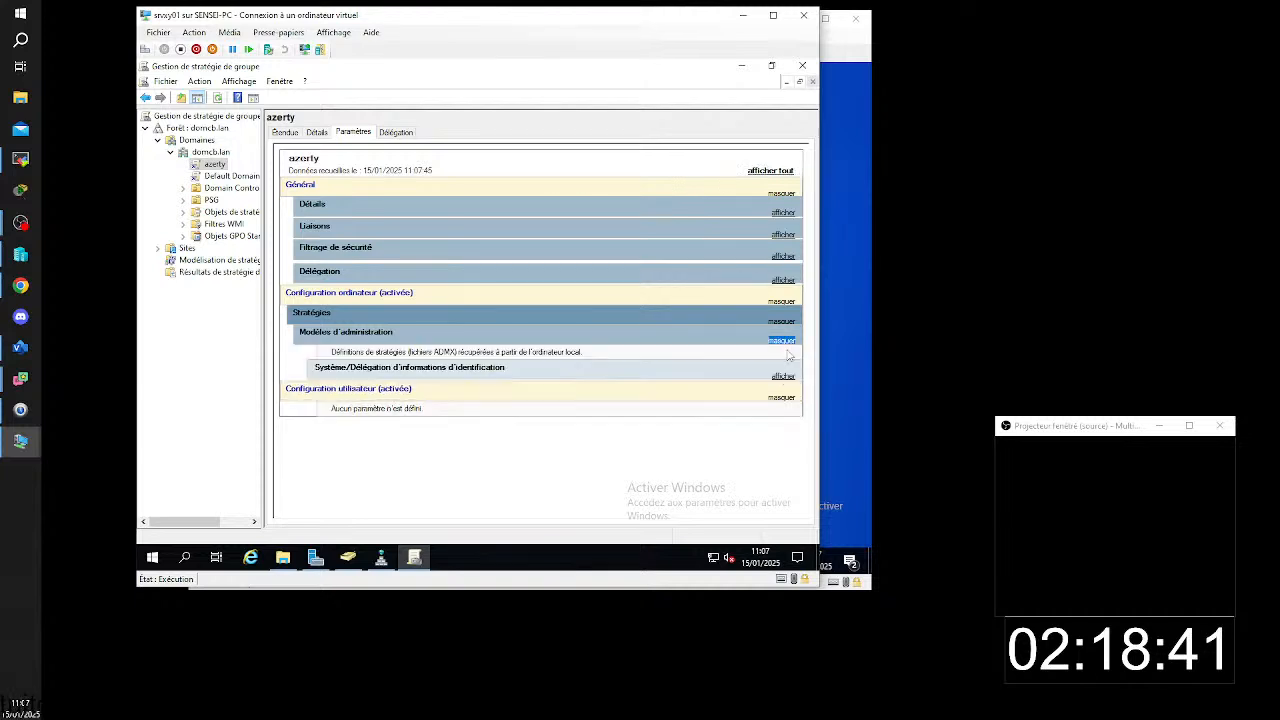
{"action": "left_click", "coordinate": [784, 378]}
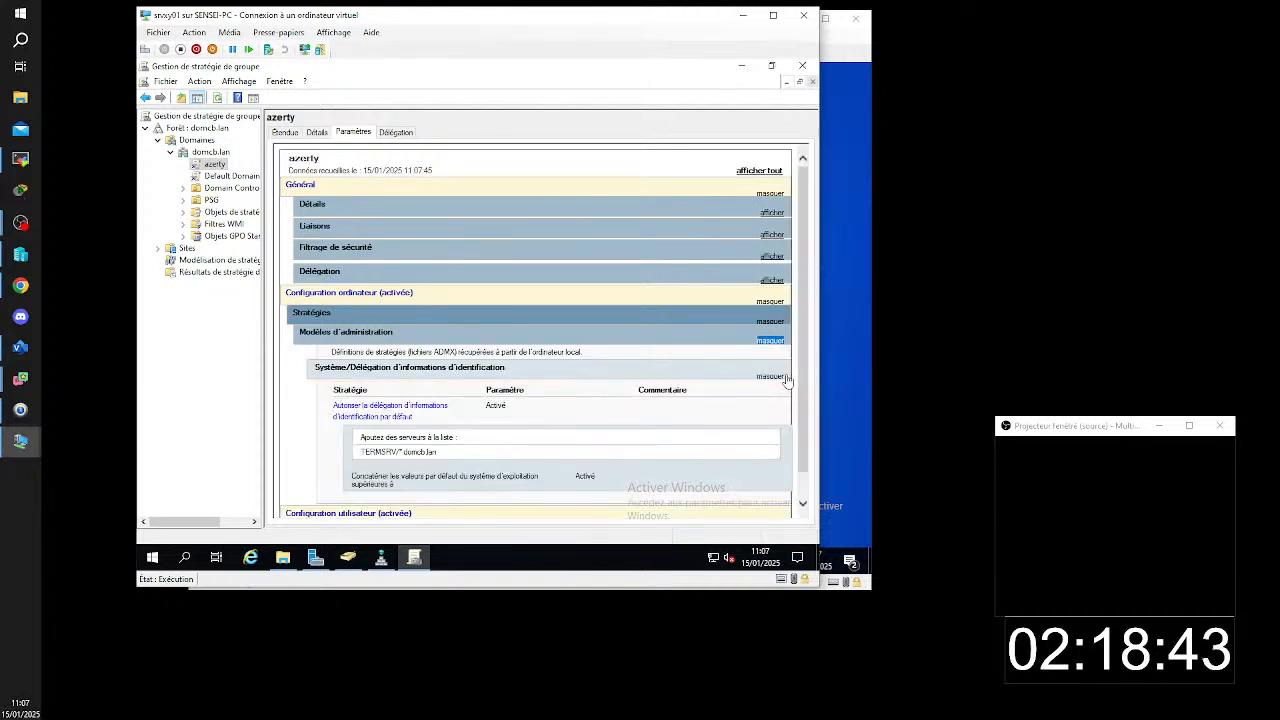
{"action": "scroll", "coordinate": [305, 385], "scroll_direction": "down", "scroll_amount": 1}
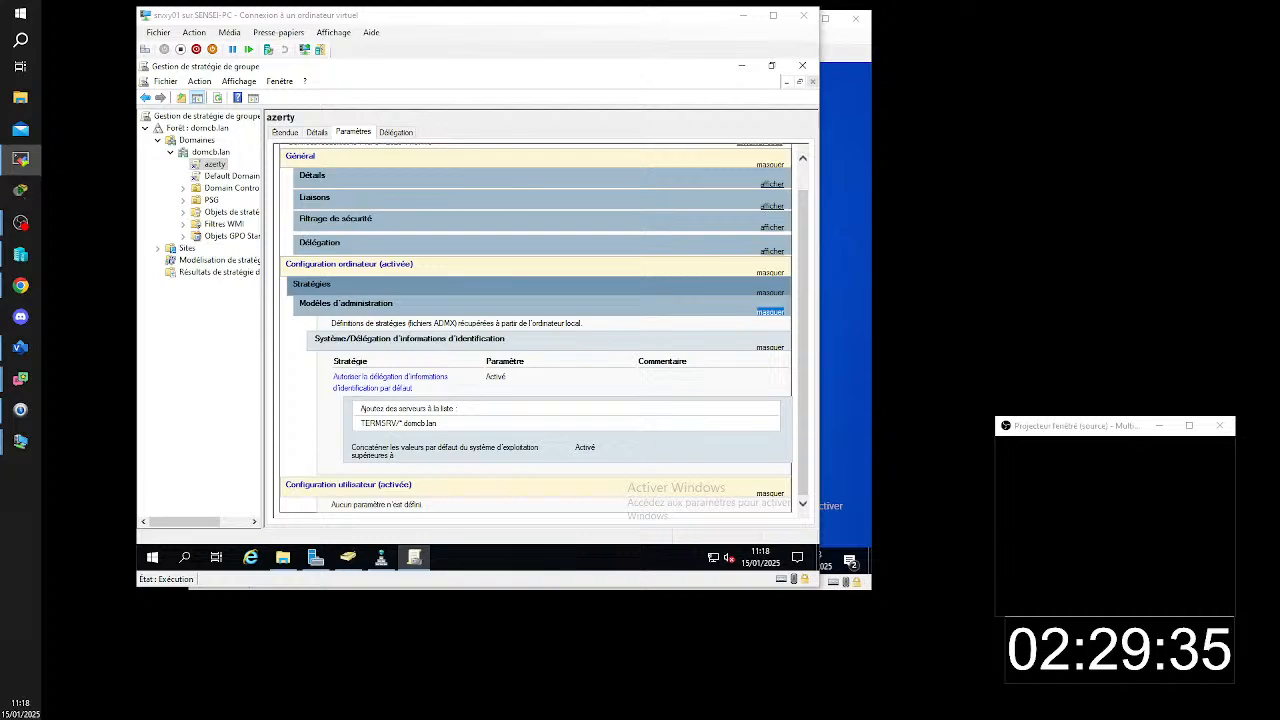
- Switch to the TSSR05 remote session and examine the SSO policy's settings report on the srvrs01 virtual machine
{"action": "left_click_drag", "start_coordinate": [1250, 280], "coordinate": [935, 103]}
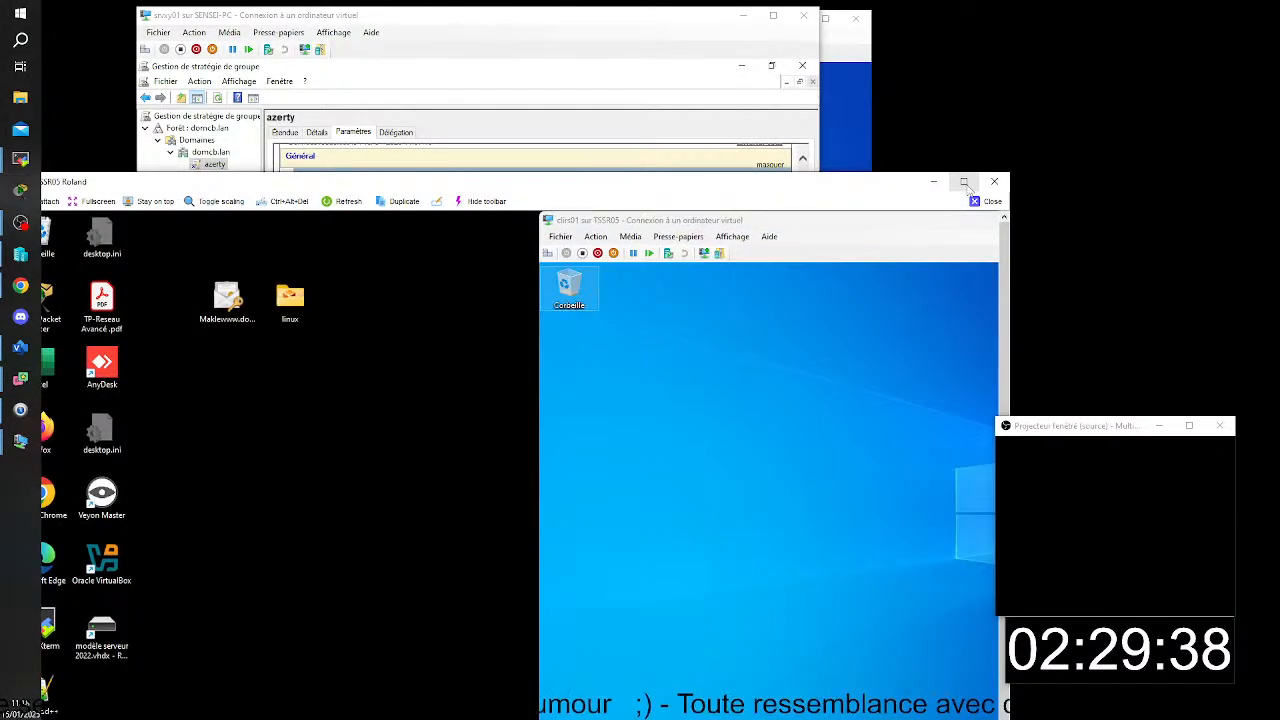
{"action": "left_click", "coordinate": [963, 181]}
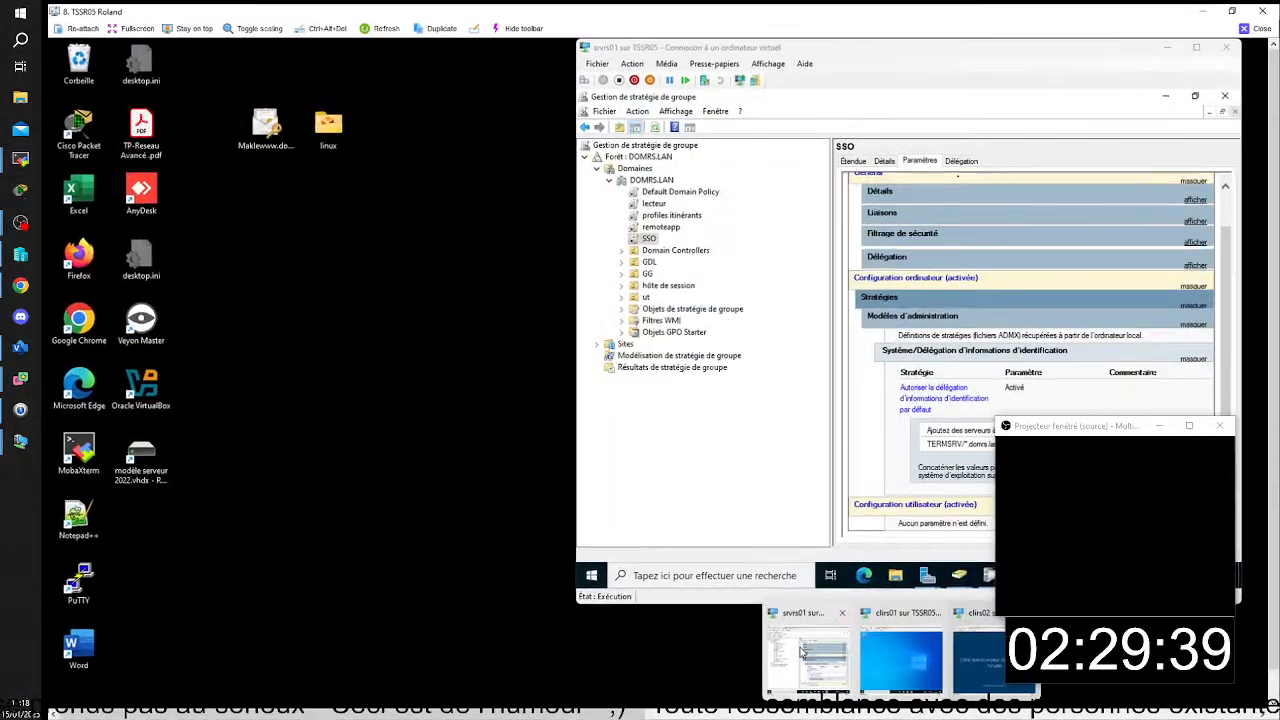
{"action": "left_click", "coordinate": [799, 653]}
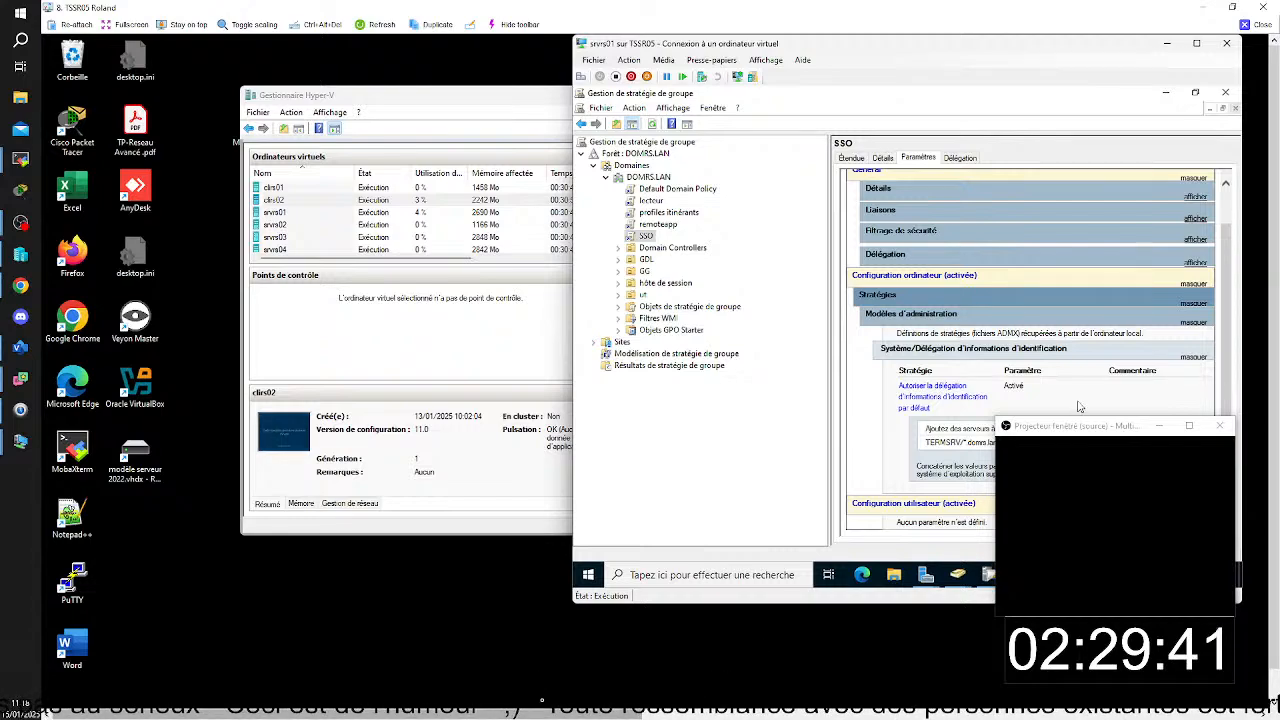
{"action": "left_click_drag", "start_coordinate": [347, 714], "coordinate": [454, 714]}
{"action": "scroll", "coordinate": [694, 385], "scroll_direction": "up", "scroll_amount": 1}
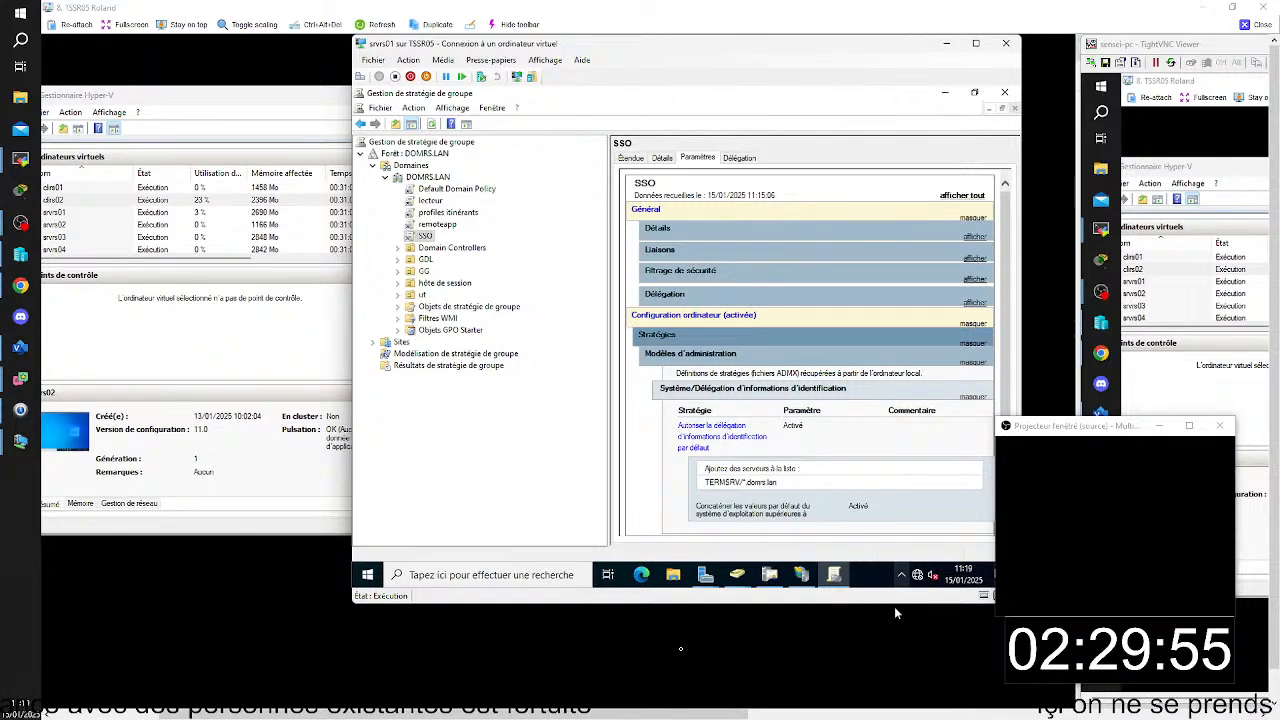
- On the clirs02 virtual machine, test launching the Word 2016 RemoteApp from Work Resources (RADC), accept the connection and cancel the credentials request
{"action": "left_click", "coordinate": [682, 711]}
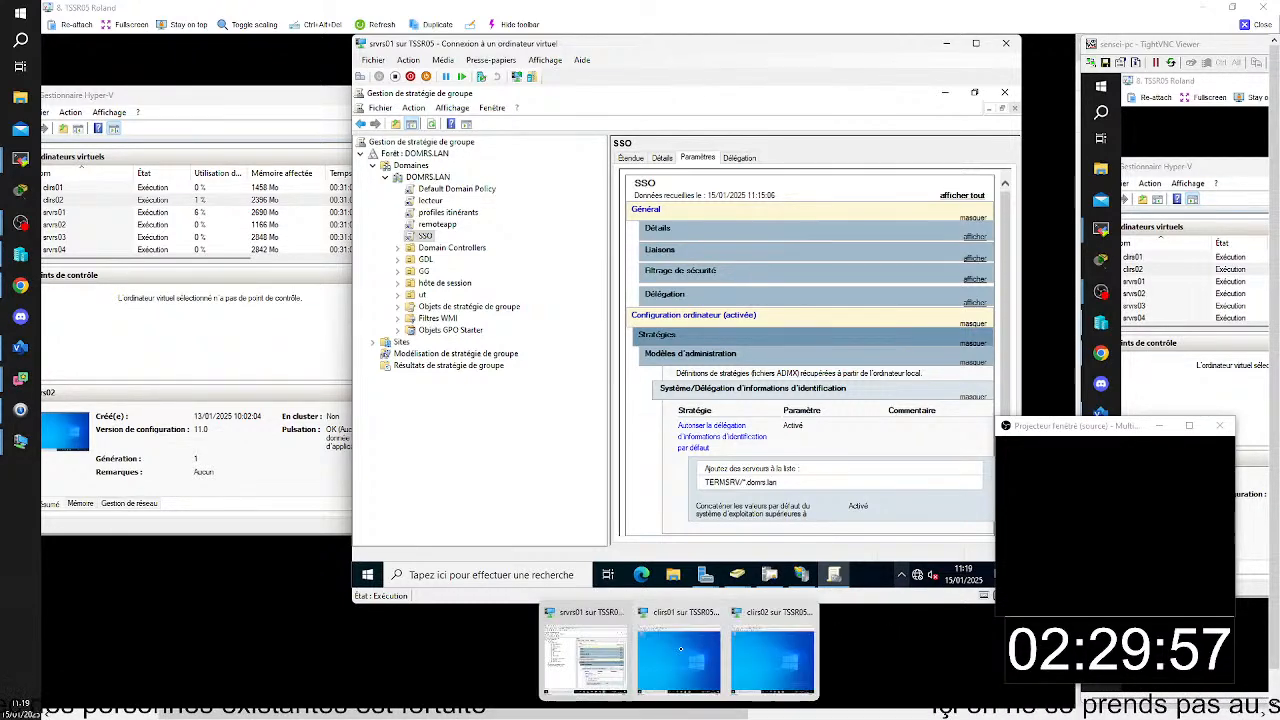
{"action": "left_click", "coordinate": [772, 655]}
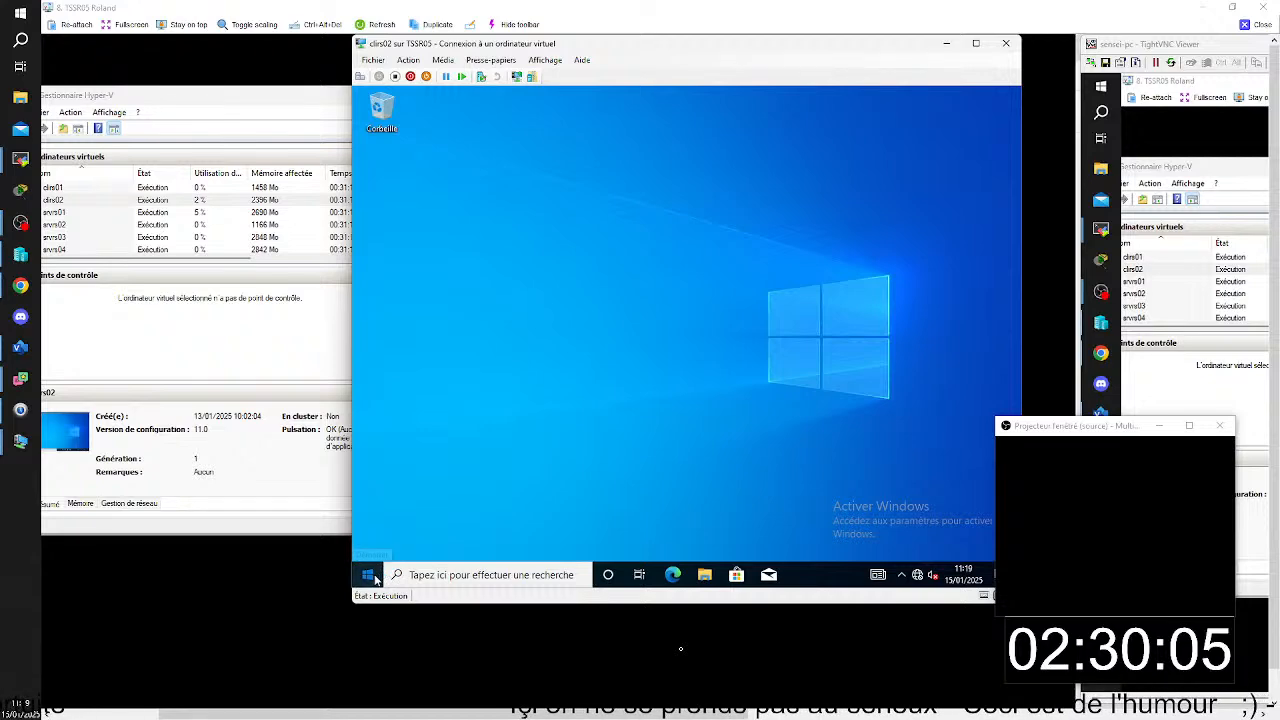
{"action": "left_click", "coordinate": [375, 579]}
{"action": "scroll", "coordinate": [442, 518], "scroll_direction": "down", "scroll_amount": 5}
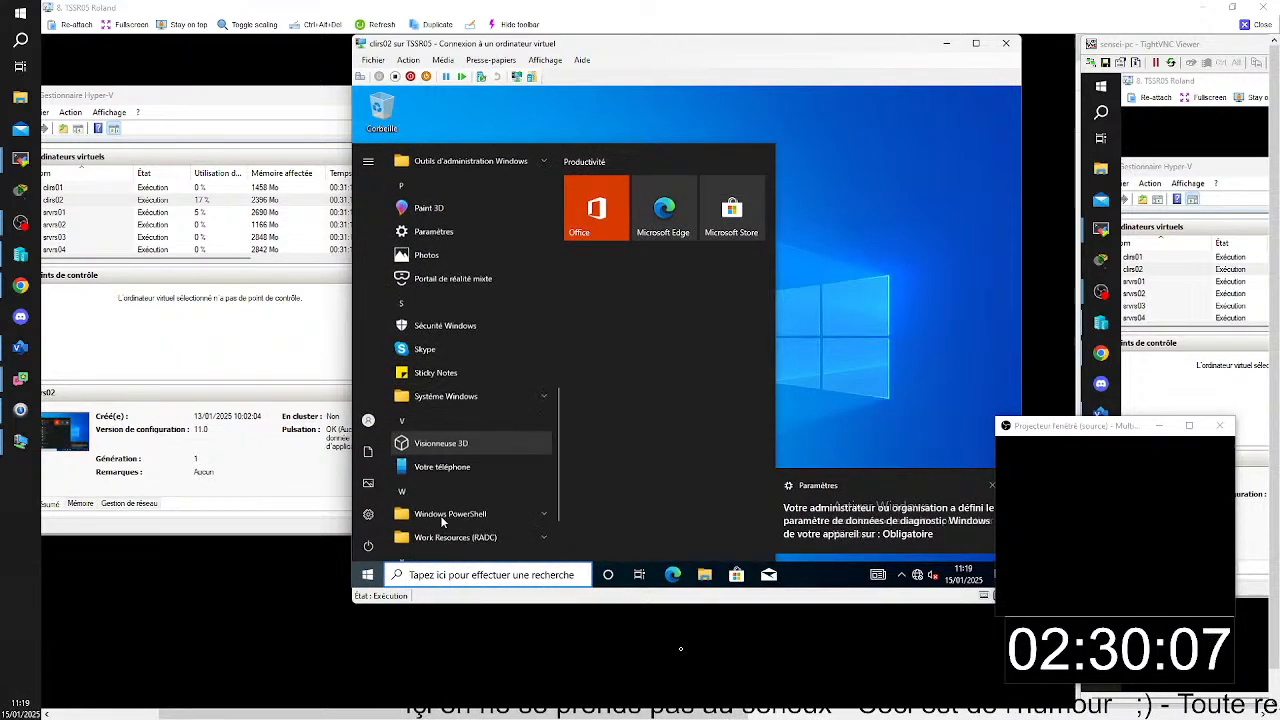
{"action": "scroll", "coordinate": [440, 515], "scroll_direction": "down", "scroll_amount": 2}
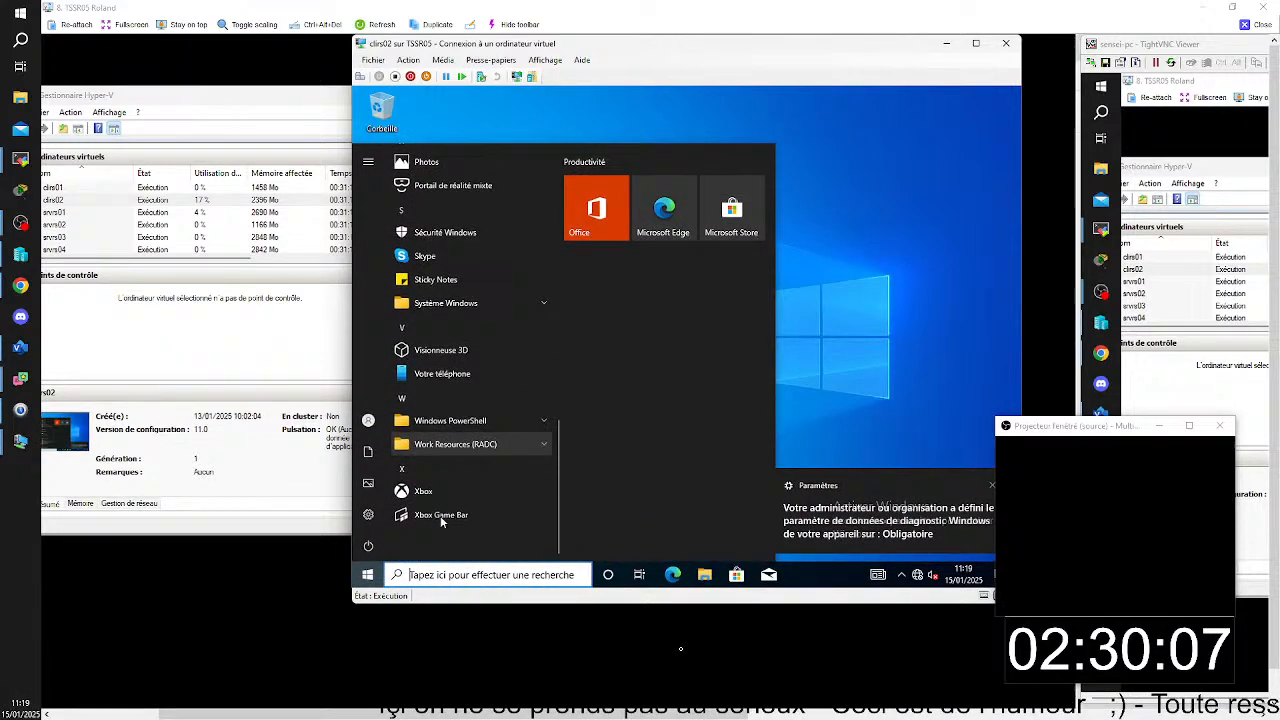
{"action": "left_click", "coordinate": [512, 452]}
{"action": "left_click", "coordinate": [470, 469]}
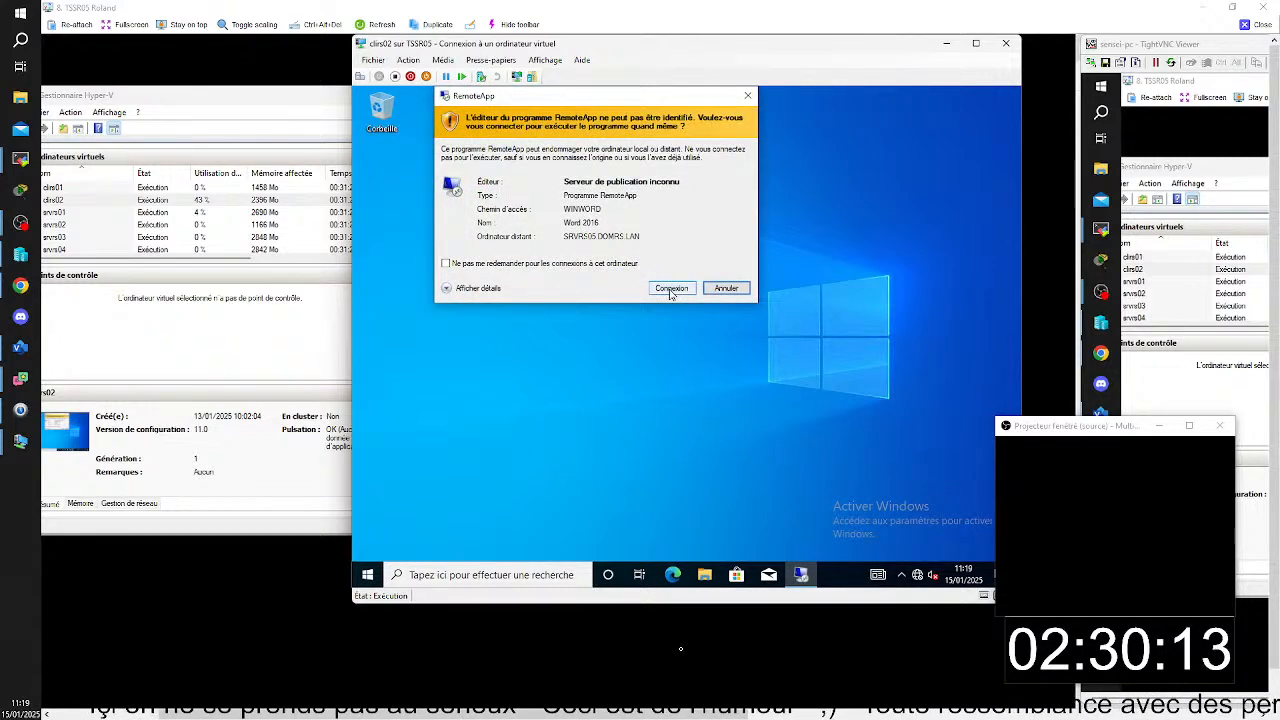
{"action": "left_click", "coordinate": [671, 289]}
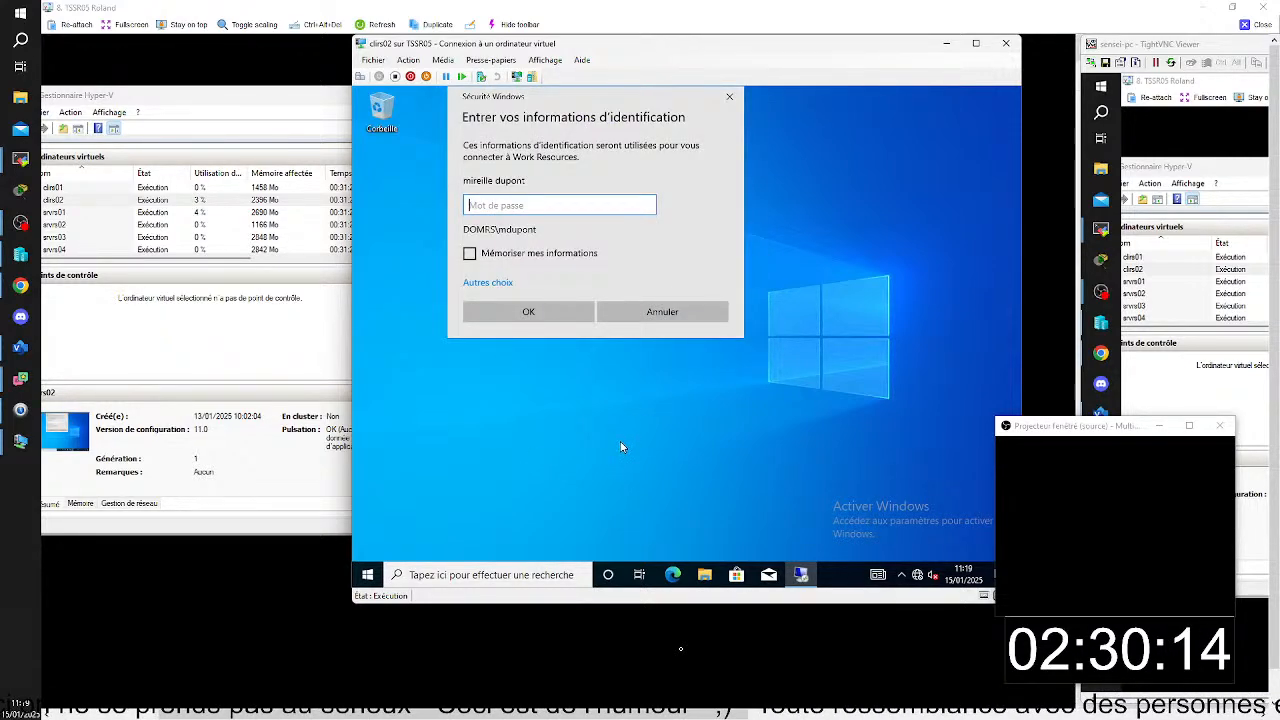
{"action": "left_click", "coordinate": [675, 310]}
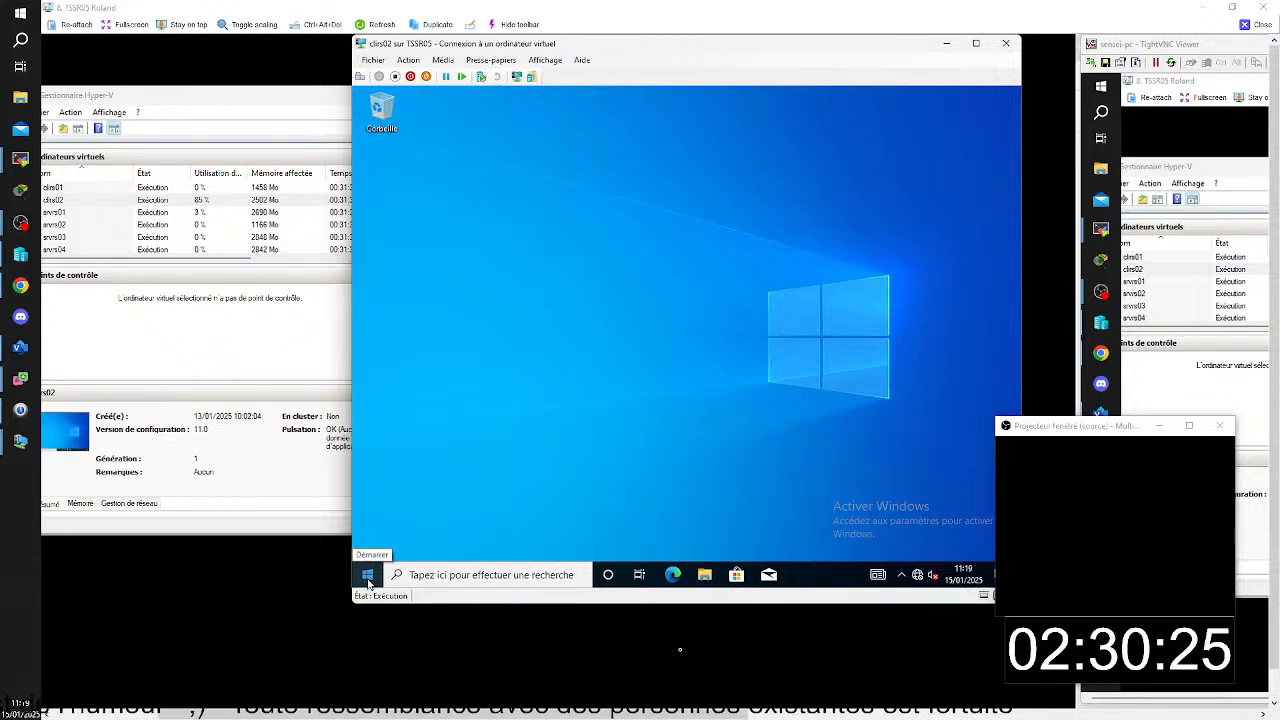
{"action": "left_click", "coordinate": [368, 580]}
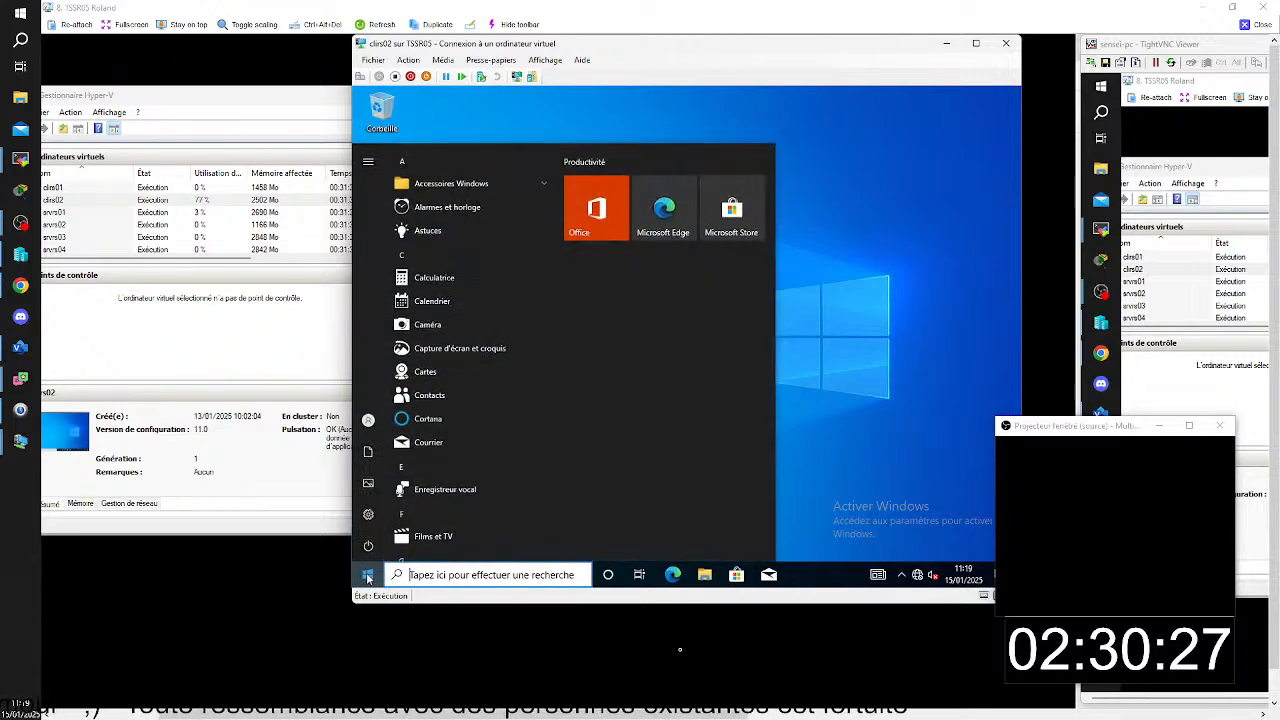
{"action": "left_click", "coordinate": [368, 578]}
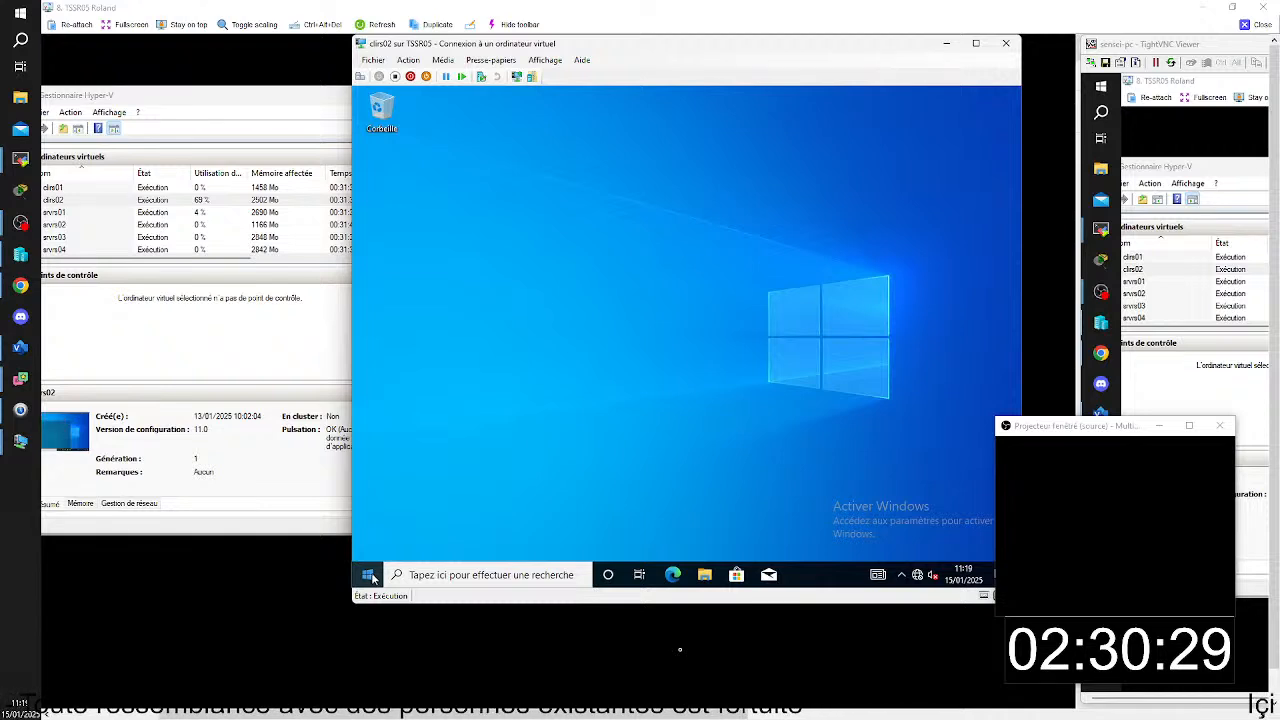
{"action": "right_click", "coordinate": [368, 578]}
{"action": "left_click", "coordinate": [420, 514]}
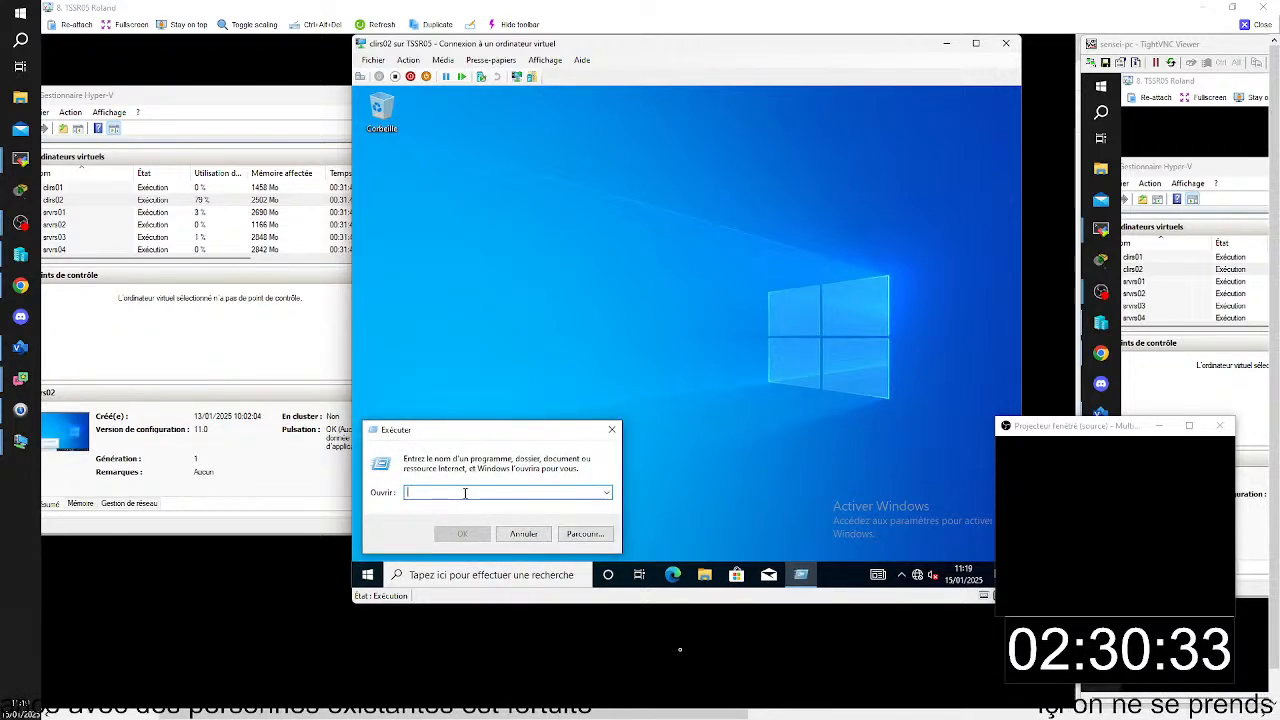
{"action": "type", "text": "cmd"}
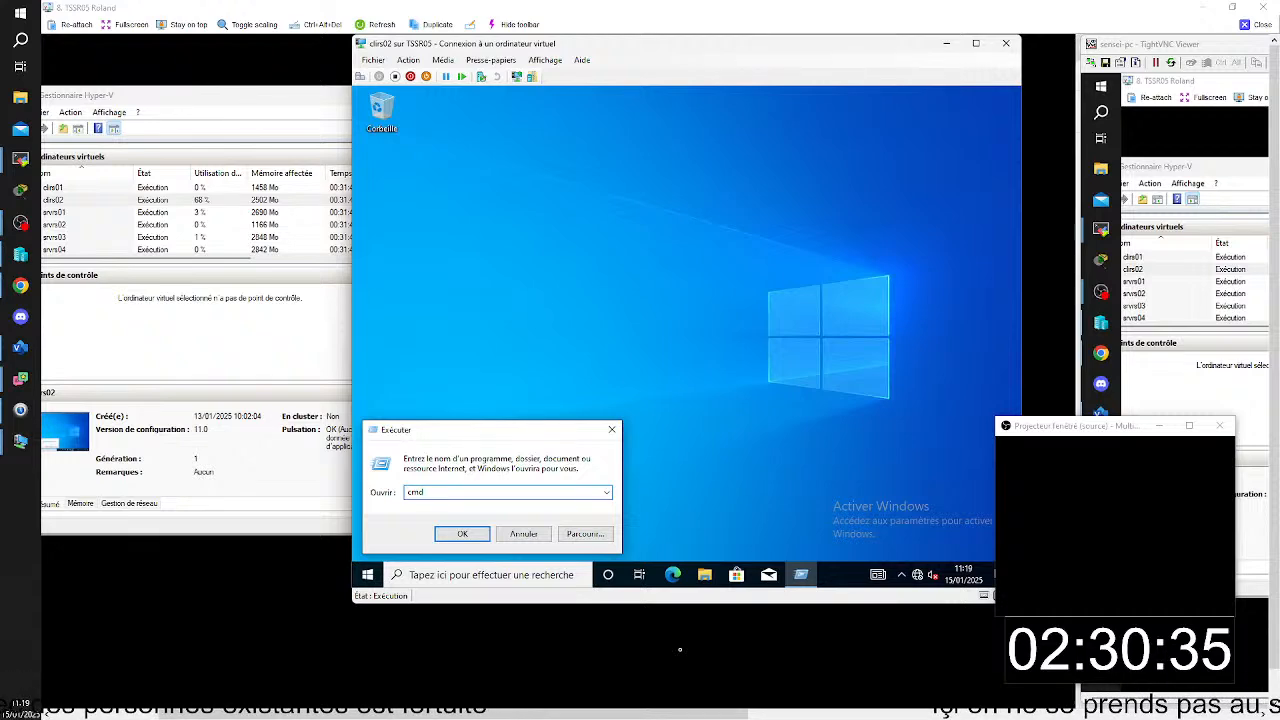
{"action": "key", "text": "Return"}
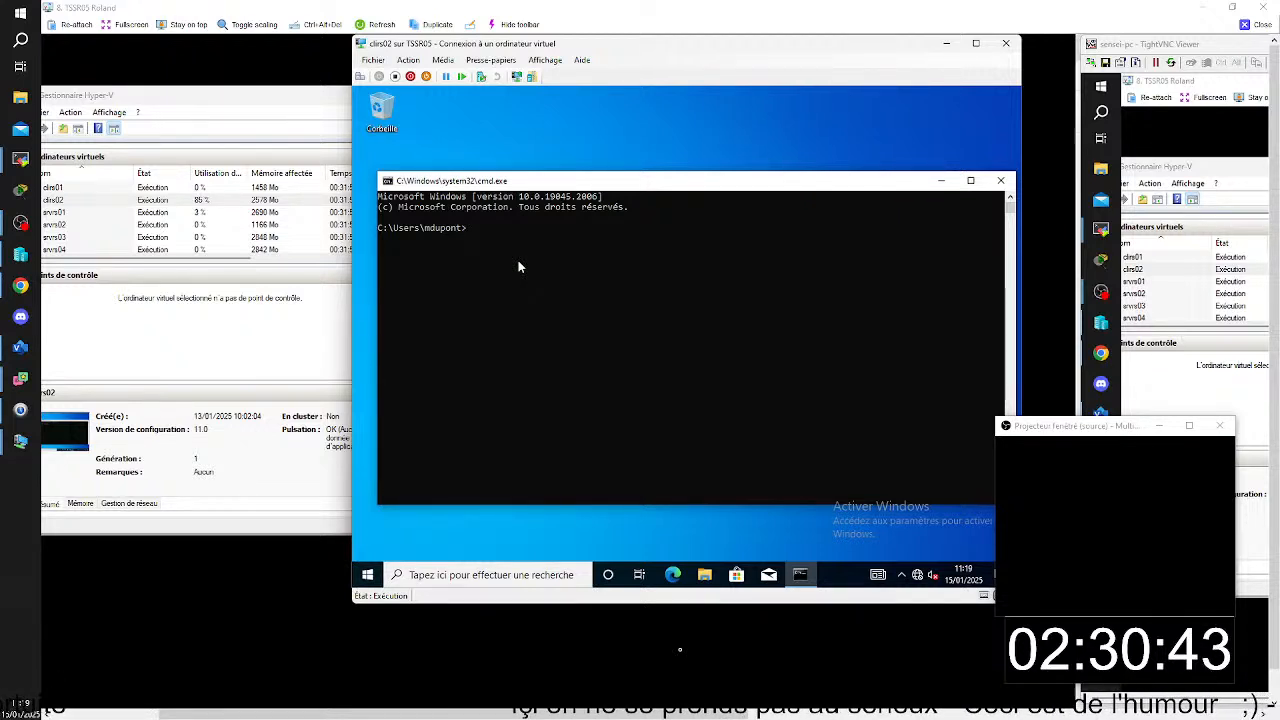
{"action": "type", "text": "gp"}
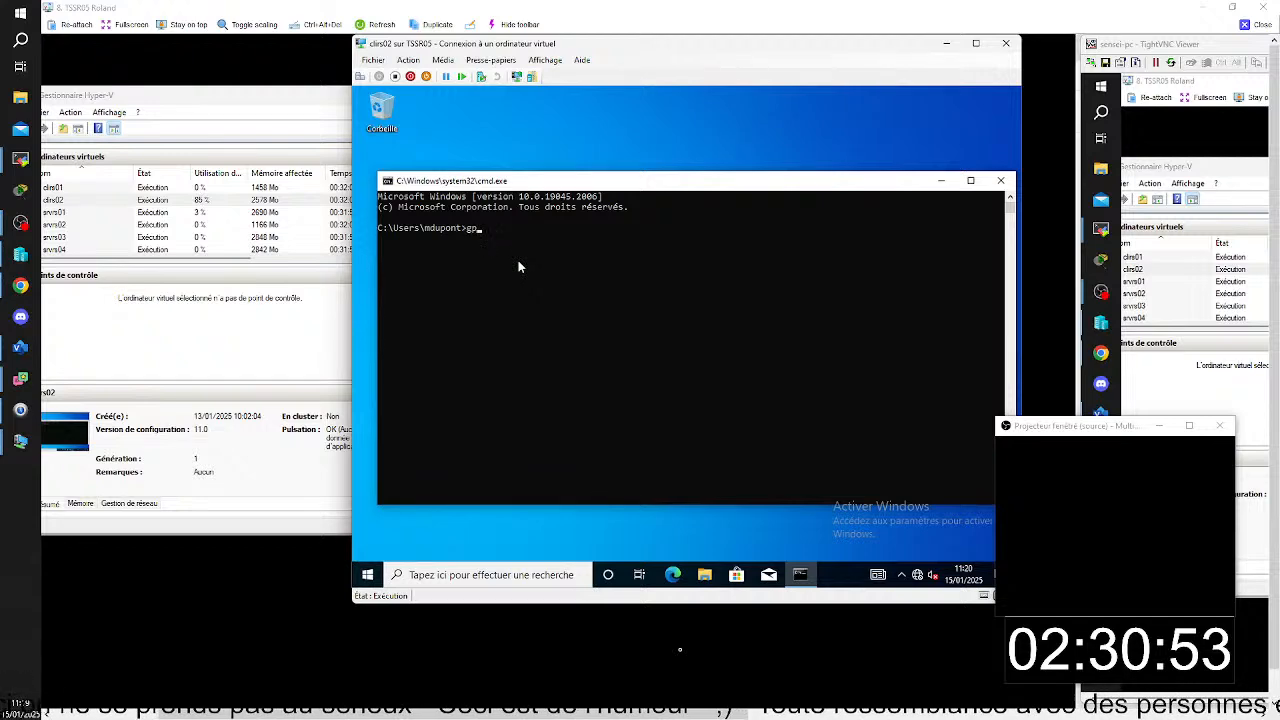
{"action": "left_click", "coordinate": [1000, 180]}
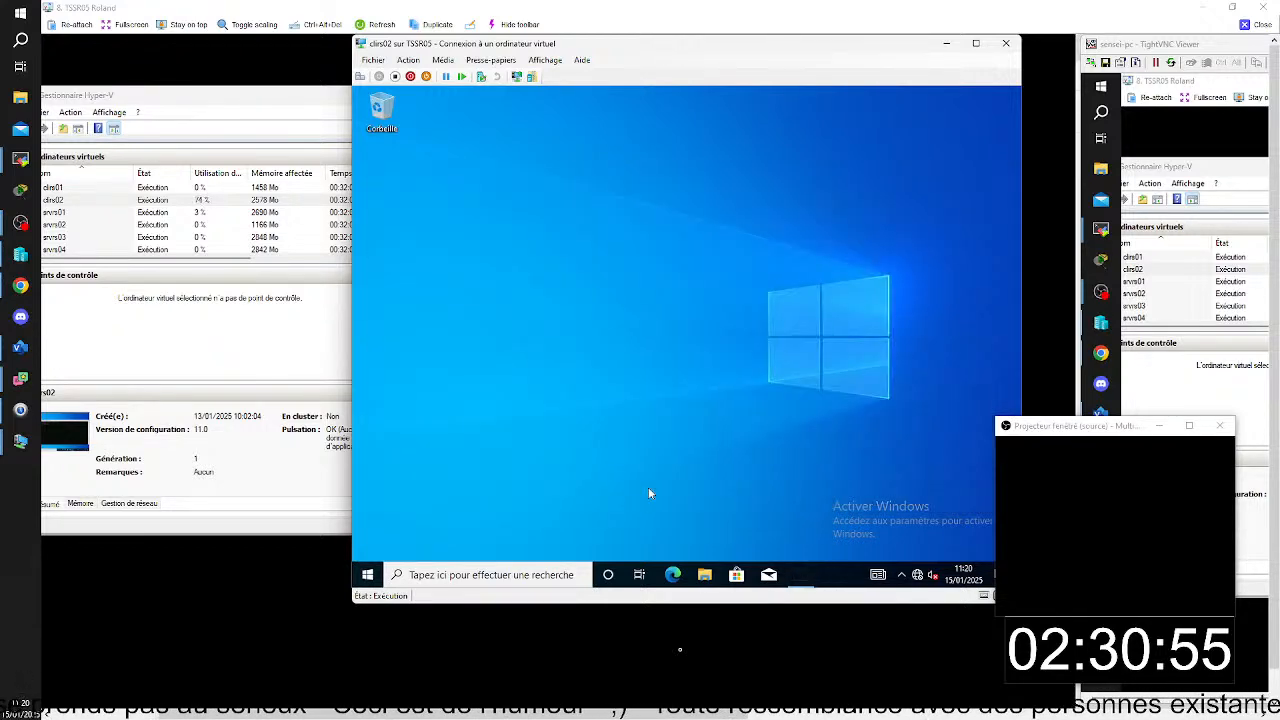
{"action": "left_click", "coordinate": [370, 578]}
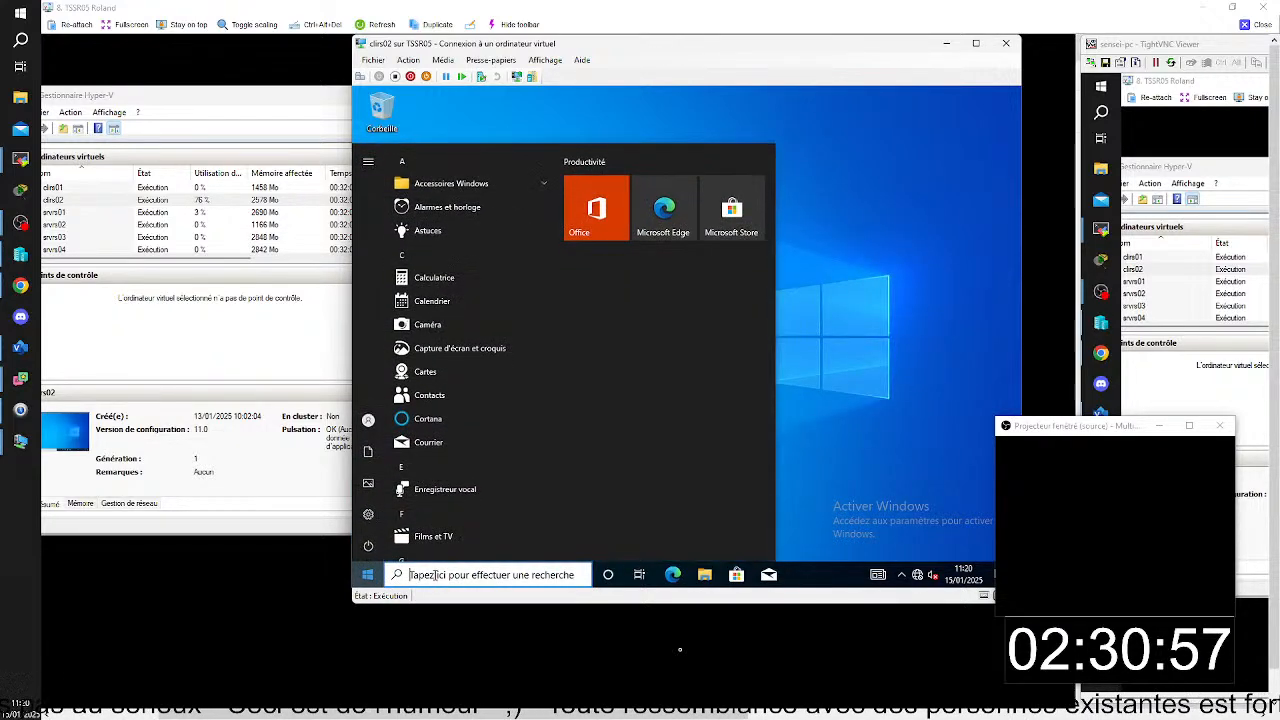
{"action": "left_click", "coordinate": [434, 575]}
{"action": "type", "text": "cmd"}
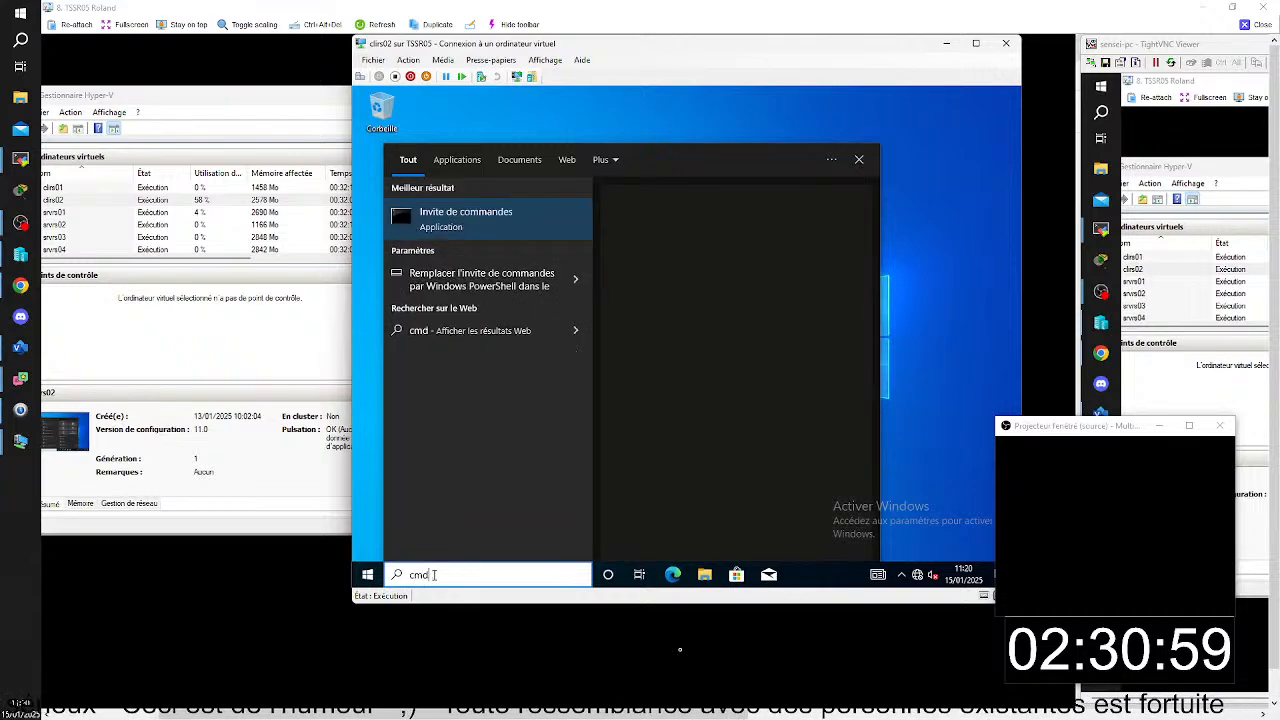
{"action": "left_click", "coordinate": [524, 235]}
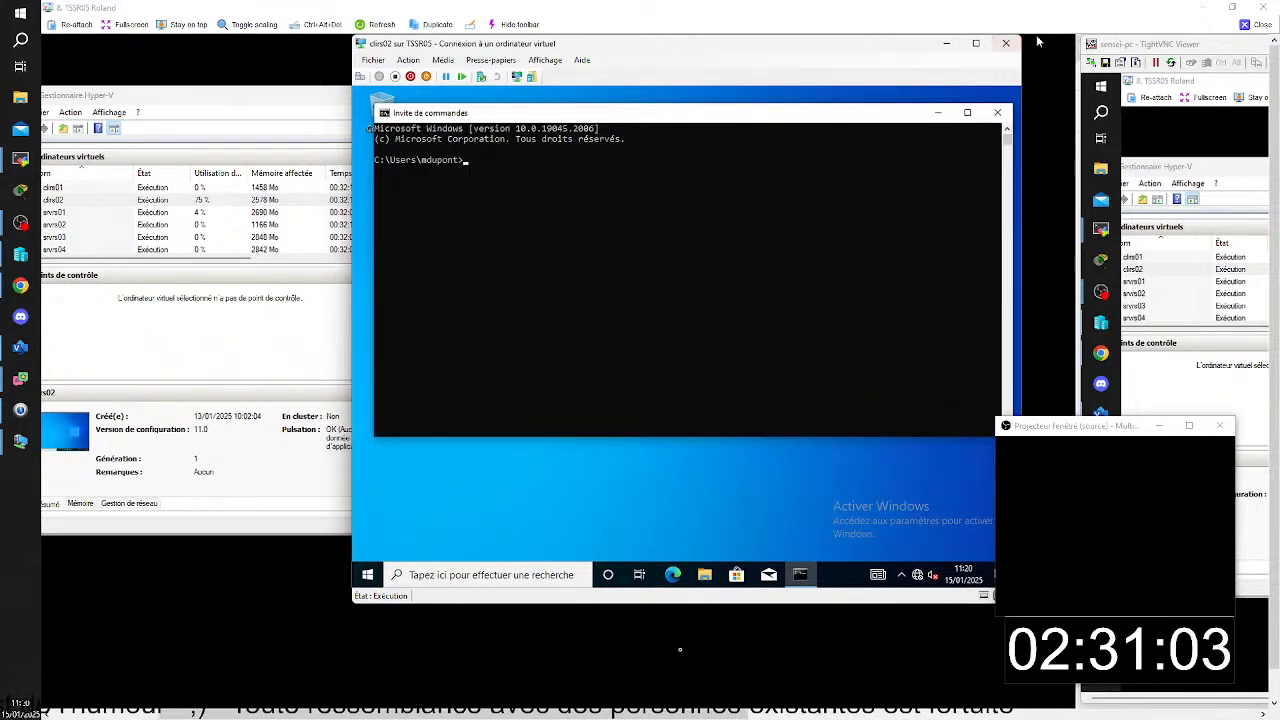
{"action": "left_click", "coordinate": [997, 112]}
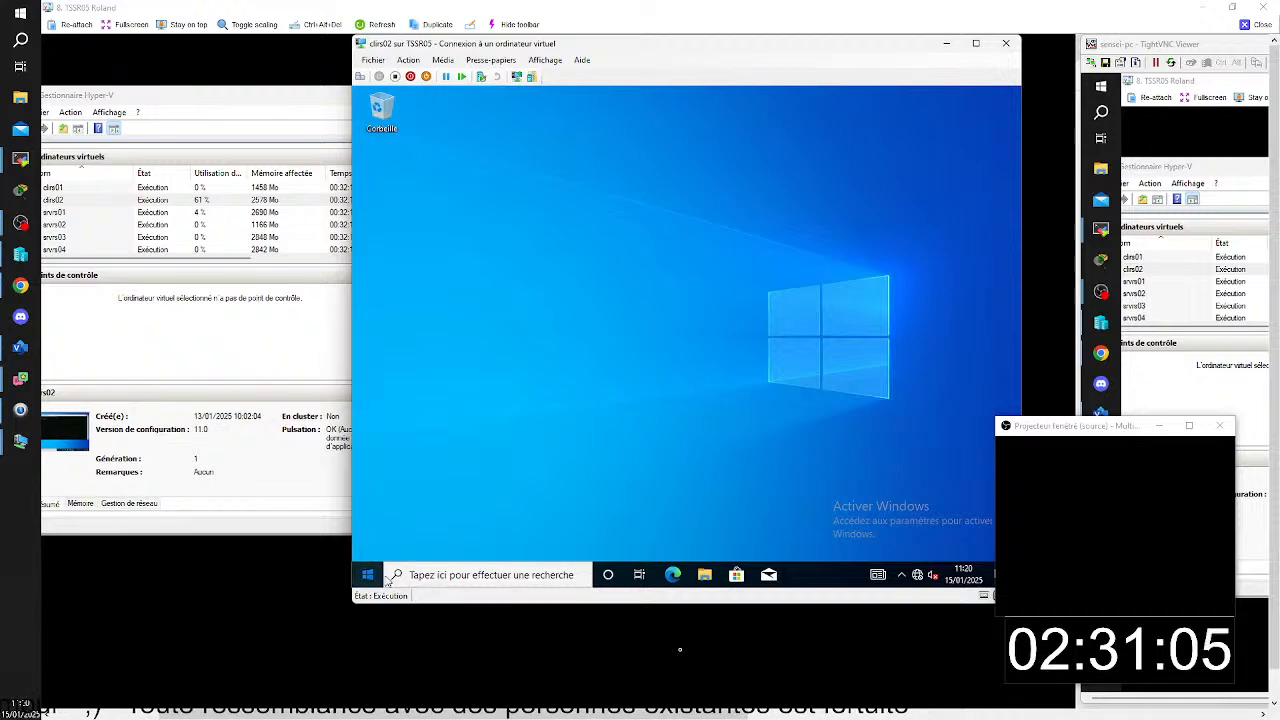
- Launch the command prompt as administrator on clirs02
{"action": "left_click", "coordinate": [368, 575]}
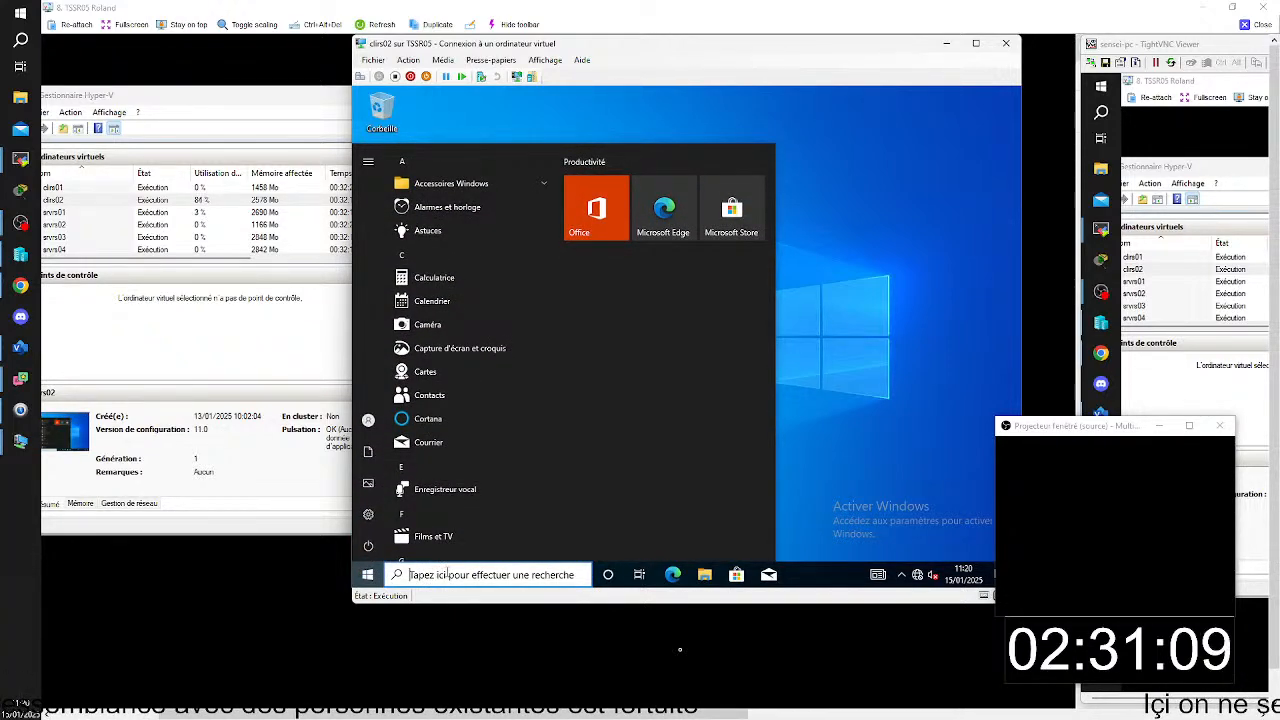
{"action": "type", "text": "c"}
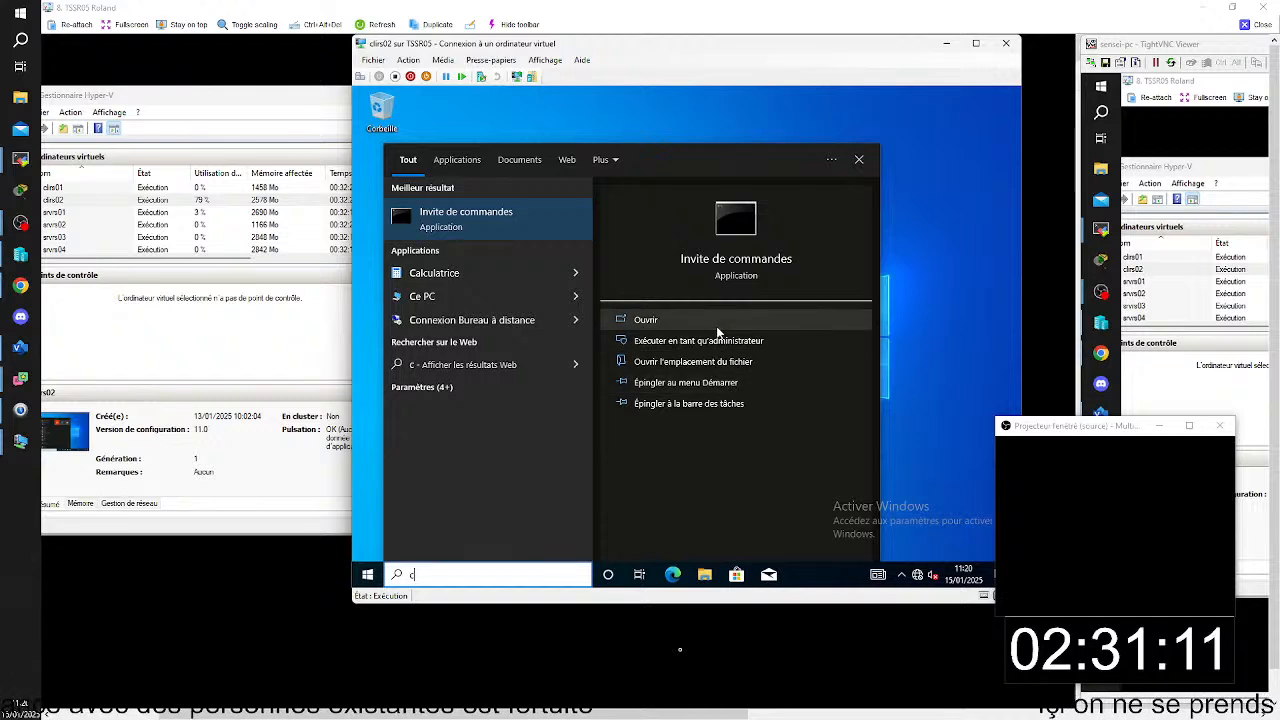
{"action": "left_click", "coordinate": [716, 342]}
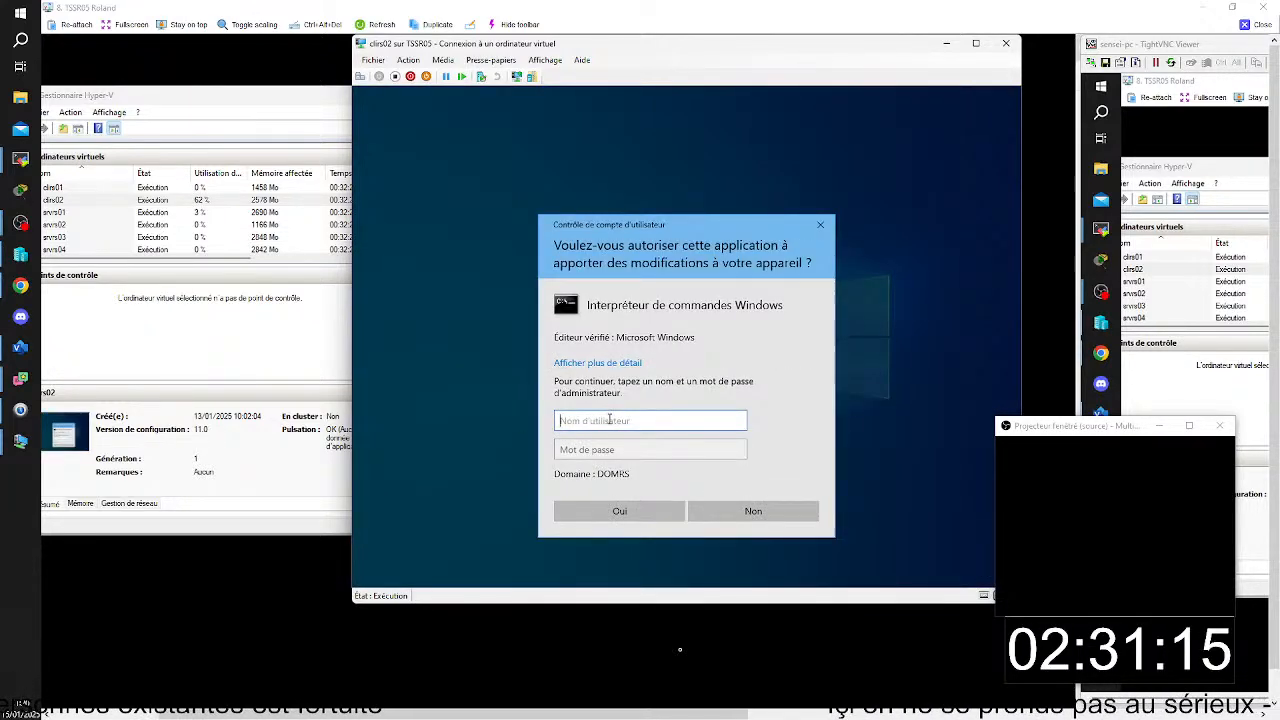
- Authorize the elevated command prompt with the domrs\administrateur account and its password
{"action": "type", "text": "adm"}
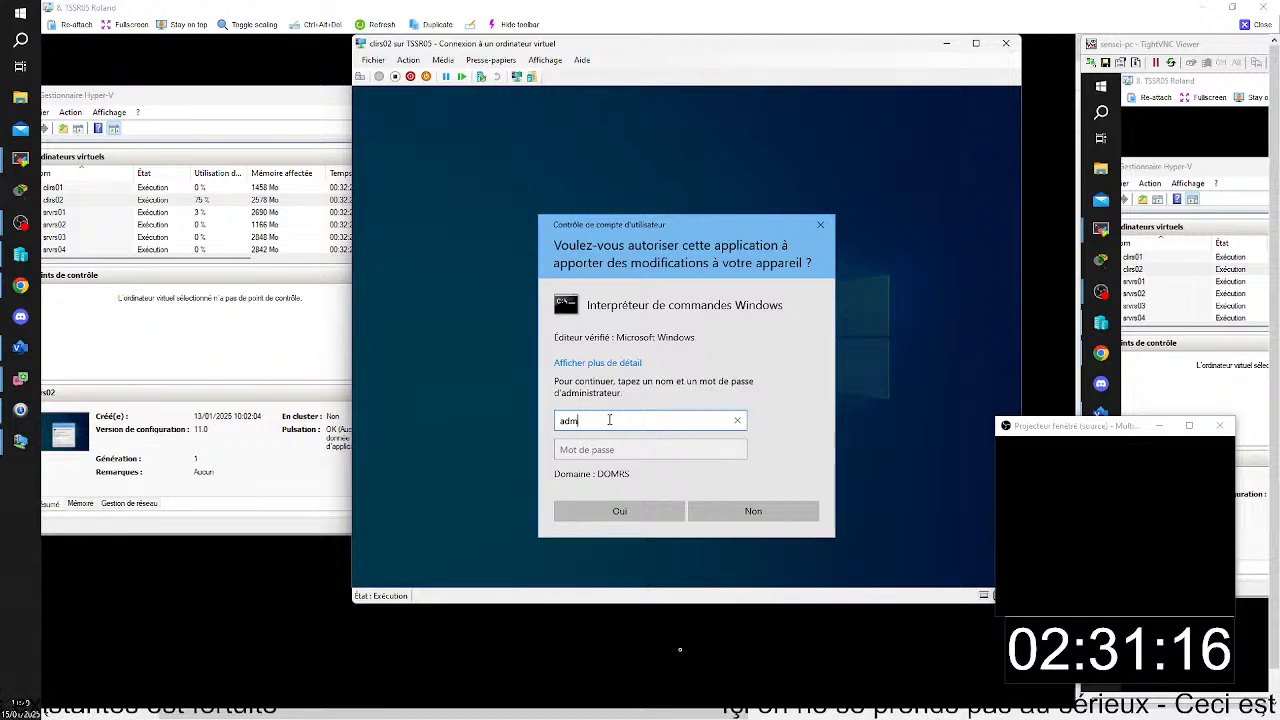
{"action": "key", "text": "BackSpace"}
{"action": "key", "text": "BackSpace"}
{"action": "key", "text": "BackSpace"}
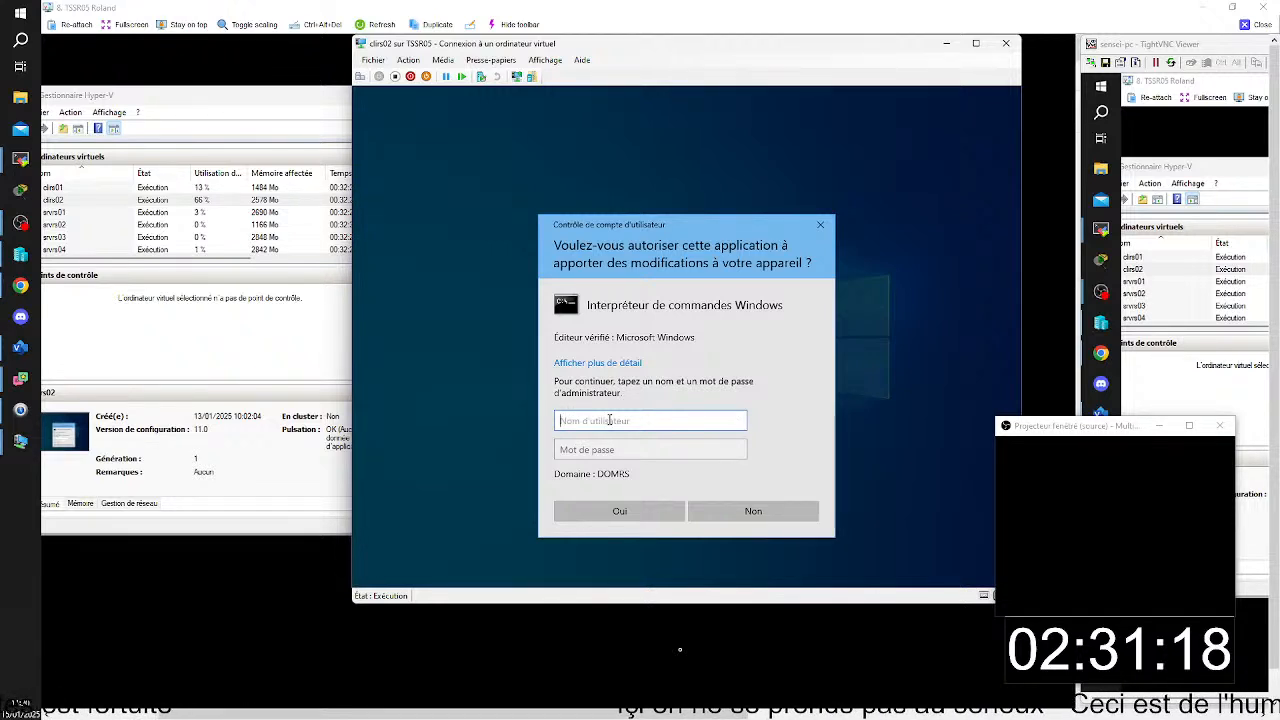
{"action": "type", "text": "domrs"}
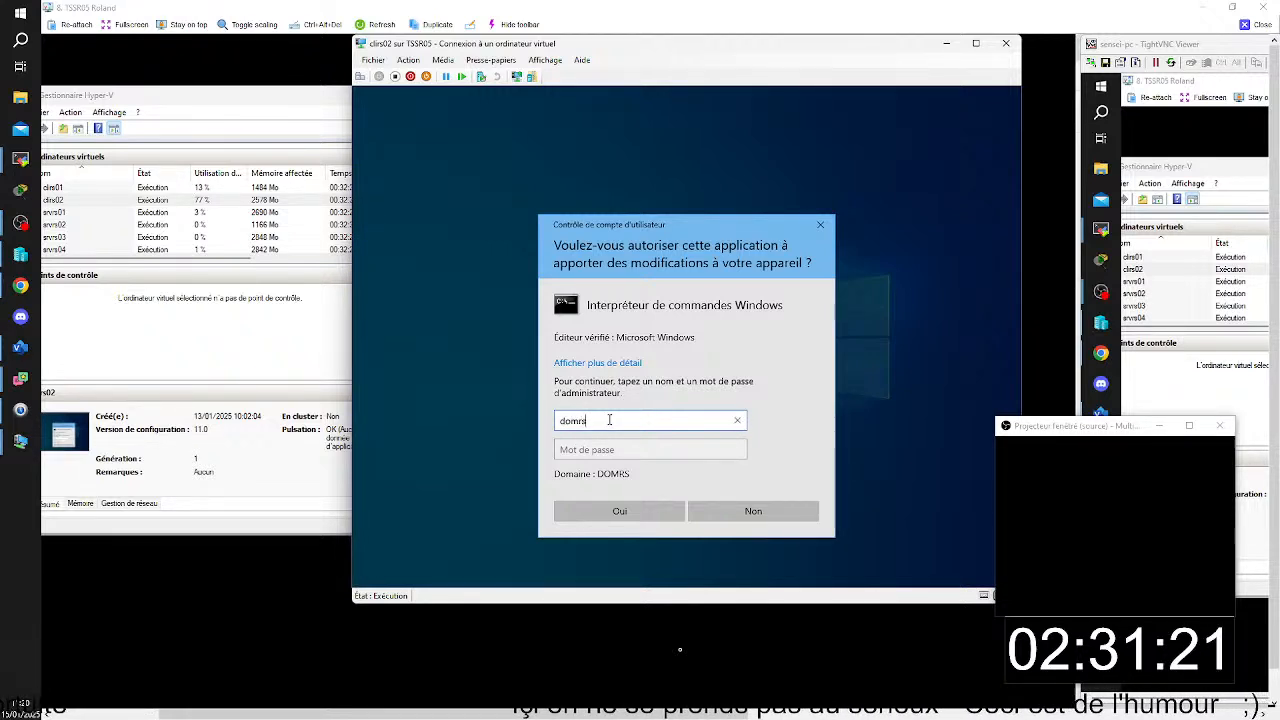
{"action": "type", "text": "\\"}
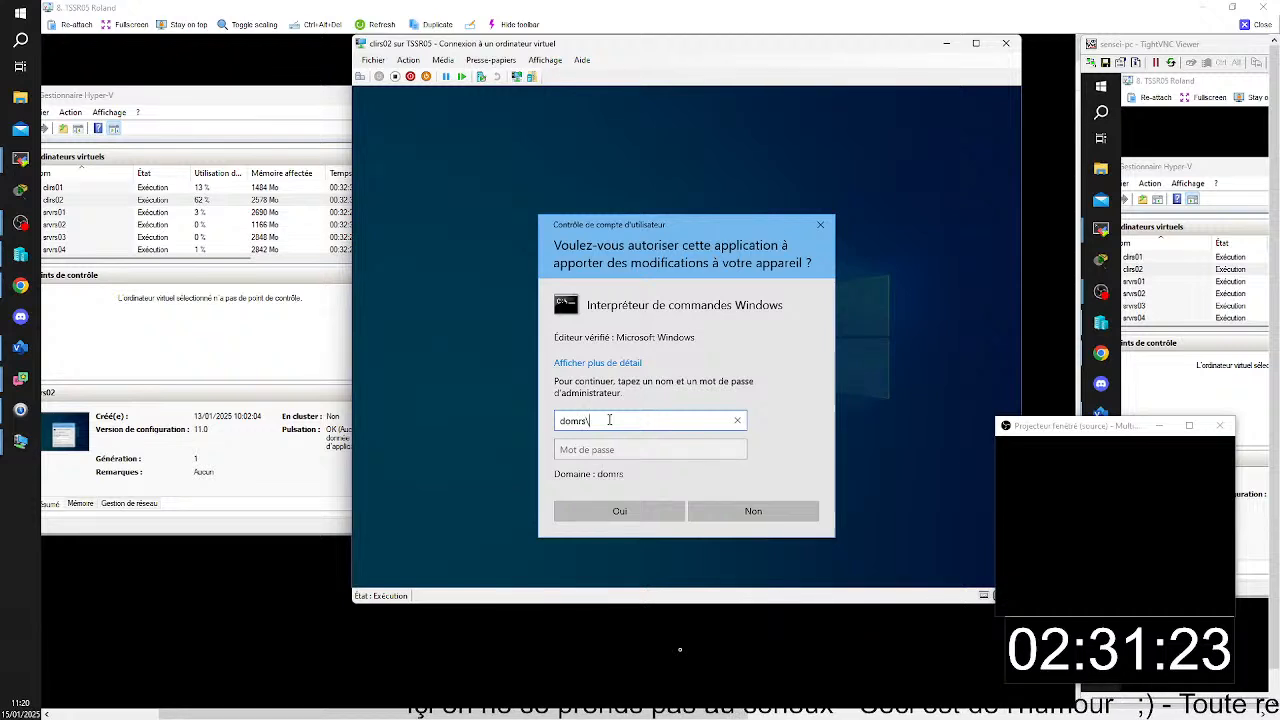
{"action": "type", "text": "admin"}
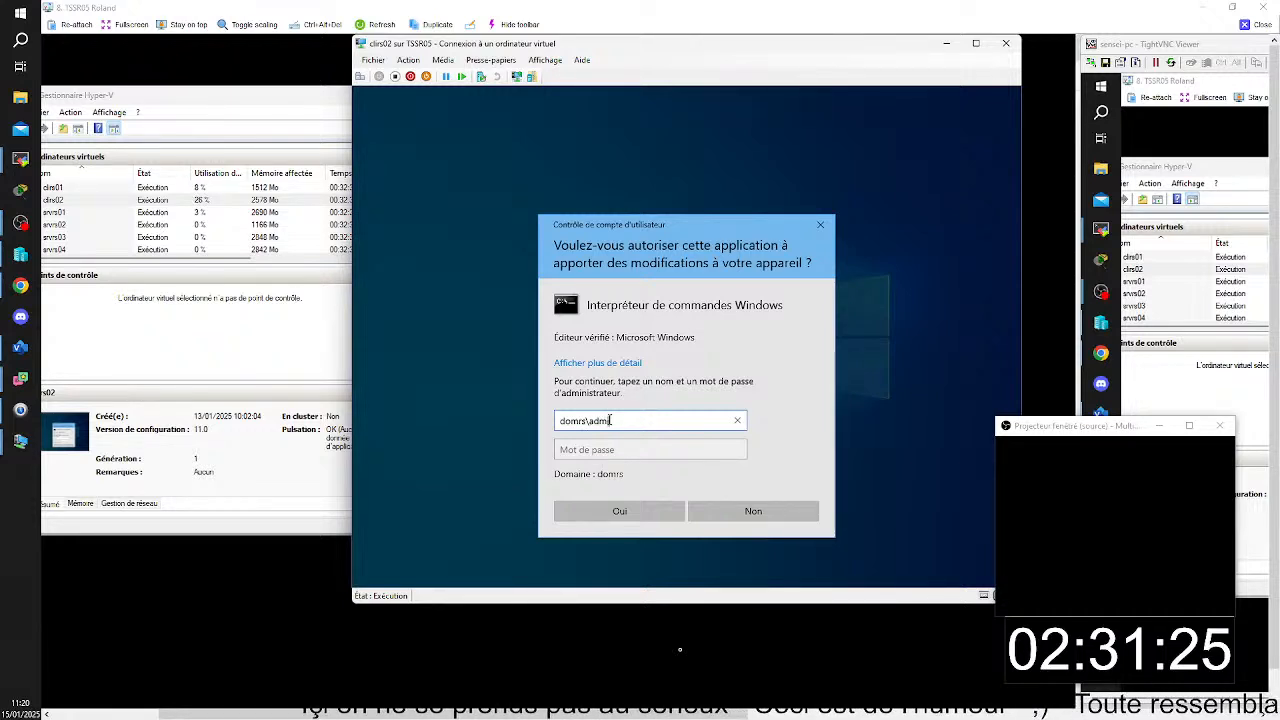
{"action": "type", "text": "sstra"}
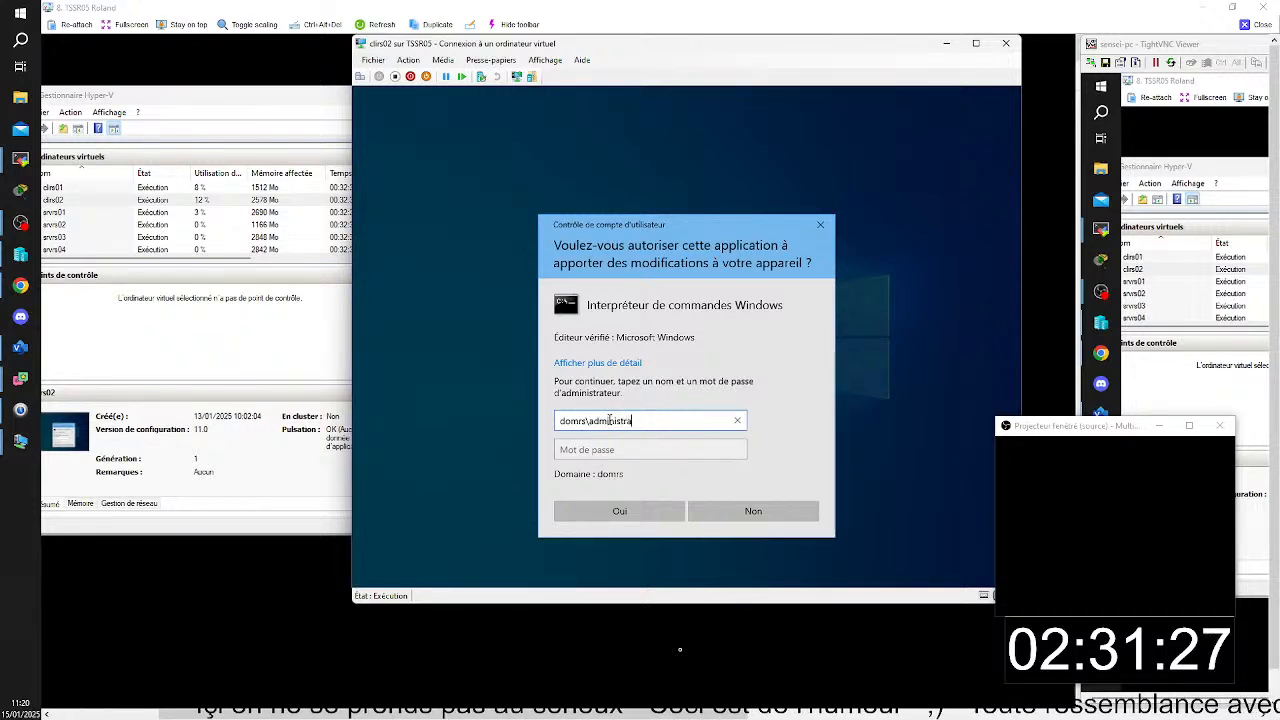
{"action": "type", "text": "teur"}
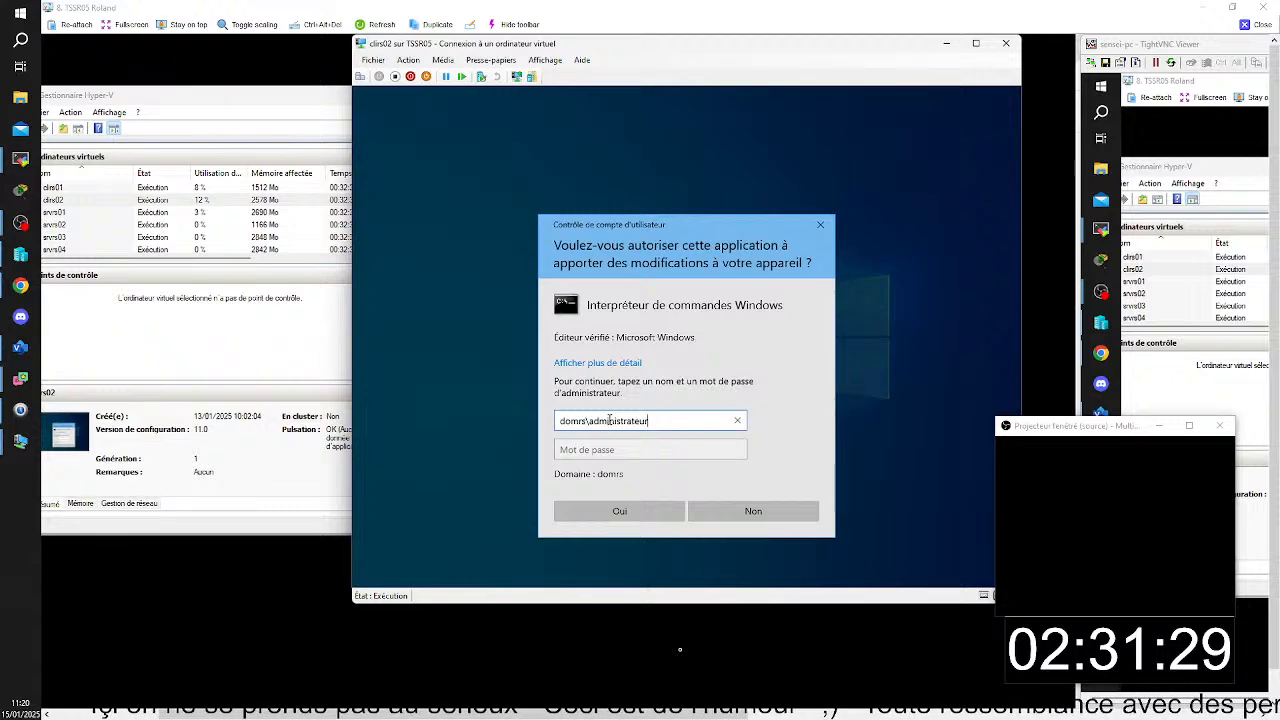
{"action": "key", "text": "Tab"}
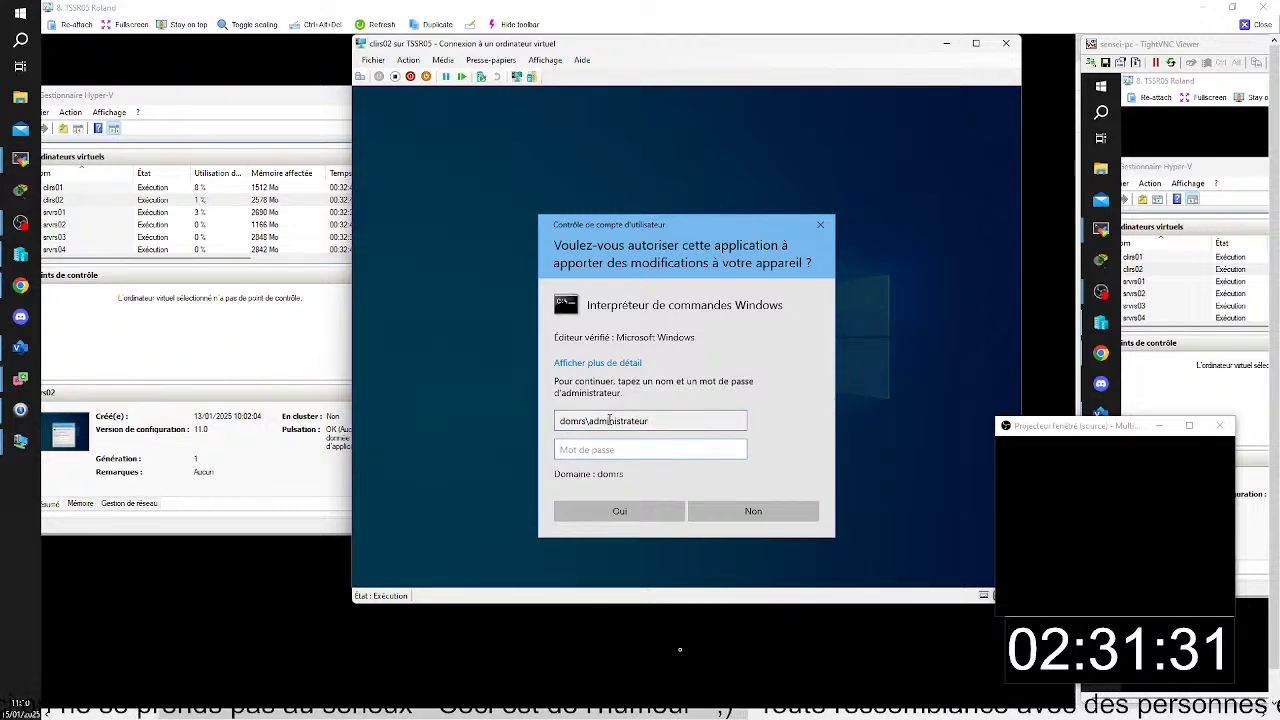
{"action": "type", "text": "•"}
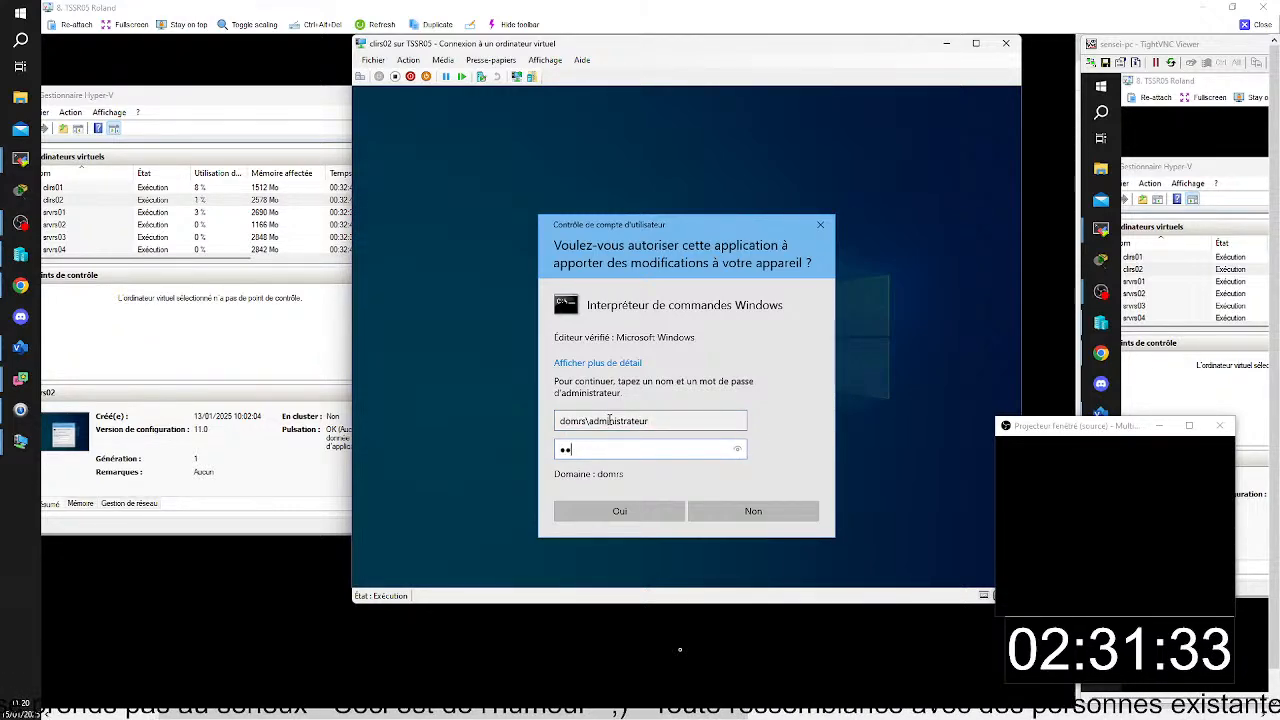
{"action": "type", "text": "••••••"}
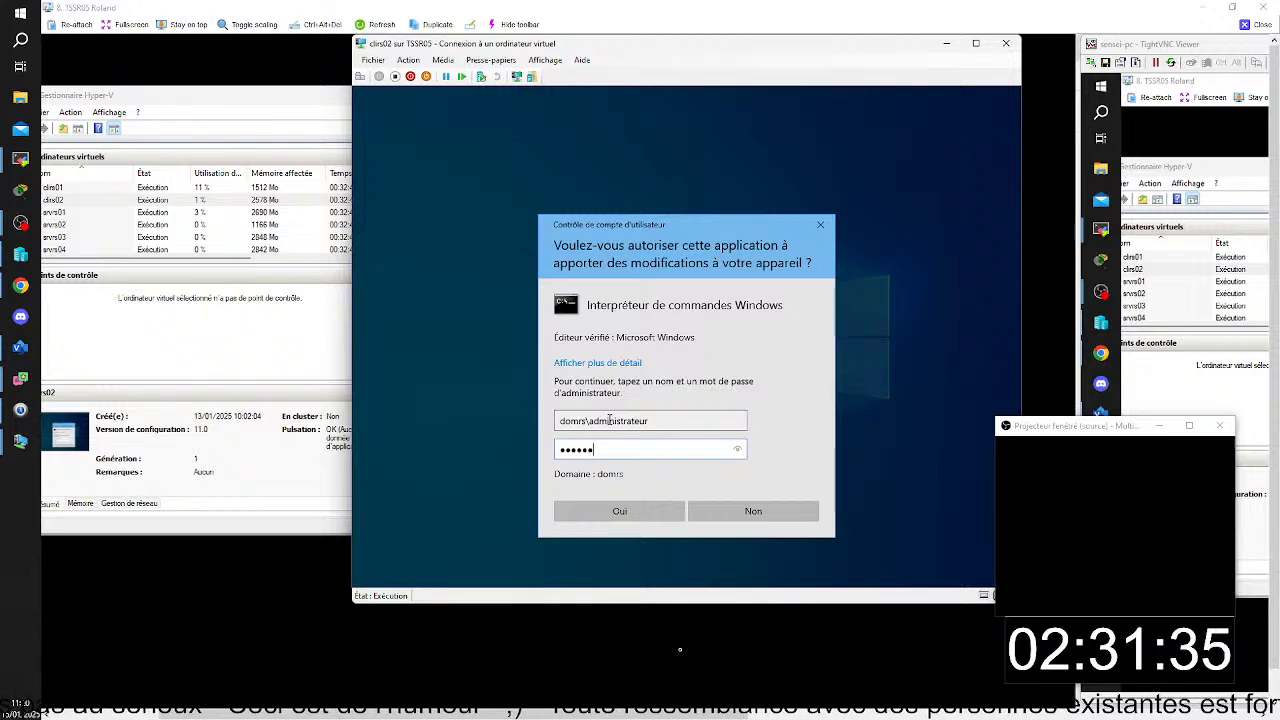
{"action": "left_click", "coordinate": [641, 514]}
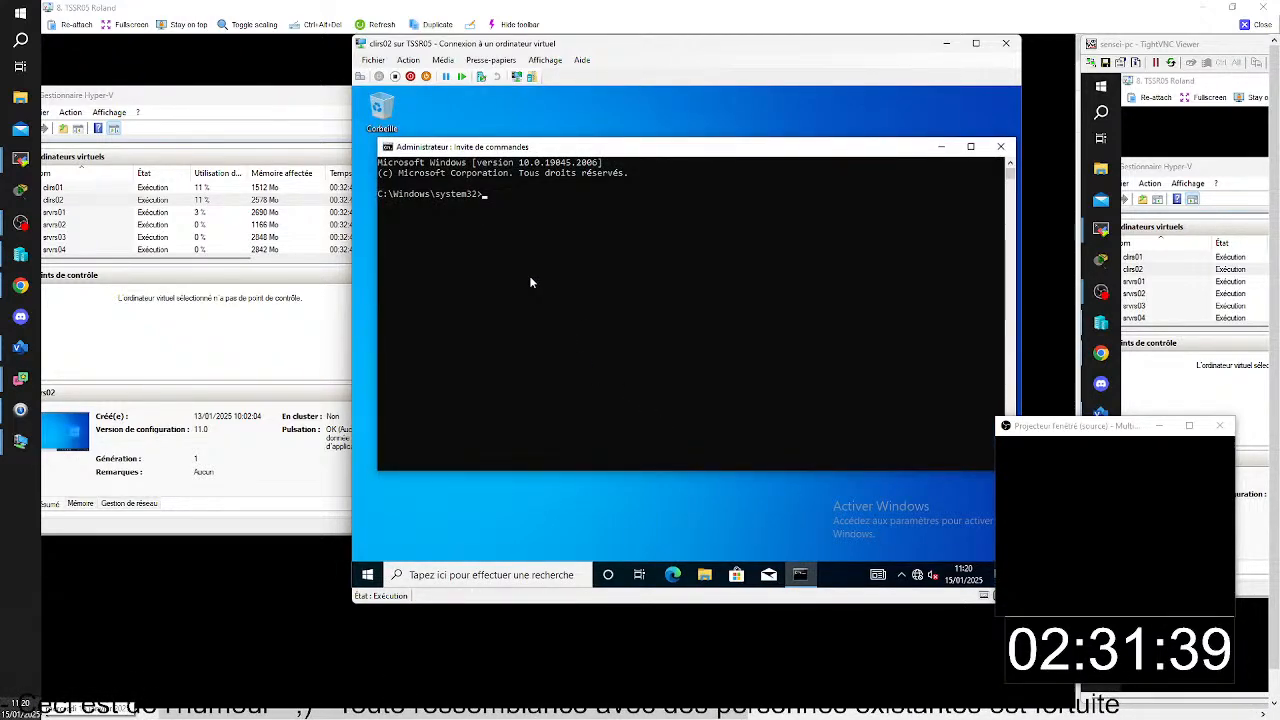
- Force a group policy update on clirs02 with gpupdate /force and close the command prompt
{"action": "type", "text": "gp"}
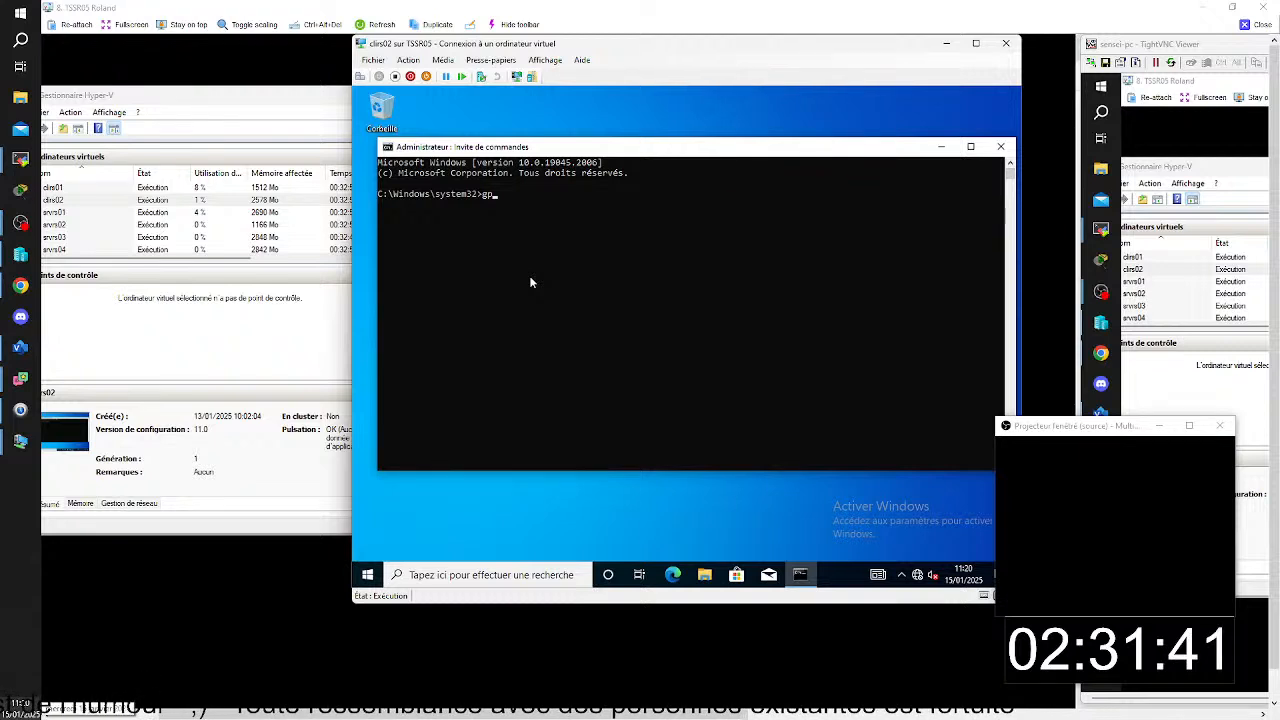
{"action": "type", "text": "update"}
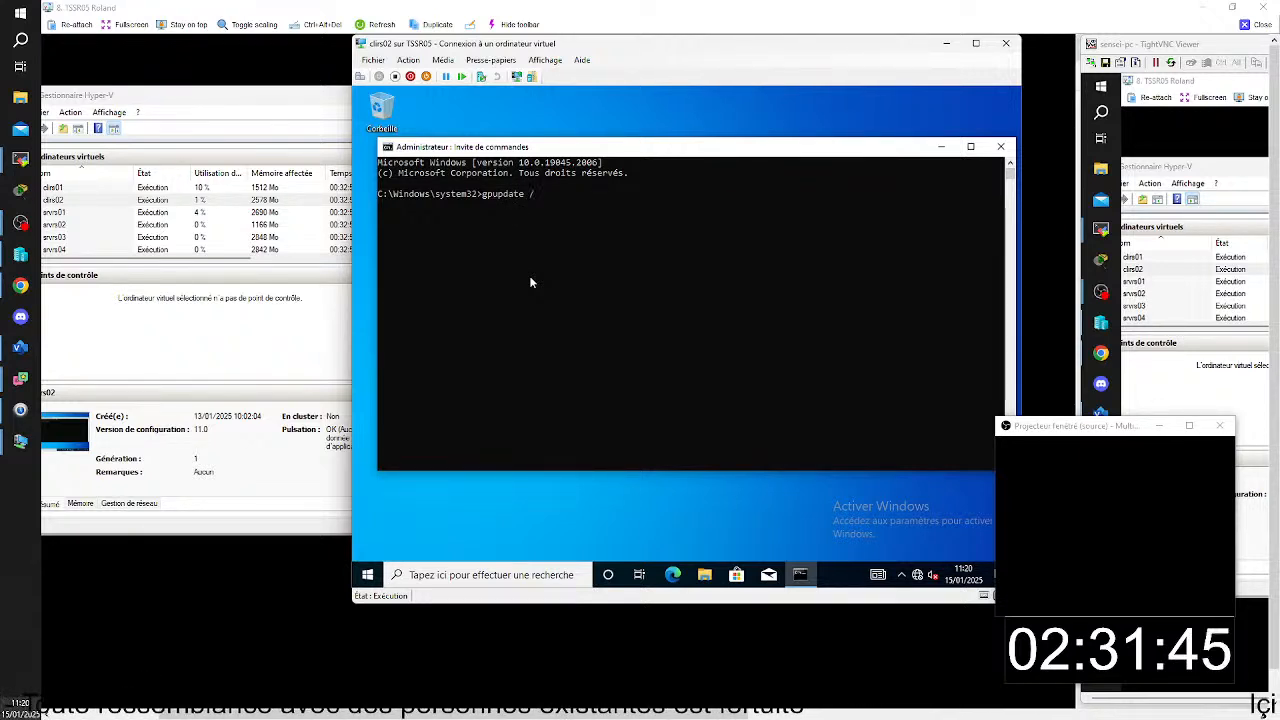
{"action": "type", "text": " /force"}
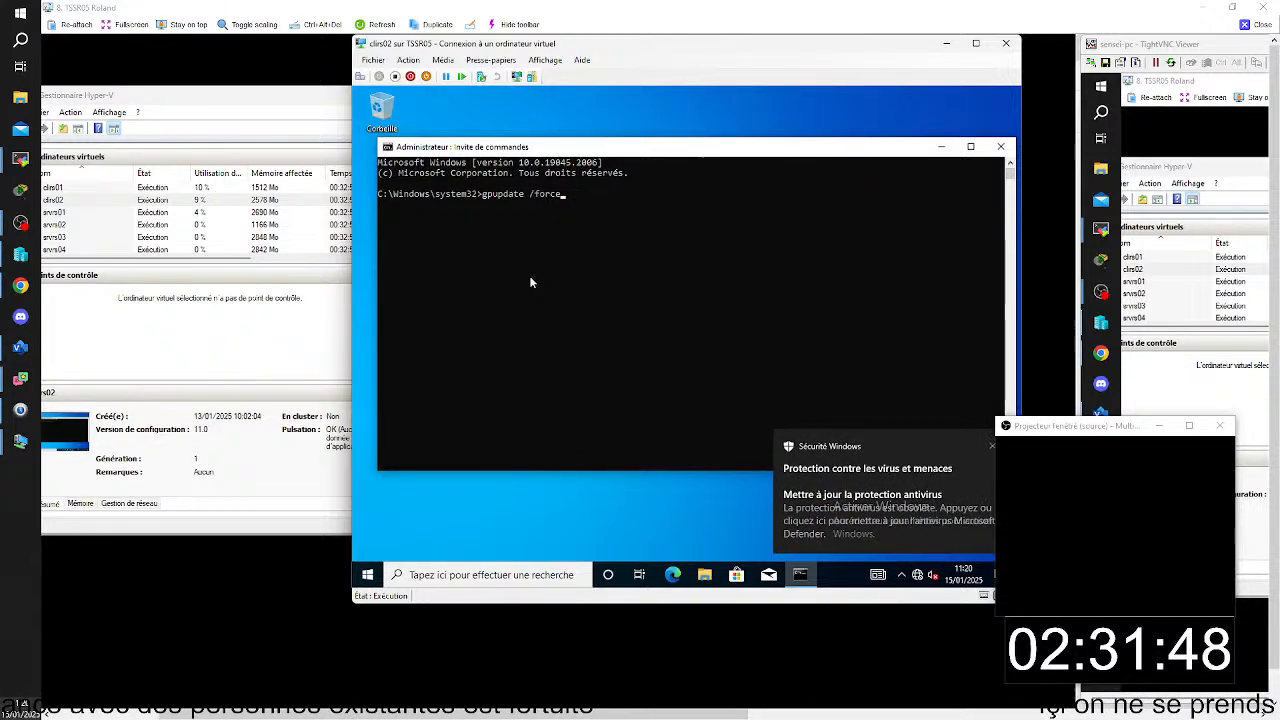
{"action": "key", "text": "Return"}
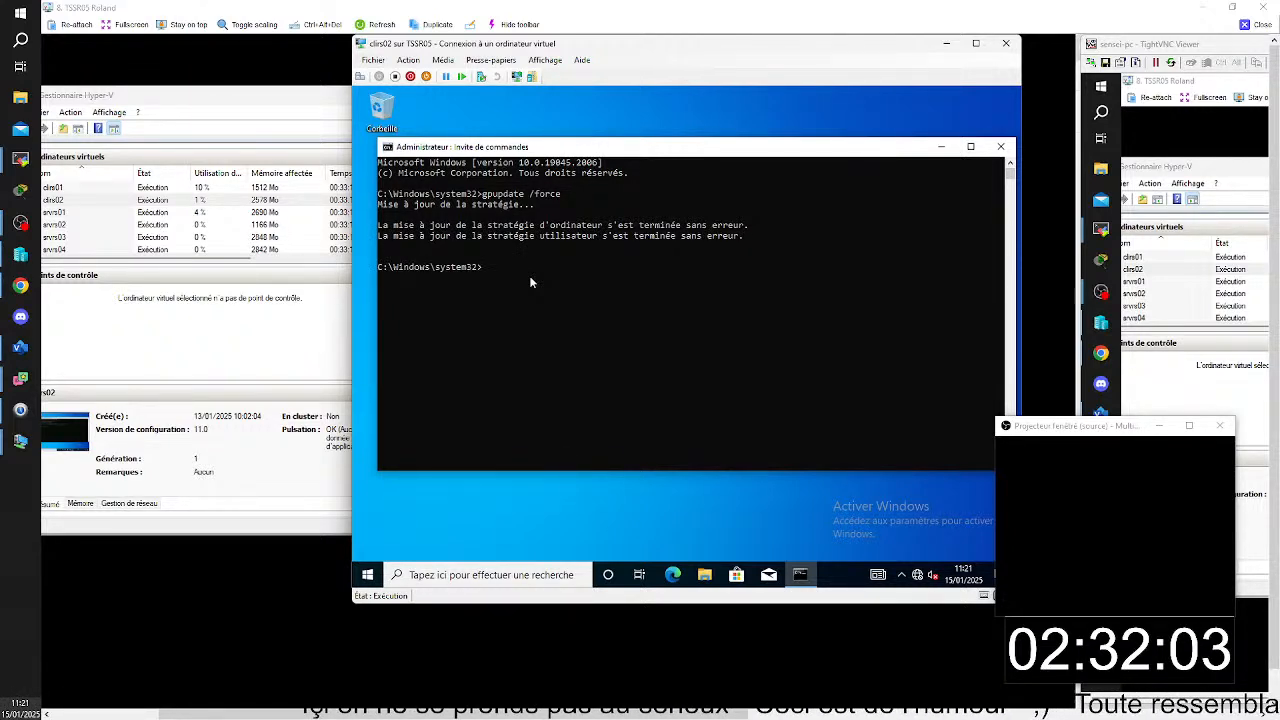
{"action": "left_click", "coordinate": [1001, 147]}
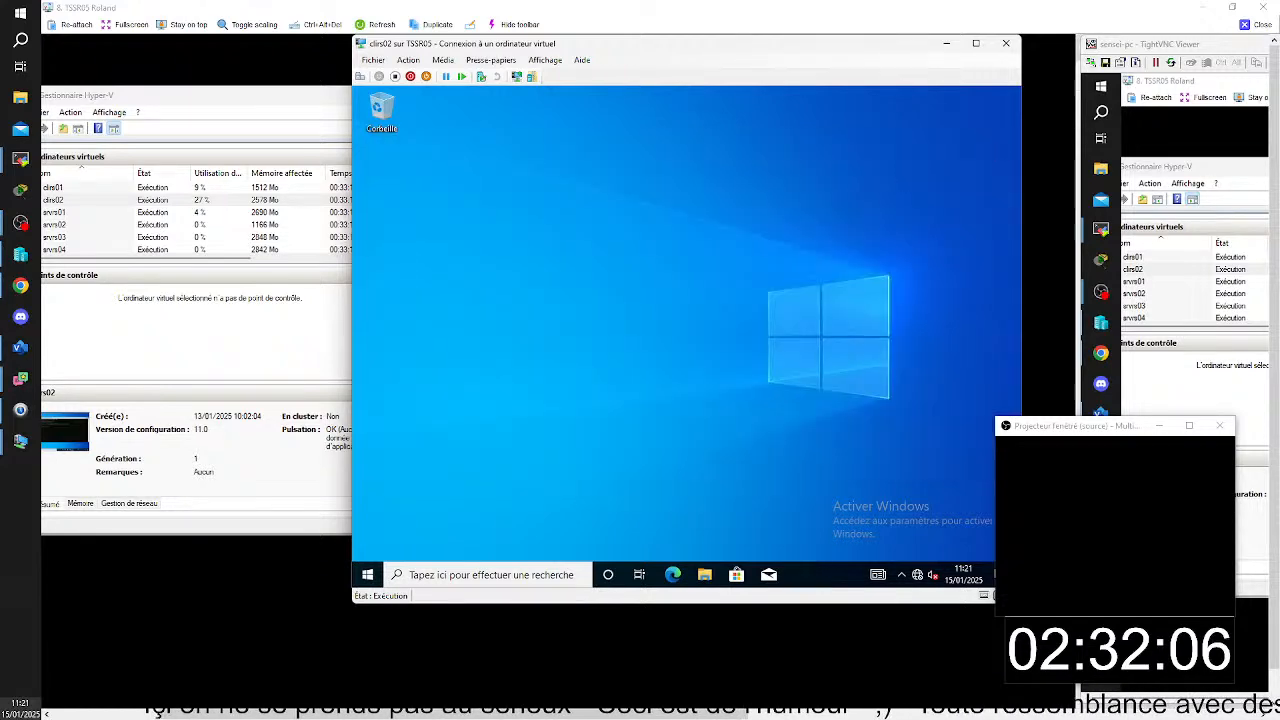
- Try to launch the Word 2016 RemoteApp from Work Resources (RADC), accepting the connection and dismissing the credentials request
{"action": "left_click", "coordinate": [368, 576]}
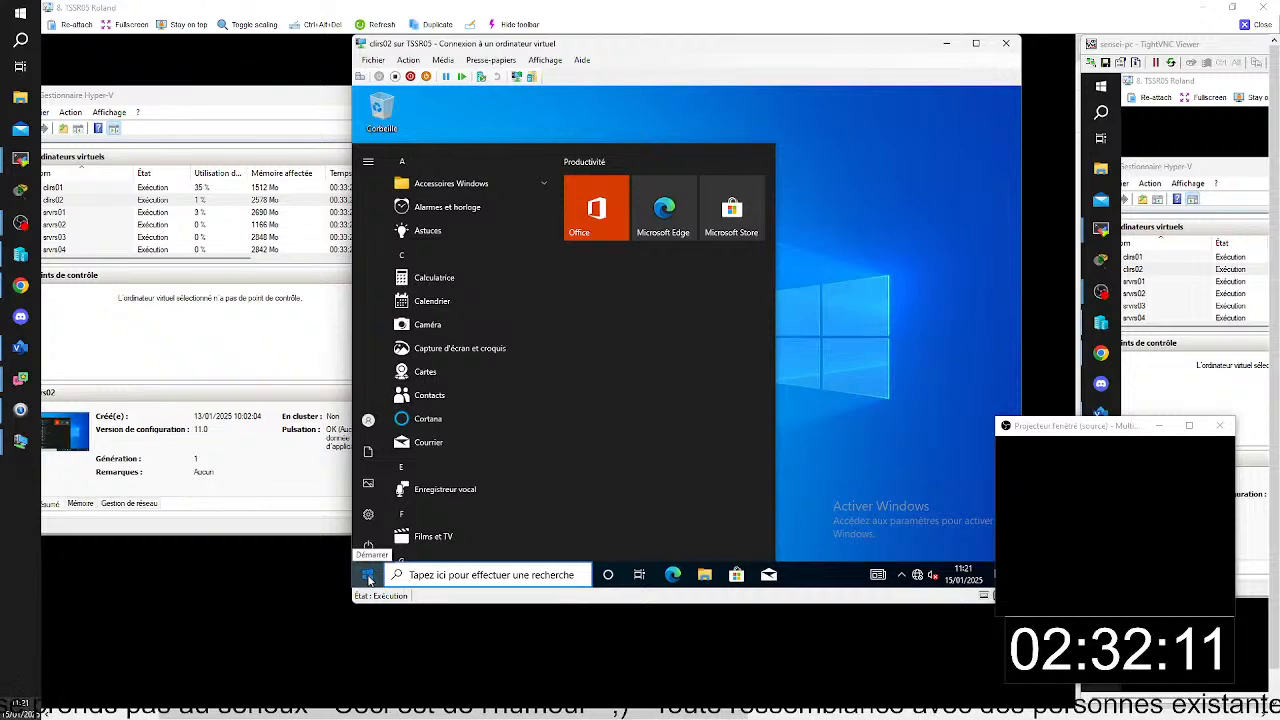
{"action": "left_click", "coordinate": [368, 577]}
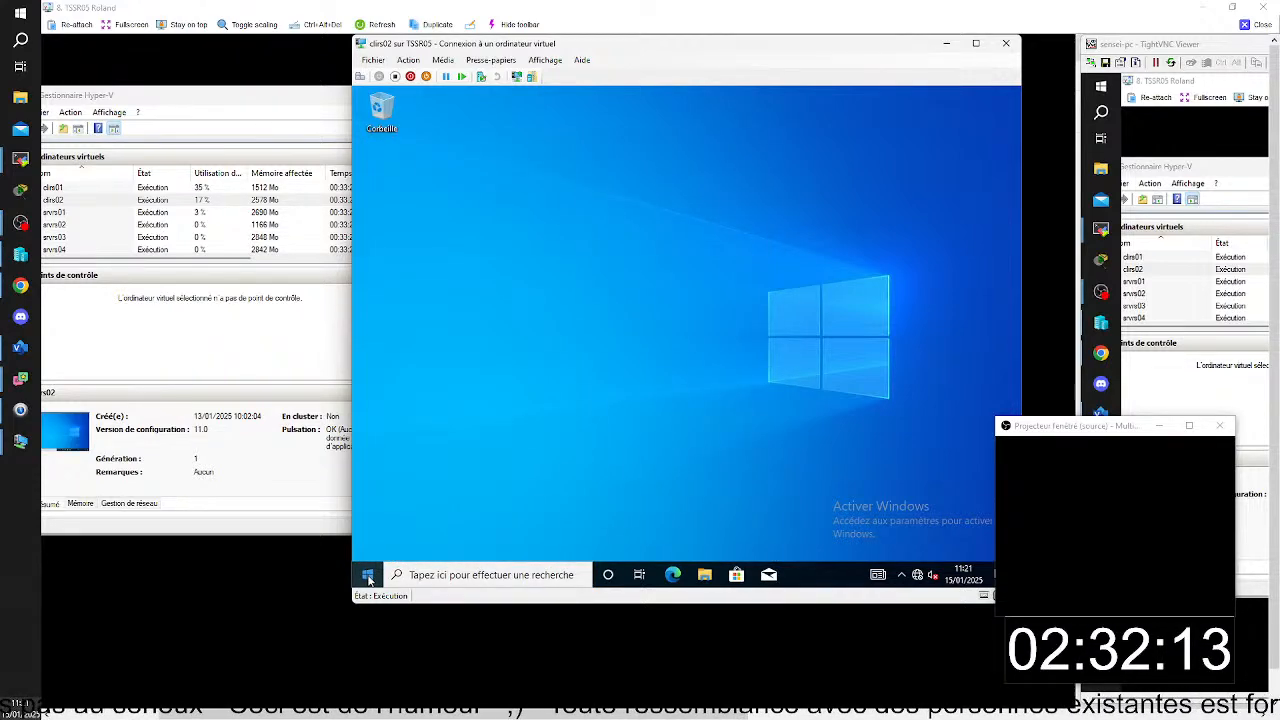
{"action": "left_click", "coordinate": [368, 577]}
{"action": "scroll", "coordinate": [440, 525], "scroll_direction": "down", "scroll_amount": 5}
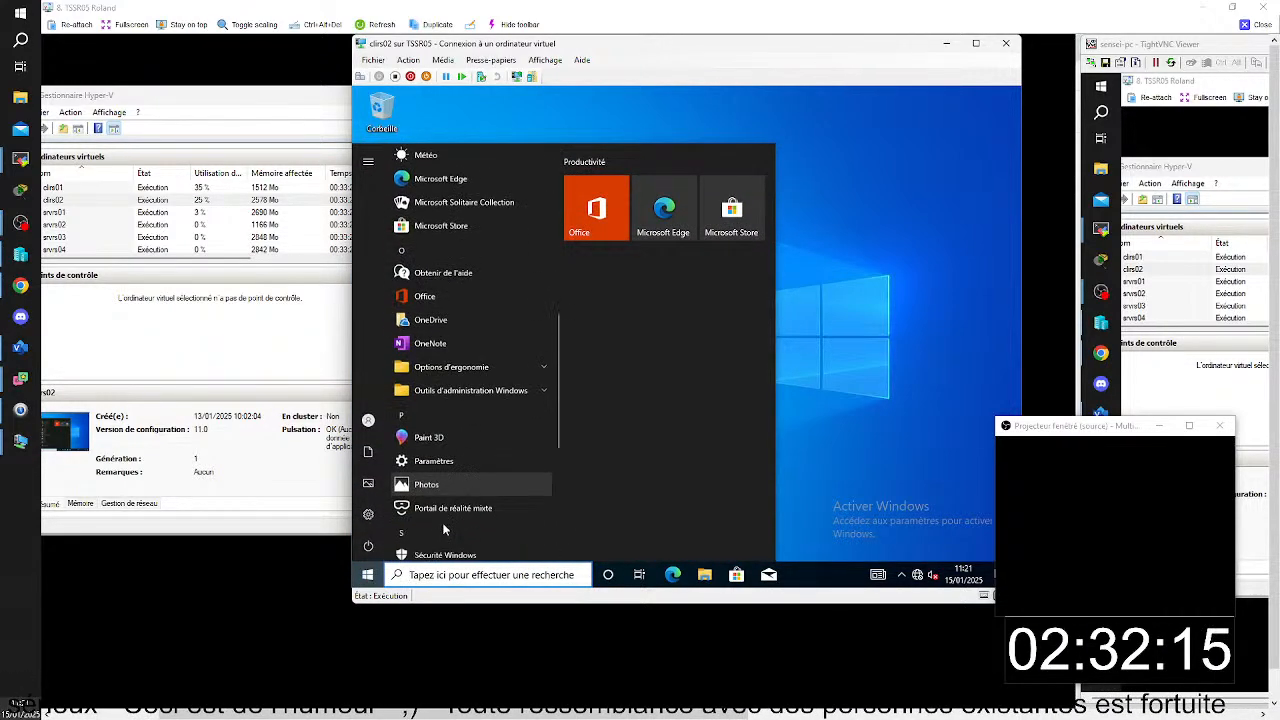
{"action": "scroll", "coordinate": [444, 530], "scroll_direction": "down", "scroll_amount": 4}
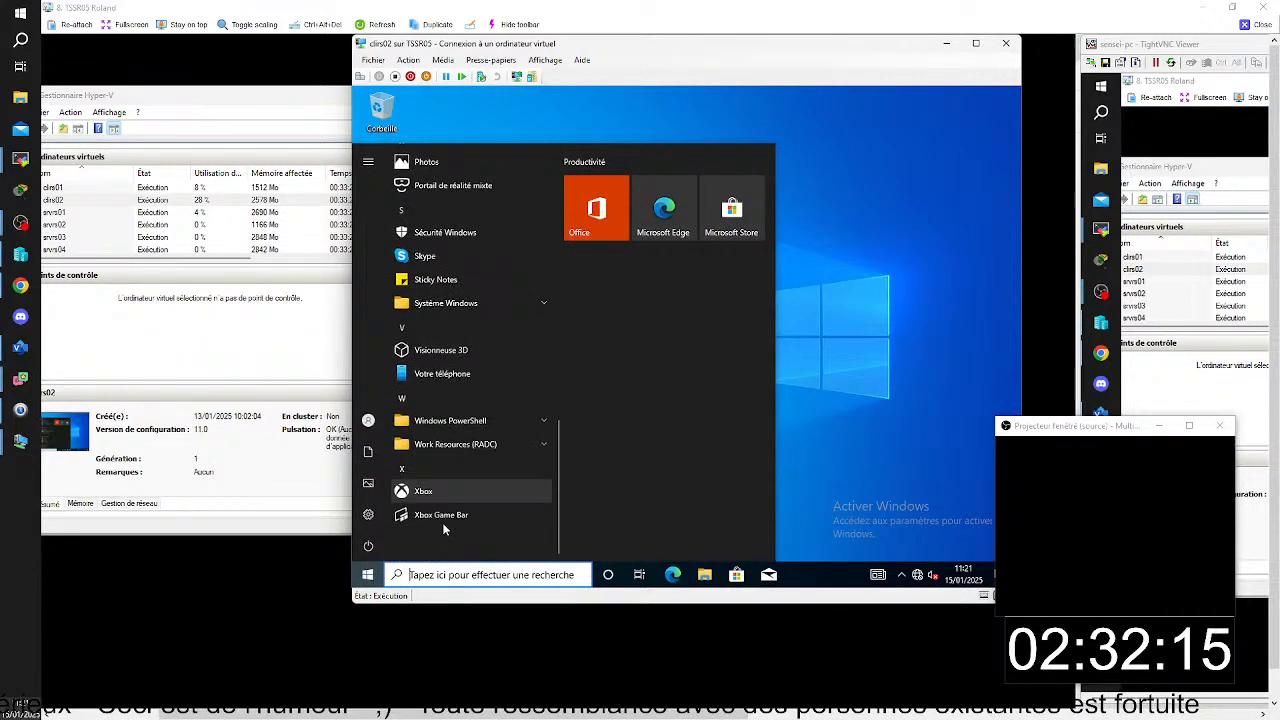
{"action": "left_click", "coordinate": [497, 447]}
{"action": "left_click", "coordinate": [464, 477]}
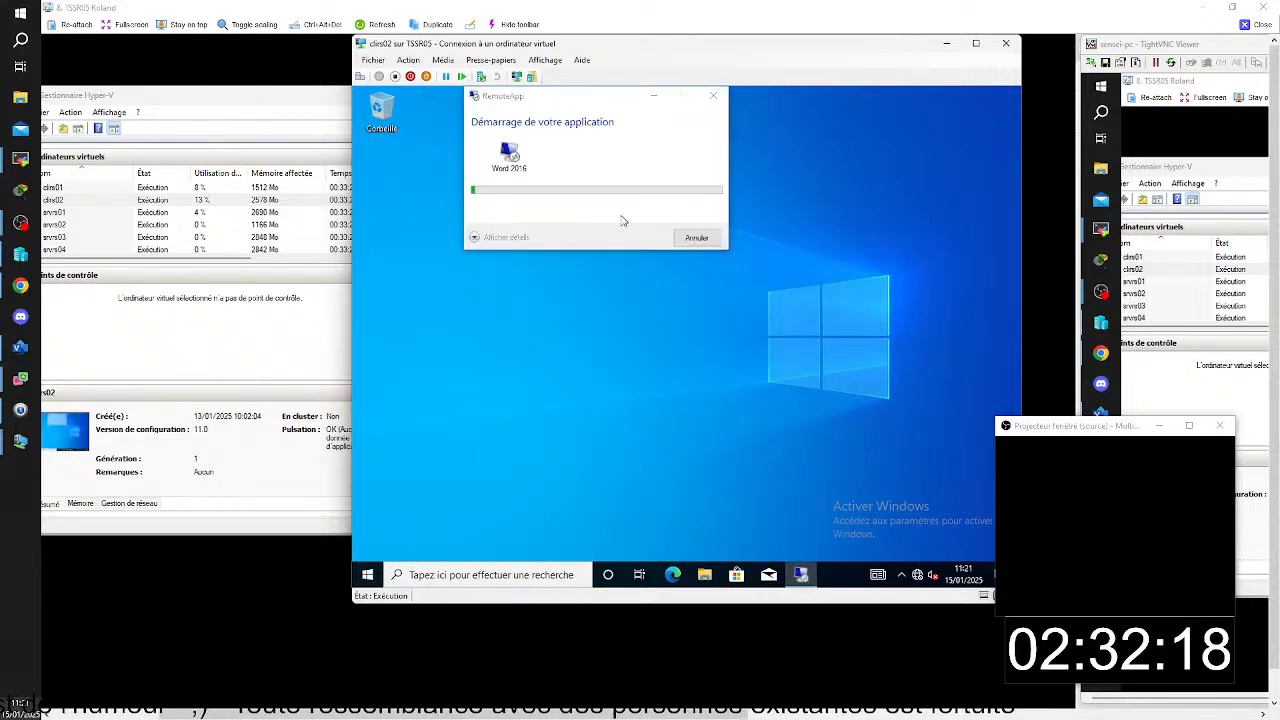
{"action": "left_click", "coordinate": [675, 290]}
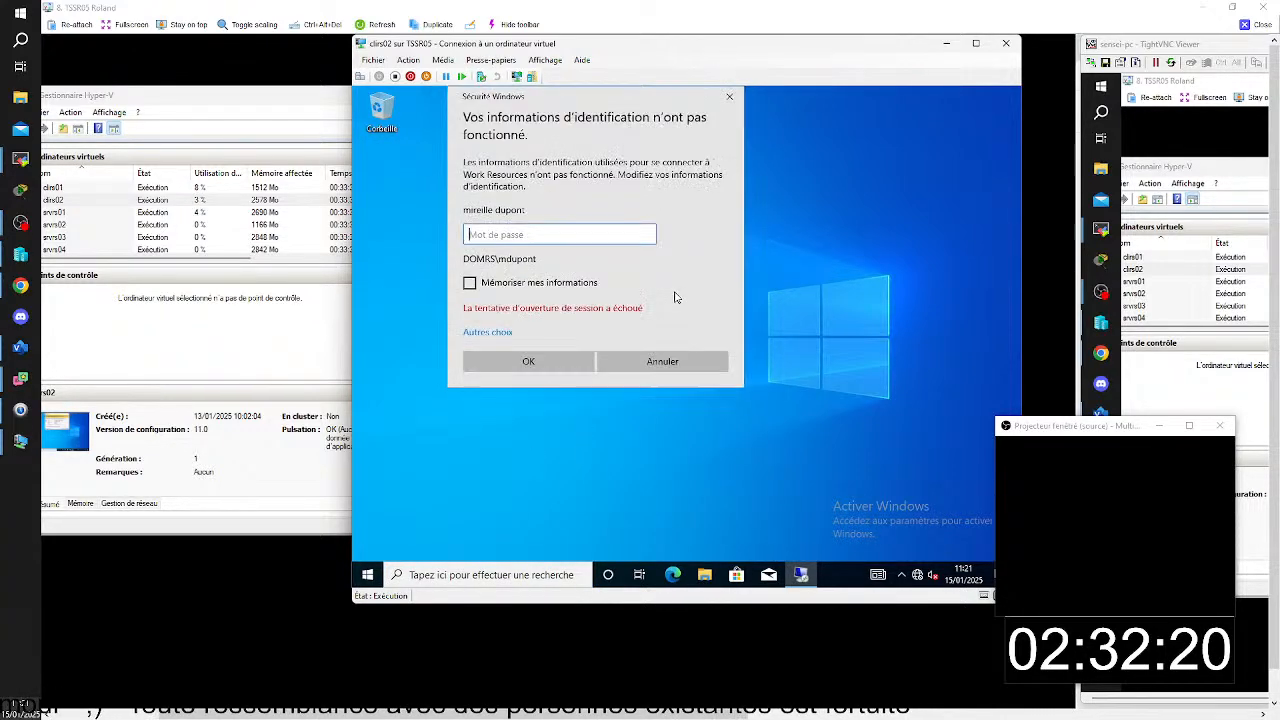
{"action": "left_click", "coordinate": [729, 96]}
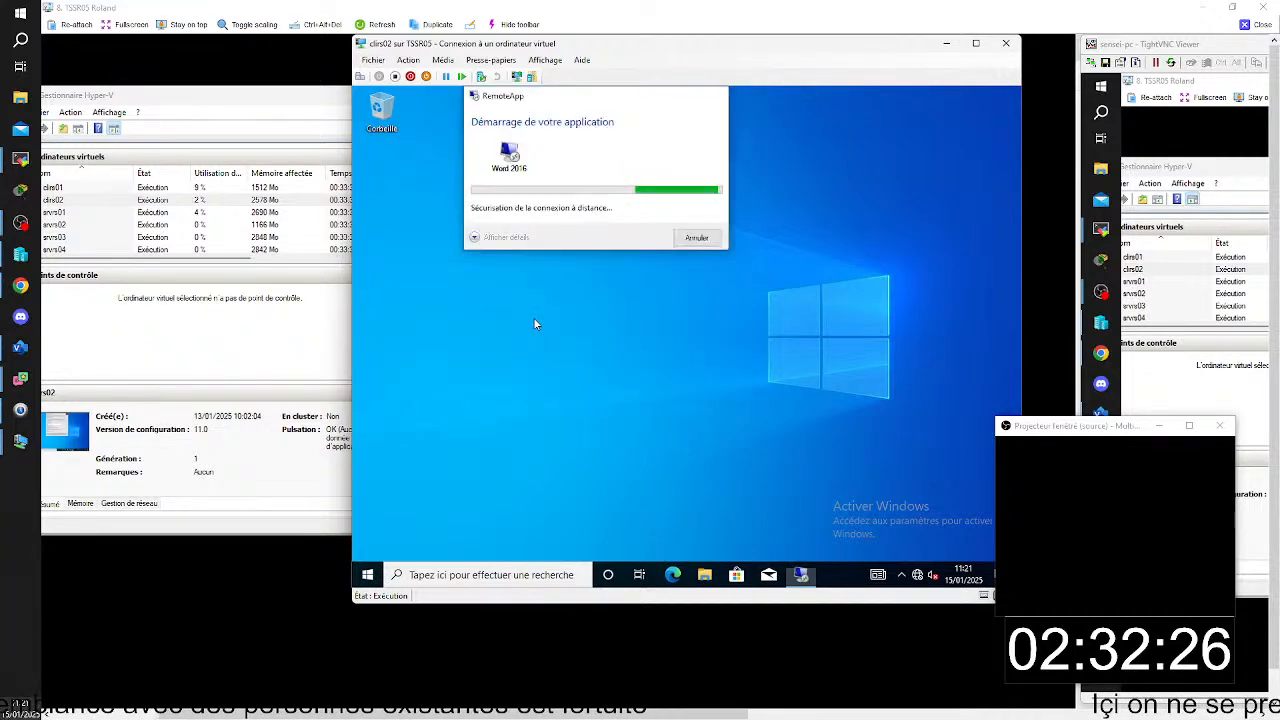
- Restart the clirs02 virtual machine from within Windows
{"action": "right_click", "coordinate": [368, 575]}
{"action": "left_click", "coordinate": [372, 576]}
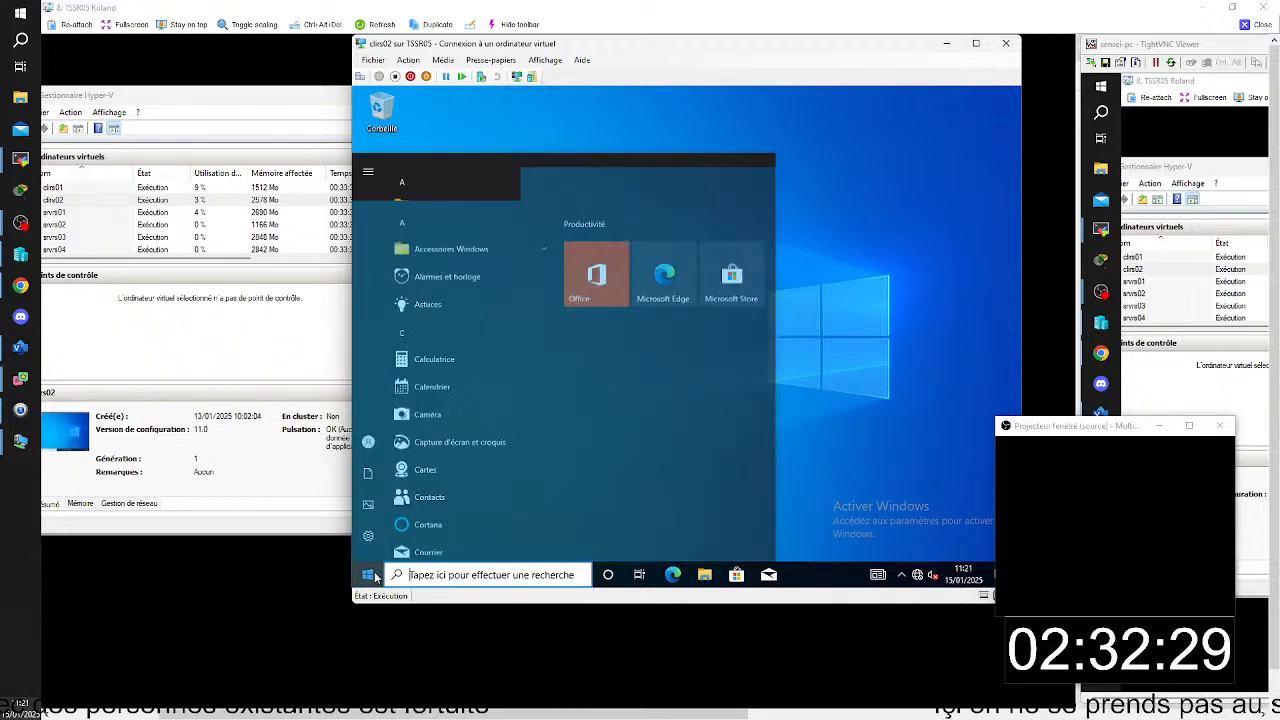
{"action": "left_click", "coordinate": [369, 547]}
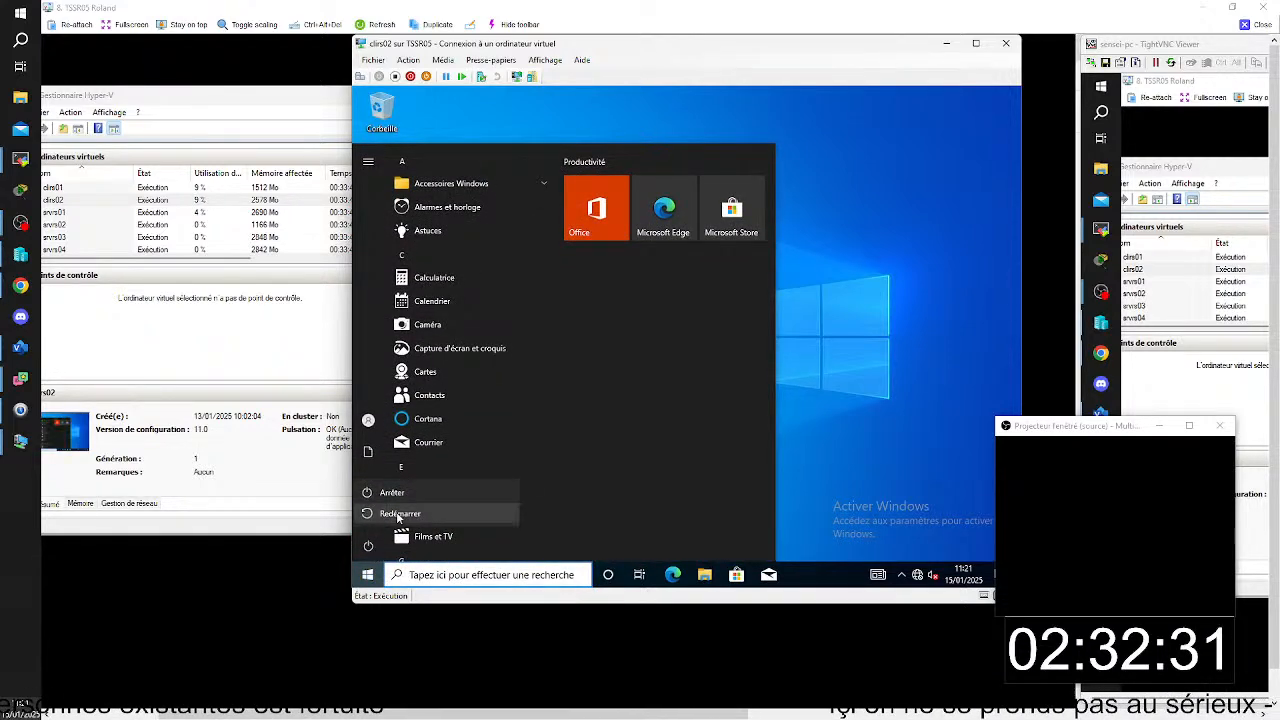
{"action": "left_click", "coordinate": [400, 517]}
{"action": "left_click", "coordinate": [497, 510]}
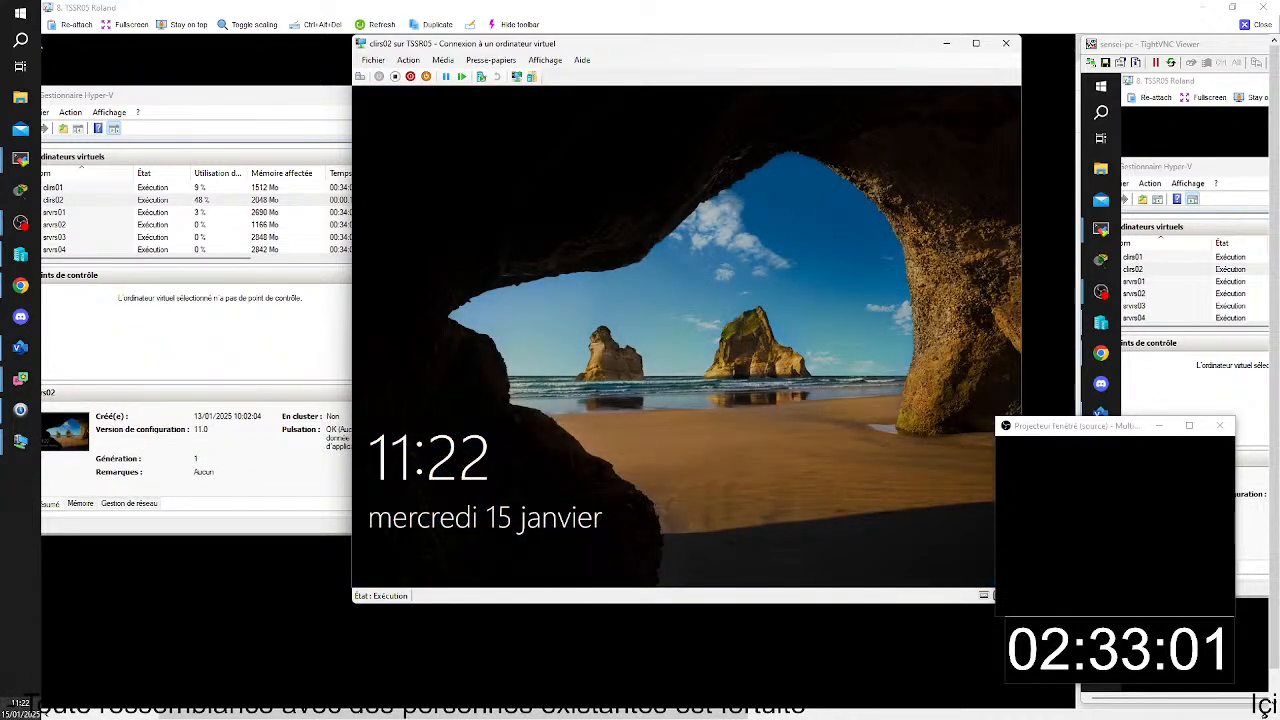
- Sign back in to clirs02 with the preselected domain user by entering the account password
{"action": "left_click", "coordinate": [363, 79]}
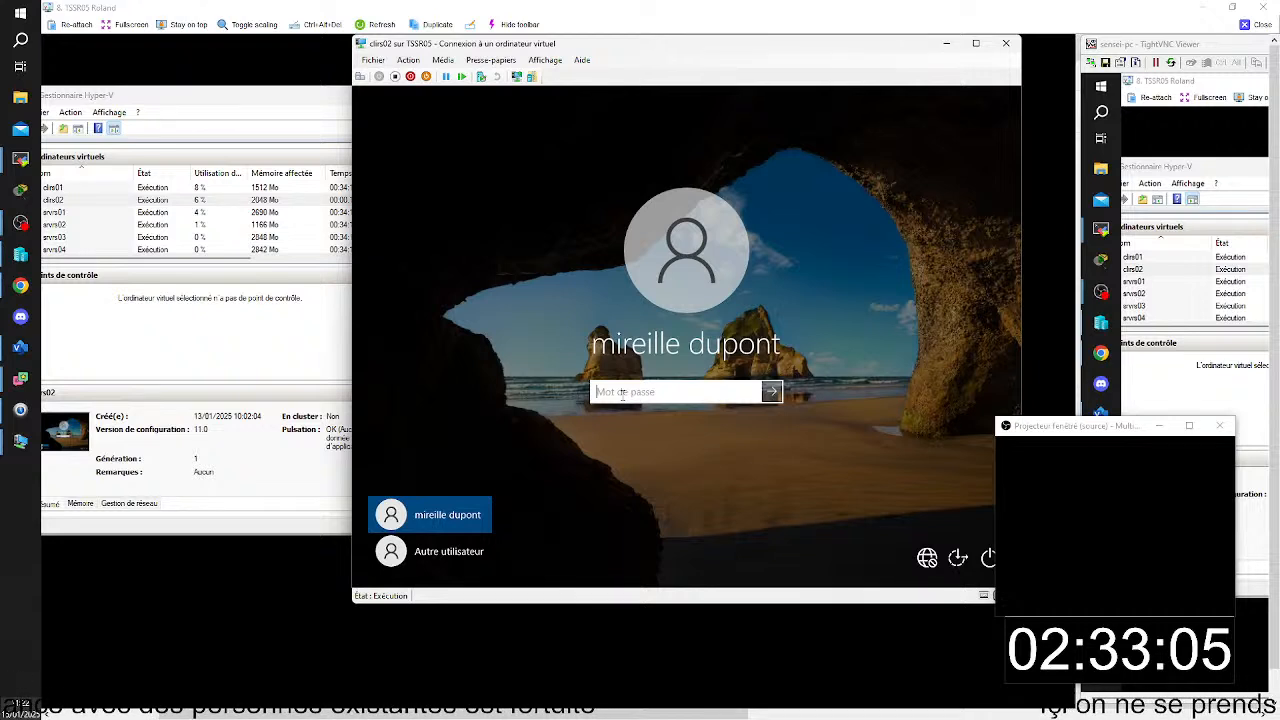
{"action": "type", "text": "•"}
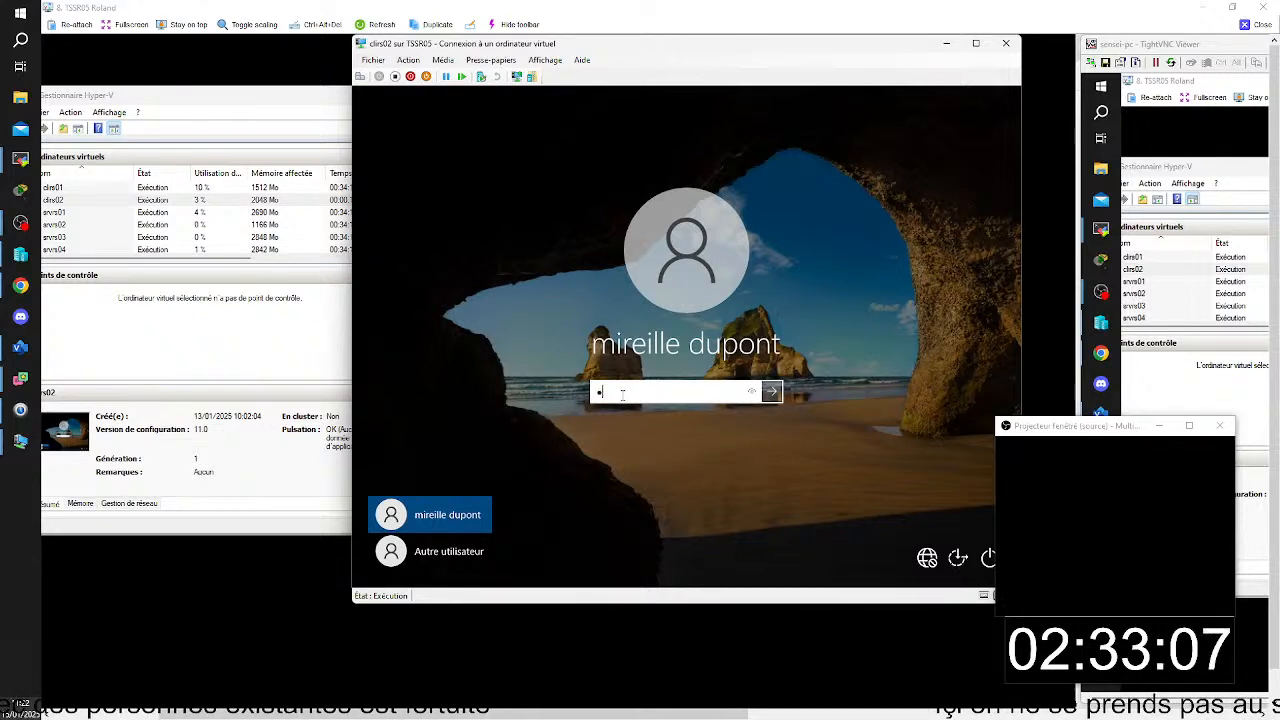
{"action": "type", "text": "••"}
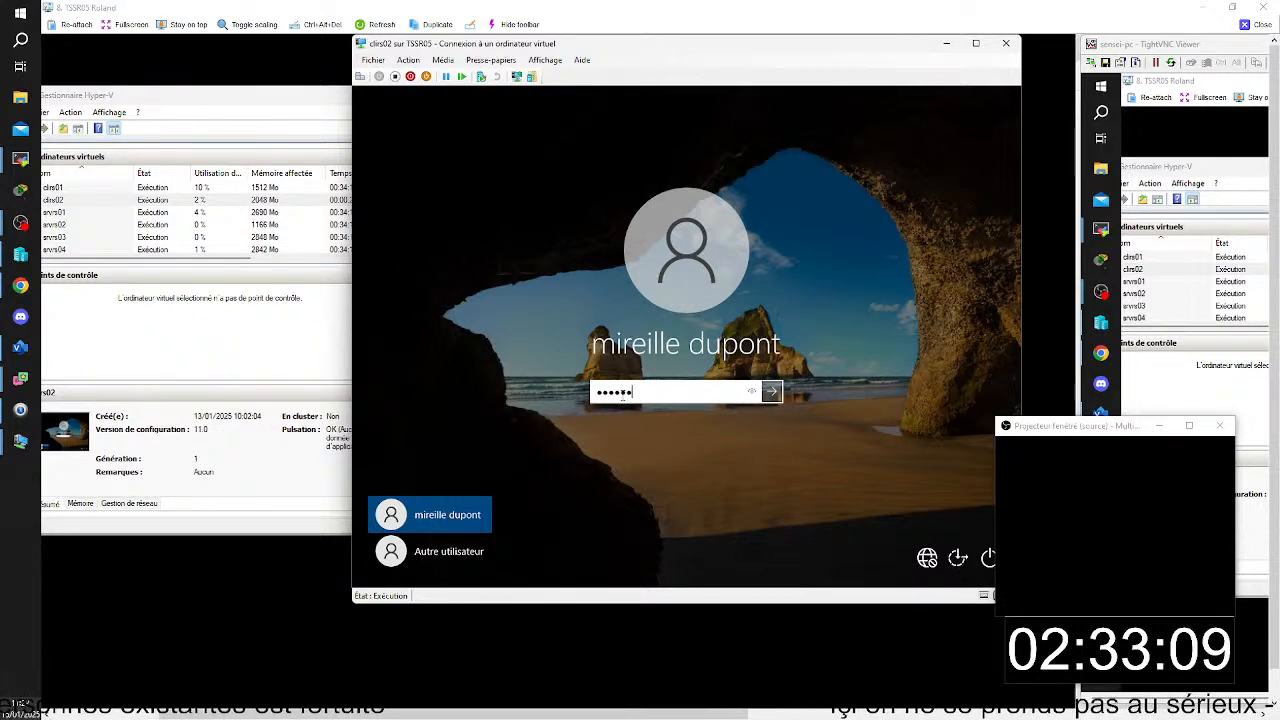
{"action": "type", "text": "•••••"}
{"action": "key", "text": "Return"}
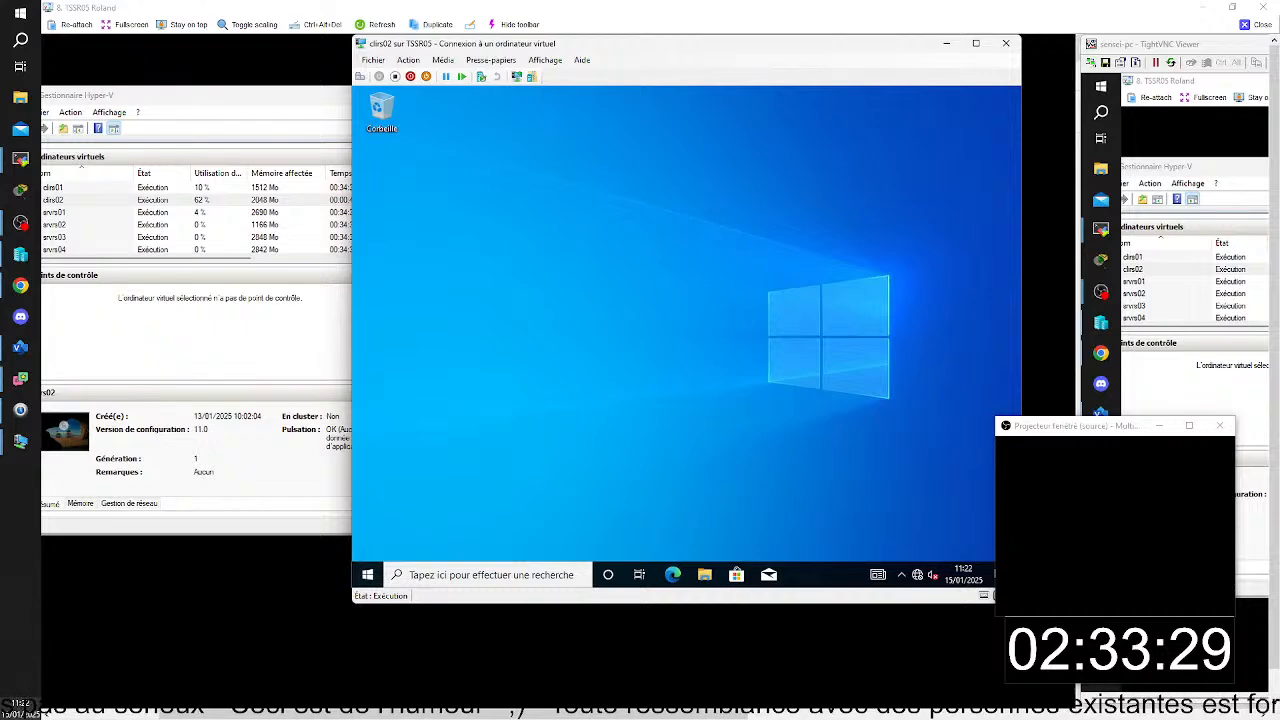
- Launch the Word 2016 RemoteApp from Work Resources (RADC) and accept the connection despite the unknown publisher
{"action": "left_click", "coordinate": [368, 575]}
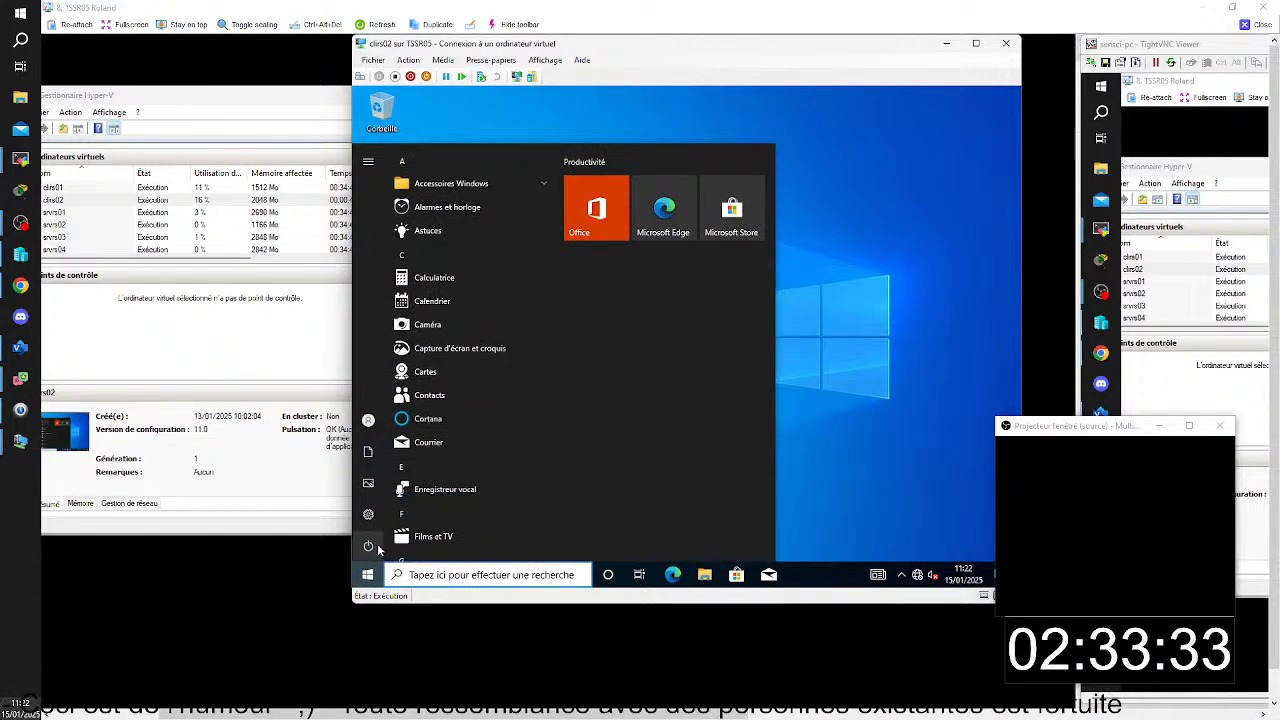
{"action": "scroll", "coordinate": [436, 520], "scroll_direction": "down", "scroll_amount": 10}
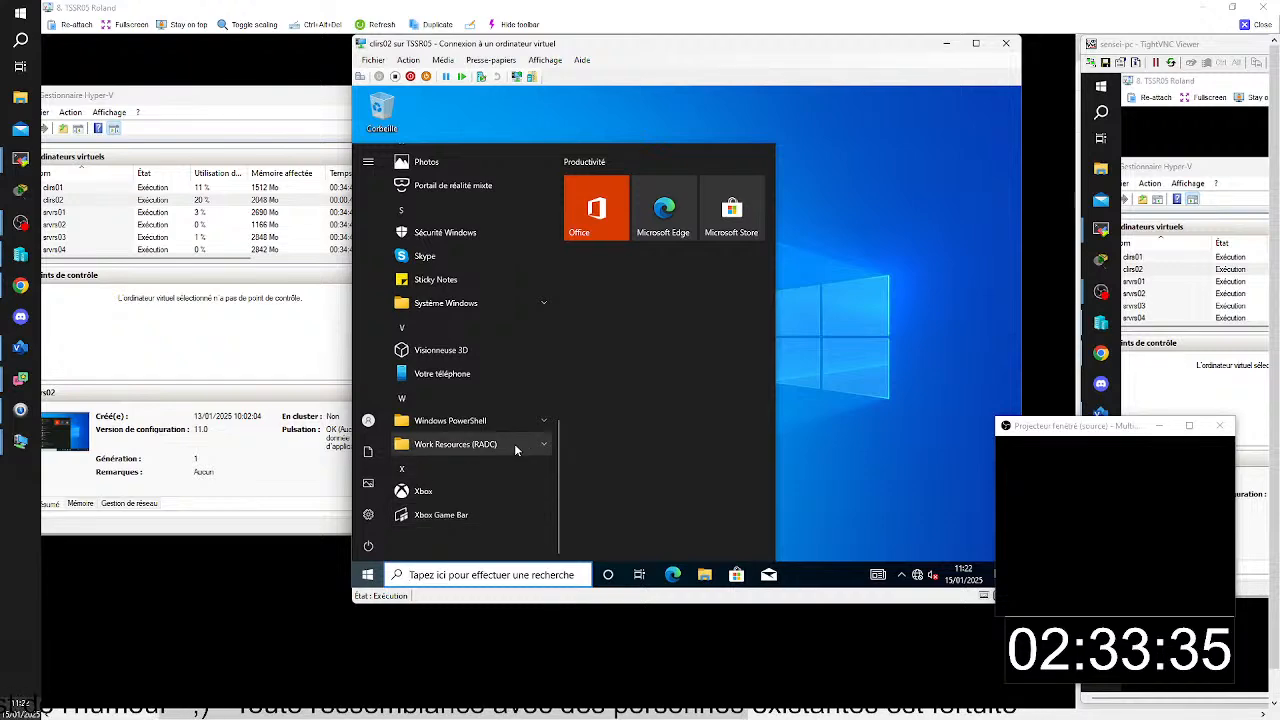
{"action": "left_click", "coordinate": [525, 444]}
{"action": "left_click", "coordinate": [492, 468]}
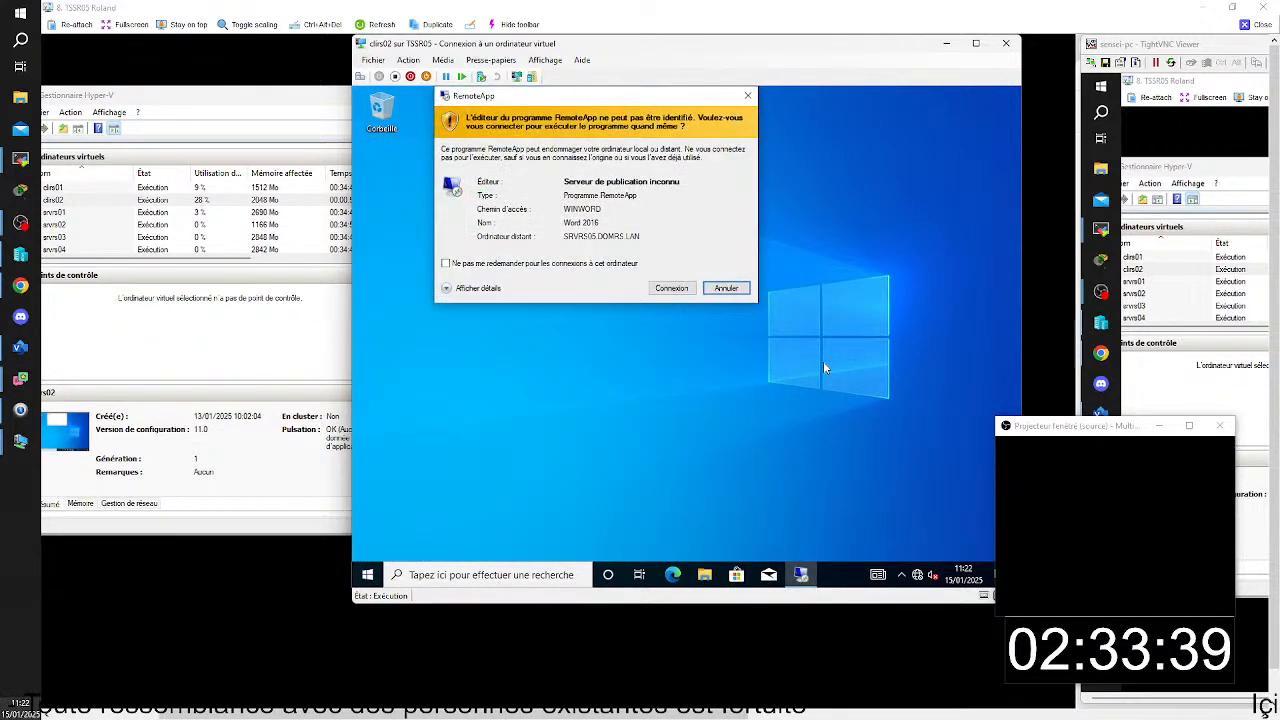
{"action": "left_click", "coordinate": [671, 289]}
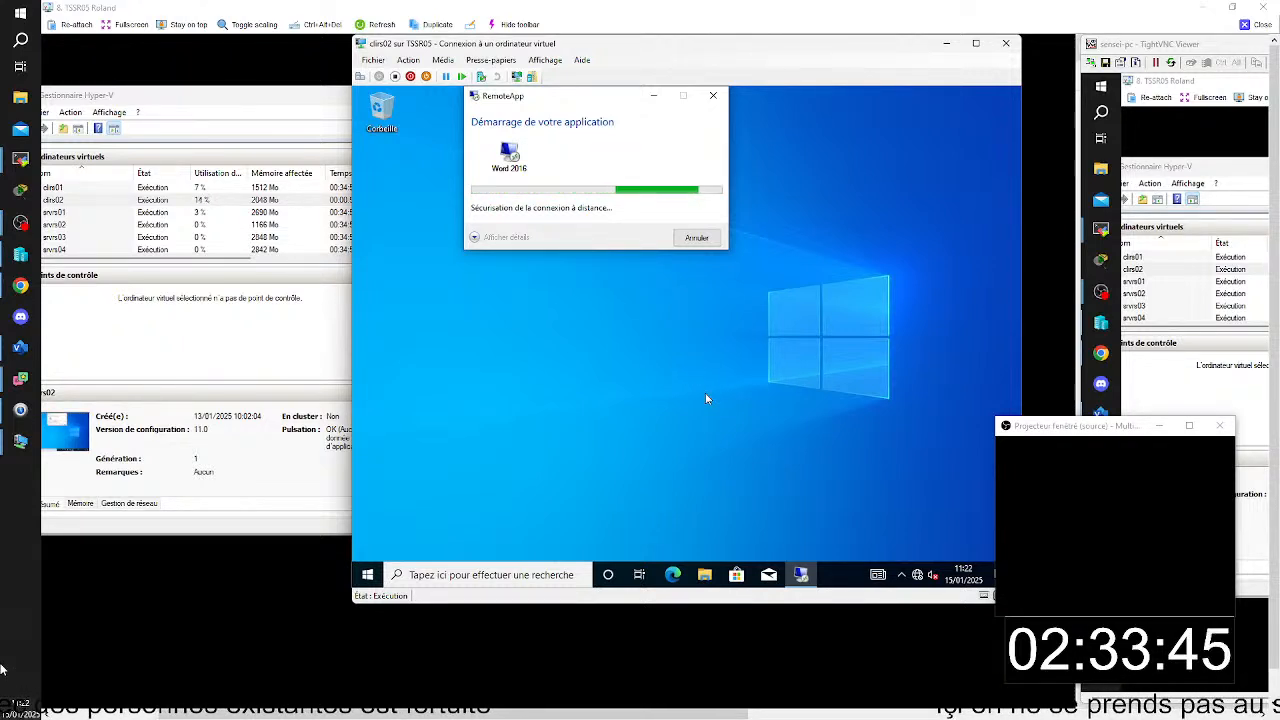
{"action": "mouse_move", "coordinate": [3, 293]}
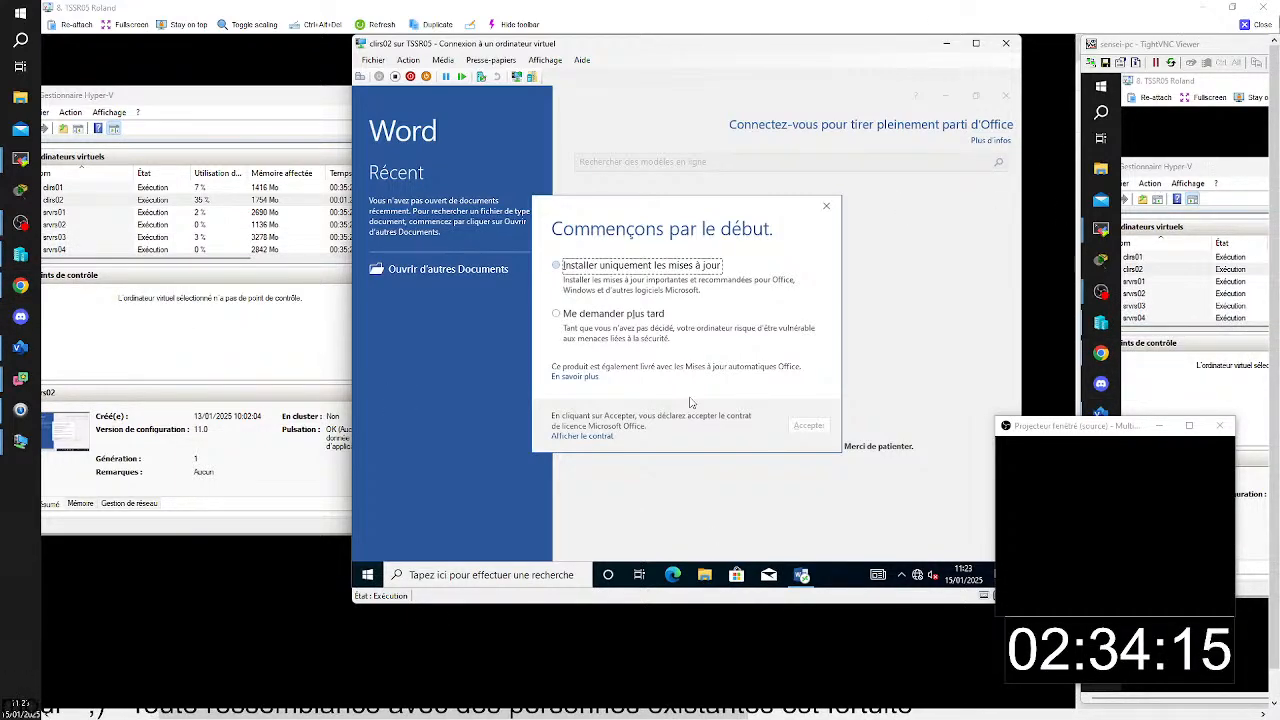
- Close the TSSR05 remote session and bring up the TSSR03 session maximized
{"action": "left_click", "coordinate": [1264, 26]}
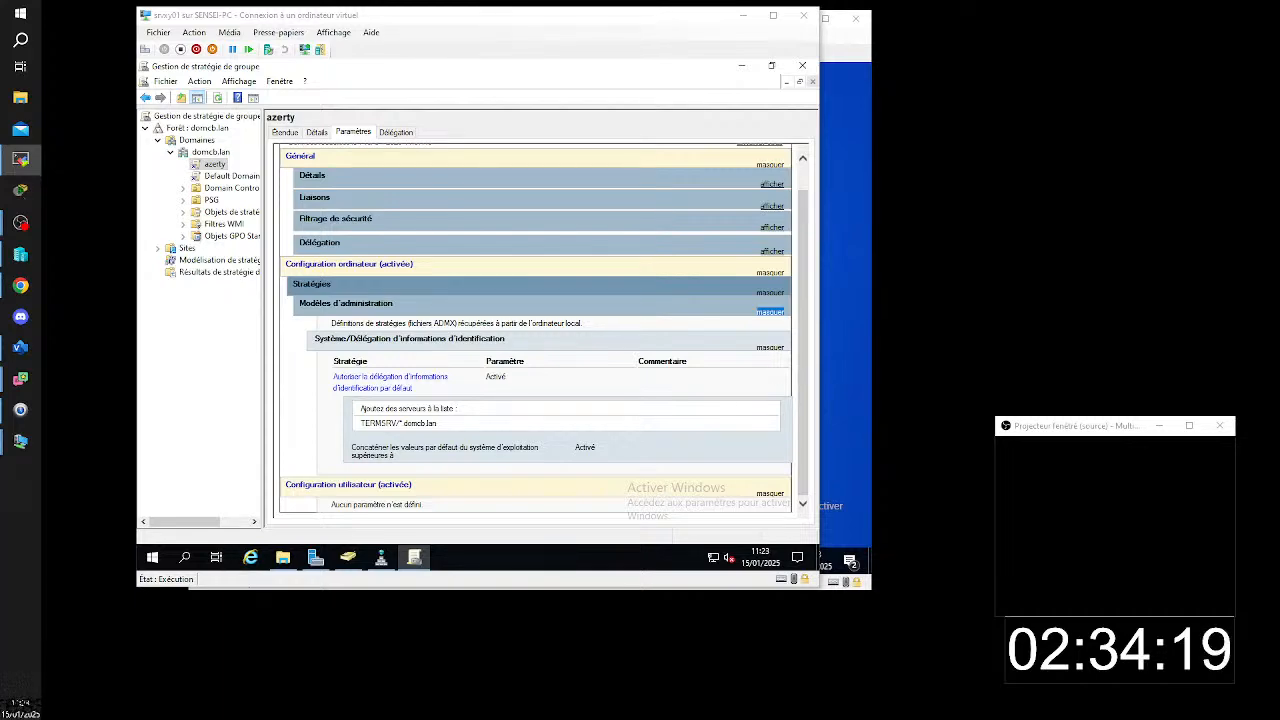
{"action": "left_click_drag", "start_coordinate": [1247, 324], "coordinate": [280, 10]}
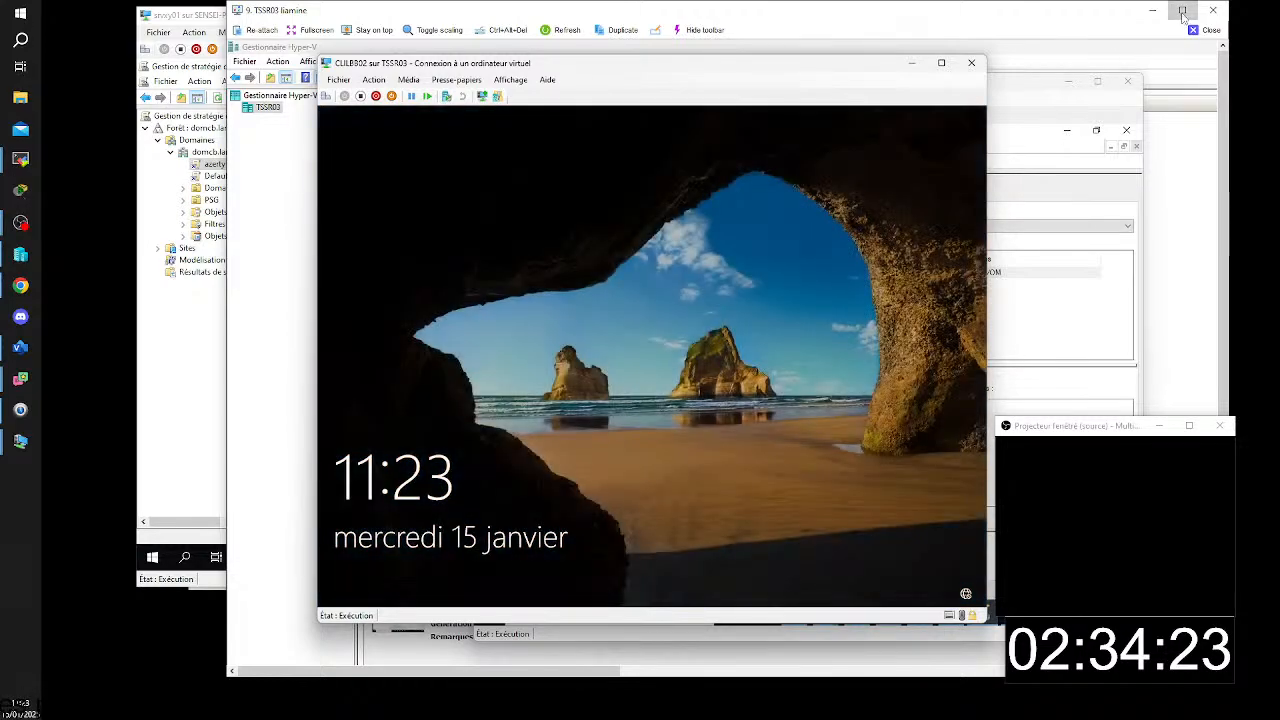
{"action": "left_click", "coordinate": [1183, 11]}
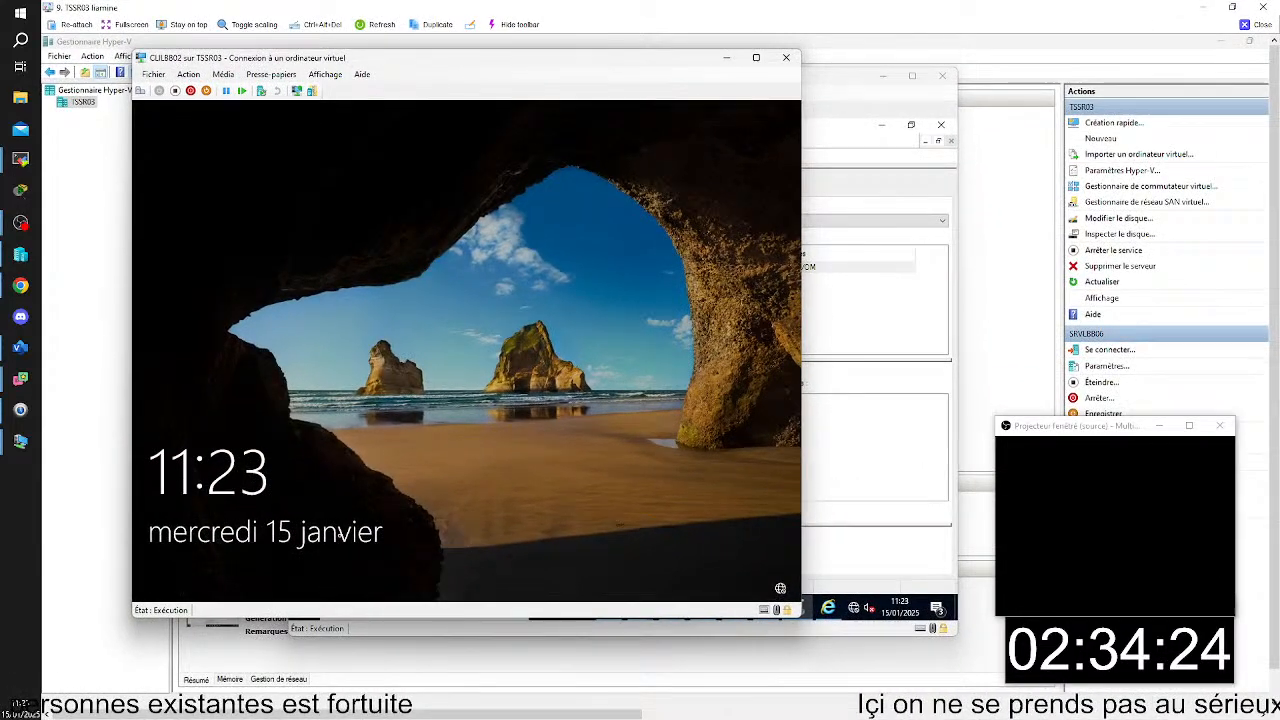
- Sign in to the CLILBB02 virtual machine with the preselected domain user by entering the account password
{"action": "left_click", "coordinate": [198, 151]}
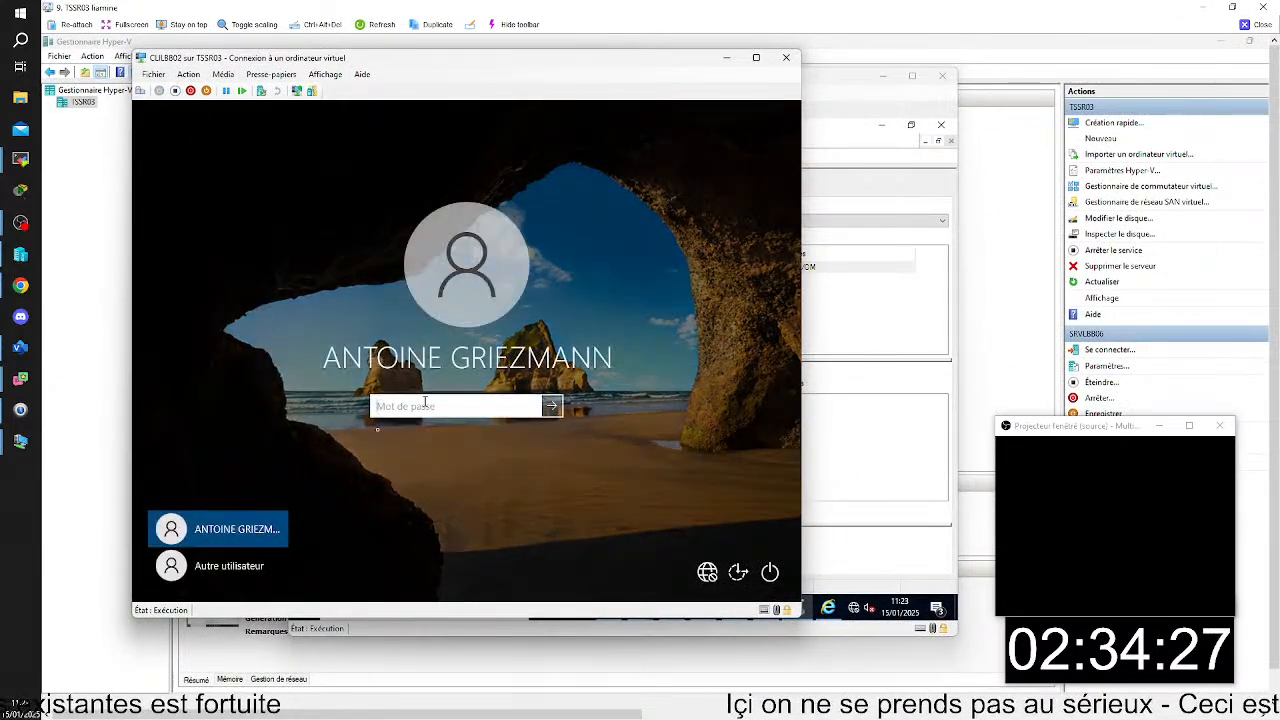
{"action": "type", "text": "••"}
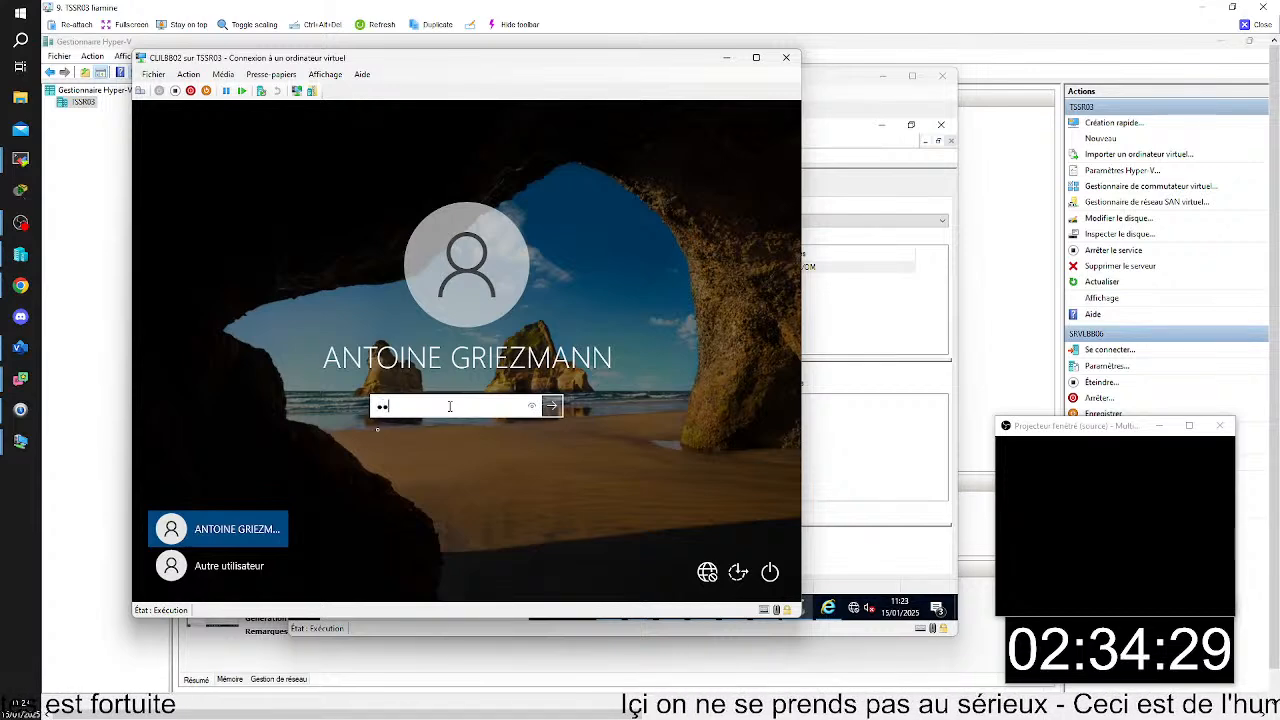
{"action": "type", "text": "••••••"}
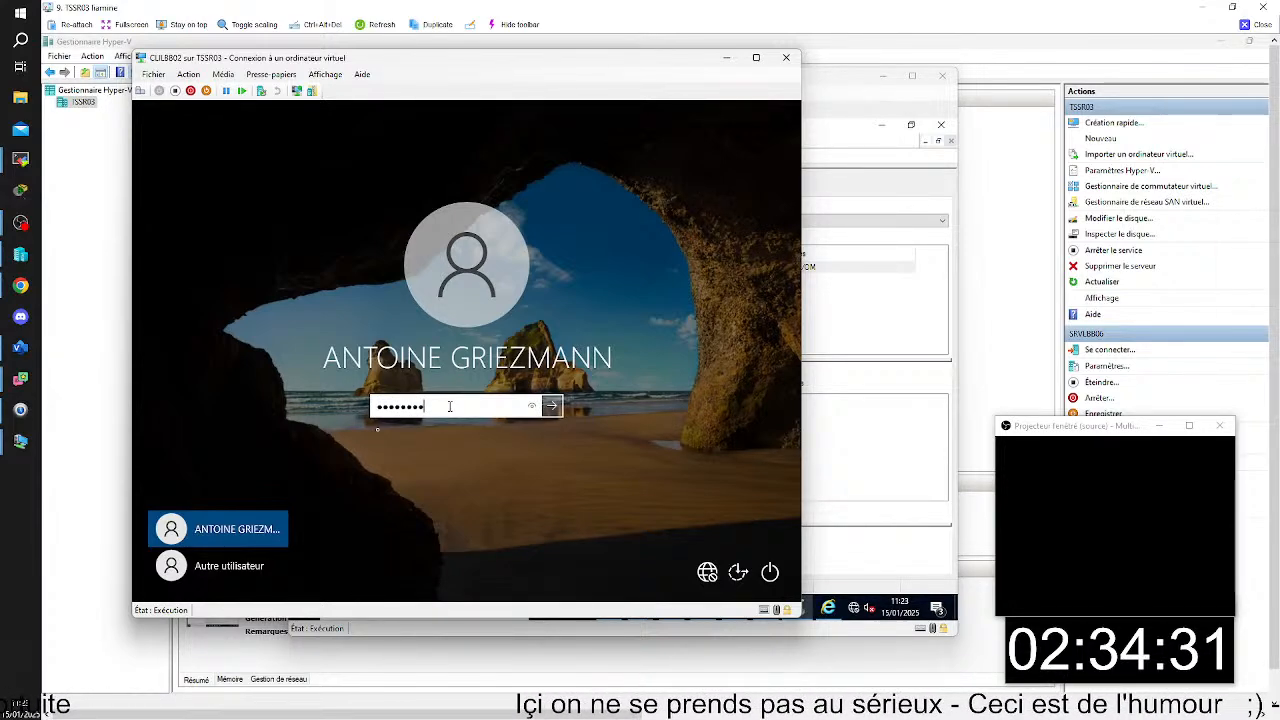
{"action": "key", "text": "Return"}
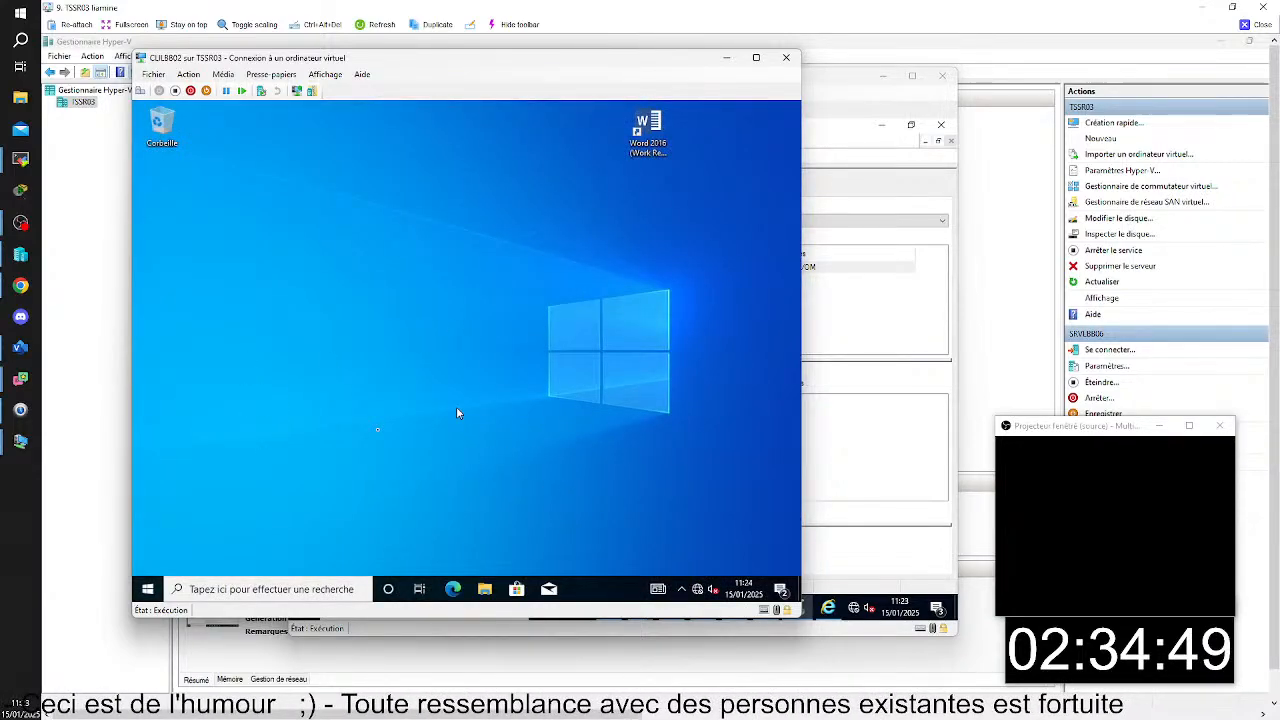
- Find the Command Prompt (Invite de commandes) on CLILBB02 and run it as administrator
{"action": "left_click", "coordinate": [346, 582]}
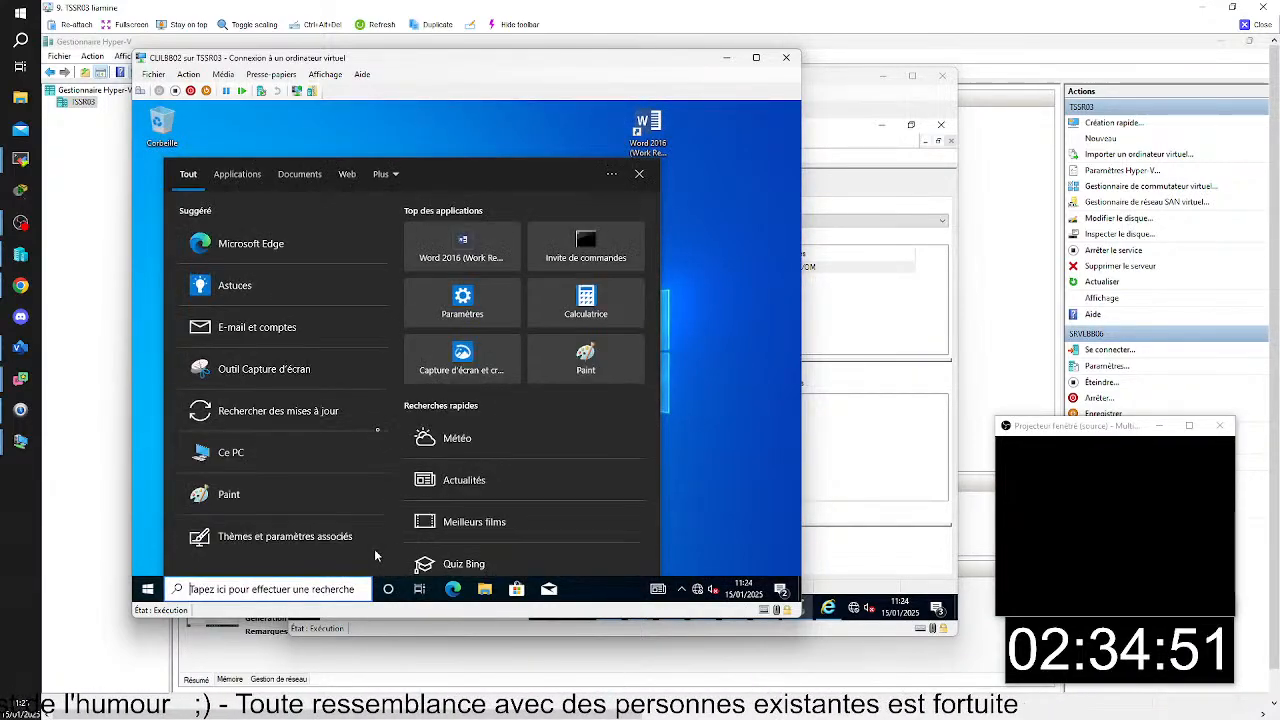
{"action": "type", "text": "c"}
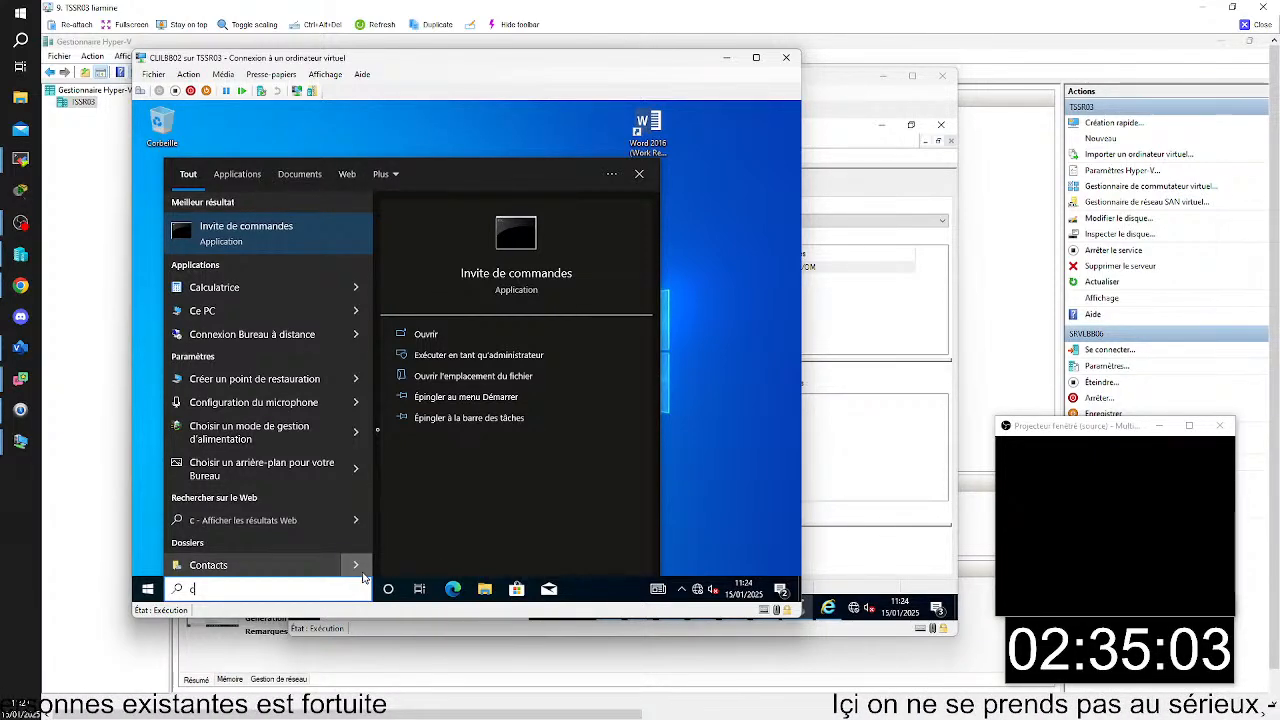
{"action": "right_click", "coordinate": [279, 235]}
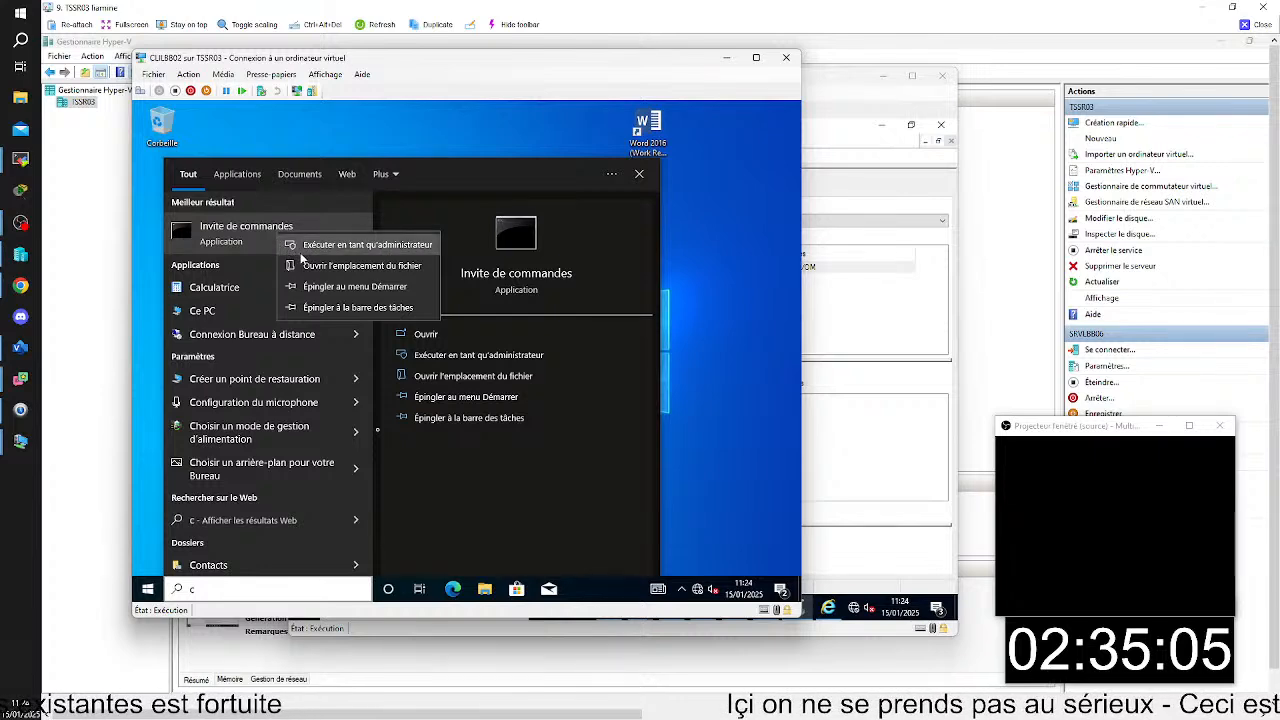
{"action": "left_click", "coordinate": [300, 248]}
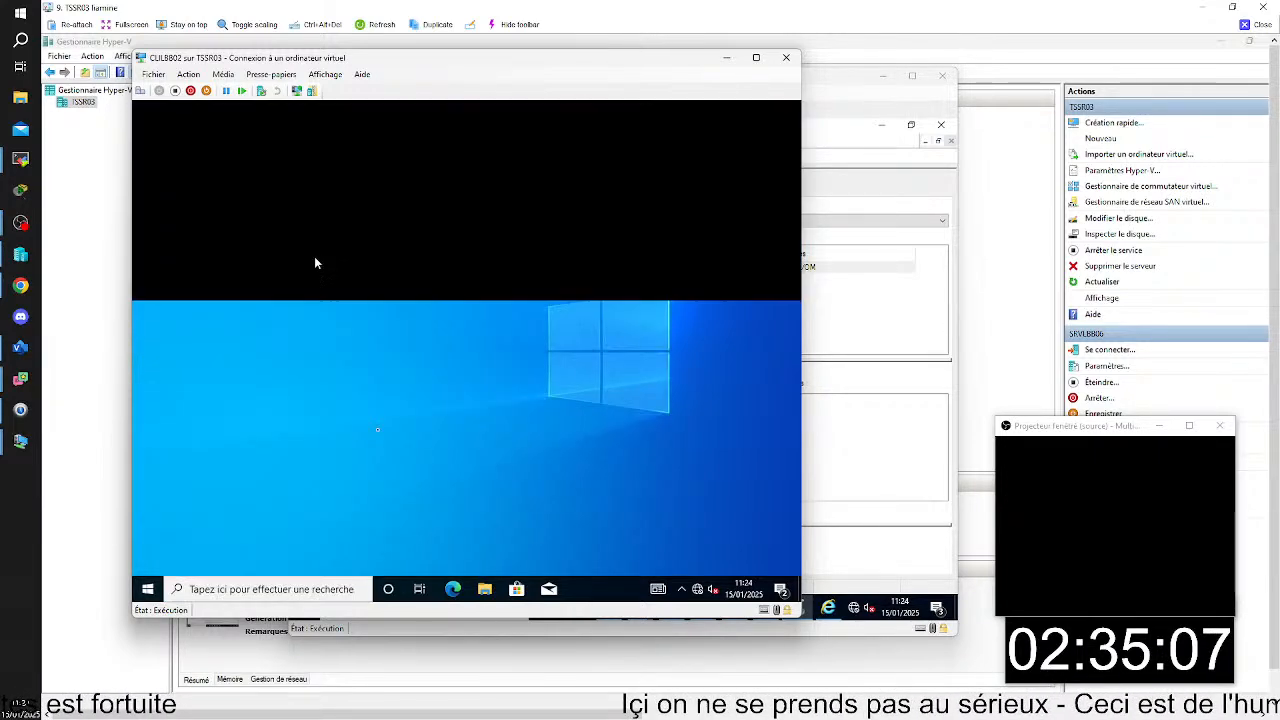
- Authorize the elevation request with the administrateur account by entering its name and password
{"action": "type", "text": "ad"}
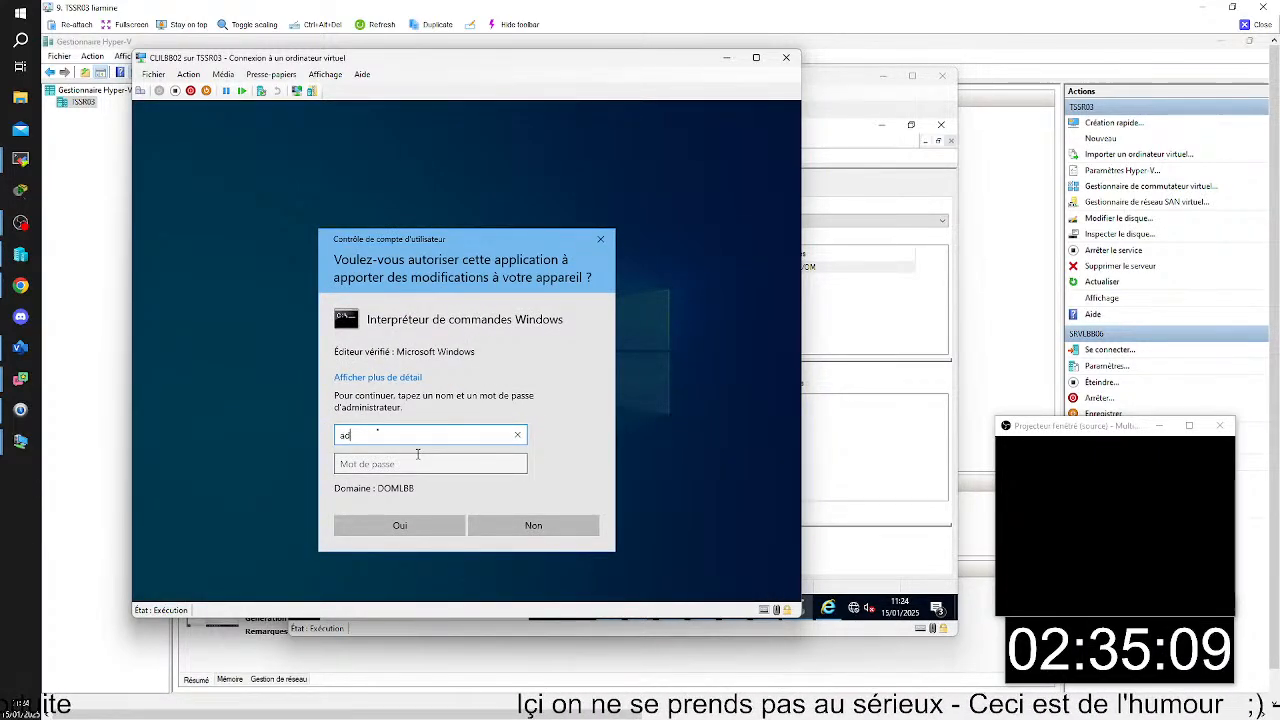
{"action": "type", "text": "ministat"}
{"action": "type", "text": "r"}
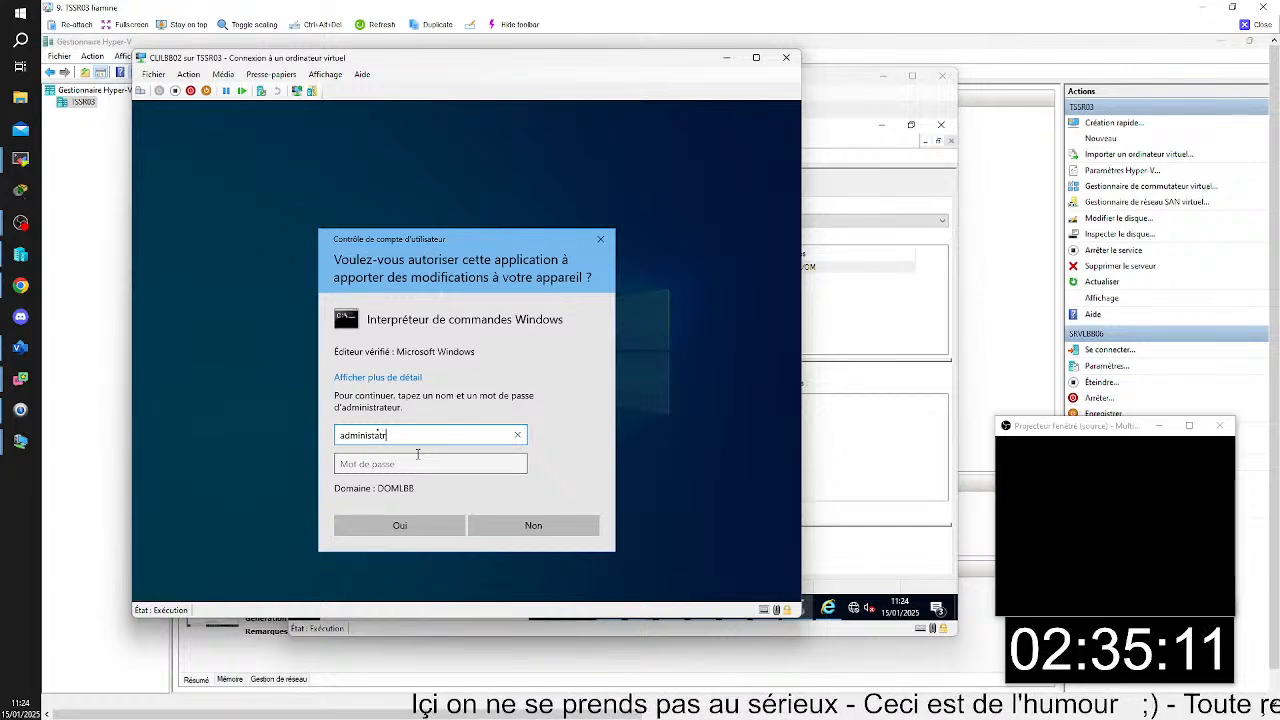
{"action": "type", "text": "a"}
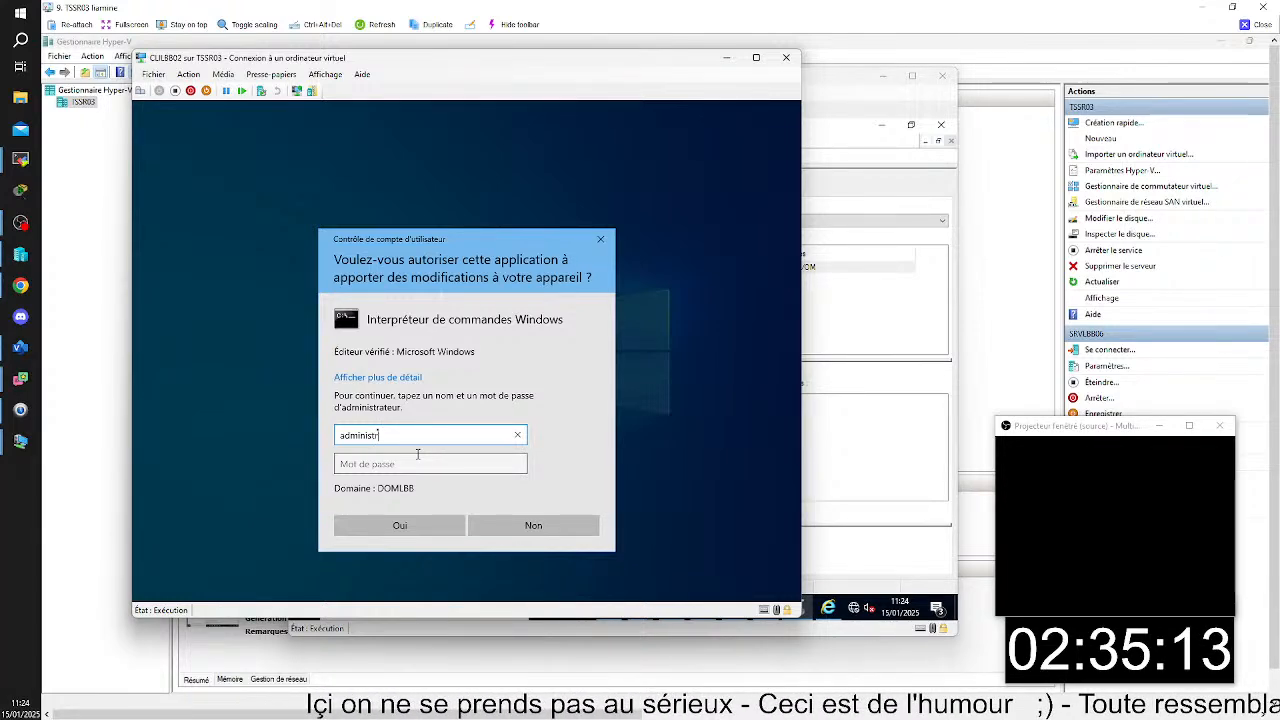
{"action": "type", "text": "teur"}
{"action": "key", "text": "Tab"}
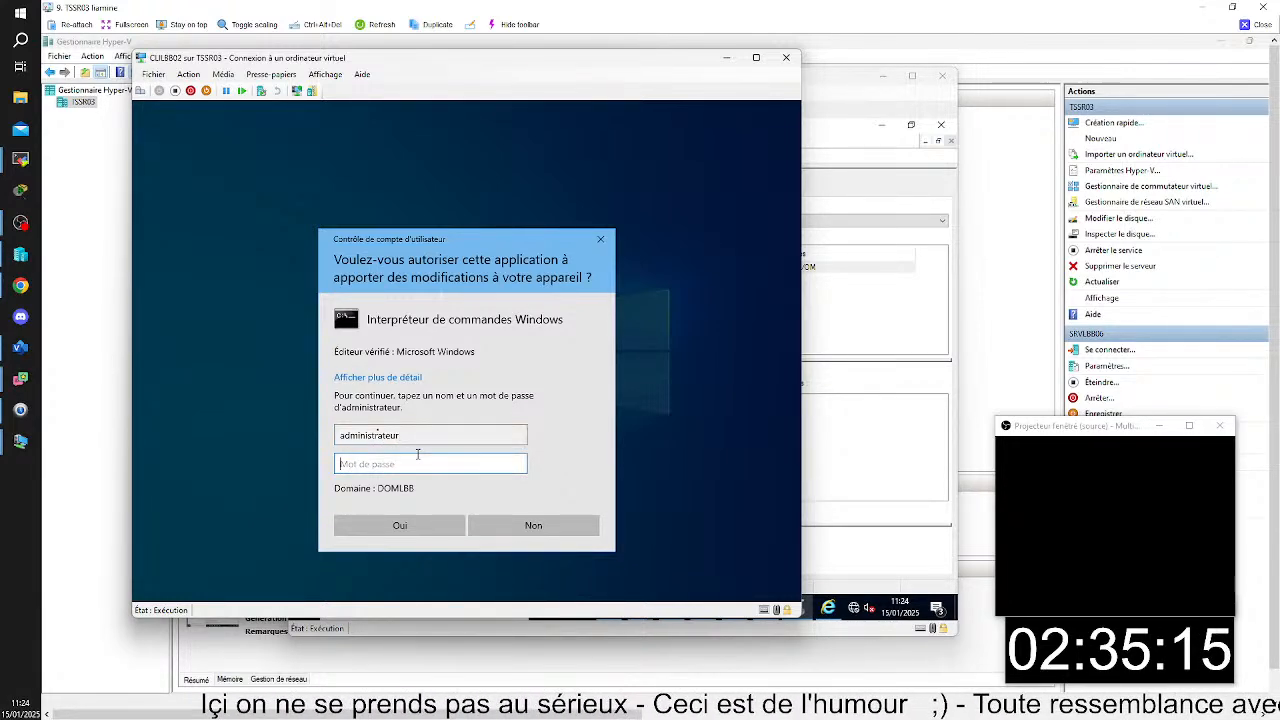
{"action": "type", "text": "••••••••"}
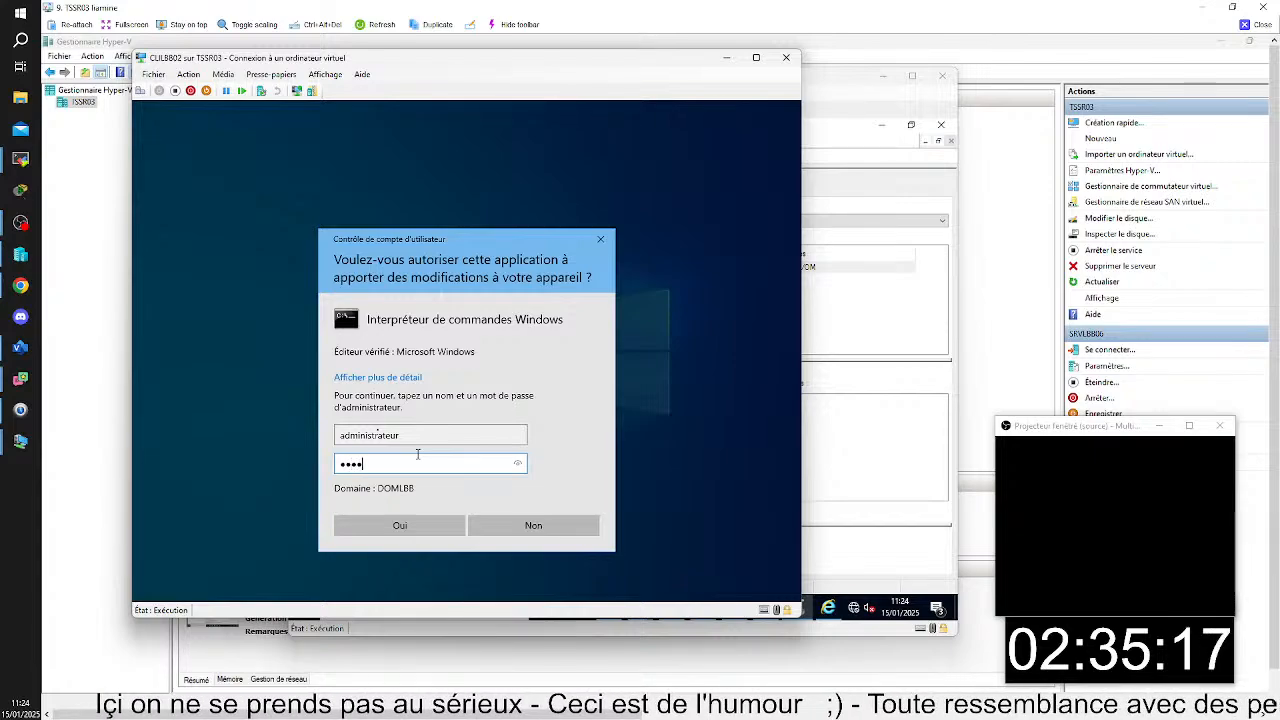
{"action": "key", "text": "Return"}
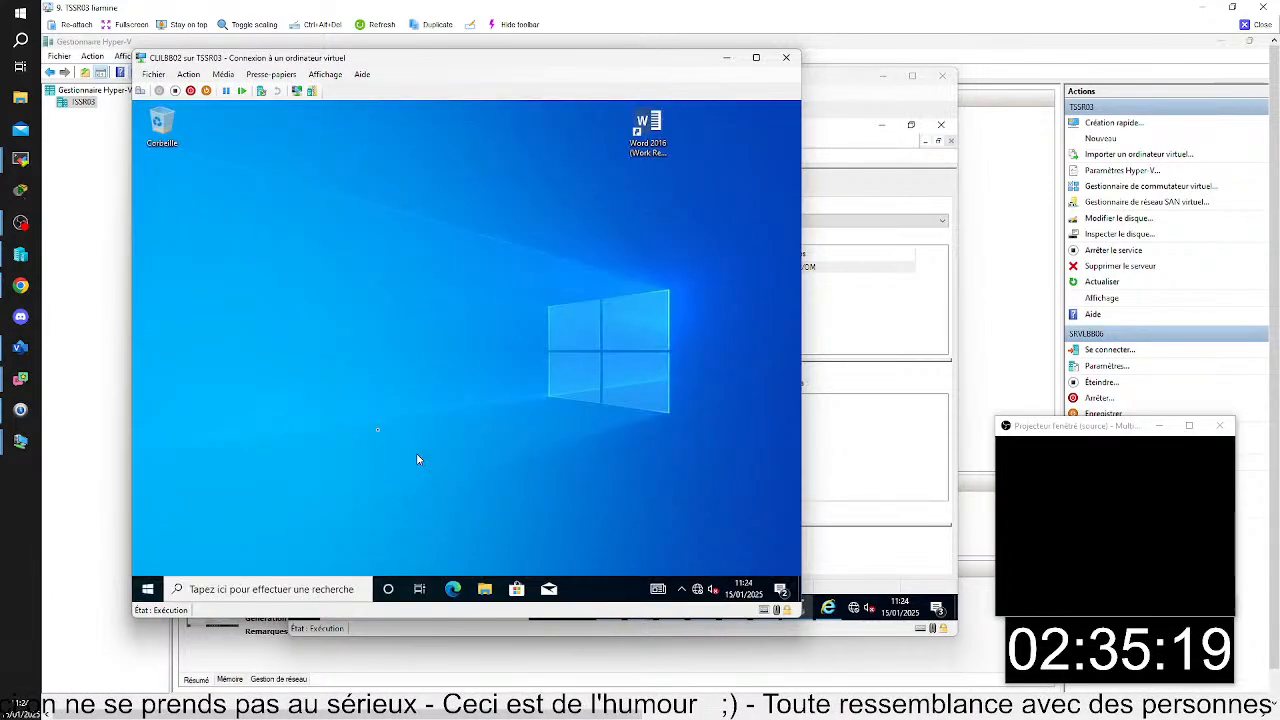
- Force a group policy refresh on CLILBB02 with gpupdate /force and close the command prompt
{"action": "type", "text": "gpupd"}
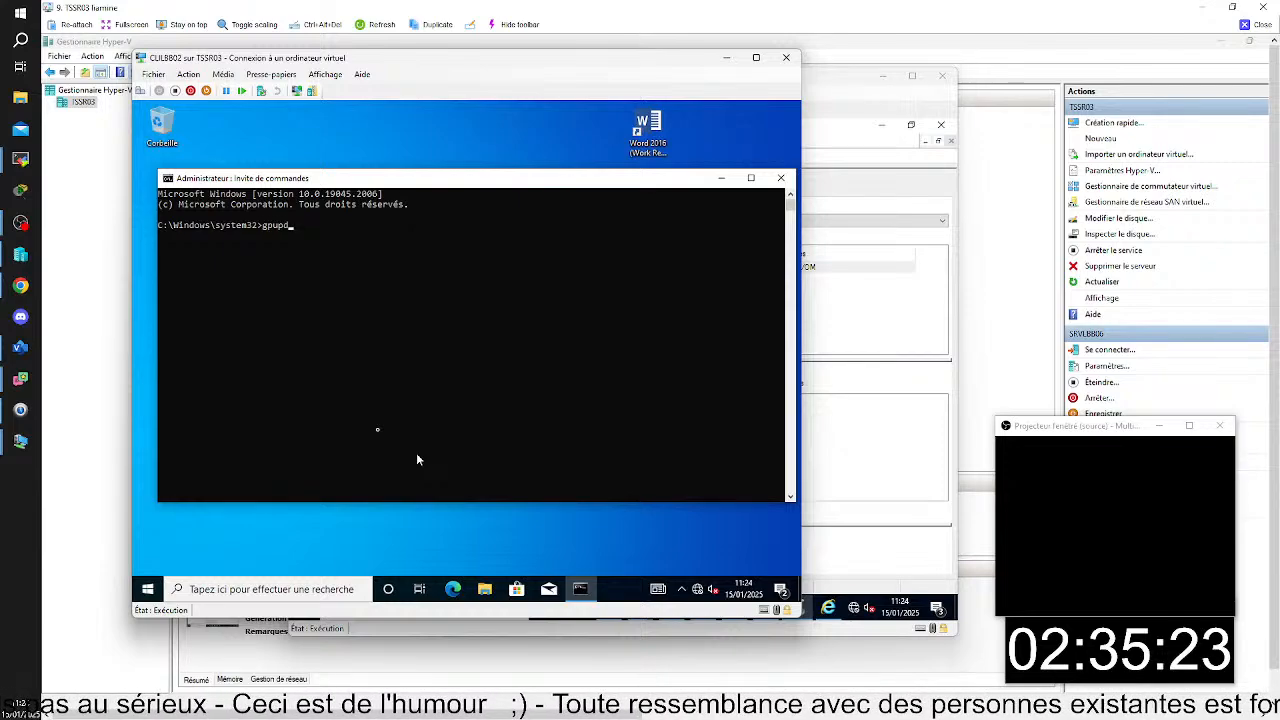
{"action": "type", "text": "ate /"}
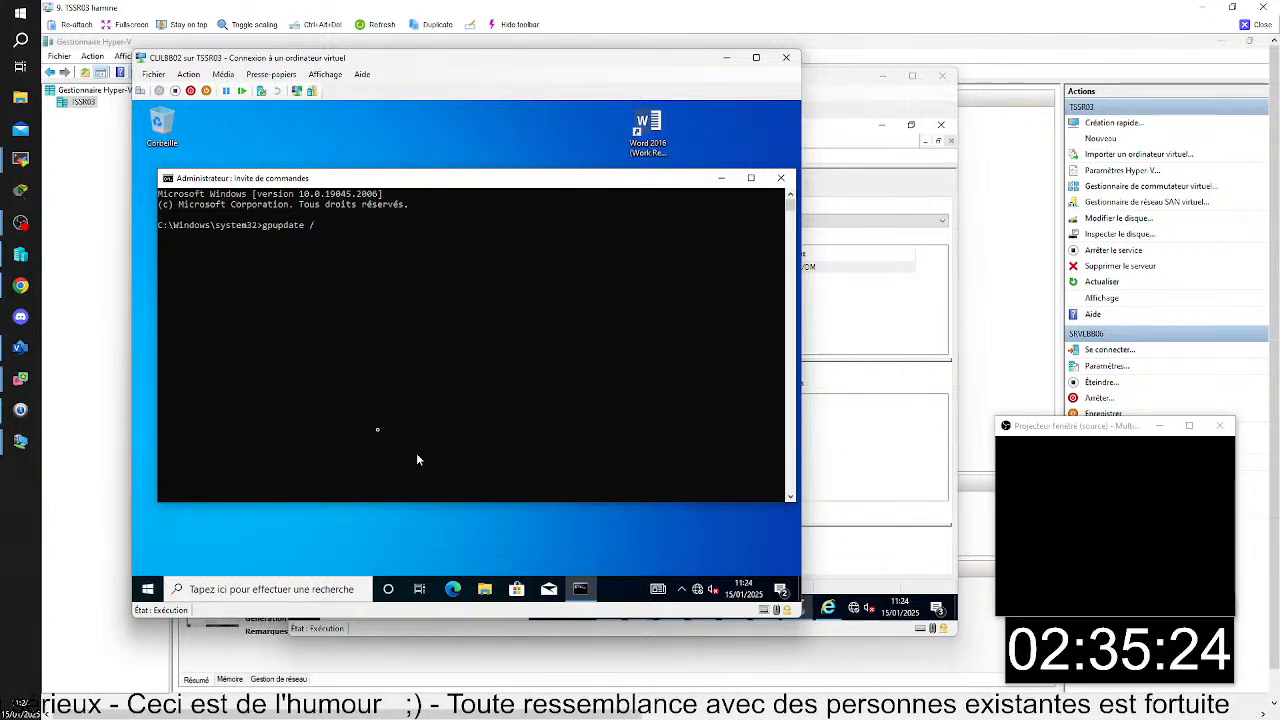
{"action": "type", "text": "force"}
{"action": "key", "text": "Return"}
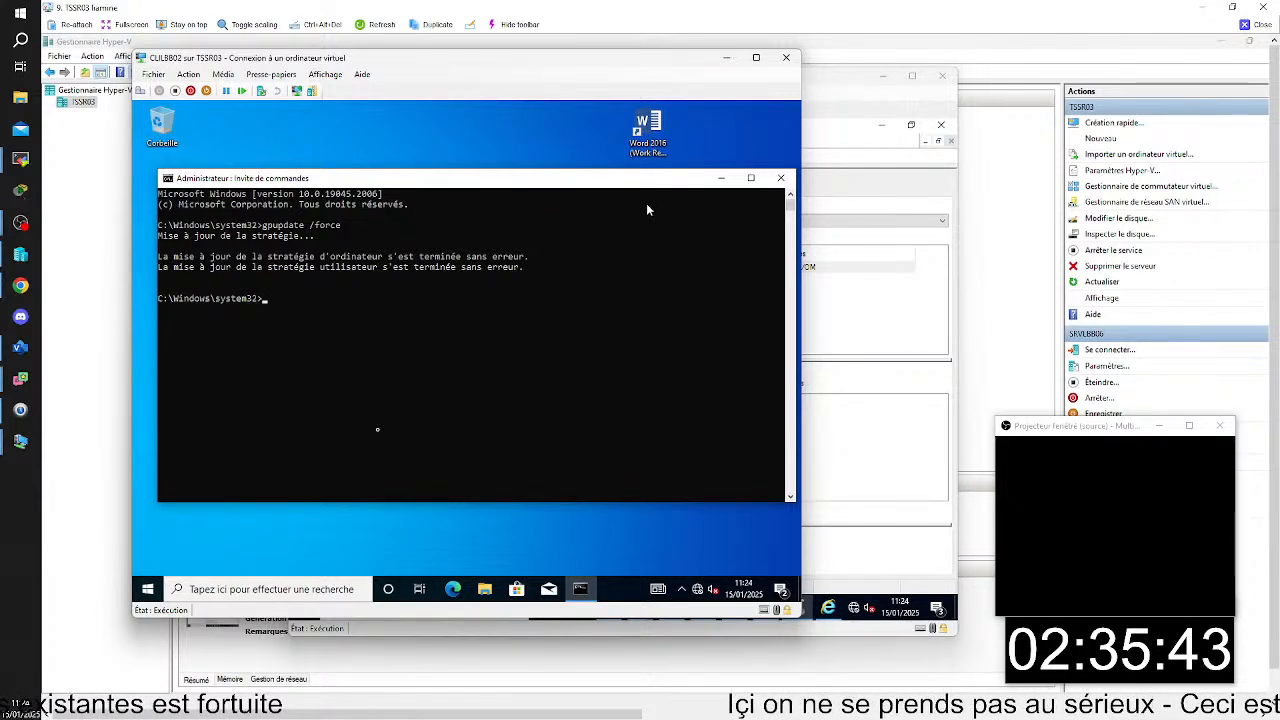
{"action": "left_click", "coordinate": [781, 178]}
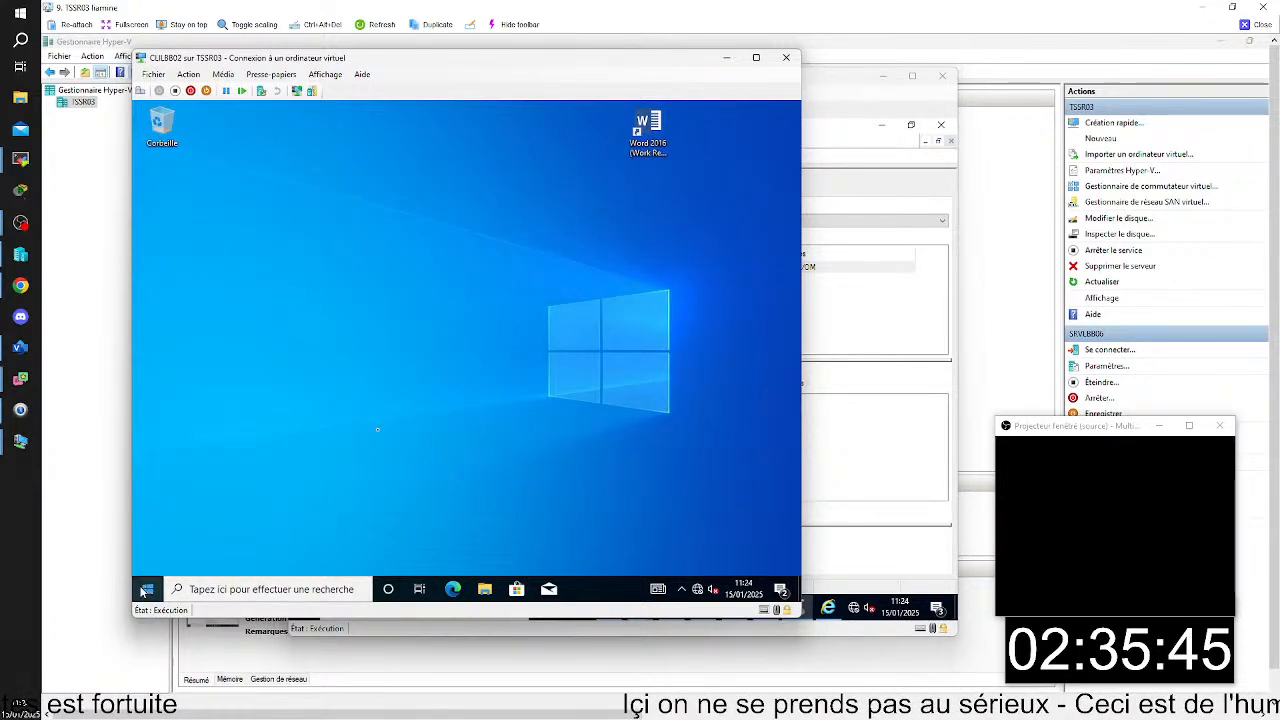
- Sign the current domain user out of Windows on CLILBB02
{"action": "left_click", "coordinate": [147, 589]}
{"action": "left_click", "coordinate": [147, 437]}
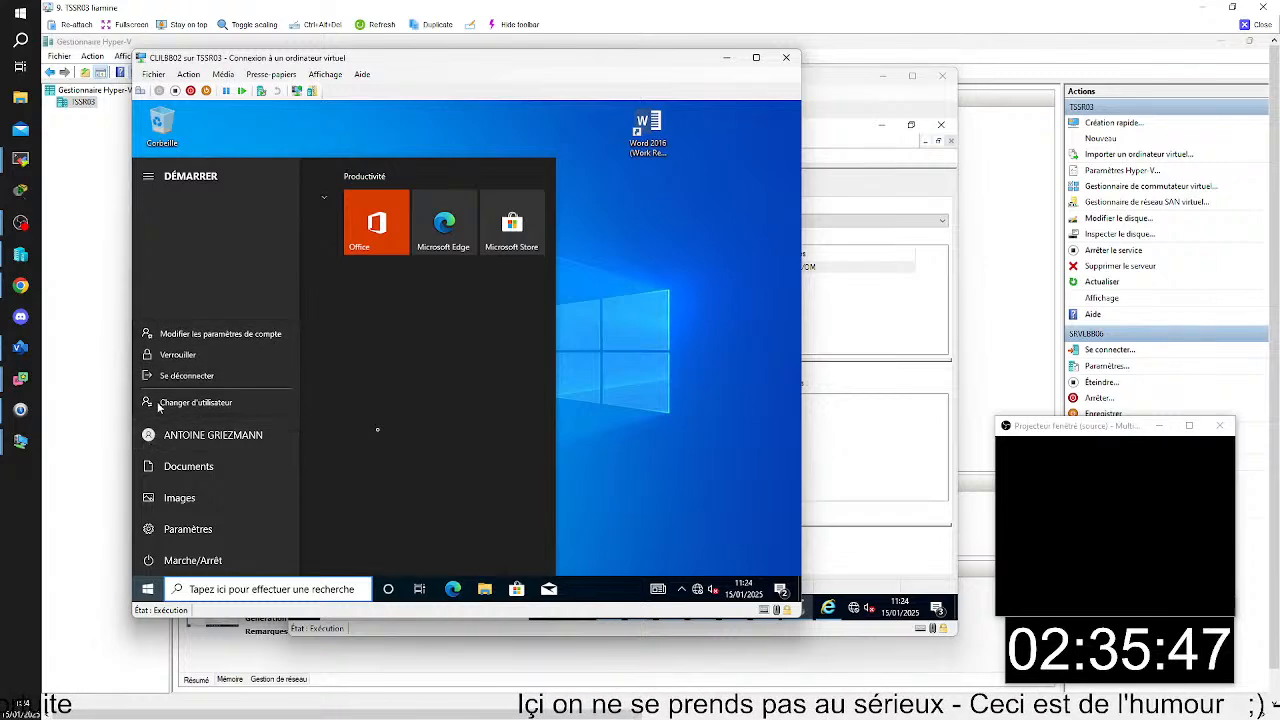
{"action": "left_click", "coordinate": [155, 377]}
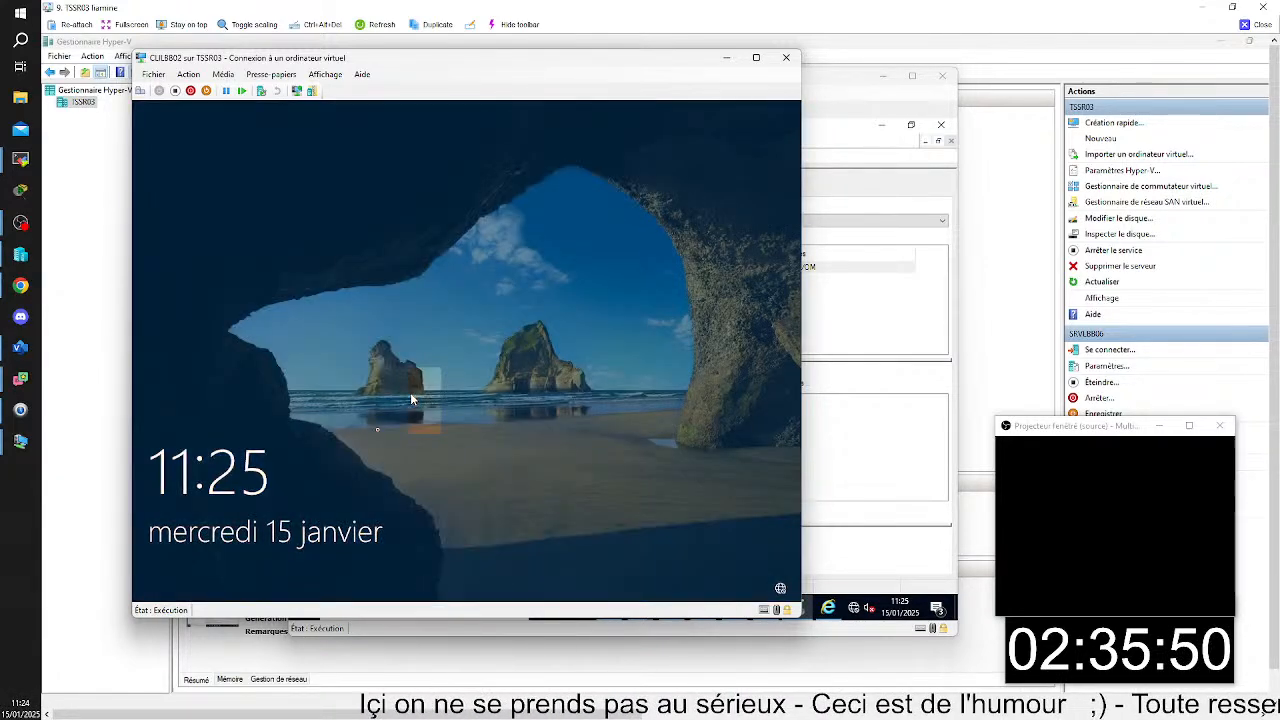
- Sign back in to CLILBB02 with the same domain user by entering the account password
{"action": "left_click", "coordinate": [414, 399]}
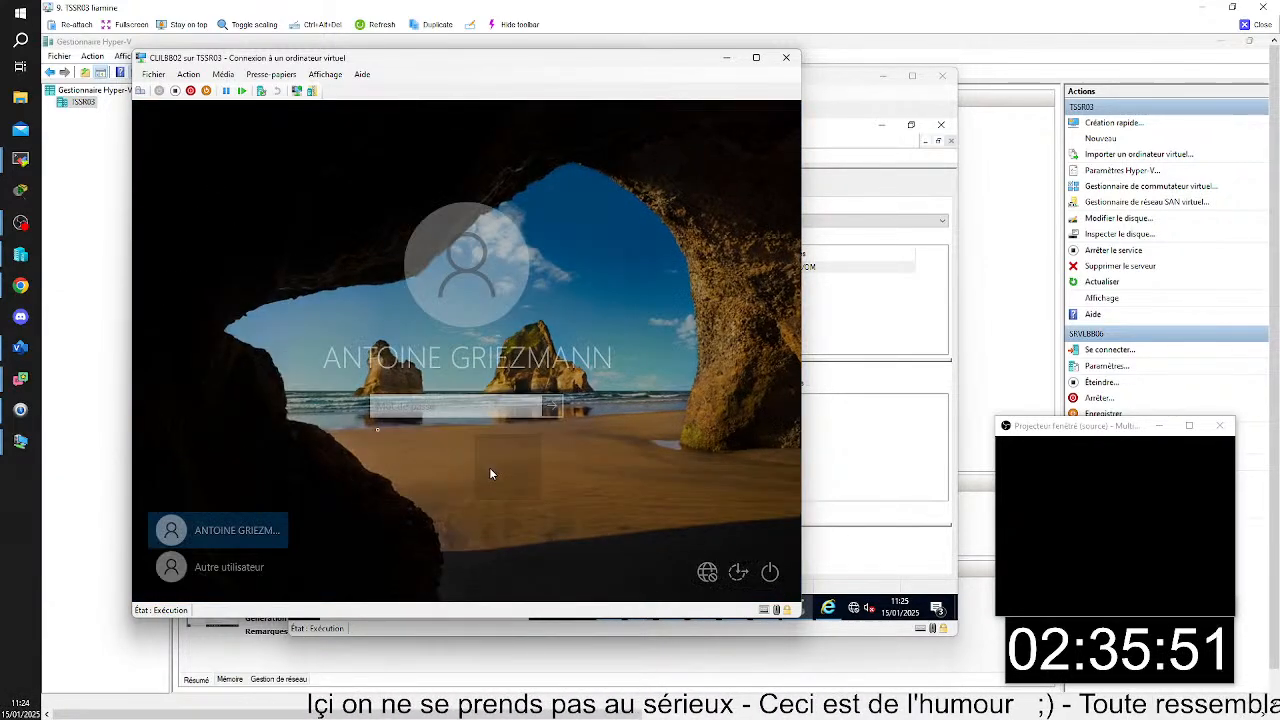
{"action": "type", "text": "•"}
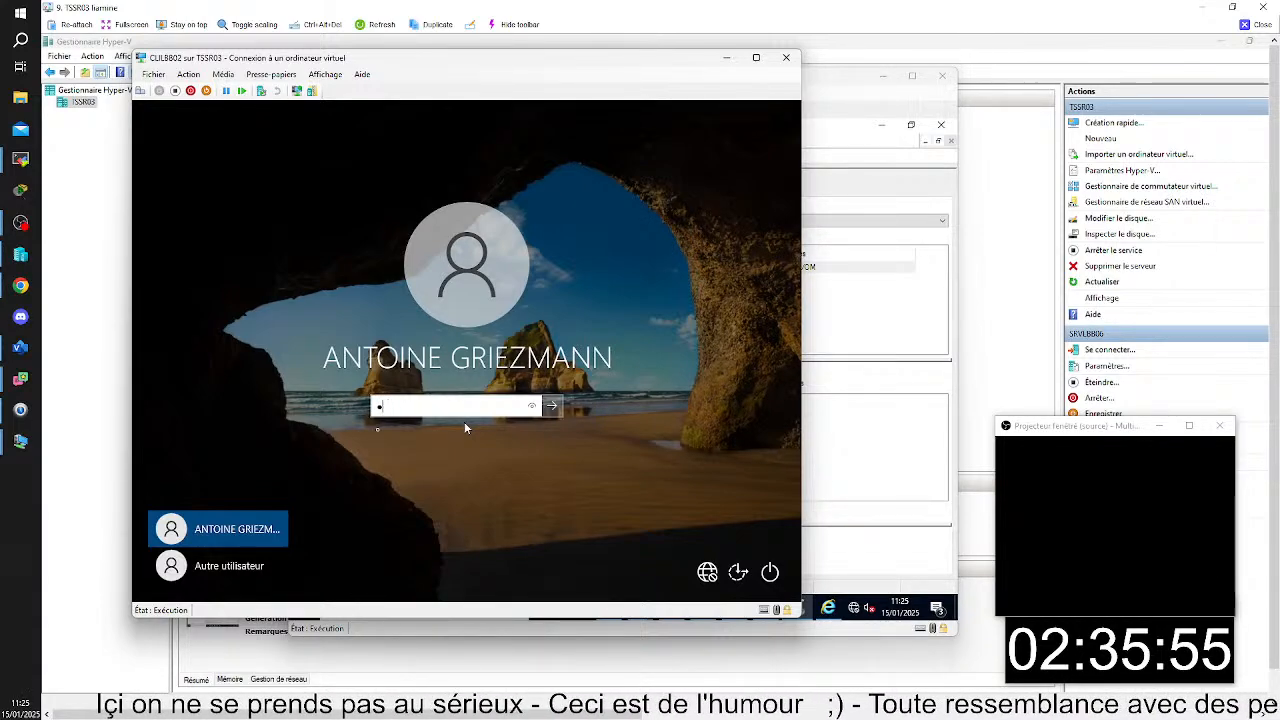
{"action": "type", "text": "••••"}
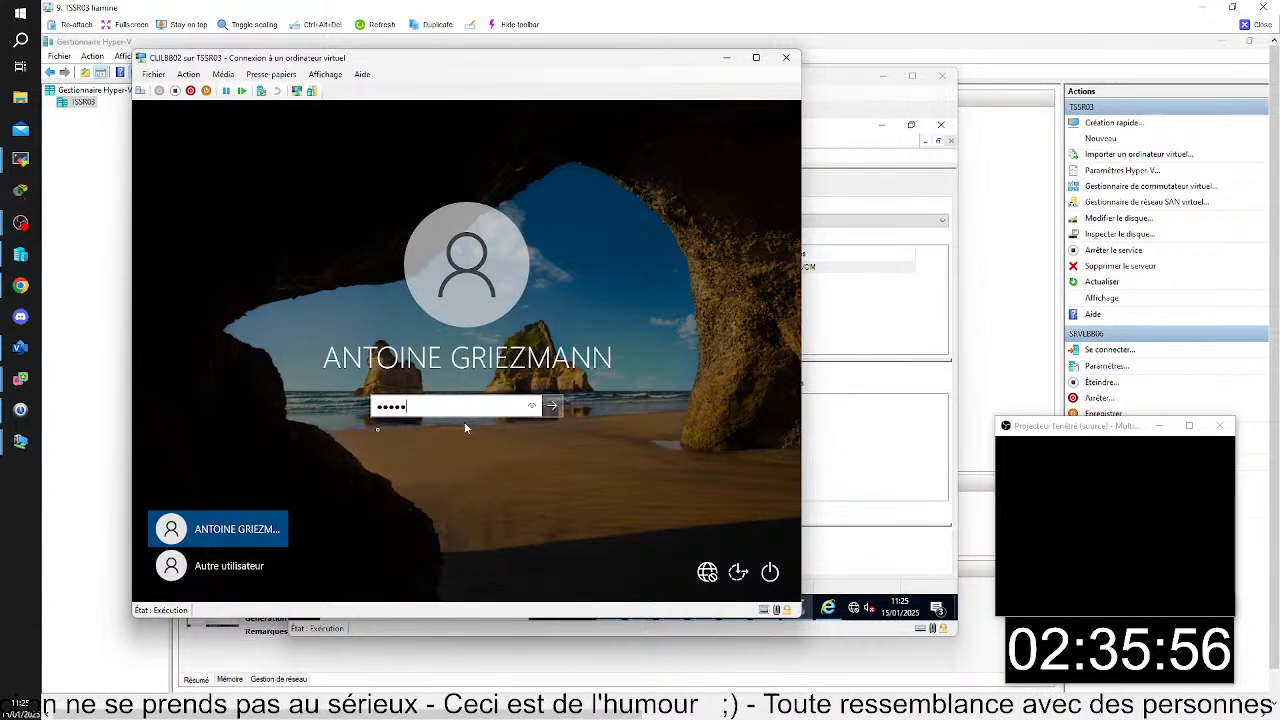
{"action": "type", "text": "••••"}
{"action": "key", "text": "Return"}
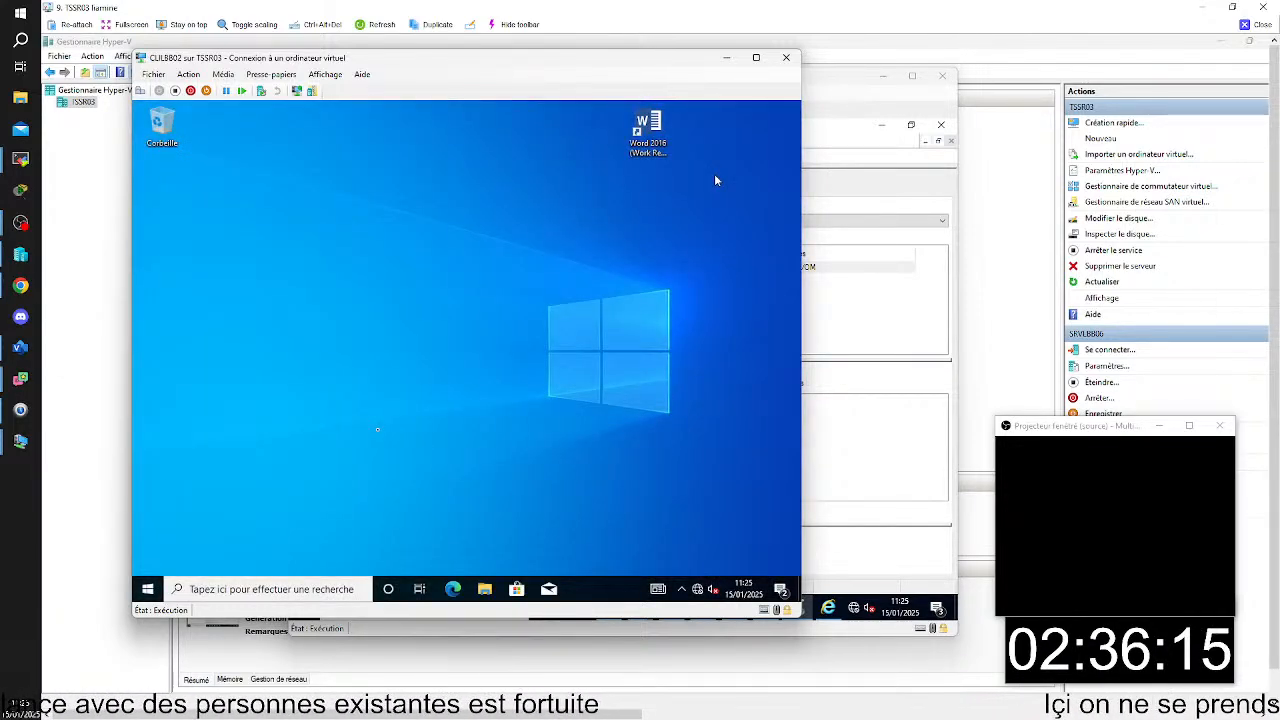
- Try to launch the Word 2016 RemoteApp from Work Resources on CLILBB02, dismissing the credentials request
{"action": "double_click", "coordinate": [647, 130]}
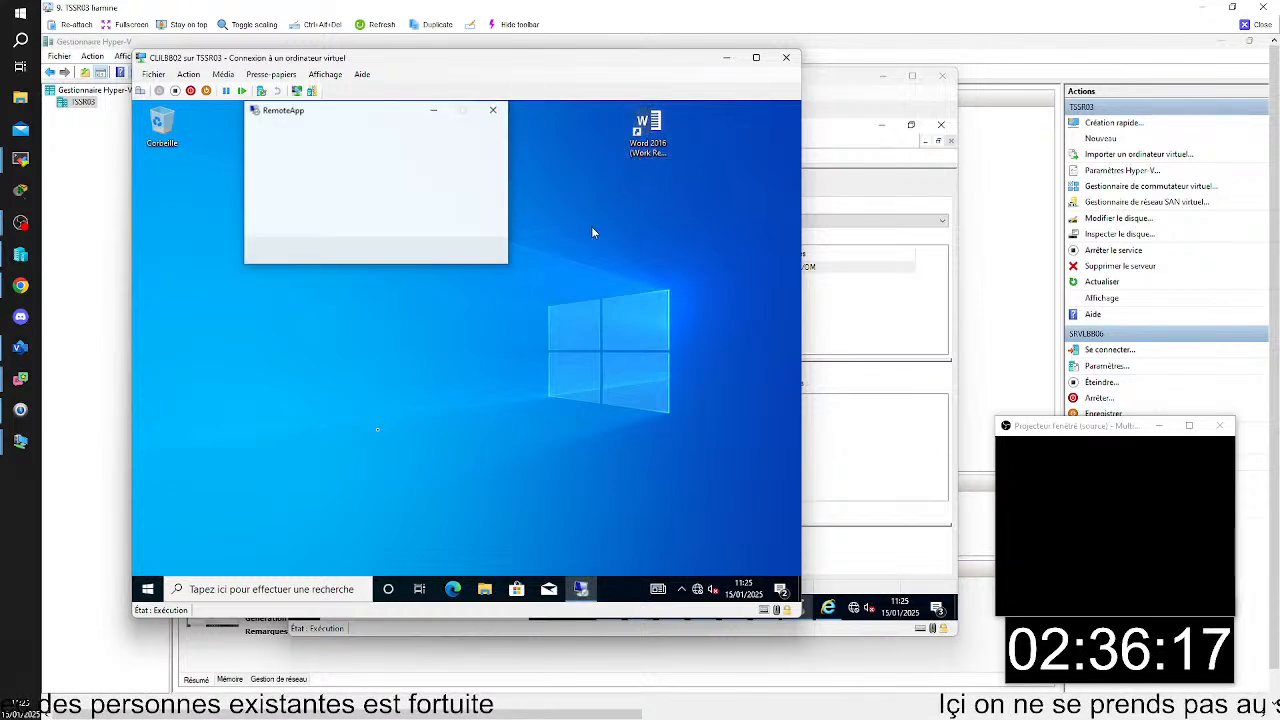
{"action": "left_click", "coordinate": [451, 302]}
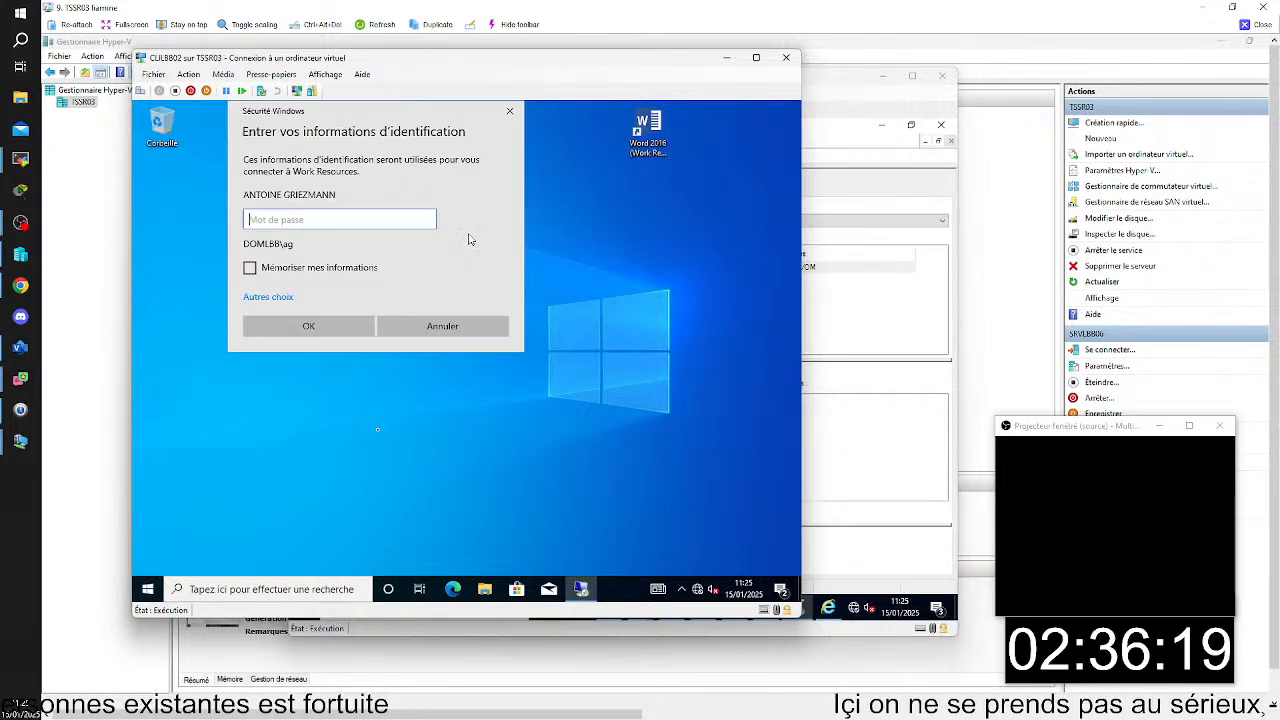
{"action": "left_click", "coordinate": [509, 111]}
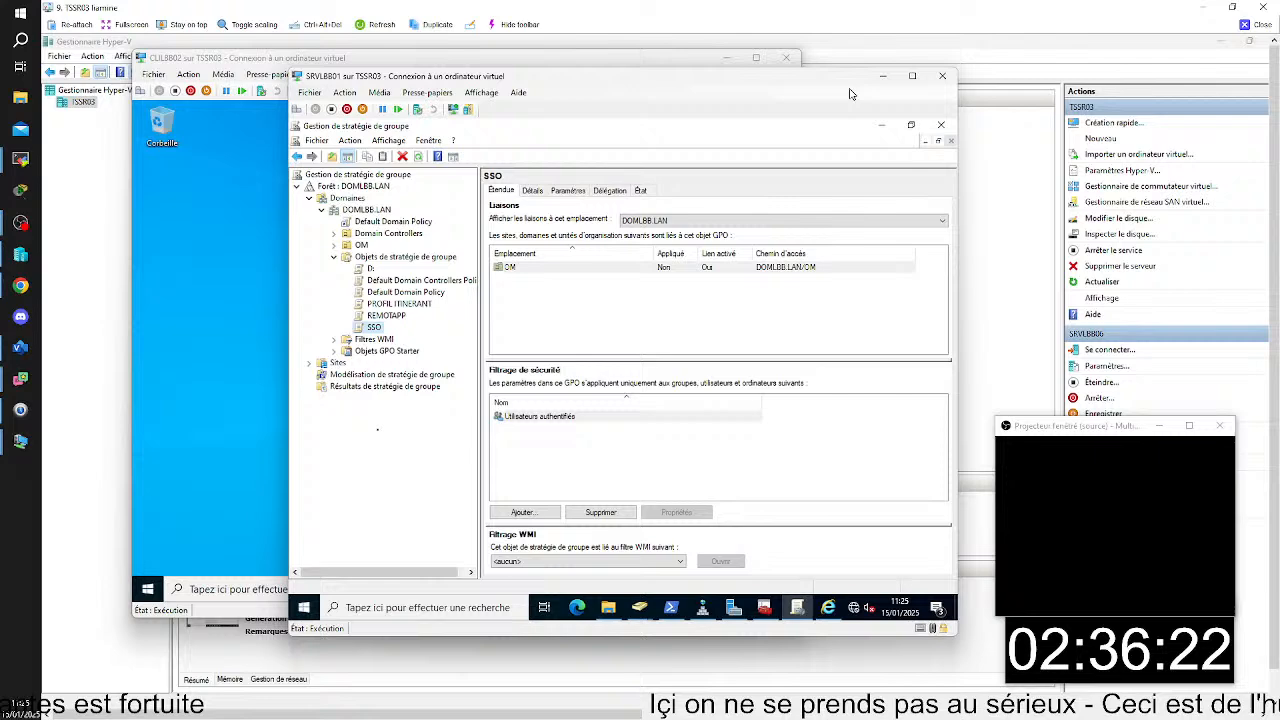
- Switch to the SRVLBB01 virtual machine, open the SSO group policy object in the policy editor and close it again
{"action": "left_click", "coordinate": [853, 95]}
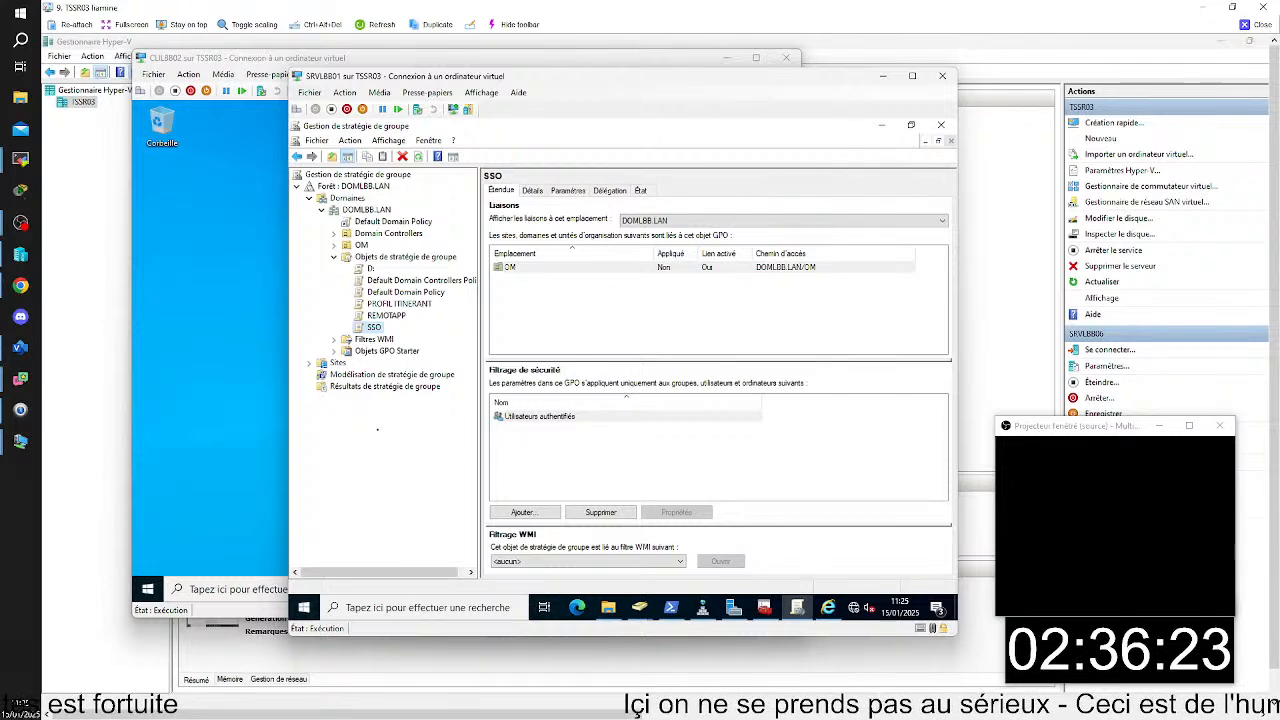
{"action": "right_click", "coordinate": [378, 328]}
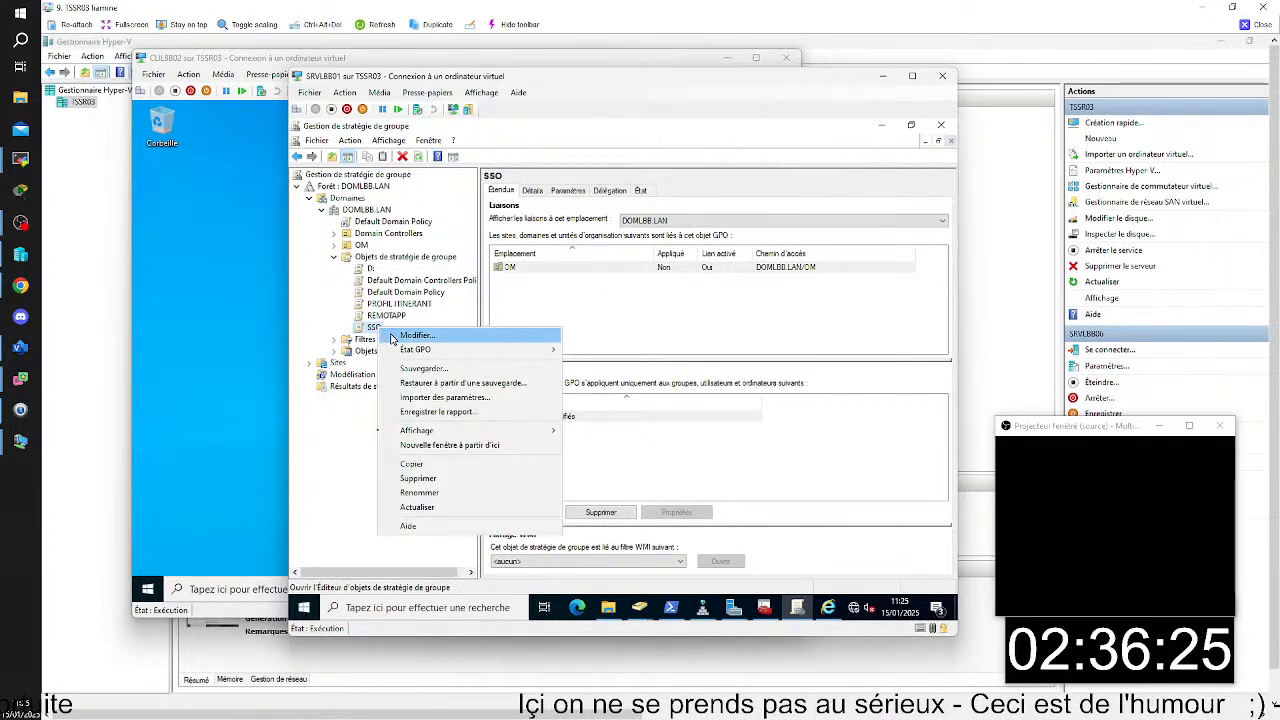
{"action": "left_click", "coordinate": [396, 335]}
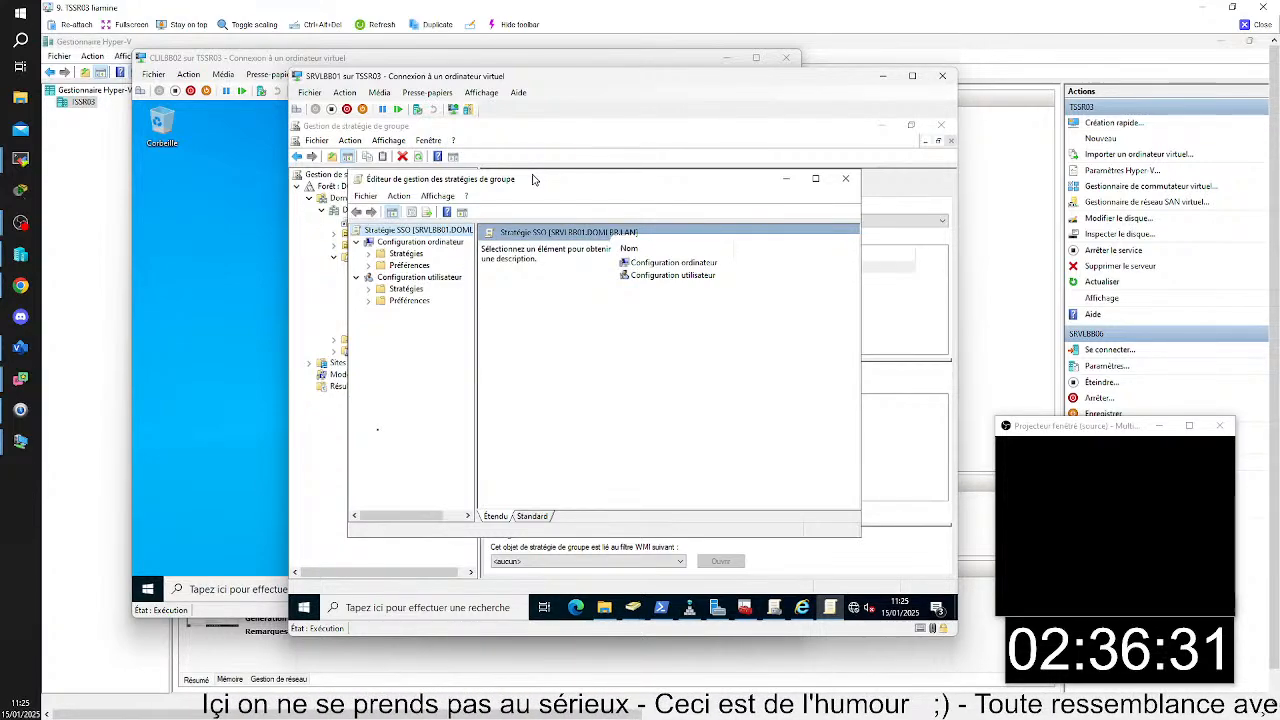
{"action": "left_click", "coordinate": [846, 179]}
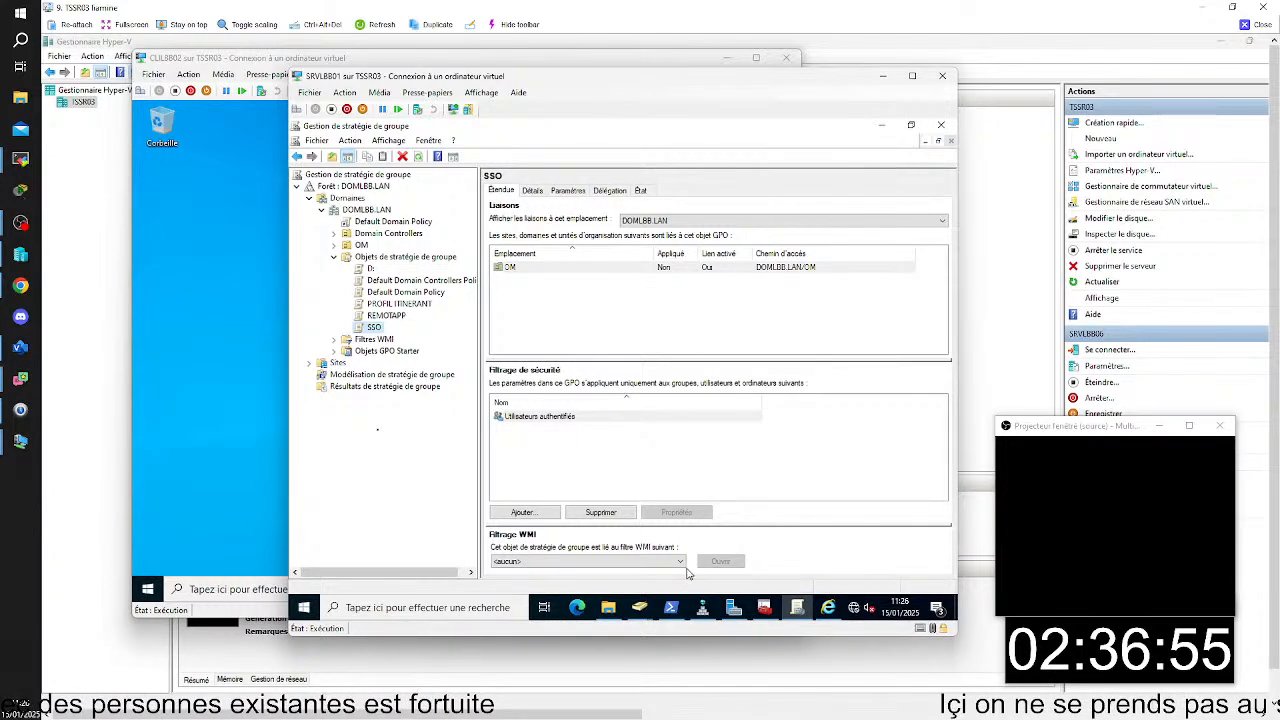
- Examine the computers in the ORDINATEUR organizational unit under OM in Active Directory Users and Computers on SRVLBB01
{"action": "mouse_move", "coordinate": [640, 607]}
{"action": "left_click", "coordinate": [585, 512]}
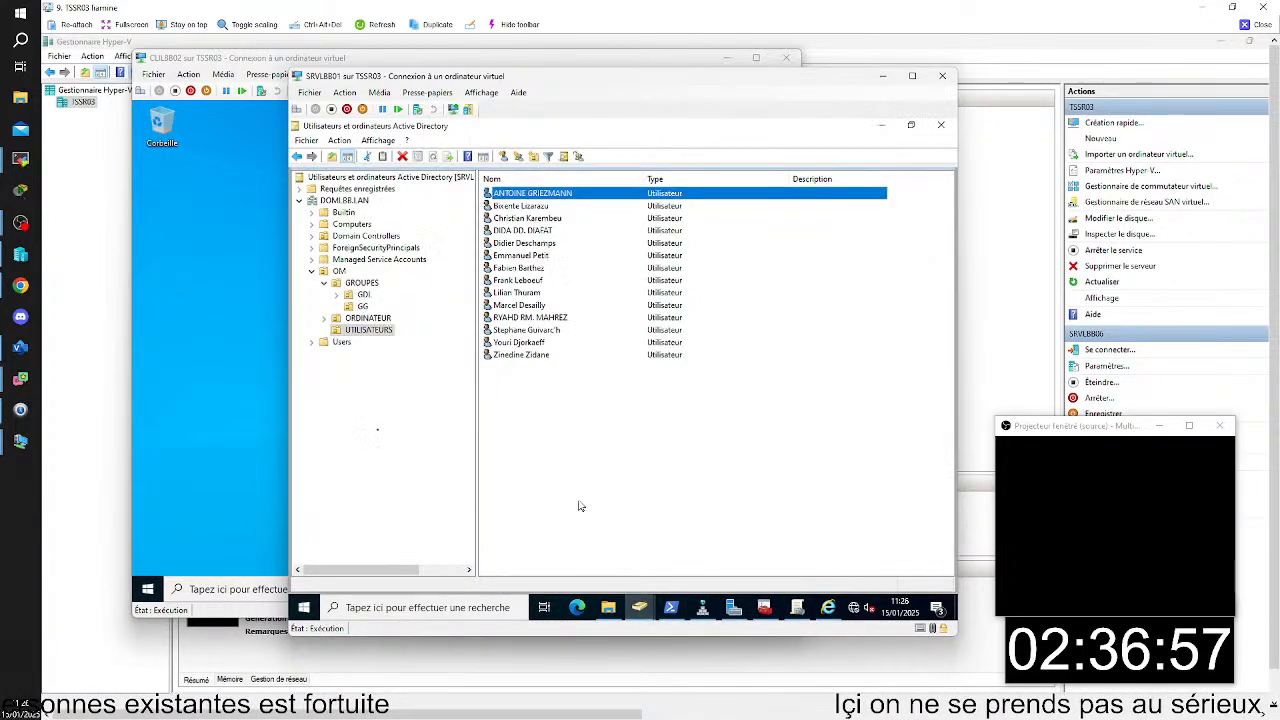
{"action": "left_click", "coordinate": [360, 318]}
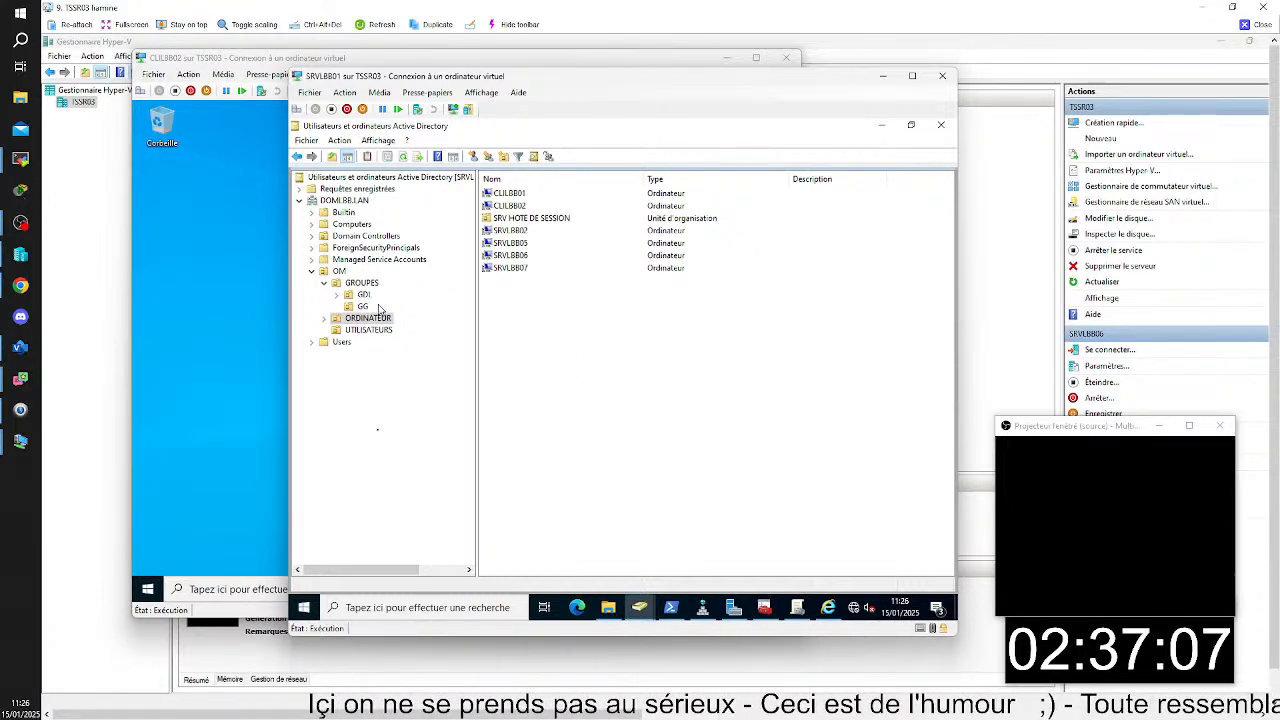
- View the computers in the SRV HOTE DE SESSION unit and examine the SSO policy's credential delegation settings in Group Policy Management
{"action": "double_click", "coordinate": [520, 218]}
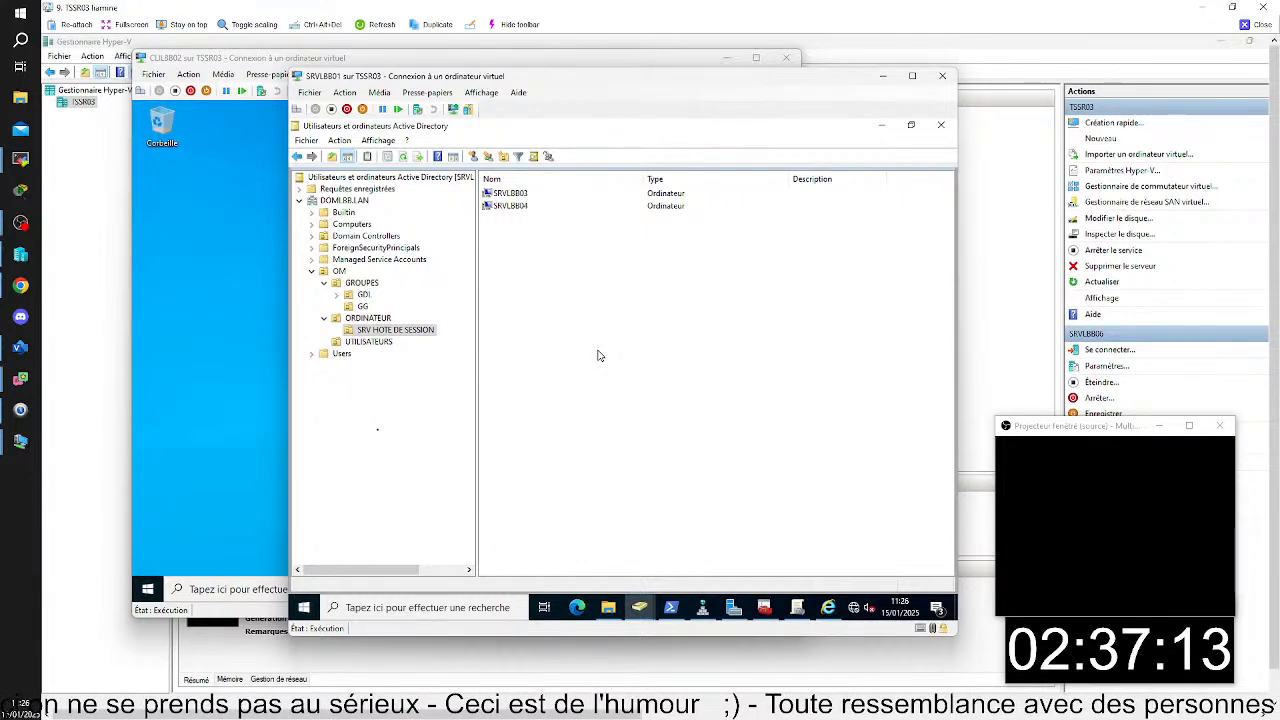
{"action": "left_click", "coordinate": [797, 609]}
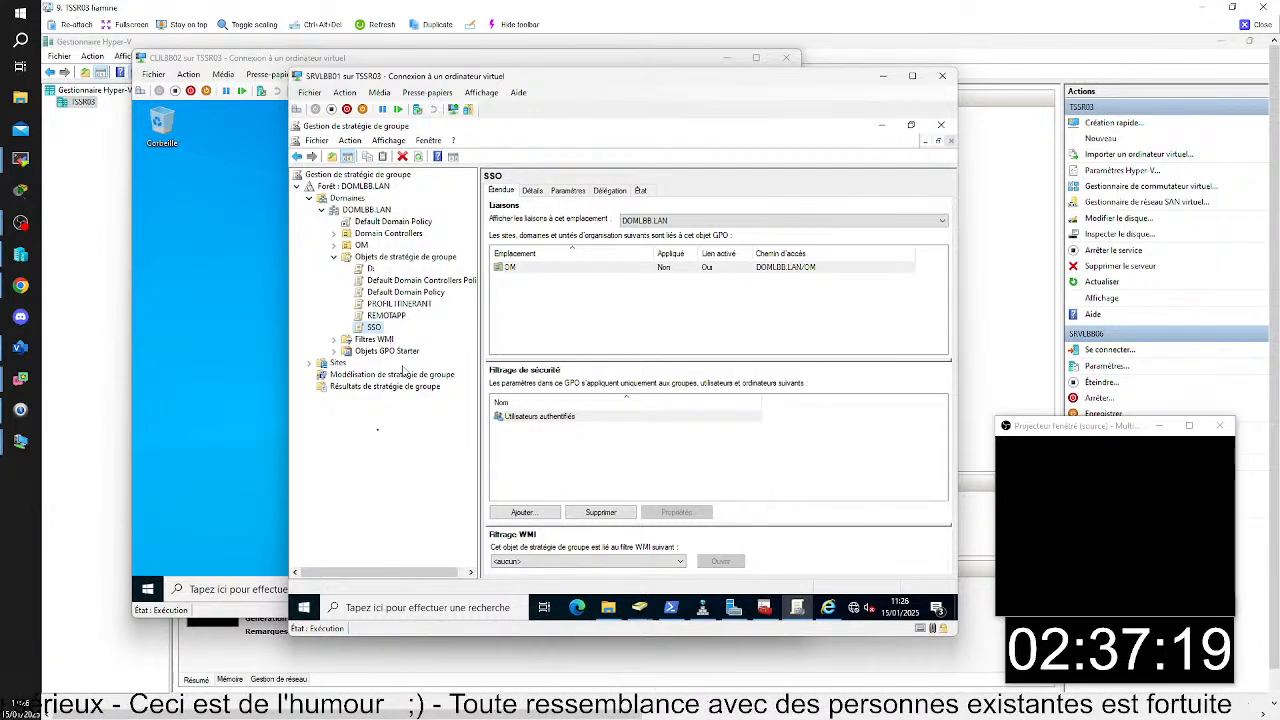
{"action": "right_click", "coordinate": [367, 332]}
{"action": "left_click", "coordinate": [460, 325]}
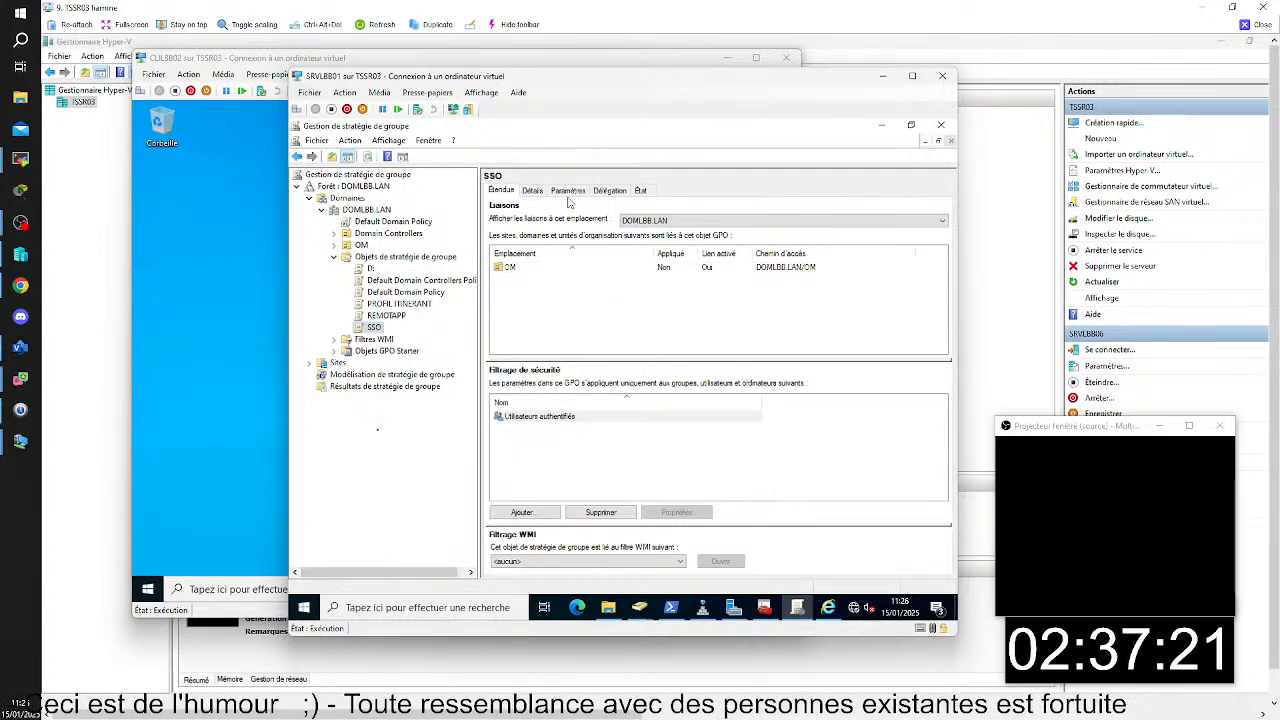
{"action": "left_click", "coordinate": [568, 191]}
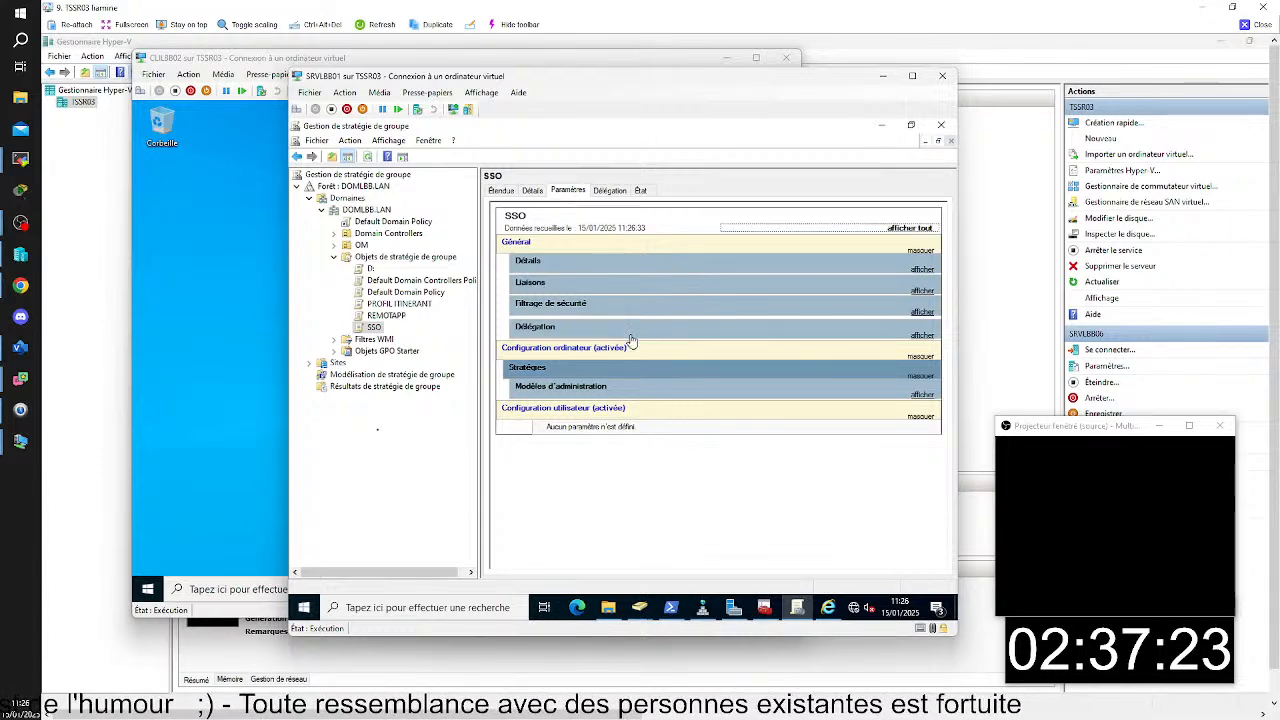
{"action": "left_click", "coordinate": [921, 357]}
{"action": "left_click", "coordinate": [921, 357]}
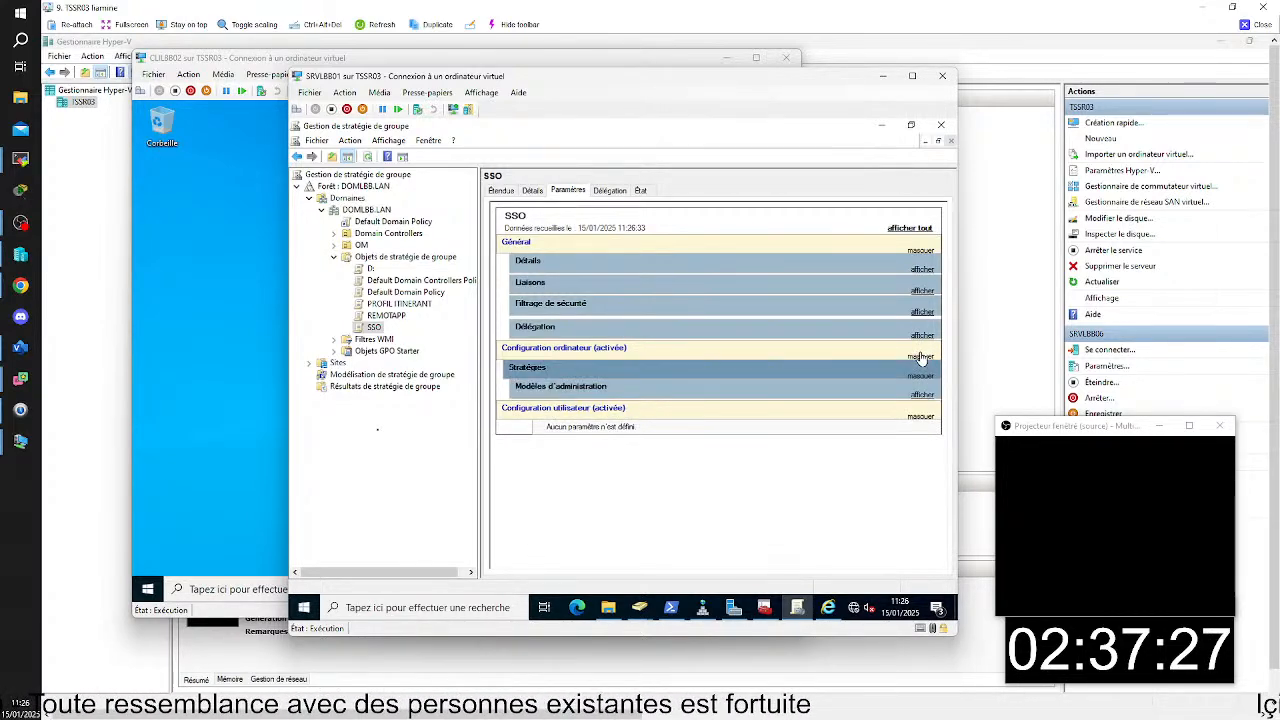
{"action": "left_click", "coordinate": [920, 395]}
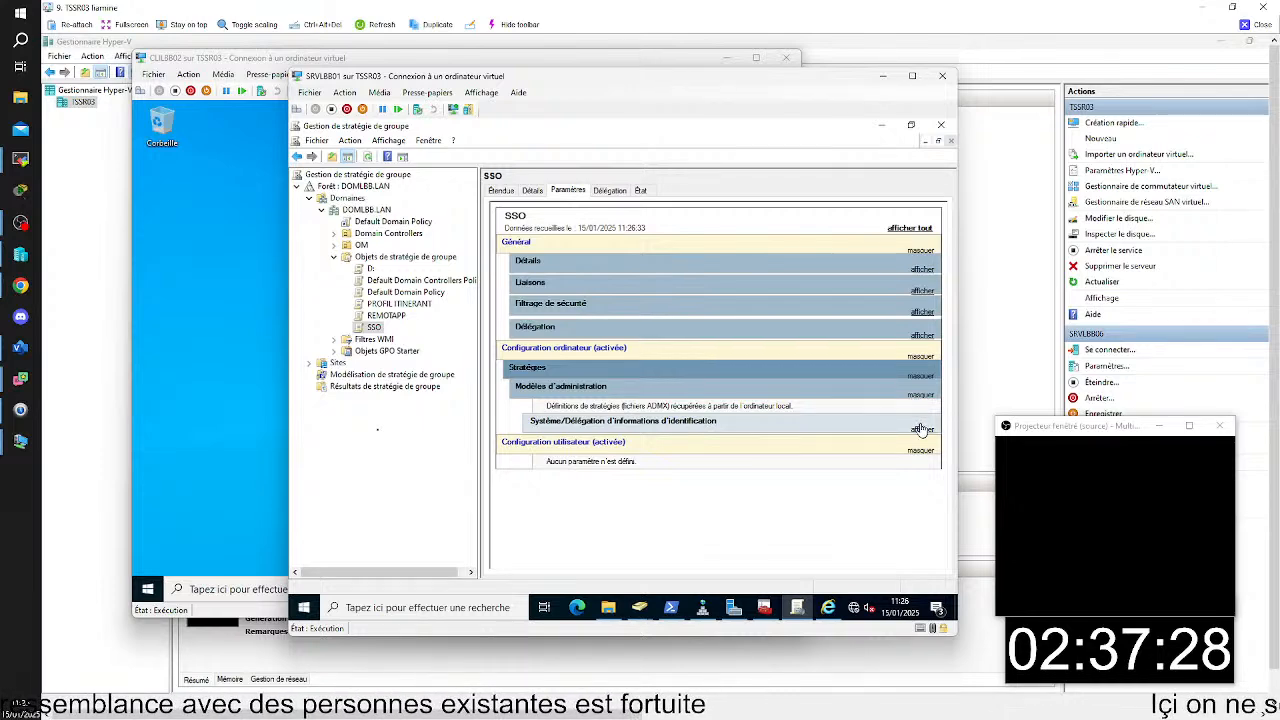
{"action": "left_click", "coordinate": [918, 429]}
{"action": "scroll", "coordinate": [909, 470], "scroll_direction": "down", "scroll_amount": 1}
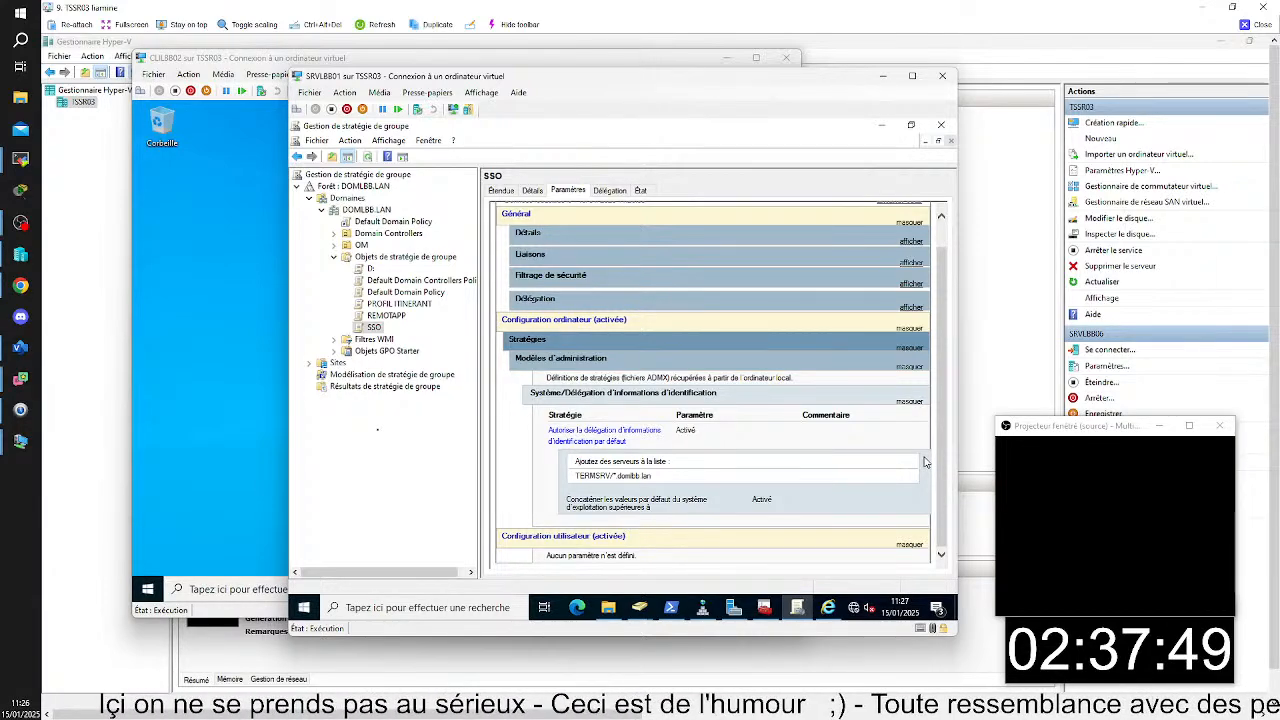
- Switch to the CLILBB02 virtual machine, request an elevated Command Prompt and enter administrateur as the account name
{"action": "mouse_move", "coordinate": [912, 711]}
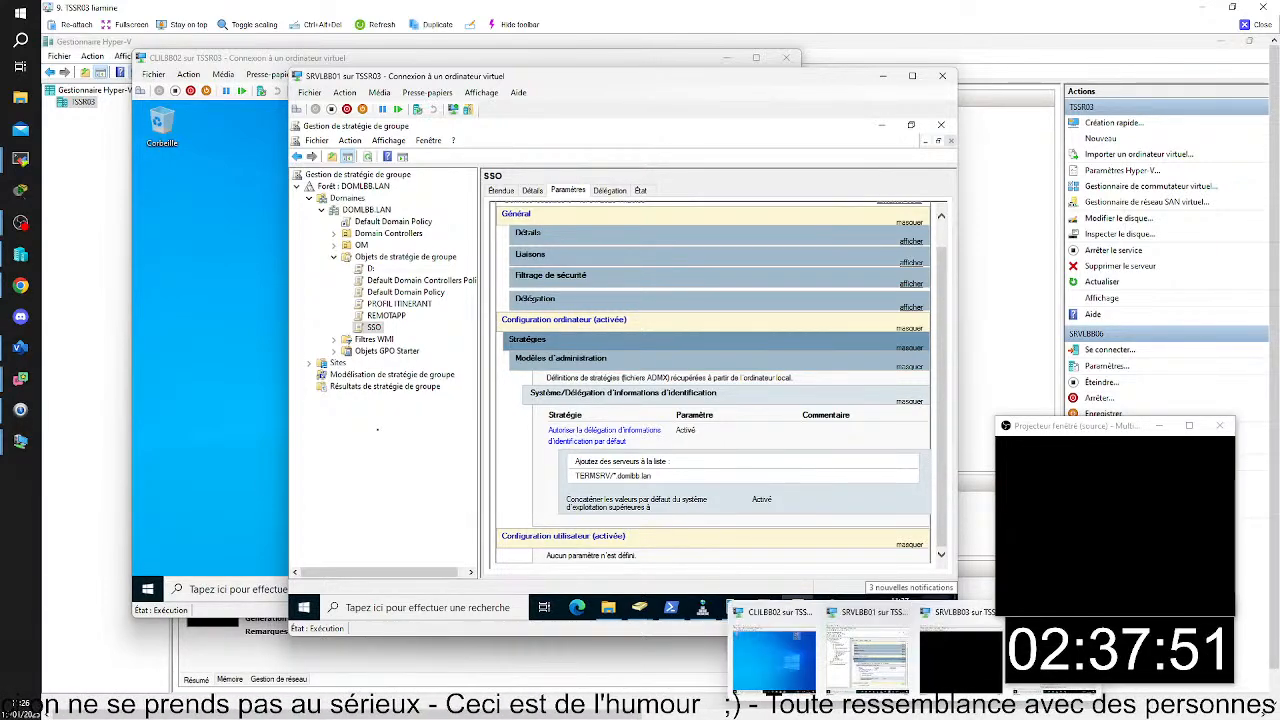
{"action": "left_click", "coordinate": [774, 658]}
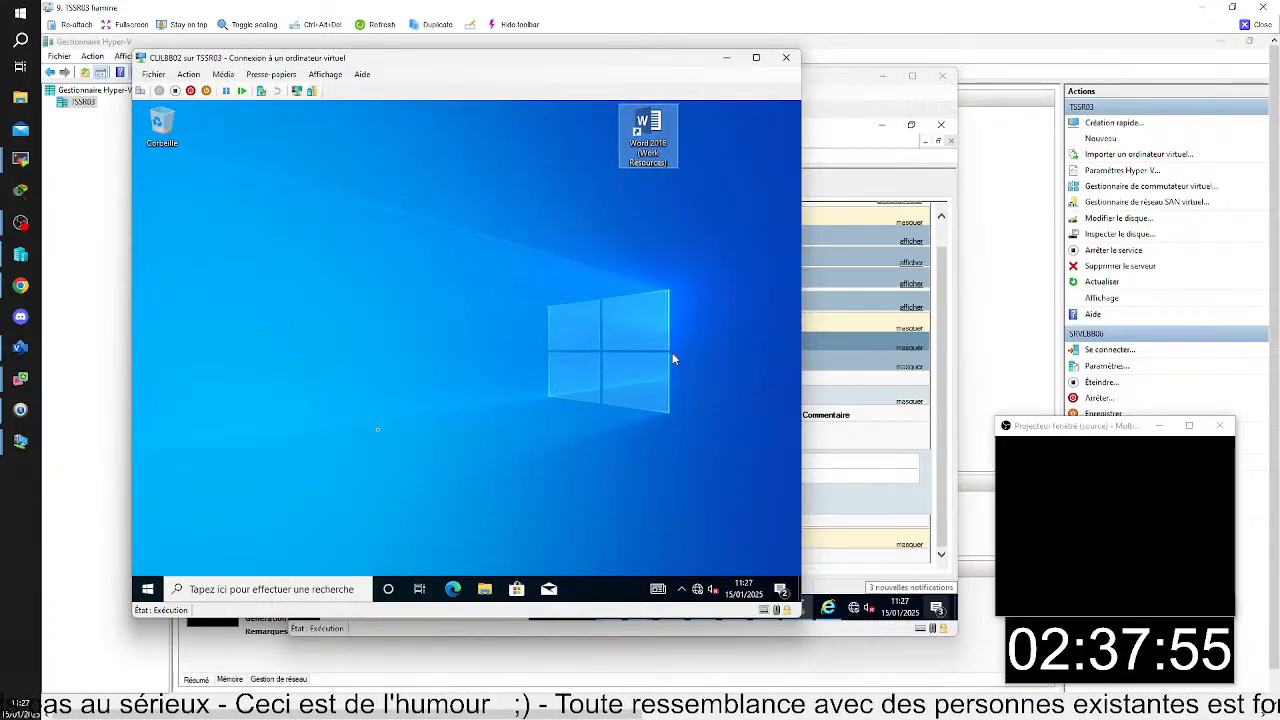
{"action": "left_click", "coordinate": [340, 589]}
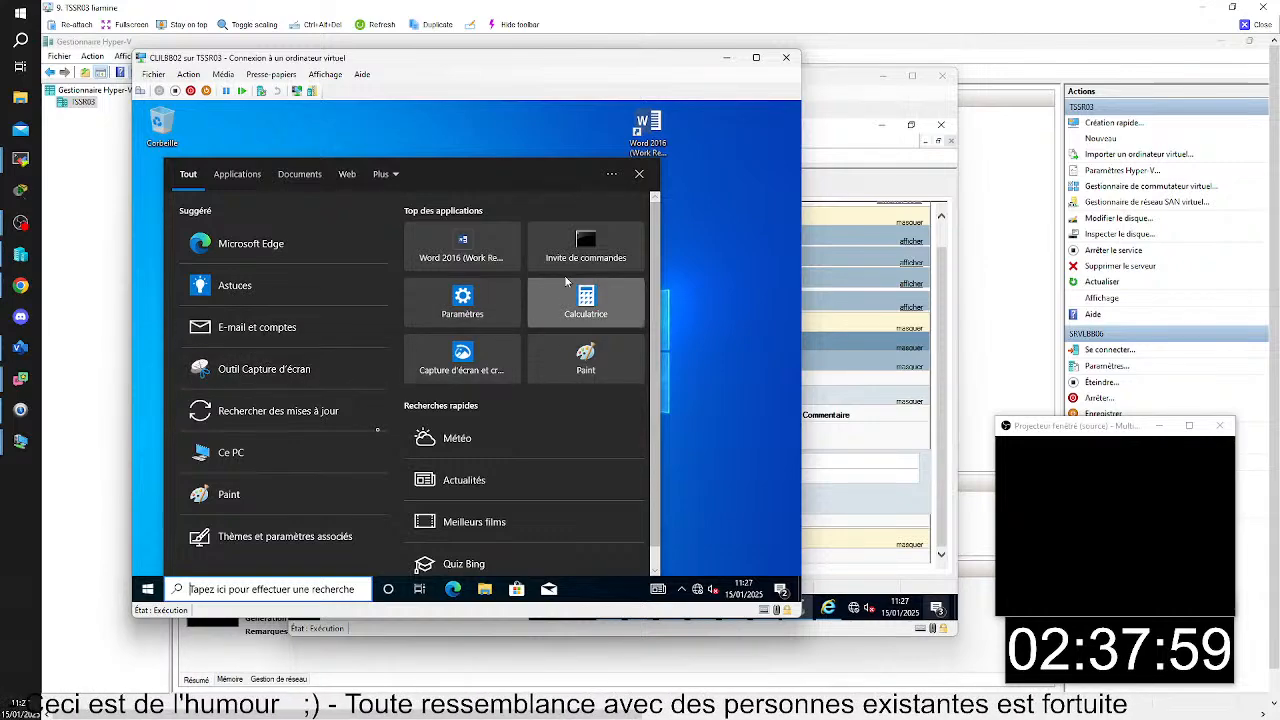
{"action": "right_click", "coordinate": [565, 255]}
{"action": "left_click", "coordinate": [470, 268]}
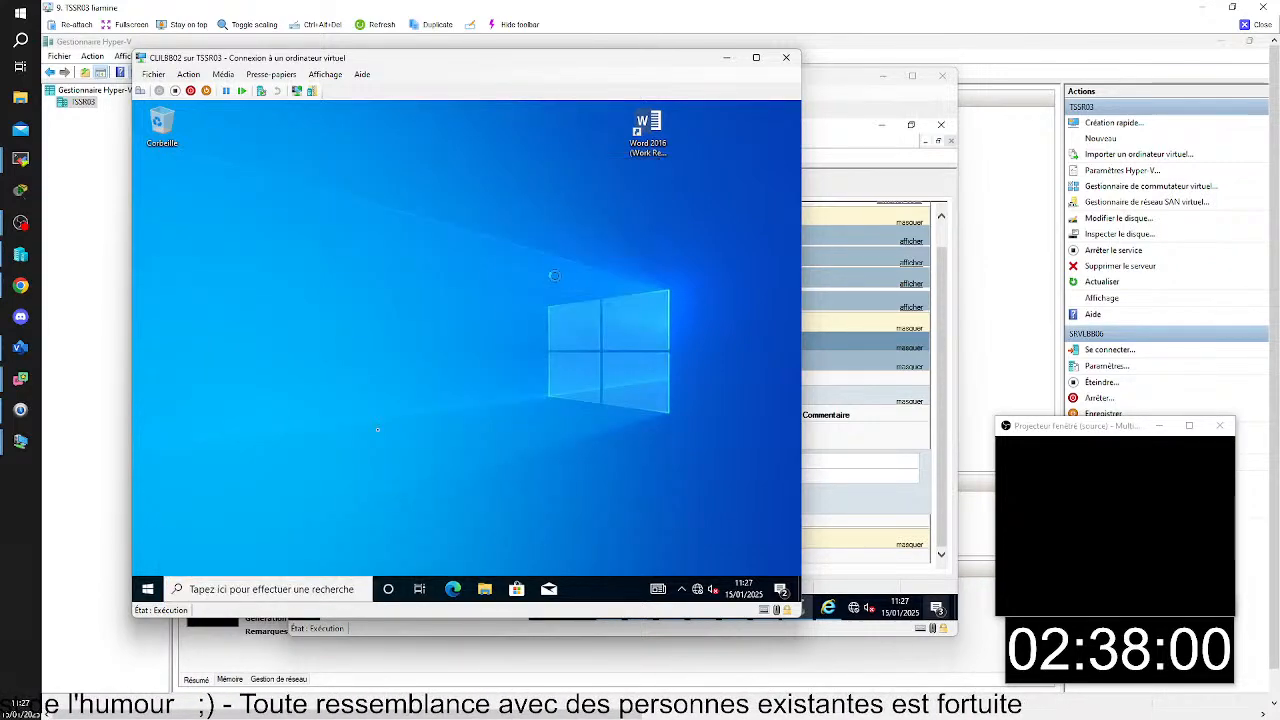
{"action": "type", "text": "adm"}
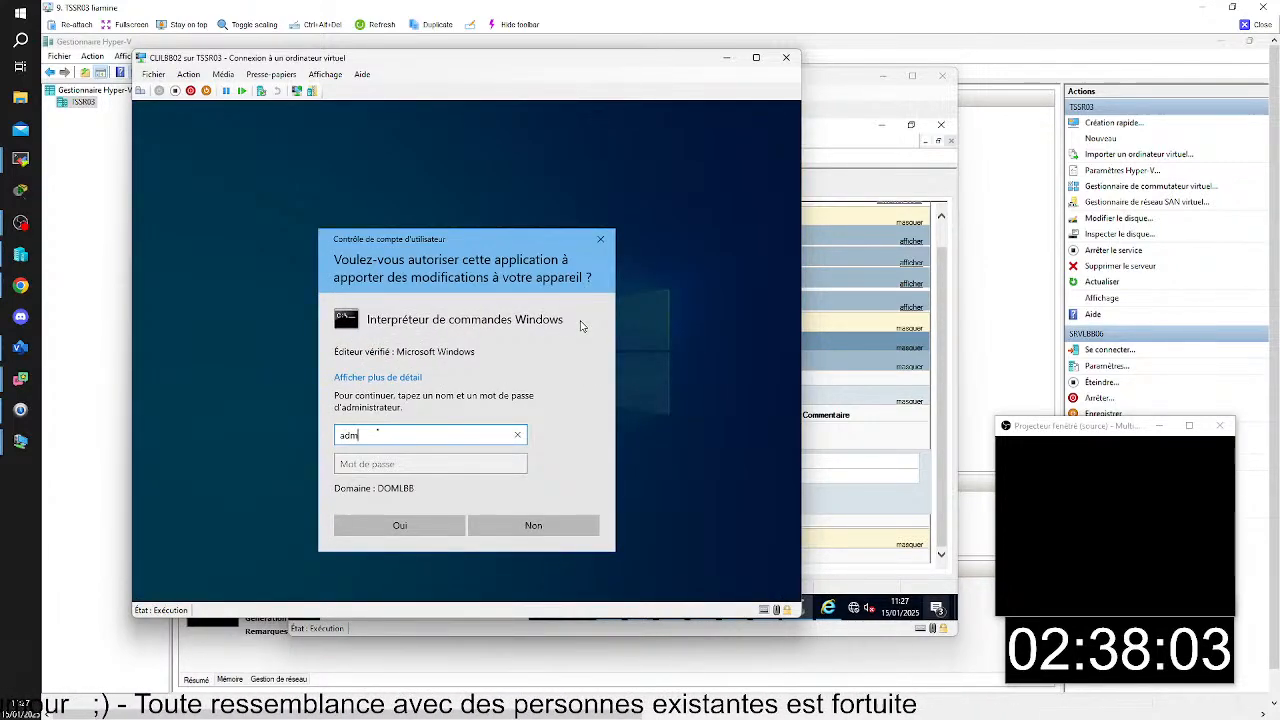
{"action": "type", "text": "inistra"}
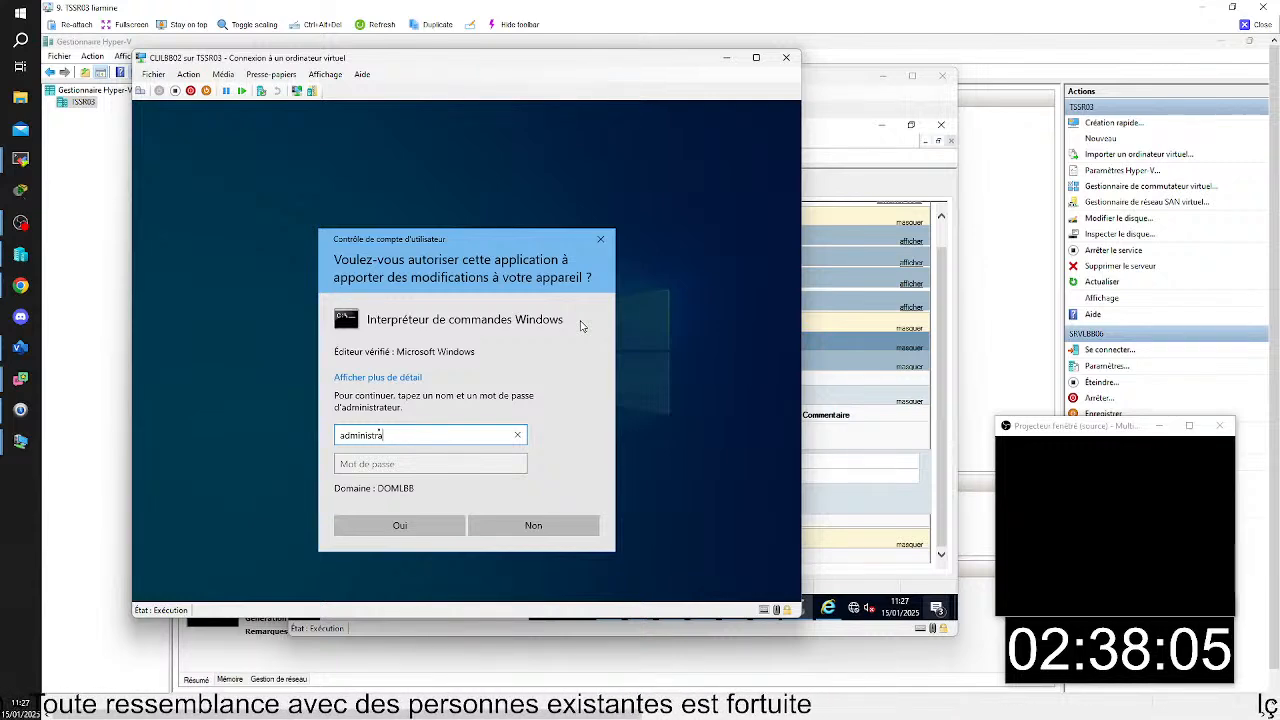
{"action": "type", "text": "teur"}
{"action": "key", "text": "Tab"}
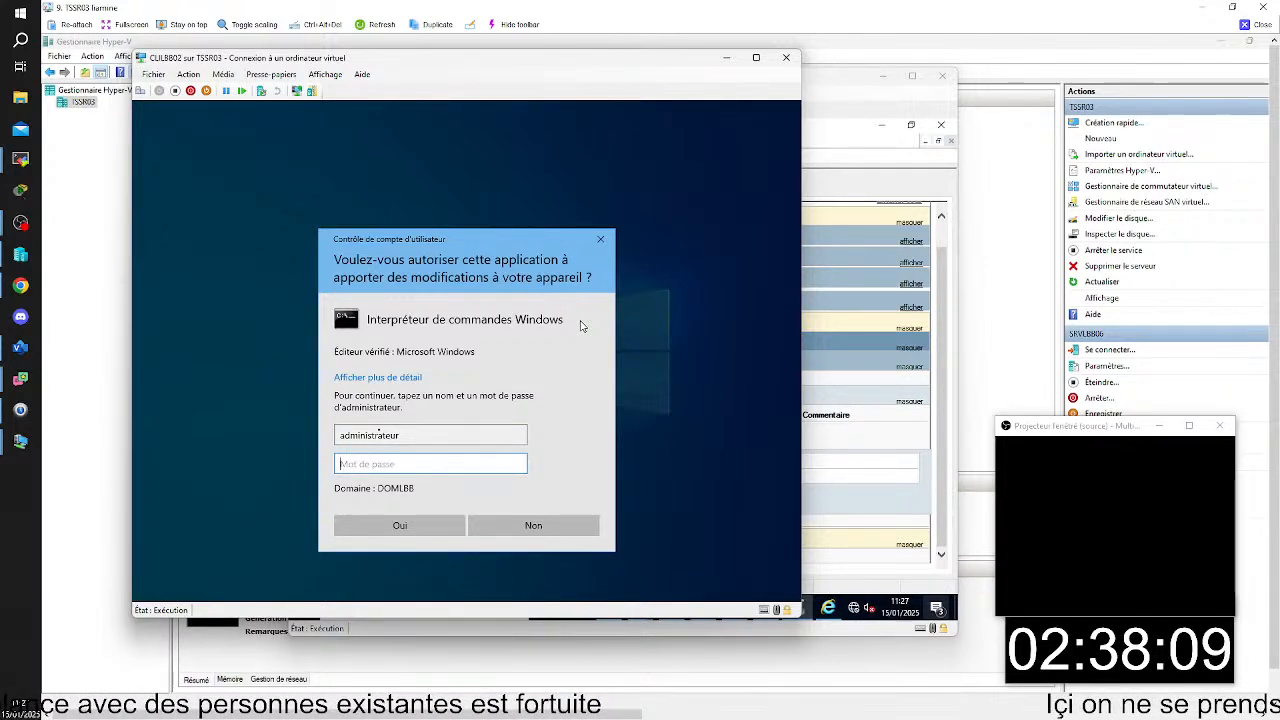
- Switch back to SRVLBB01 and check the domain spelling in the SSO report's TERMSRV server entry
{"action": "left_click", "coordinate": [847, 93]}
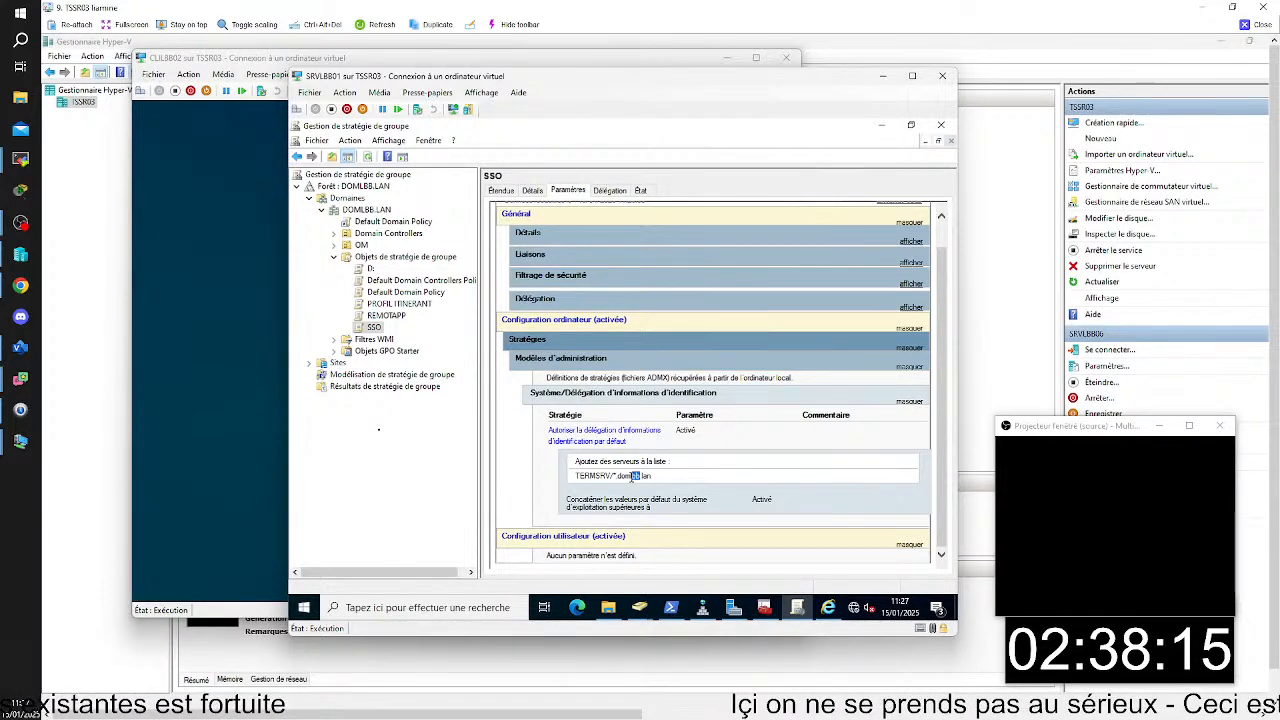
{"action": "mouse_move", "coordinate": [632, 478]}
{"action": "left_mouse_down"}
{"action": "mouse_move", "coordinate": [649, 478]}
{"action": "mouse_move", "coordinate": [638, 480]}
{"action": "left_mouse_up"}
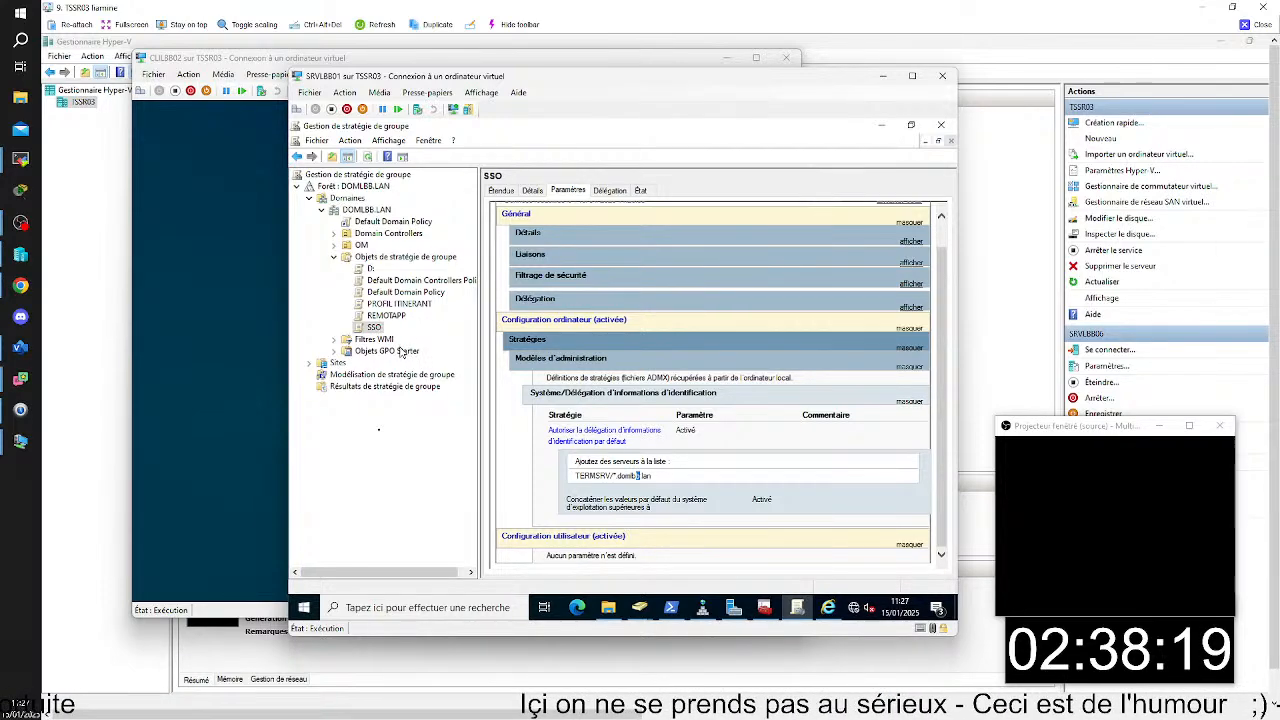
{"action": "left_click", "coordinate": [674, 474]}
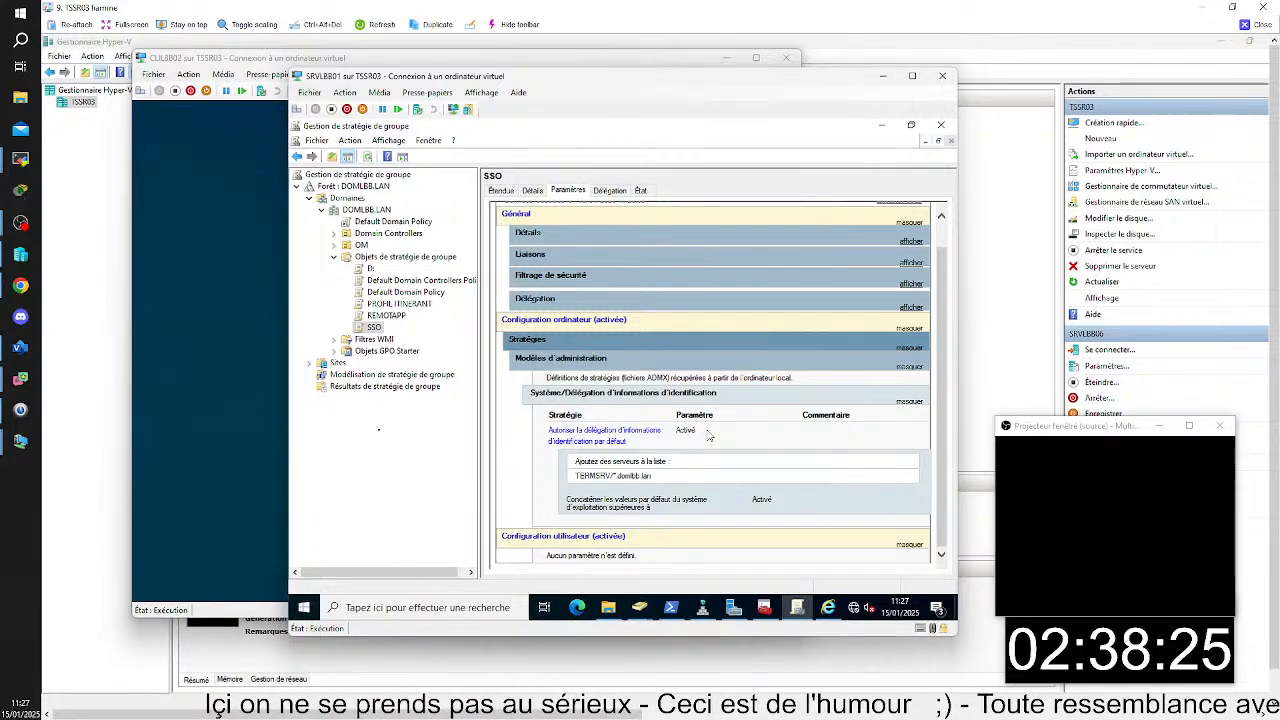
{"action": "left_click", "coordinate": [395, 64]}
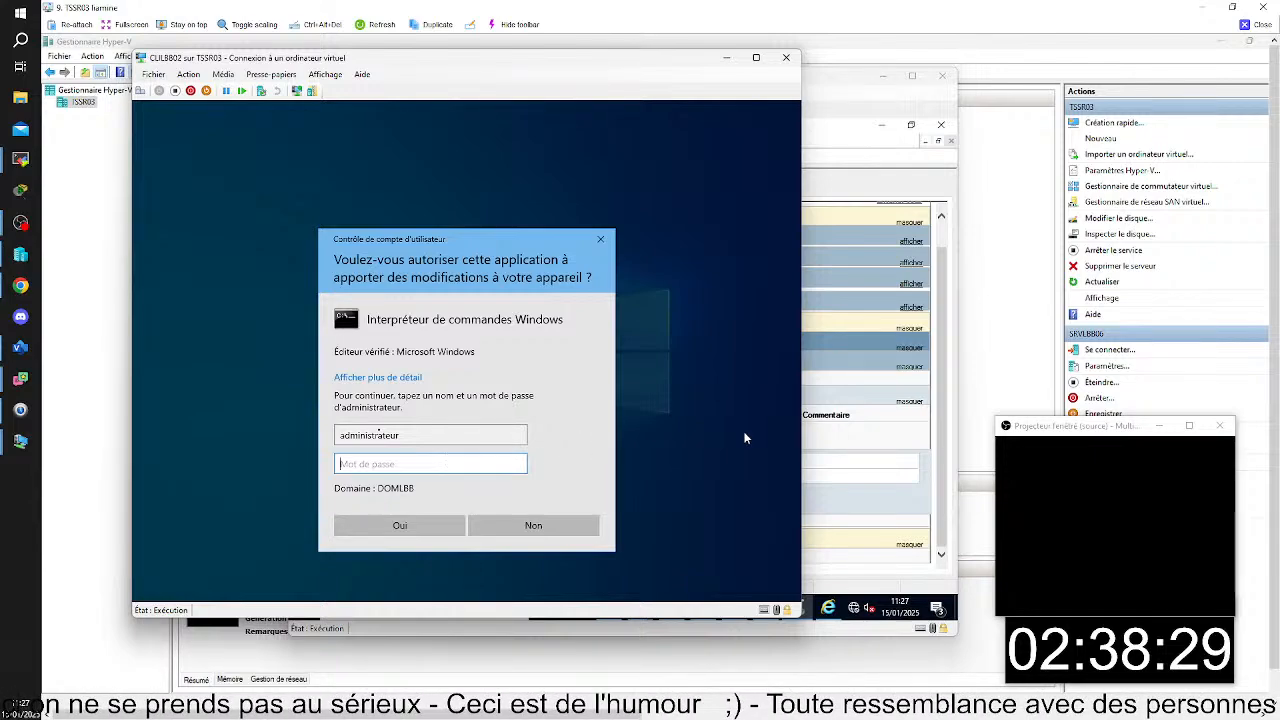
{"action": "left_click", "coordinate": [838, 441]}
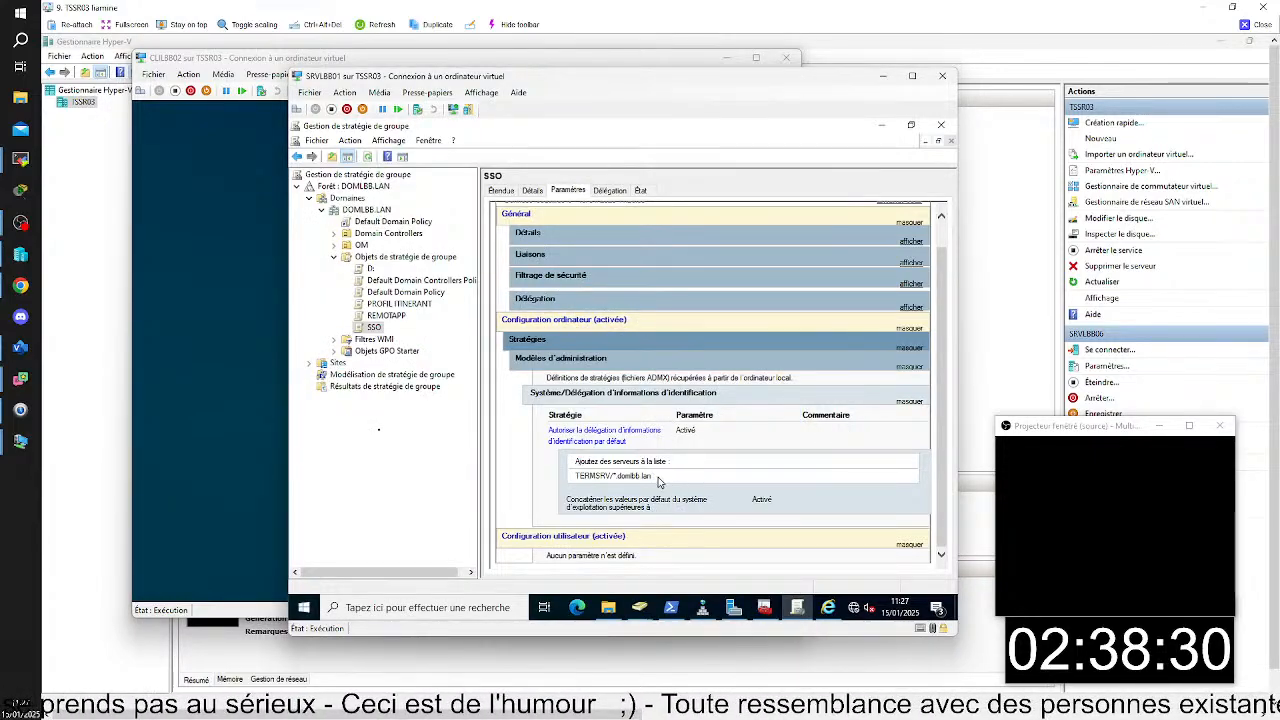
- Copy the domain part of the TERMSRV server entry and paste it into the Run dialog to read its spelling
{"action": "right_click", "coordinate": [607, 472]}
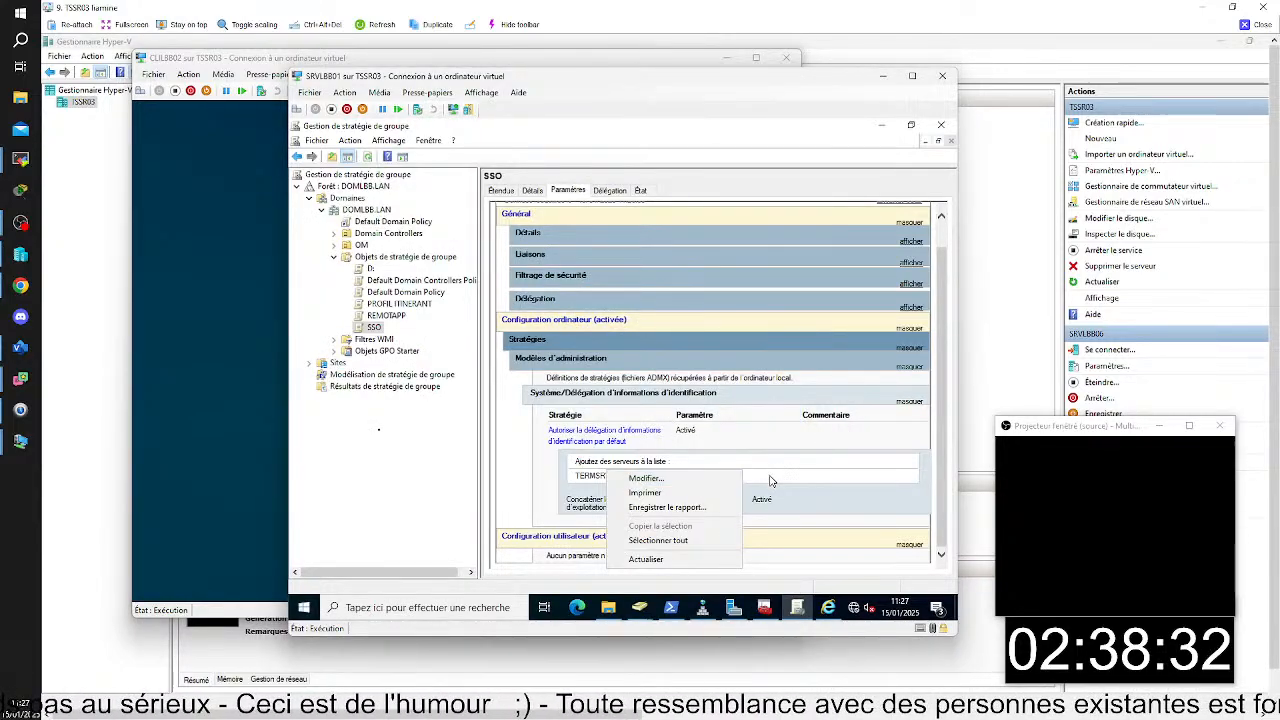
{"action": "left_click", "coordinate": [770, 477]}
{"action": "left_click_drag", "start_coordinate": [670, 477], "coordinate": [619, 479]}
{"action": "right_click", "coordinate": [625, 479]}
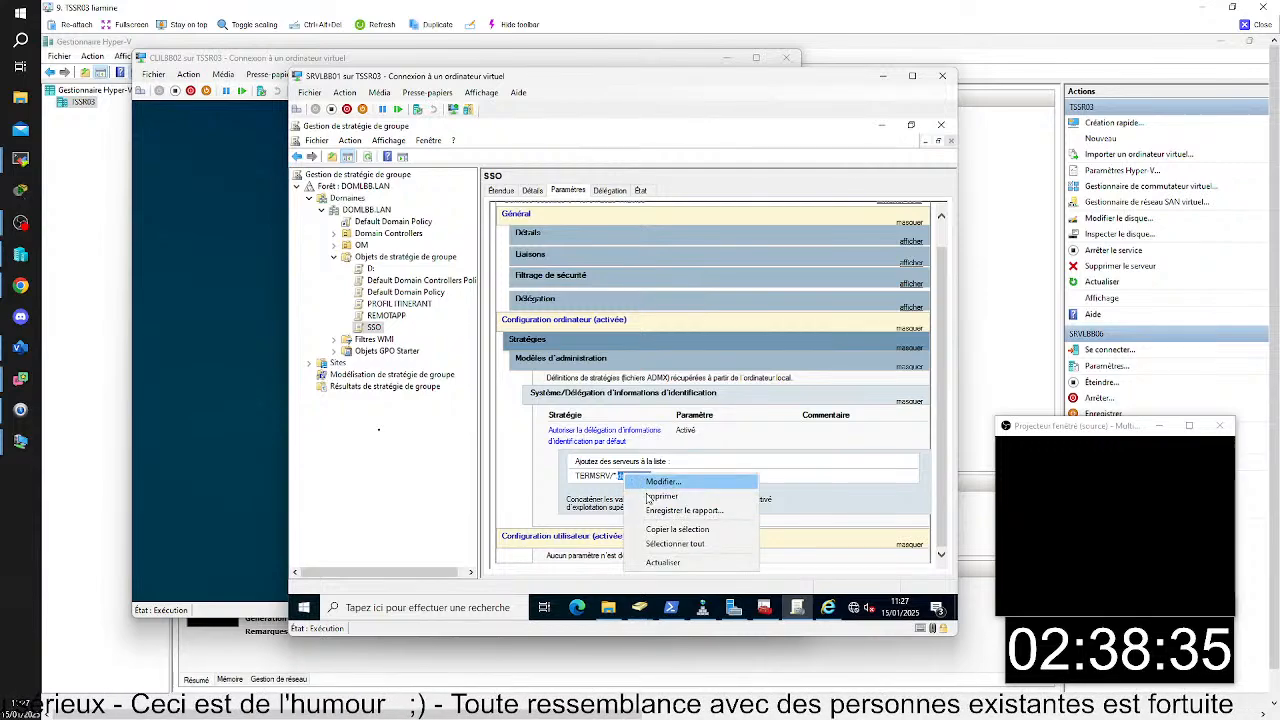
{"action": "left_click", "coordinate": [692, 531]}
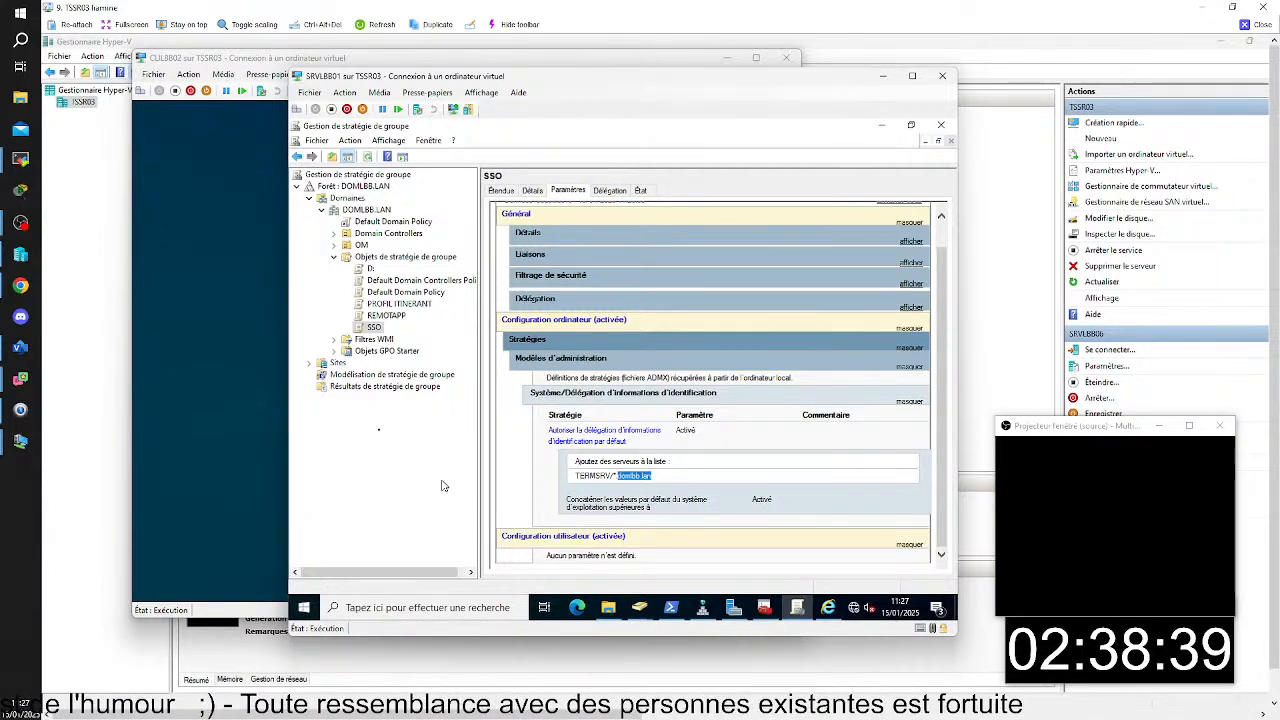
{"action": "key", "text": "super+r"}
{"action": "right_click", "coordinate": [423, 501]}
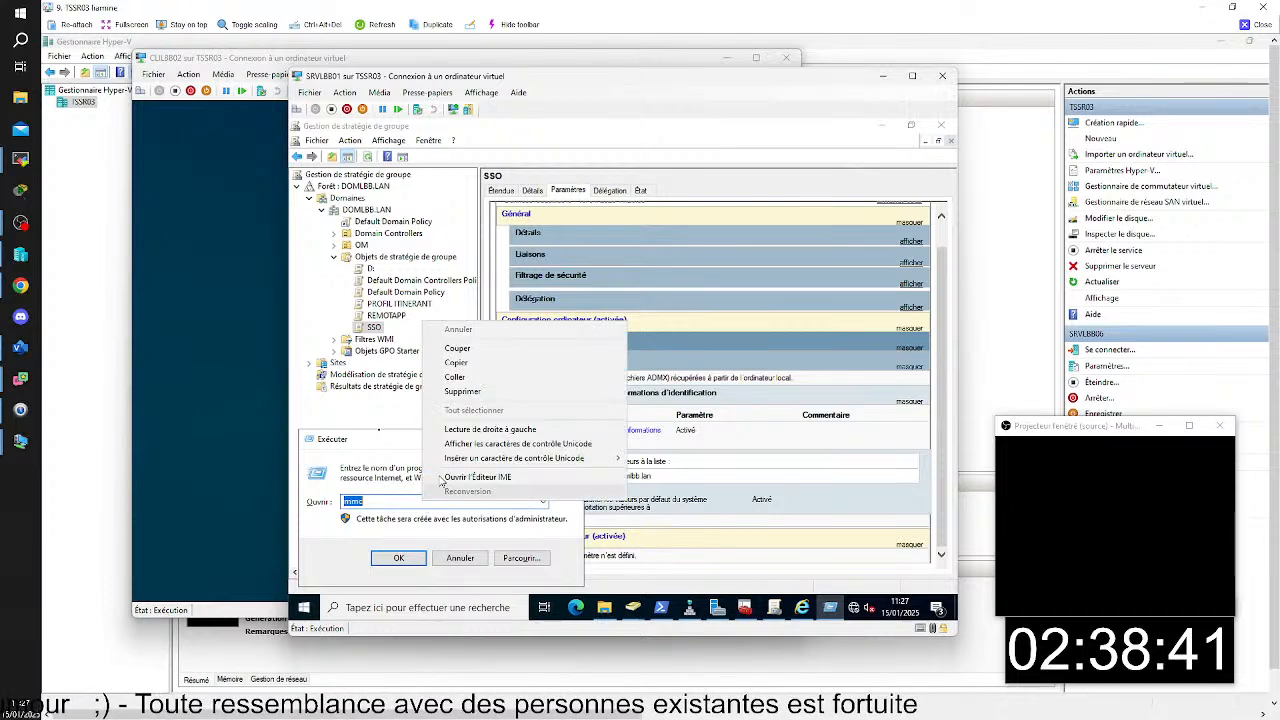
{"action": "left_click", "coordinate": [470, 390]}
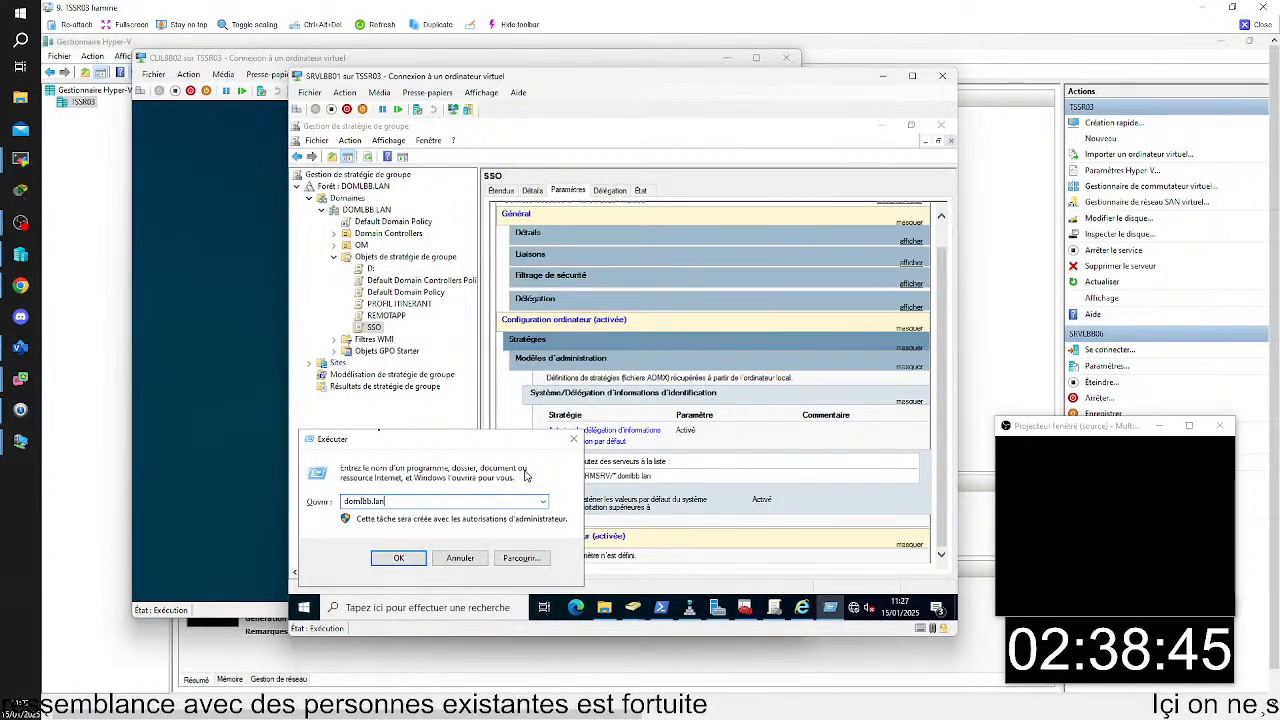
{"action": "key", "text": "BackSpace"}
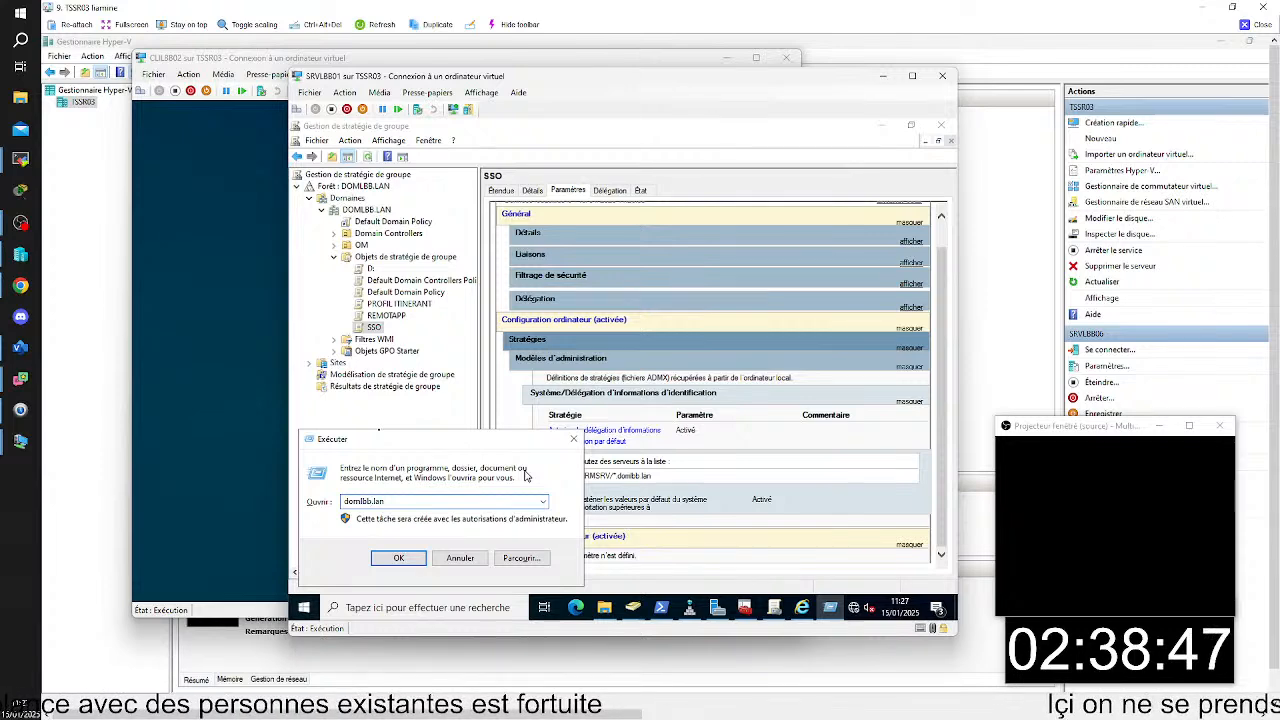
{"action": "type", "text": "b"}
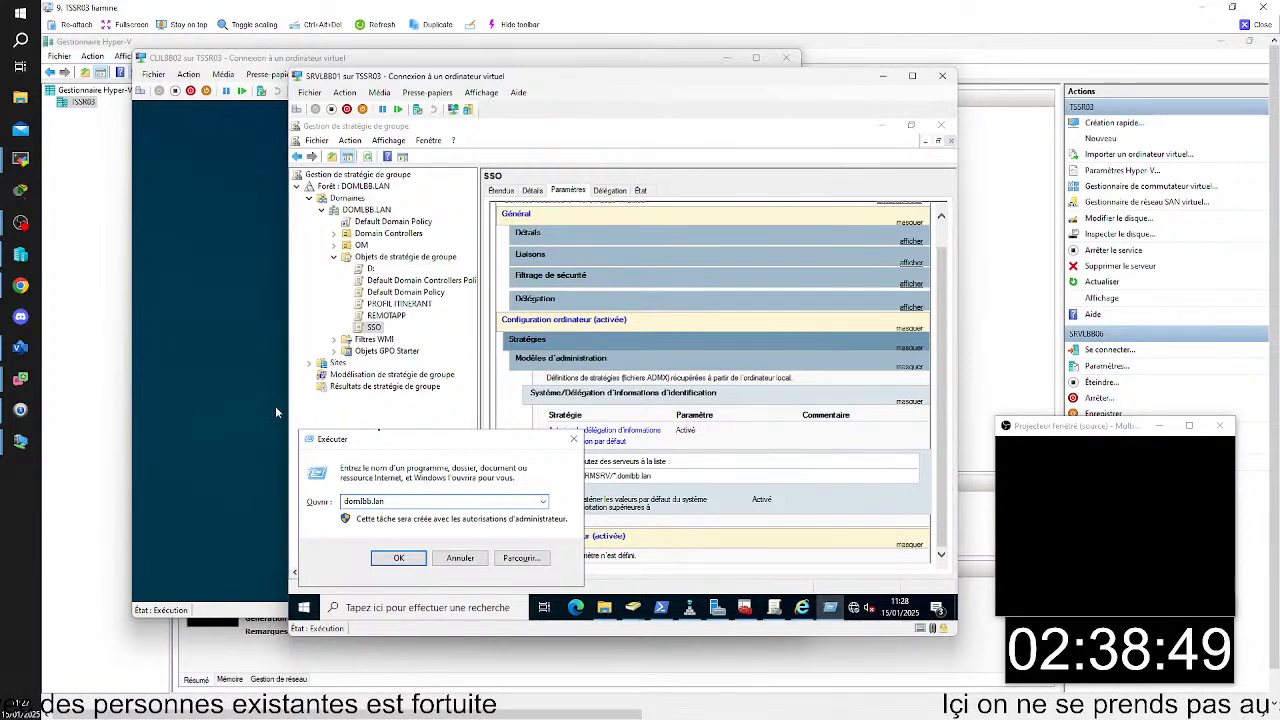
- Return to CLILBB02 and authorize the elevated Command Prompt by entering the administrator account password
{"action": "left_click", "coordinate": [248, 386]}
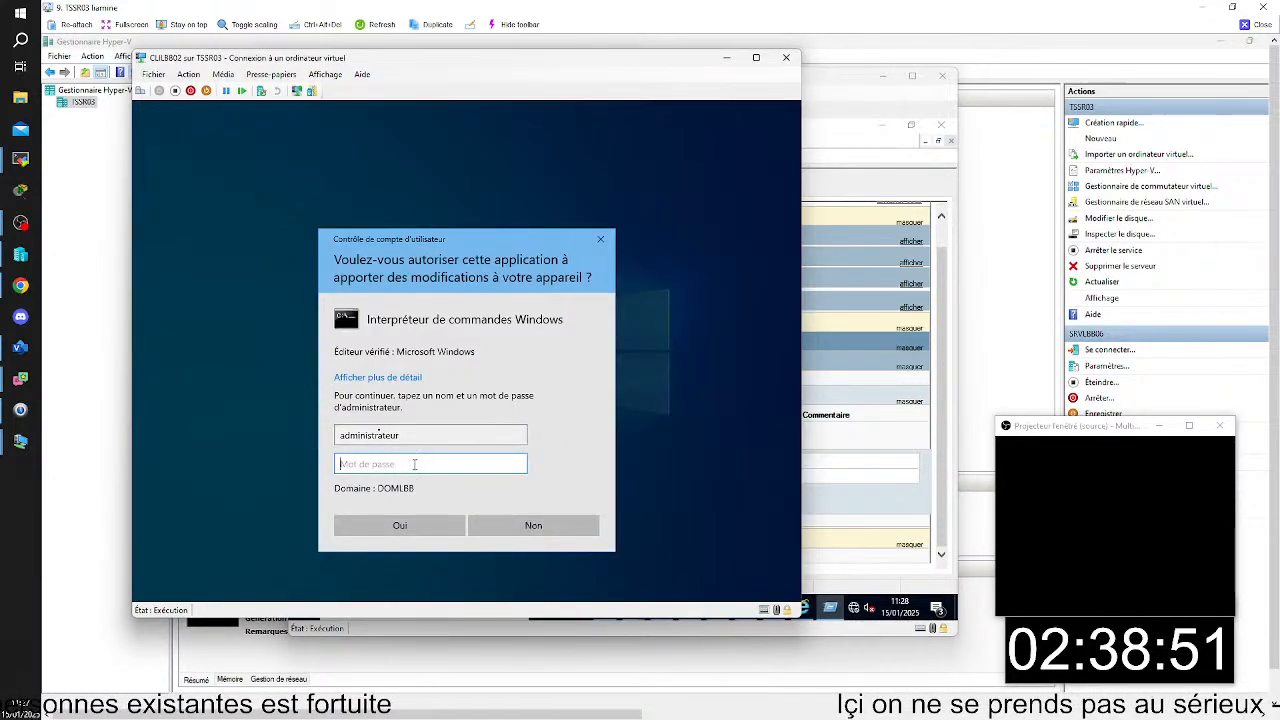
{"action": "type", "text": "•••••••"}
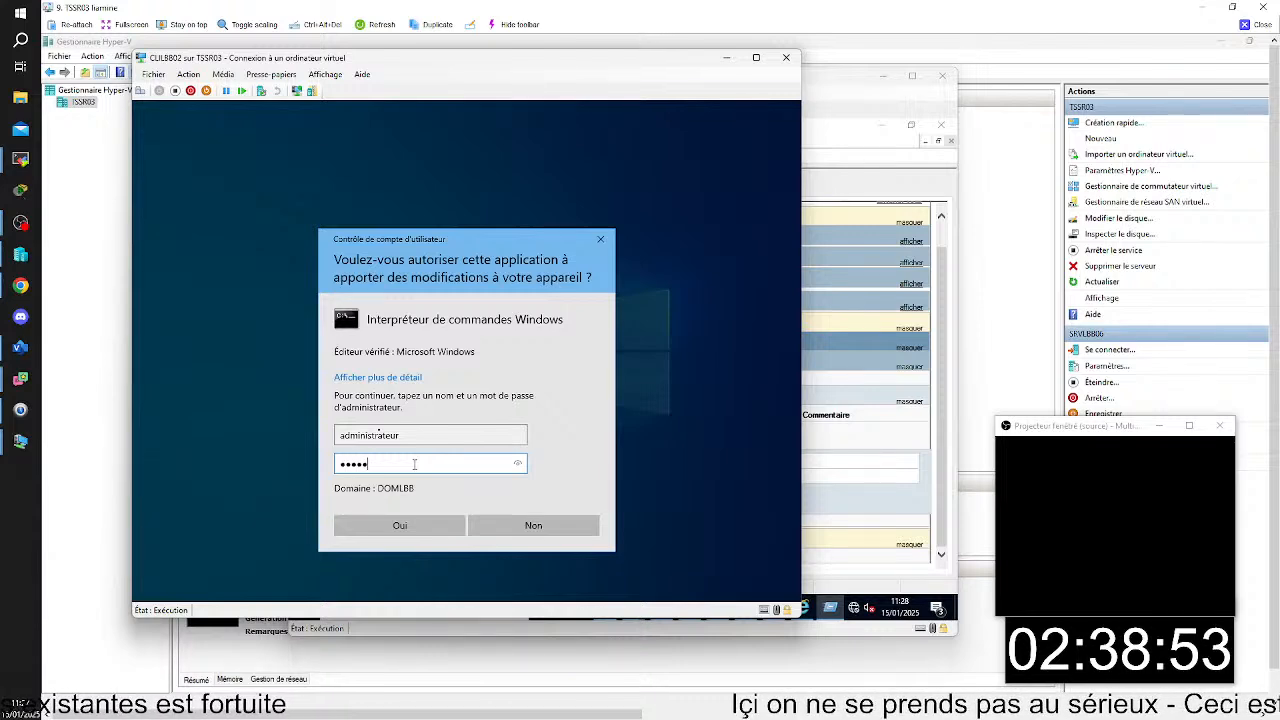
{"action": "key", "text": "Return"}
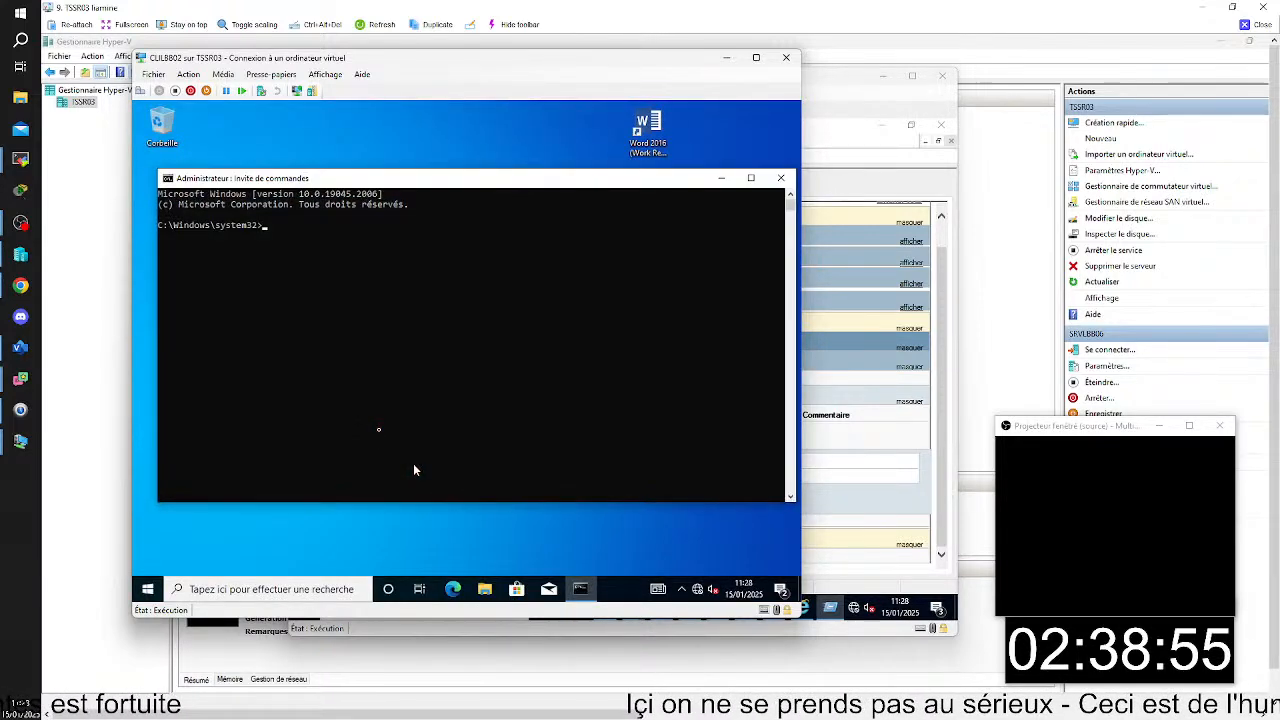
- Force a group policy refresh on CLILBB02 with gpupdate /force, then close the Command Prompt
{"action": "type", "text": "gpup"}
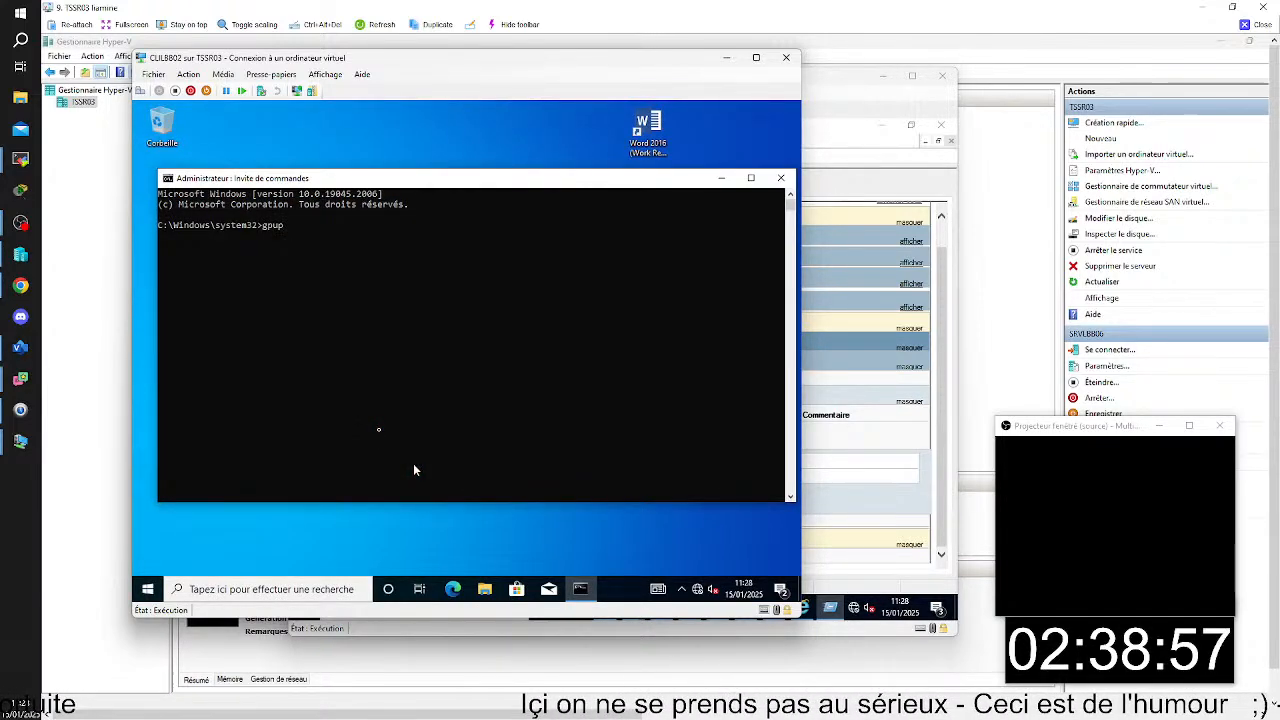
{"action": "type", "text": "date /"}
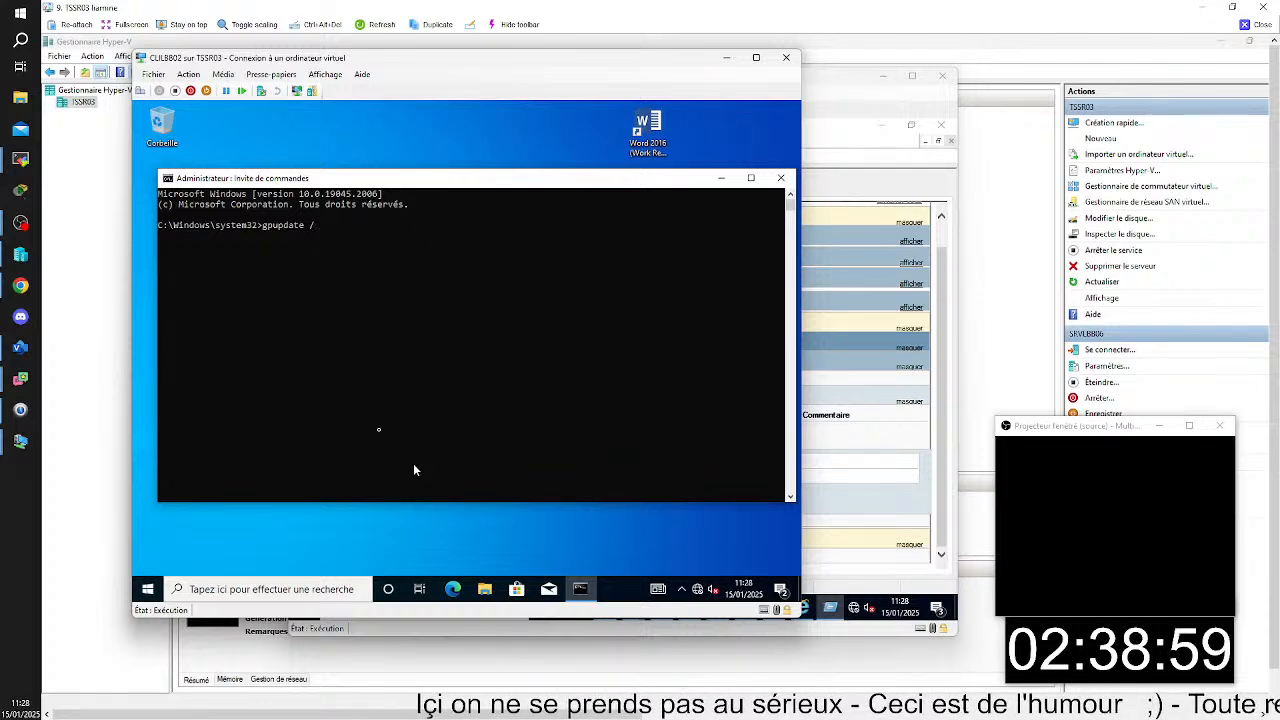
{"action": "type", "text": "force"}
{"action": "key", "text": "Return"}
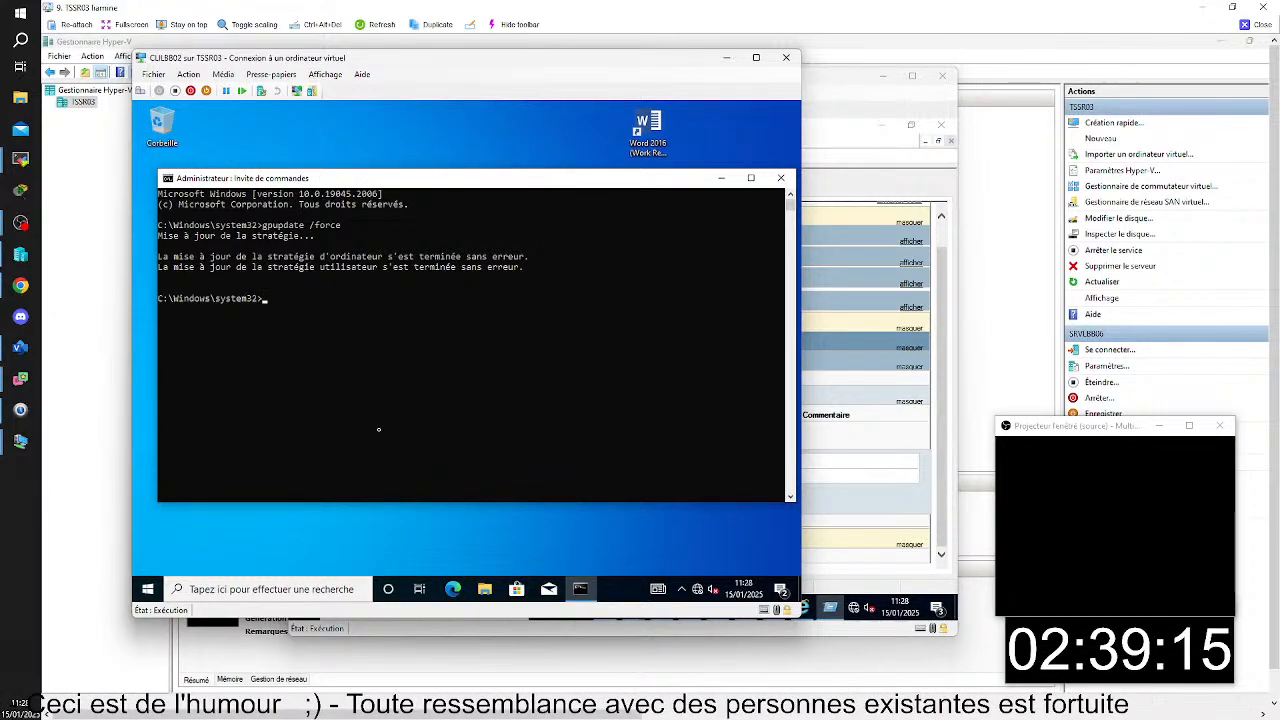
{"action": "left_click", "coordinate": [781, 178]}
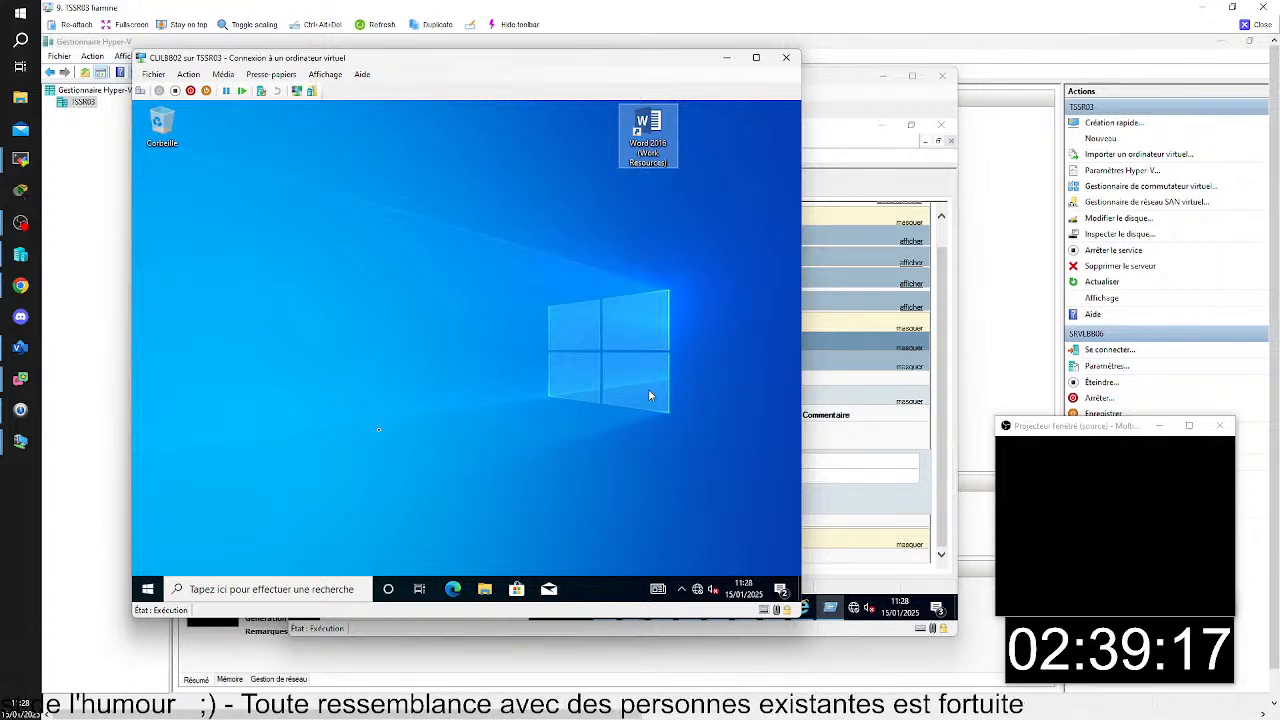
- Open an elevated Command Prompt on CLILBB02, authorizing it with the administrateur account and its password
{"action": "left_click", "coordinate": [275, 589]}
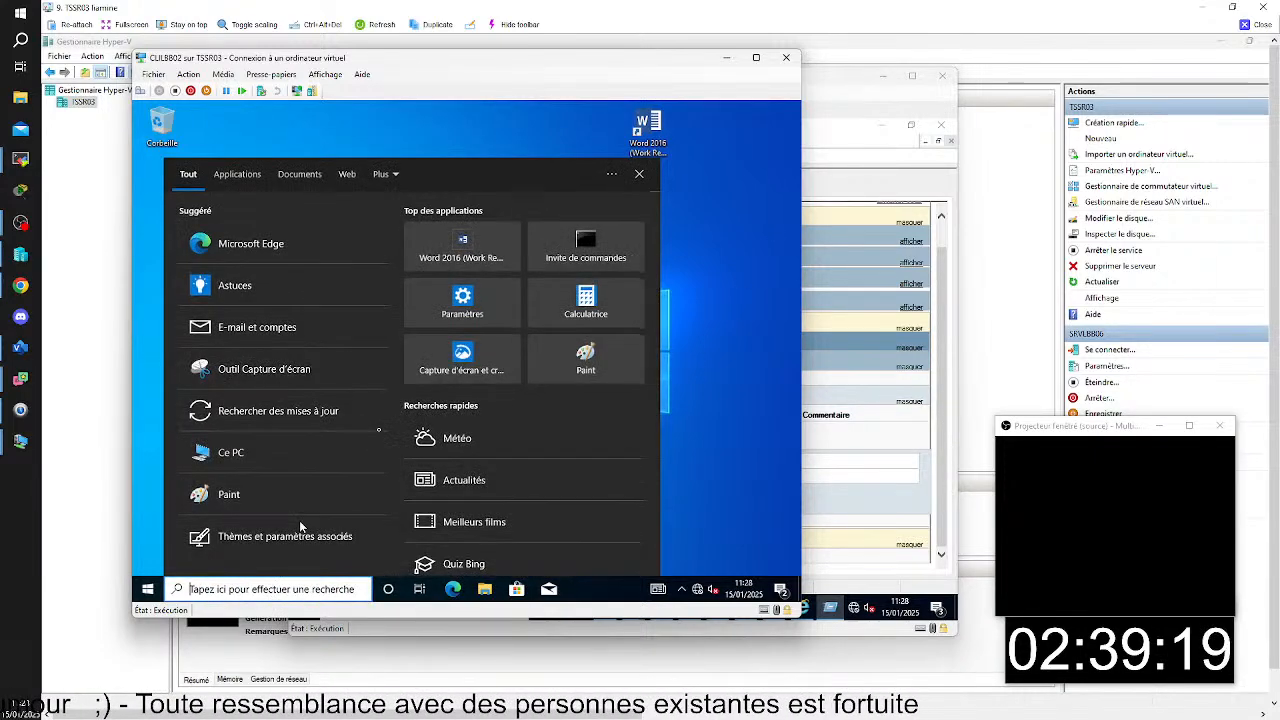
{"action": "right_click", "coordinate": [589, 264]}
{"action": "left_click", "coordinate": [578, 276]}
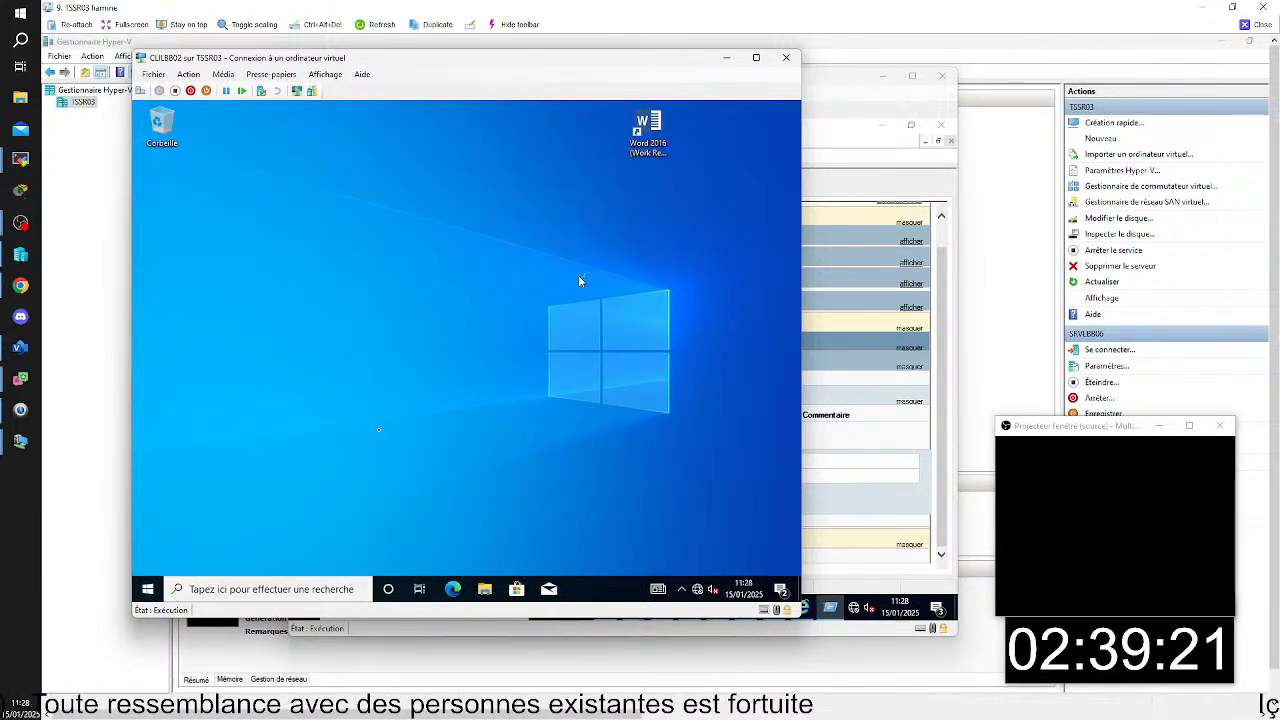
{"action": "type", "text": "ad"}
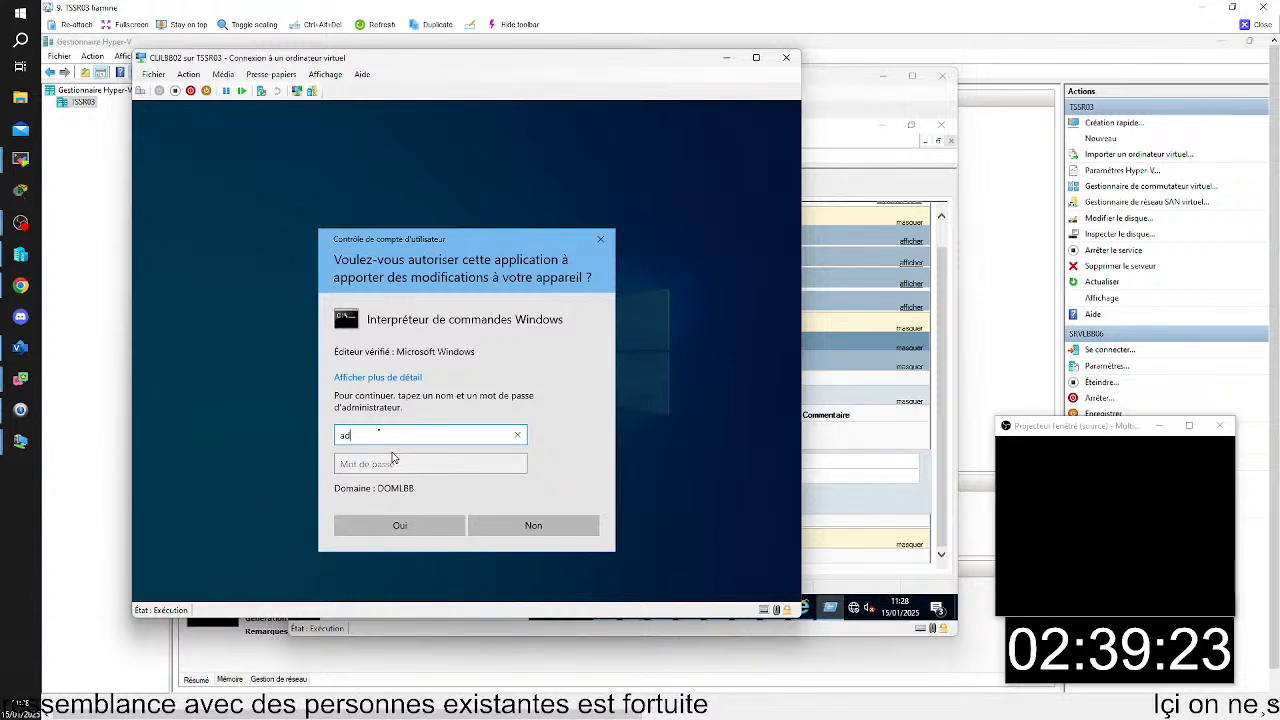
{"action": "type", "text": "ministar"}
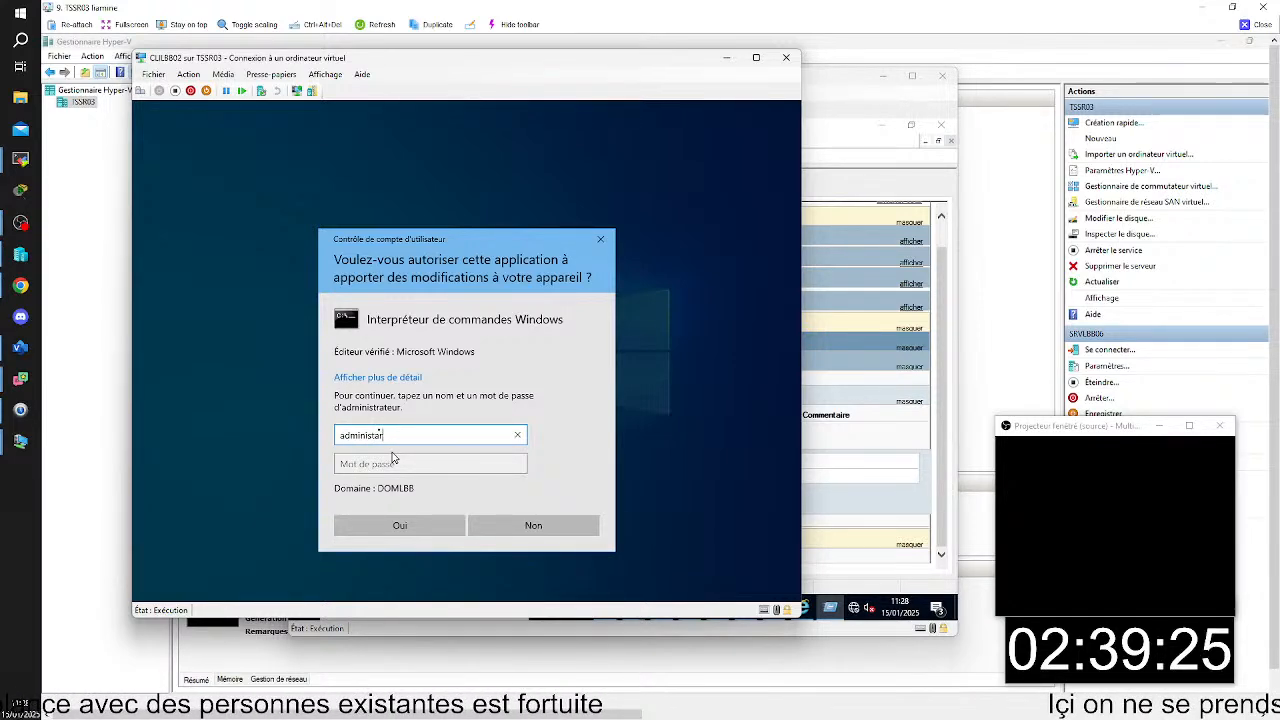
{"action": "key", "text": "BackSpace"}
{"action": "key", "text": "BackSpace"}
{"action": "type", "text": "ra"}
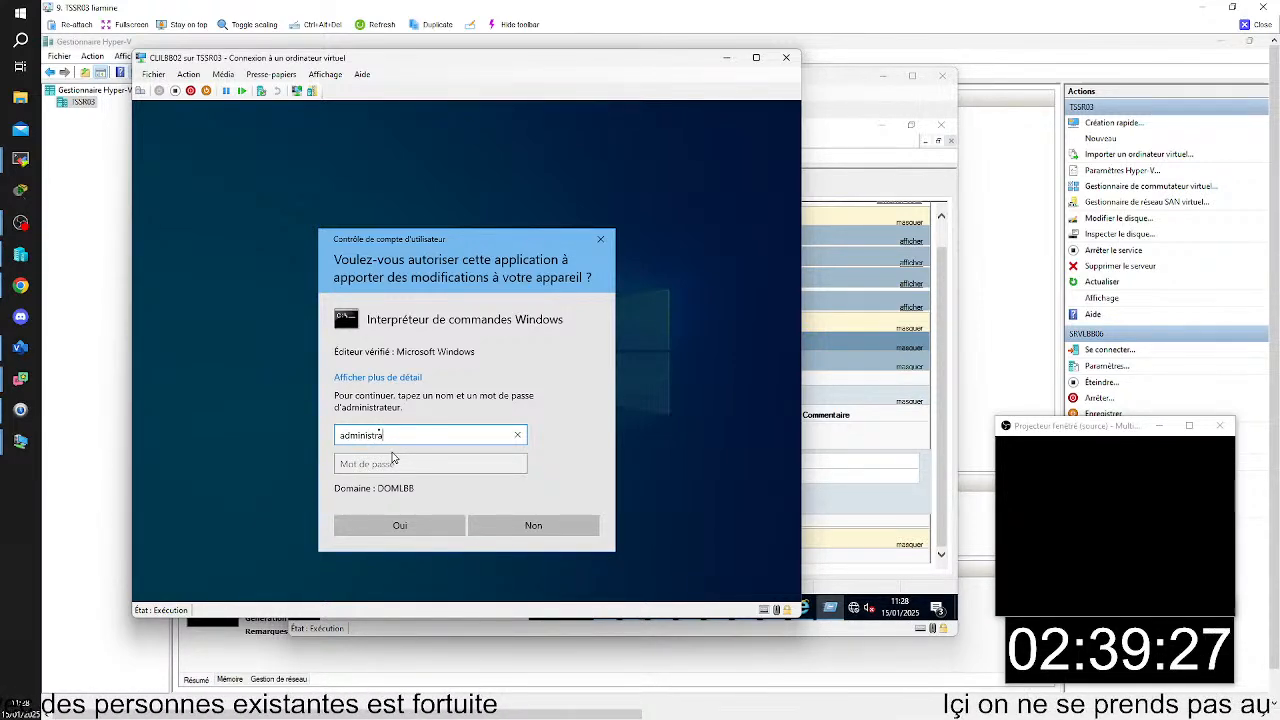
{"action": "type", "text": "teur"}
{"action": "key", "text": "Tab"}
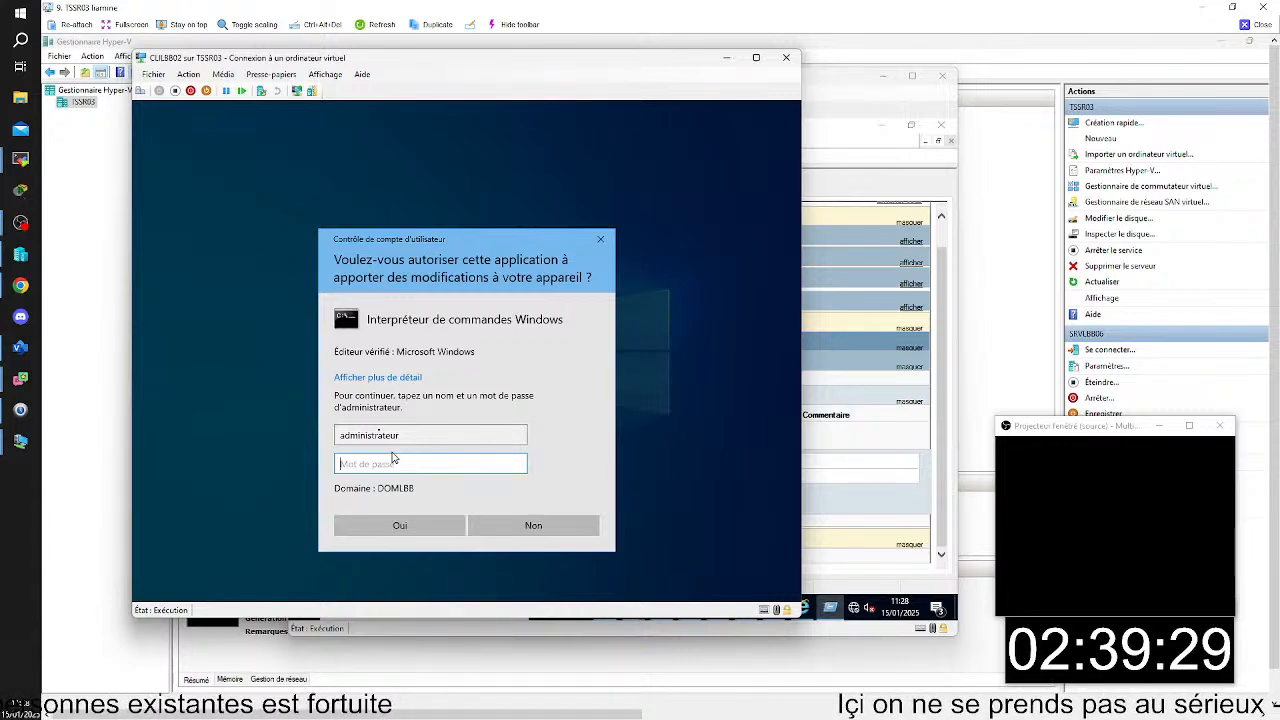
{"action": "type", "text": "*******"}
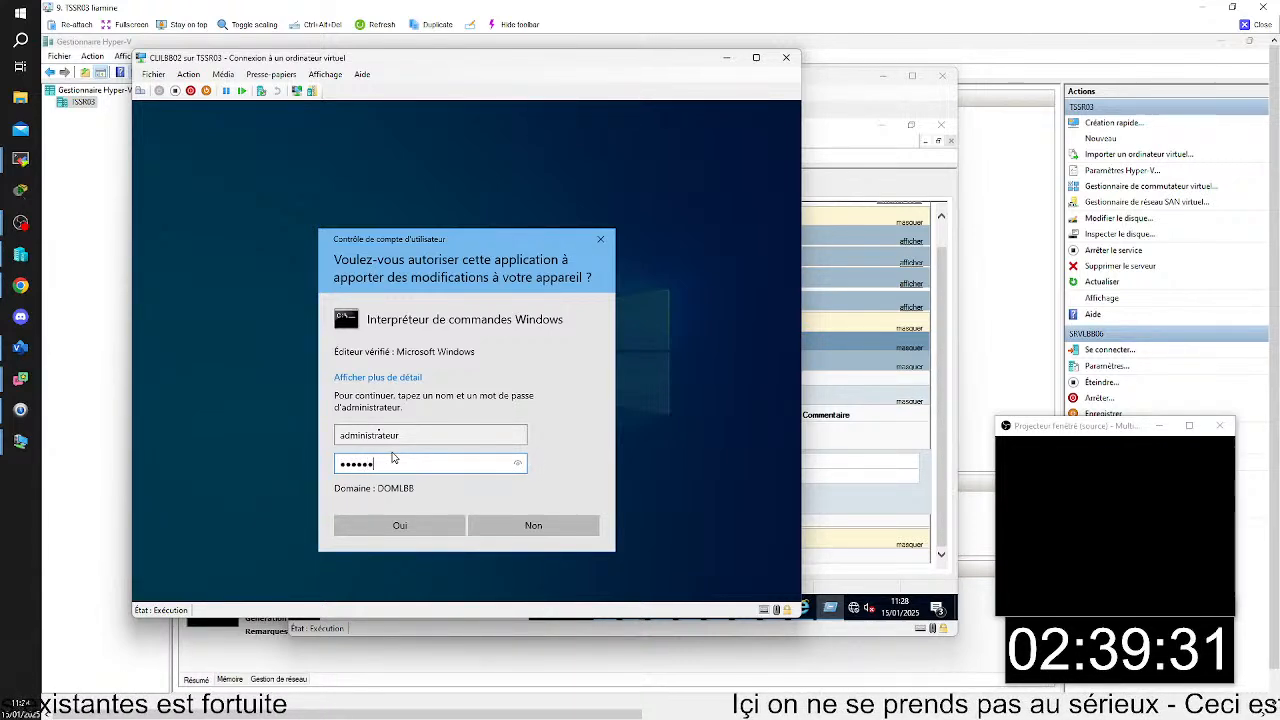
{"action": "key", "text": "Return"}
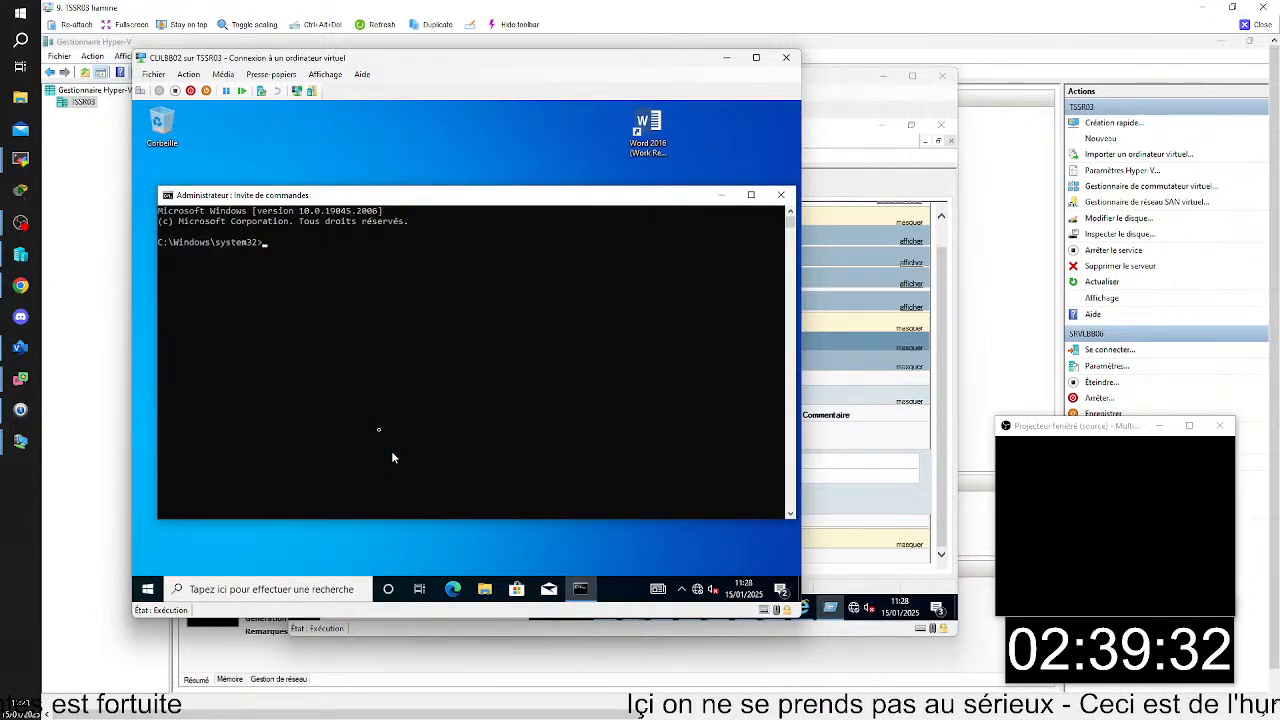
- Check the applied group policy results in the elevated Command Prompt with gpresult -r
{"action": "type", "text": "gpresu"}
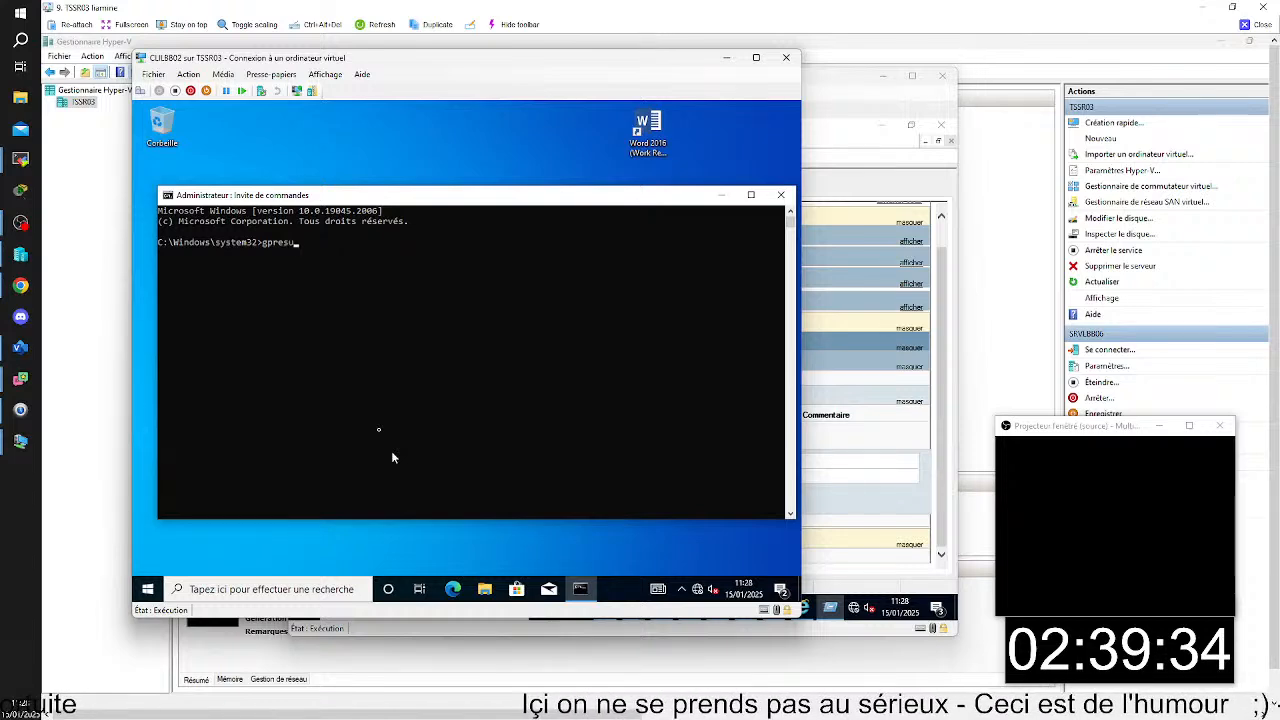
{"action": "type", "text": "lt -"}
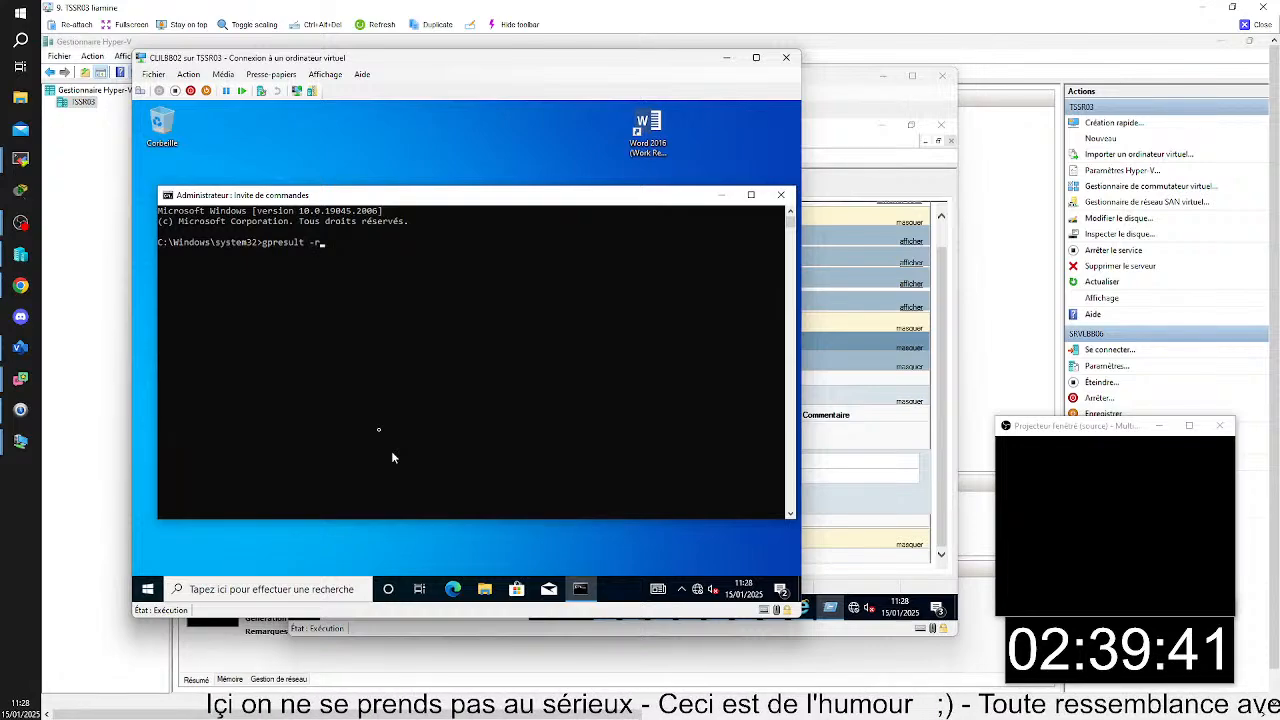
{"action": "type", "text": "r"}
{"action": "key", "text": "Return"}
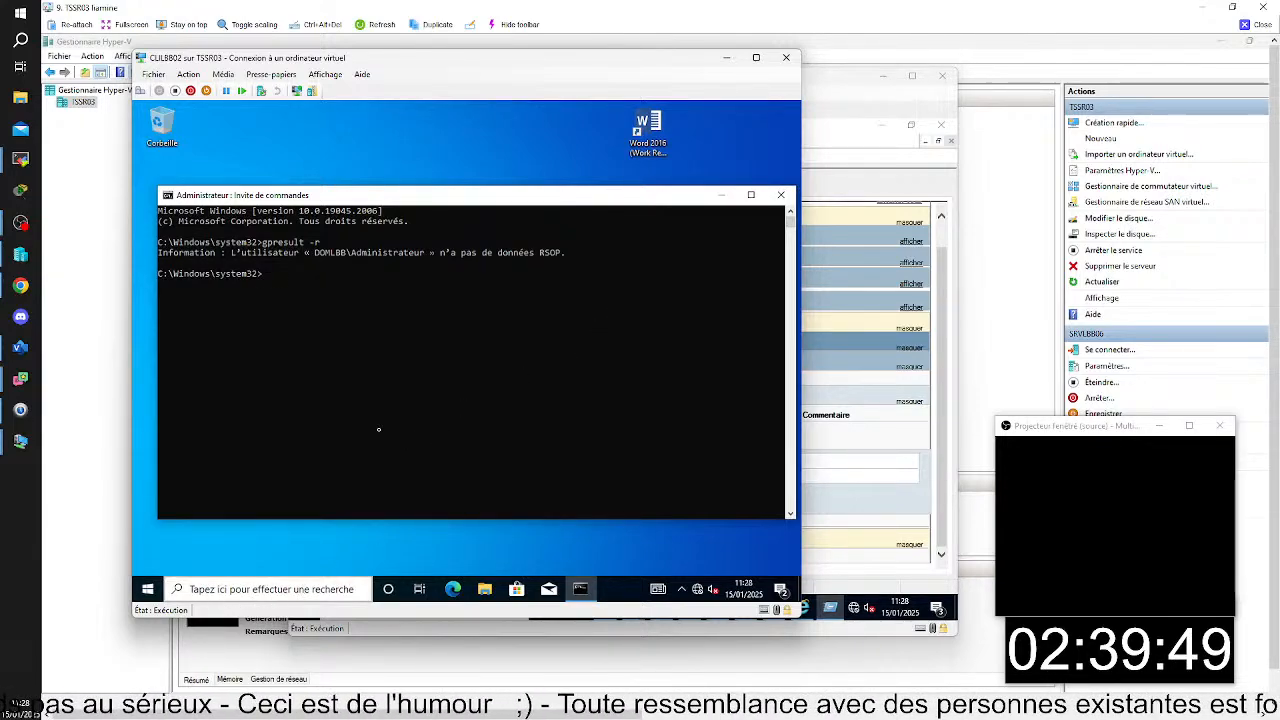
- Restart Windows on the CLILBB02 virtual machine
{"action": "left_click", "coordinate": [143, 589]}
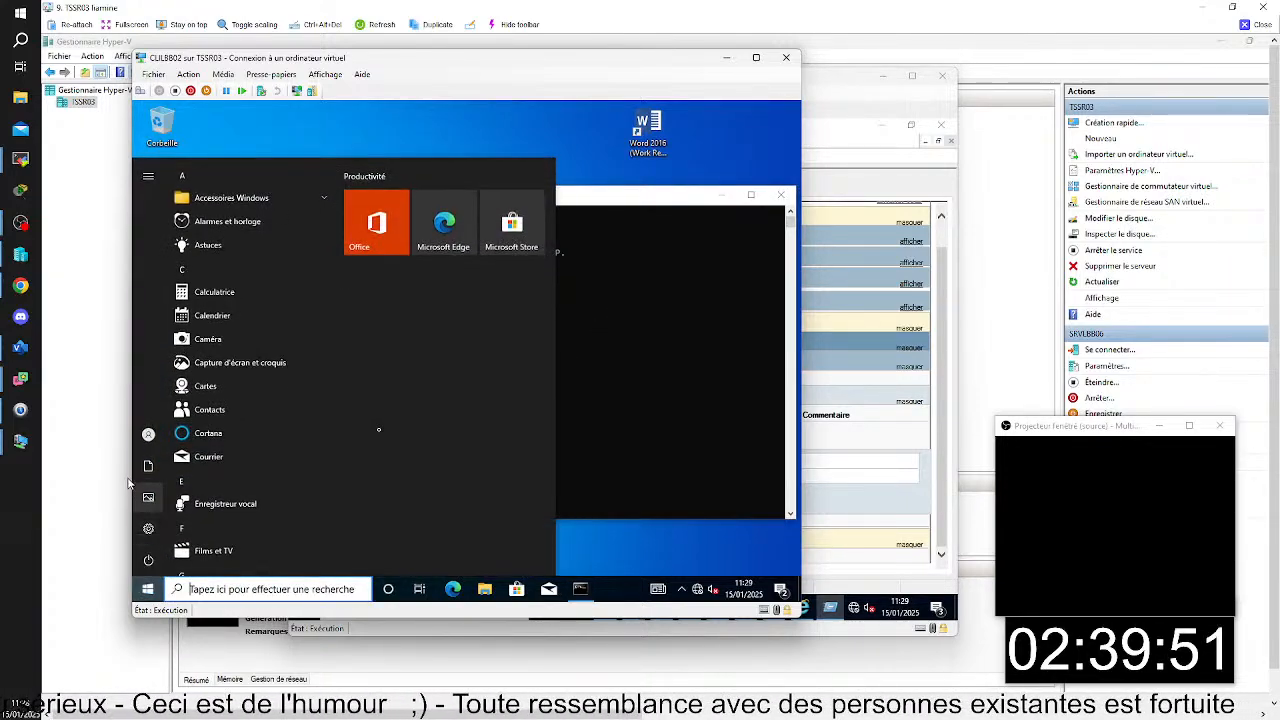
{"action": "left_click", "coordinate": [147, 434]}
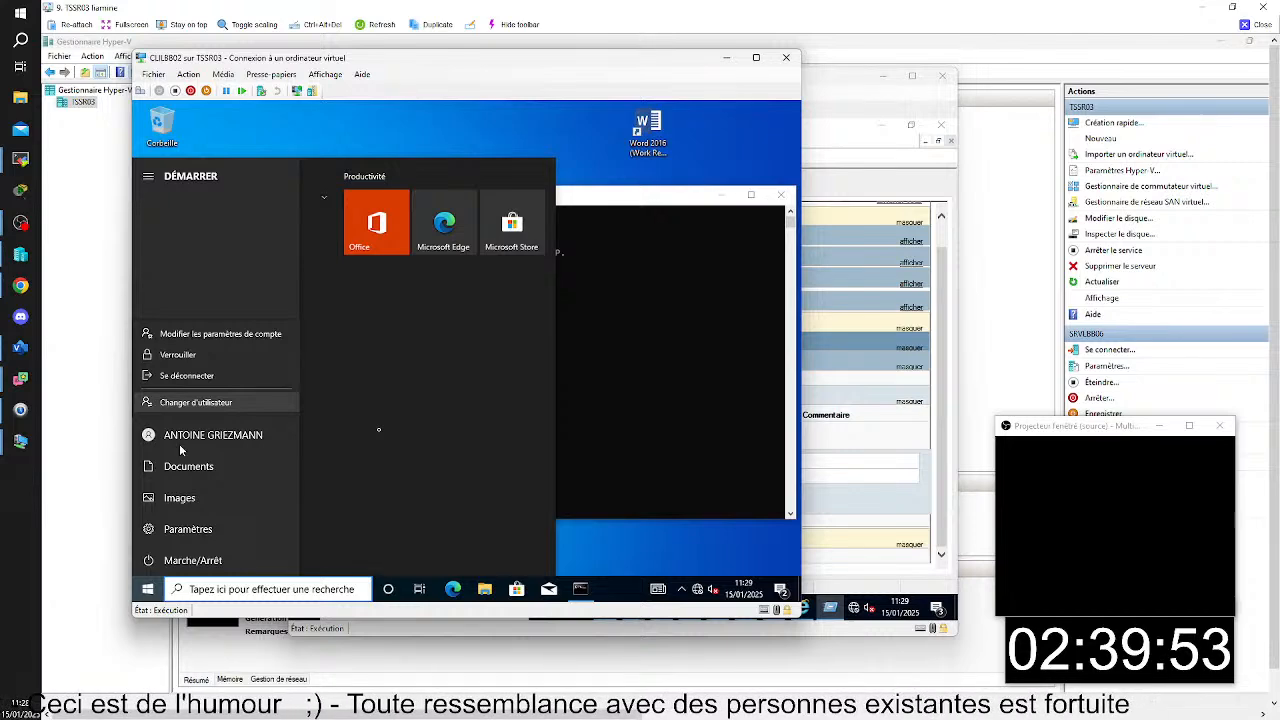
{"action": "left_click", "coordinate": [196, 563]}
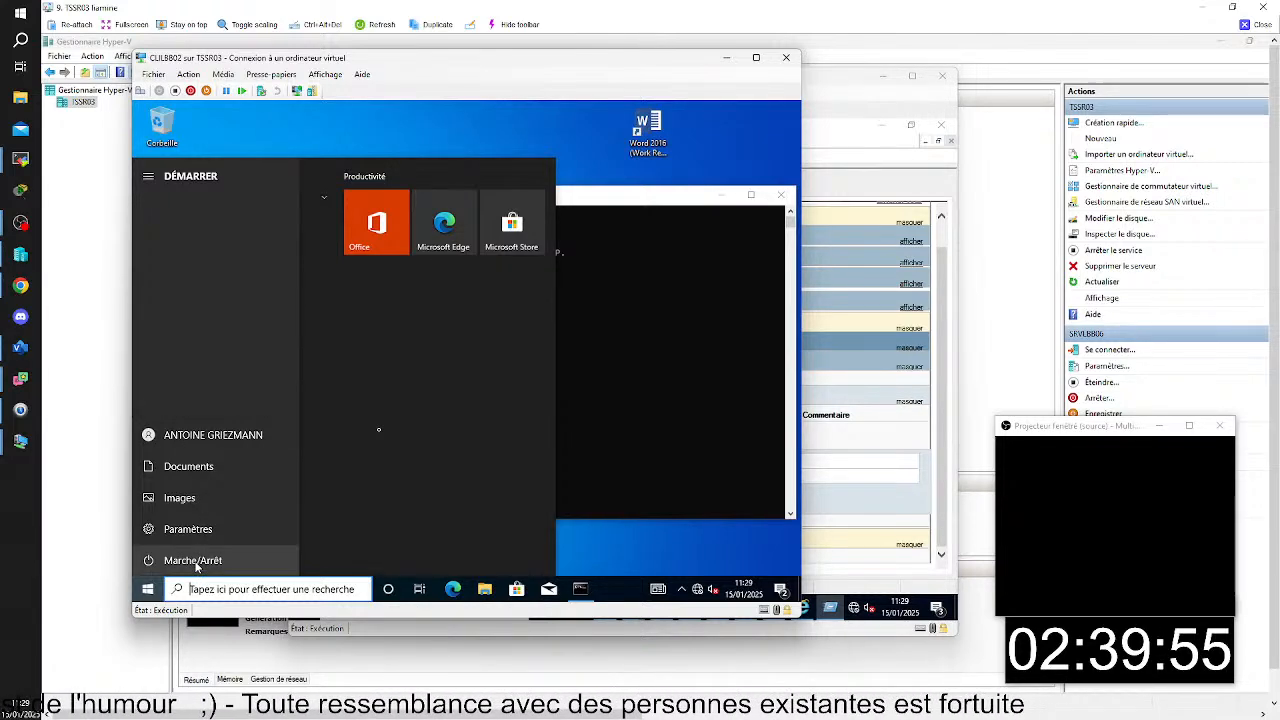
{"action": "left_click", "coordinate": [205, 530]}
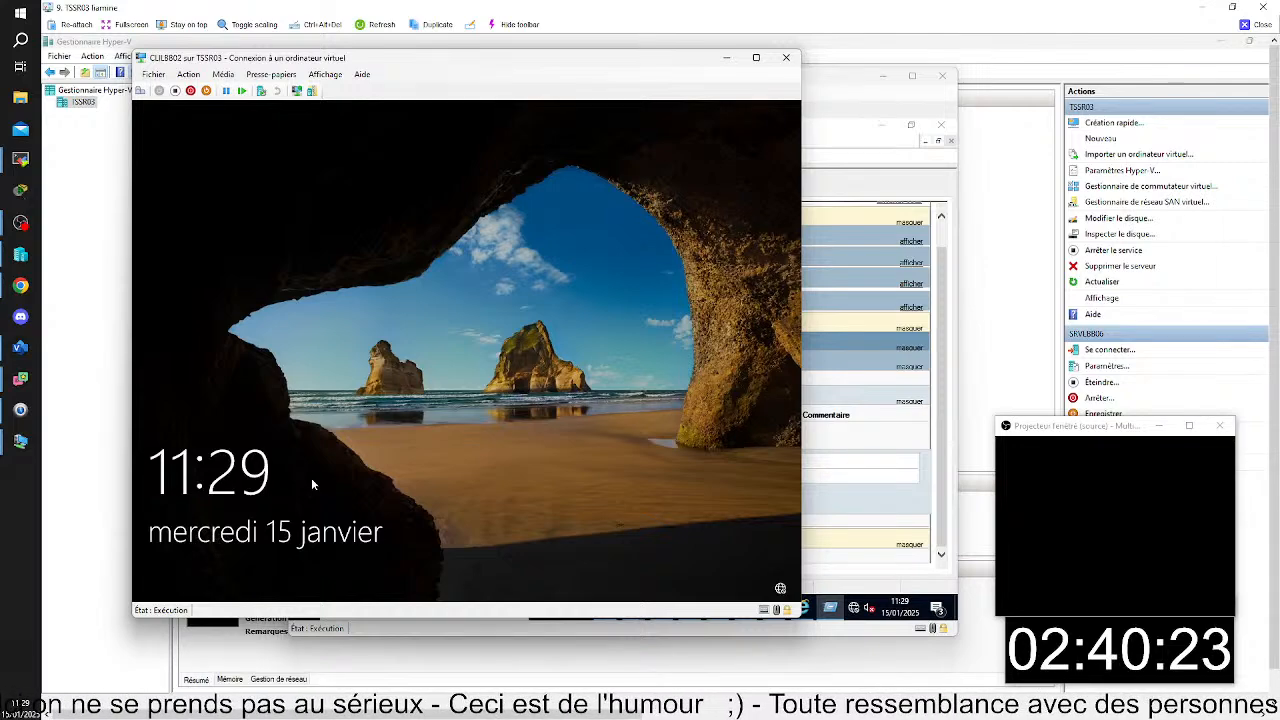
- Dismiss the lock screen on CLILBB02 and sign in to the preselected domain user's account with its password
{"action": "left_click_drag", "start_coordinate": [250, 394], "coordinate": [262, 285]}
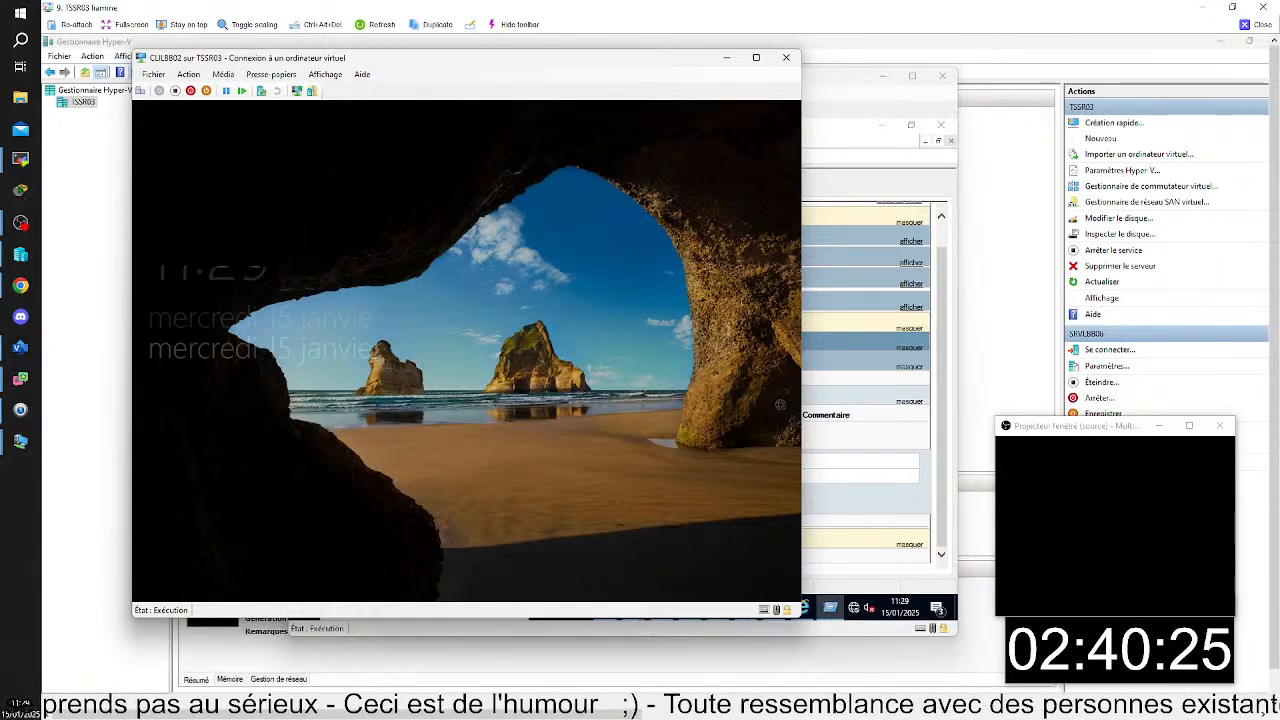
{"action": "left_click_drag", "start_coordinate": [313, 453], "coordinate": [331, 314]}
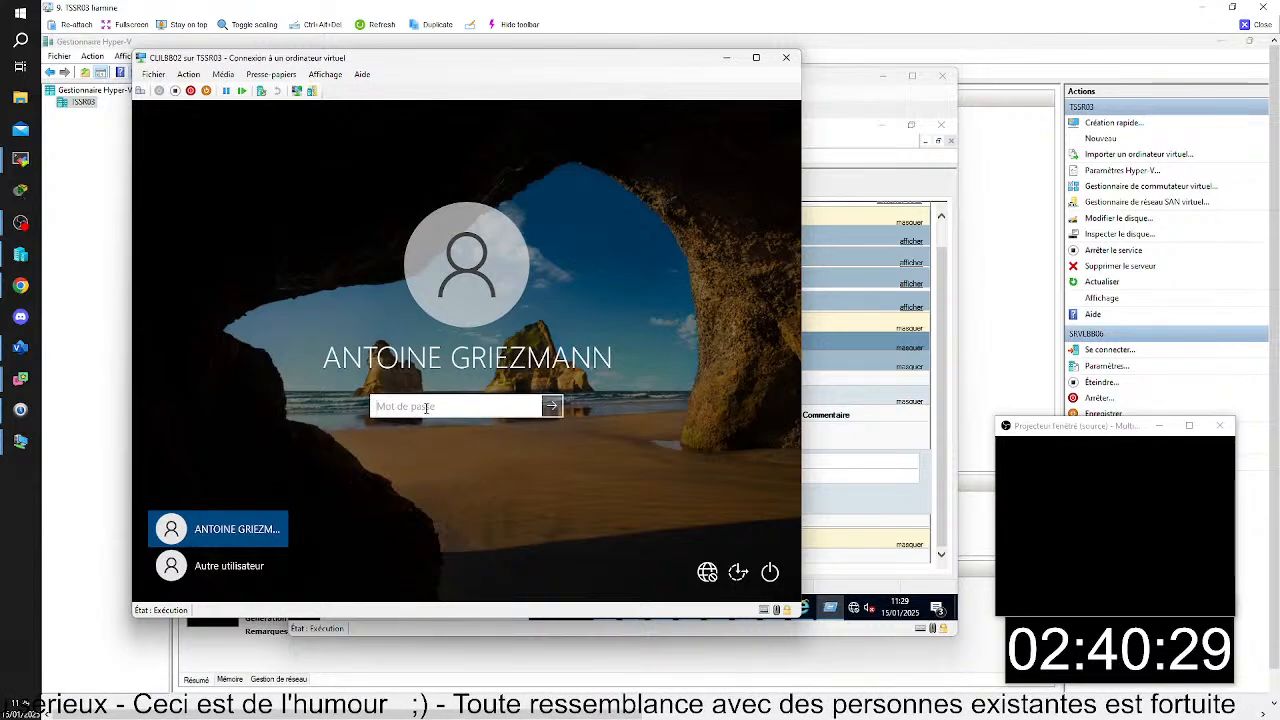
{"action": "type", "text": "••••••••"}
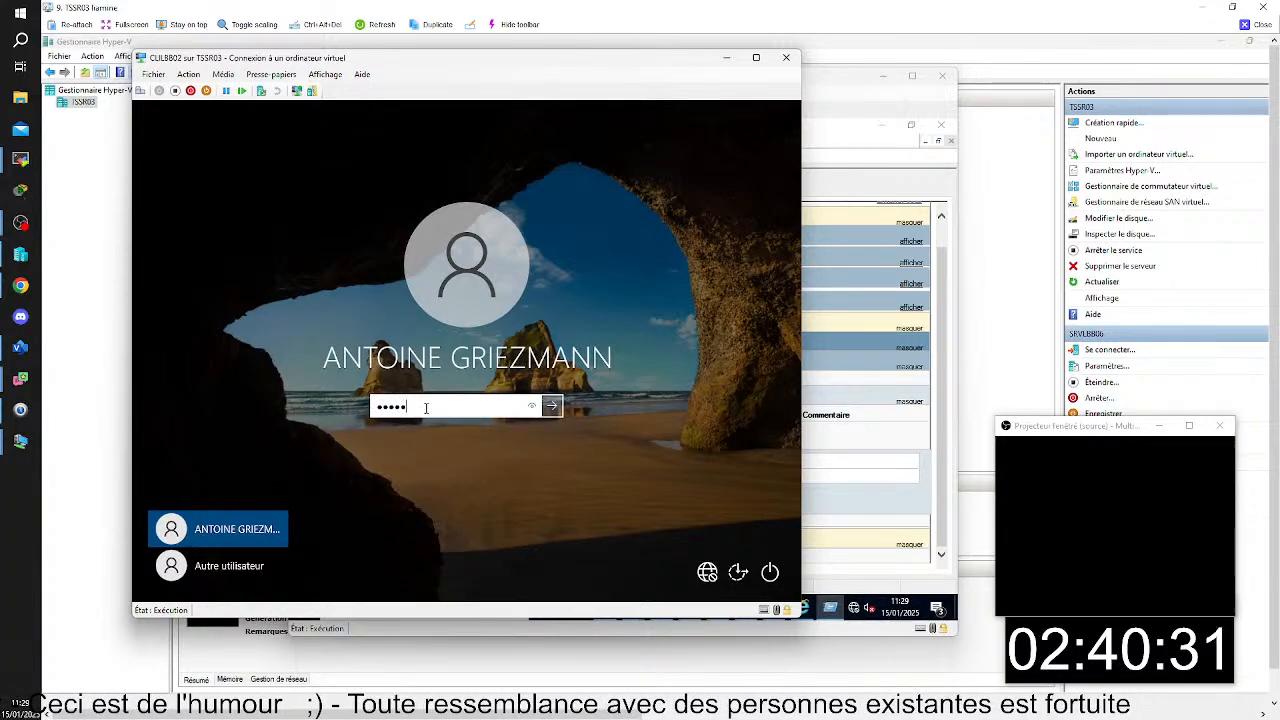
{"action": "key", "text": "Return"}
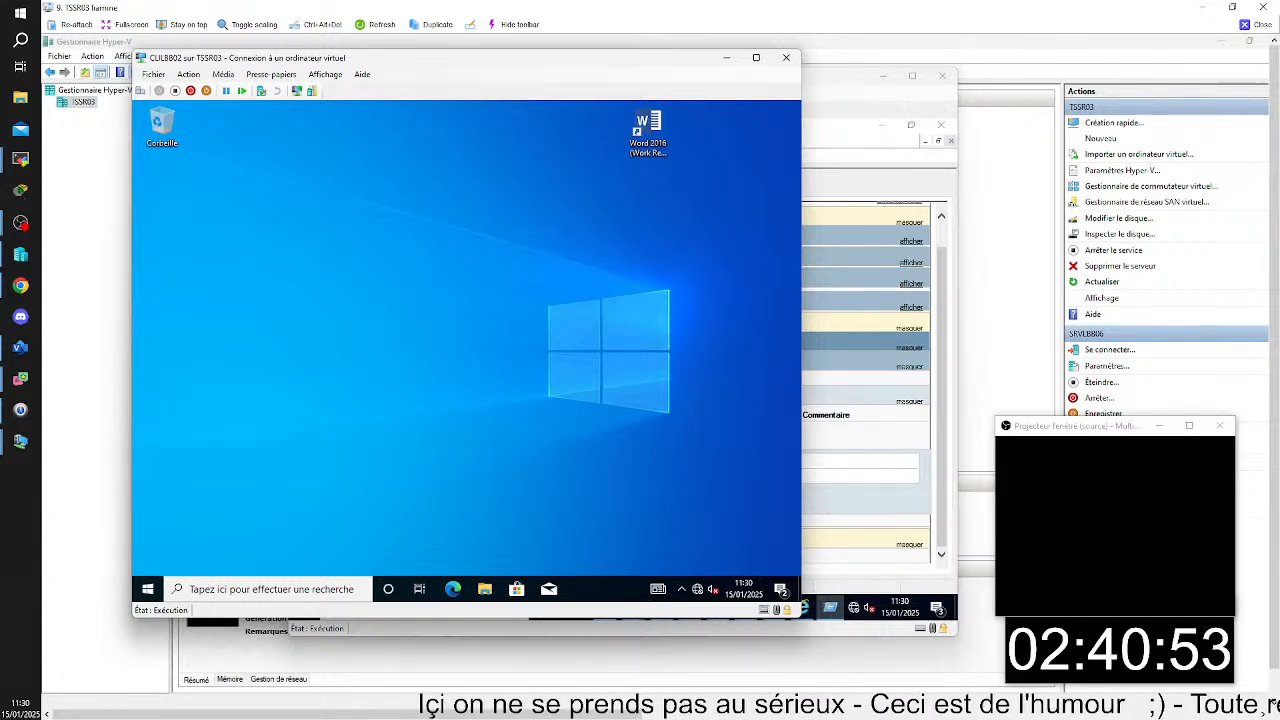
- Launch the Word 2016 (Work Resources) RemoteApp from the desktop and accept connecting despite the unknown publisher
{"action": "double_click", "coordinate": [663, 143]}
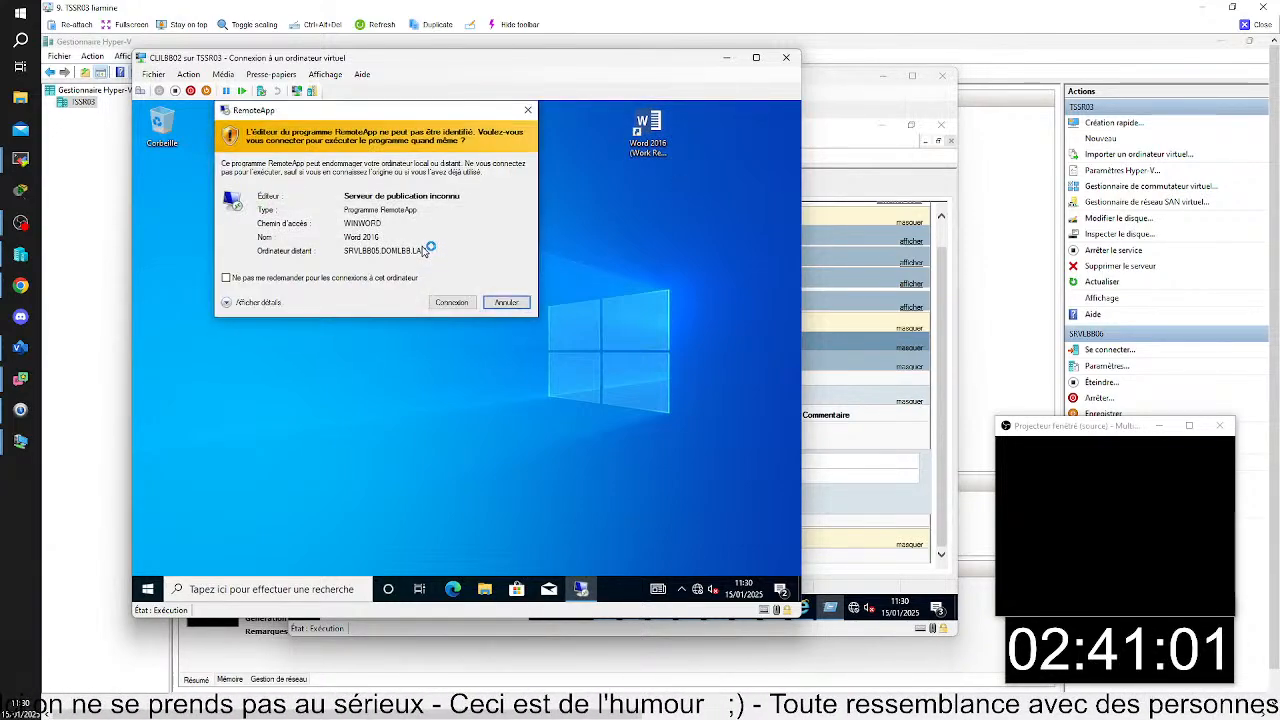
{"action": "left_click", "coordinate": [440, 302]}
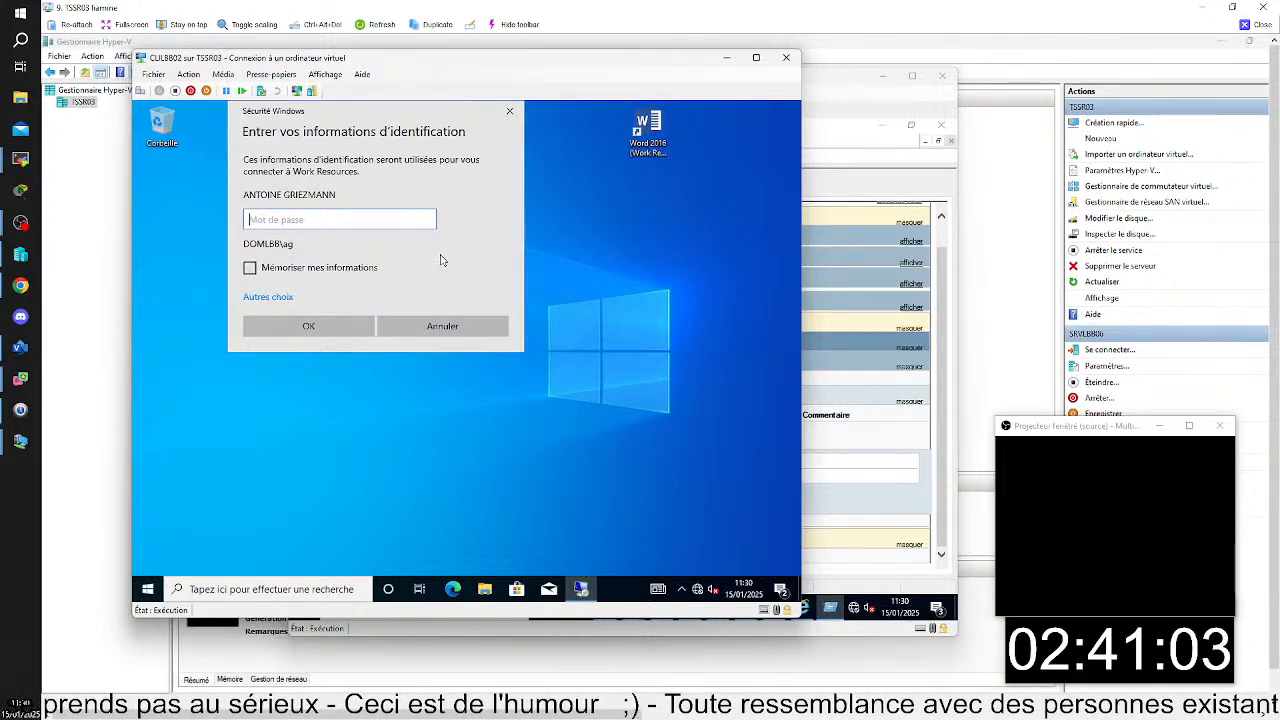
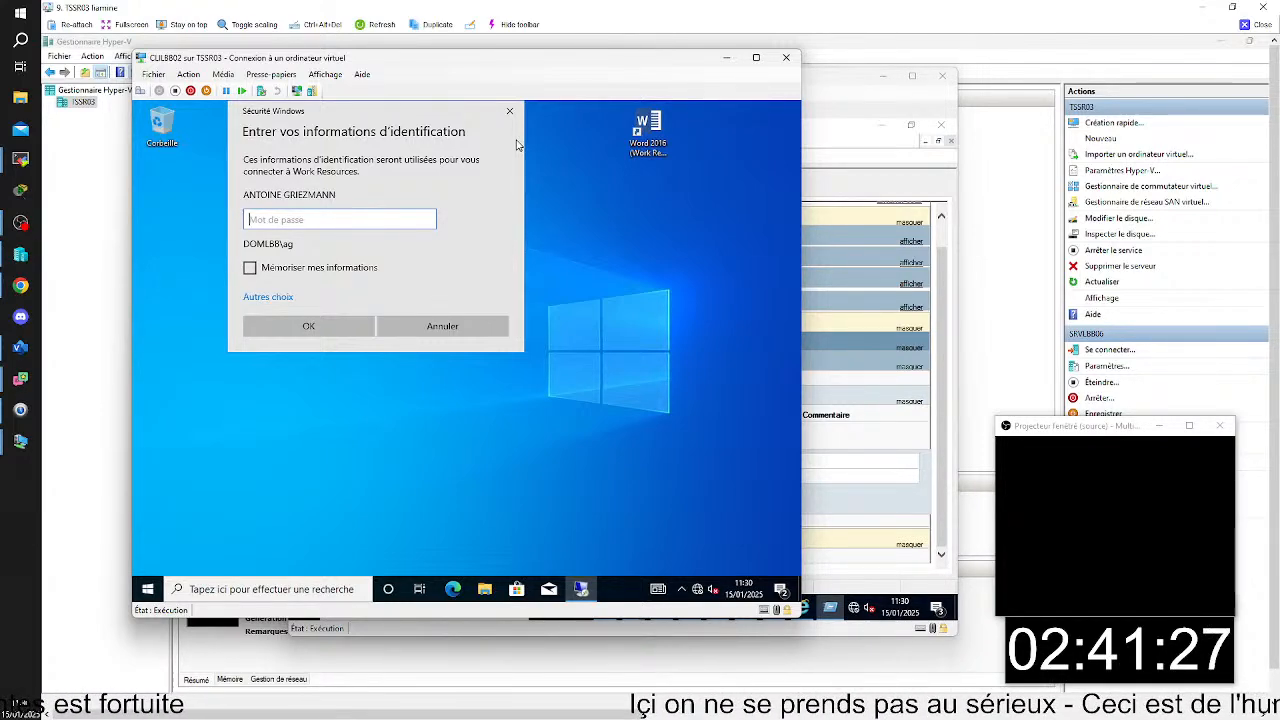
- Switch to the SRVLBB01 virtual machine and link the existing SSO group policy object to the DOMLBB.LAN domain
{"action": "left_click", "coordinate": [874, 618]}
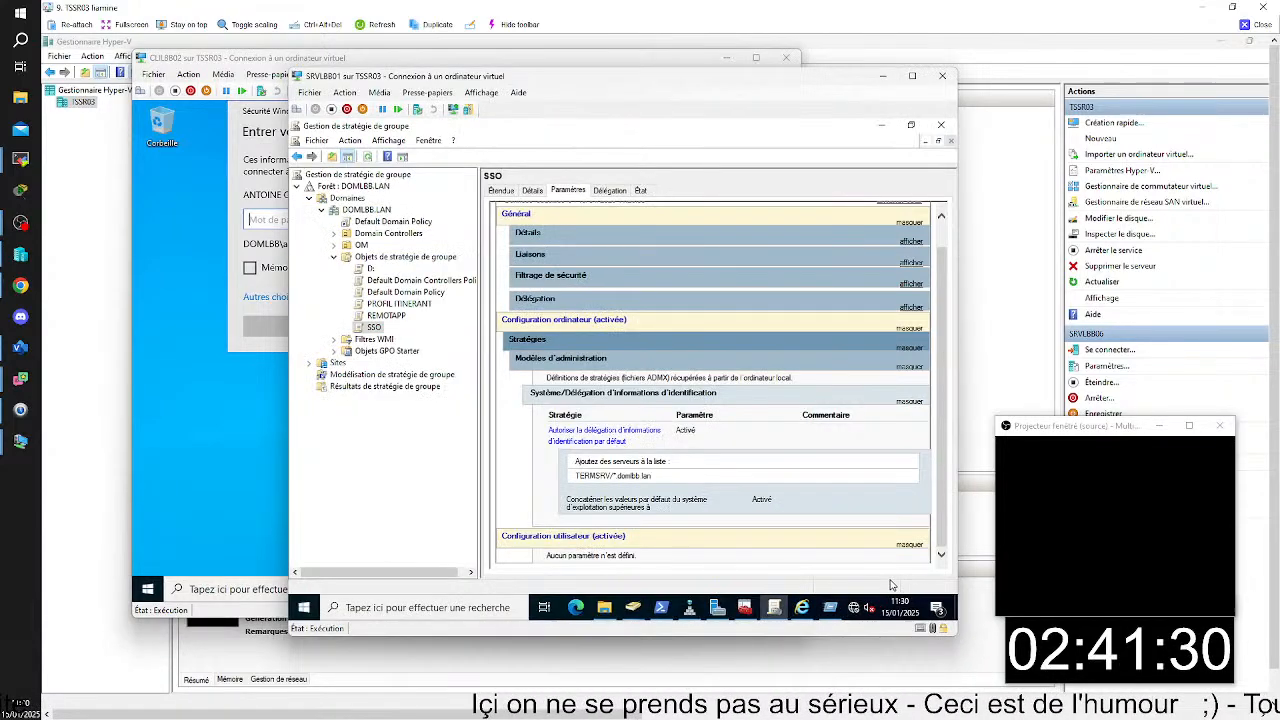
{"action": "right_click", "coordinate": [374, 330]}
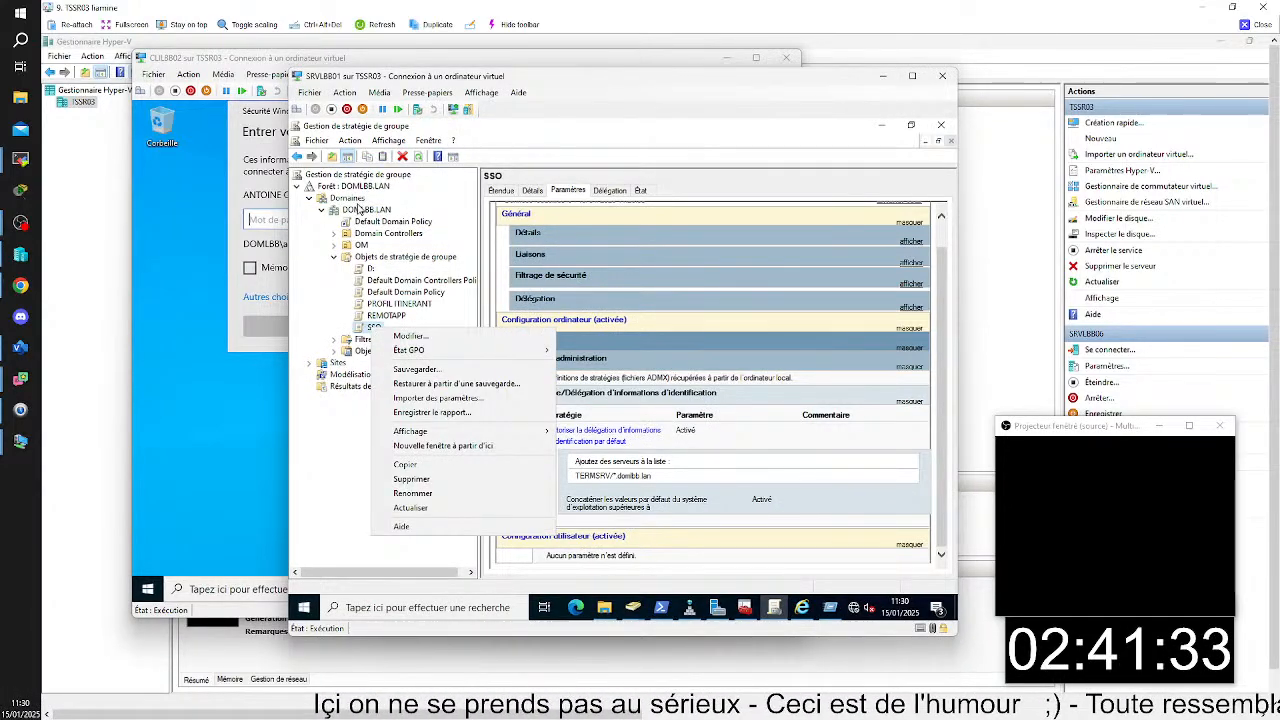
{"action": "left_click", "coordinate": [350, 200]}
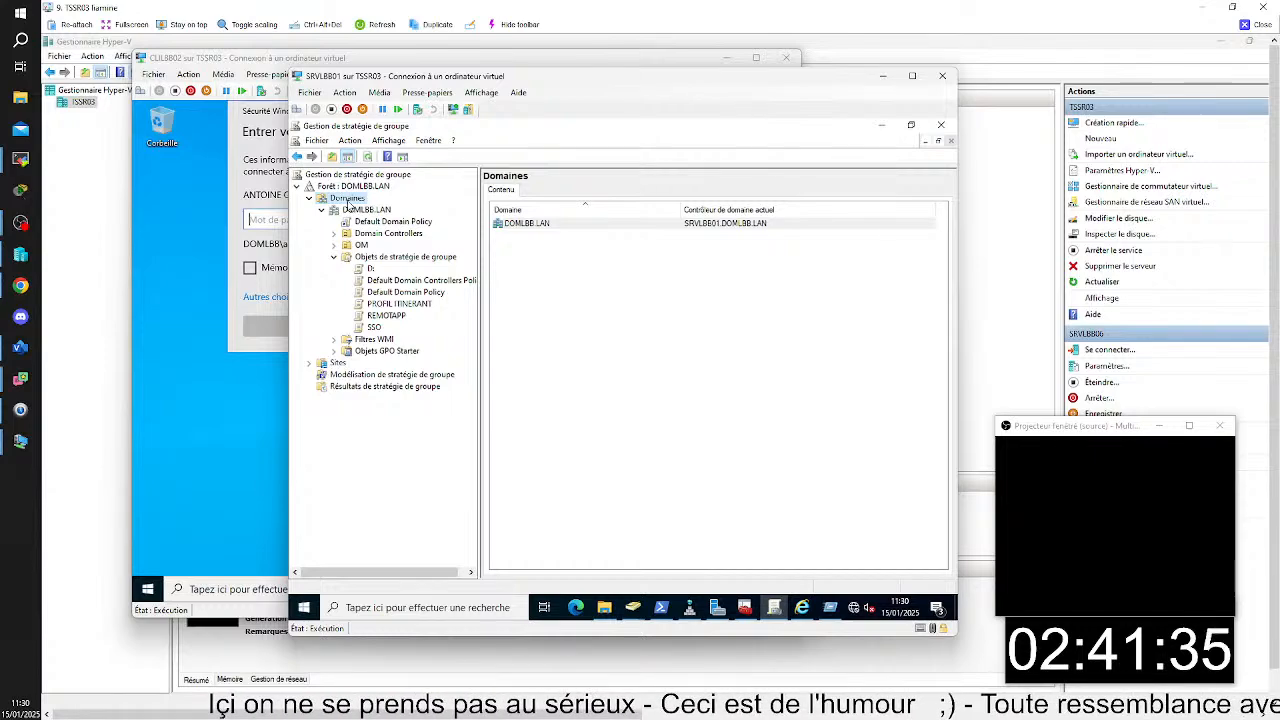
{"action": "left_click", "coordinate": [362, 210]}
{"action": "right_click", "coordinate": [362, 210]}
{"action": "left_click", "coordinate": [380, 230]}
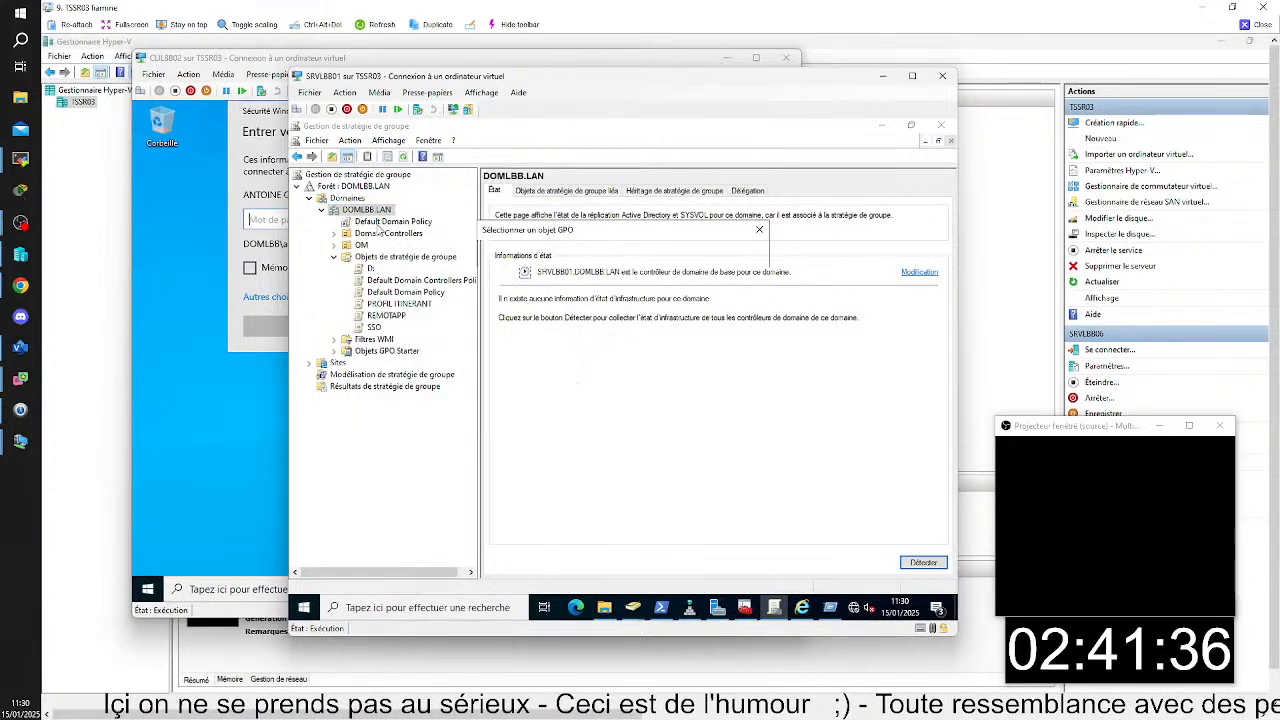
{"action": "left_click", "coordinate": [517, 379]}
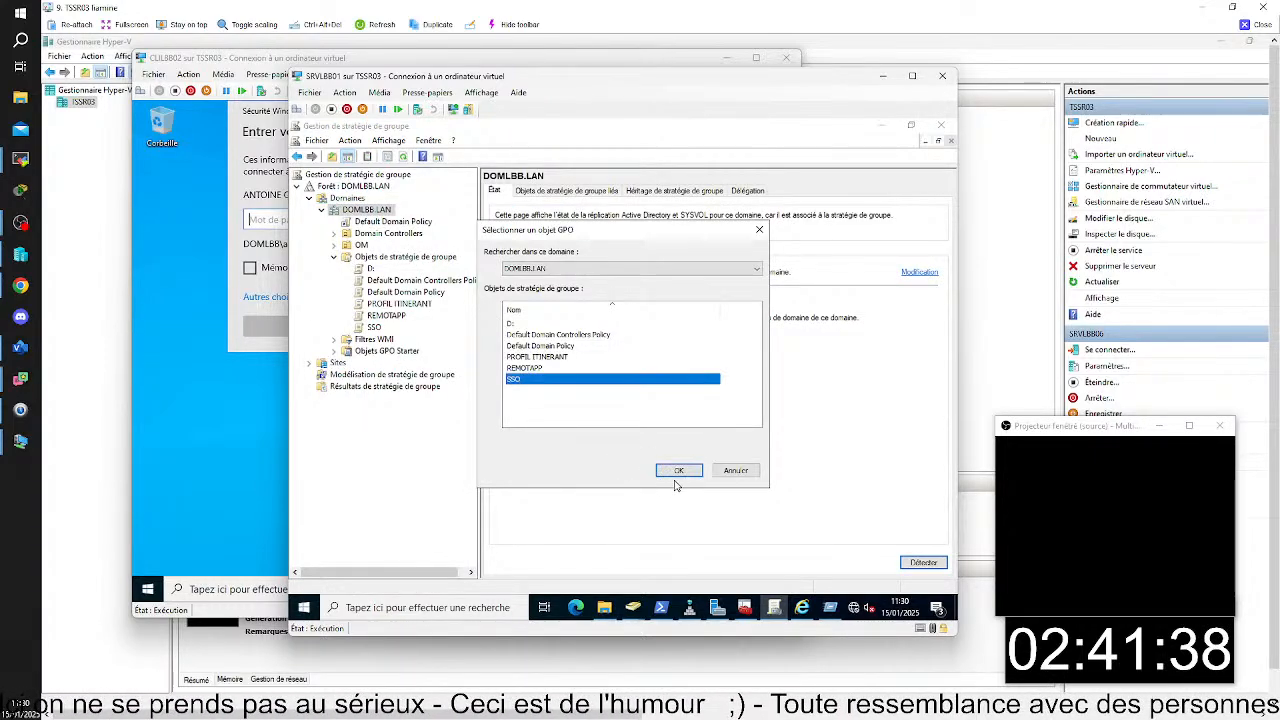
{"action": "left_click", "coordinate": [677, 472]}
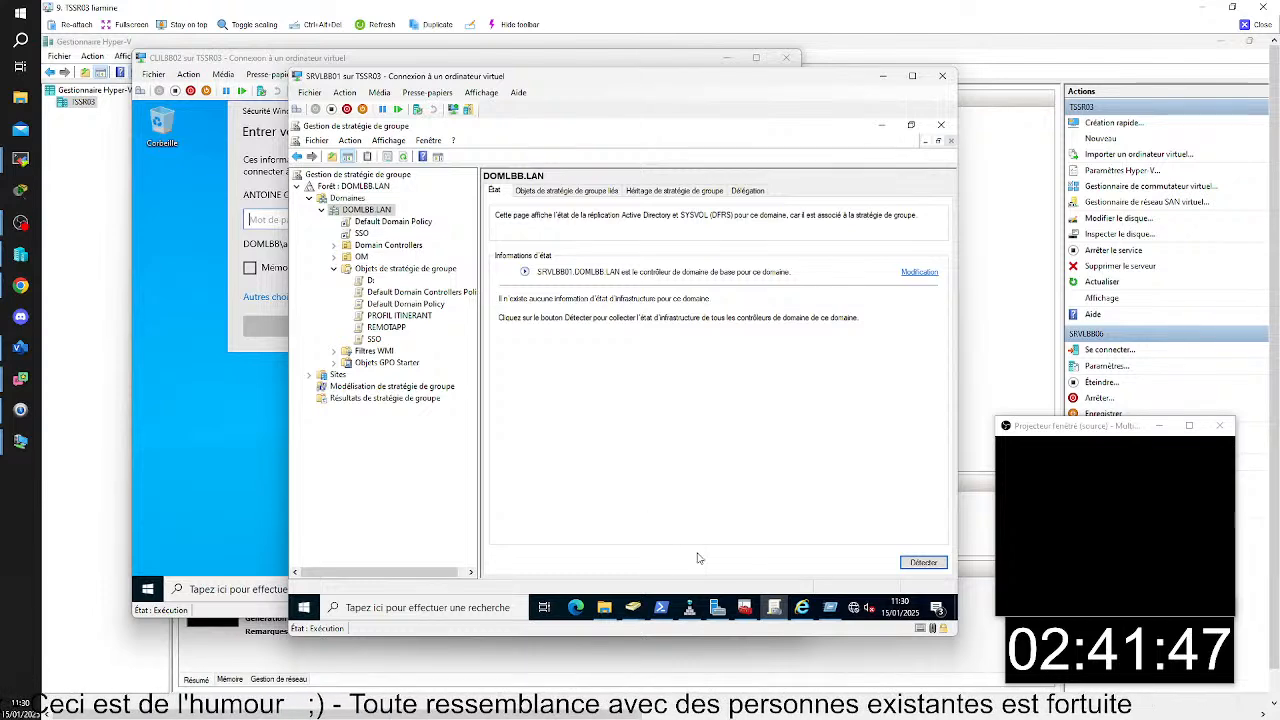
- Return to CLILBB02 and open Command Prompt as administrator, authorising it with the domain administrator account's name and password
{"action": "mouse_move", "coordinate": [802, 607]}
{"action": "left_click", "coordinate": [780, 645]}
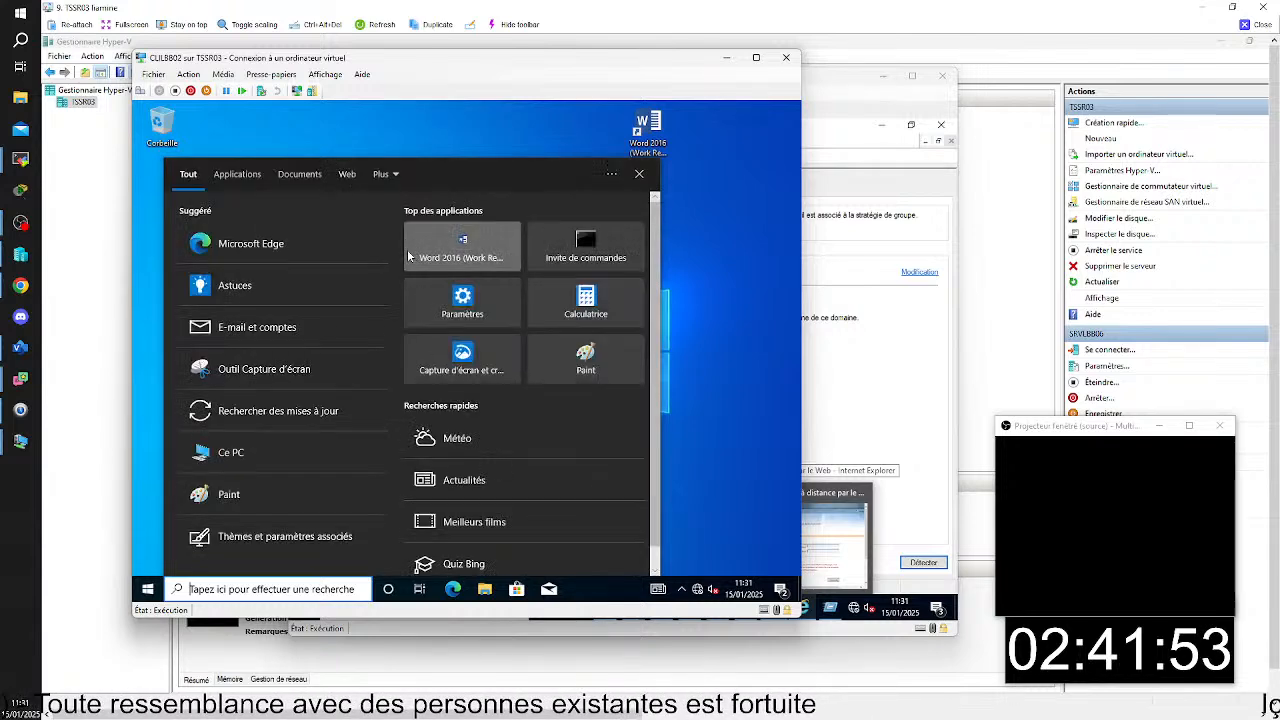
{"action": "right_click", "coordinate": [588, 250]}
{"action": "left_click", "coordinate": [540, 263]}
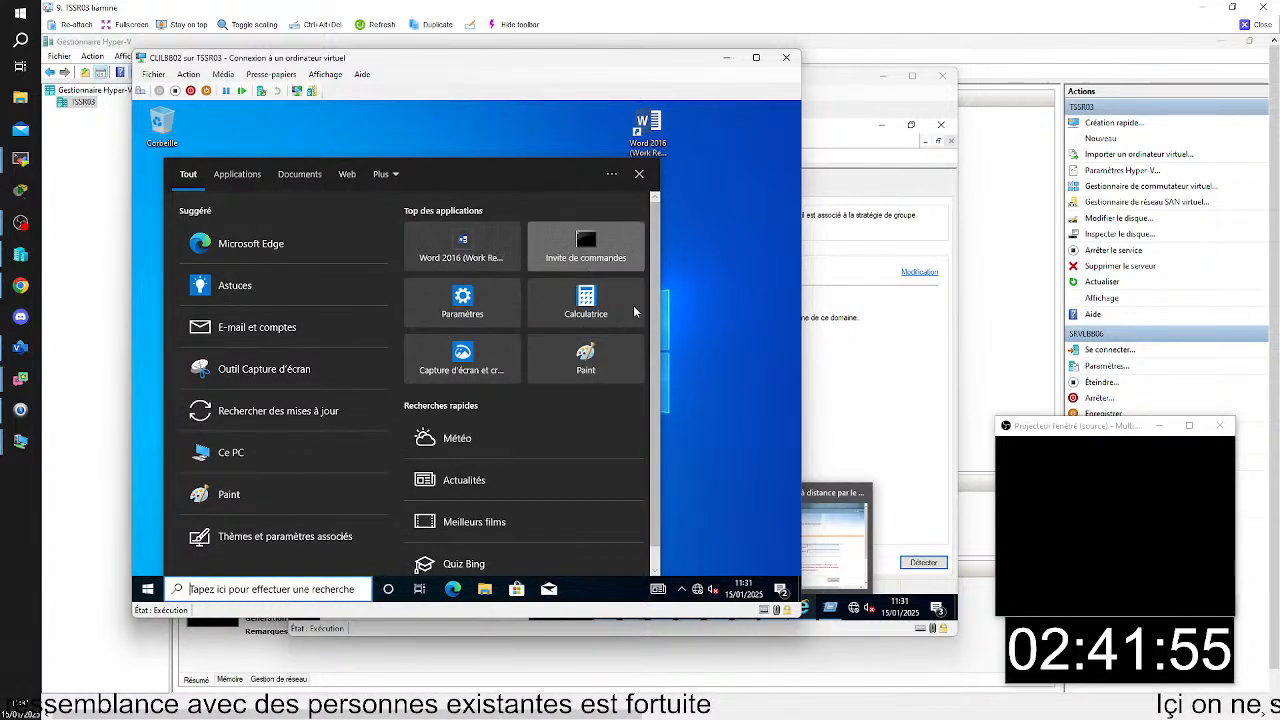
{"action": "type", "text": "admini"}
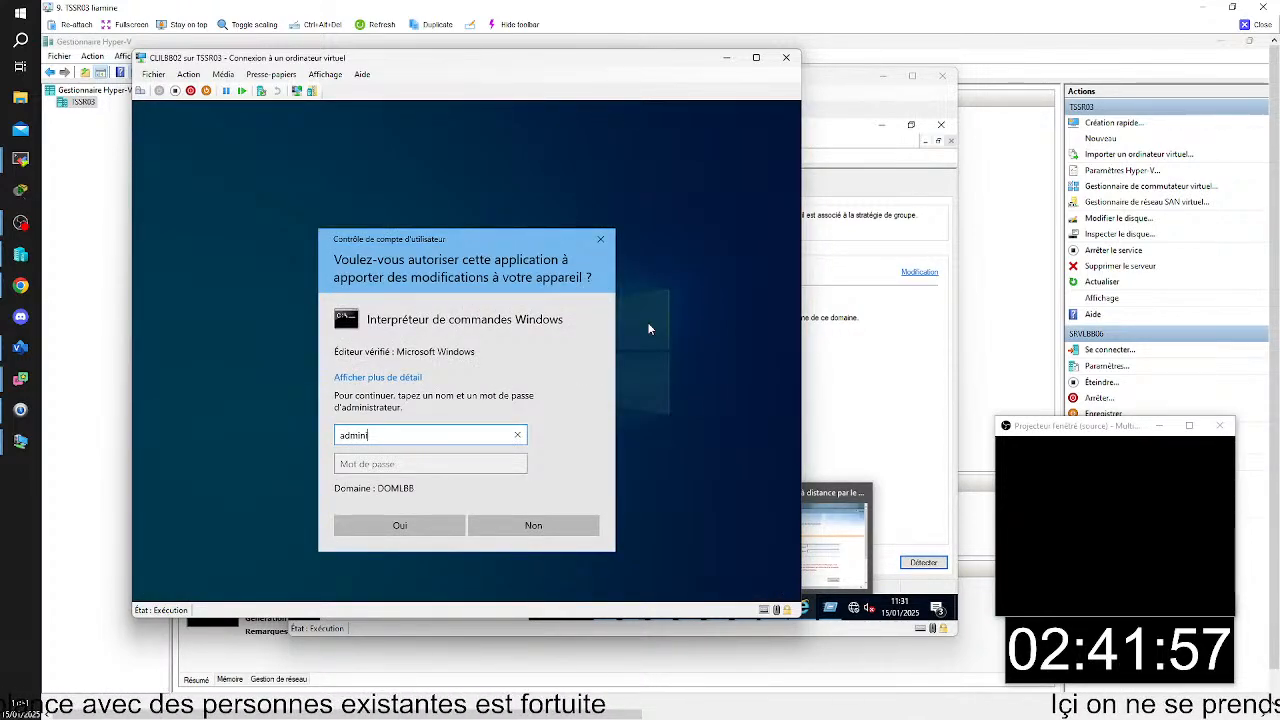
{"action": "key", "text": "BackSpace"}
{"action": "key", "text": "BackSpace"}
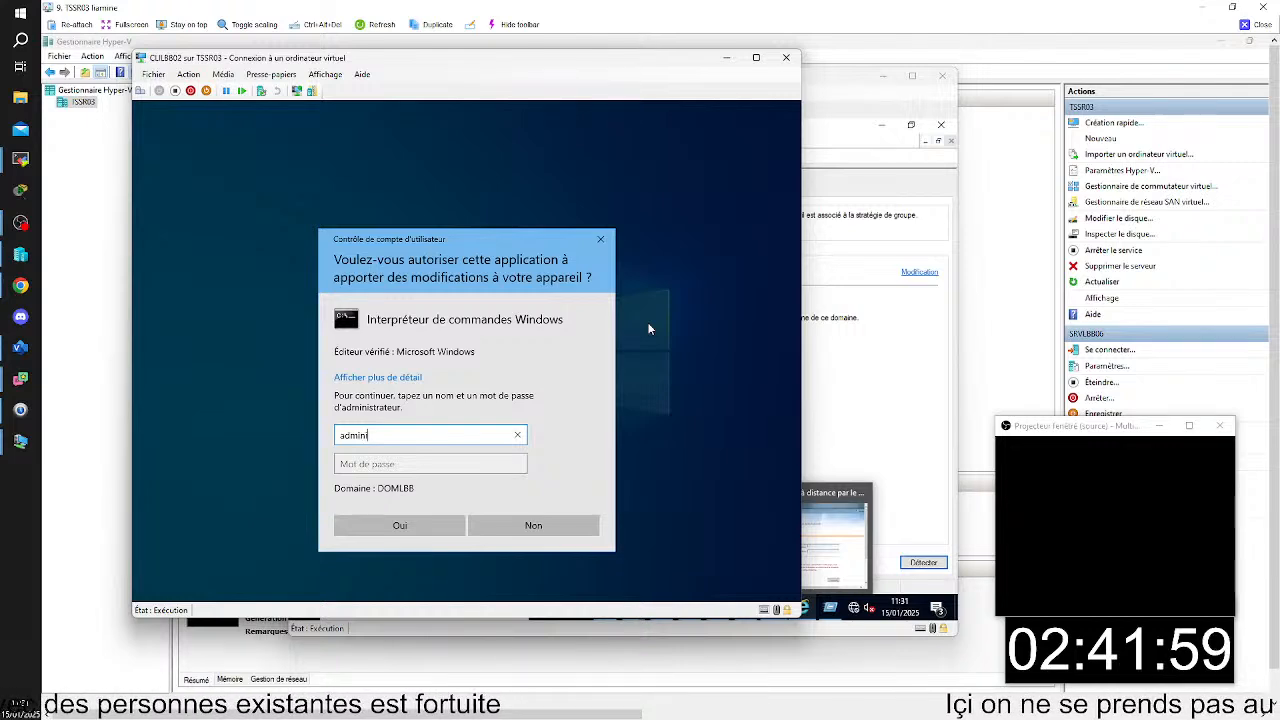
{"action": "type", "text": "strateur"}
{"action": "key", "text": "Tab"}
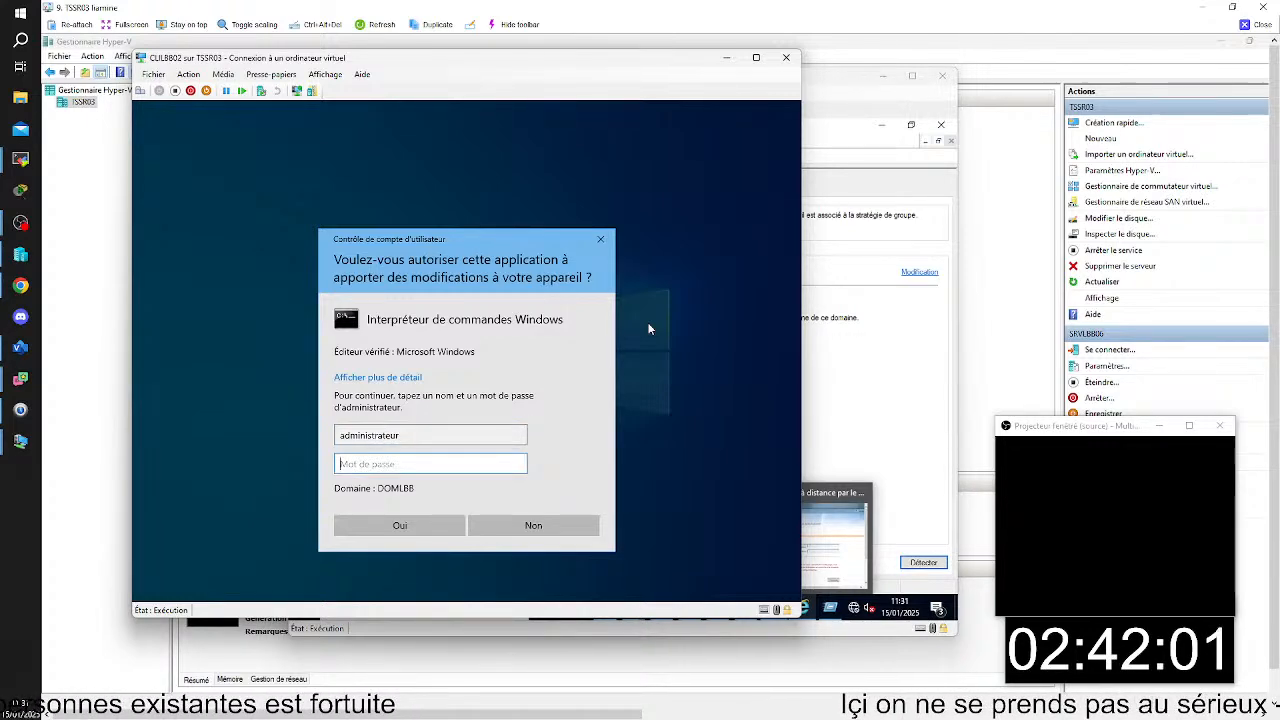
{"action": "type", "text": "*****"}
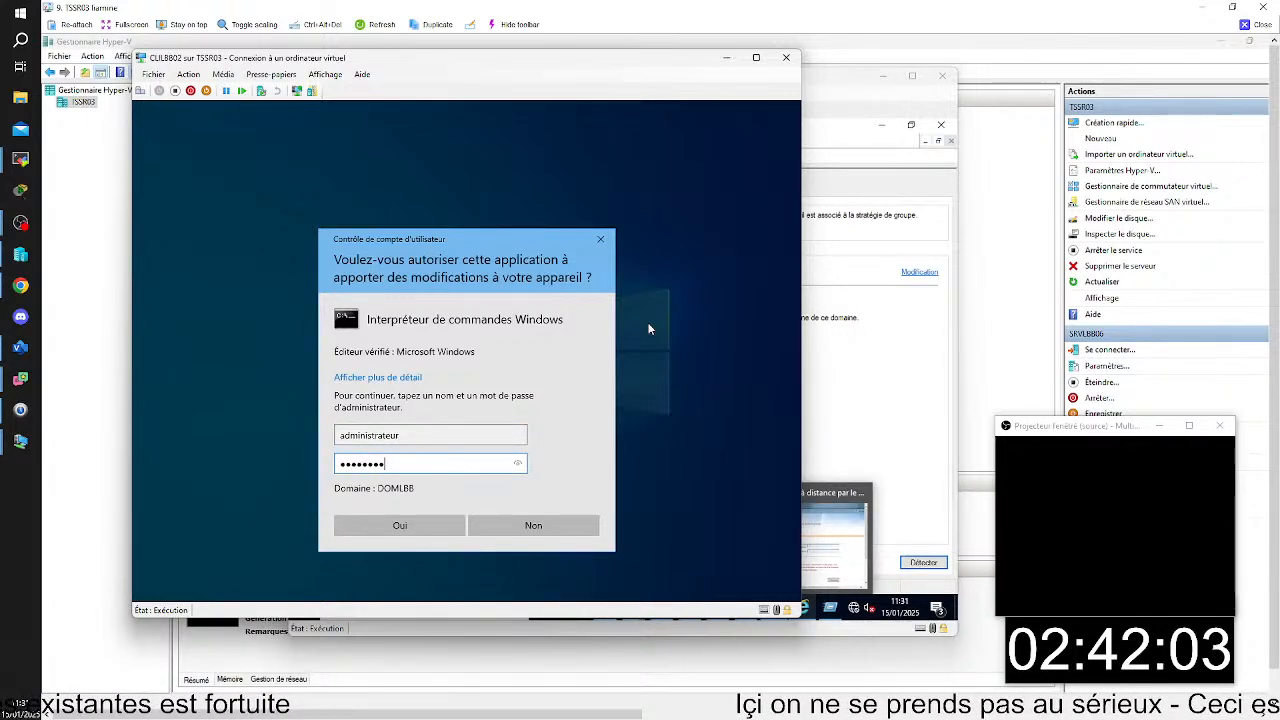
{"action": "key", "text": "Return"}
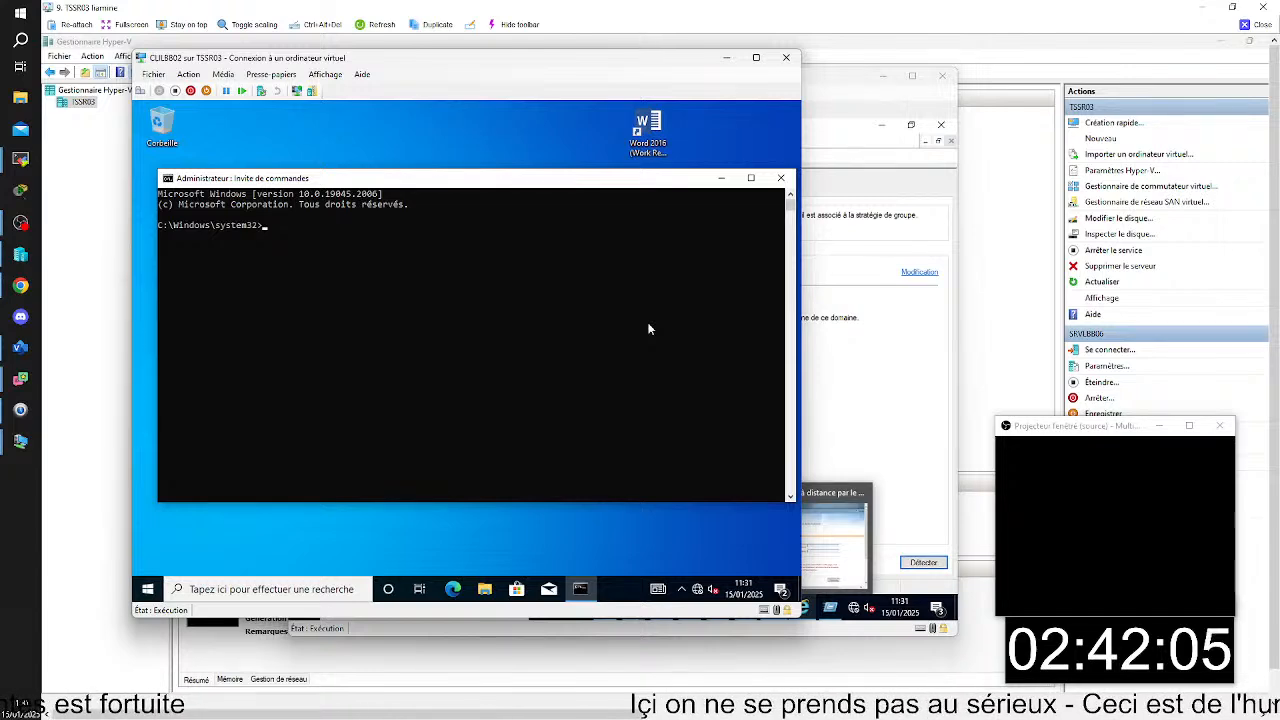
- Force a group policy update on CLILBB02 with gpupdate /force
{"action": "type", "text": "gpupd"}
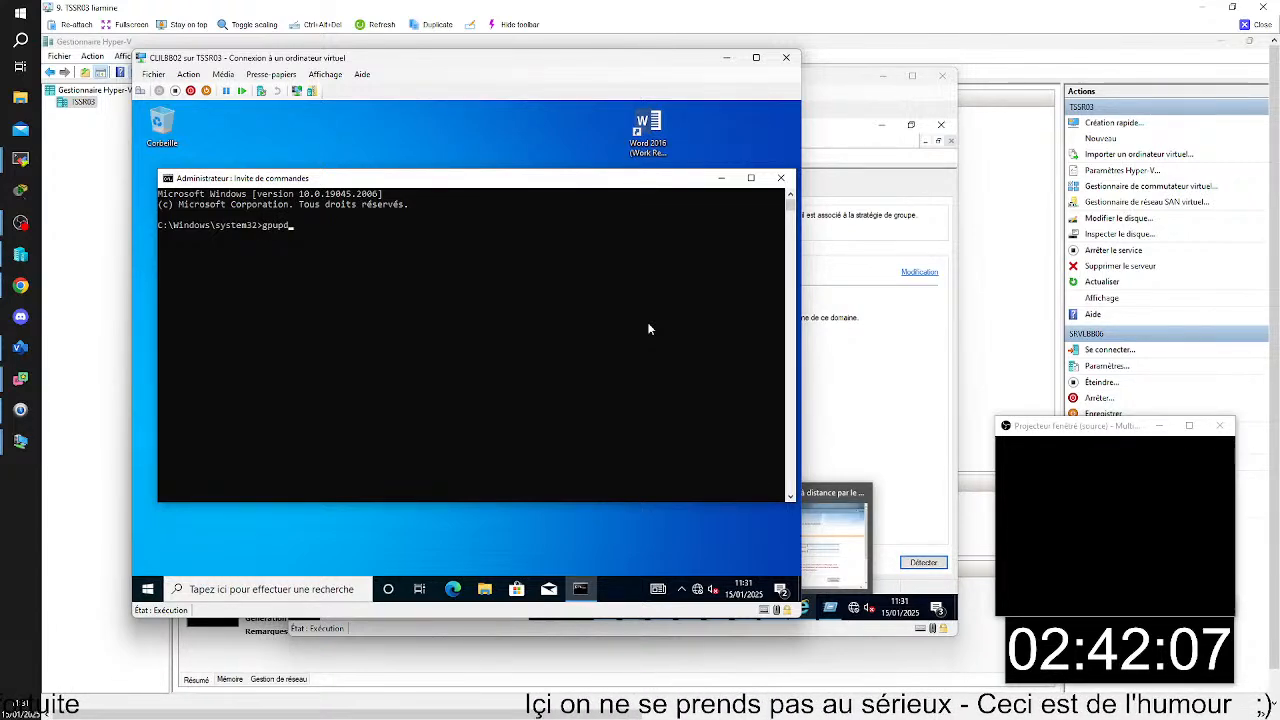
{"action": "type", "text": "ate /for"}
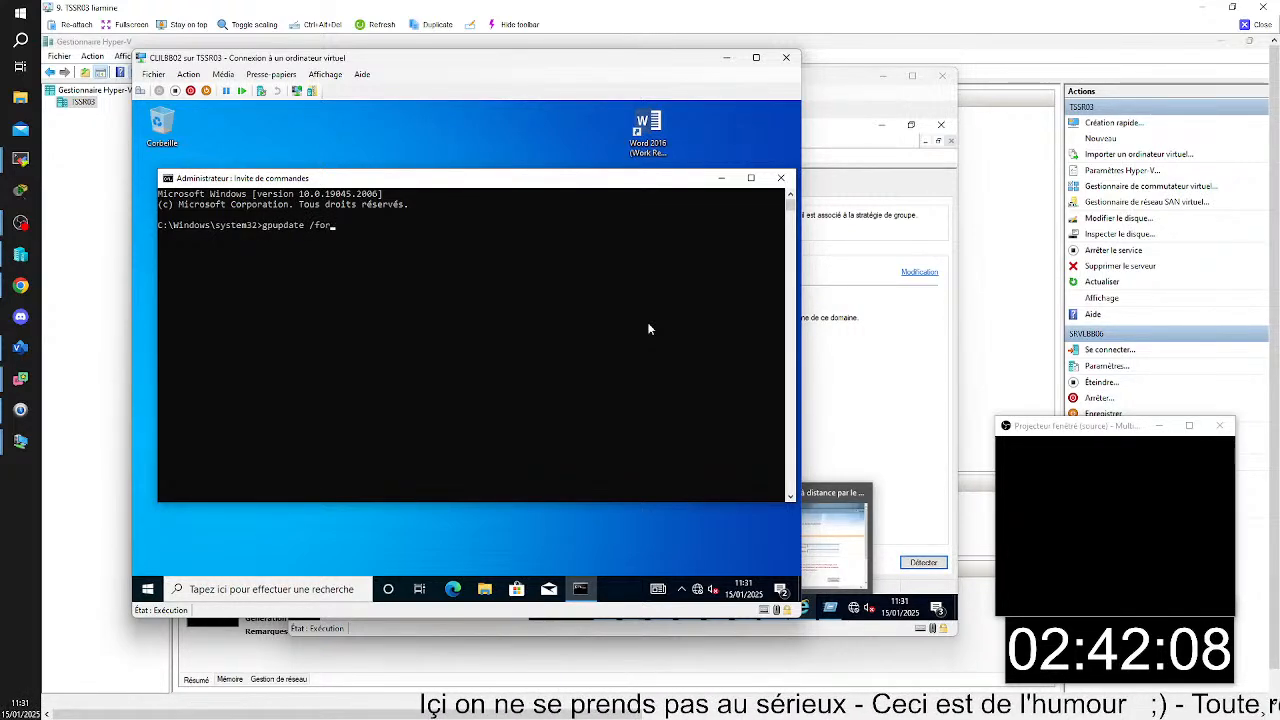
{"action": "type", "text": "ce"}
{"action": "key", "text": "Return"}
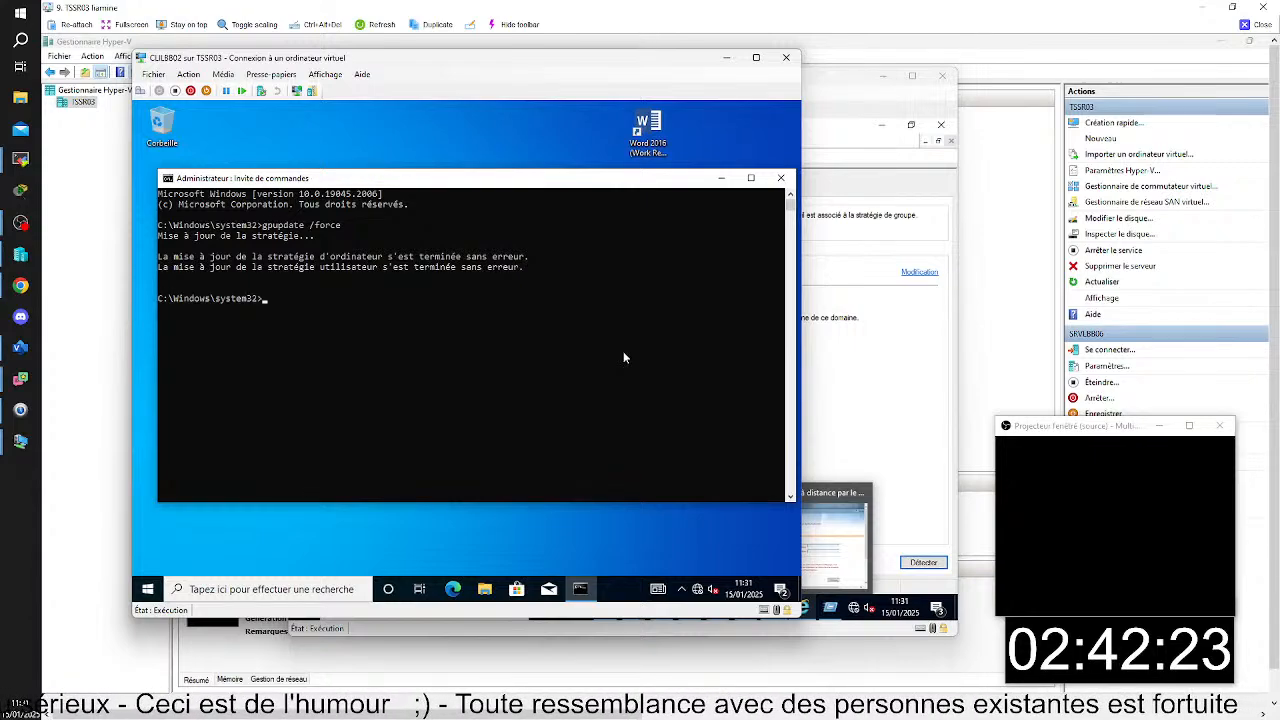
- Restart the CLILBB02 virtual machine from within Windows
{"action": "left_click", "coordinate": [156, 580]}
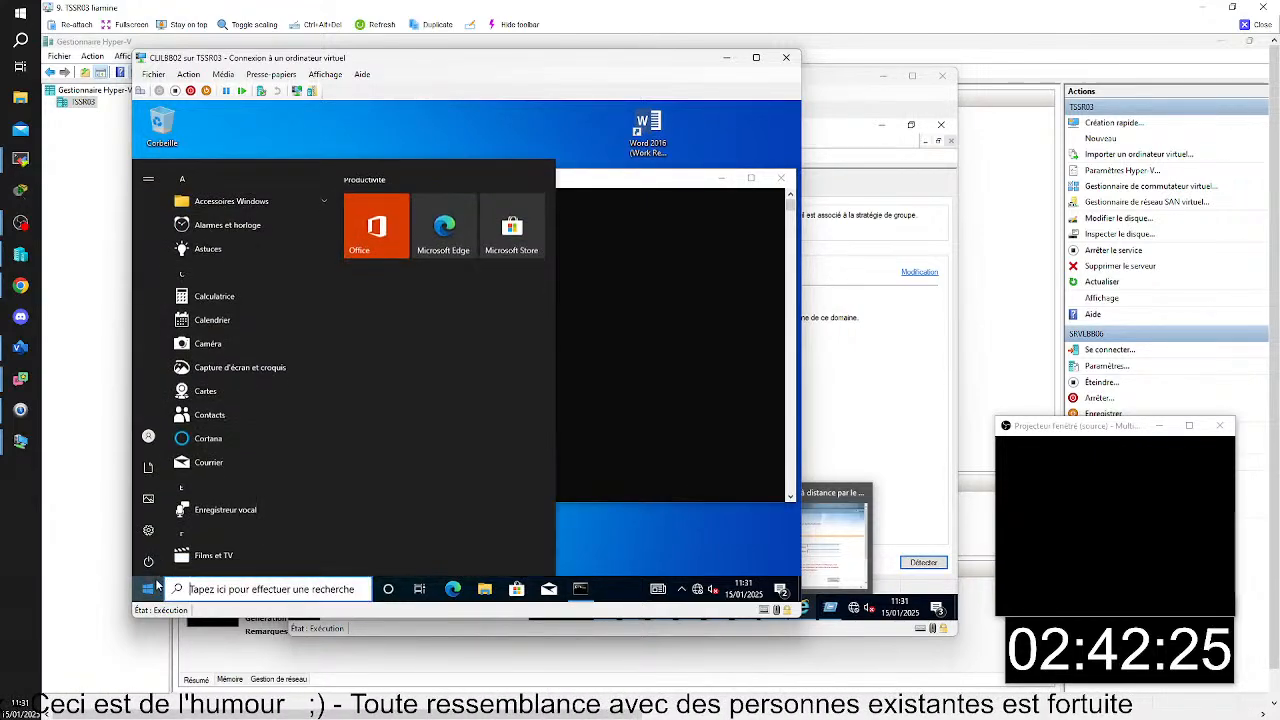
{"action": "left_click", "coordinate": [147, 563]}
{"action": "left_click", "coordinate": [162, 532]}
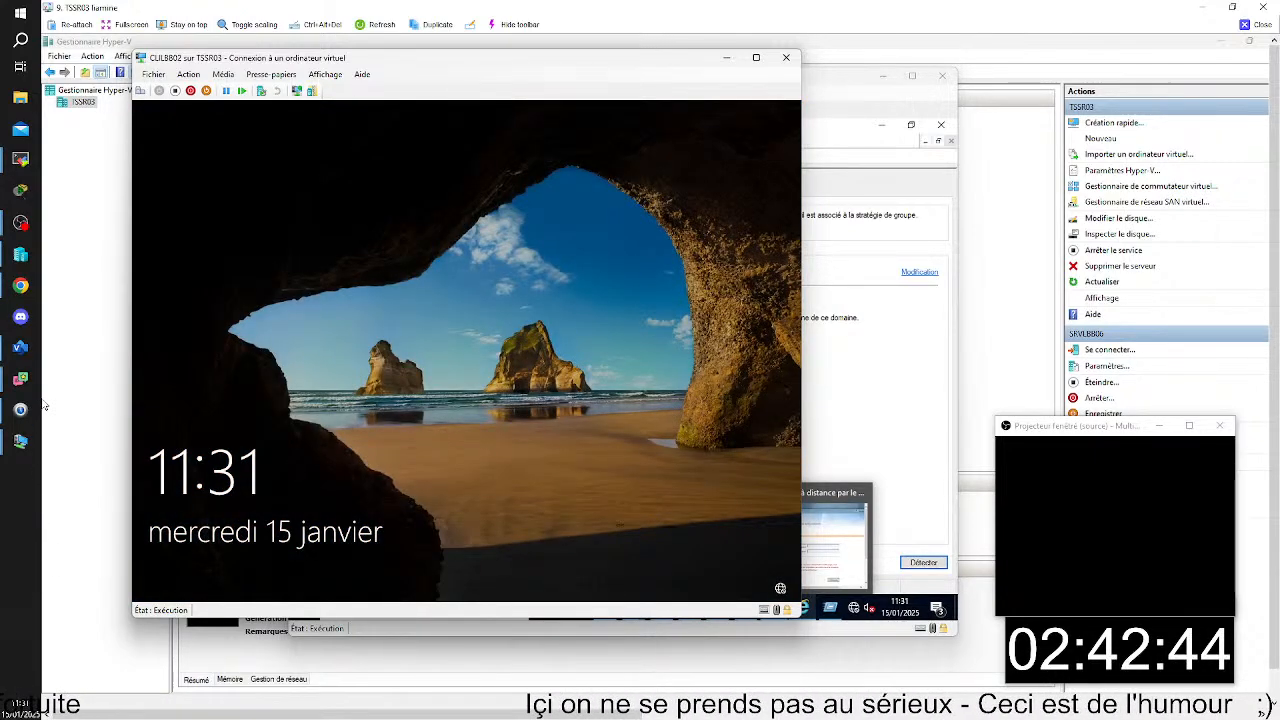
- Dismiss the lock screen and sign back in to the preselected domain account with its password
{"action": "left_click_drag", "start_coordinate": [289, 512], "coordinate": [493, 121]}
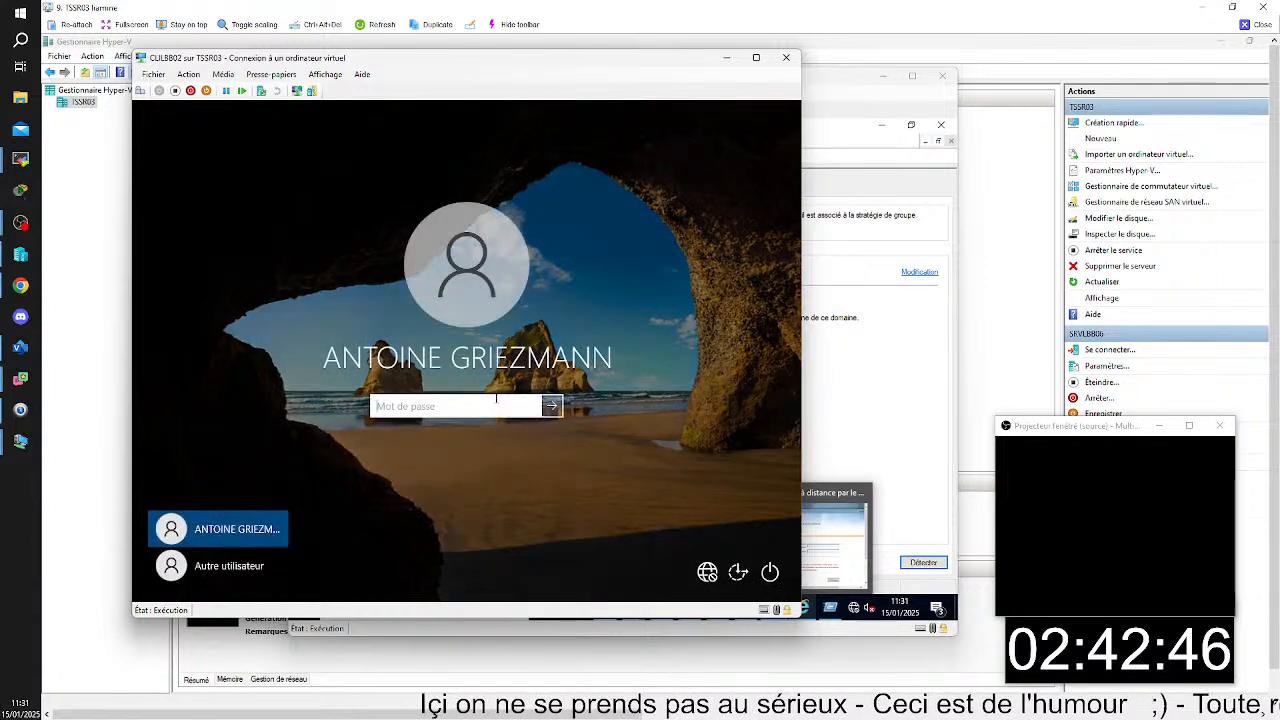
{"action": "type", "text": "•••••"}
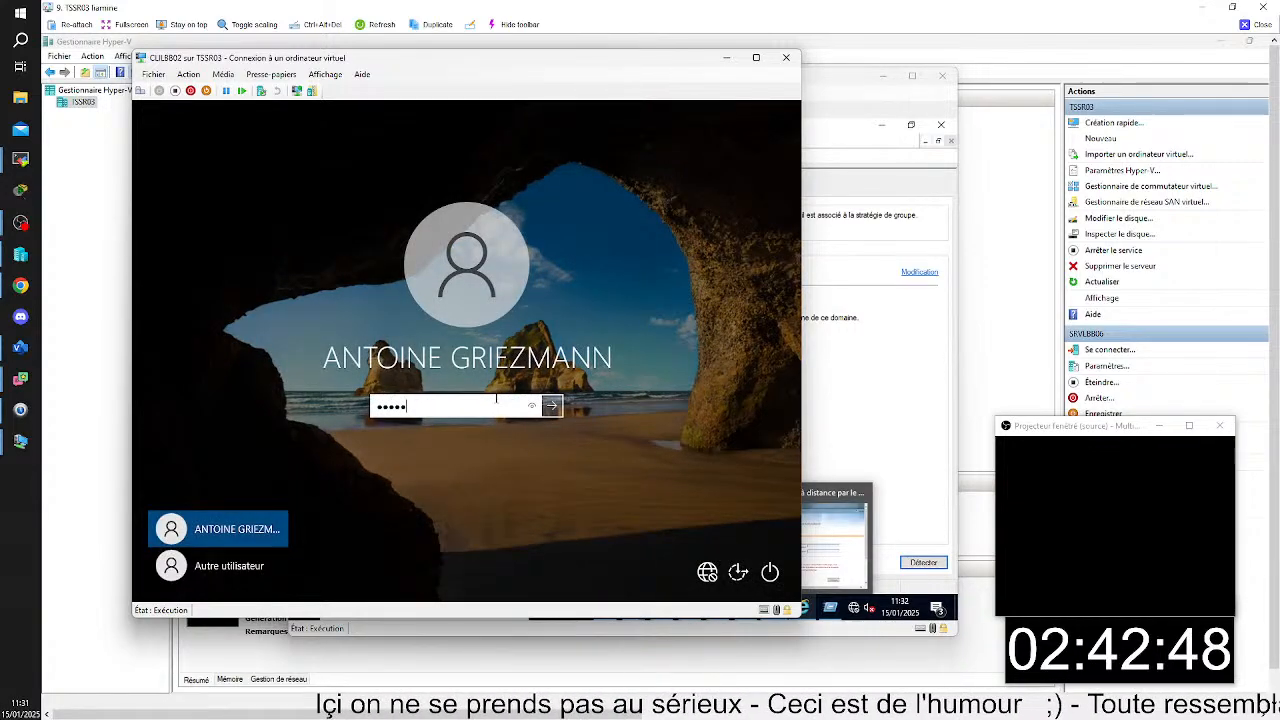
{"action": "key", "text": "Return"}
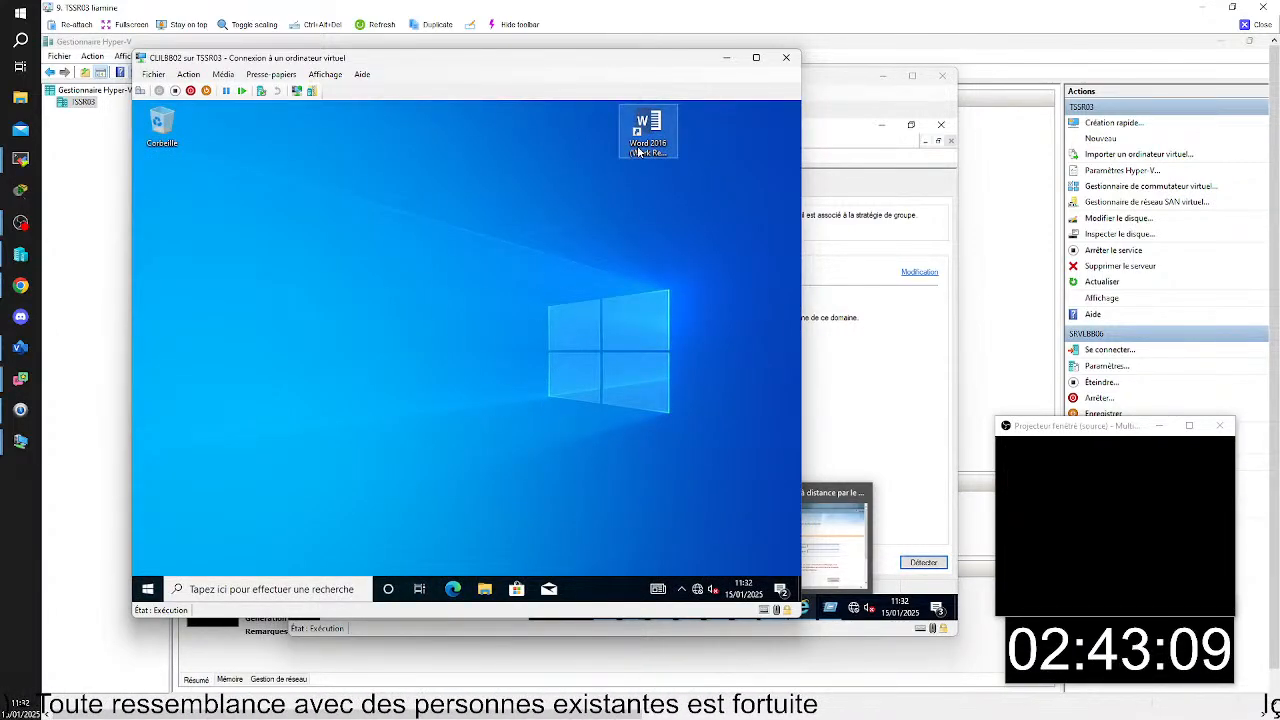
- Test the Word 2016 RemoteApp from its desktop shortcut, accept the unknown publisher, and cancel the credential request
{"action": "left_click", "coordinate": [656, 151]}
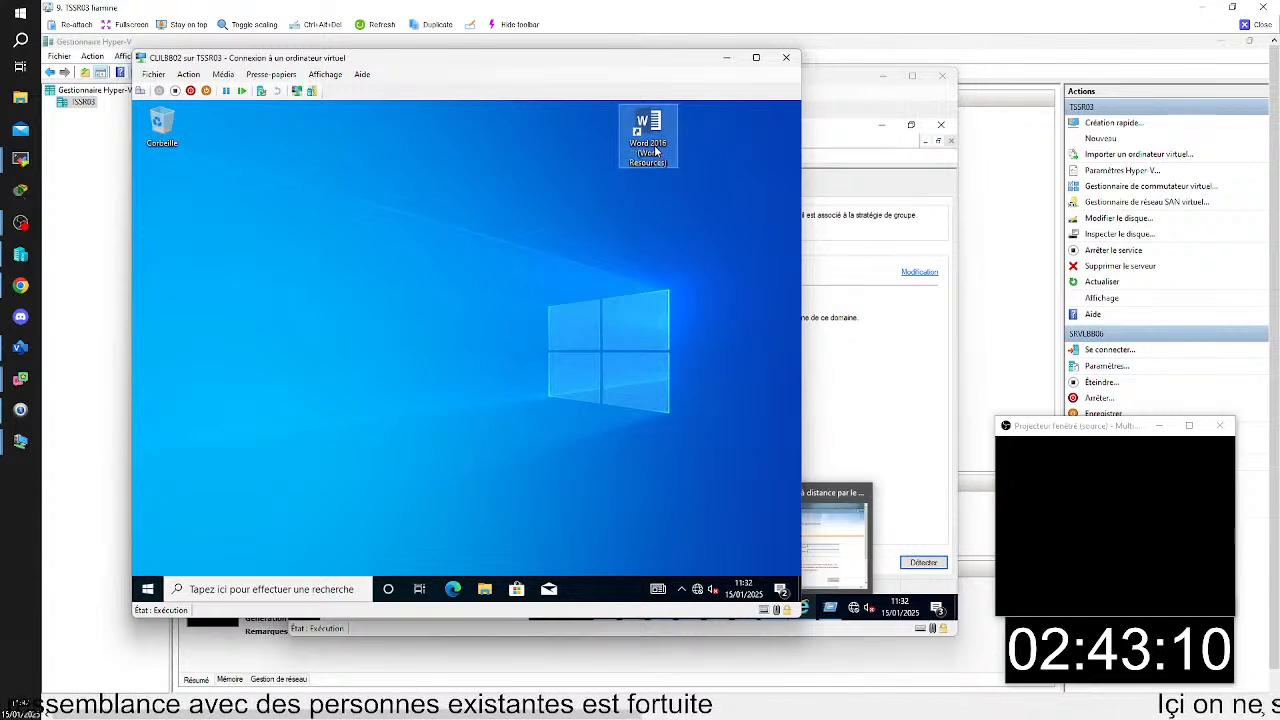
{"action": "double_click", "coordinate": [656, 151]}
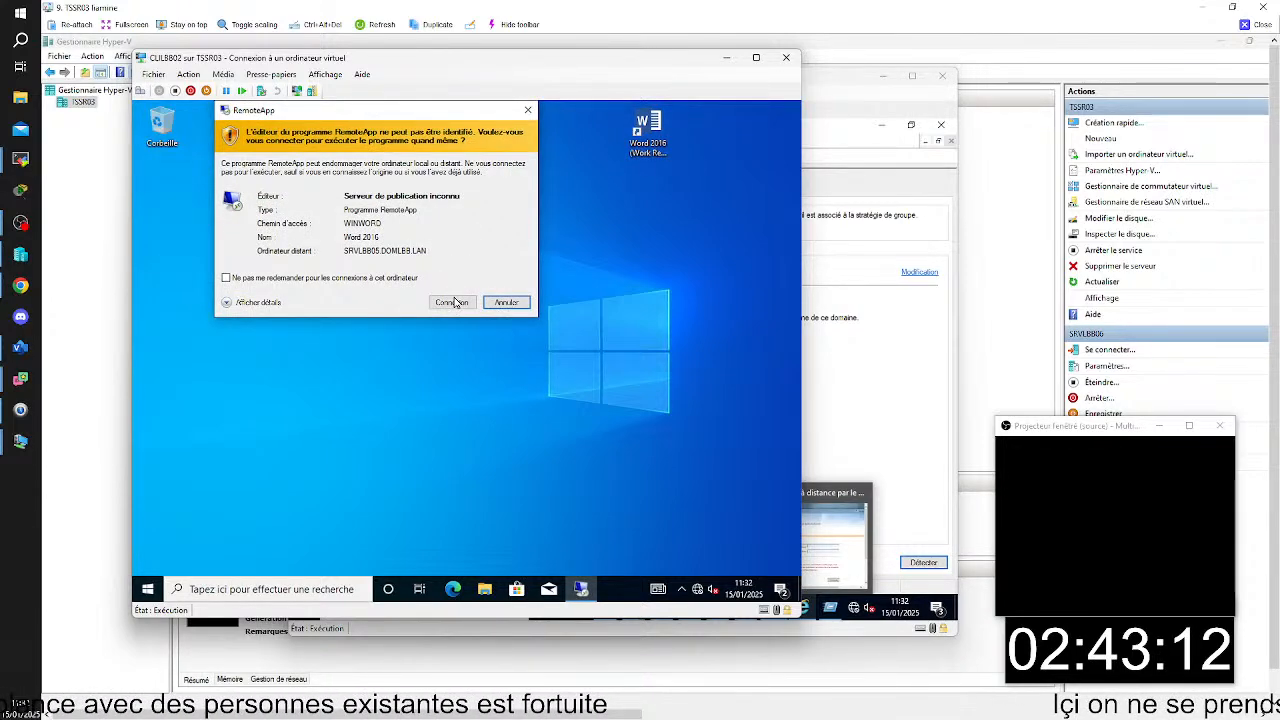
{"action": "left_click", "coordinate": [453, 302]}
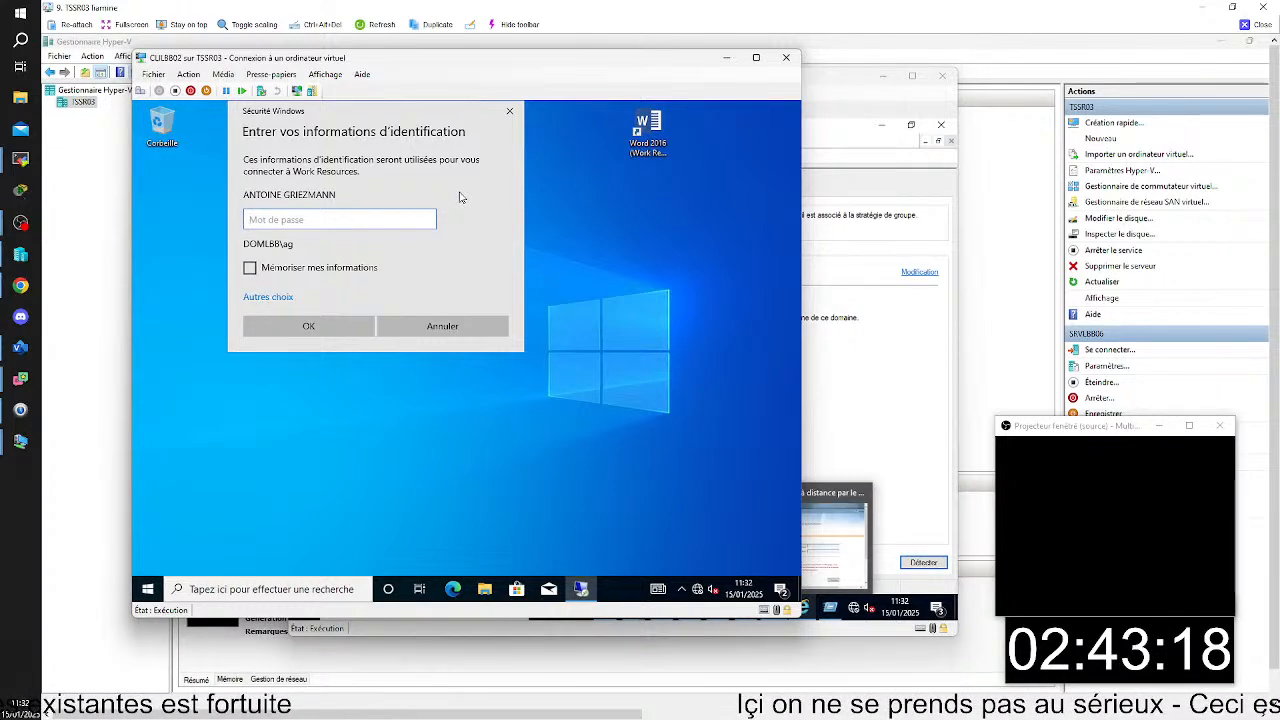
{"action": "left_click", "coordinate": [433, 325]}
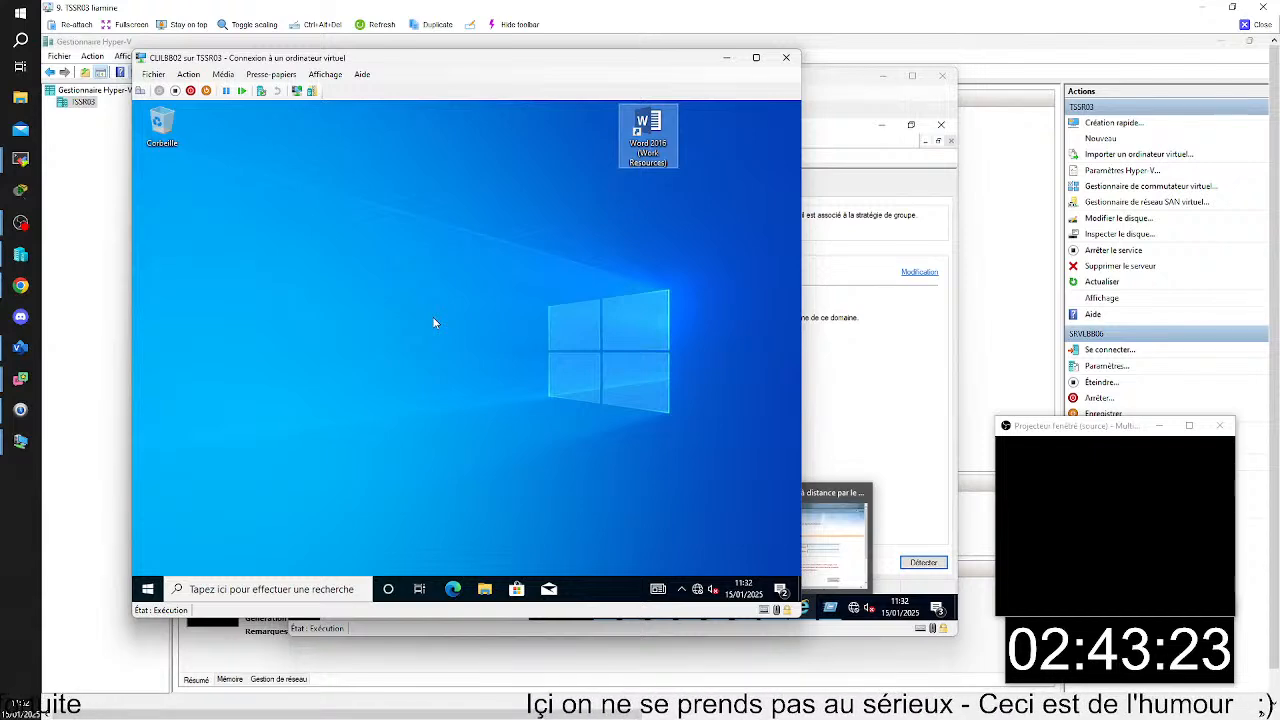
- Test Word 2016 from the Work Resources (RADC) program folder, accept the connection, and dismiss the credential request
{"action": "left_click", "coordinate": [147, 589]}
{"action": "scroll", "coordinate": [205, 518], "scroll_direction": "down", "scroll_amount": 10}
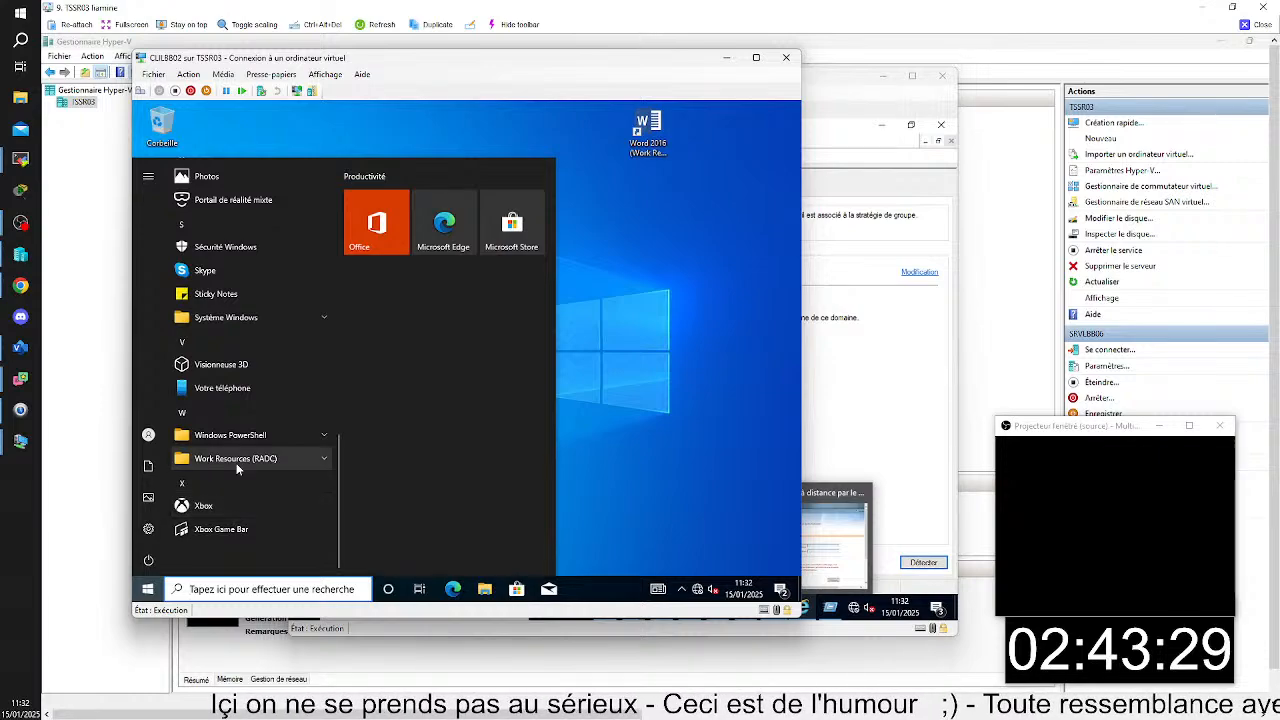
{"action": "left_click", "coordinate": [236, 459]}
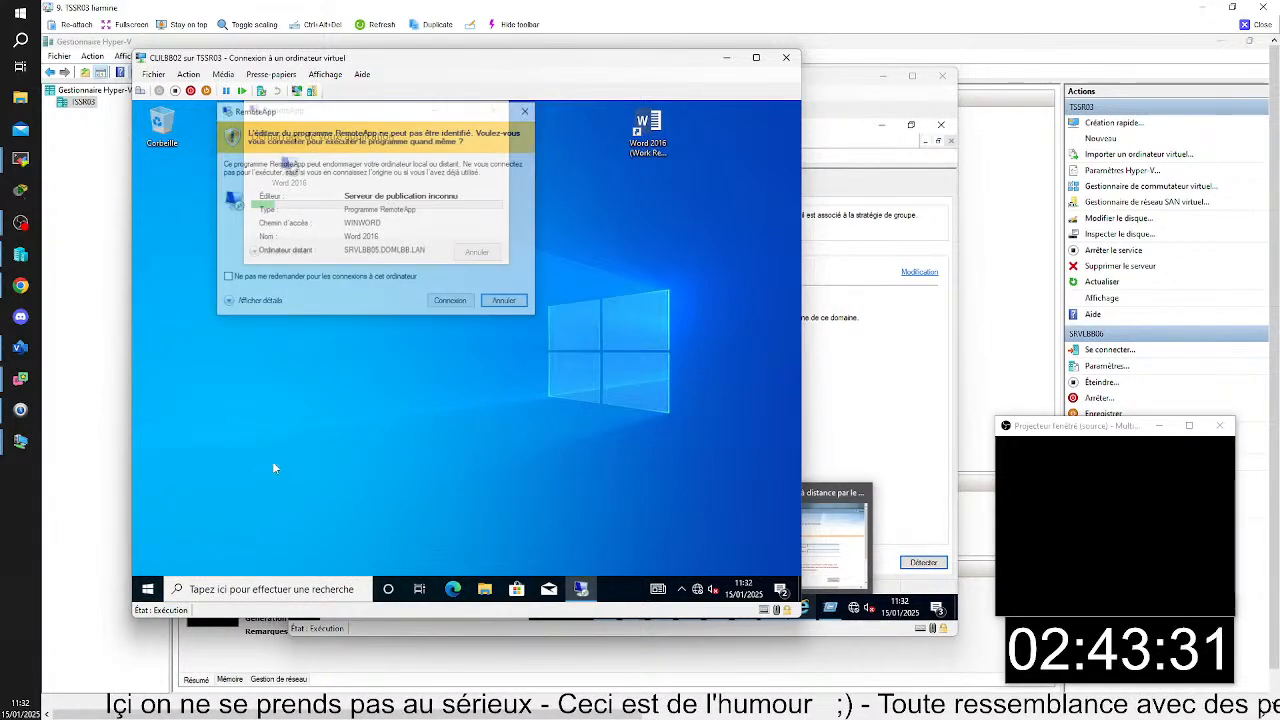
{"action": "left_click", "coordinate": [451, 303]}
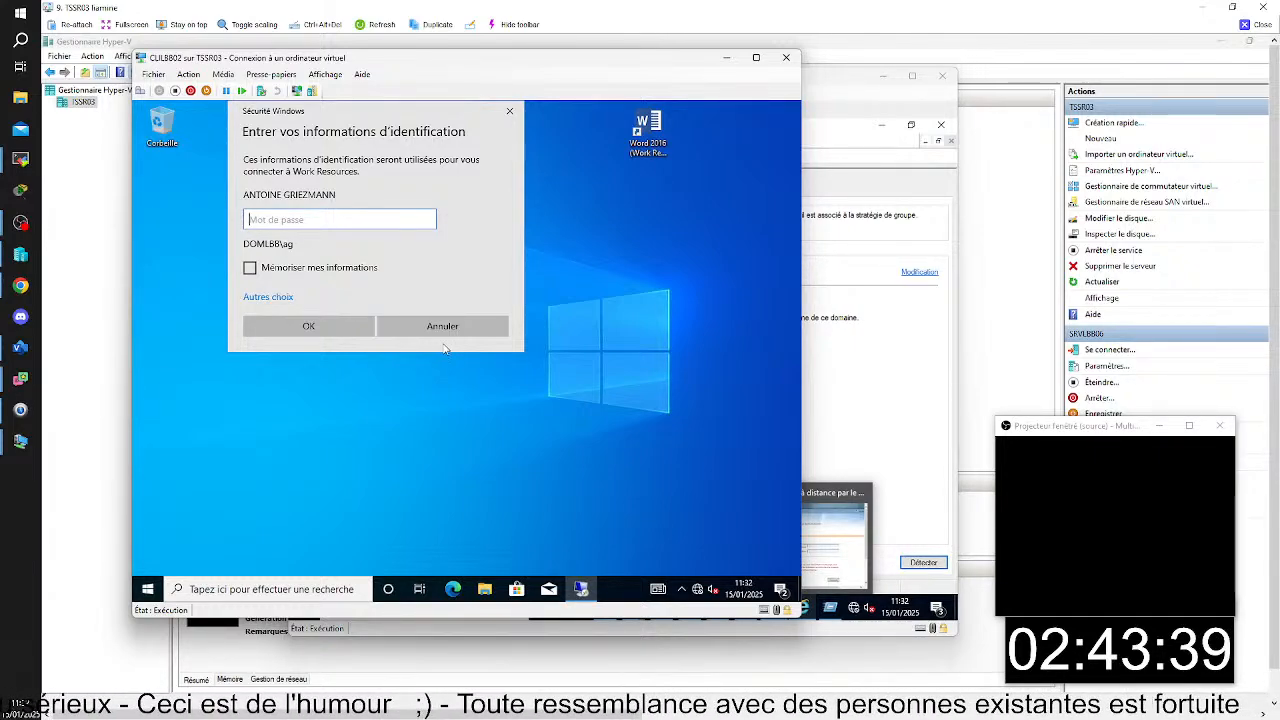
{"action": "left_click", "coordinate": [510, 111]}
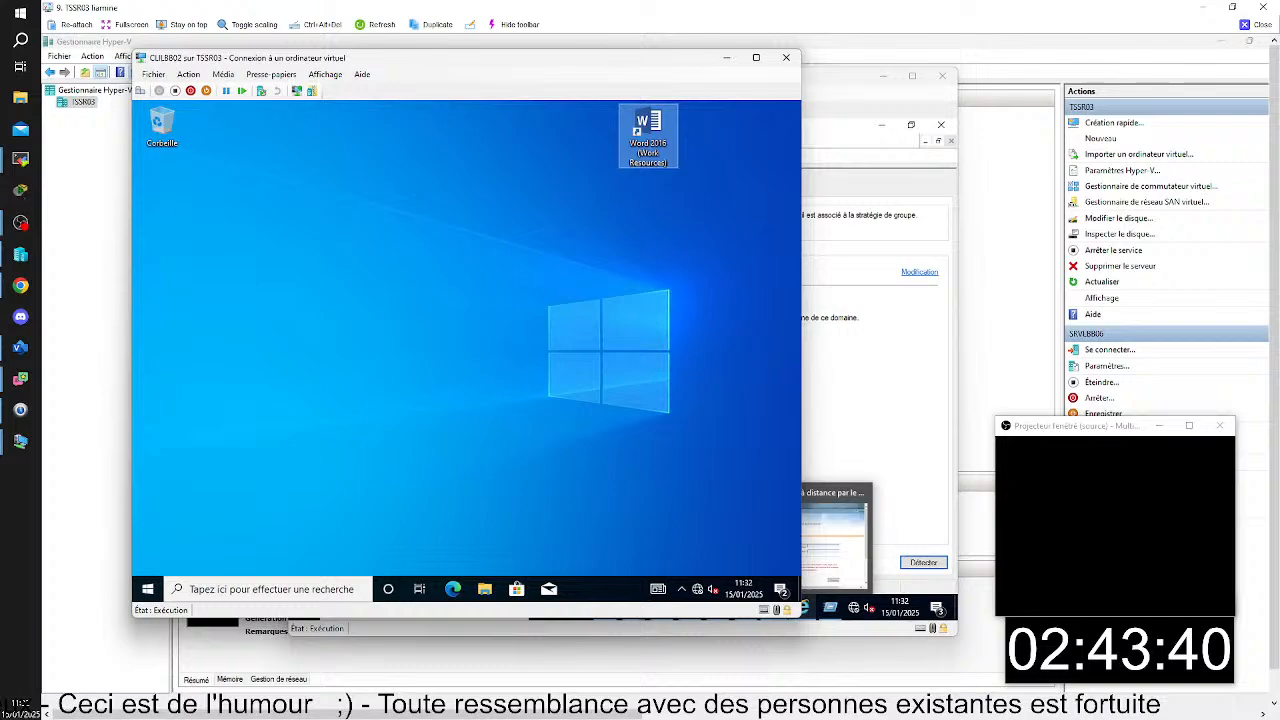
- Sign the current user out of the CLILBB02 virtual machine
{"action": "left_click", "coordinate": [141, 90]}
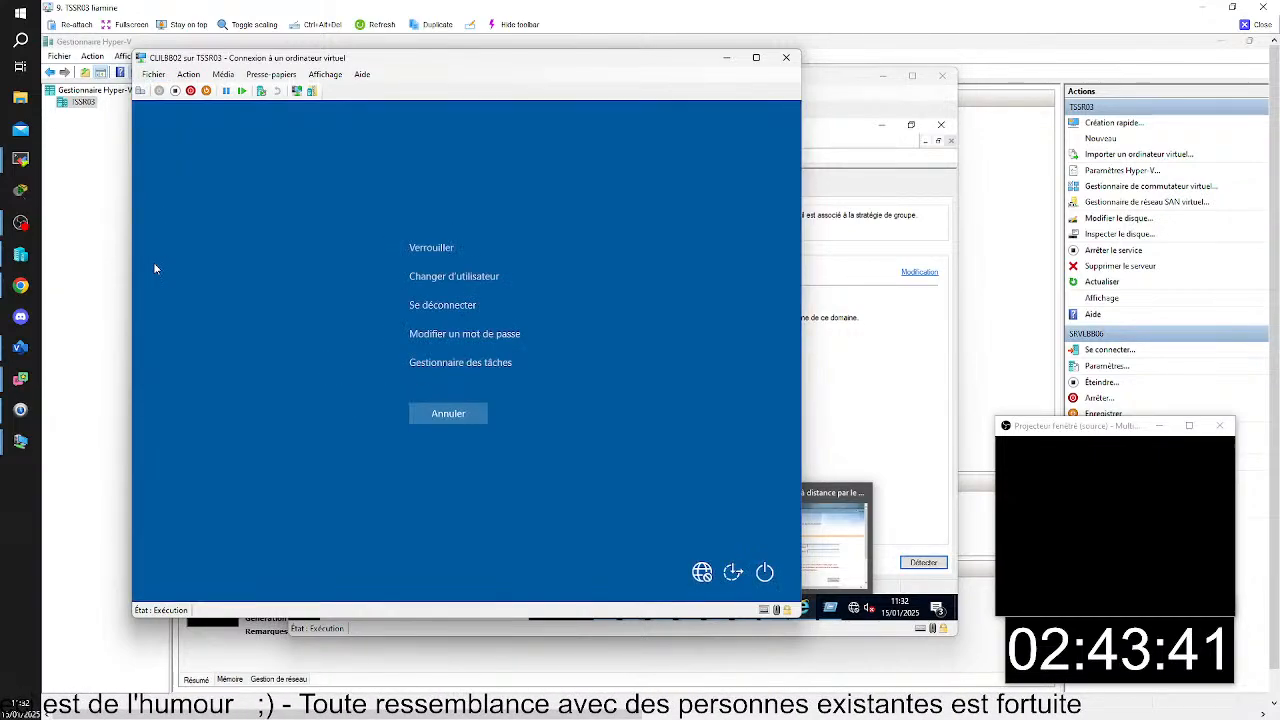
{"action": "left_click", "coordinate": [420, 303]}
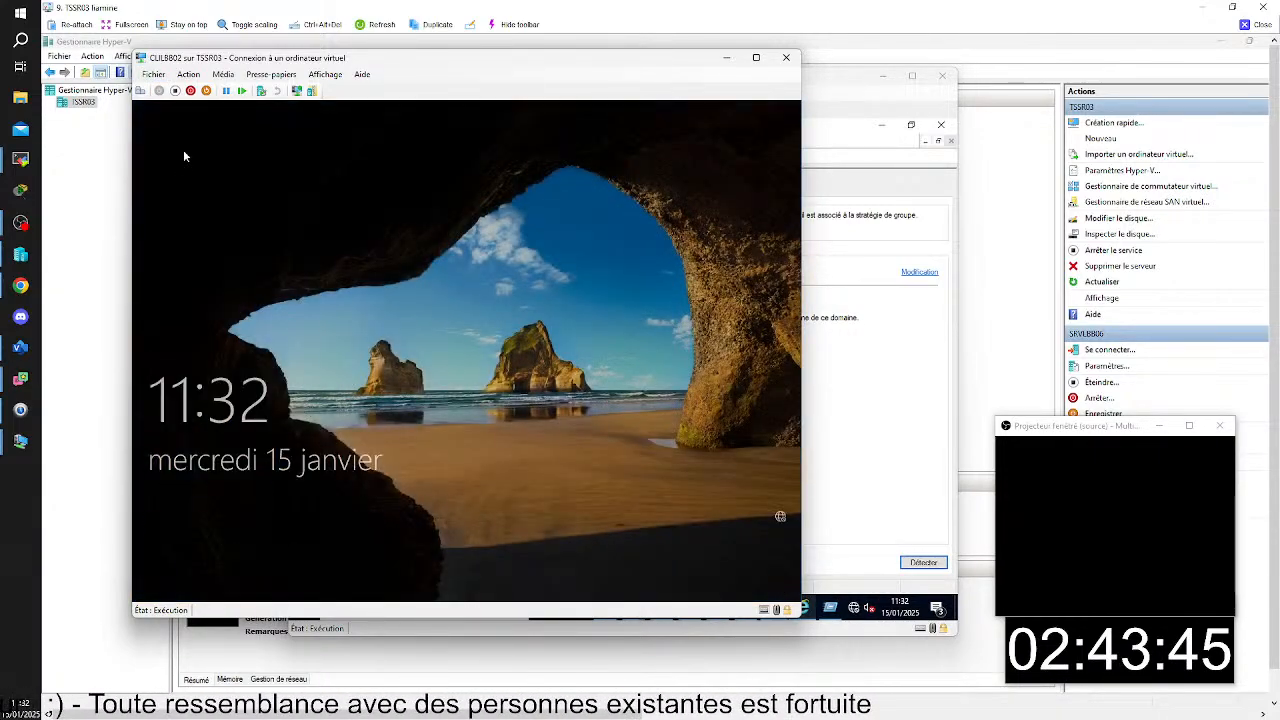
{"action": "left_click", "coordinate": [262, 310]}
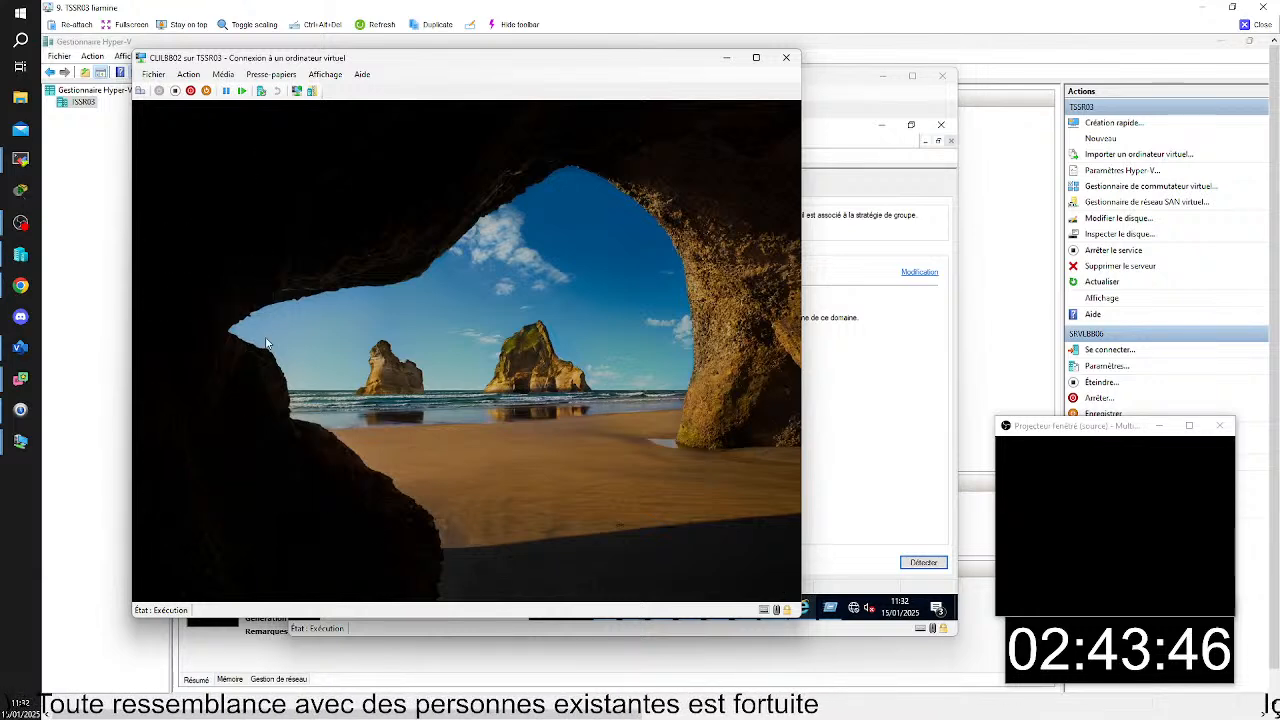
- Sign in to CLILBB02 as the other domain user dd, entering the account password
{"action": "left_click", "coordinate": [262, 564]}
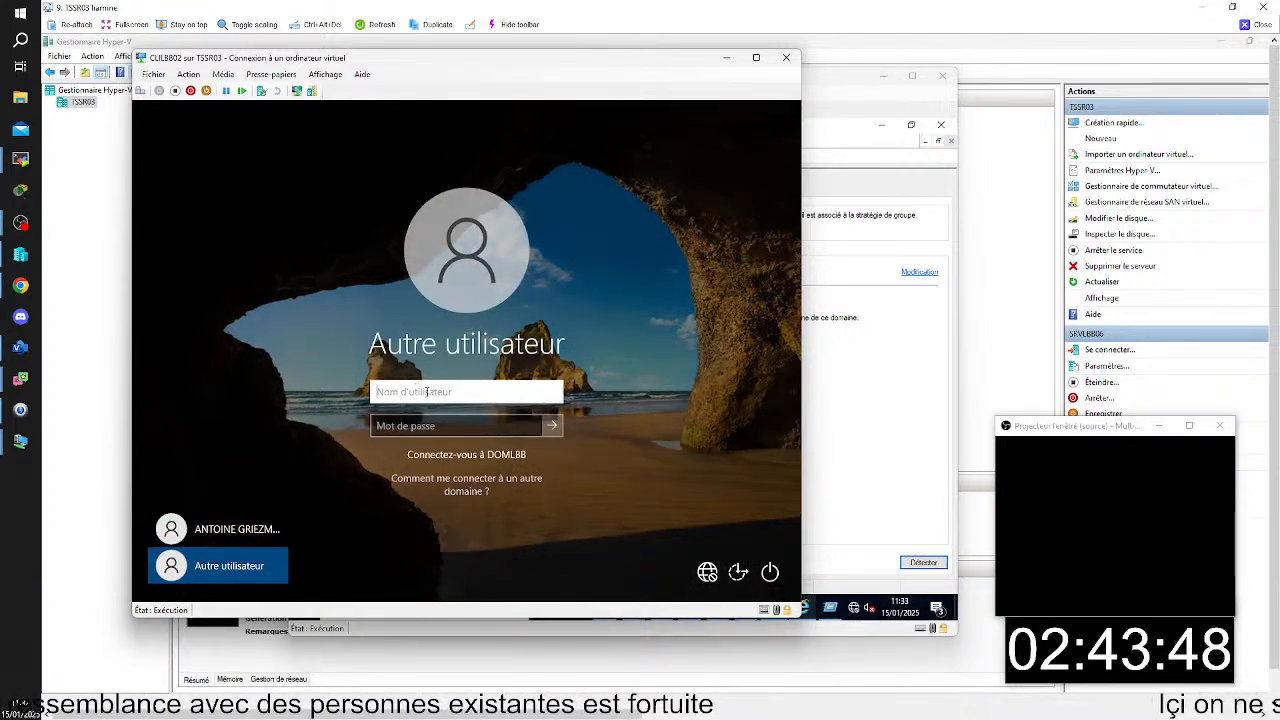
{"action": "type", "text": "dd"}
{"action": "key", "text": "Tab"}
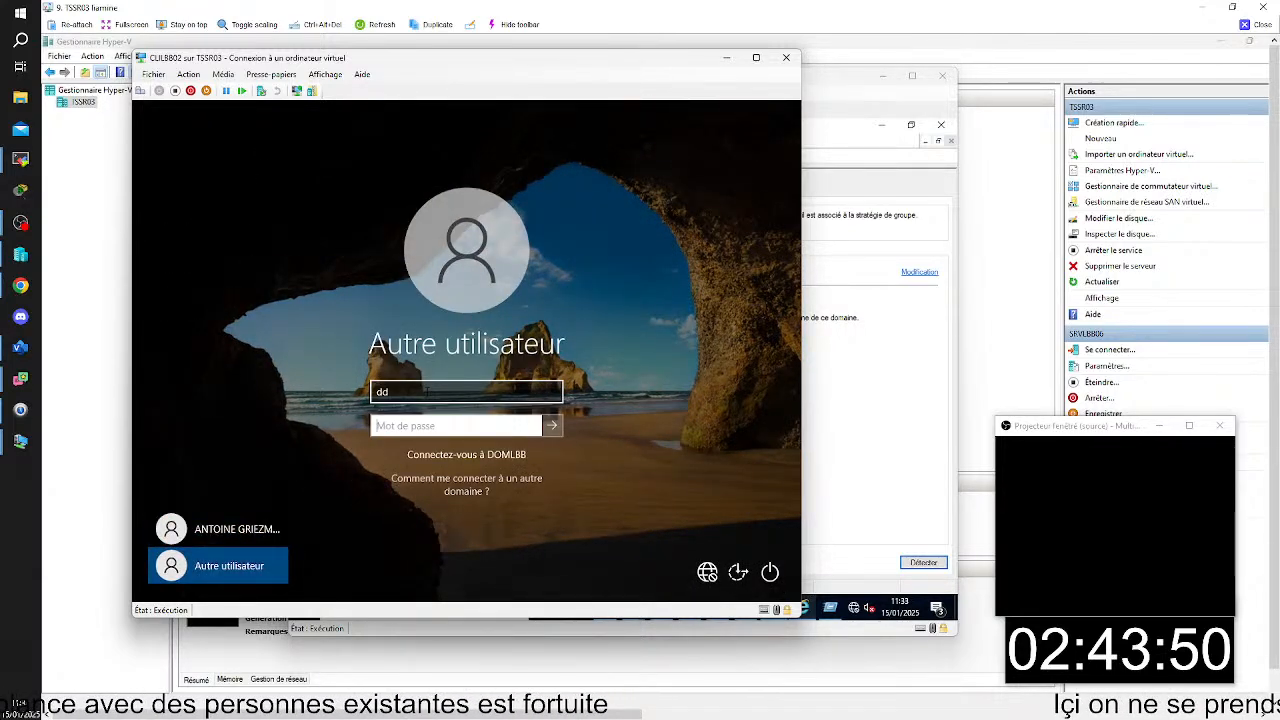
{"action": "type", "text": "d••••"}
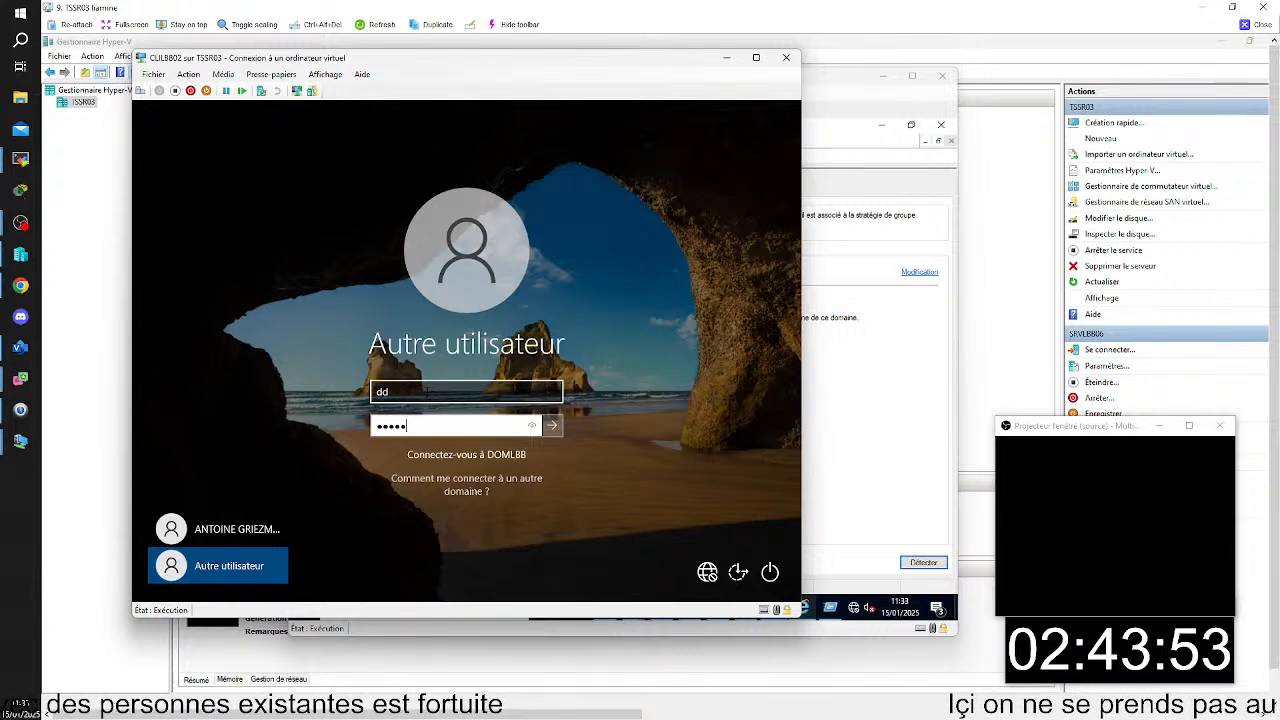
{"action": "type", "text": "•••"}
{"action": "key", "text": "Return"}
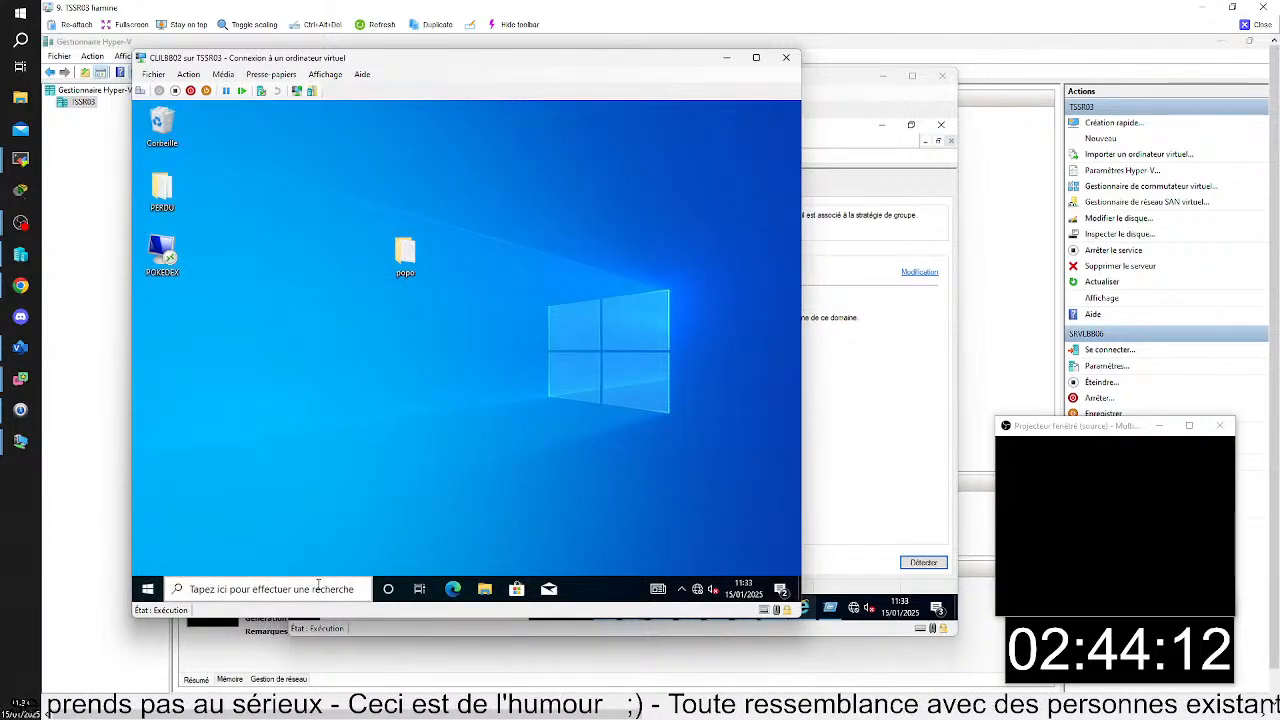
- Launch the Word 2016 (Work Resources) RemoteApp on CLILBB02 and accept the connection to the unknown publisher
{"action": "left_click", "coordinate": [148, 589]}
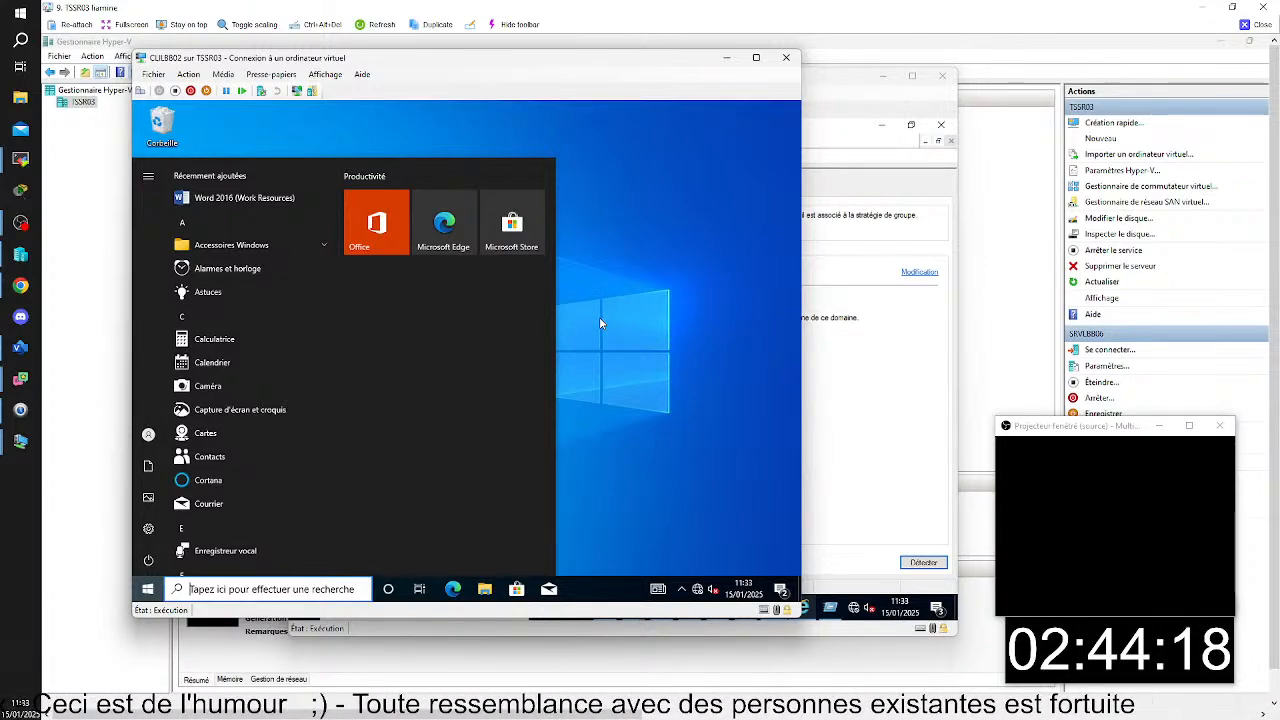
{"action": "left_click", "coordinate": [259, 204]}
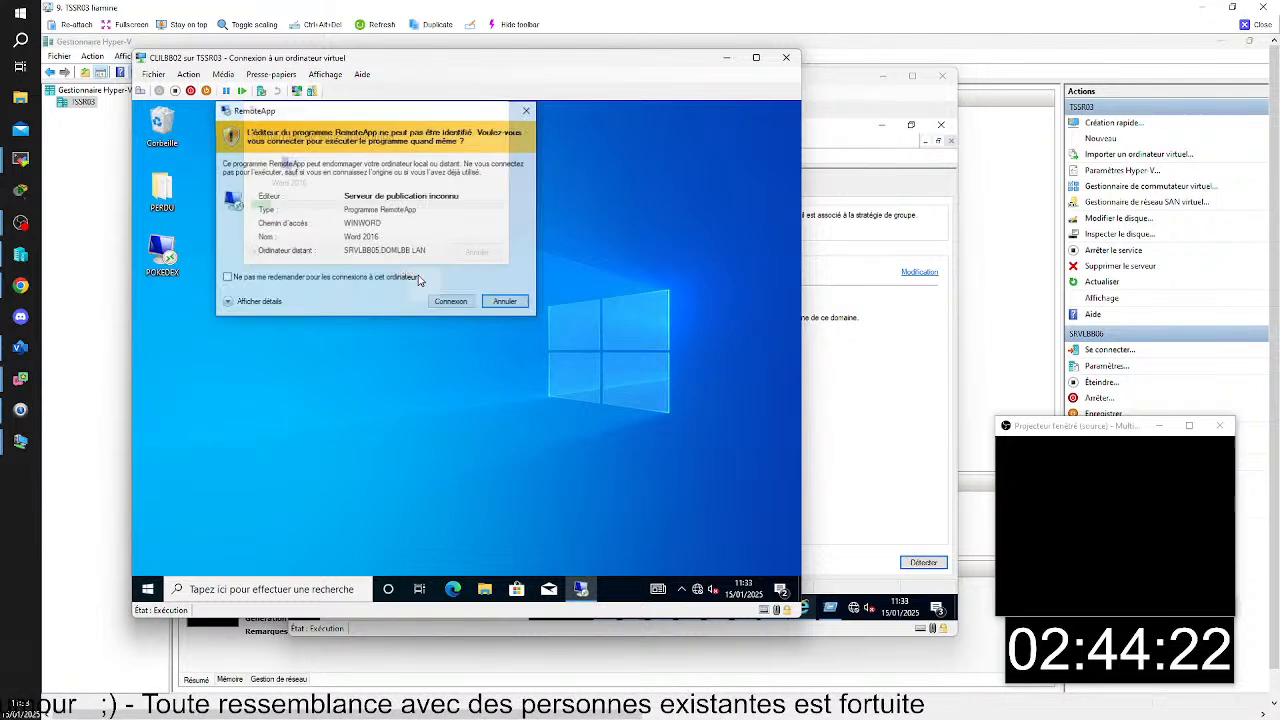
{"action": "left_click", "coordinate": [449, 303]}
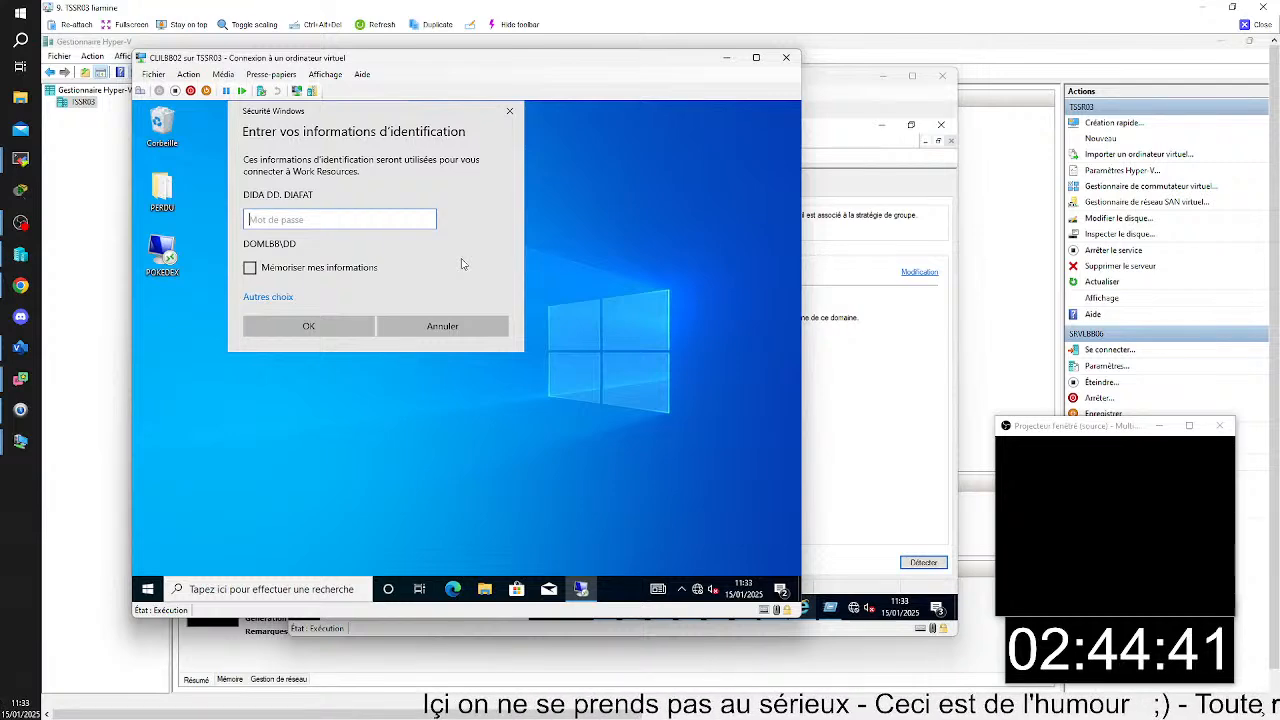
- Switch to SRVLBB01 and review the credential delegation settings configured in the SSO group policy object
{"action": "left_click", "coordinate": [845, 357]}
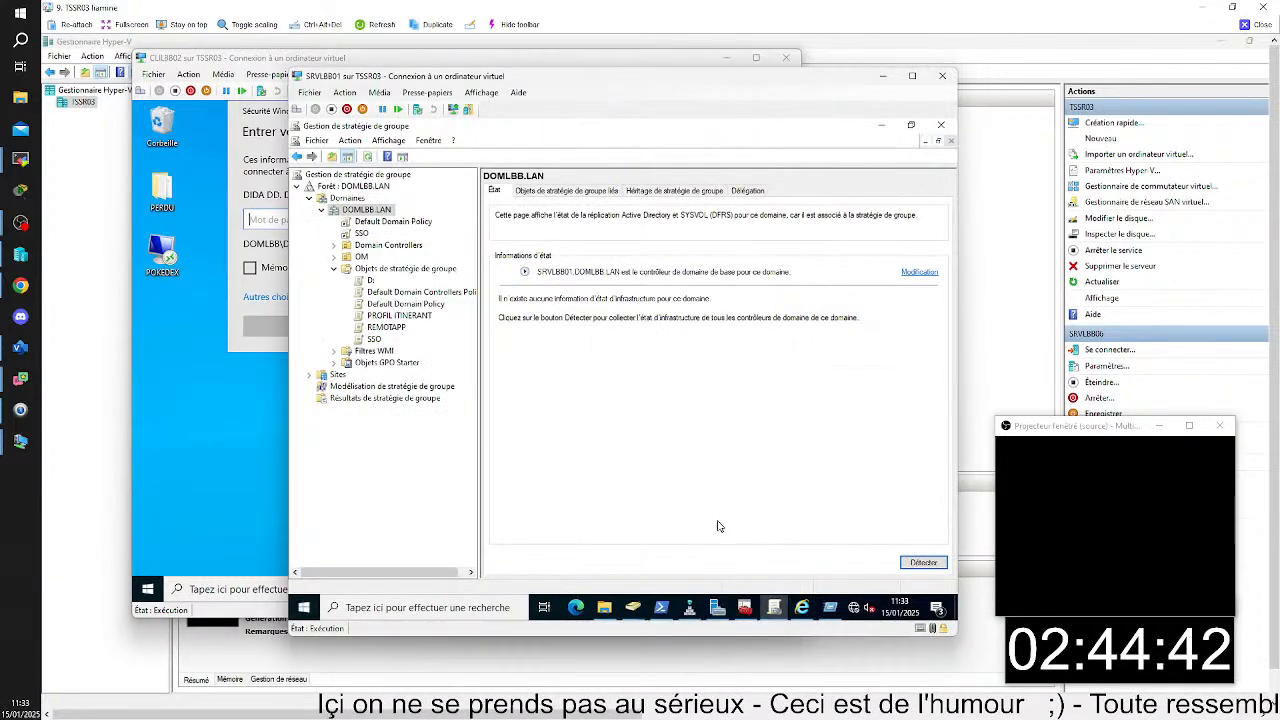
{"action": "left_click", "coordinate": [382, 339]}
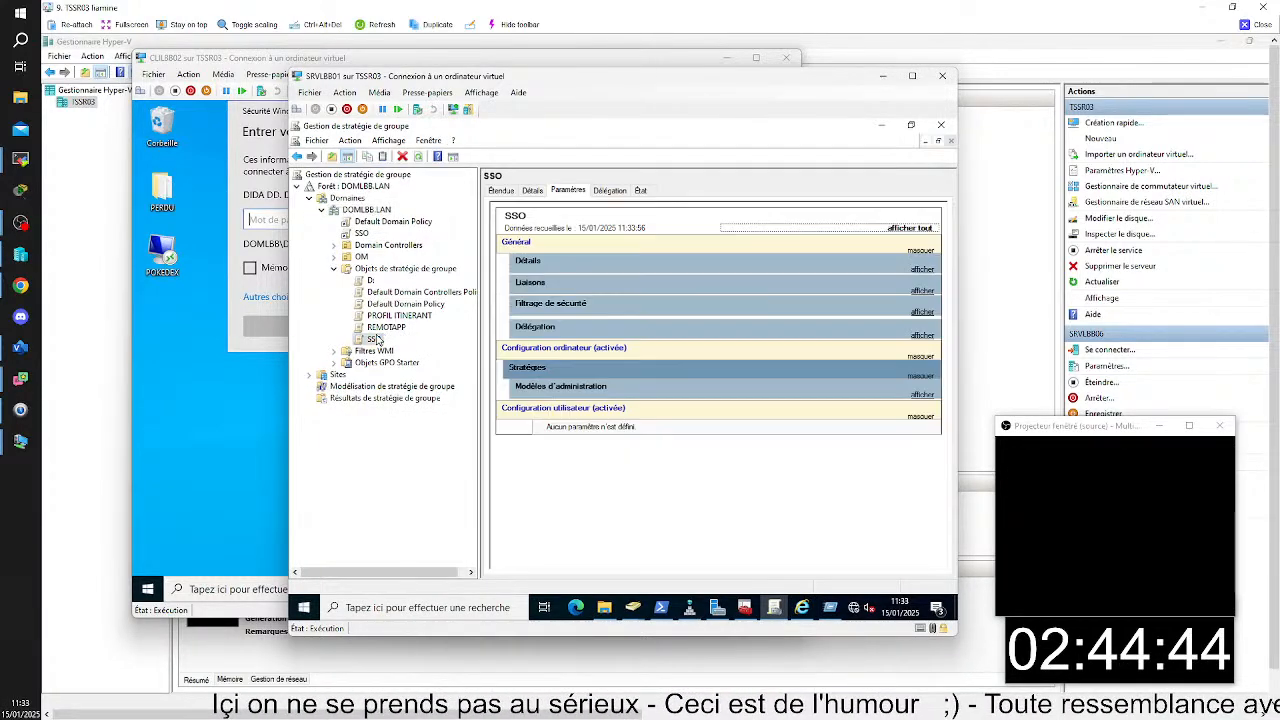
{"action": "left_click", "coordinate": [921, 394]}
{"action": "left_click", "coordinate": [921, 431]}
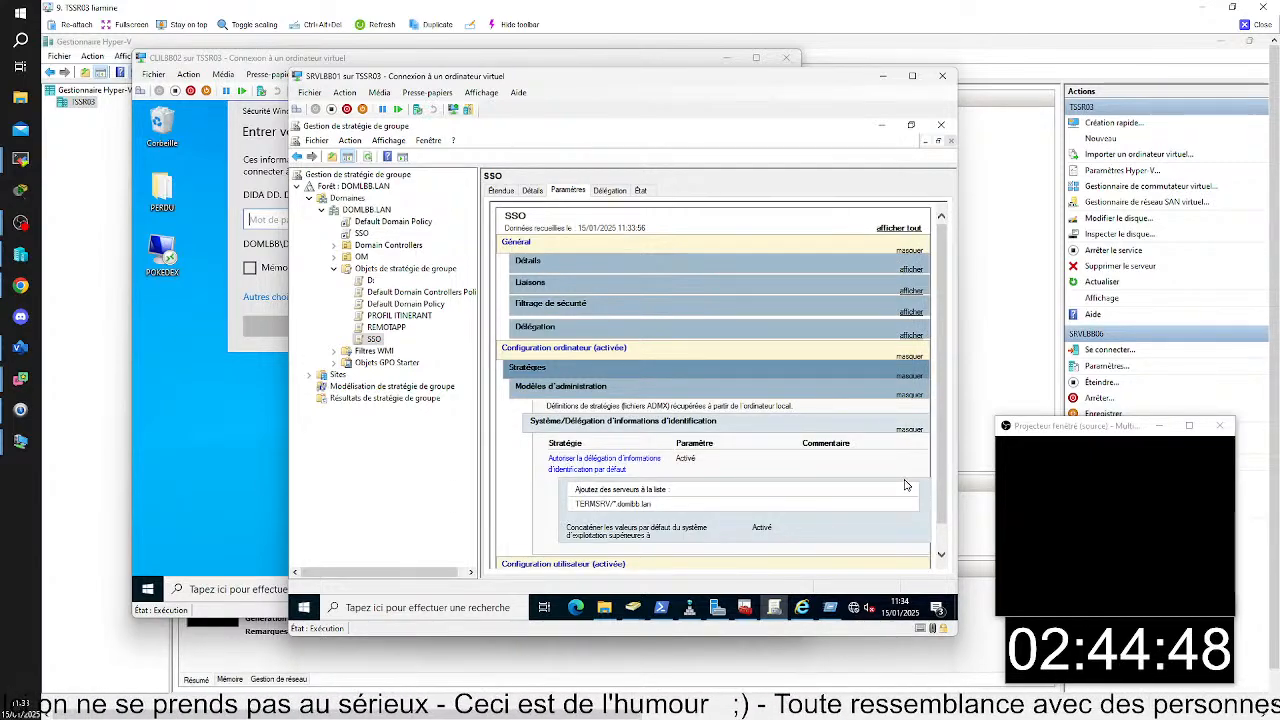
{"action": "scroll", "coordinate": [900, 484], "scroll_direction": "down", "scroll_amount": 1}
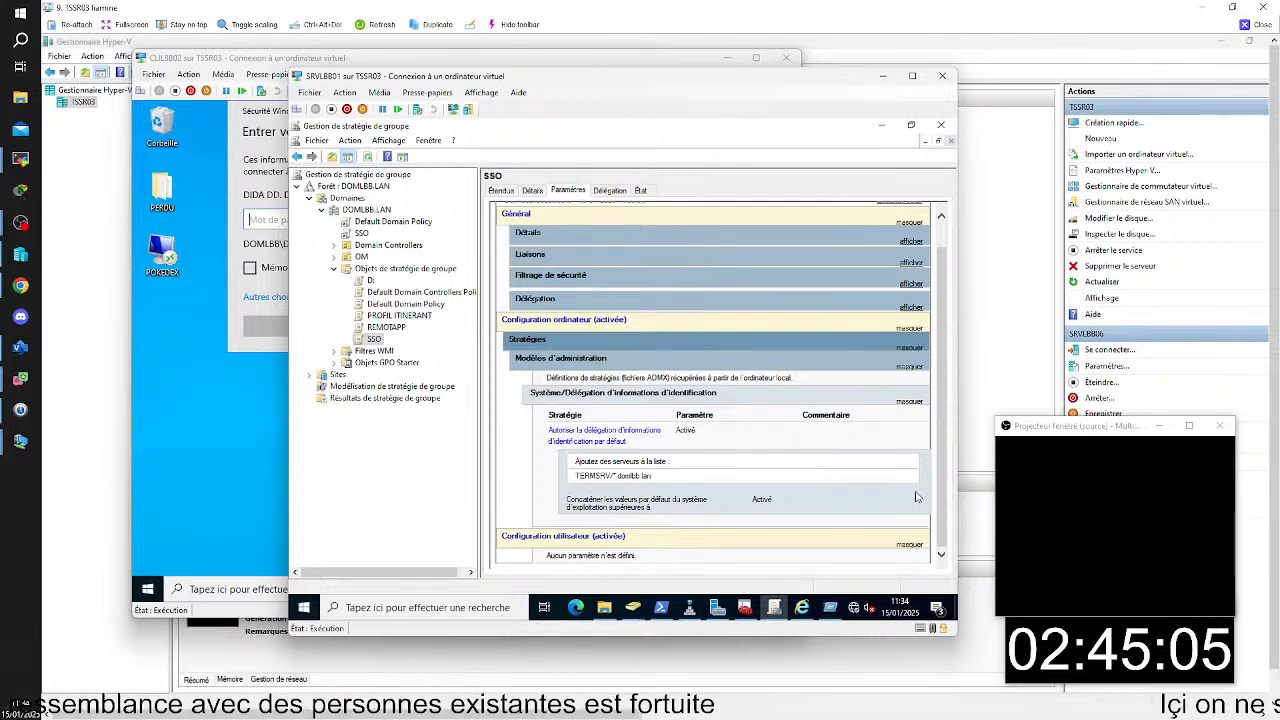
{"action": "right_click", "coordinate": [362, 340]}
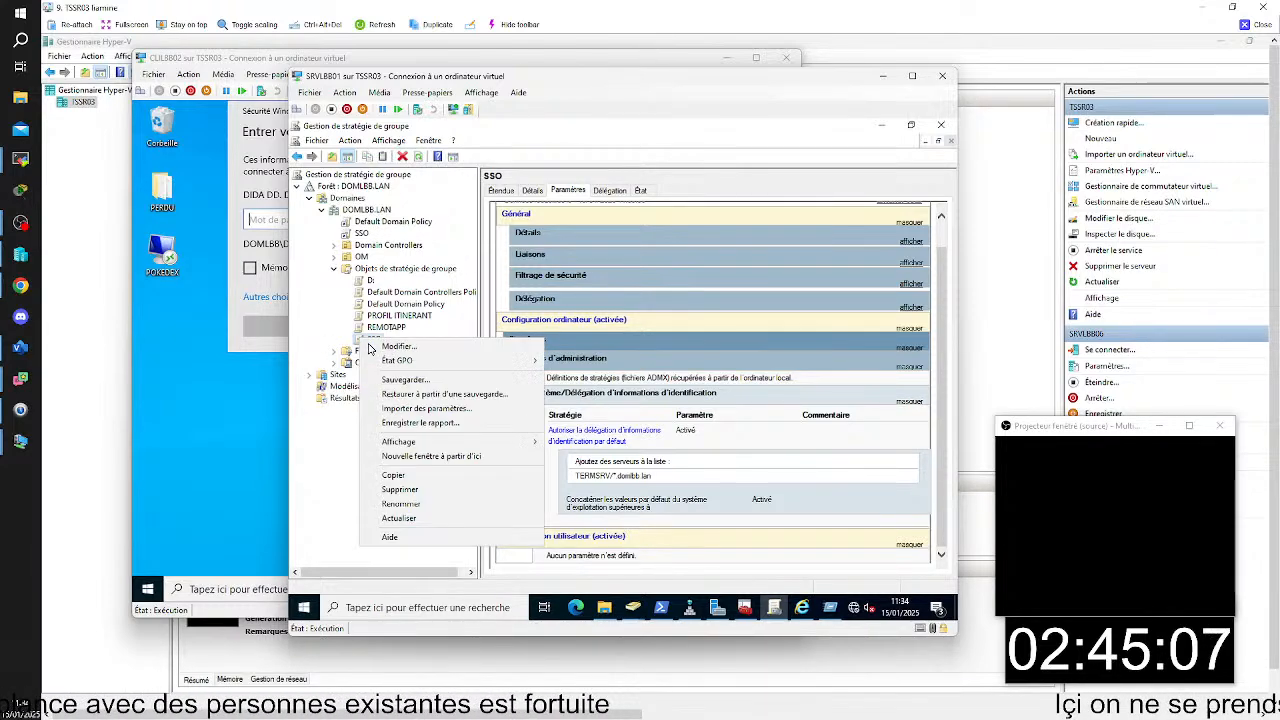
{"action": "left_click", "coordinate": [324, 397]}
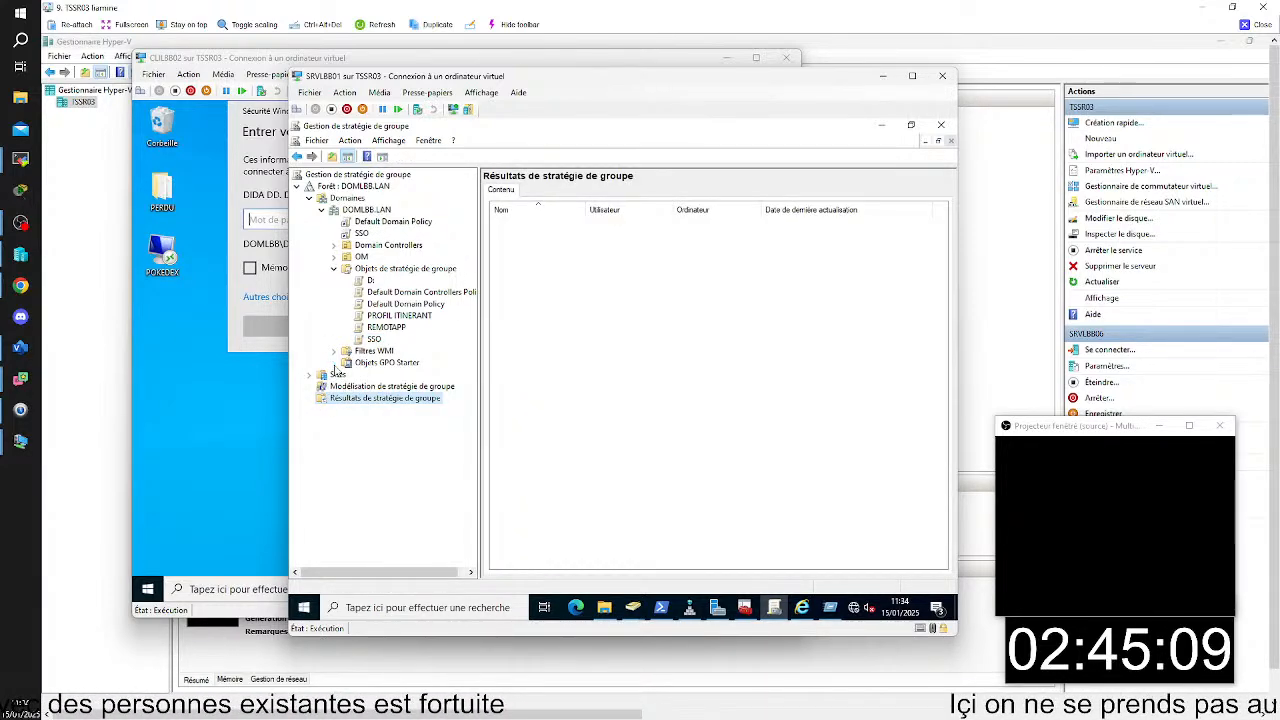
{"action": "left_click", "coordinate": [340, 363]}
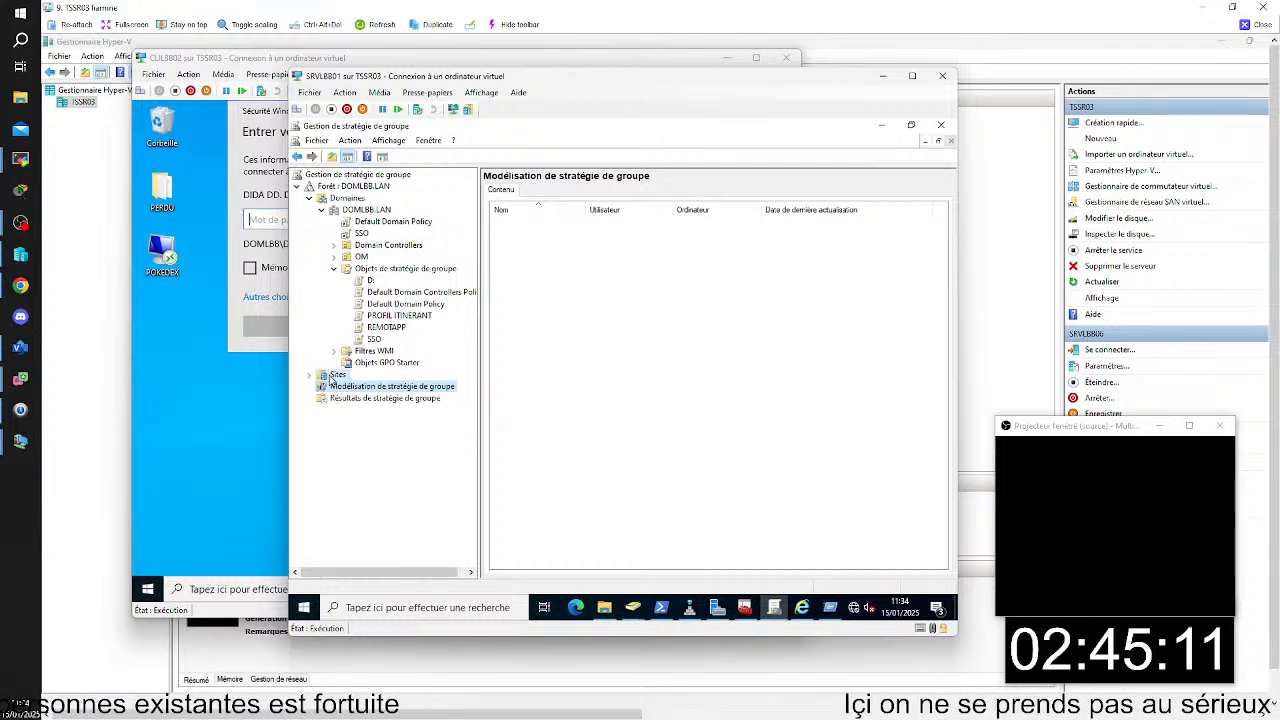
{"action": "left_click", "coordinate": [337, 375]}
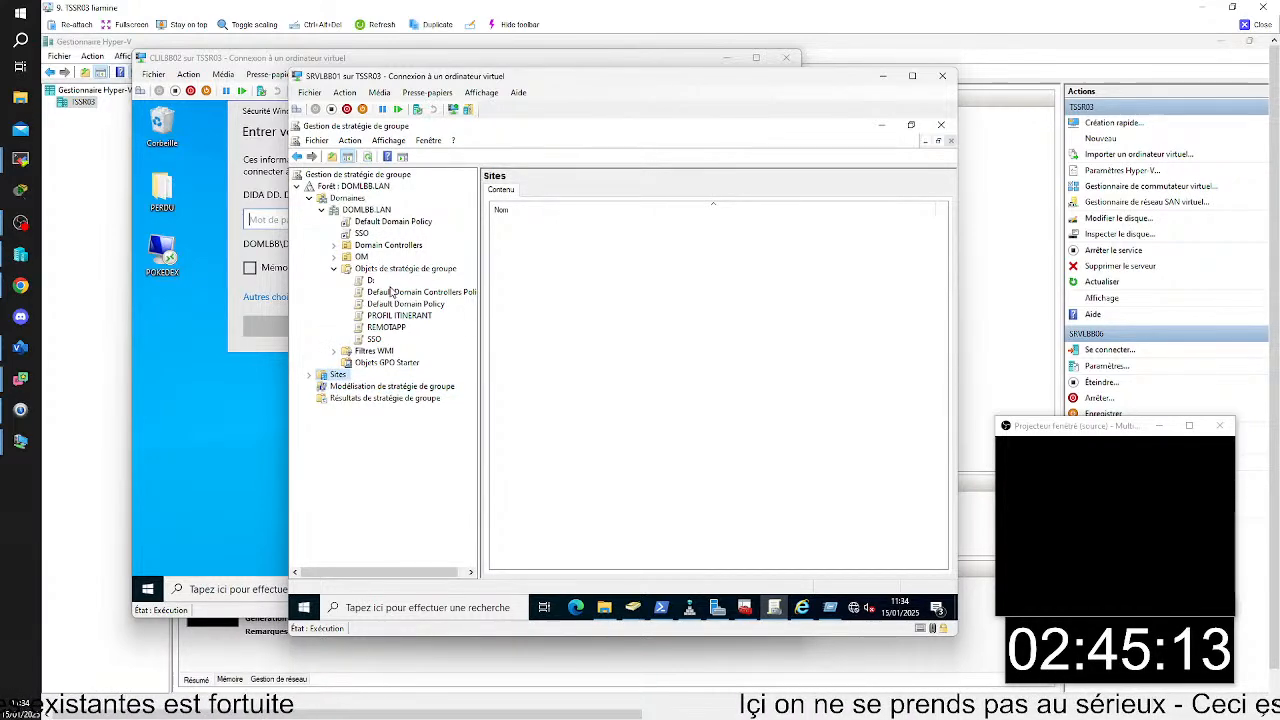
- Delete the SSO group policy object together with its links in the domain
{"action": "left_click", "coordinate": [374, 339]}
{"action": "right_click", "coordinate": [376, 341]}
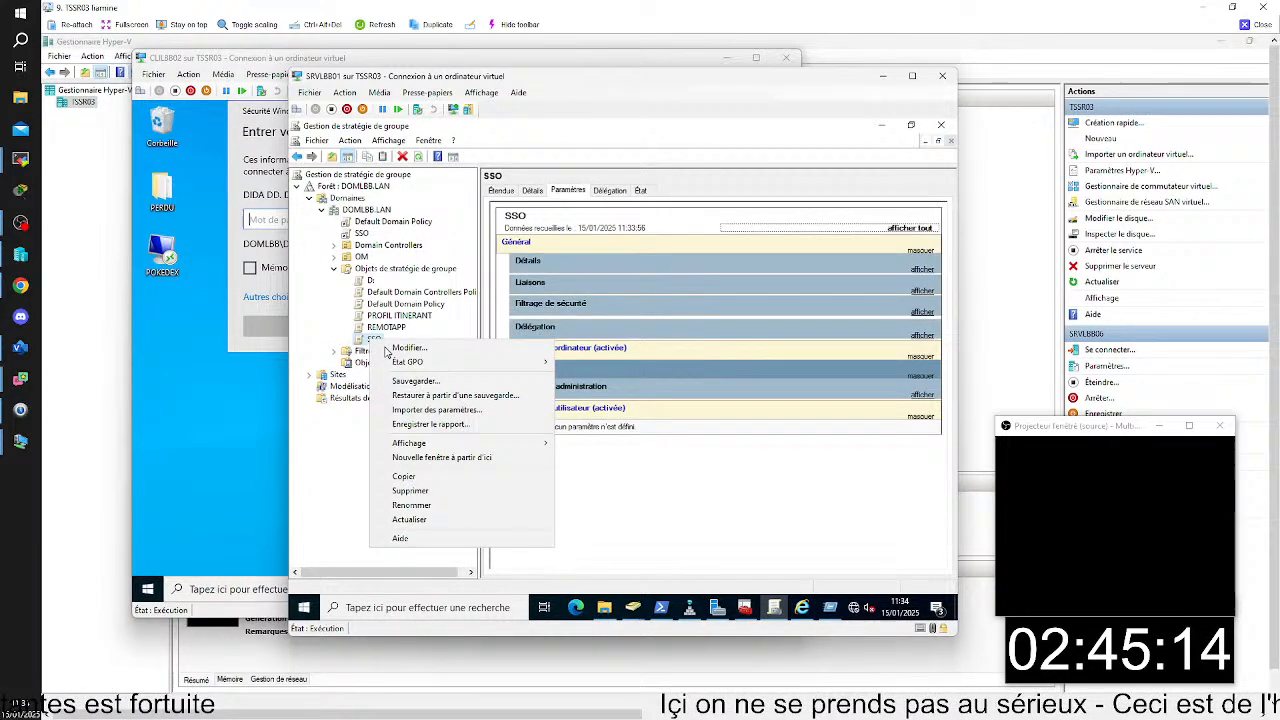
{"action": "left_click", "coordinate": [430, 491]}
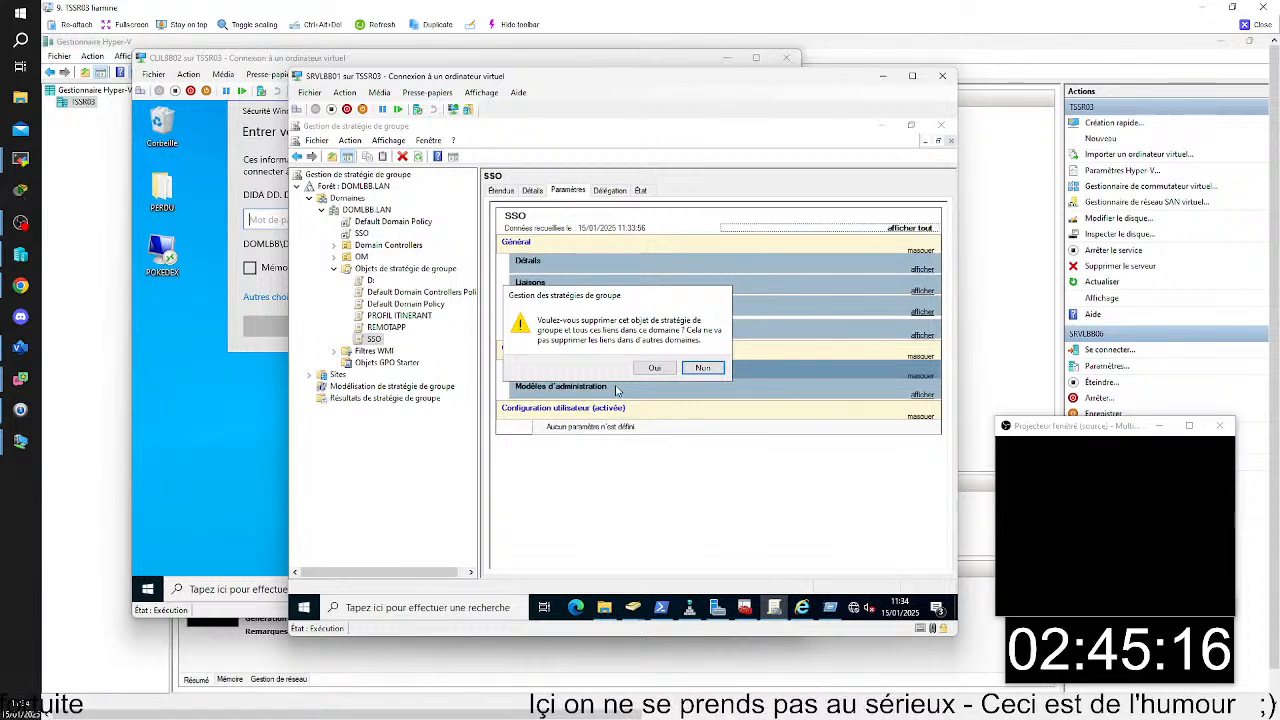
{"action": "left_click", "coordinate": [654, 367]}
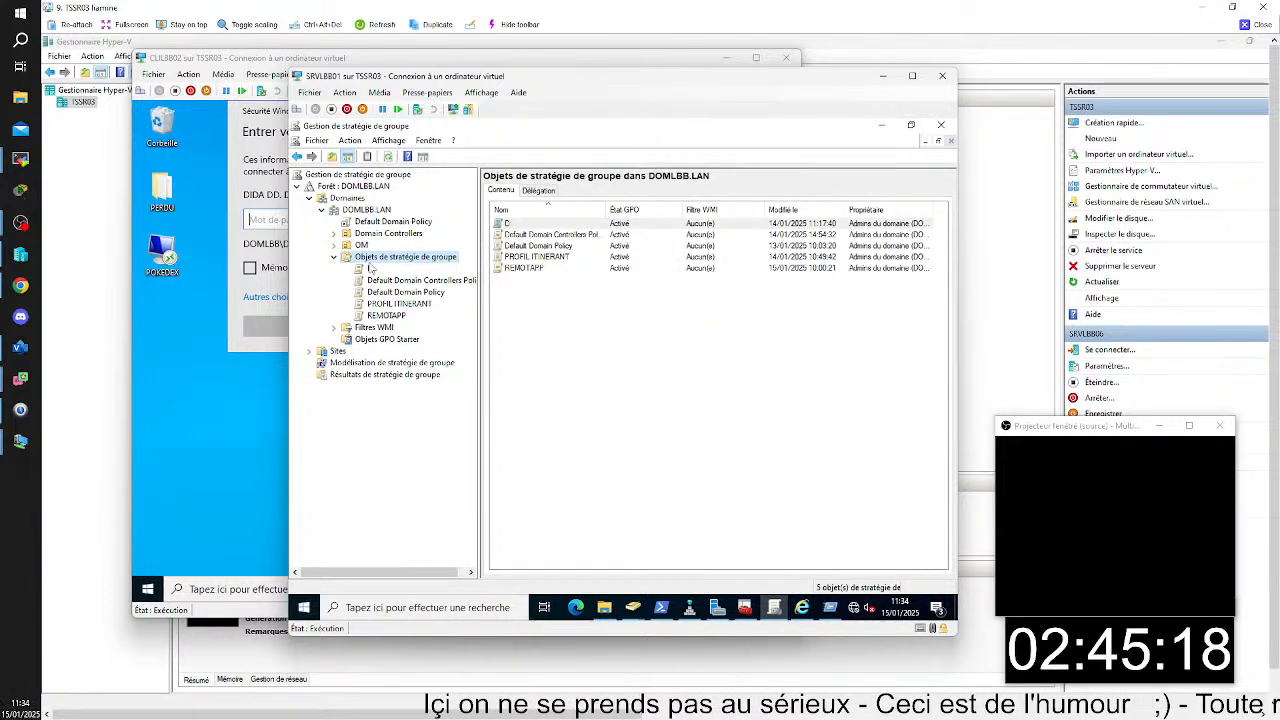
- Create a new group policy object named SSO without a starter GPO and link it to DOMLBB.LAN
{"action": "left_click", "coordinate": [366, 209]}
{"action": "right_click", "coordinate": [364, 211]}
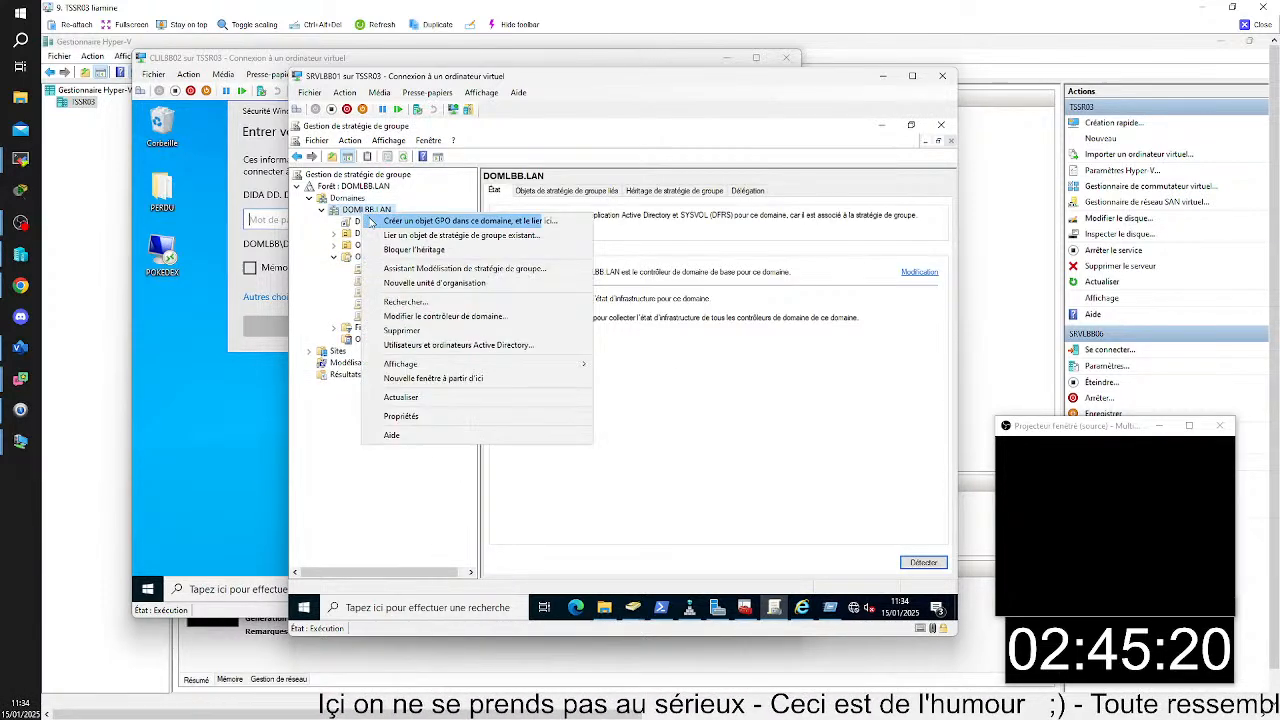
{"action": "left_click", "coordinate": [371, 221]}
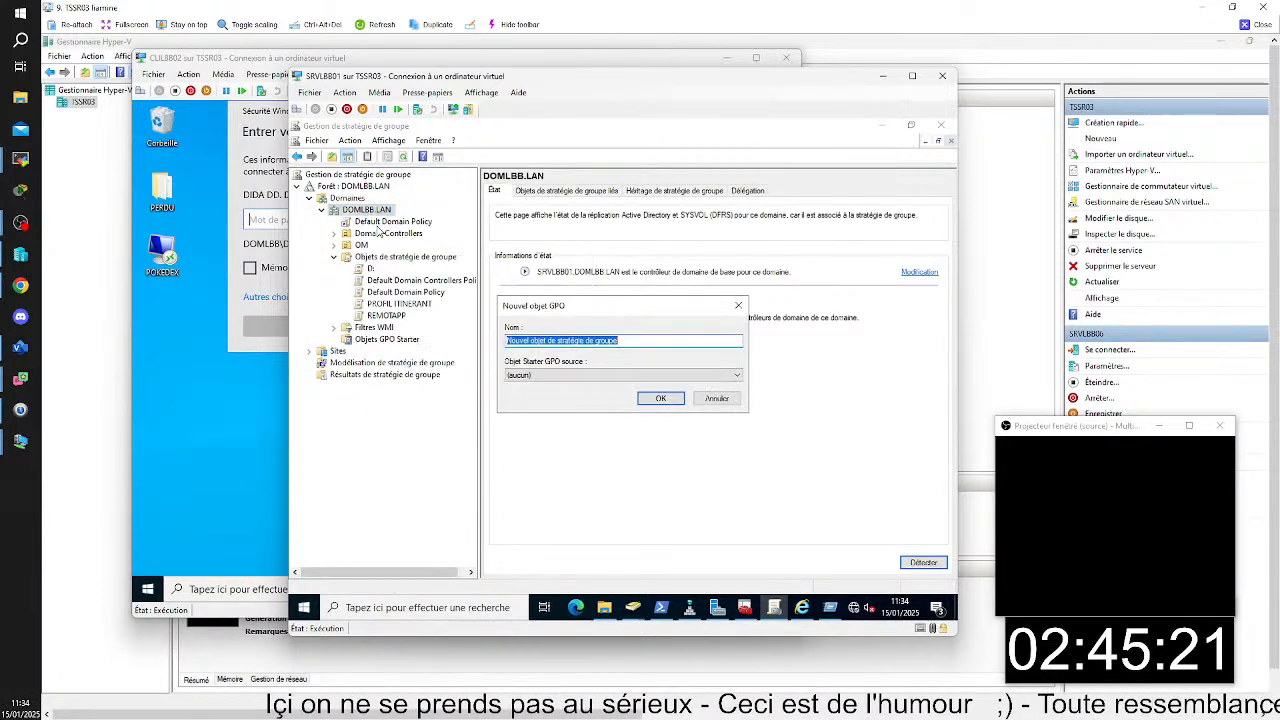
{"action": "type", "text": "SSO"}
{"action": "left_click", "coordinate": [584, 375]}
{"action": "left_click", "coordinate": [590, 387]}
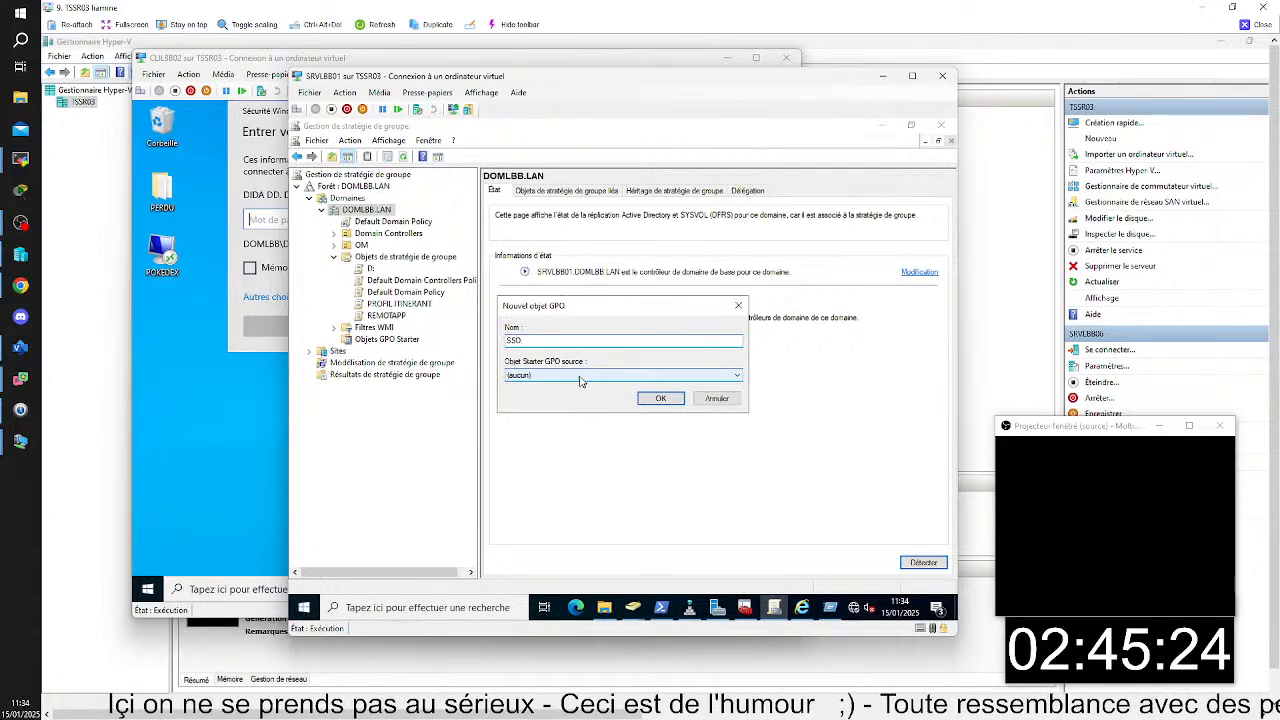
{"action": "key", "text": "Return"}
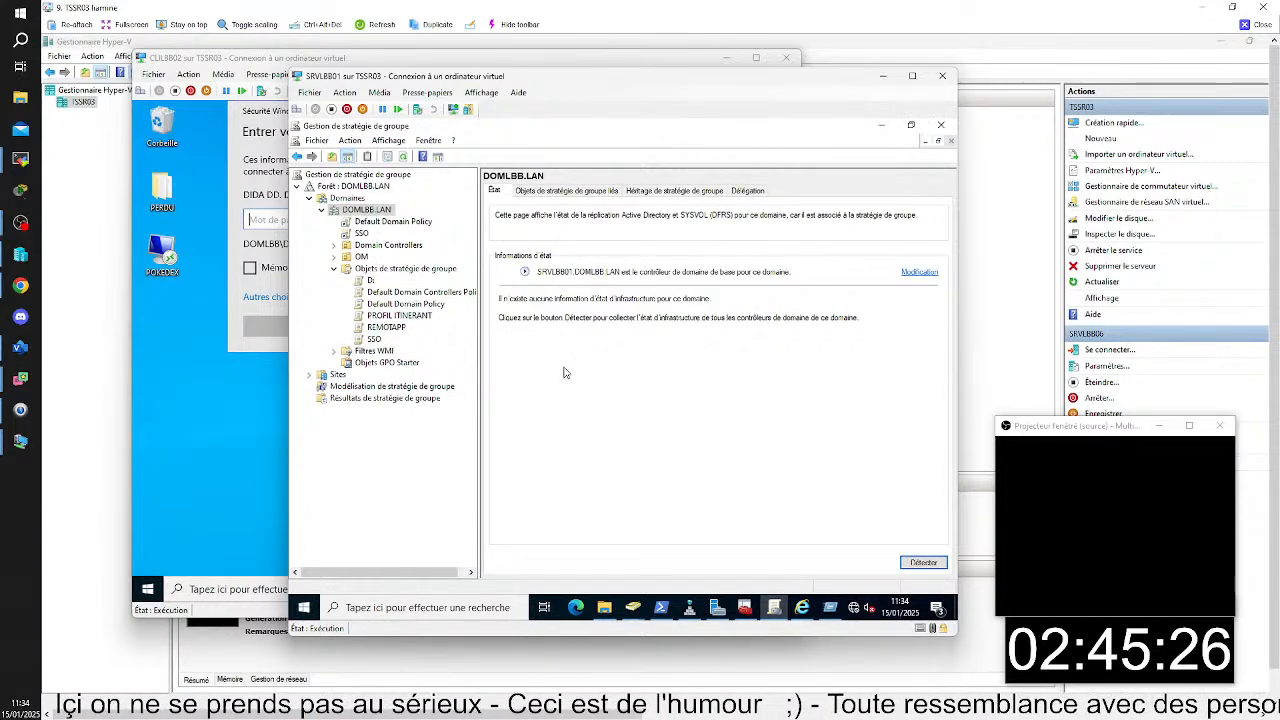
- Edit the SSO policy and open the computer setting "Autoriser la délégation d'informations d'identification par défaut" under Système, Délégation d'informations d'identification
{"action": "left_click", "coordinate": [363, 232]}
{"action": "right_click", "coordinate": [363, 232]}
{"action": "left_click", "coordinate": [376, 242]}
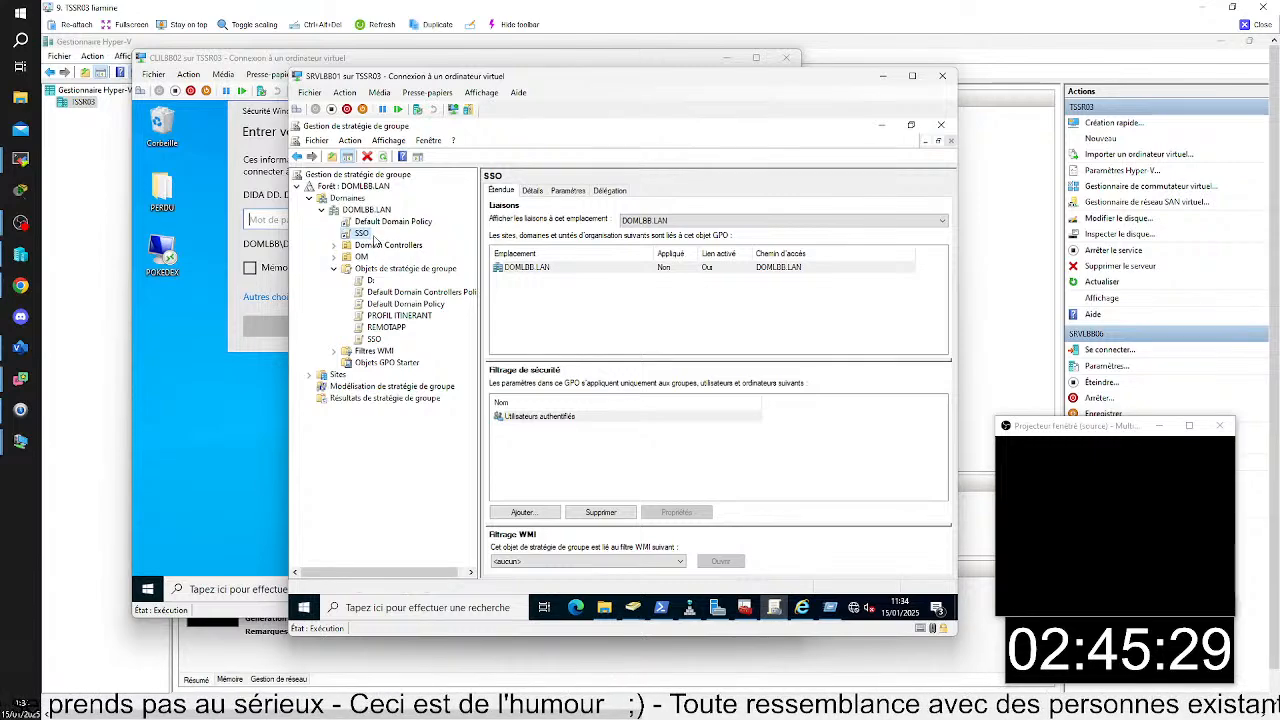
{"action": "left_click", "coordinate": [368, 253]}
{"action": "left_click", "coordinate": [395, 289]}
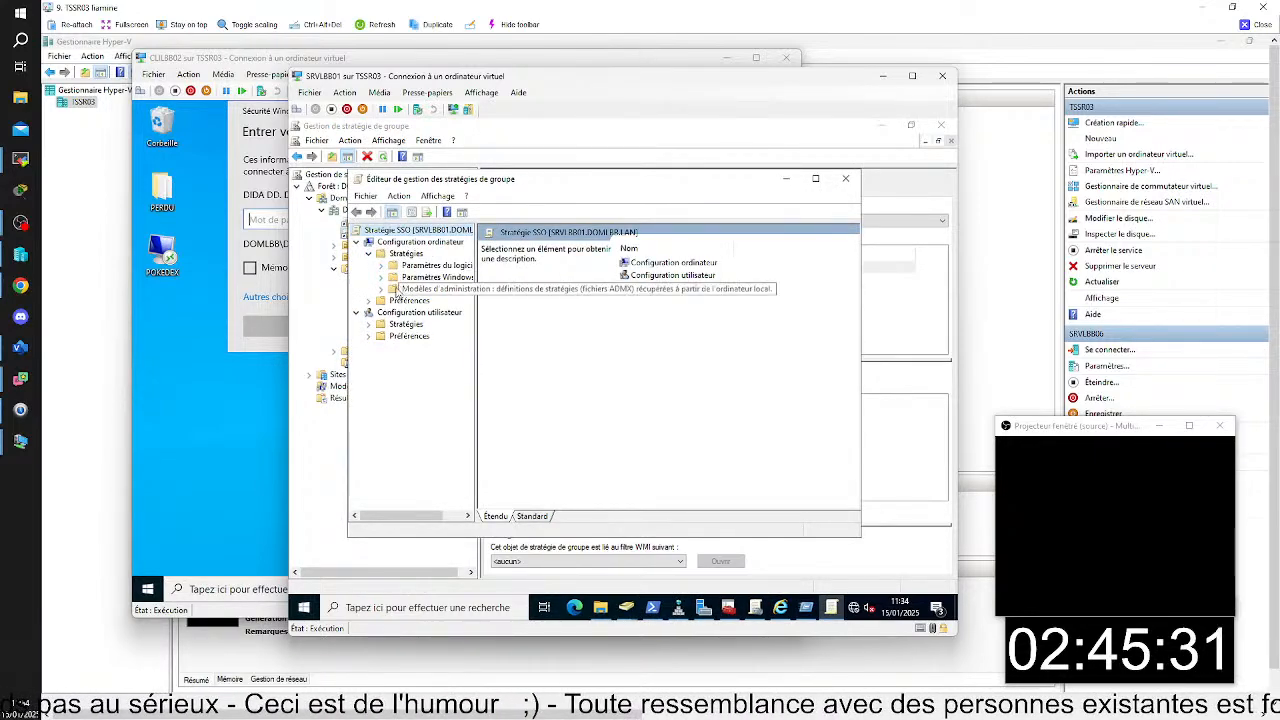
{"action": "double_click", "coordinate": [638, 337]}
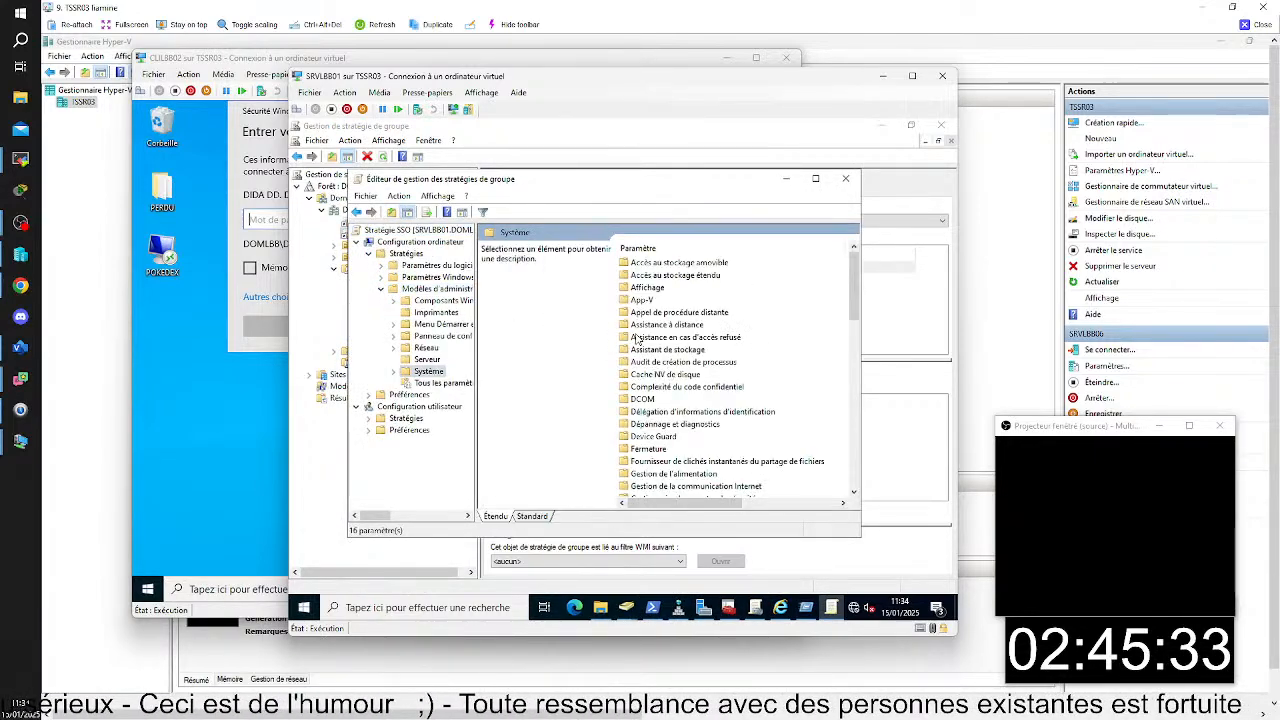
{"action": "double_click", "coordinate": [660, 337]}
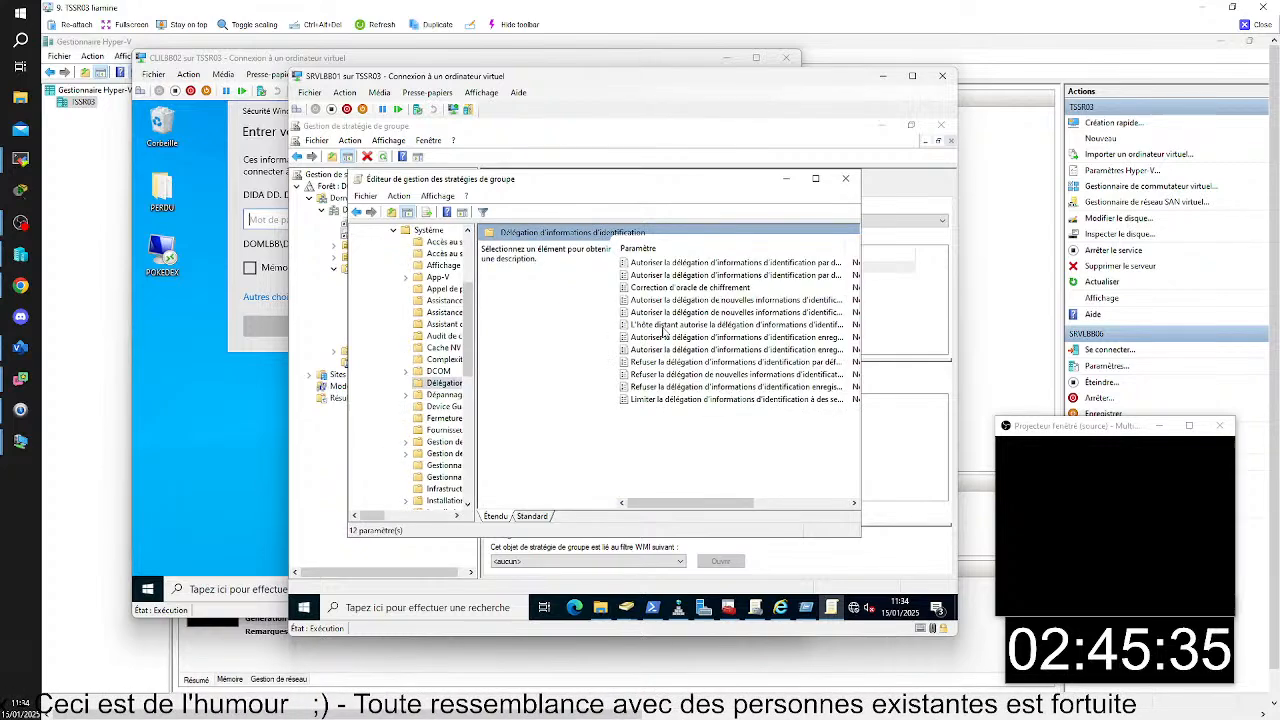
{"action": "double_click", "coordinate": [665, 276]}
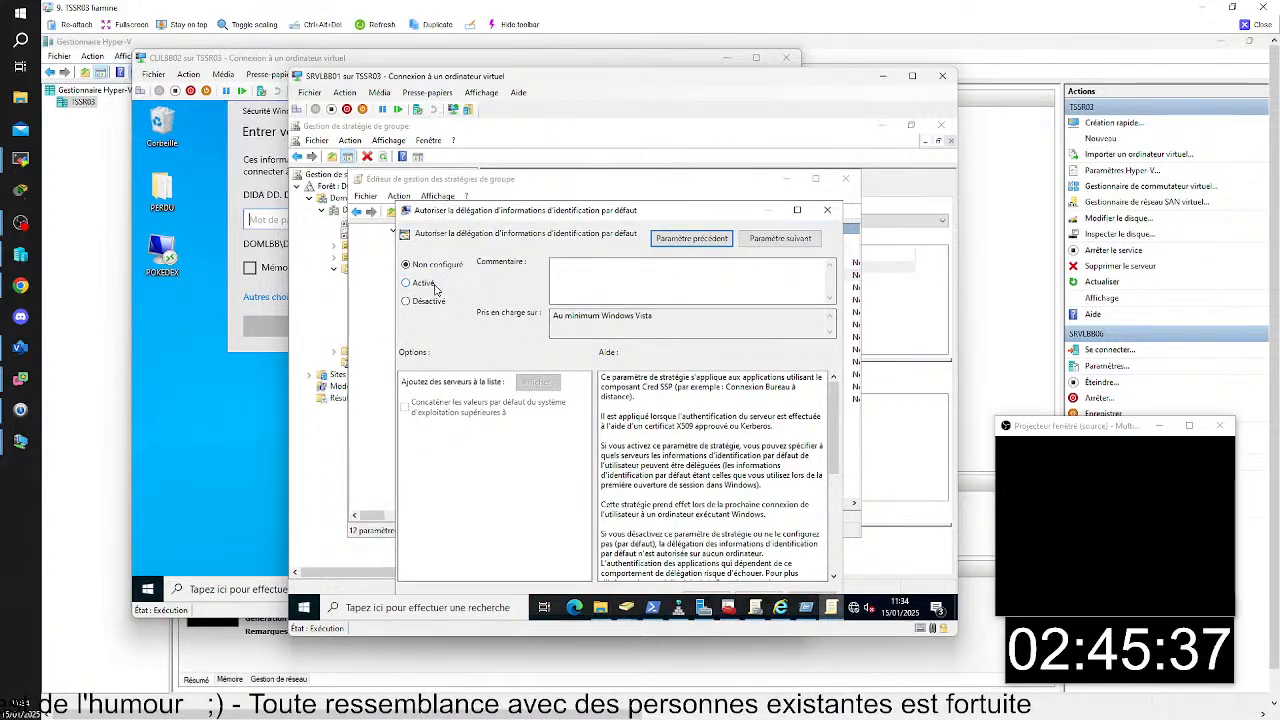
- Enable the default credential delegation setting and add TERMSRV/*.DOMLBB.LAN to its server list
{"action": "left_click", "coordinate": [425, 286]}
{"action": "left_click", "coordinate": [530, 383]}
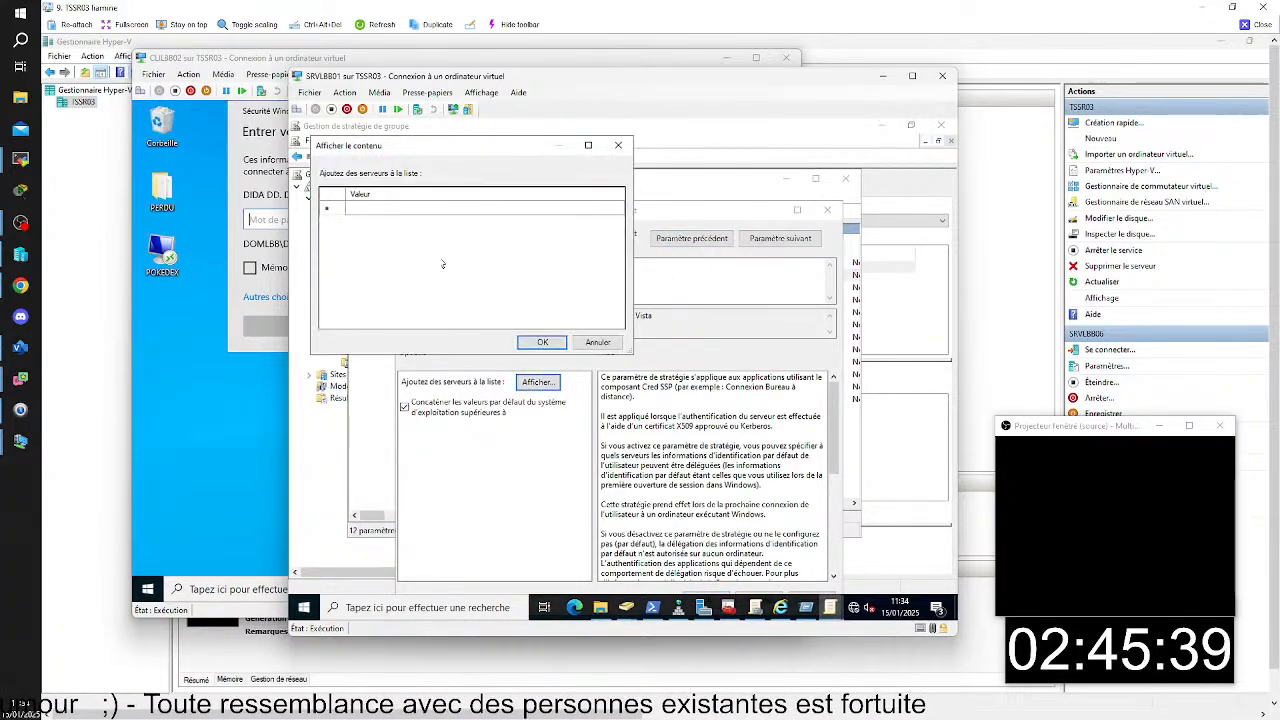
{"action": "left_click", "coordinate": [397, 208]}
{"action": "left_click", "coordinate": [397, 208]}
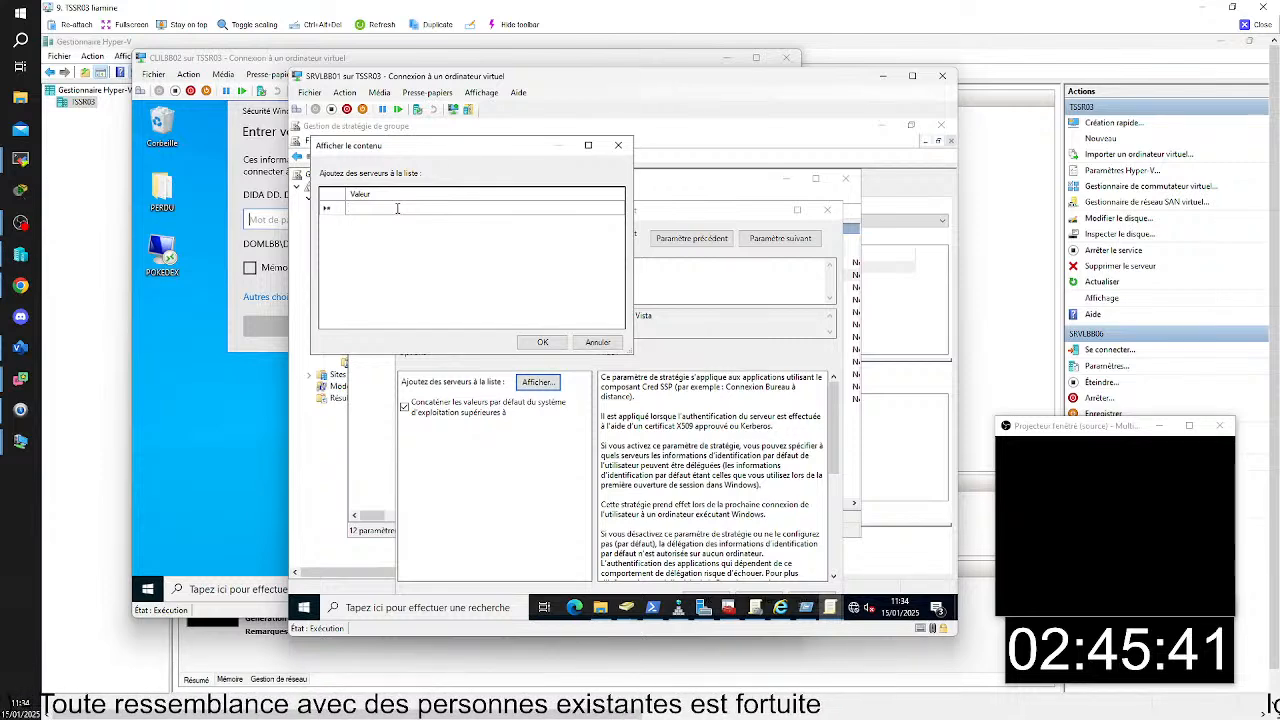
{"action": "type", "text": "TERMS"}
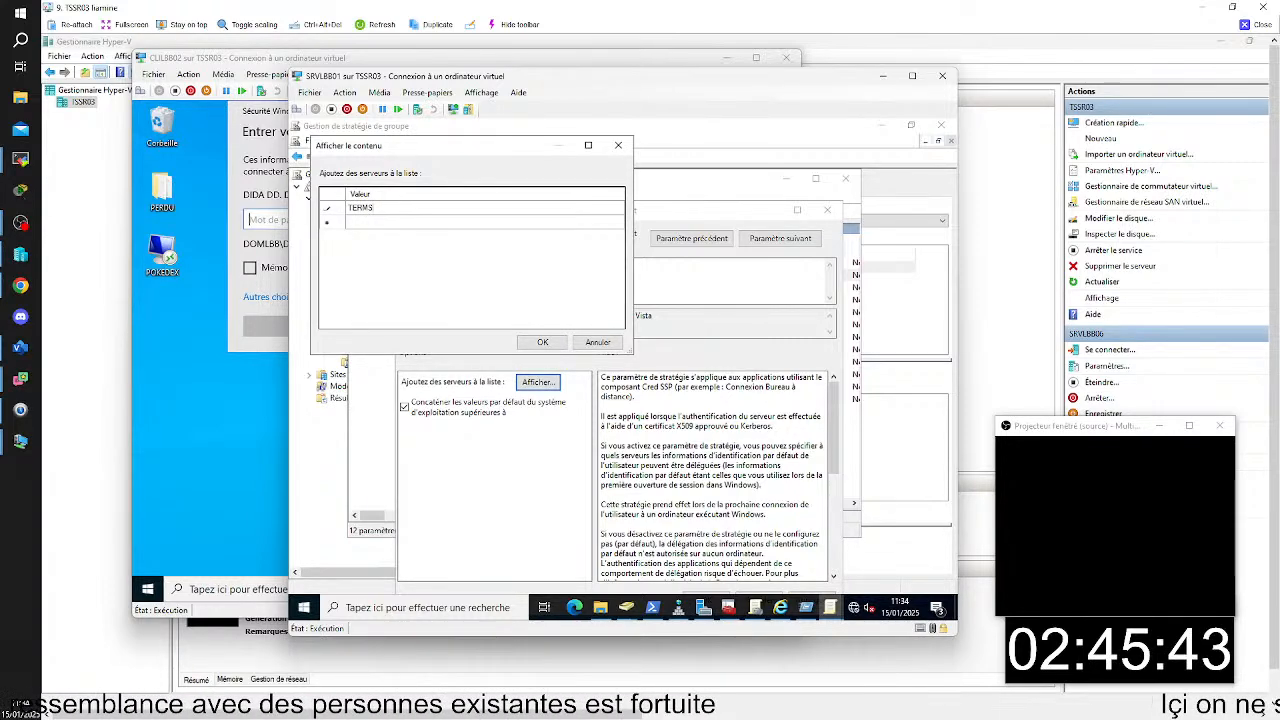
{"action": "type", "text": "RV/"}
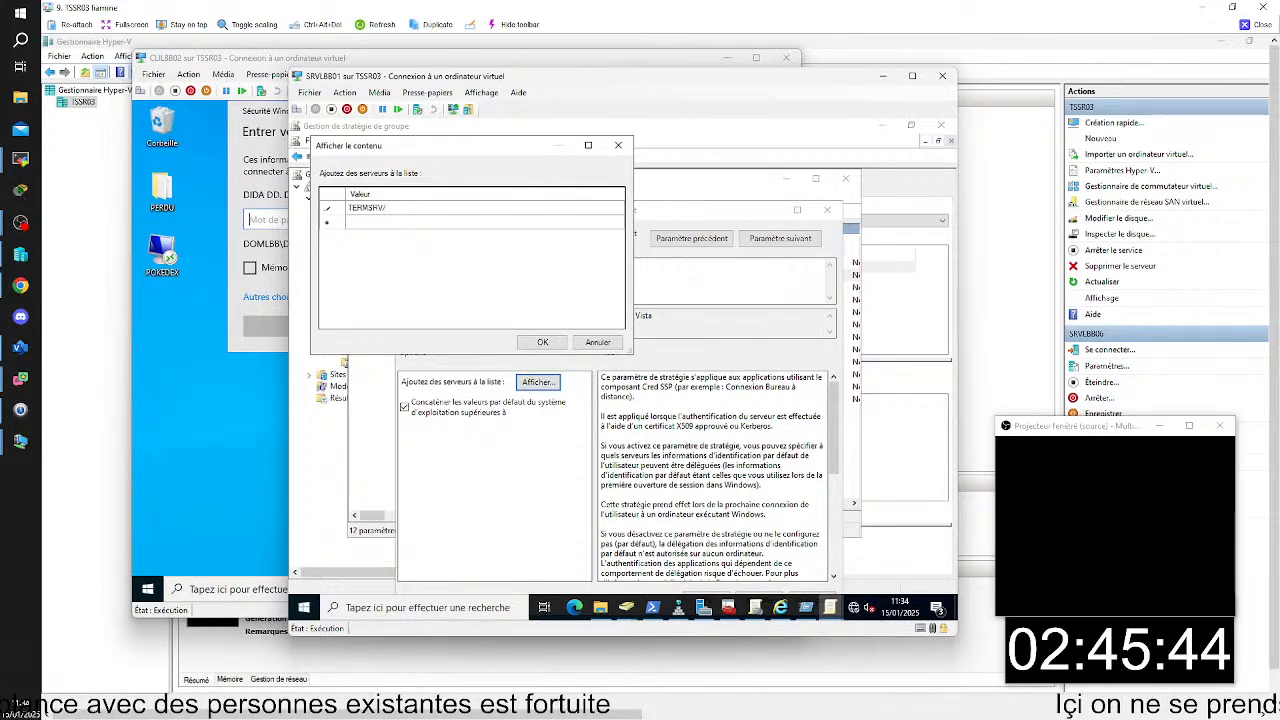
{"action": "type", "text": "*."}
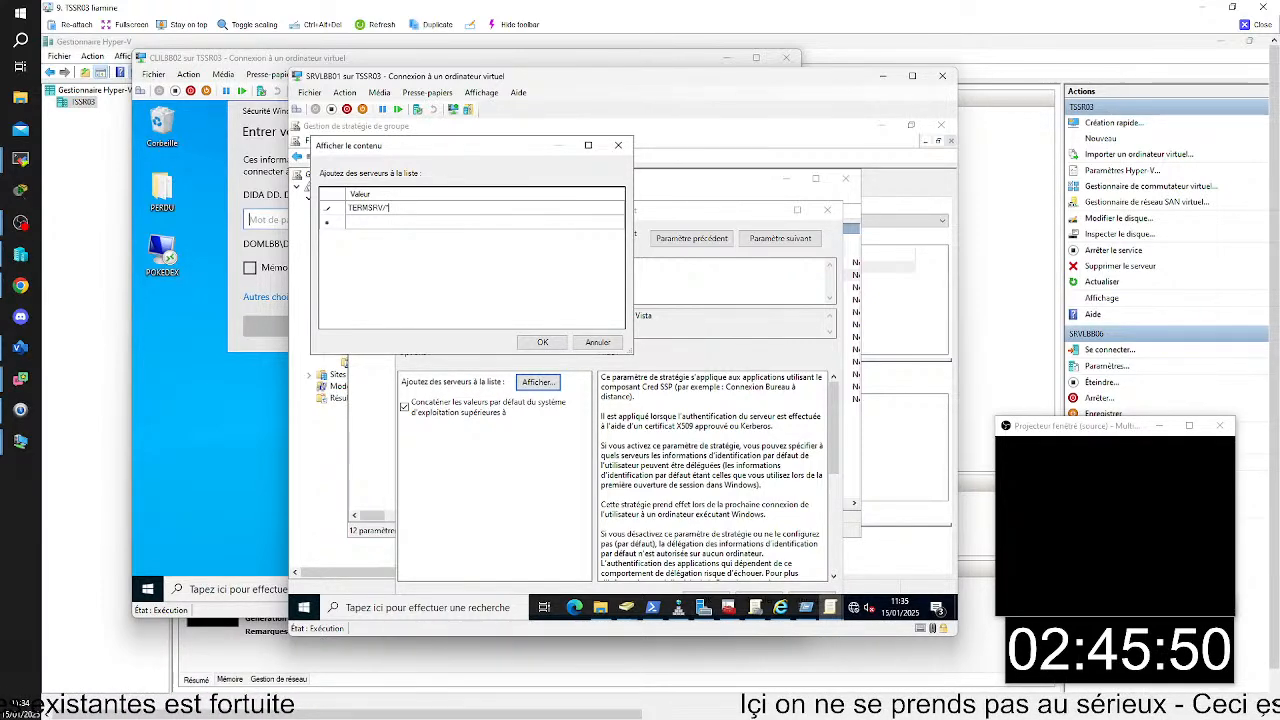
{"action": "type", "text": "DOM"}
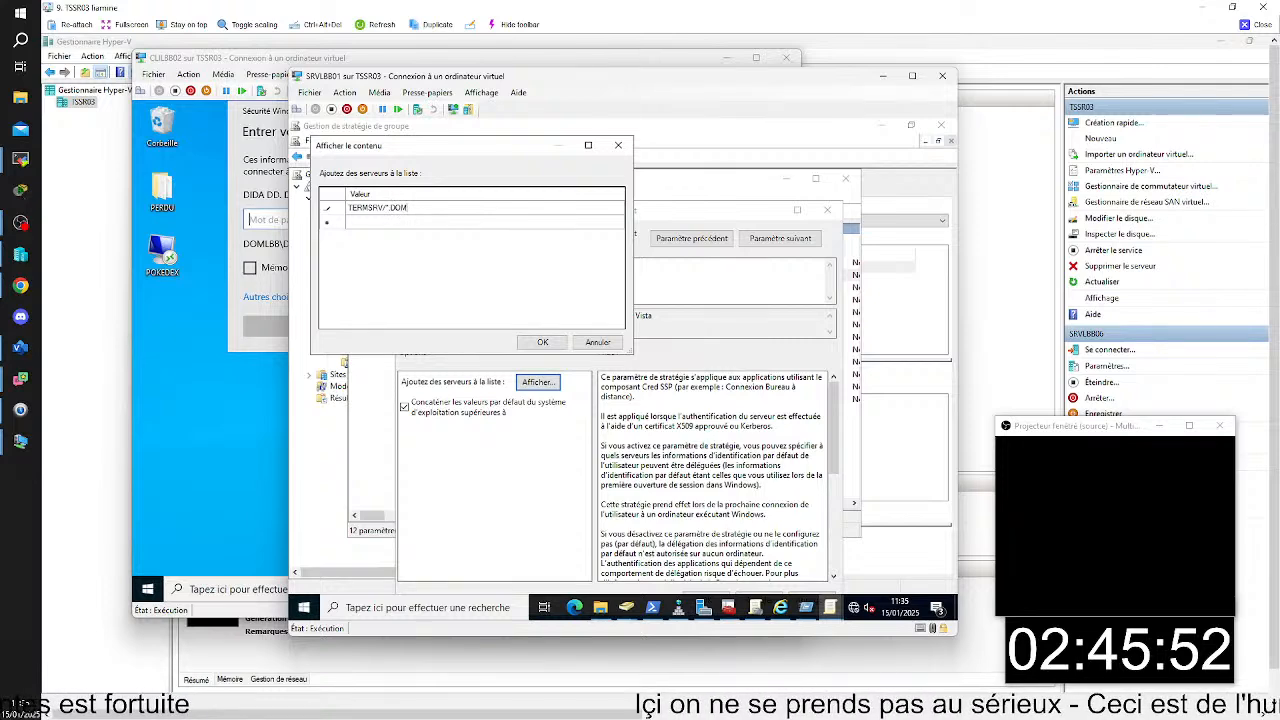
{"action": "type", "text": "LBB.LAN"}
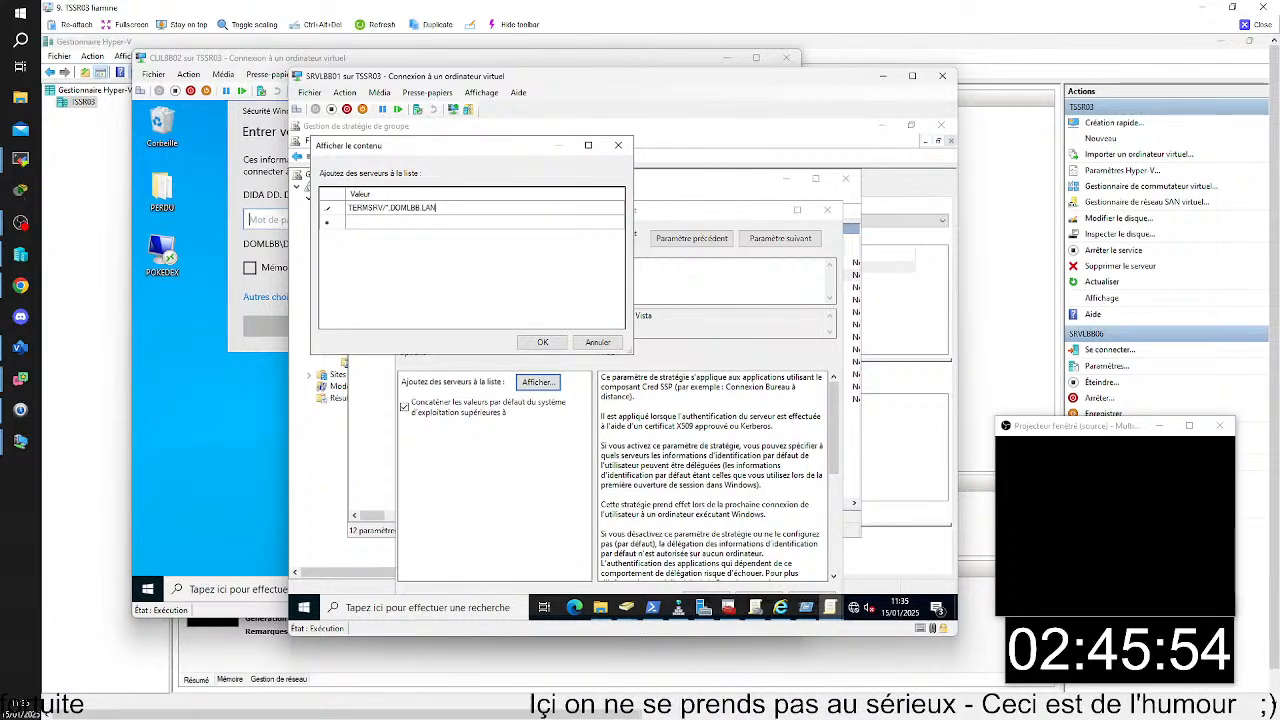
{"action": "left_click", "coordinate": [542, 342]}
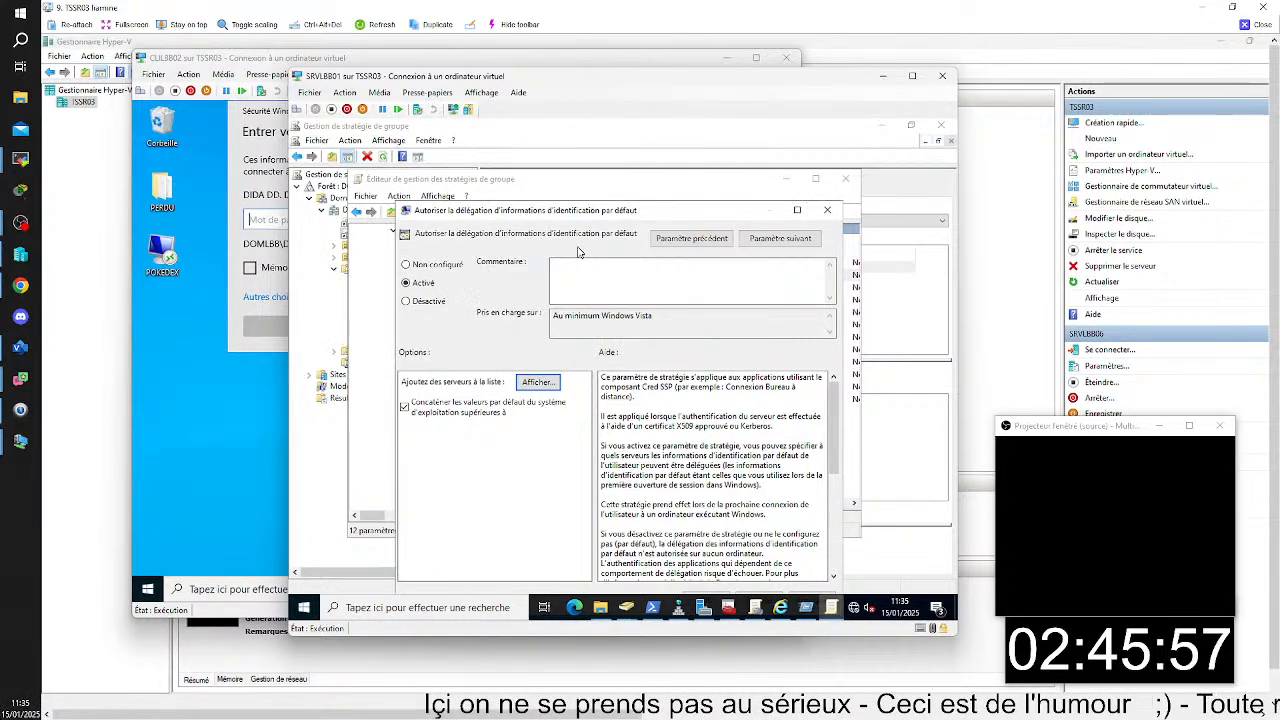
- Recheck the delegation server list, save the policy setting and close the Group Policy editor
{"action": "left_click_drag", "start_coordinate": [737, 205], "coordinate": [742, 134]}
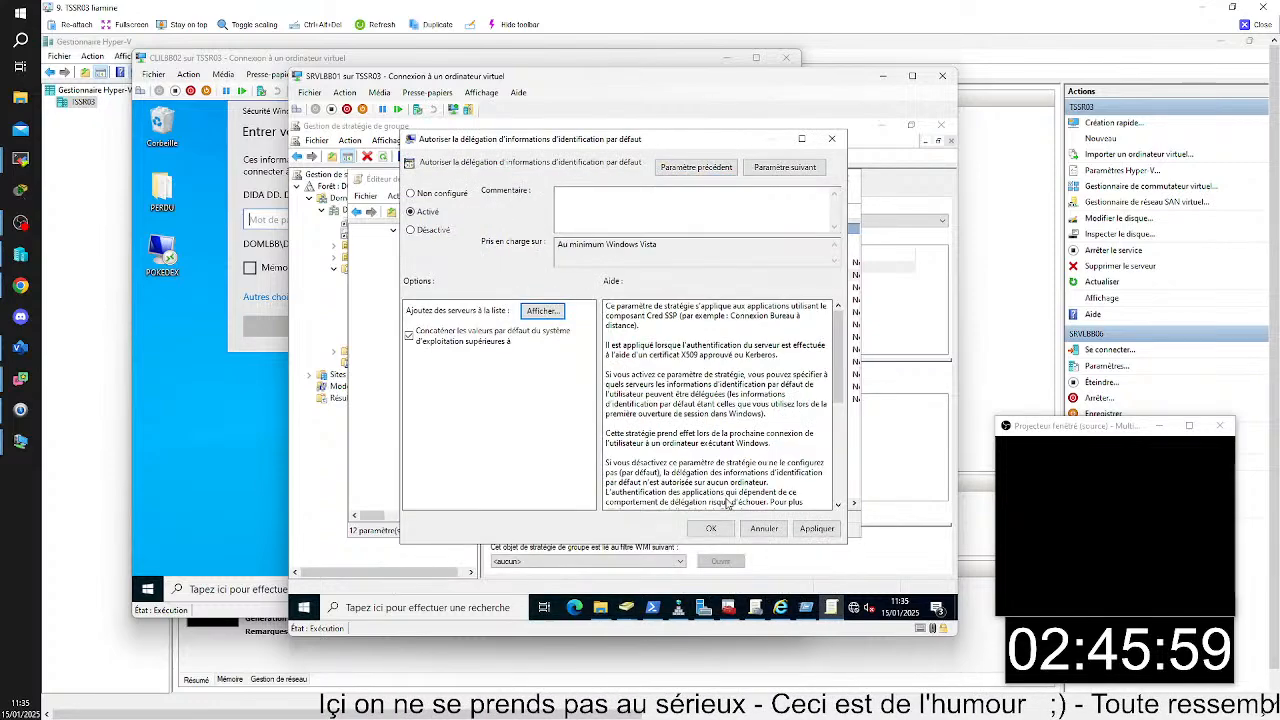
{"action": "left_click", "coordinate": [542, 311]}
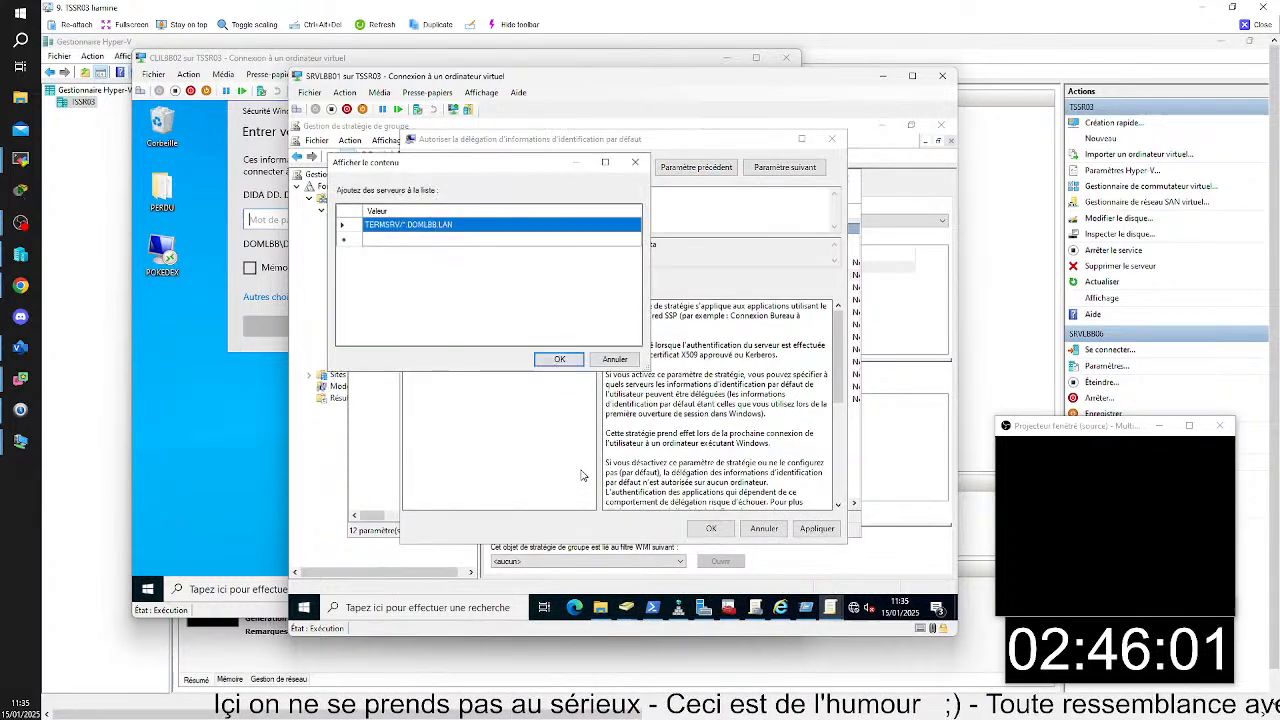
{"action": "left_click", "coordinate": [560, 359]}
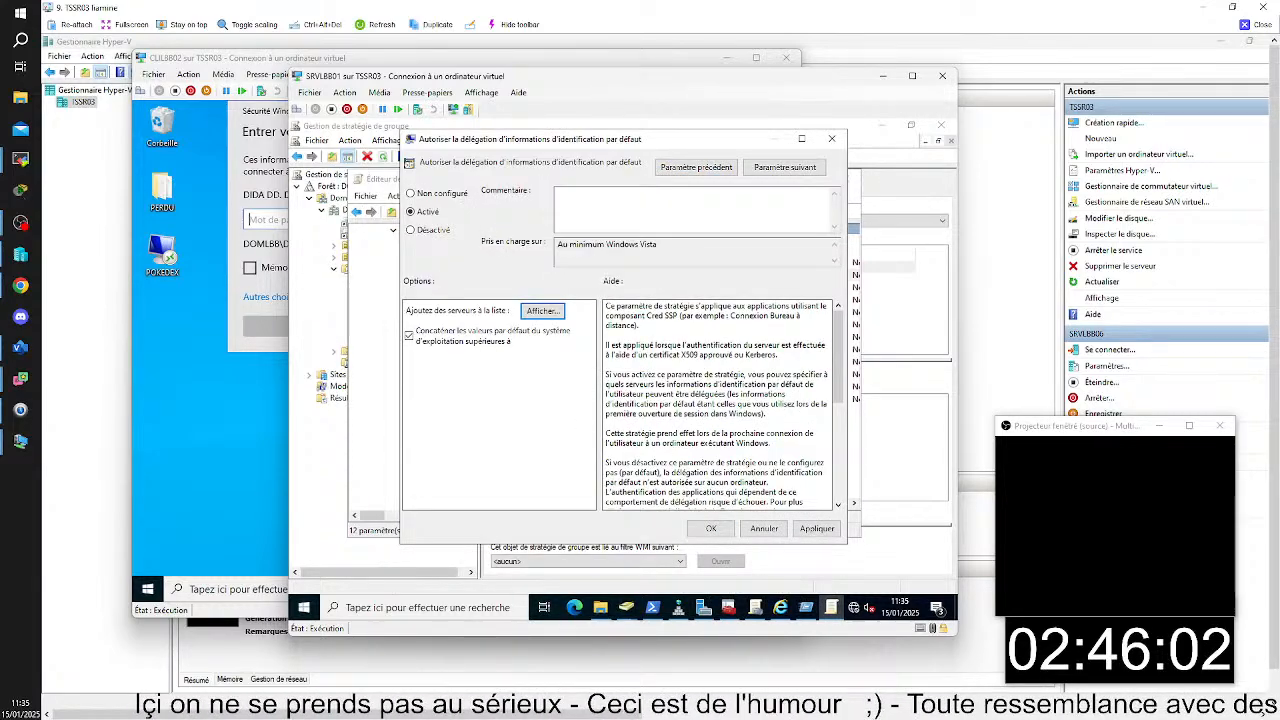
{"action": "left_click", "coordinate": [710, 528]}
{"action": "left_click", "coordinate": [845, 178]}
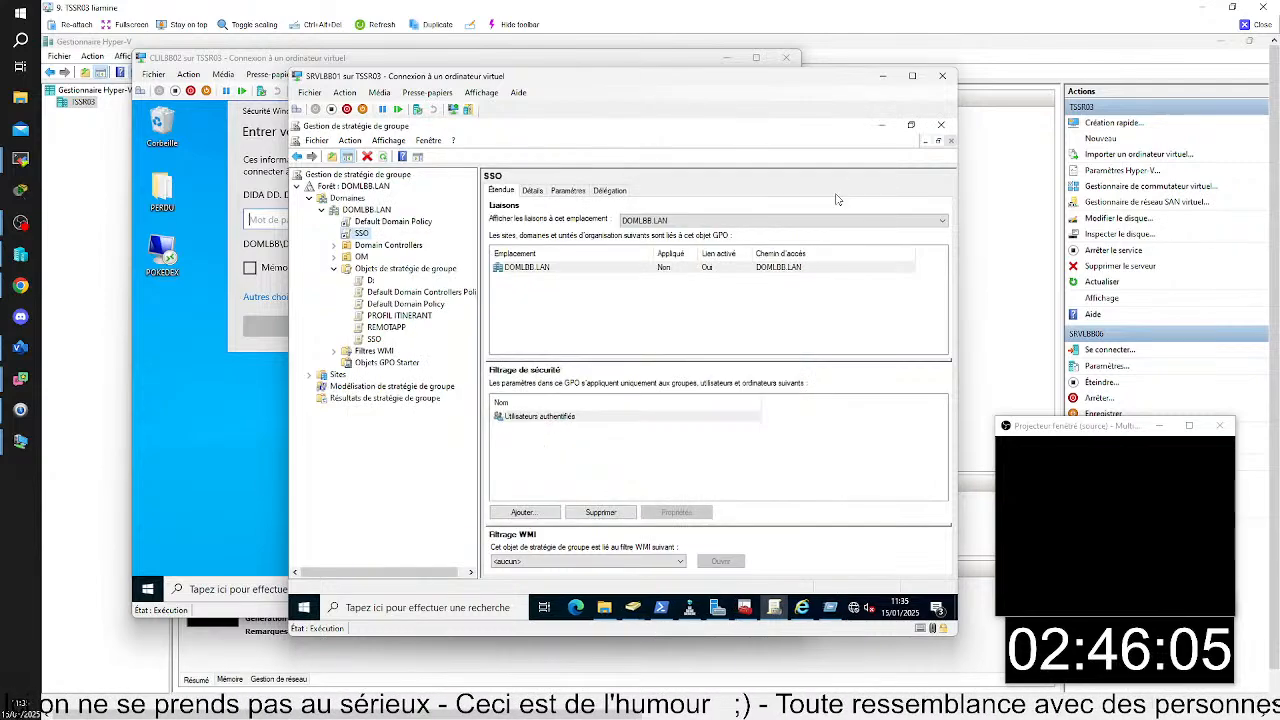
- Switch to CLILBB02, dismiss the credential prompt and open an elevated command prompt with the administrator account name and password
{"action": "left_click", "coordinate": [283, 216]}
{"action": "left_click", "coordinate": [520, 113]}
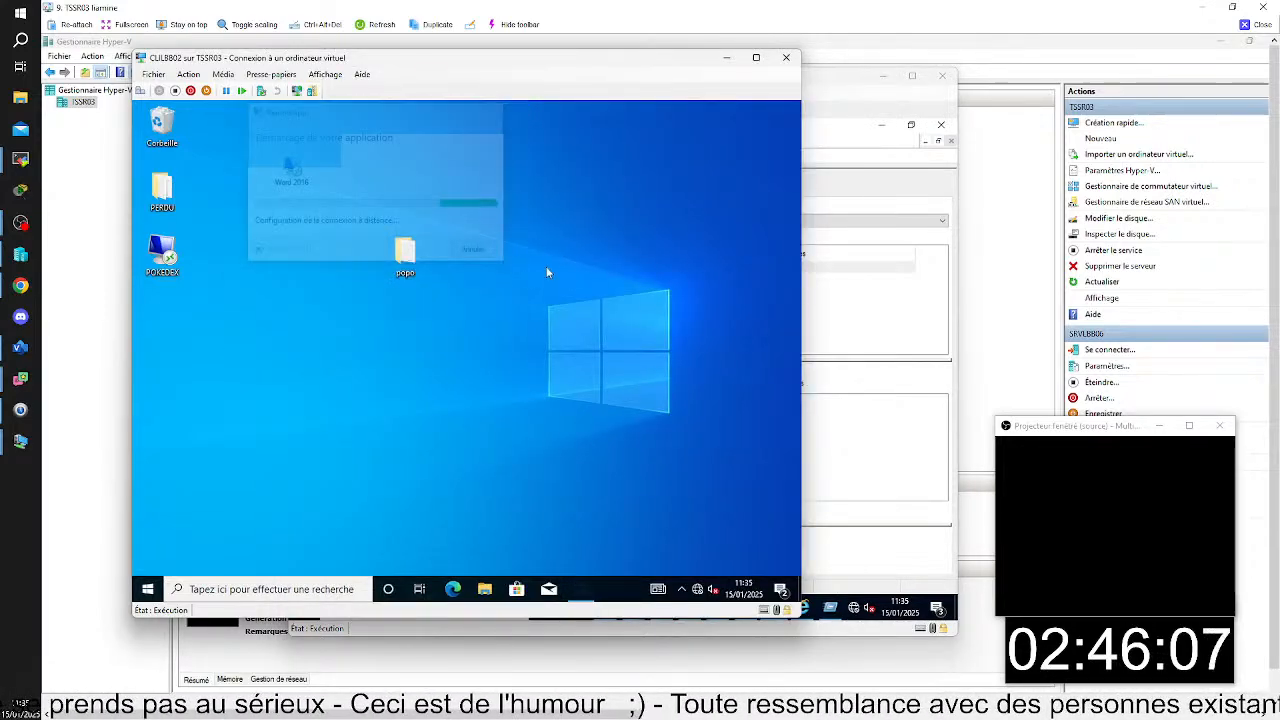
{"action": "left_click", "coordinate": [337, 589]}
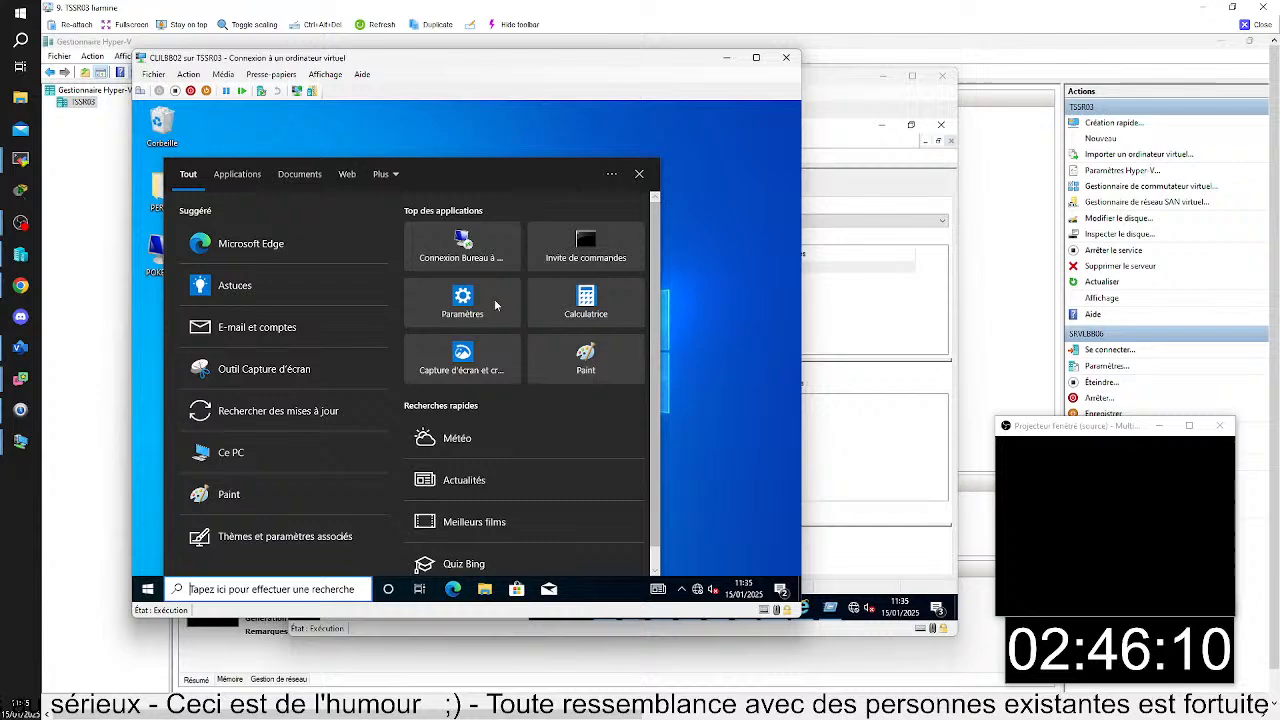
{"action": "right_click", "coordinate": [580, 222]}
{"action": "left_click", "coordinate": [555, 238]}
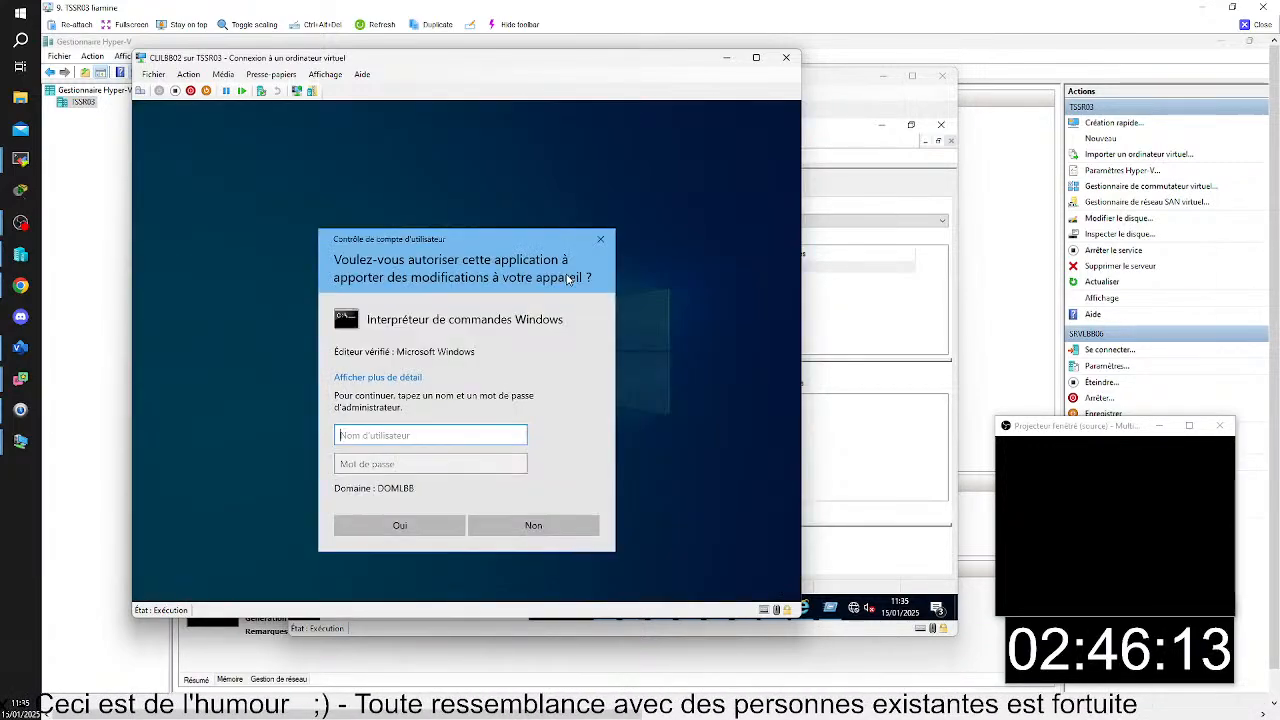
{"action": "type", "text": "adm"}
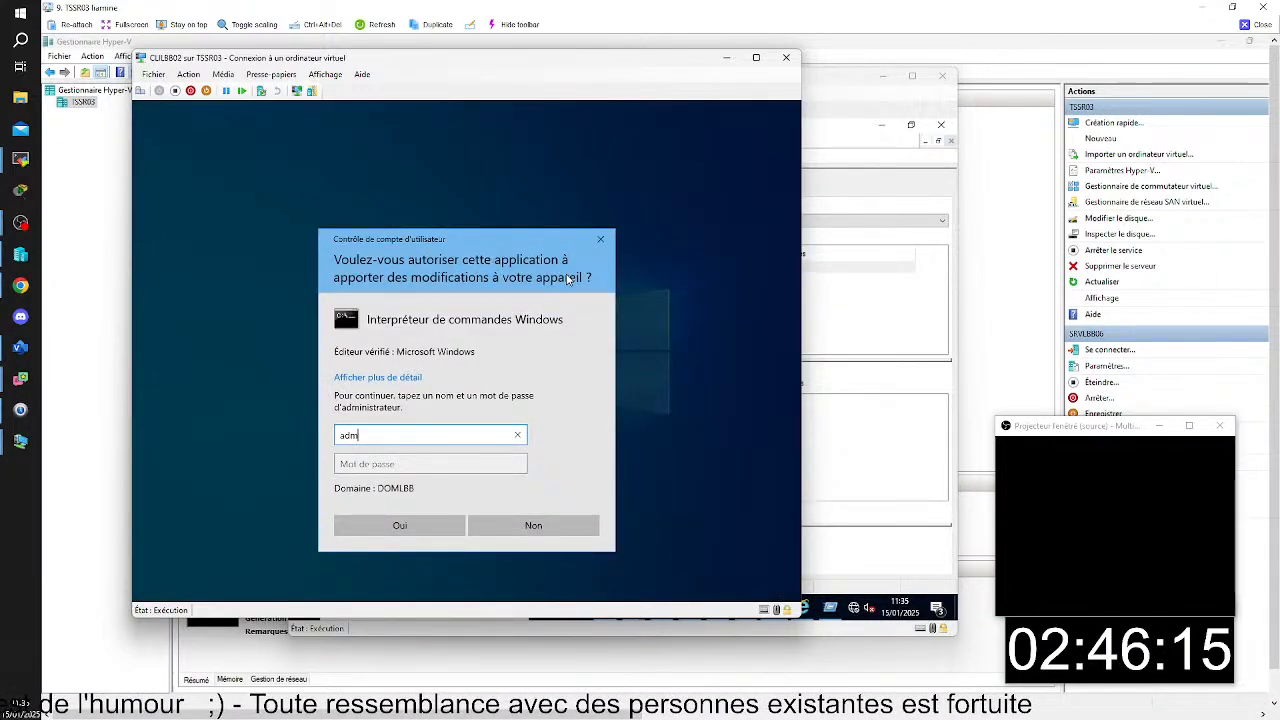
{"action": "type", "text": "inist"}
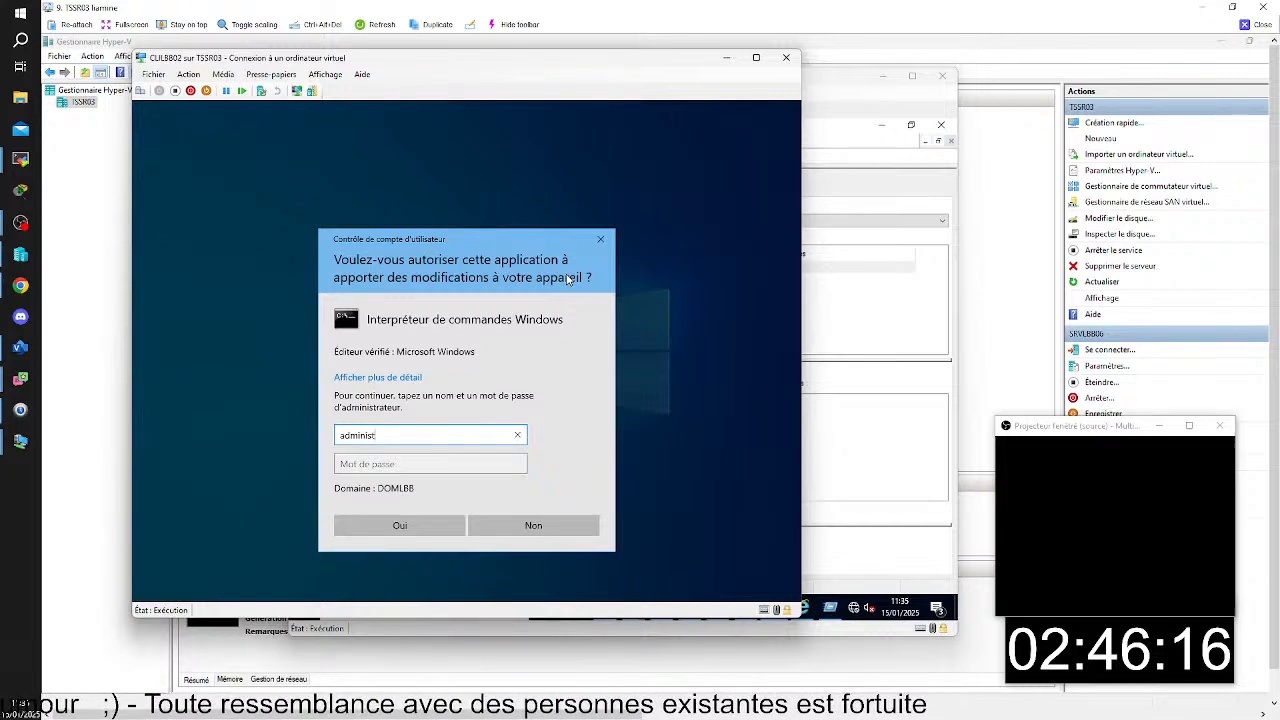
{"action": "type", "text": "rateur"}
{"action": "key", "text": "Tab"}
{"action": "type", "text": "P"}
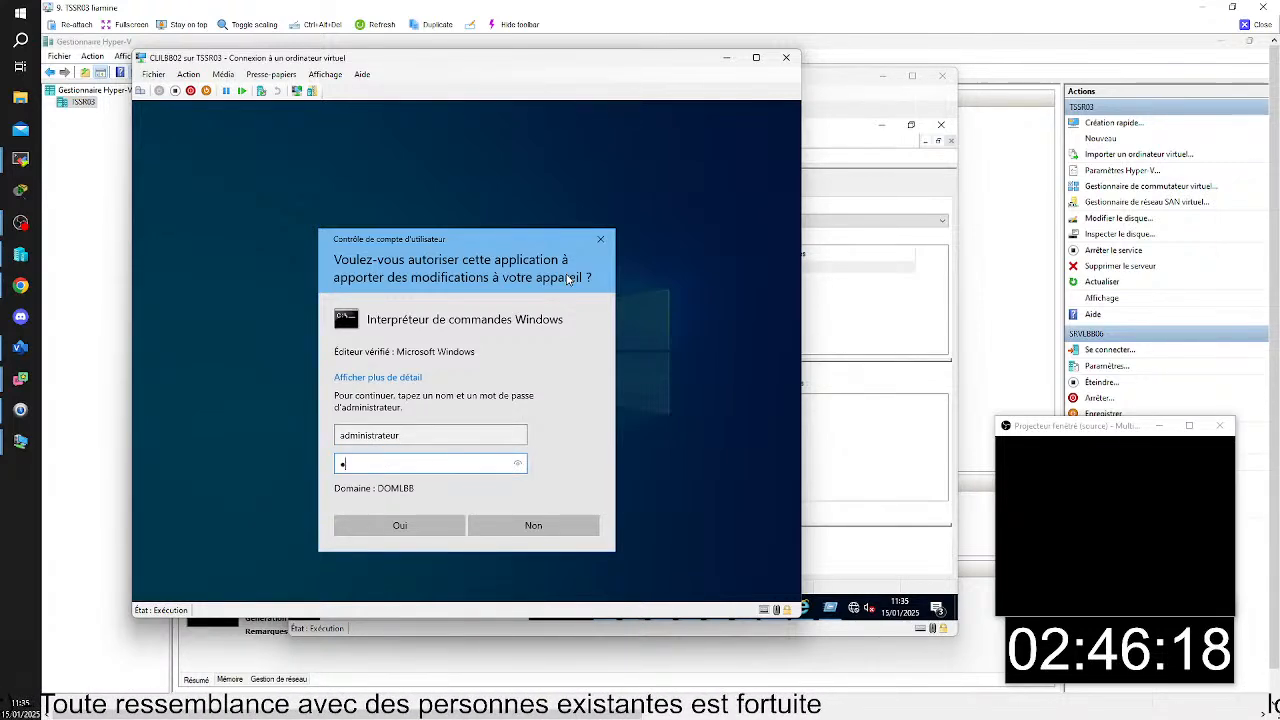
{"action": "type", "text": "•••••"}
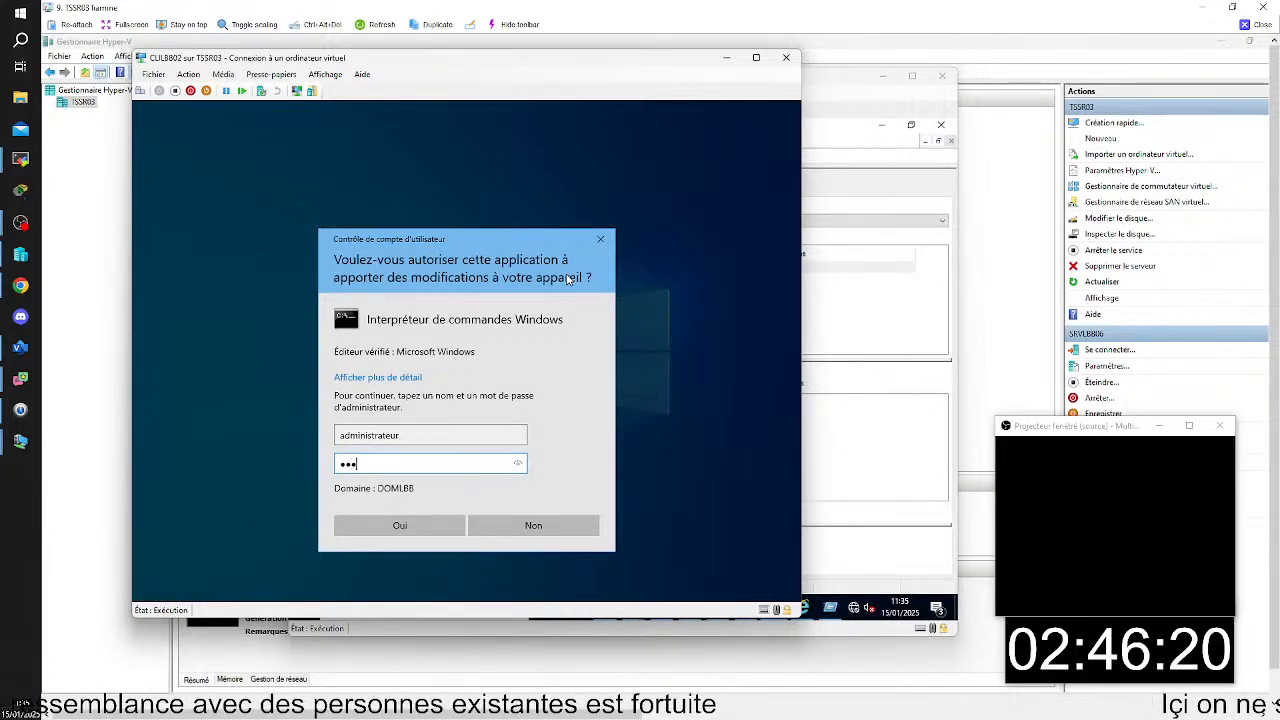
{"action": "key", "text": "Return"}
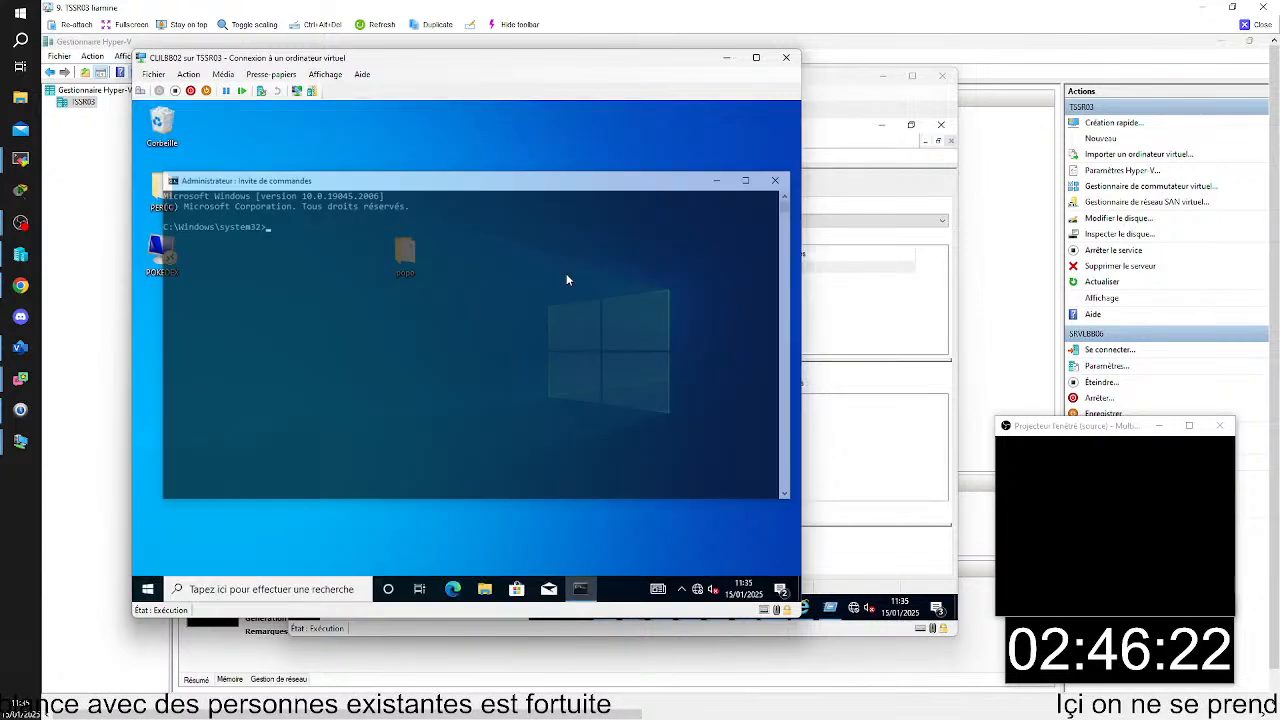
- Force a group policy update on CLILBB02 by running gpupdate /force
{"action": "type", "text": "gpu"}
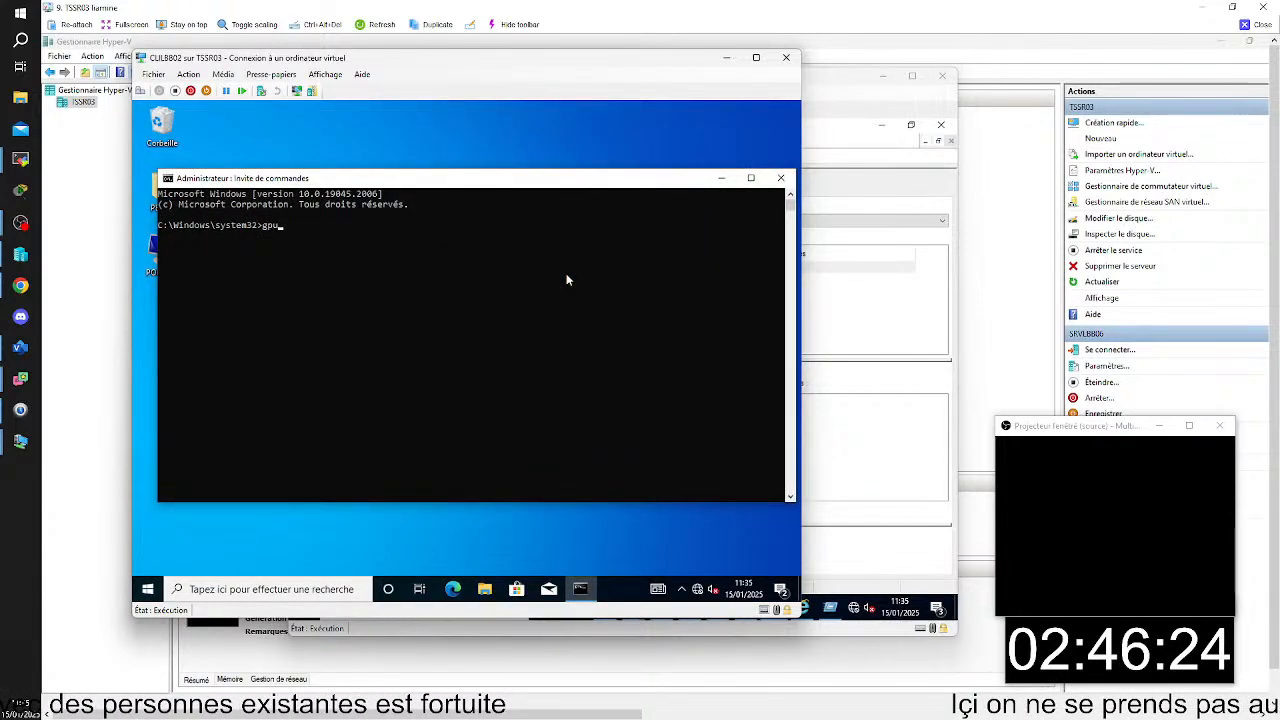
{"action": "type", "text": "pda"}
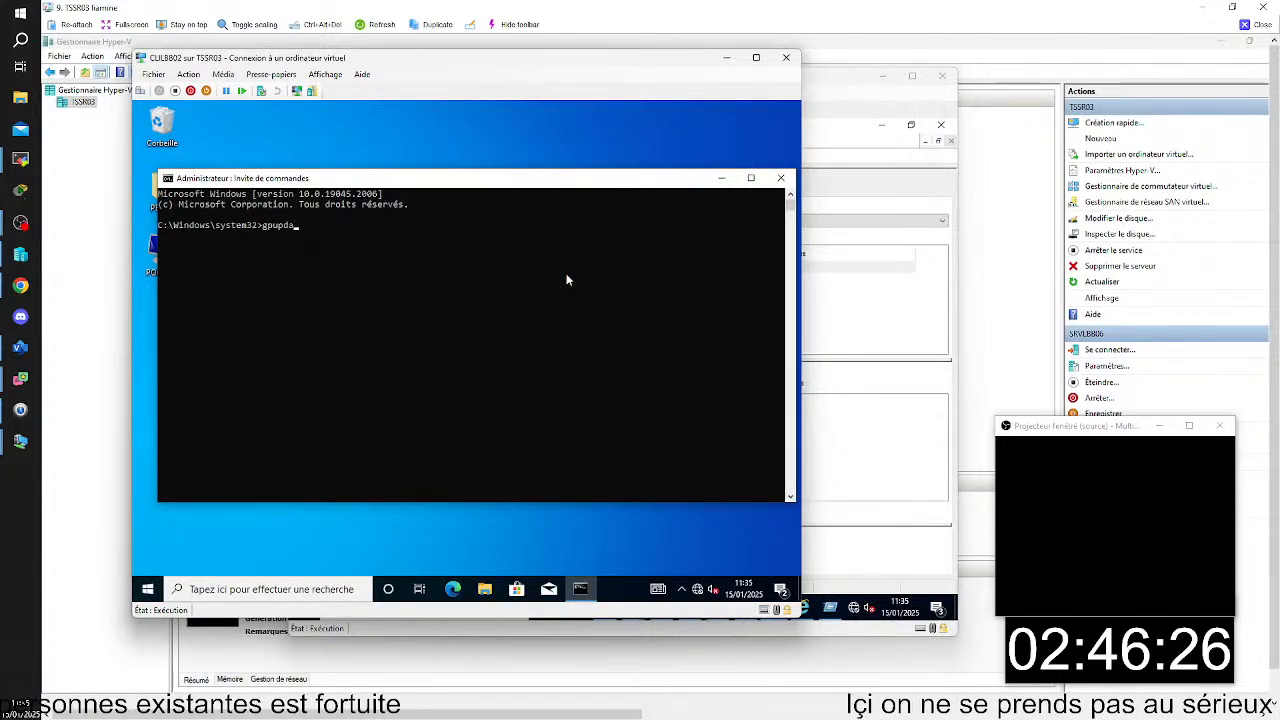
{"action": "type", "text": "te /"}
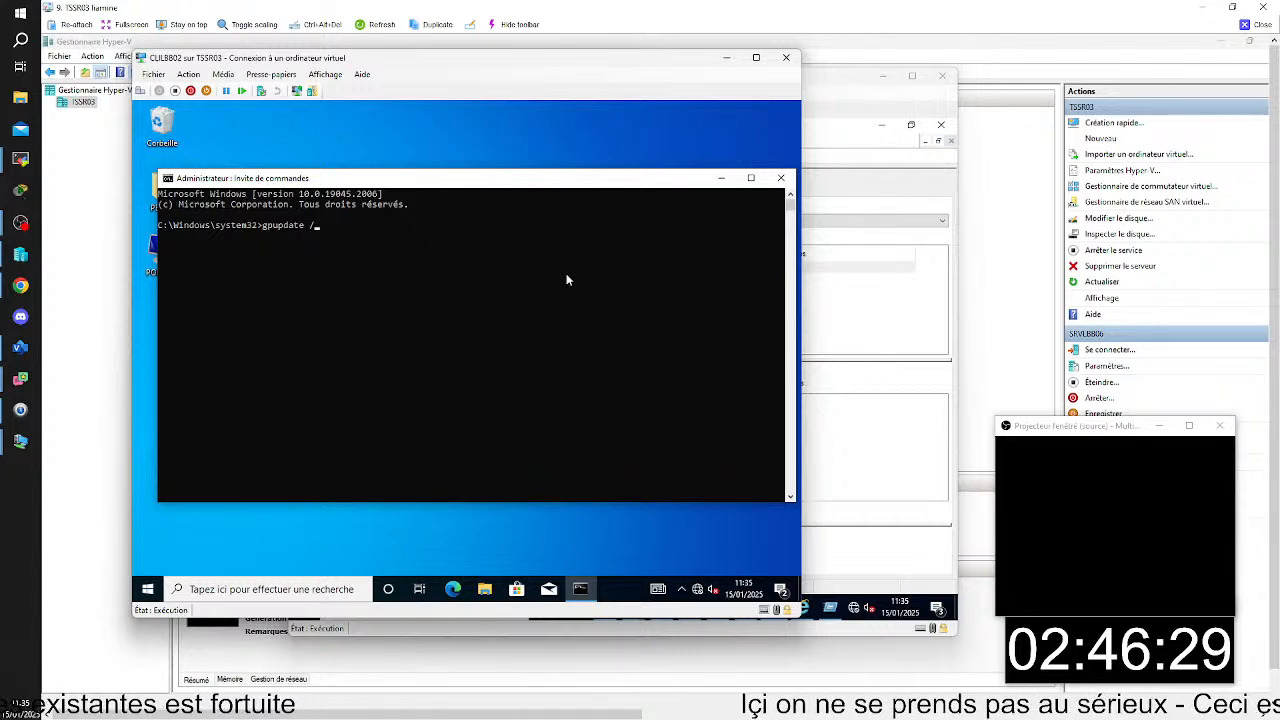
{"action": "type", "text": "force"}
{"action": "key", "text": "Return"}
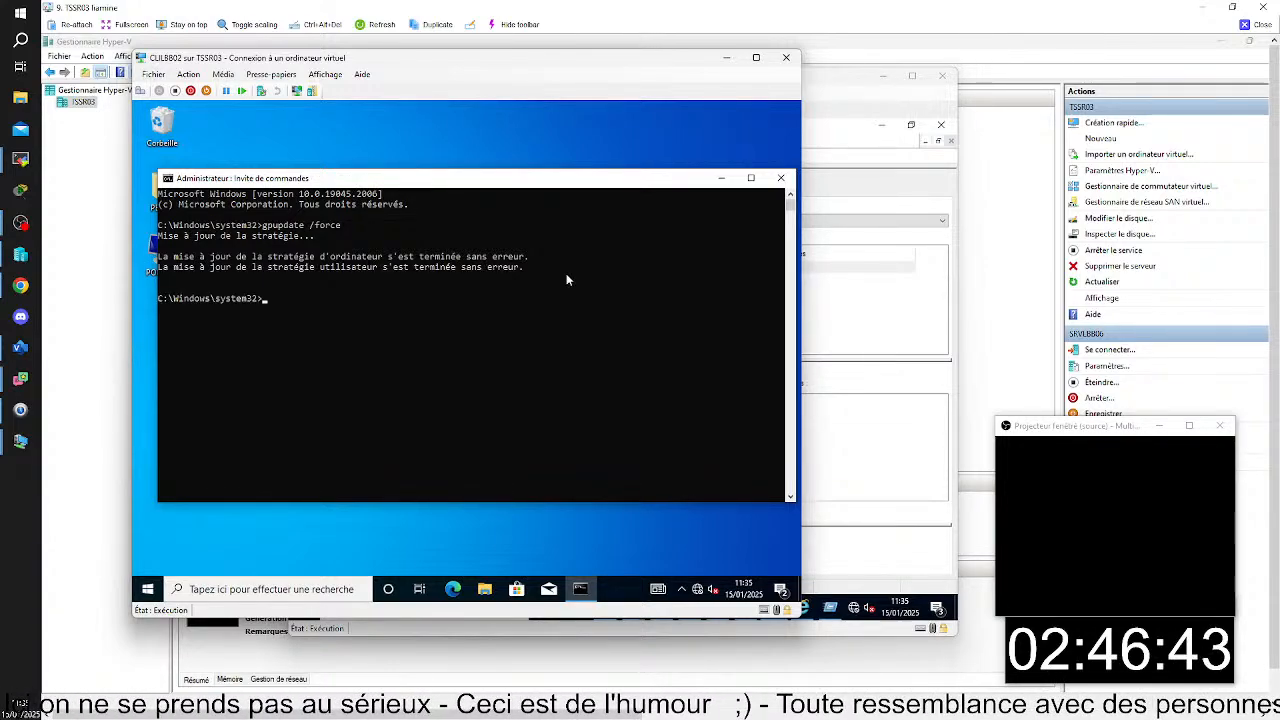
- End the current session on CLILBB02 and sign back in as the same domain user by entering the account password
{"action": "right_click", "coordinate": [146, 588]}
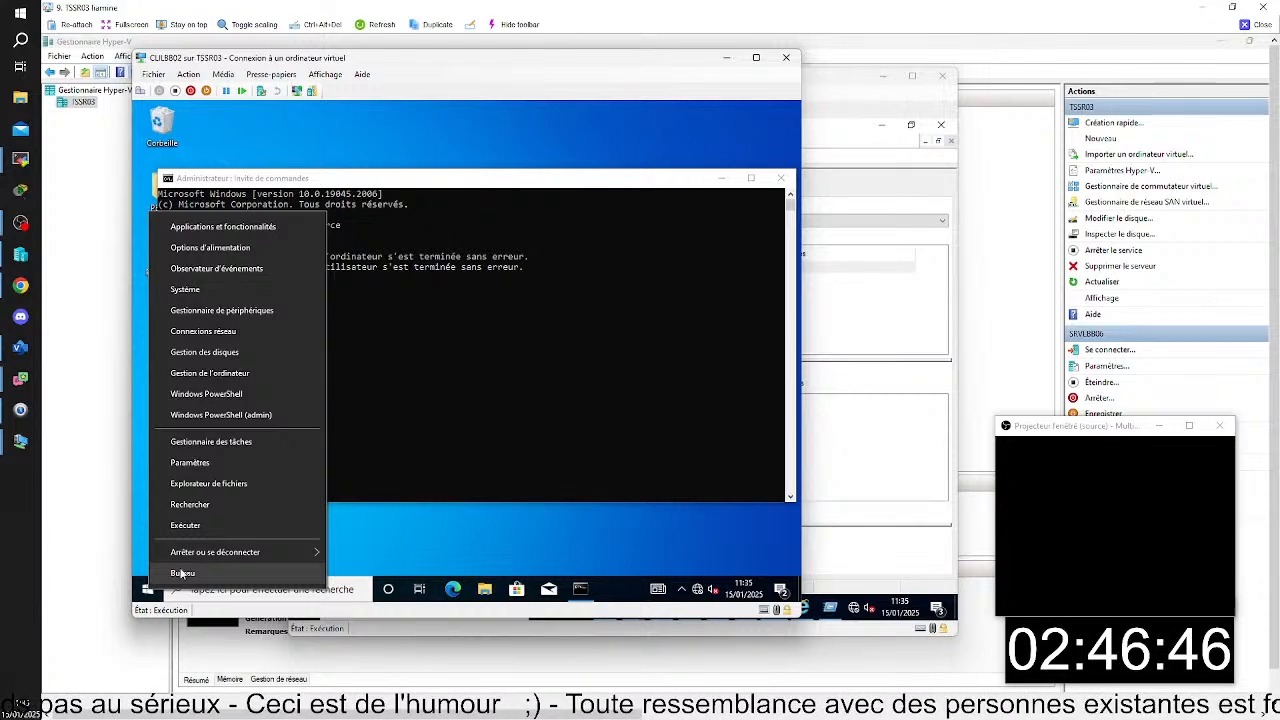
{"action": "mouse_move", "coordinate": [190, 553]}
{"action": "left_click", "coordinate": [345, 550]}
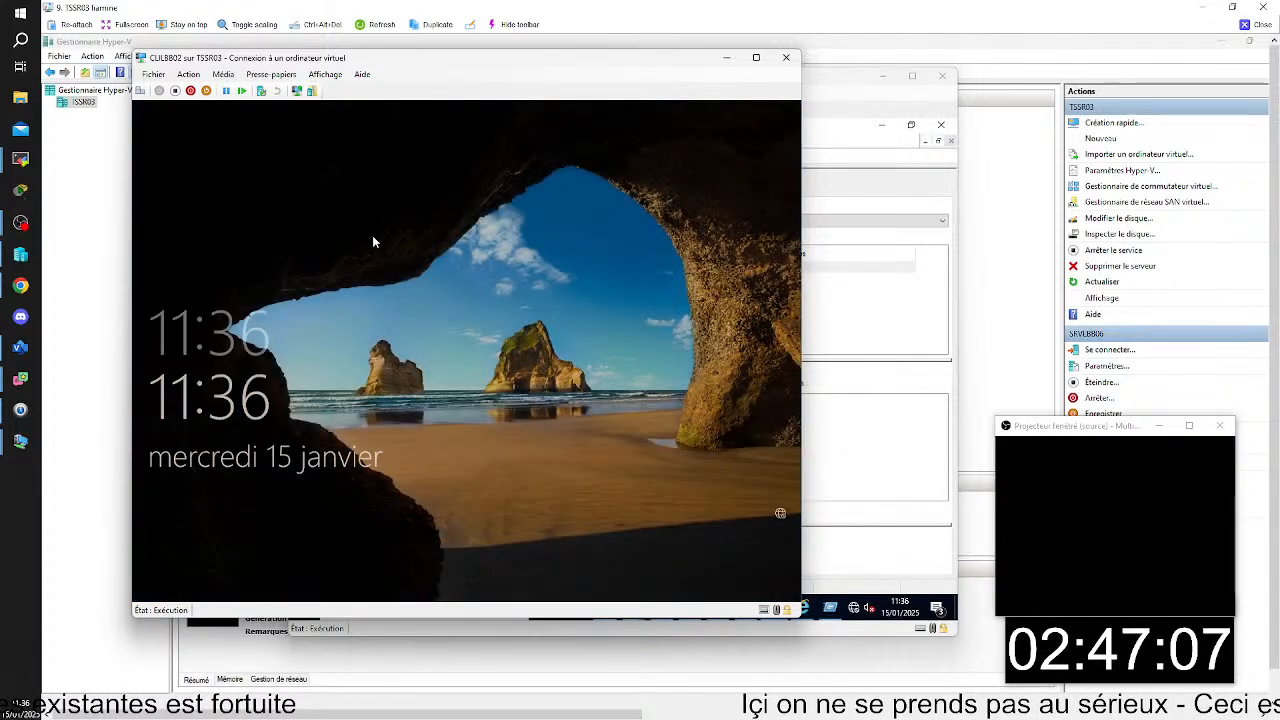
{"action": "left_click", "coordinate": [396, 261]}
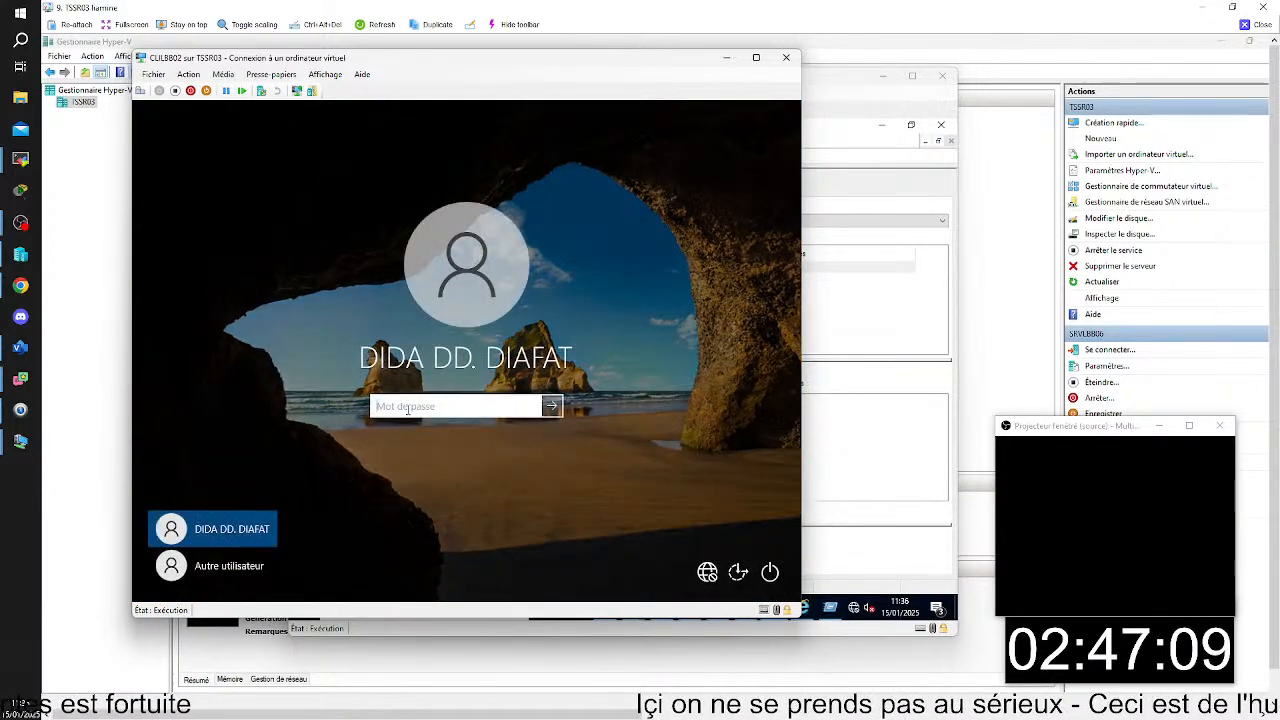
{"action": "type", "text": "*****"}
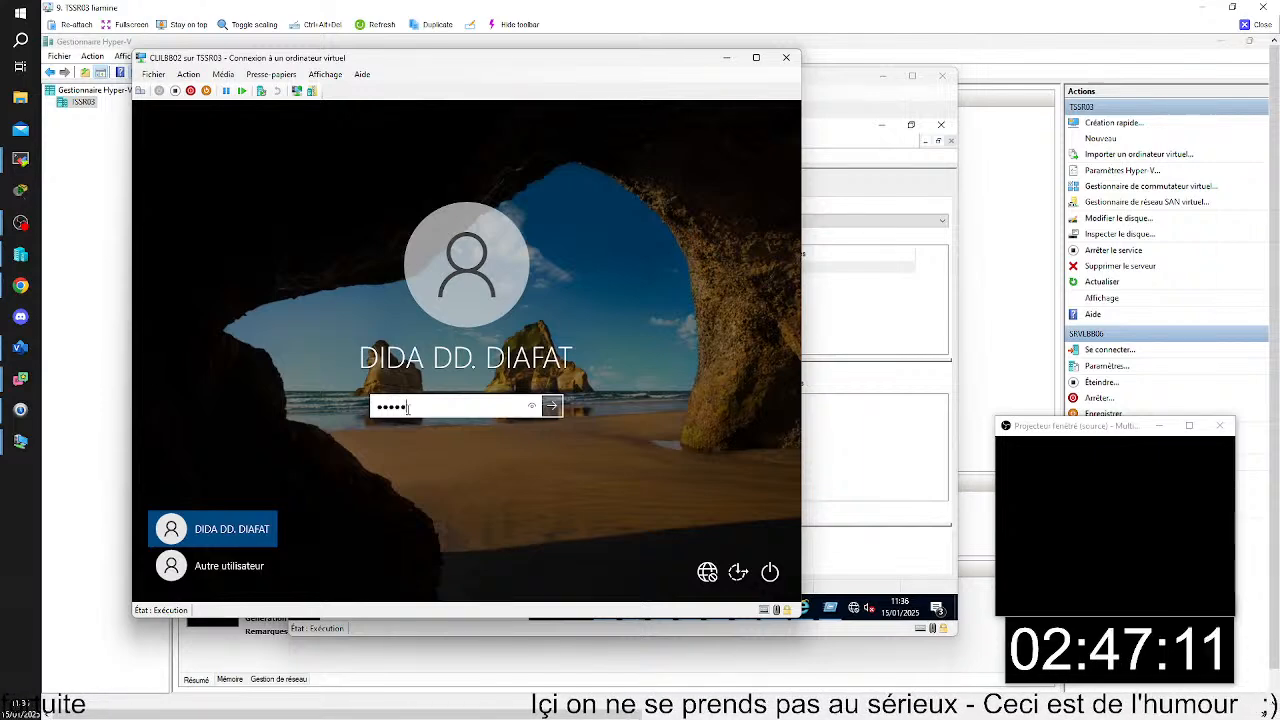
{"action": "type", "text": "**"}
{"action": "key", "text": "Return"}
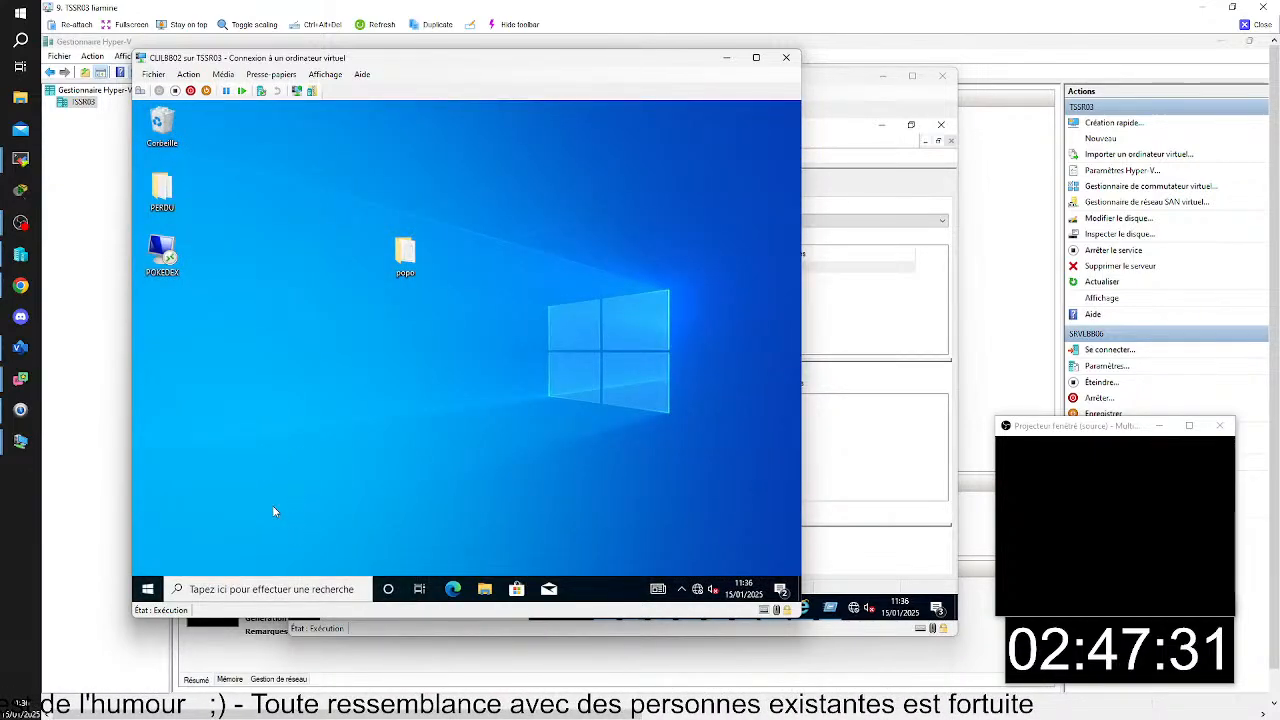
- Launch the RemoteApp Word 2016 (Work Resources) on CLILBB02 to test single sign-on
{"action": "left_click", "coordinate": [147, 588]}
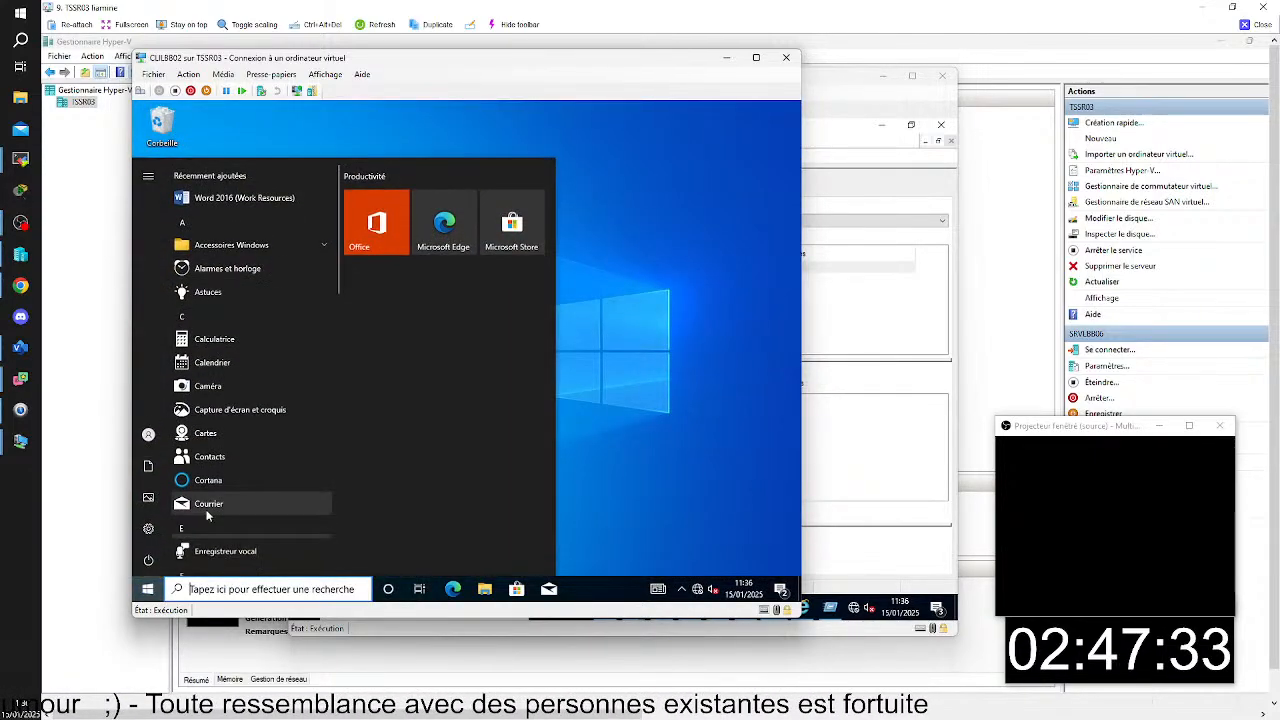
{"action": "scroll", "coordinate": [207, 515], "scroll_direction": "down", "scroll_amount": 5}
{"action": "scroll", "coordinate": [246, 360], "scroll_direction": "up", "scroll_amount": 5}
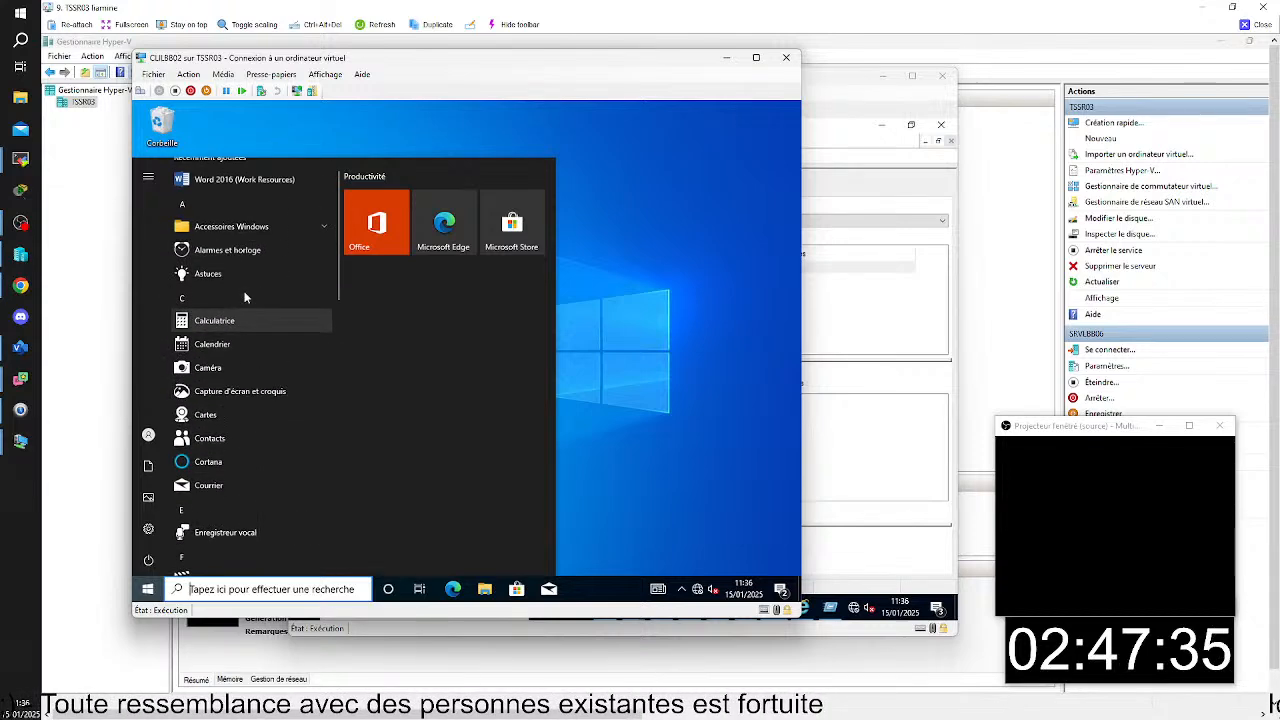
{"action": "scroll", "coordinate": [230, 260], "scroll_direction": "up", "scroll_amount": 1}
{"action": "left_click", "coordinate": [213, 198]}
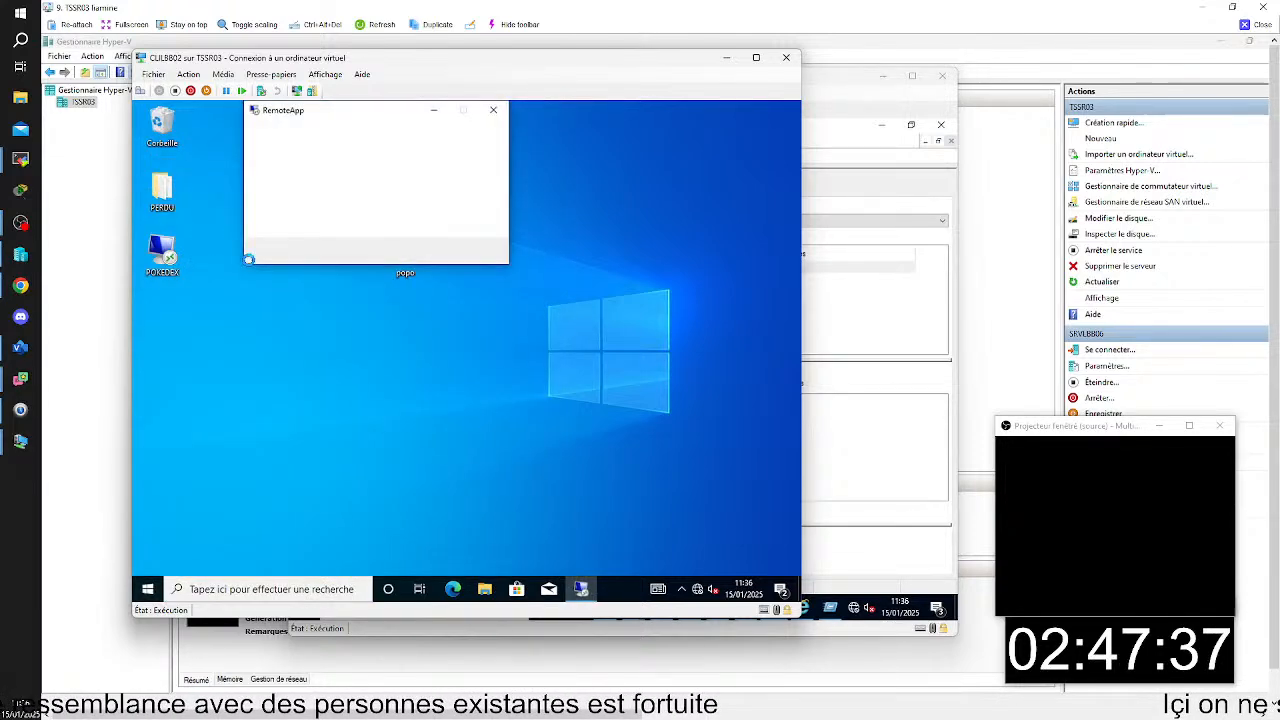
{"action": "left_click", "coordinate": [433, 303]}
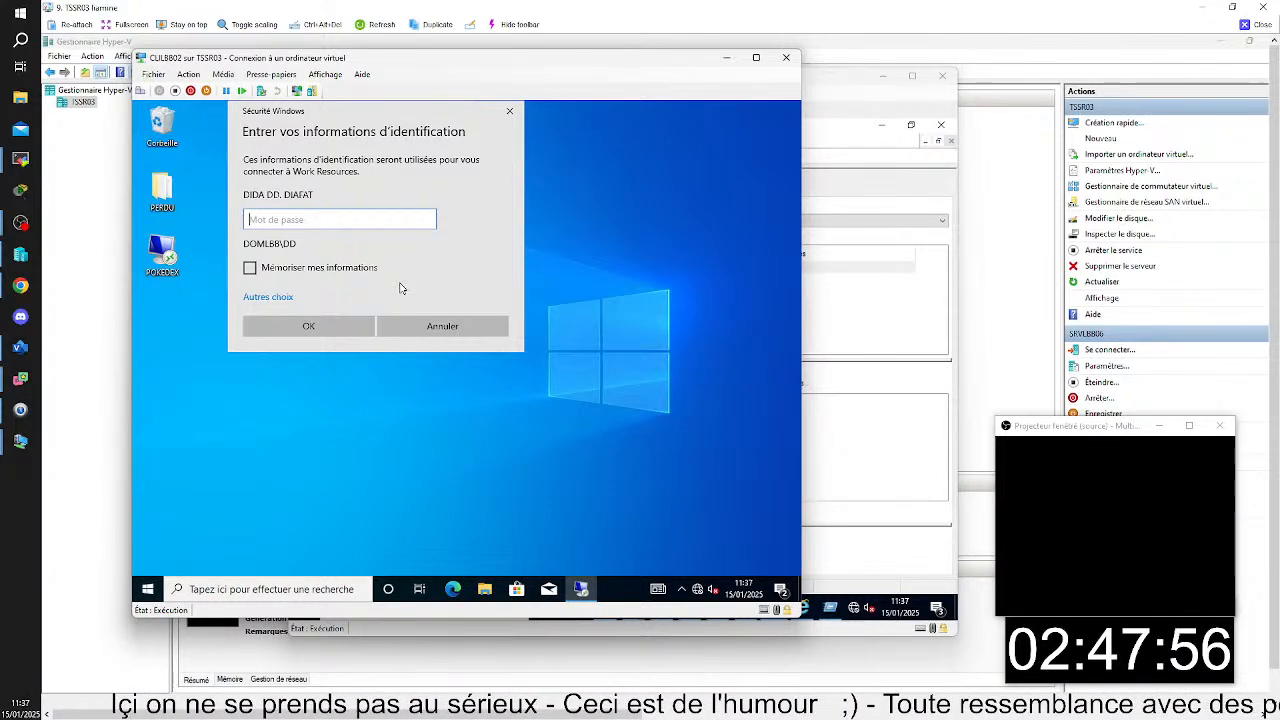
- Switch to SRVLBB01 and expand the GROUPES, ORDINATEUR and SRV HOTE DE SESSION units under OM in Group Policy Management
{"action": "left_click", "coordinate": [847, 332]}
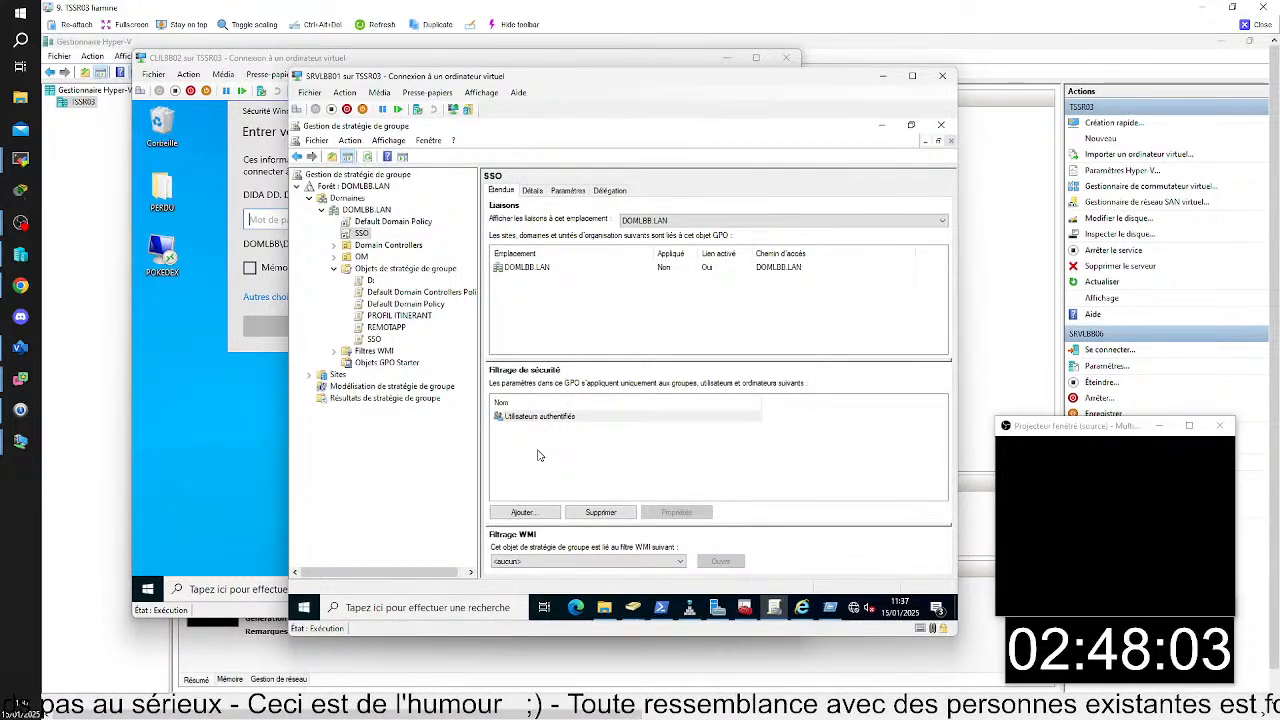
{"action": "left_click", "coordinate": [334, 257]}
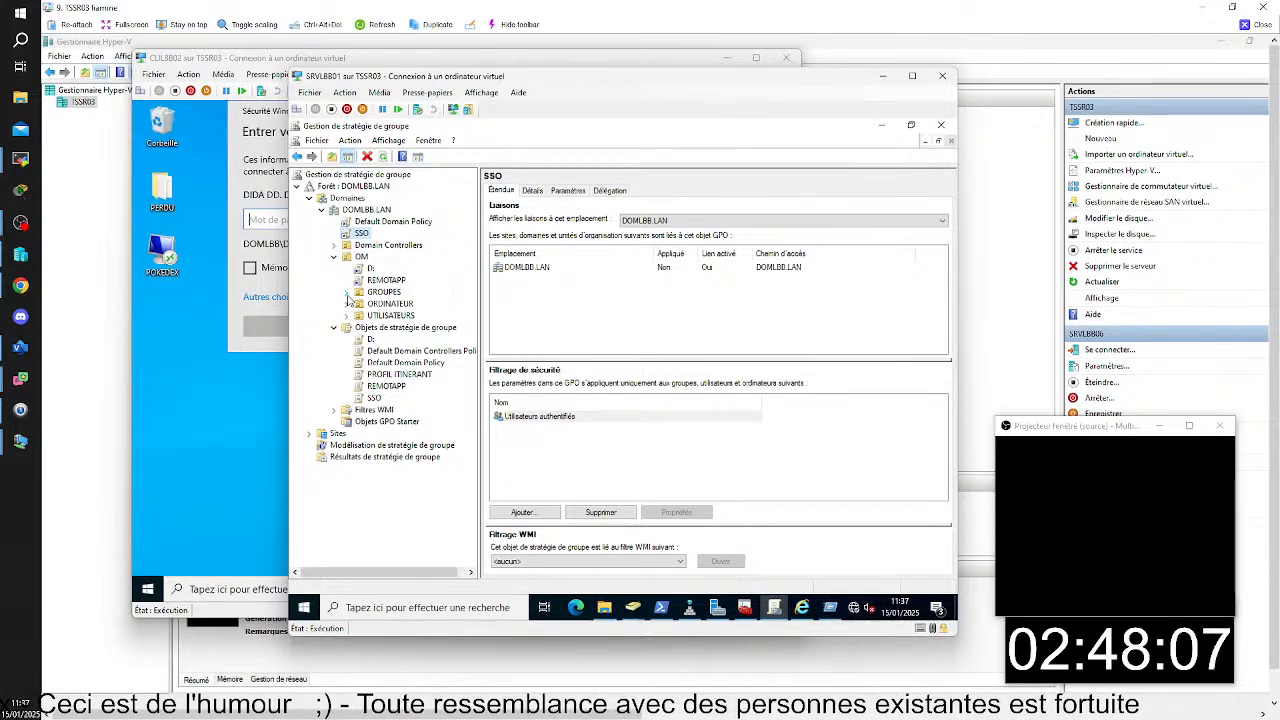
{"action": "left_click", "coordinate": [346, 292]}
{"action": "left_click", "coordinate": [347, 328]}
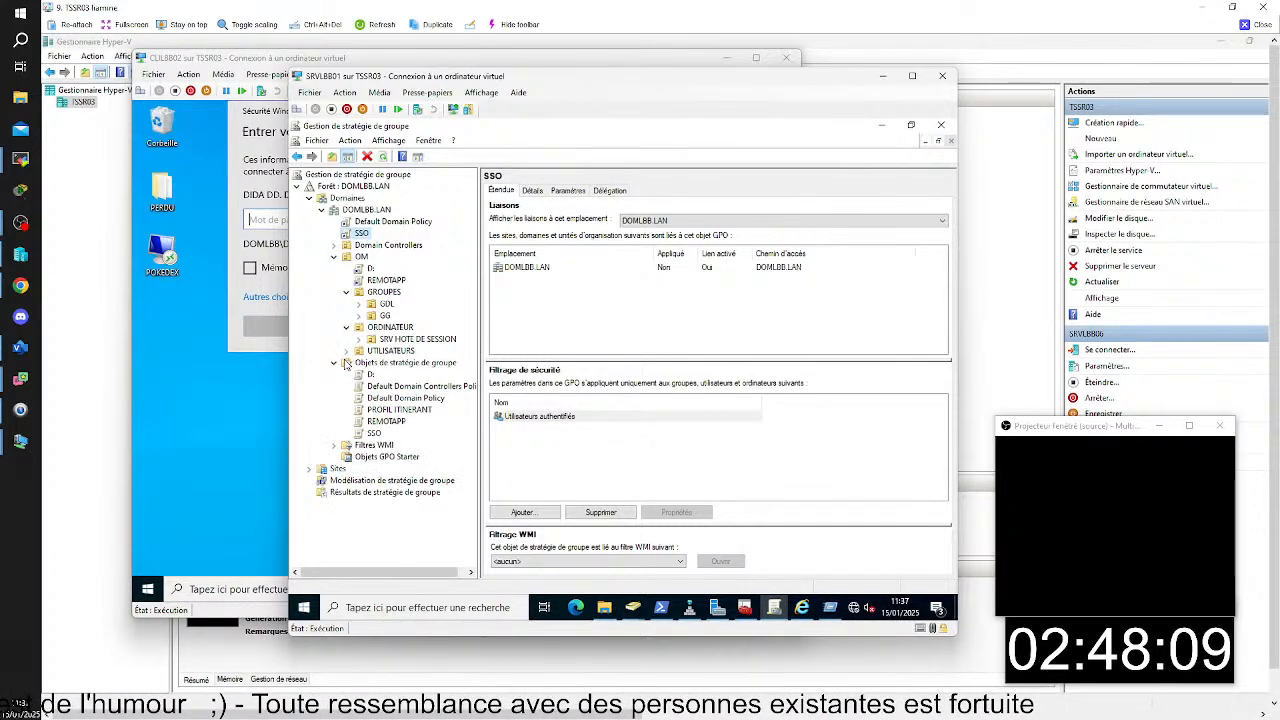
{"action": "left_click", "coordinate": [358, 340]}
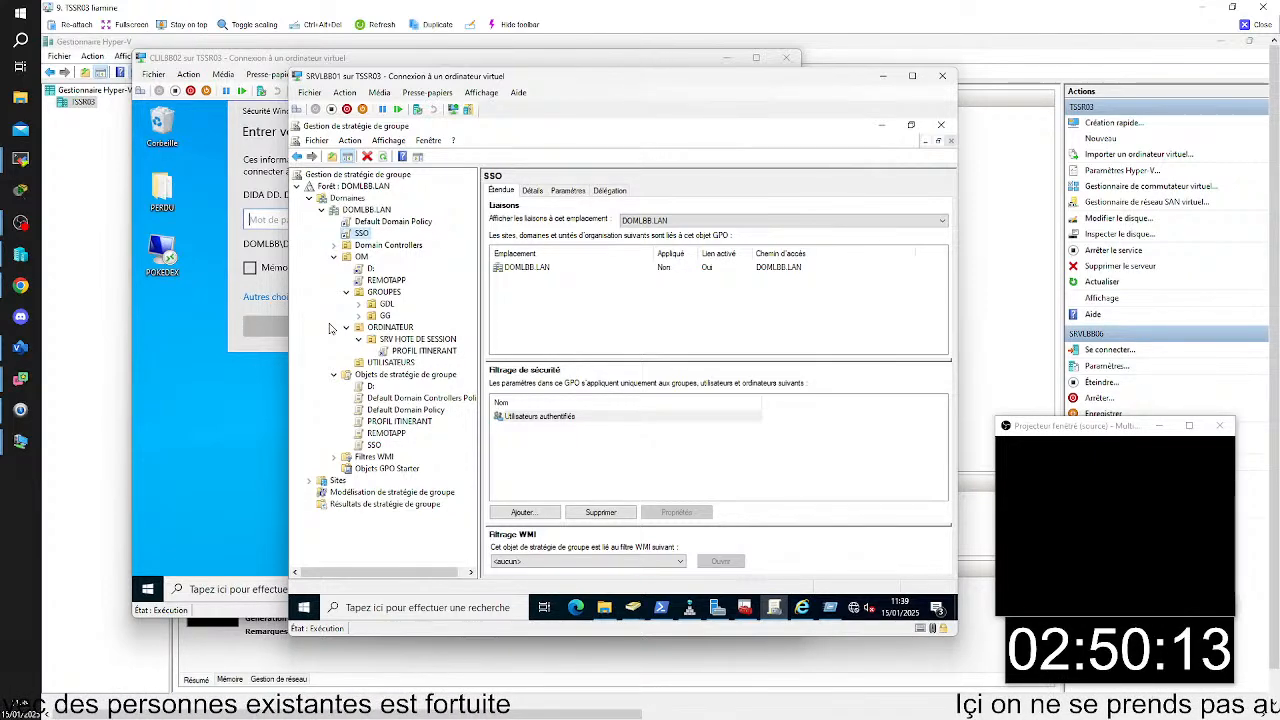
- Enforce the SSO policy link on the DOMLBB.LAN domain
{"action": "right_click", "coordinate": [357, 237]}
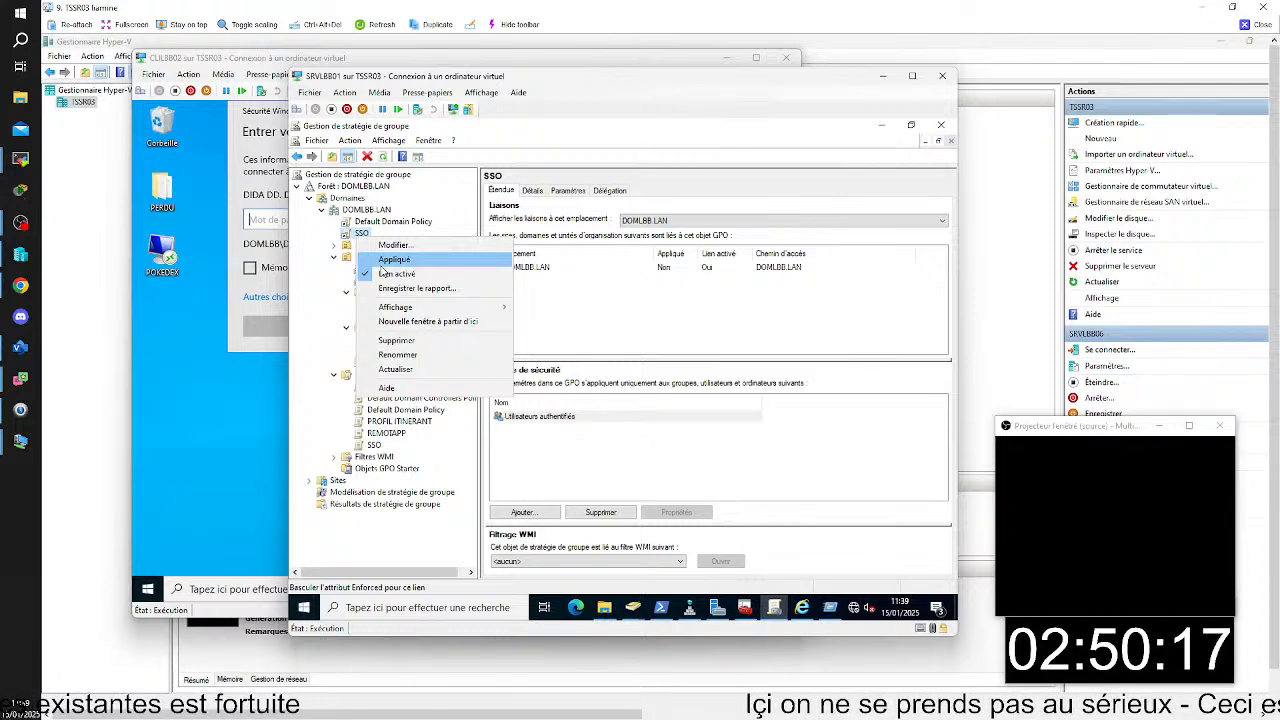
{"action": "left_click", "coordinate": [403, 232]}
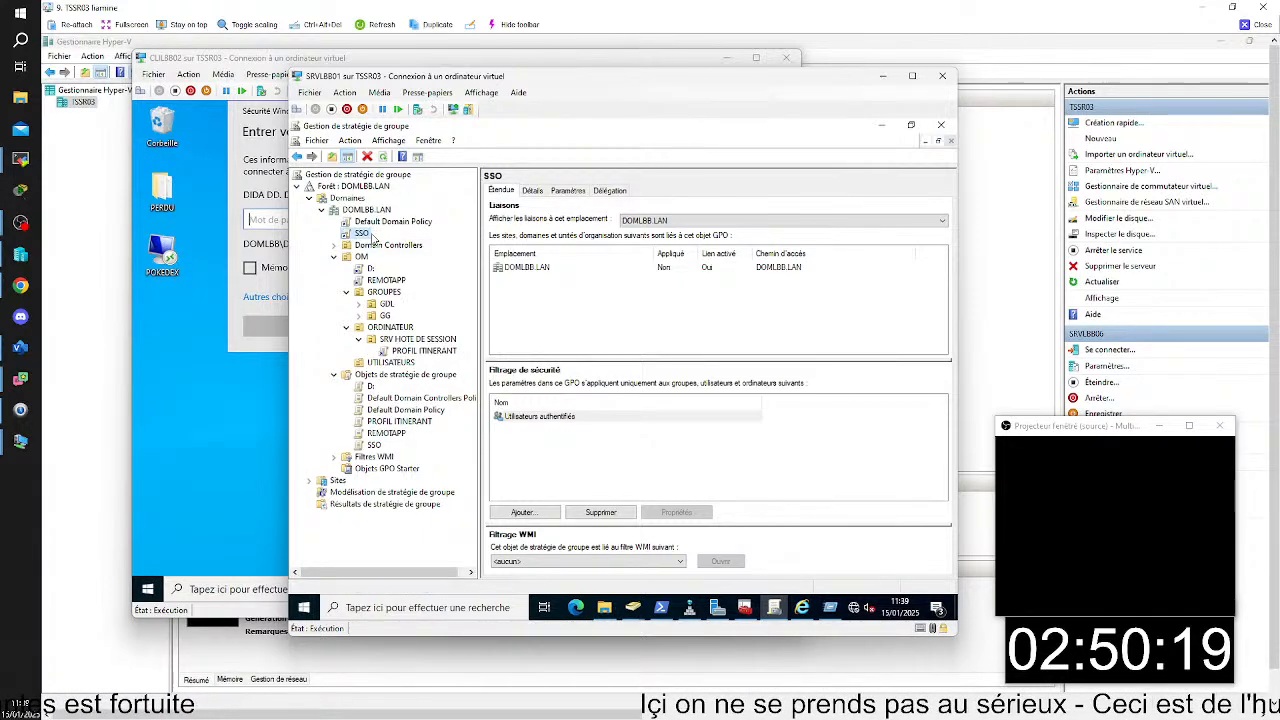
{"action": "right_click", "coordinate": [362, 237]}
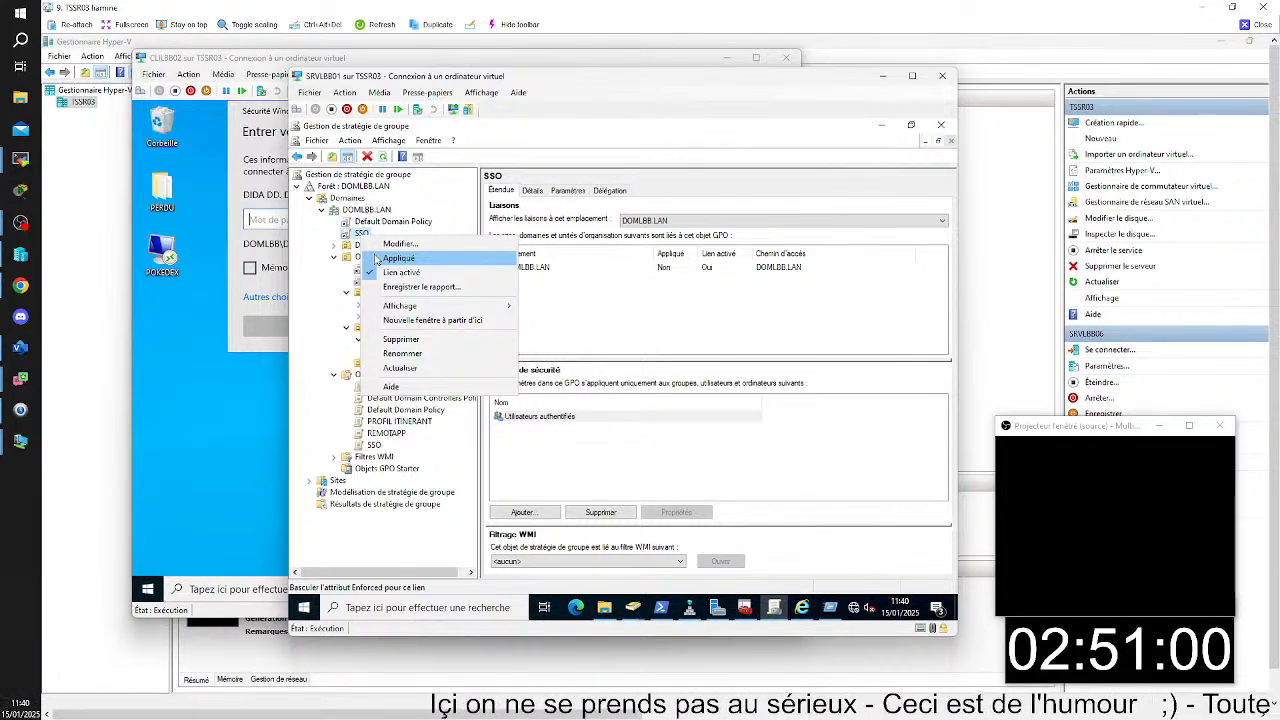
{"action": "left_click", "coordinate": [376, 260]}
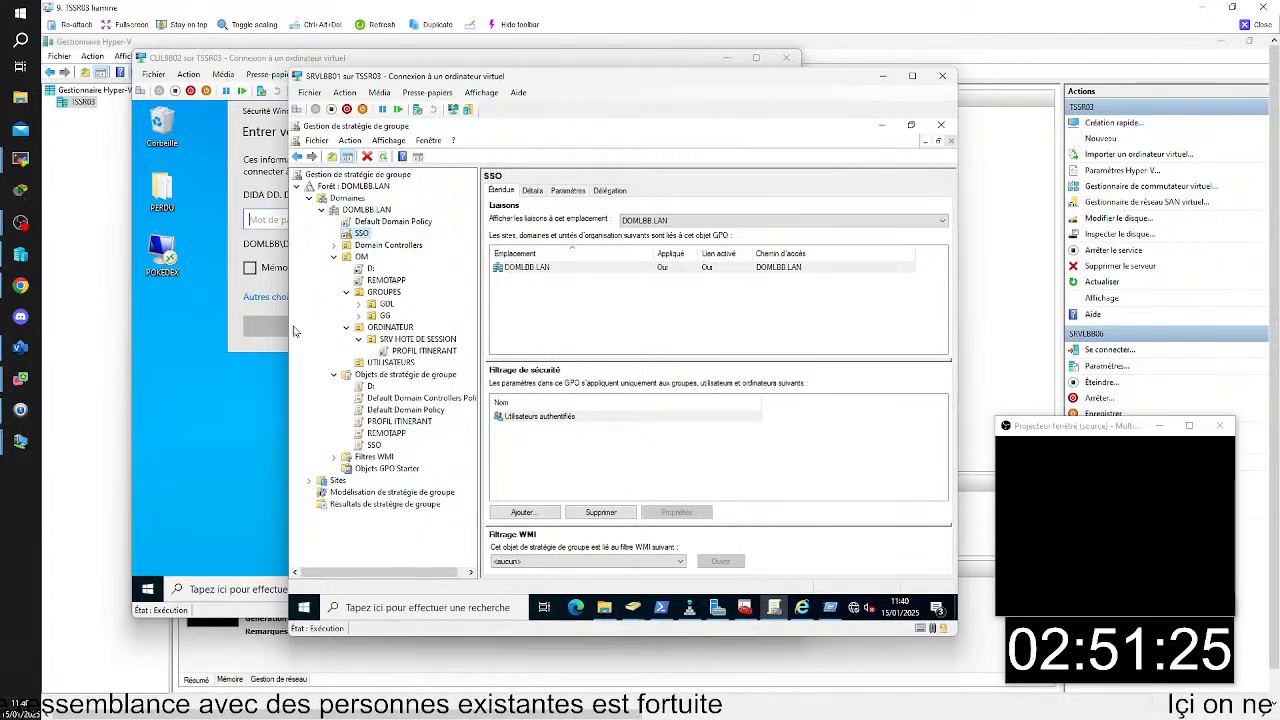
- Block policy inheritance on the SRV HOTE DE SESSION organizational unit under ORDINATEUR
{"action": "left_click", "coordinate": [380, 329]}
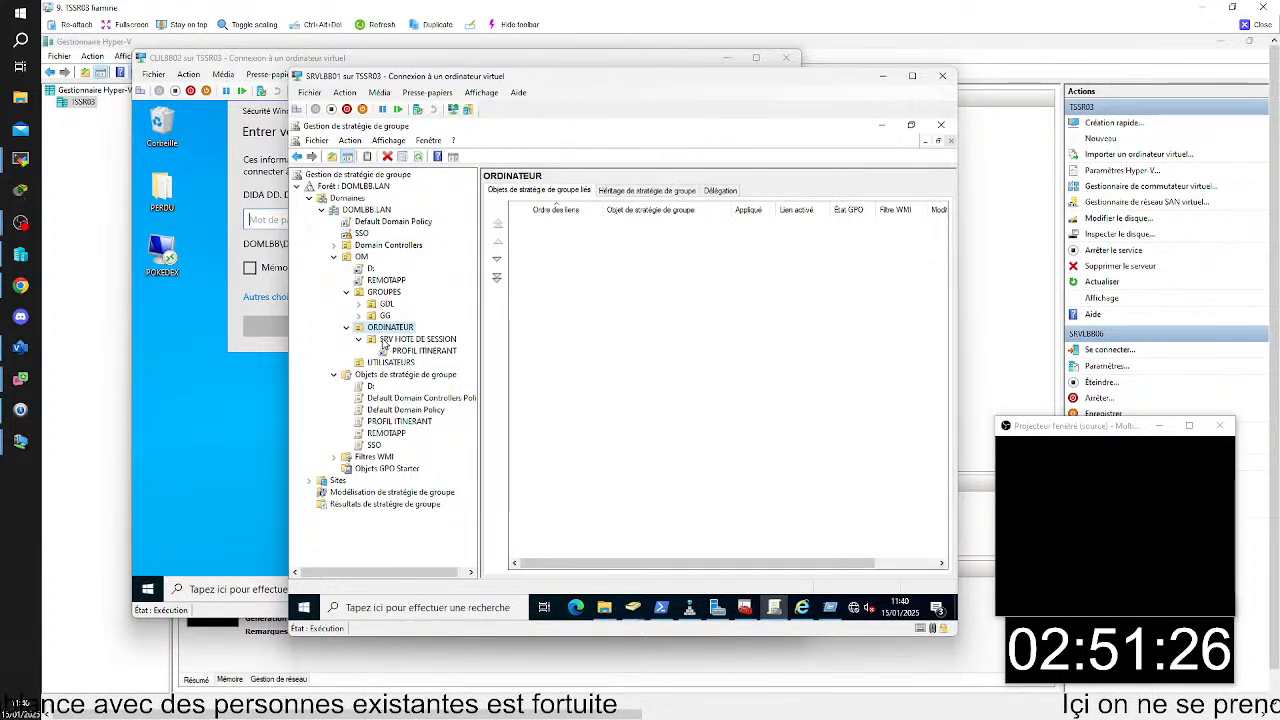
{"action": "left_click", "coordinate": [383, 343]}
{"action": "right_click", "coordinate": [382, 343]}
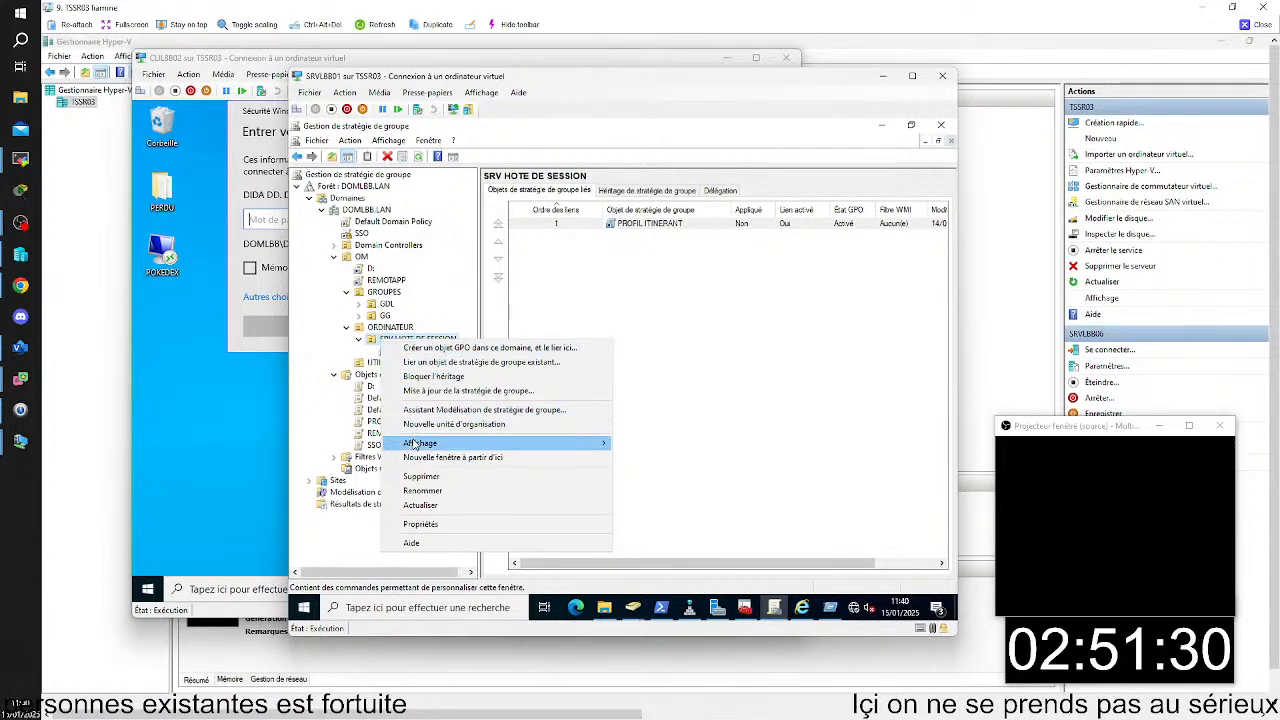
{"action": "left_click", "coordinate": [420, 377]}
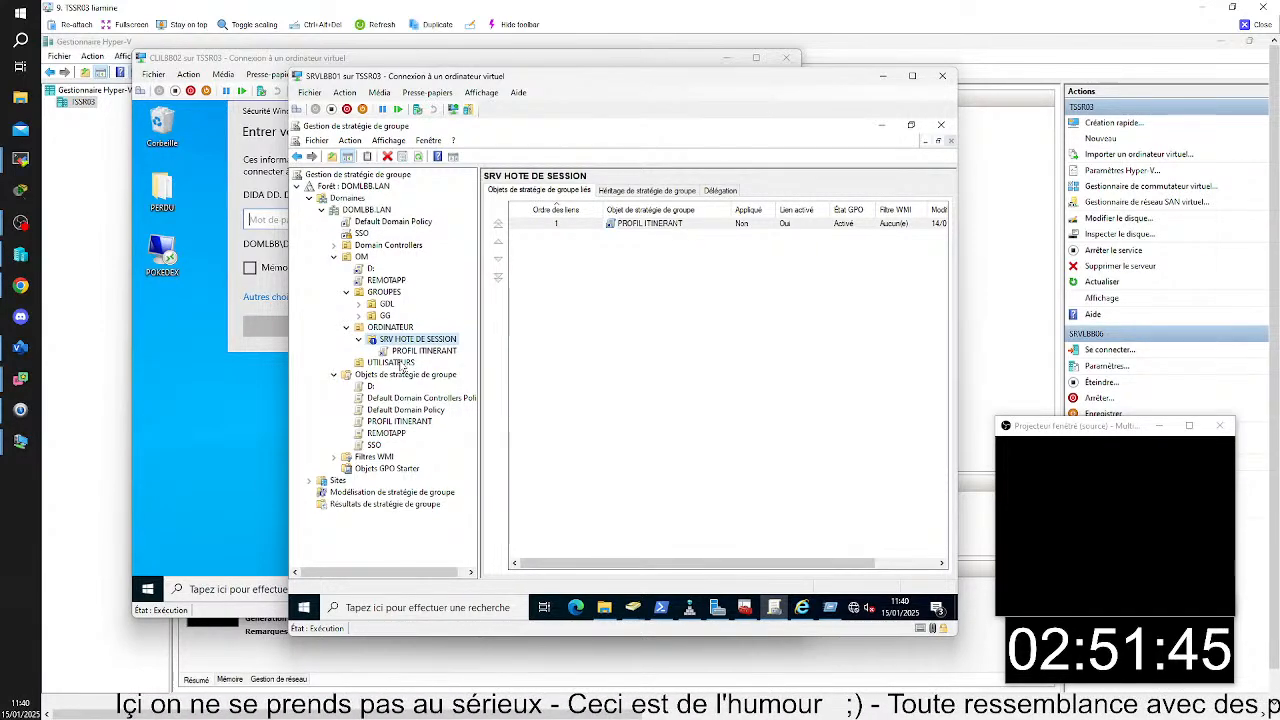
- Remove the inheritance block from SRV HOTE DE SESSION and turn off enforcement of the domain's SSO link
{"action": "right_click", "coordinate": [381, 342]}
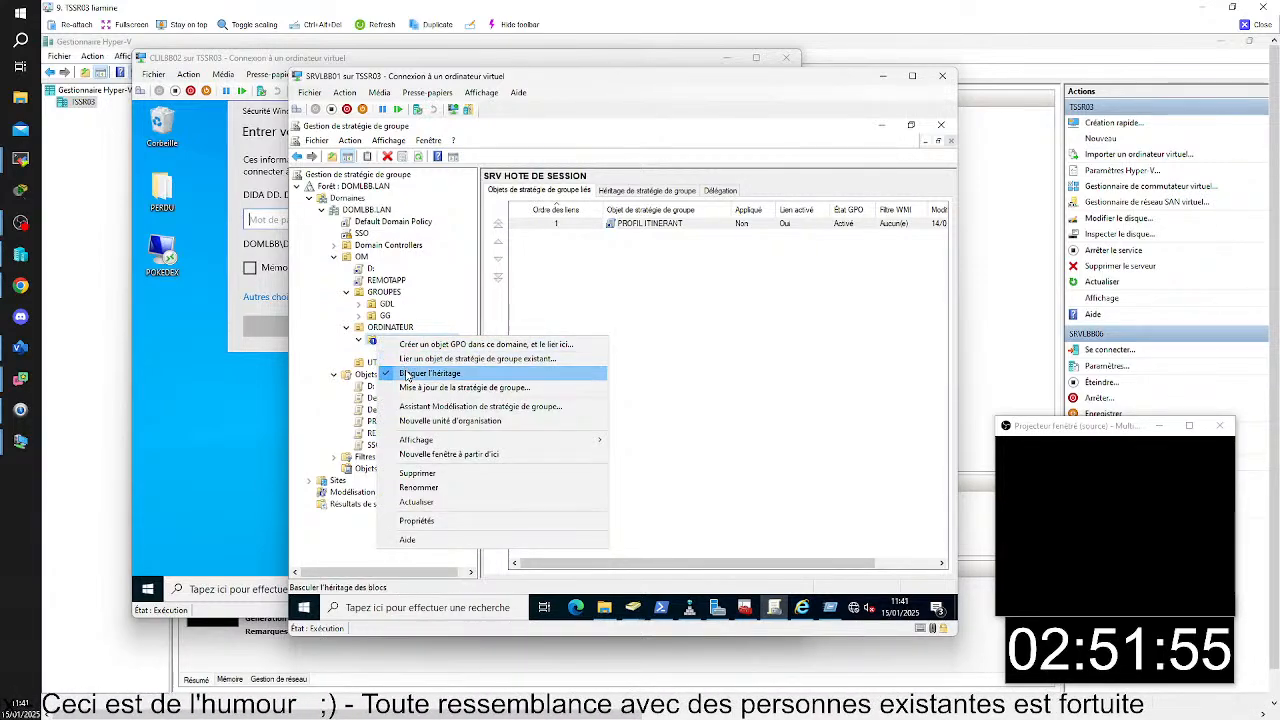
{"action": "left_click", "coordinate": [406, 374]}
{"action": "right_click", "coordinate": [364, 234]}
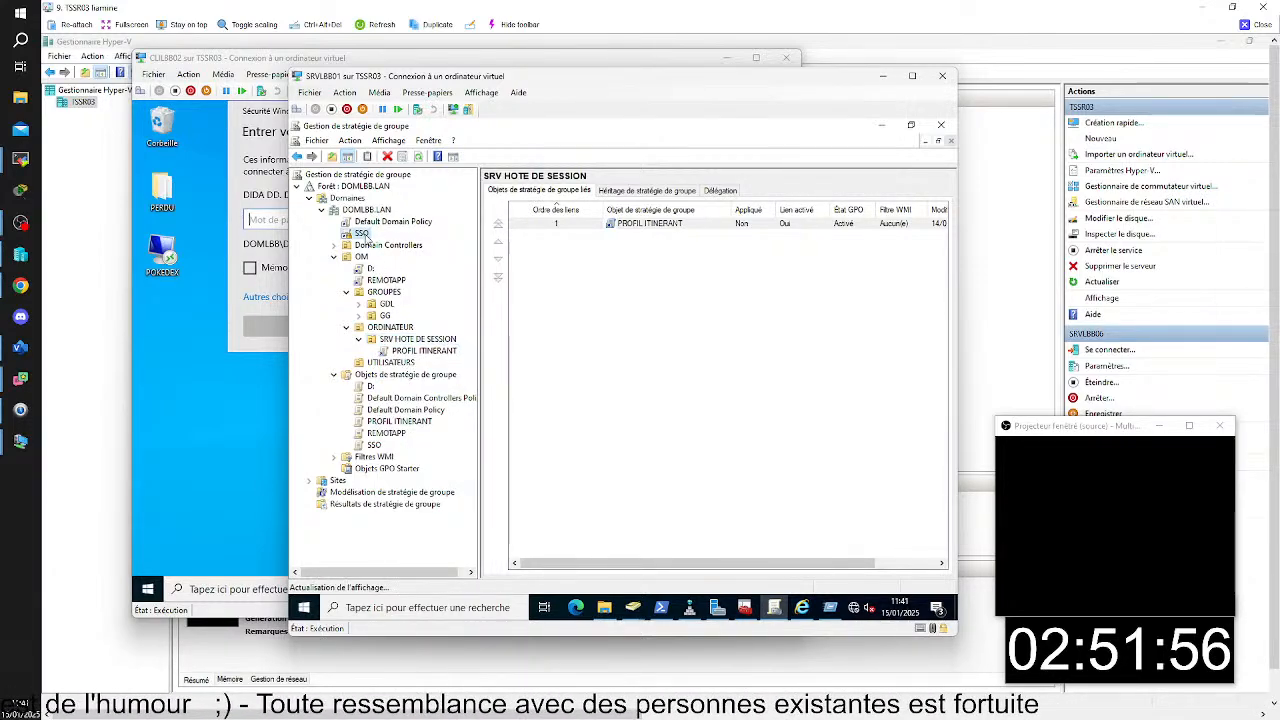
{"action": "left_click", "coordinate": [400, 257]}
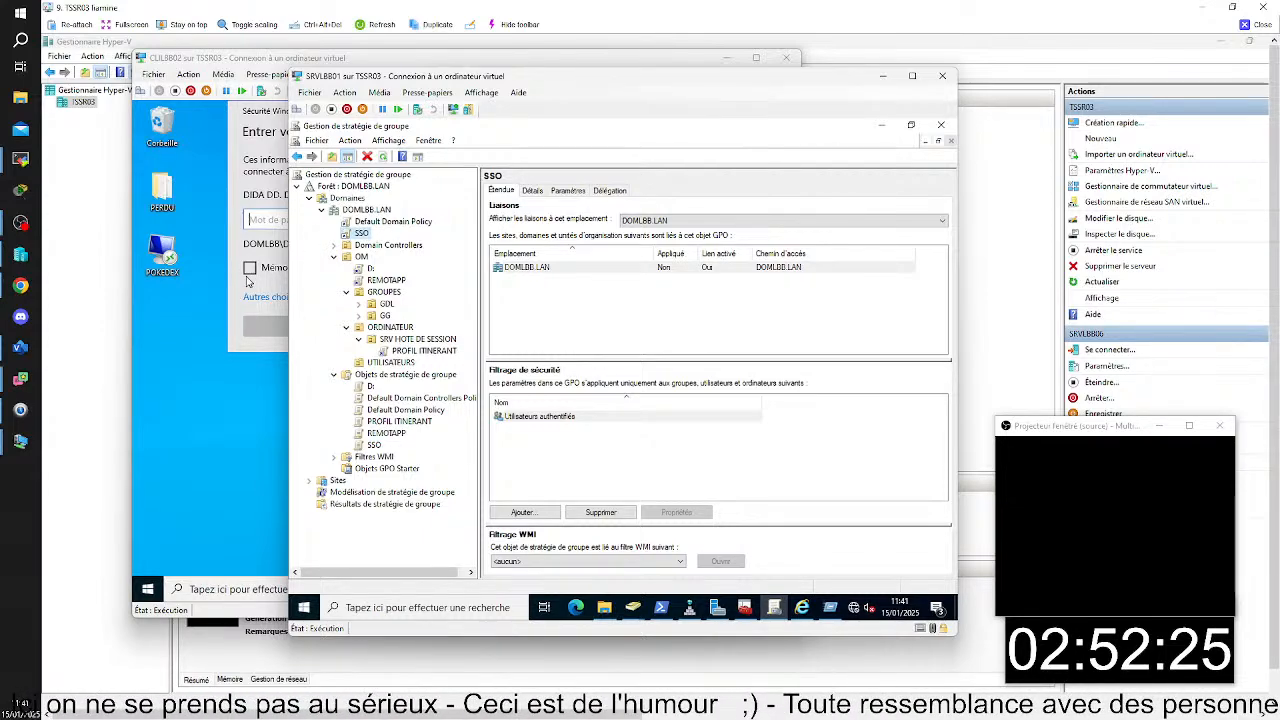
- Block policy inheritance on the ORDINATEUR organizational unit, collapsing and reopening the OM branch to check it
{"action": "right_click", "coordinate": [398, 328]}
{"action": "left_click", "coordinate": [425, 362]}
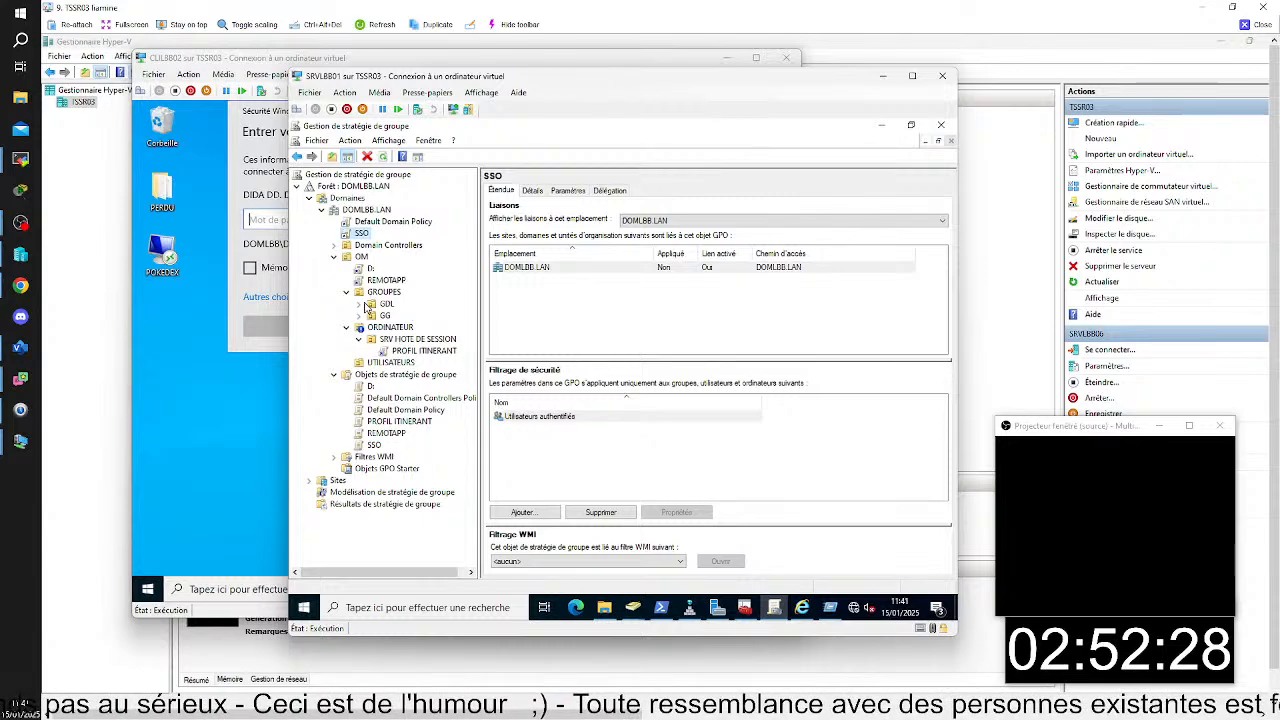
{"action": "left_click", "coordinate": [334, 257]}
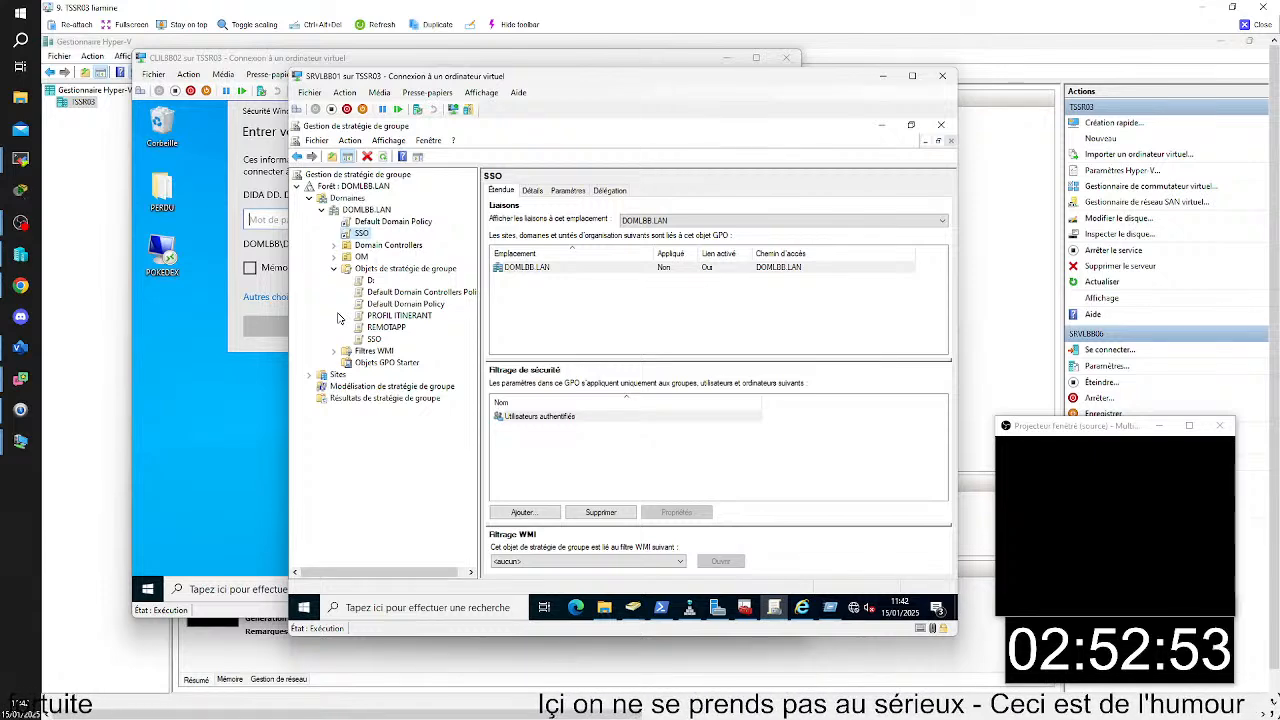
{"action": "left_click", "coordinate": [334, 257]}
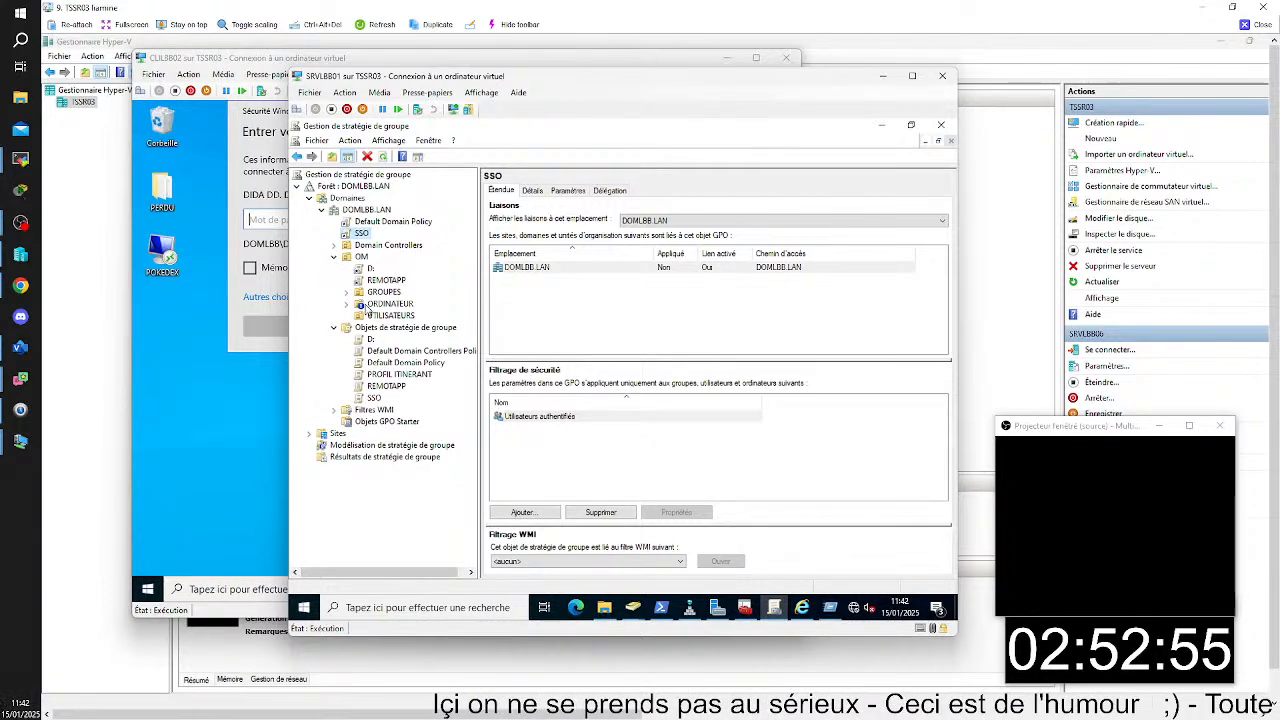
- Remove the inheritance block from ORDINATEUR and expand the ORDINATEUR and GROUPES units
{"action": "right_click", "coordinate": [368, 306]}
{"action": "key", "text": "Escape"}
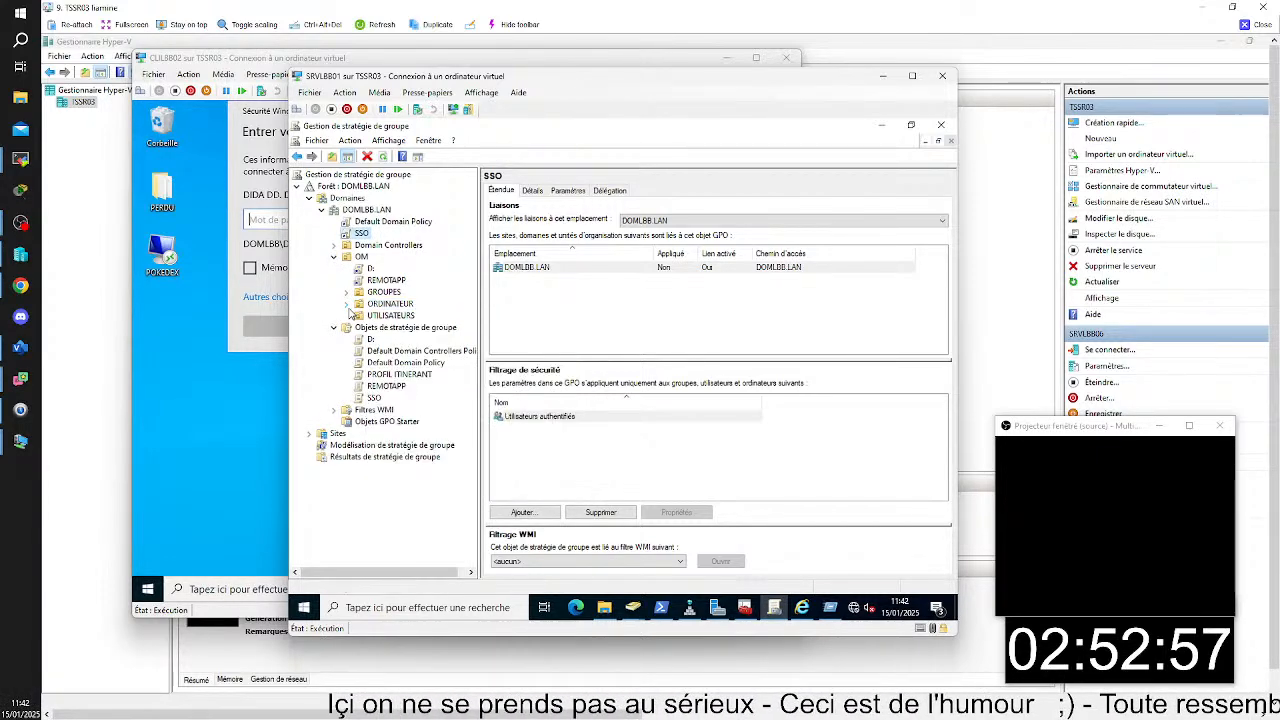
{"action": "left_click", "coordinate": [346, 303]}
{"action": "left_click", "coordinate": [346, 292]}
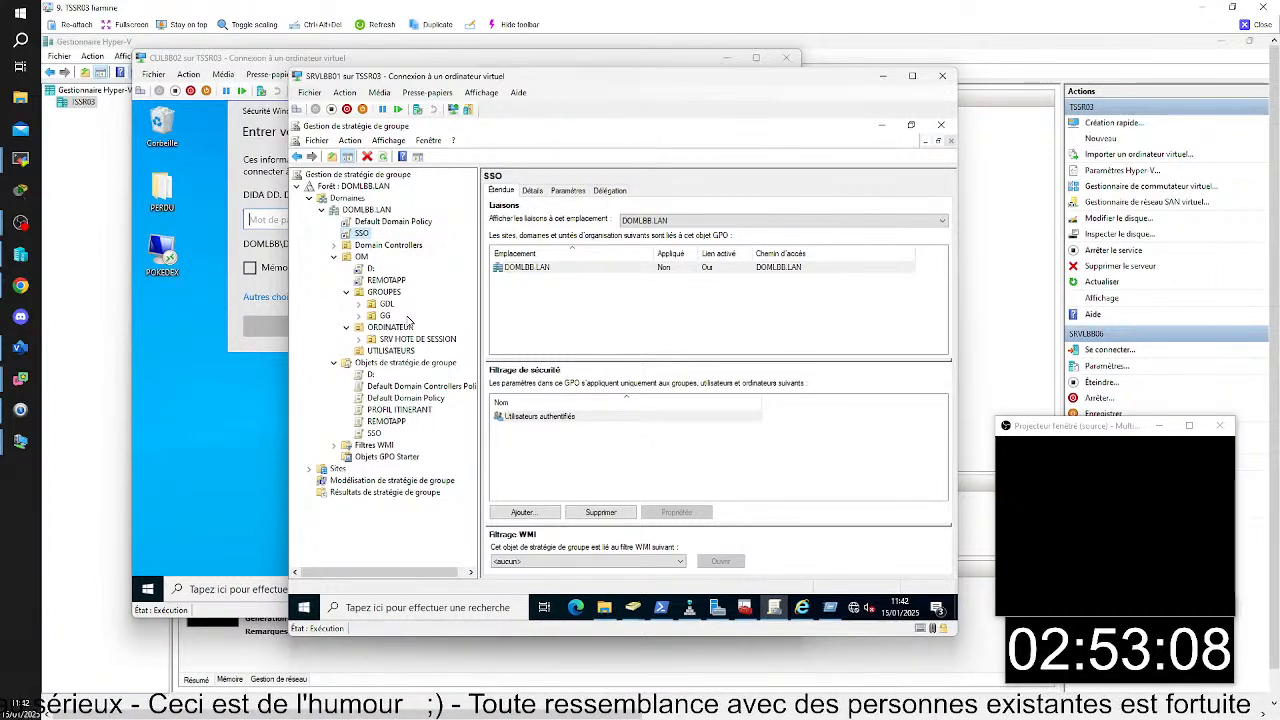
- Dismiss the Work Resources credential prompt on CLILBB02 and sign the current domain user out
{"action": "left_click", "coordinate": [247, 156]}
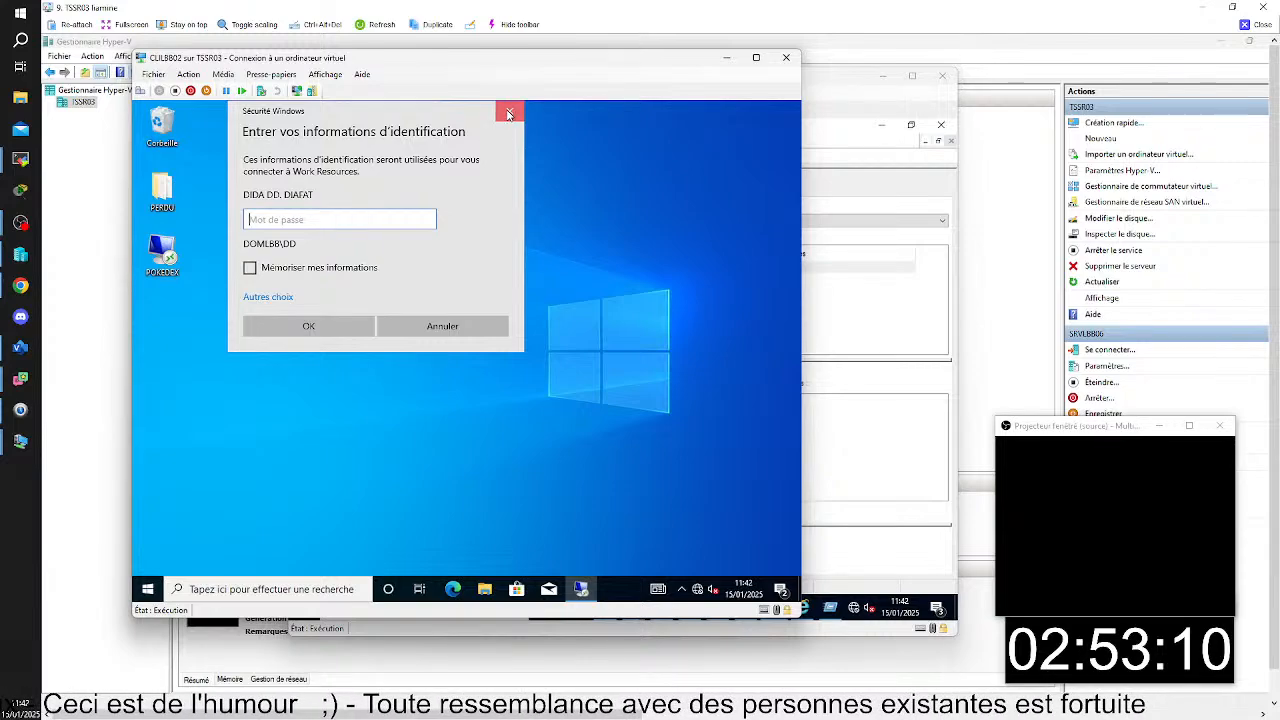
{"action": "left_click", "coordinate": [504, 113]}
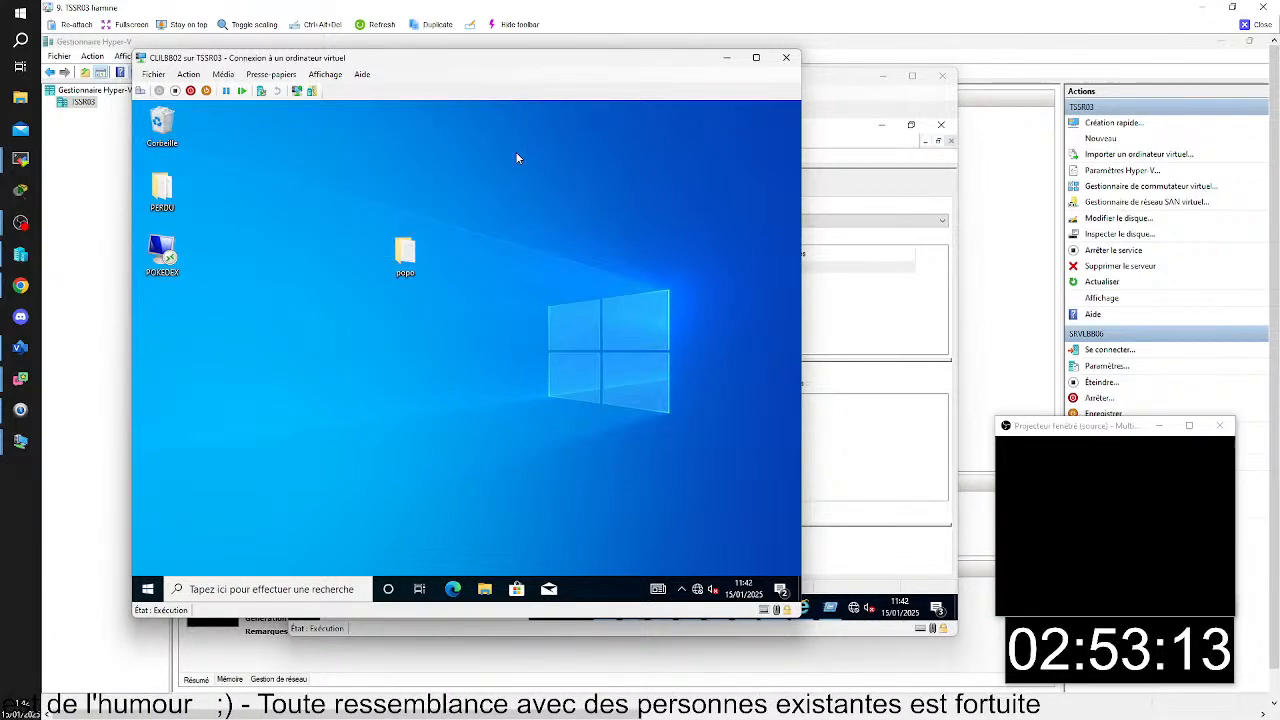
{"action": "left_click", "coordinate": [147, 589]}
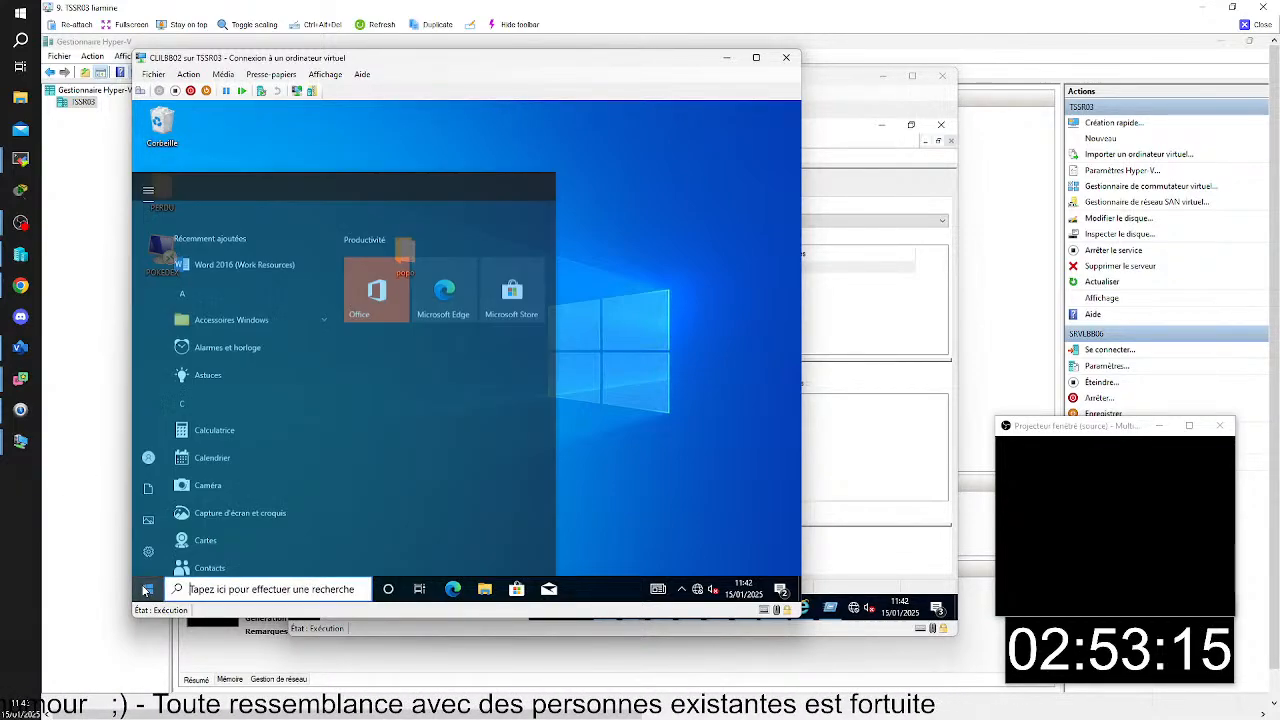
{"action": "left_click", "coordinate": [148, 558]}
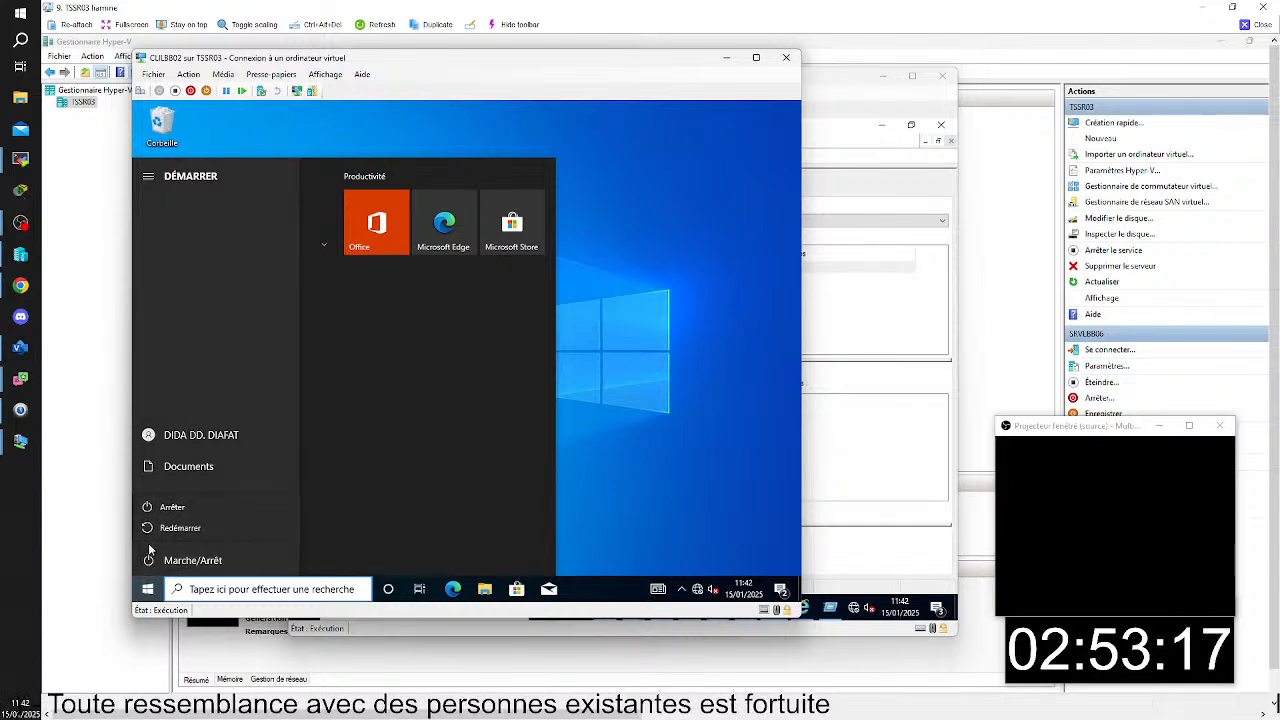
{"action": "left_click", "coordinate": [182, 561]}
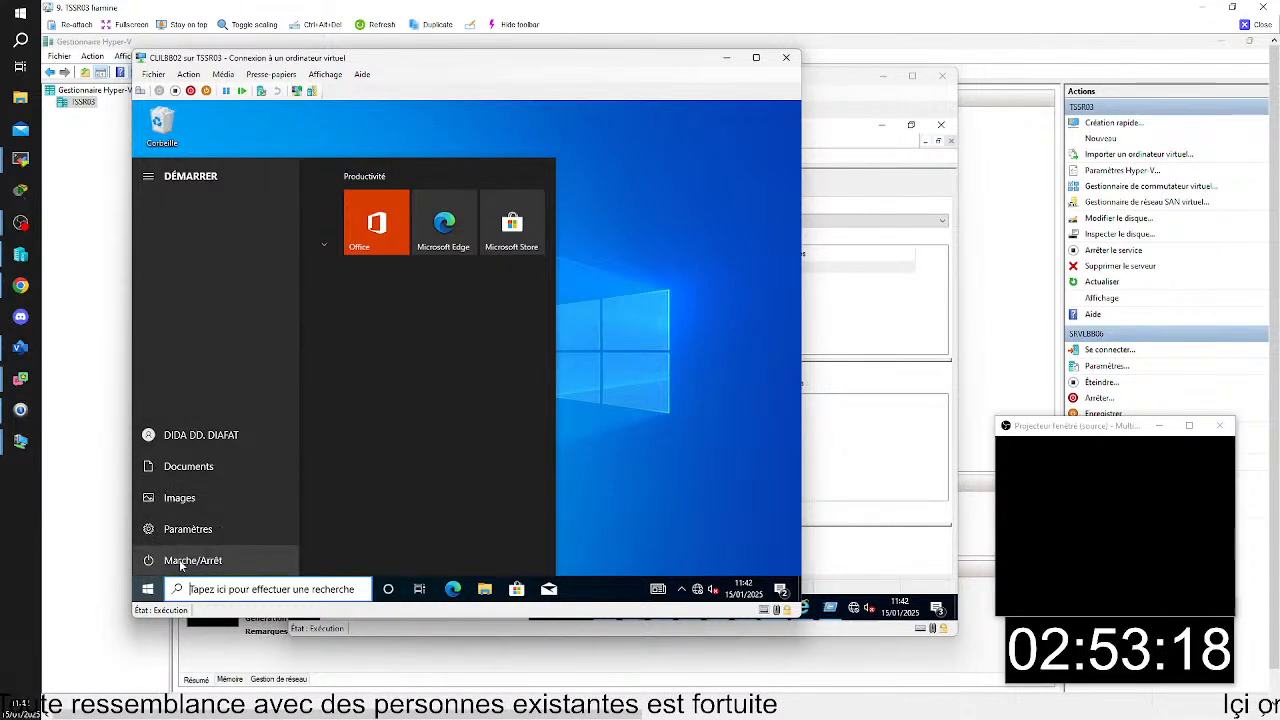
{"action": "left_click", "coordinate": [149, 434]}
{"action": "left_click", "coordinate": [170, 378]}
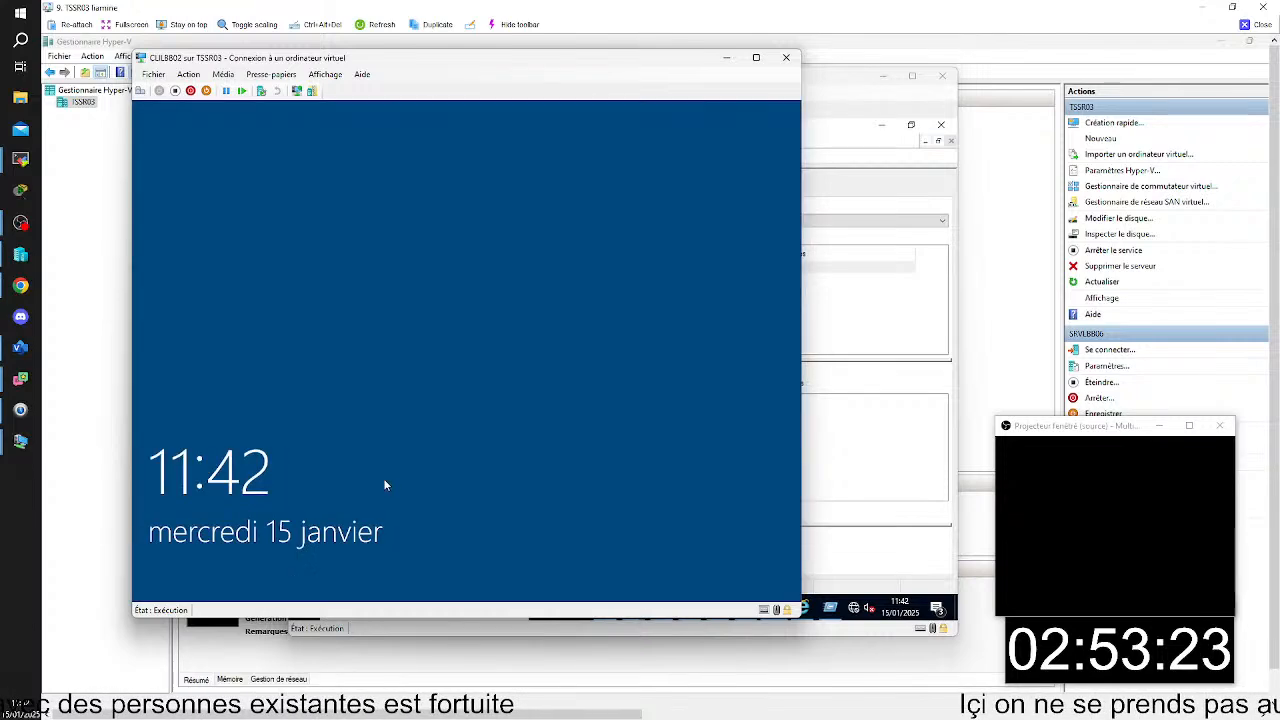
- Sign in to CLILBB02 as another user with domlbb\administrateur and the account password
{"action": "left_click", "coordinate": [355, 452]}
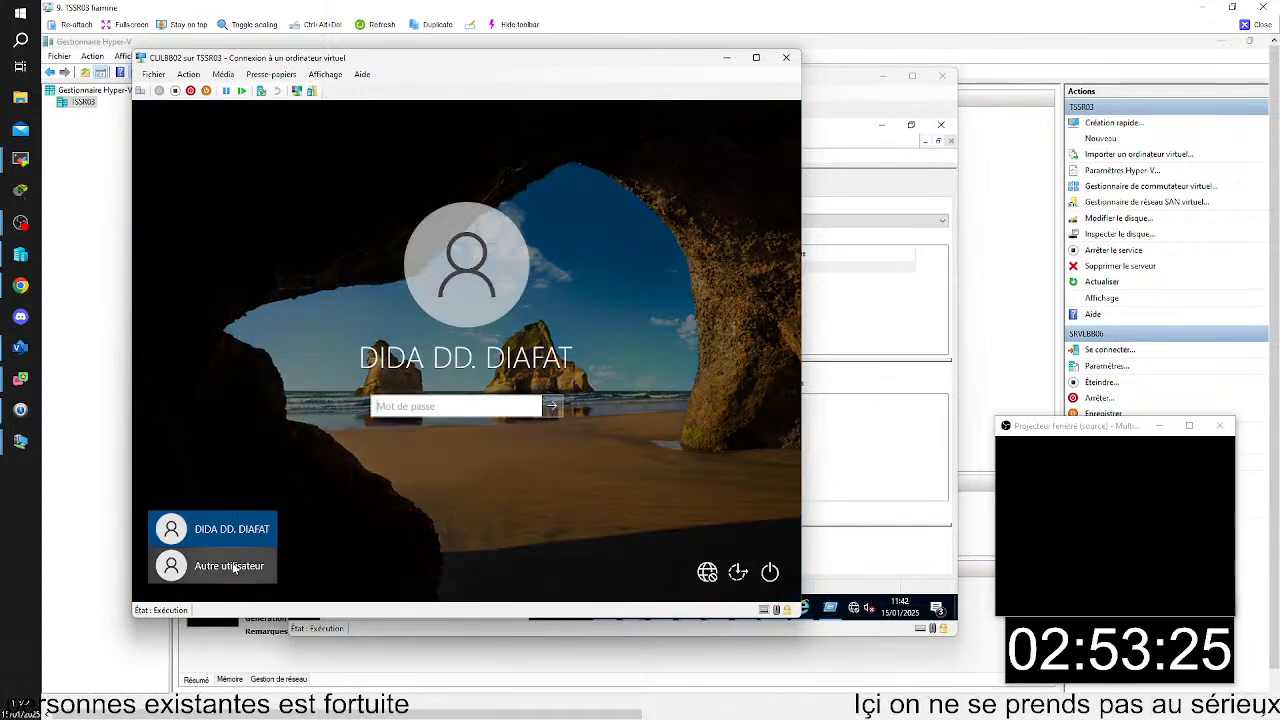
{"action": "left_click", "coordinate": [233, 567]}
{"action": "type", "text": "a"}
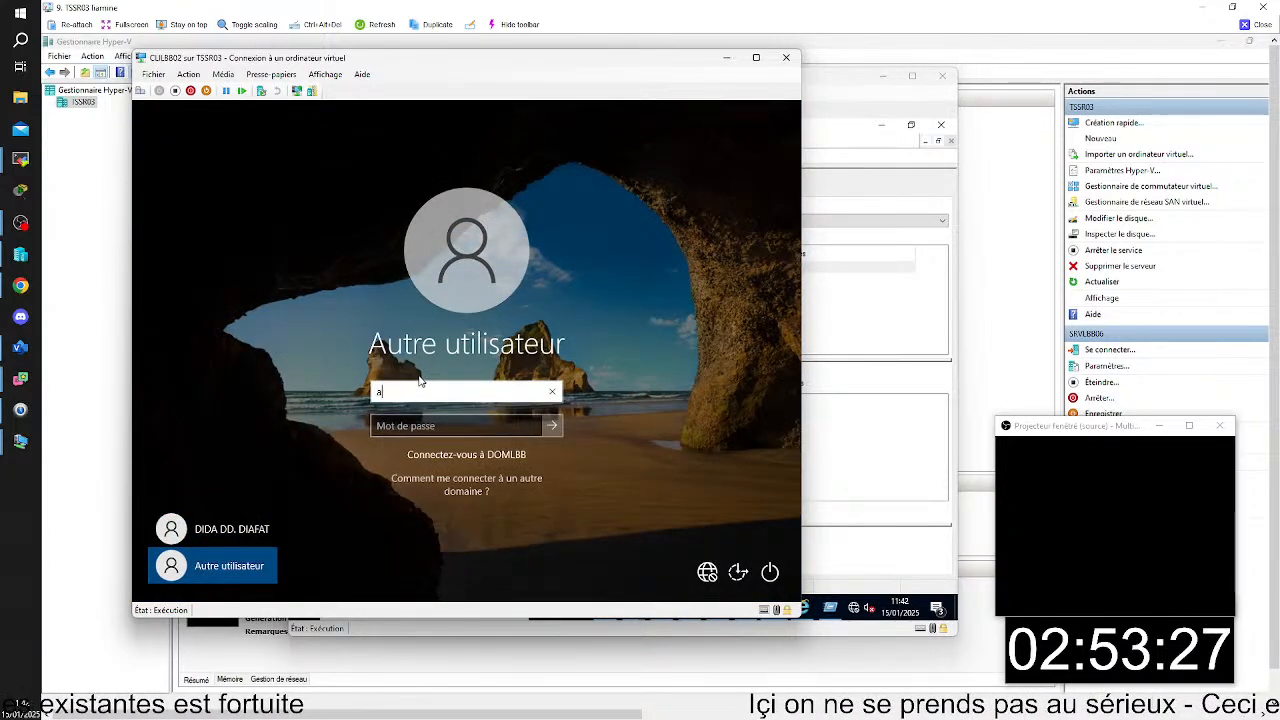
{"action": "key", "text": "BackSpace"}
{"action": "type", "text": "domlbb"}
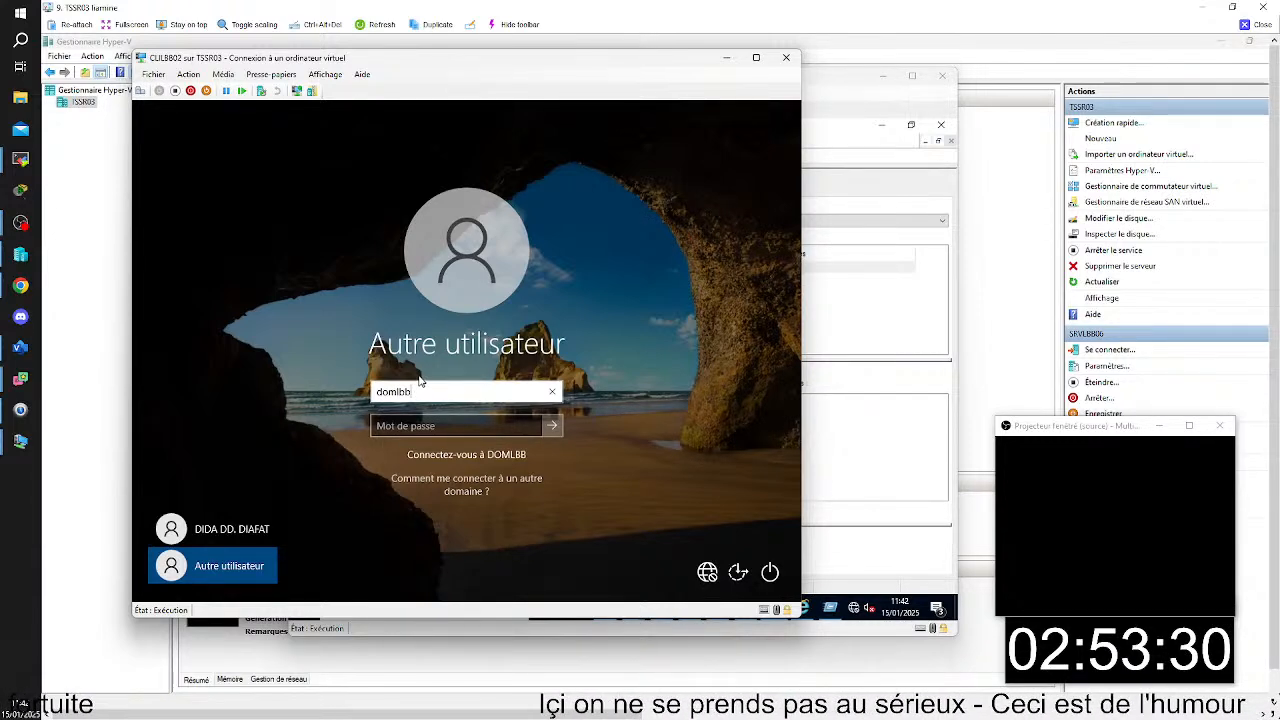
{"action": "type", "text": "\\ad"}
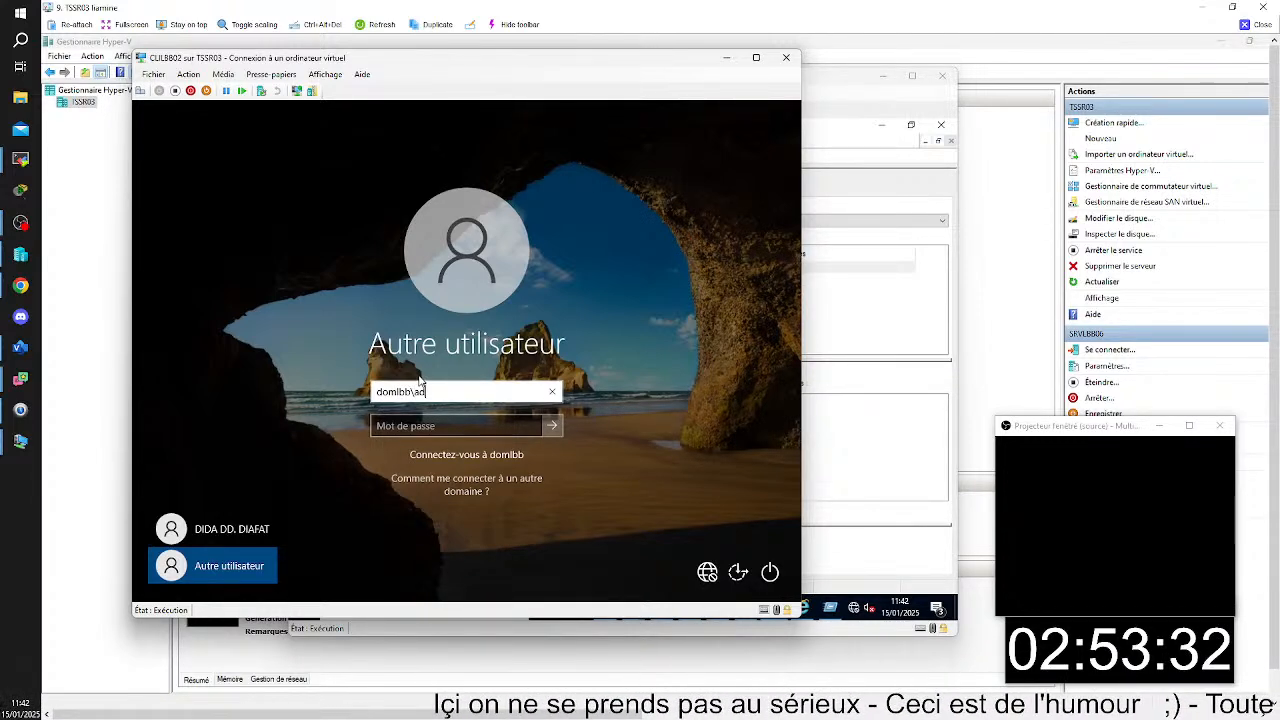
{"action": "type", "text": "minist"}
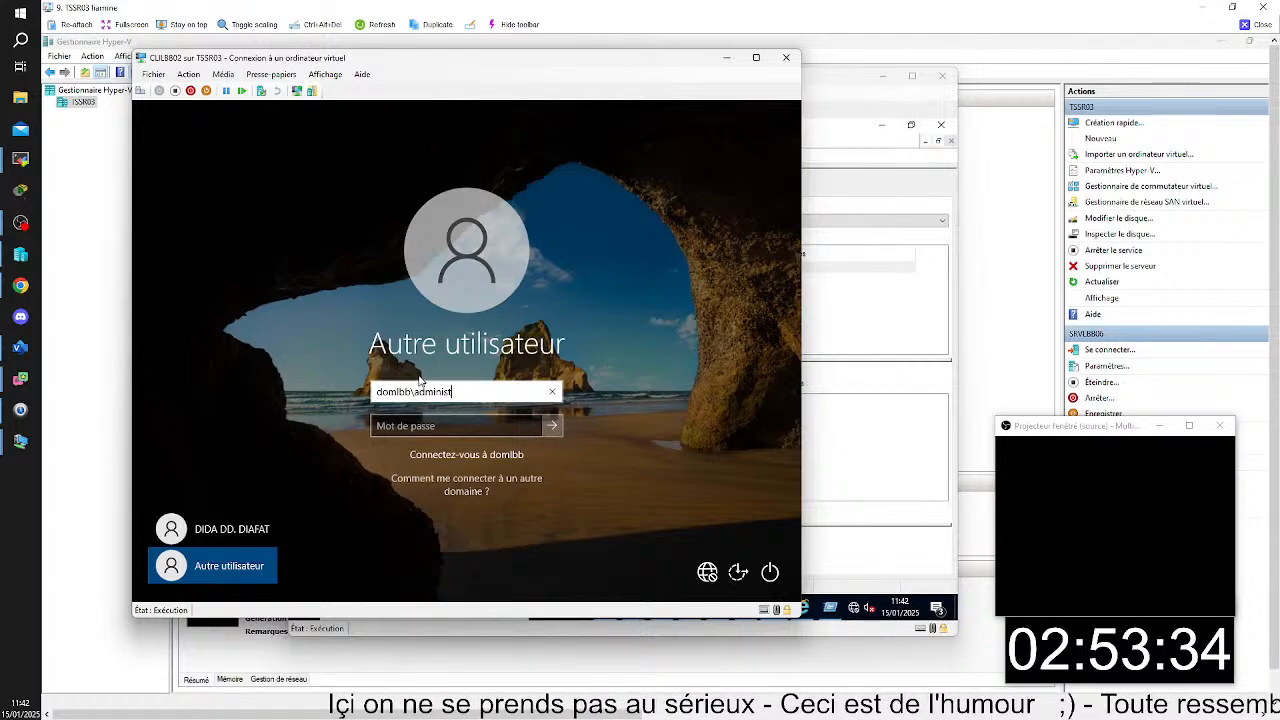
{"action": "type", "text": "rat"}
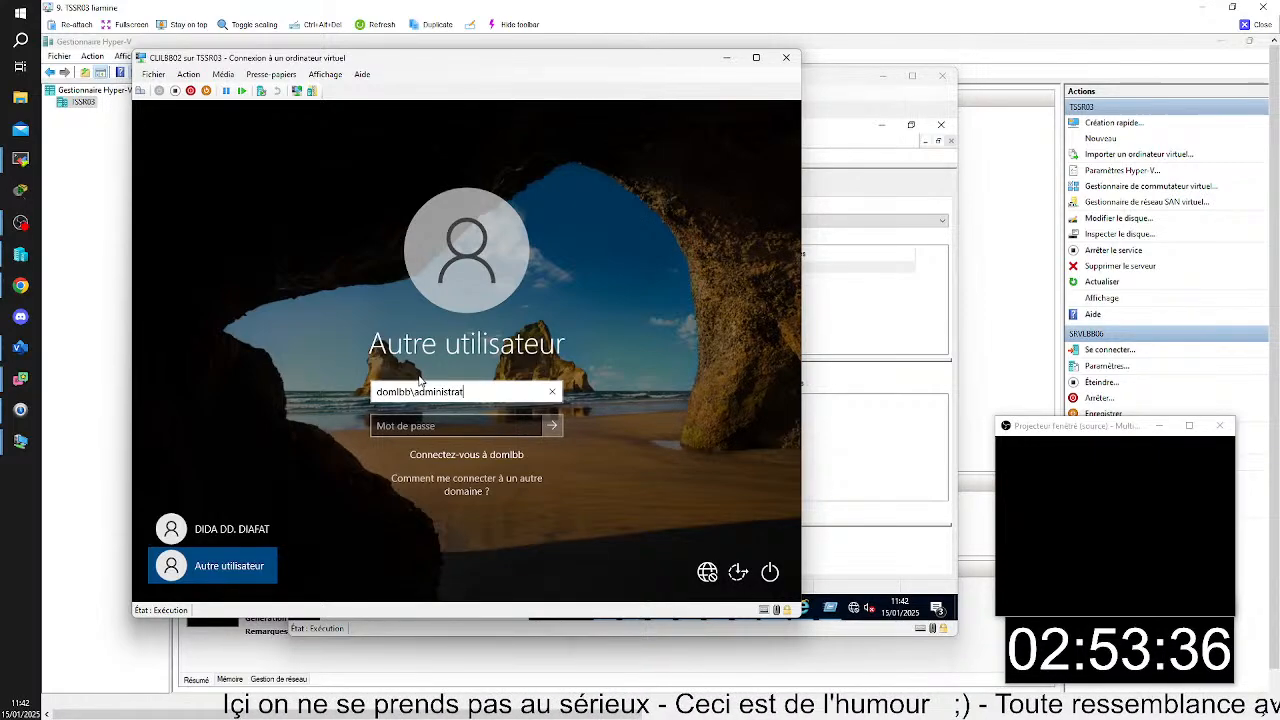
{"action": "type", "text": "yeur"}
{"action": "key", "text": "Tab"}
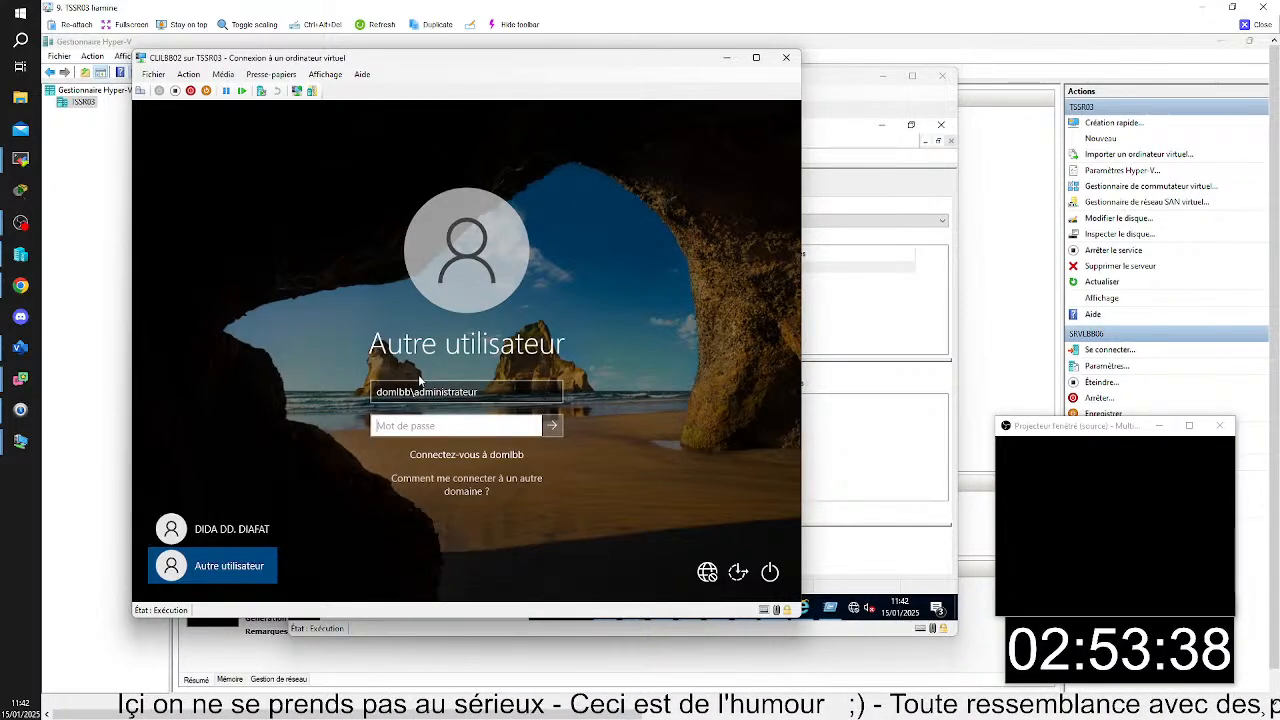
{"action": "type", "text": "•••••"}
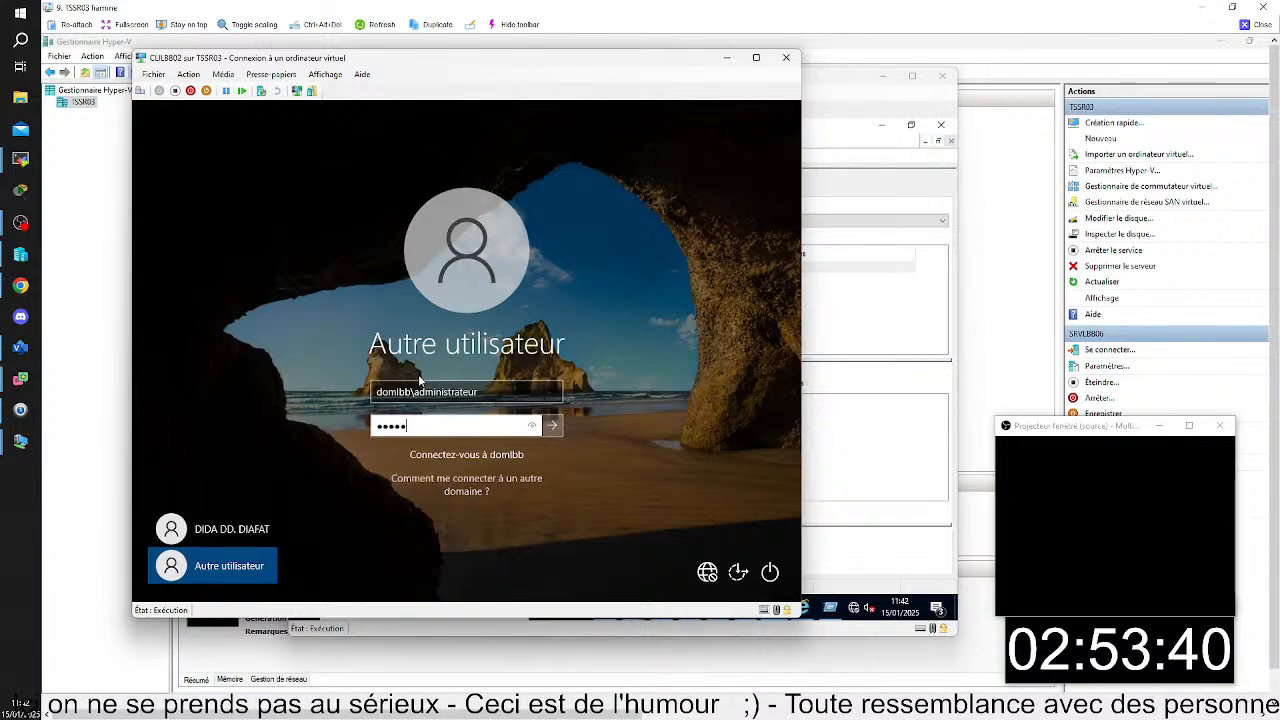
{"action": "type", "text": "•••"}
{"action": "key", "text": "Return"}
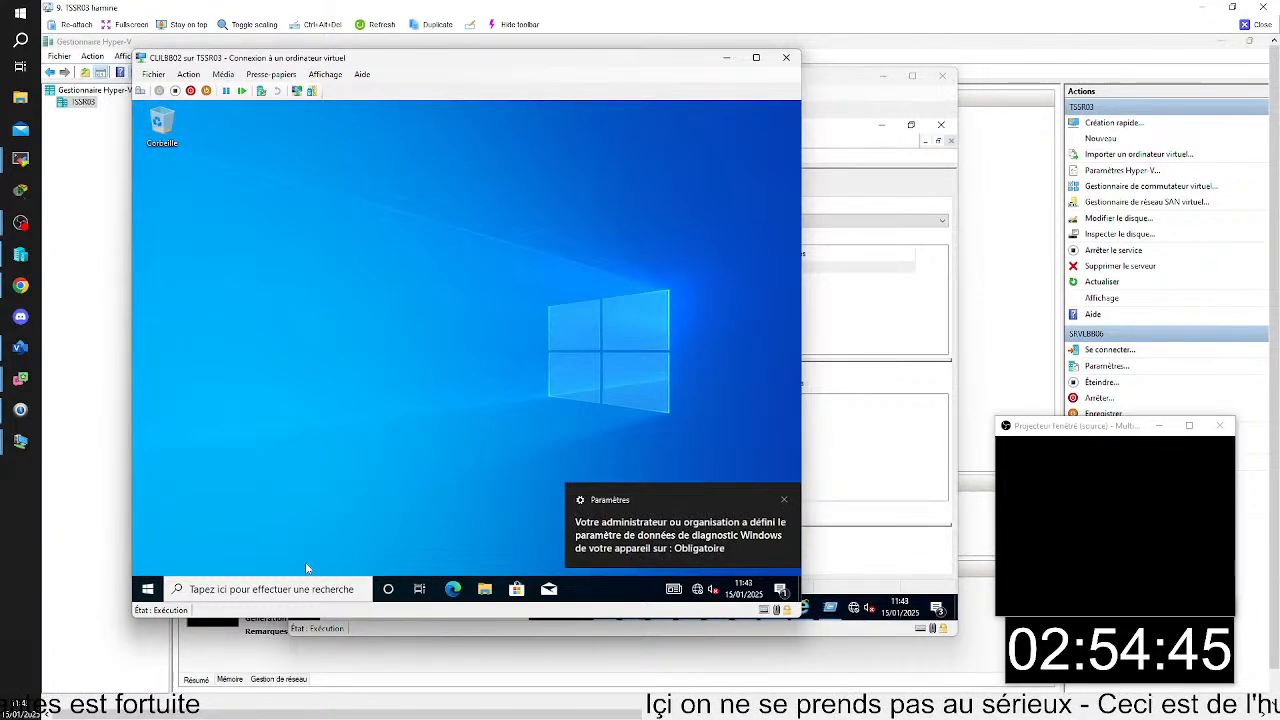
- Open a Command Prompt as administrator on CLILBB02
{"action": "left_click", "coordinate": [300, 588]}
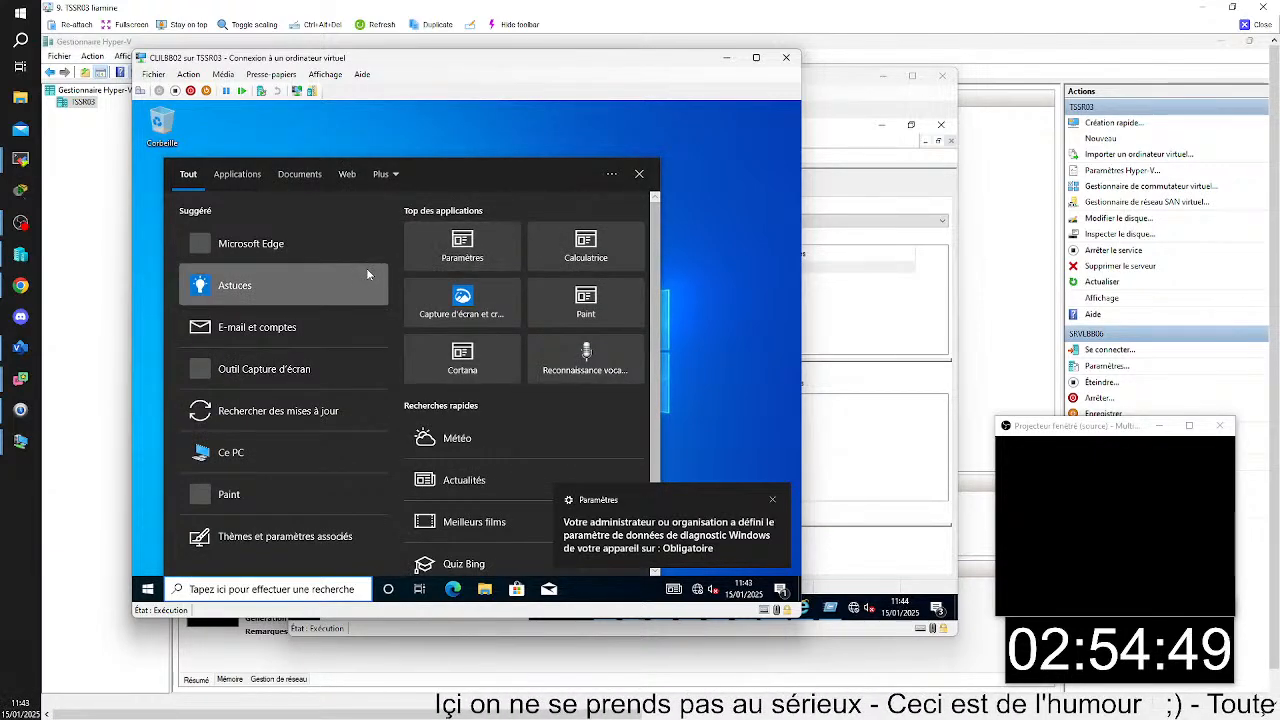
{"action": "type", "text": "c"}
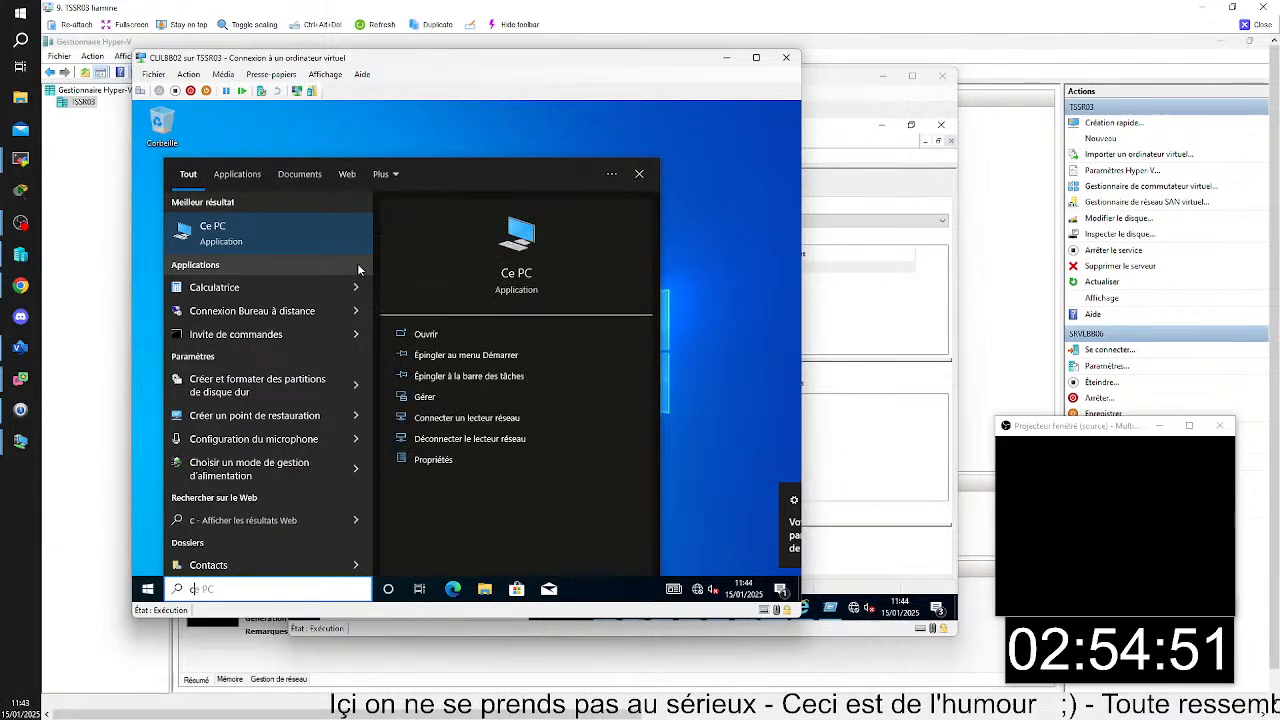
{"action": "right_click", "coordinate": [305, 333]}
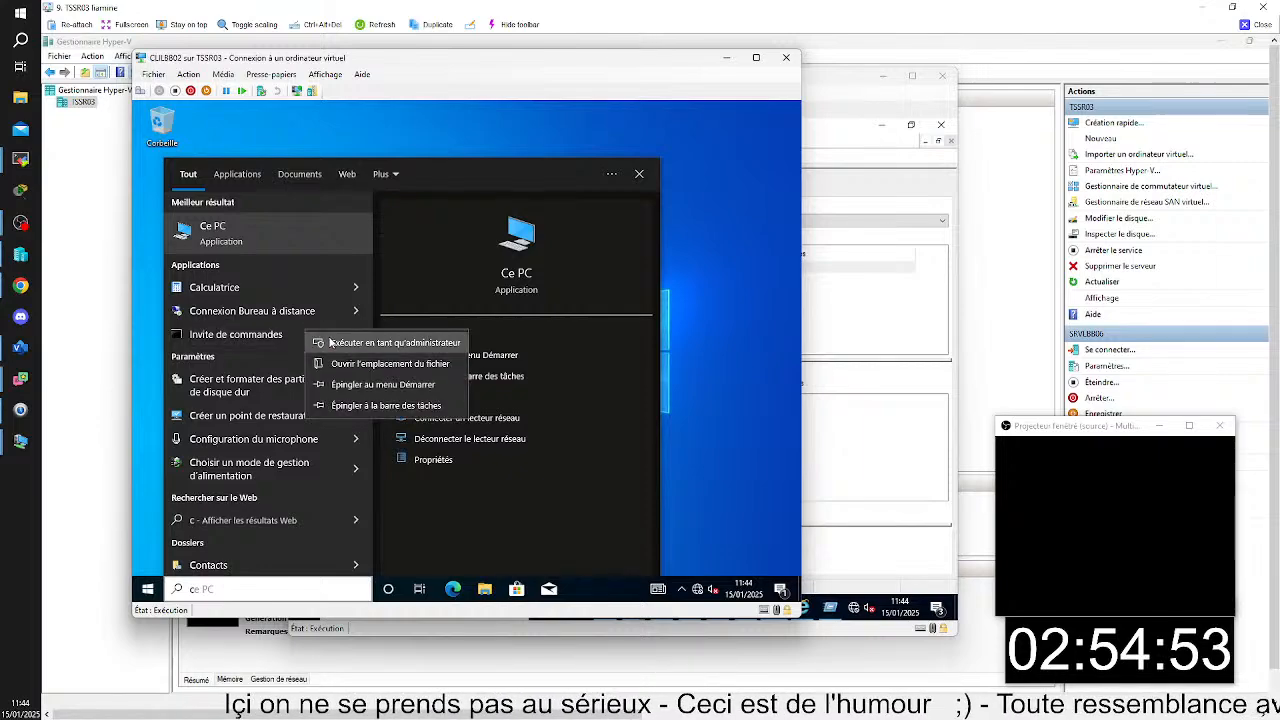
{"action": "left_click", "coordinate": [340, 341]}
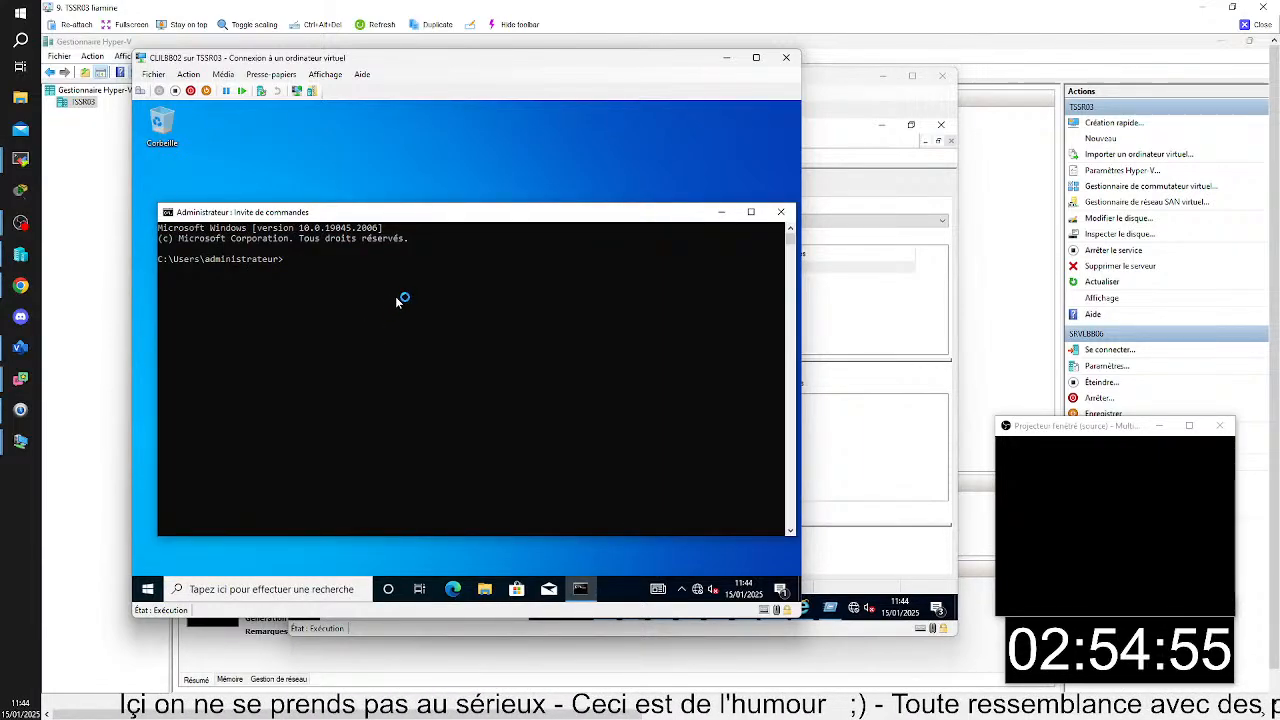
- Run gpresult -r and review the group policy objects applied to the computer and the user
{"action": "type", "text": "gp"}
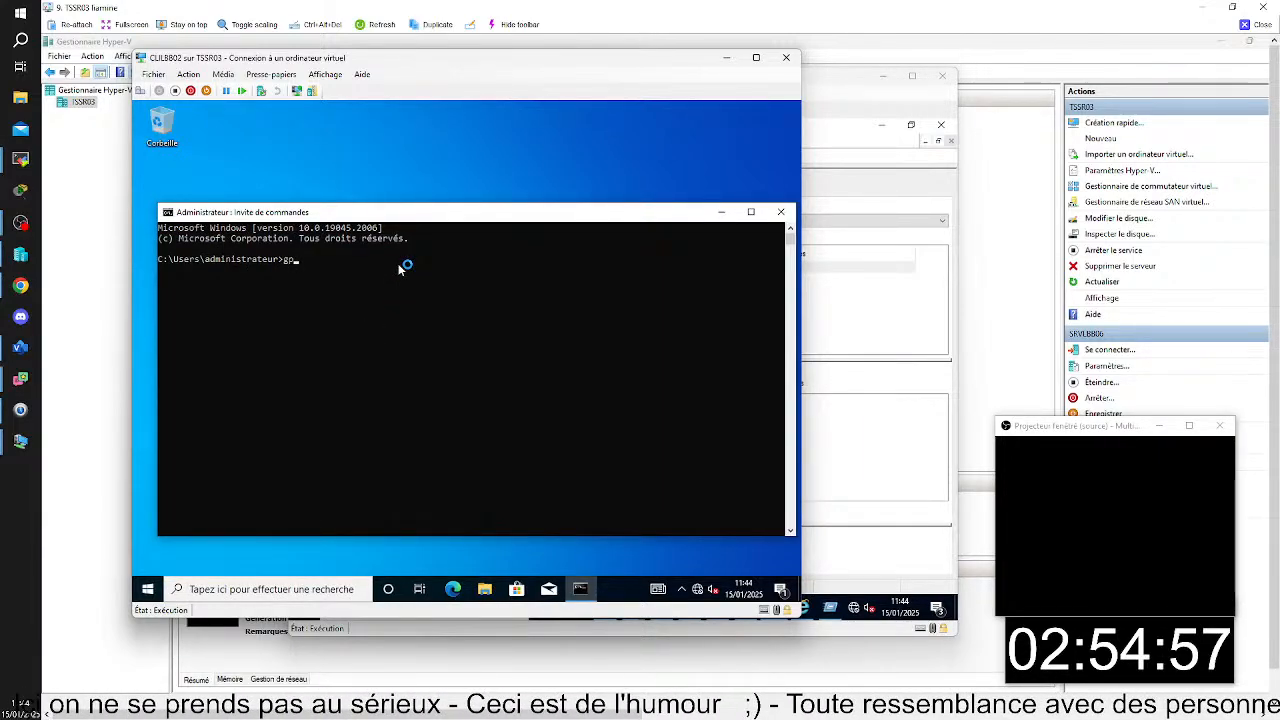
{"action": "type", "text": "result "}
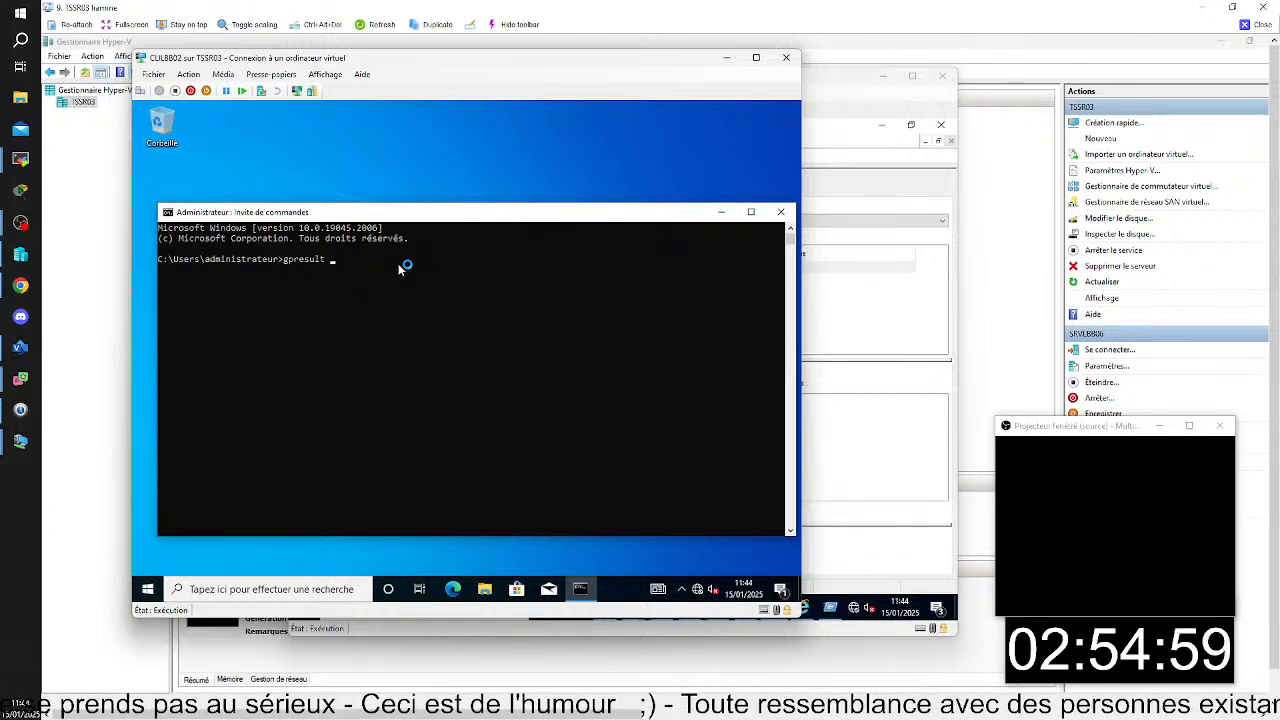
{"action": "type", "text": "-r"}
{"action": "key", "text": "Return"}
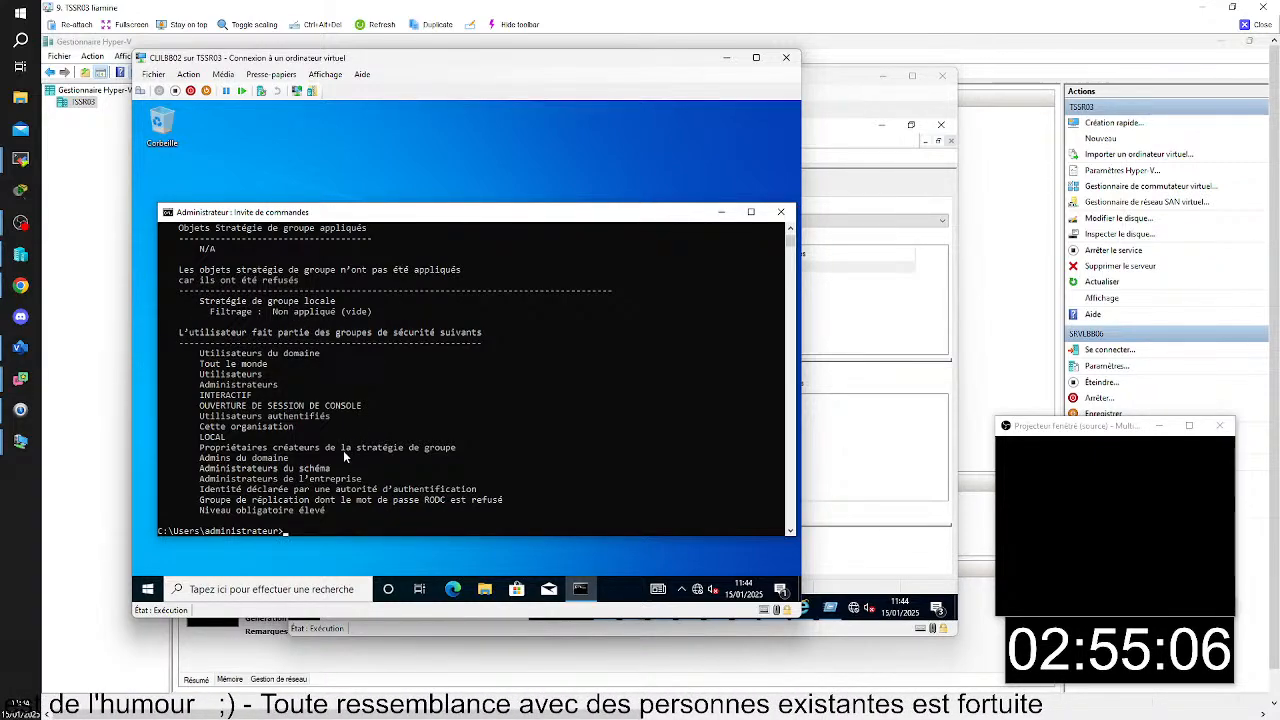
{"action": "scroll", "coordinate": [310, 425], "scroll_direction": "up", "scroll_amount": 2}
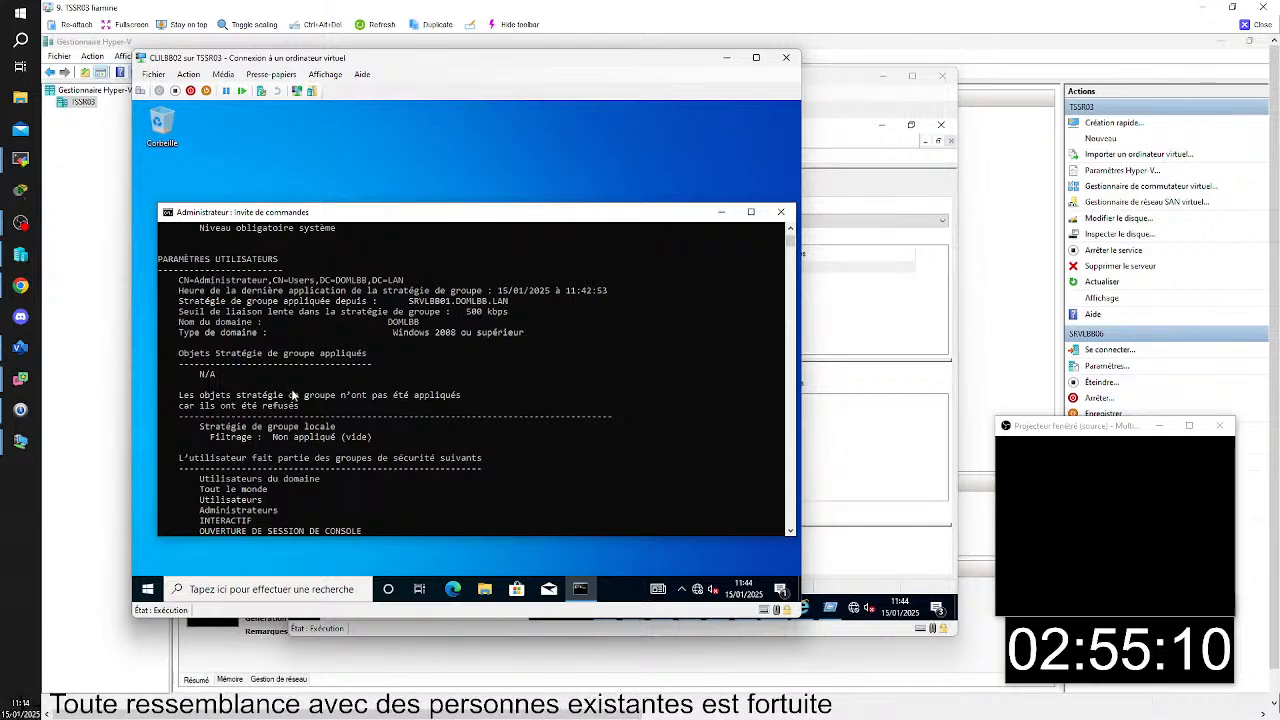
{"action": "scroll", "coordinate": [295, 393], "scroll_direction": "up", "scroll_amount": 8}
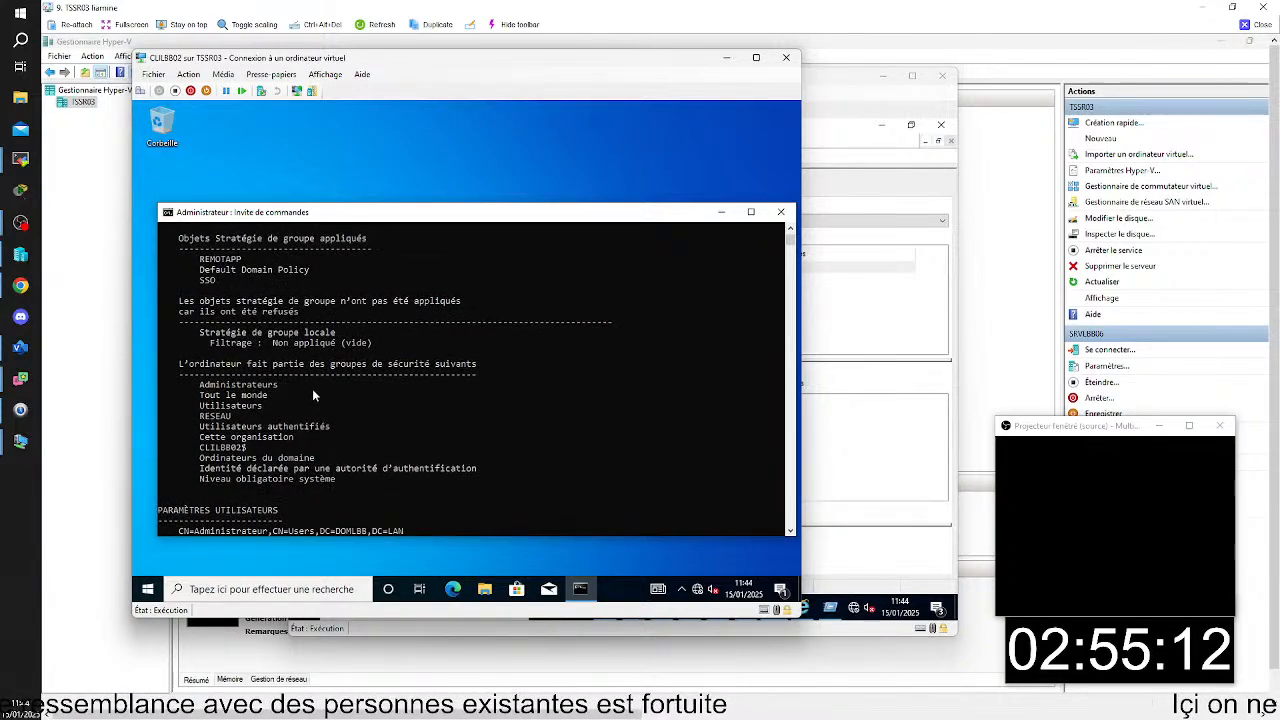
{"action": "scroll", "coordinate": [313, 395], "scroll_direction": "up", "scroll_amount": 6}
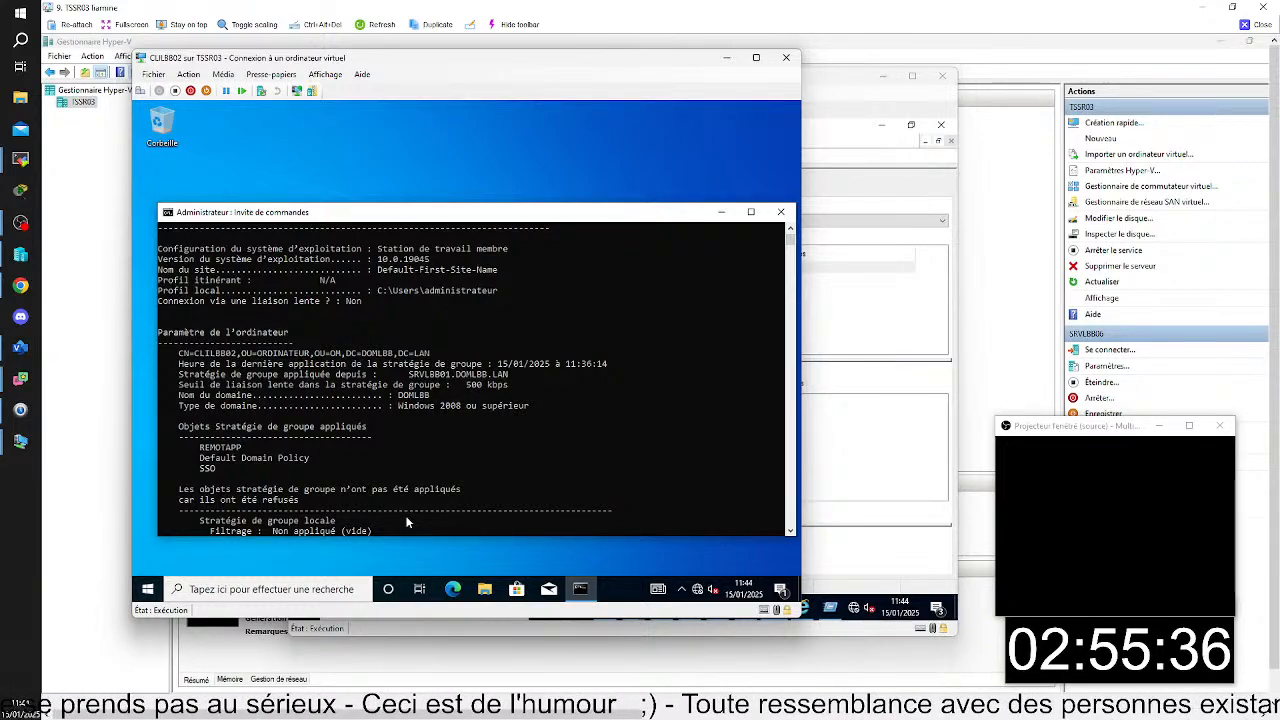
- Connect to the CLILBB01 virtual machine from Hyper-V Manager and sign in the preselected domain user with the account password
{"action": "mouse_move", "coordinate": [914, 708]}
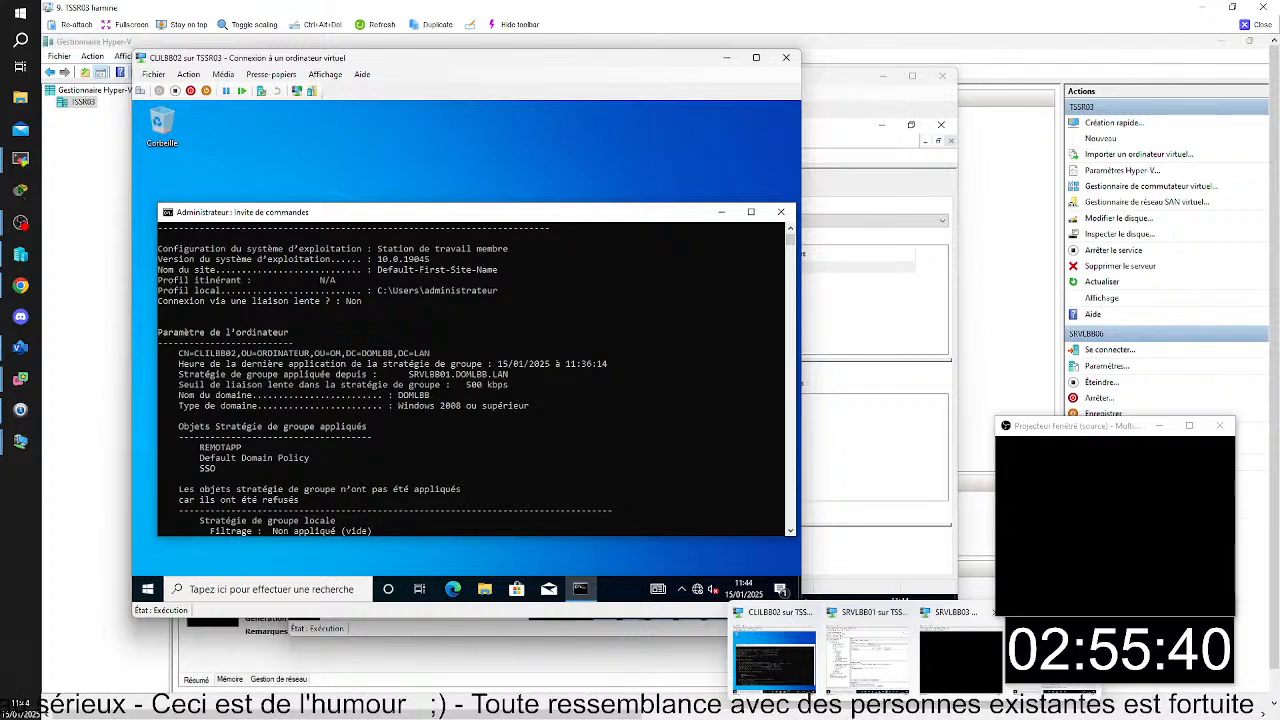
{"action": "left_click", "coordinate": [742, 708]}
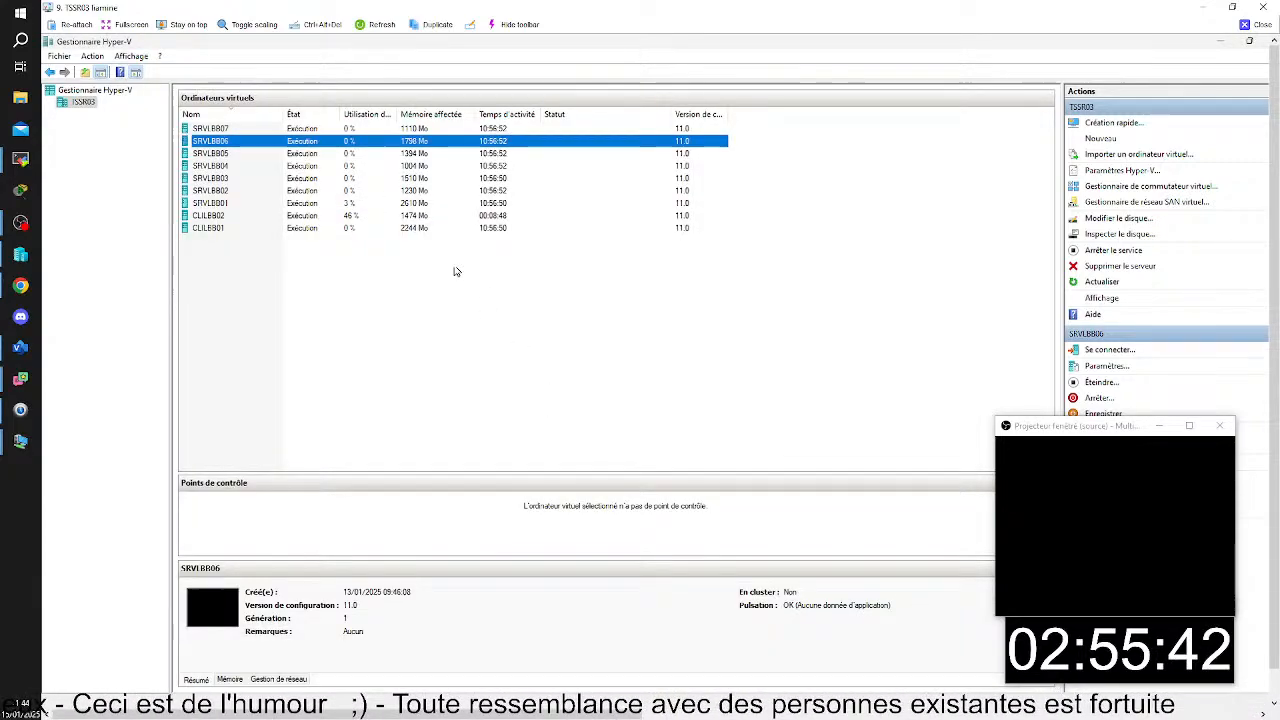
{"action": "left_click", "coordinate": [298, 230]}
{"action": "double_click", "coordinate": [298, 230]}
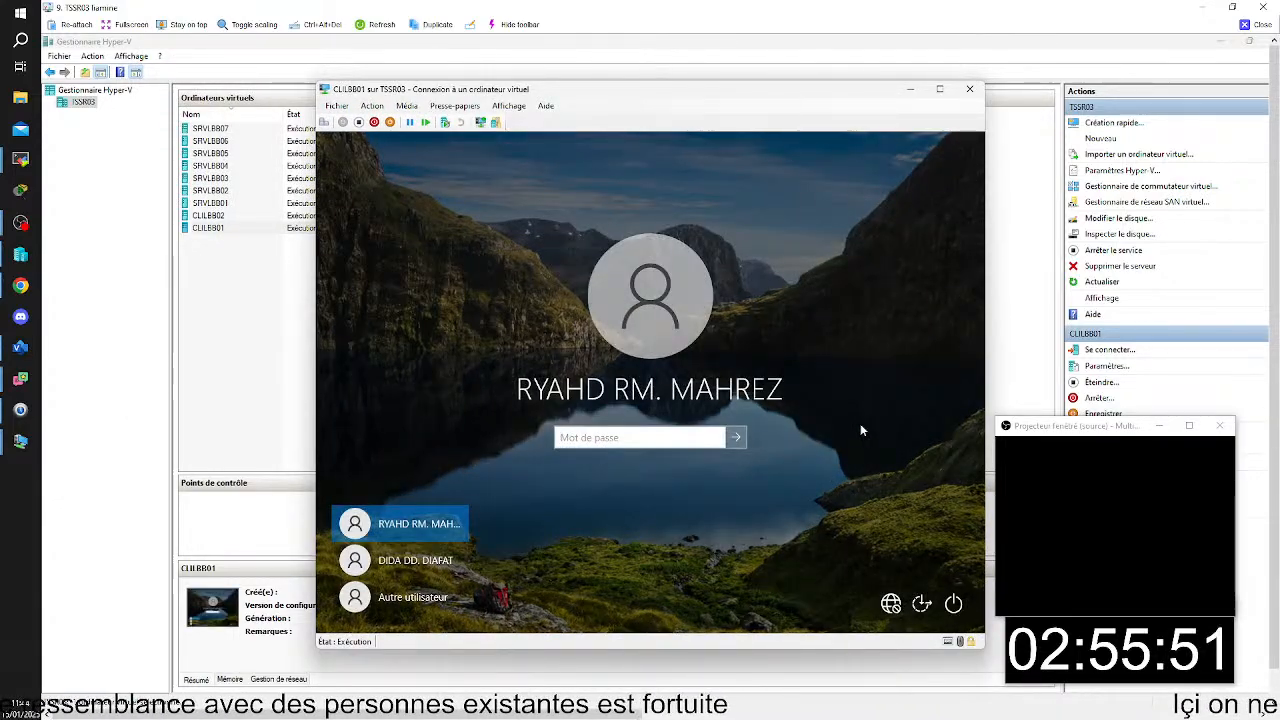
{"action": "type", "text": "•"}
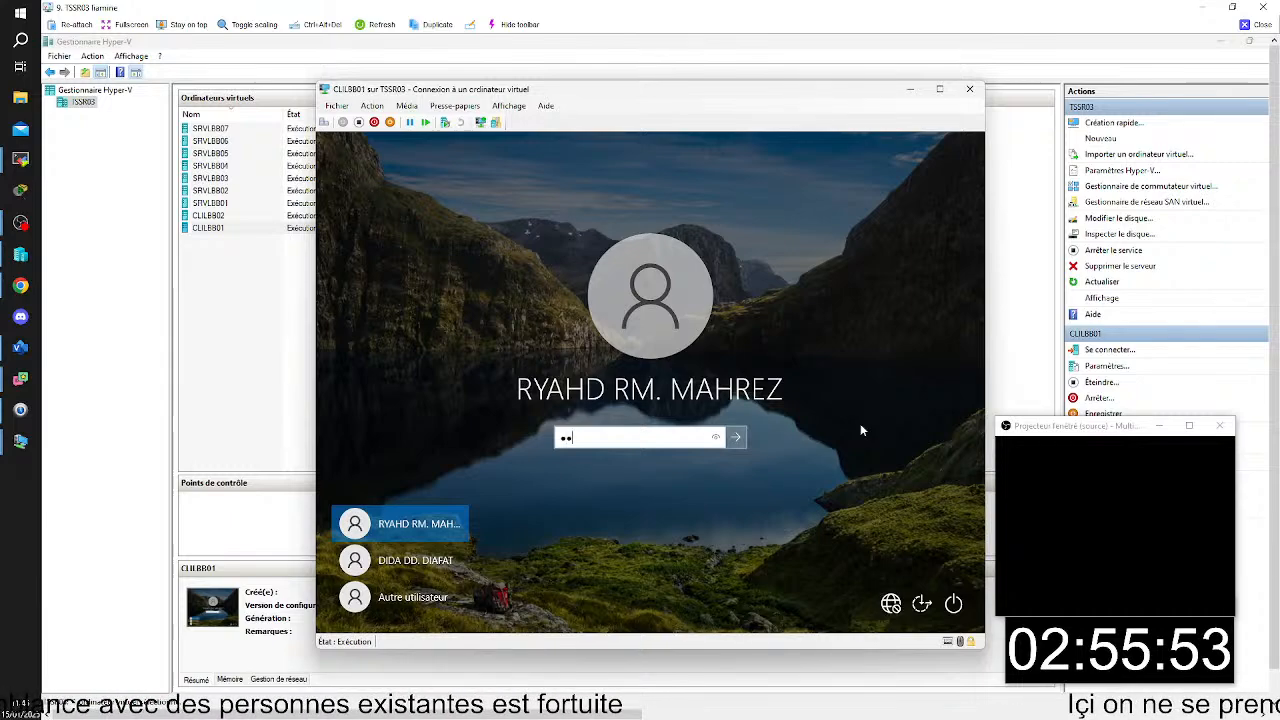
{"action": "type", "text": "•••••••"}
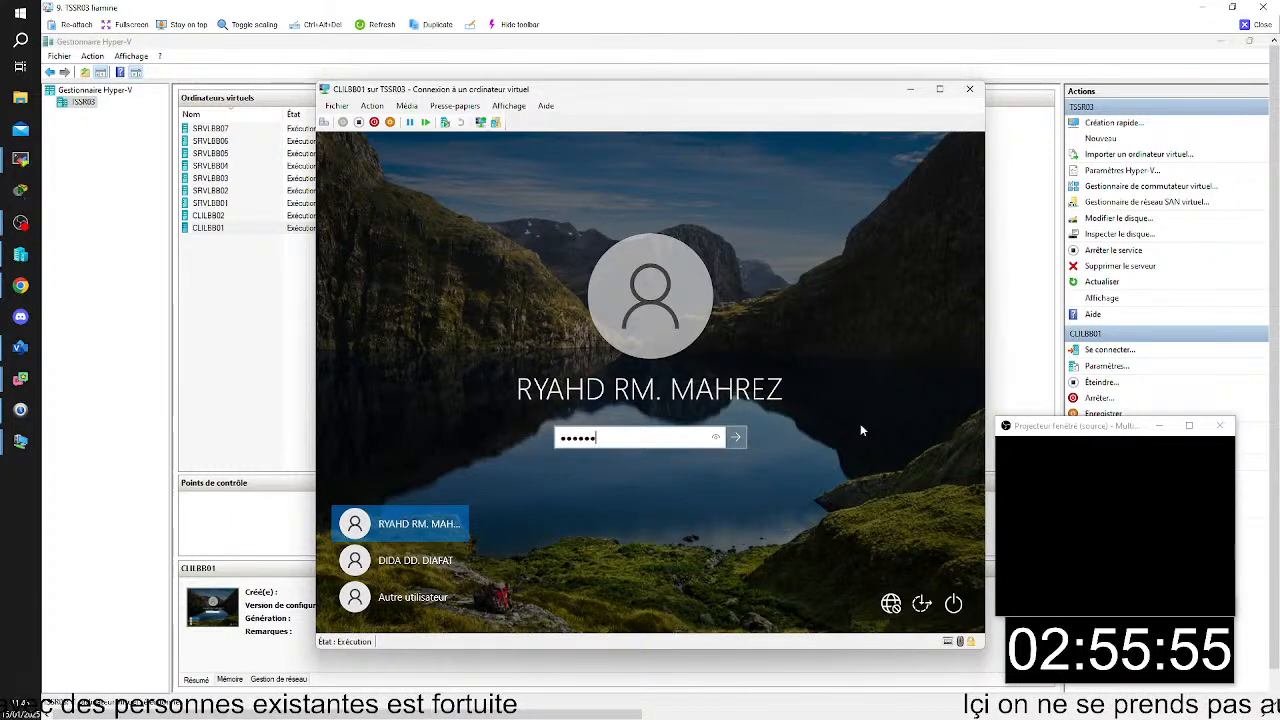
{"action": "key", "text": "Return"}
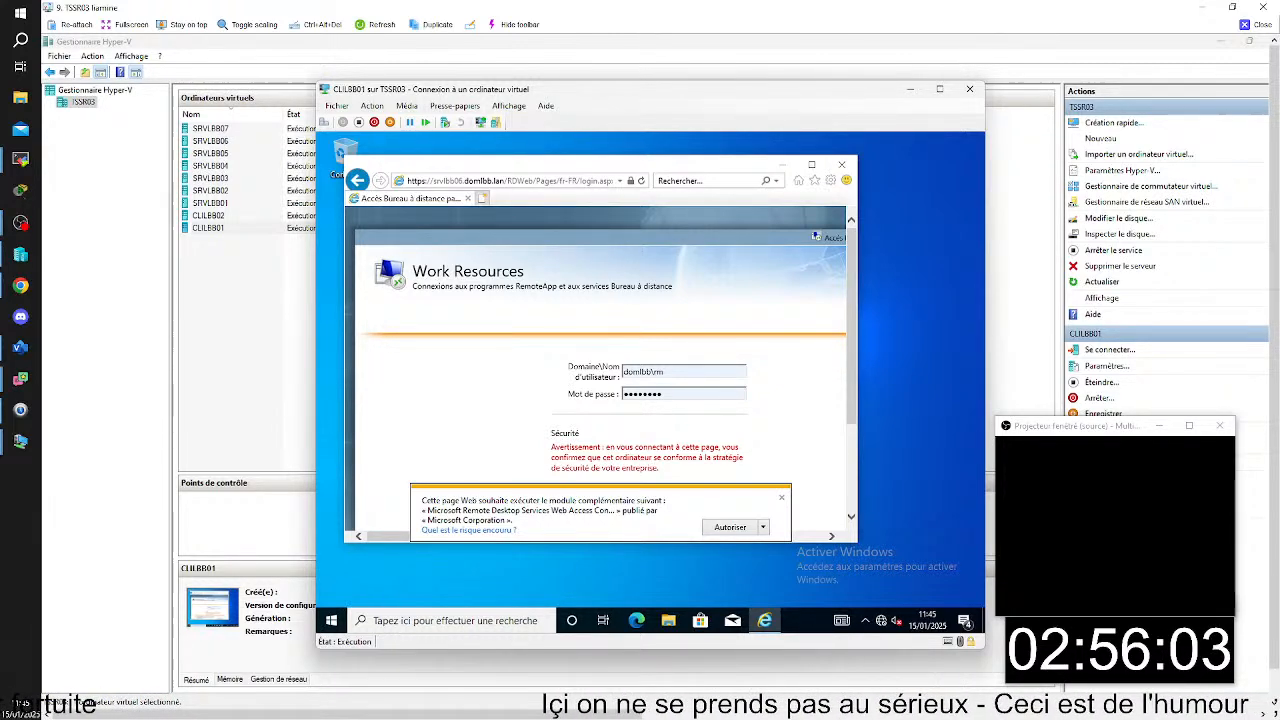
- Switch to the SRVLBB01 virtual machine and bring up the Active Directory Users and Computers console
{"action": "mouse_move", "coordinate": [916, 708]}
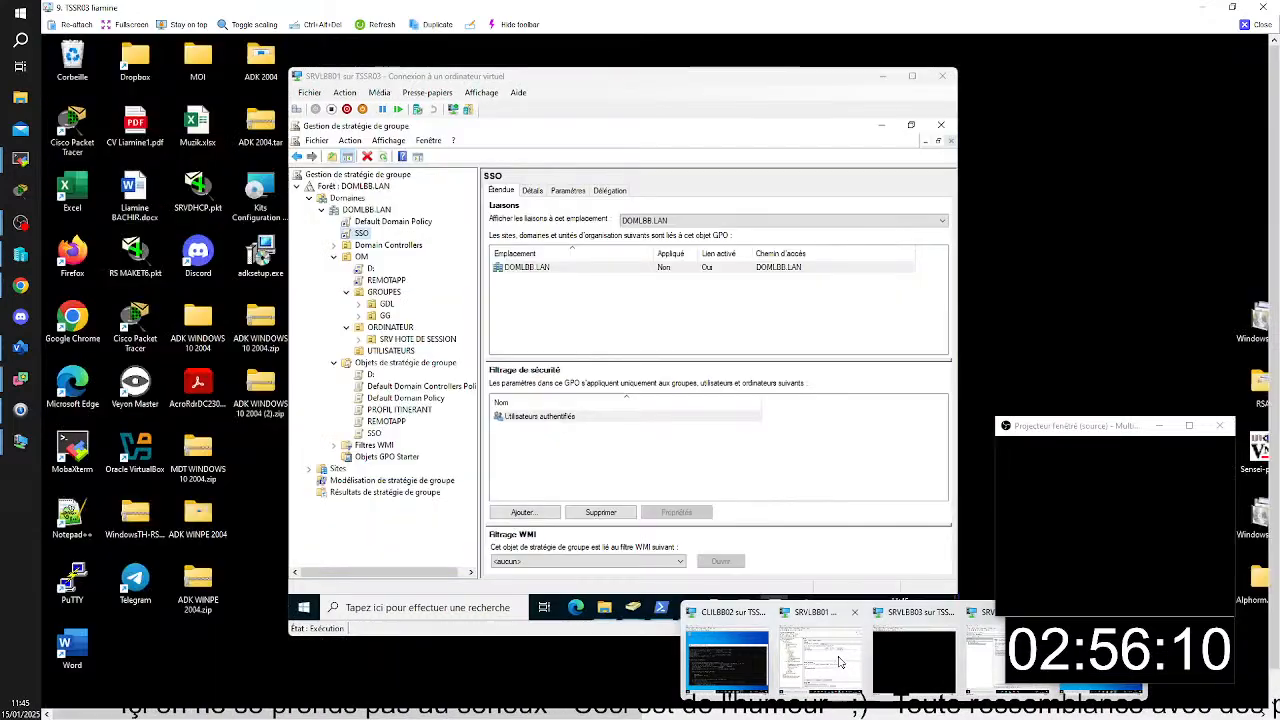
{"action": "left_click", "coordinate": [820, 650]}
{"action": "mouse_move", "coordinate": [632, 607]}
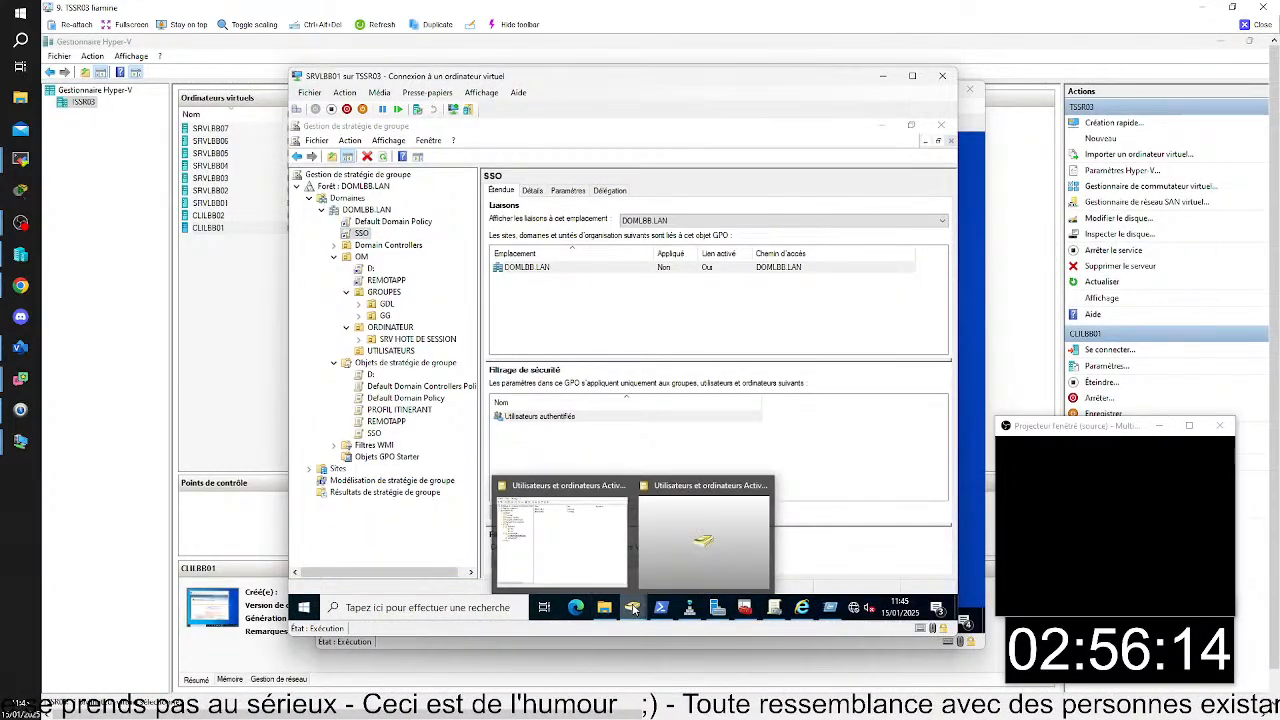
{"action": "left_click", "coordinate": [618, 573]}
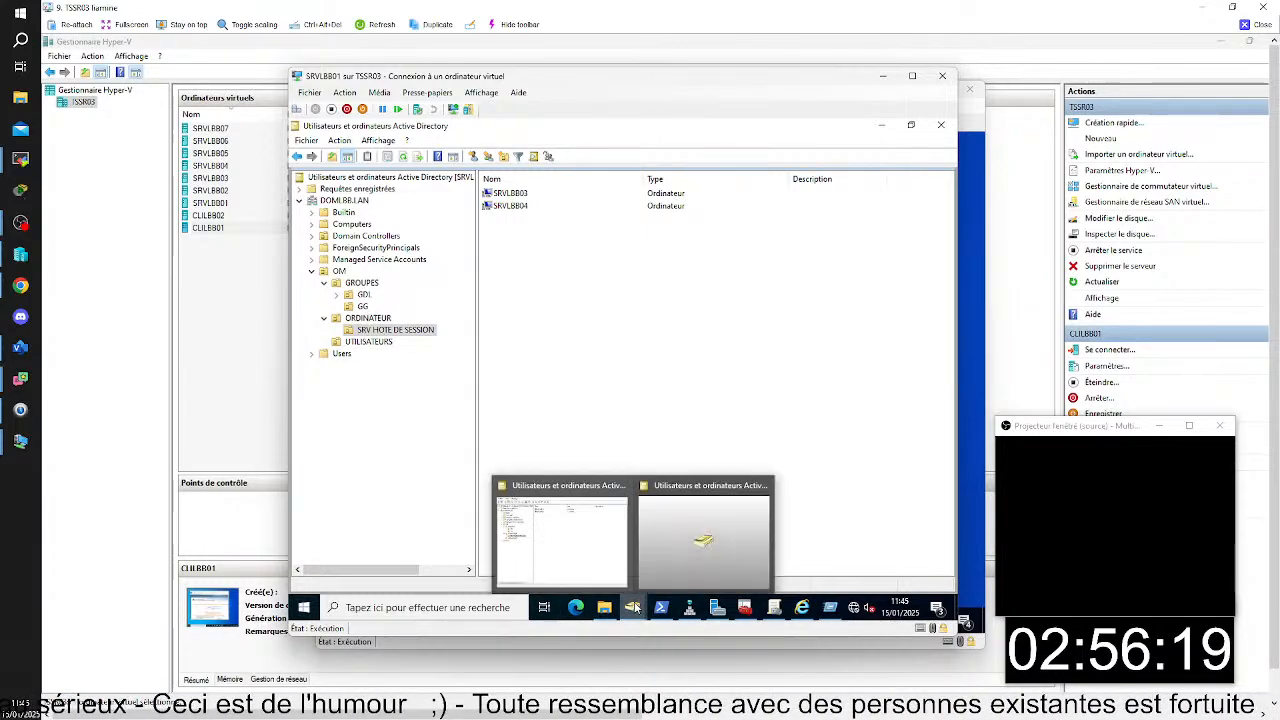
{"action": "left_click", "coordinate": [597, 565]}
{"action": "left_click", "coordinate": [368, 341]}
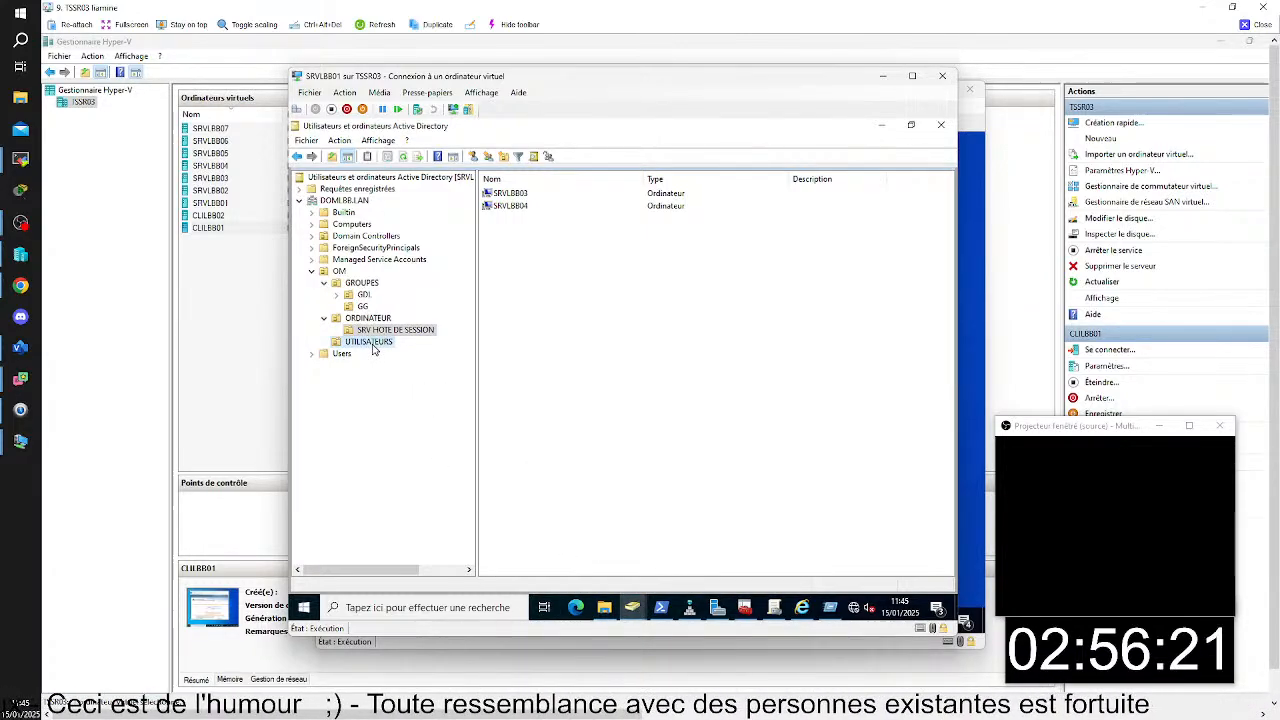
{"action": "left_click_drag", "start_coordinate": [552, 426], "coordinate": [545, 193]}
{"action": "right_click", "coordinate": [545, 193]}
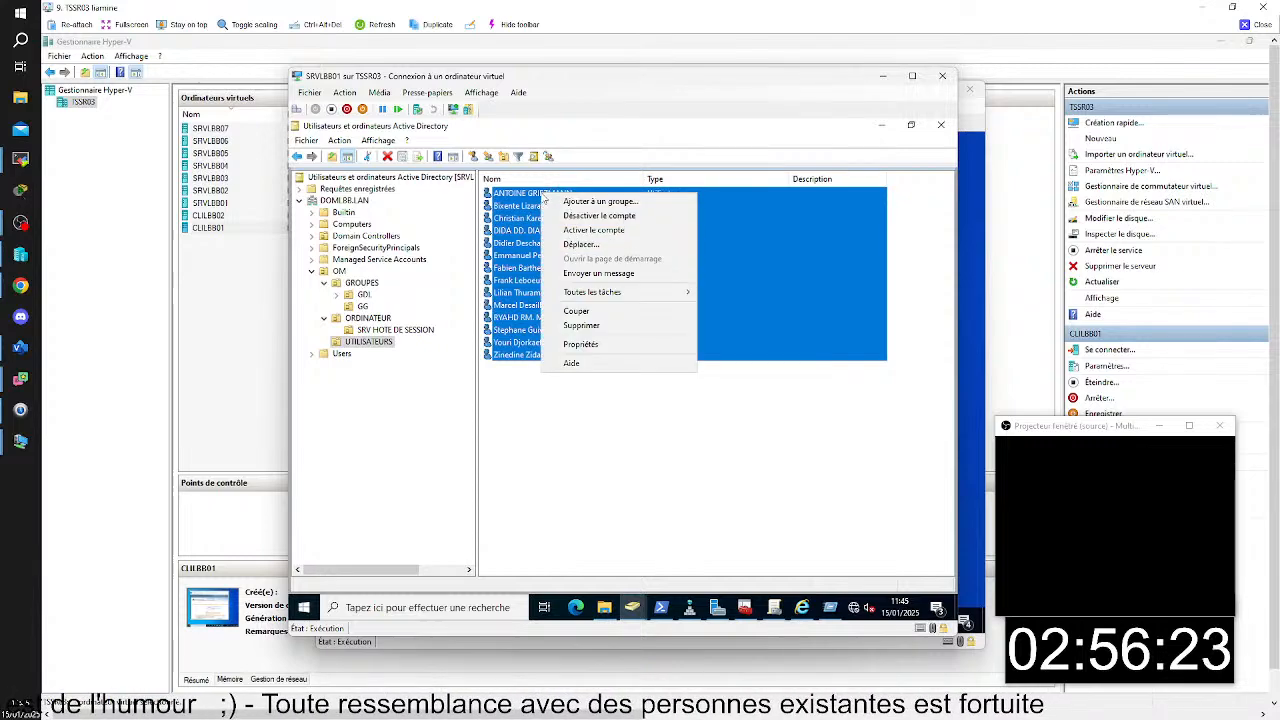
{"action": "left_click", "coordinate": [563, 201]}
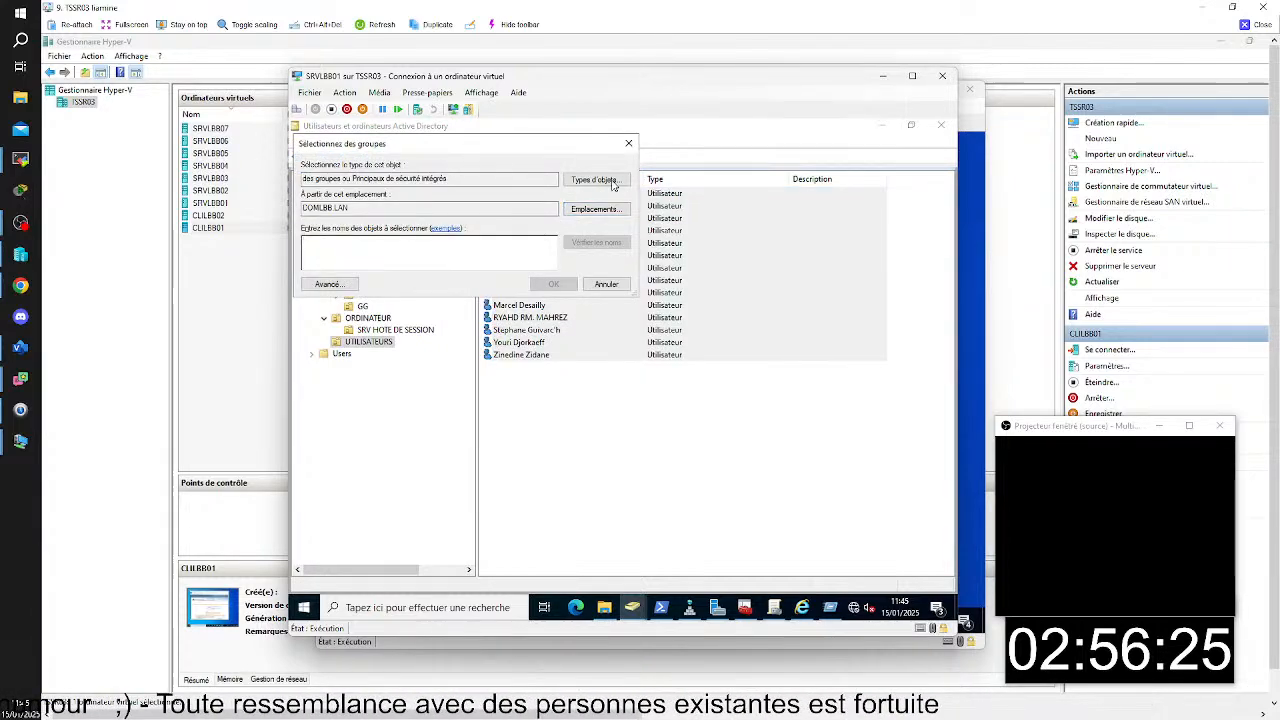
{"action": "left_click", "coordinate": [628, 143]}
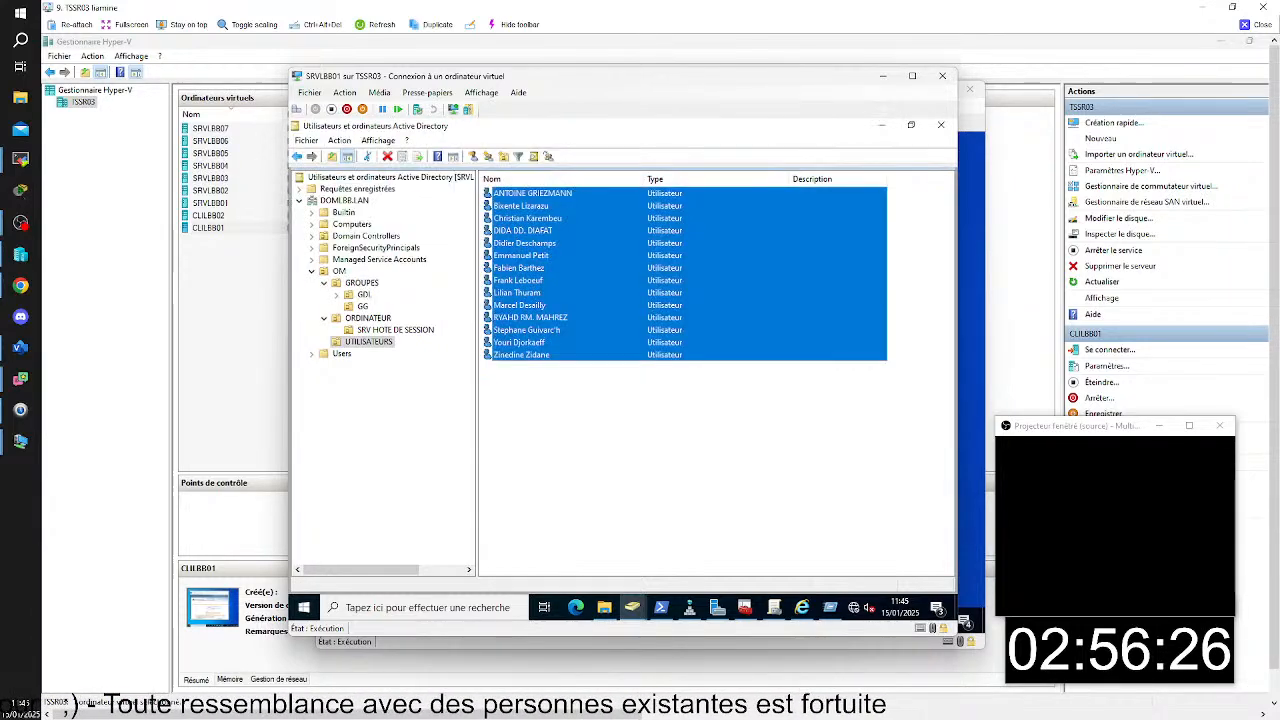
- Check the member list of the POKEDEX group in the GG organizational unit, leaving its properties unchanged
{"action": "left_click", "coordinate": [367, 317]}
{"action": "left_click", "coordinate": [363, 306]}
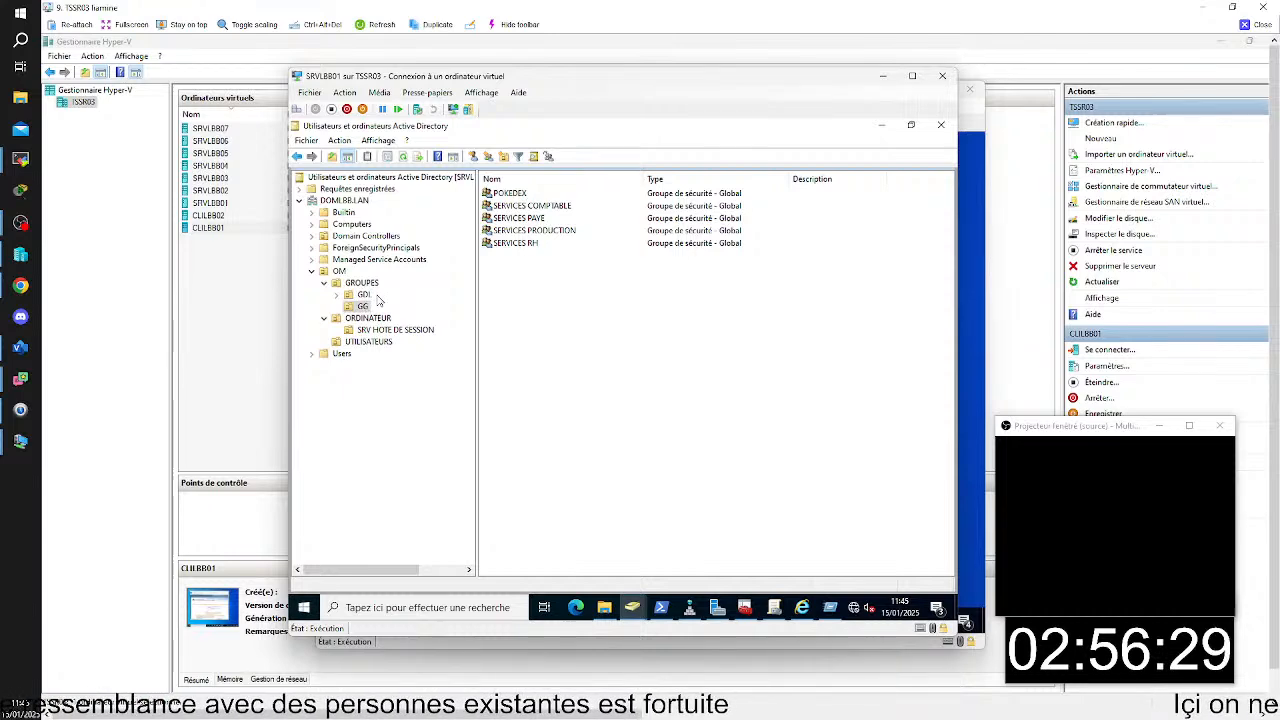
{"action": "double_click", "coordinate": [585, 193]}
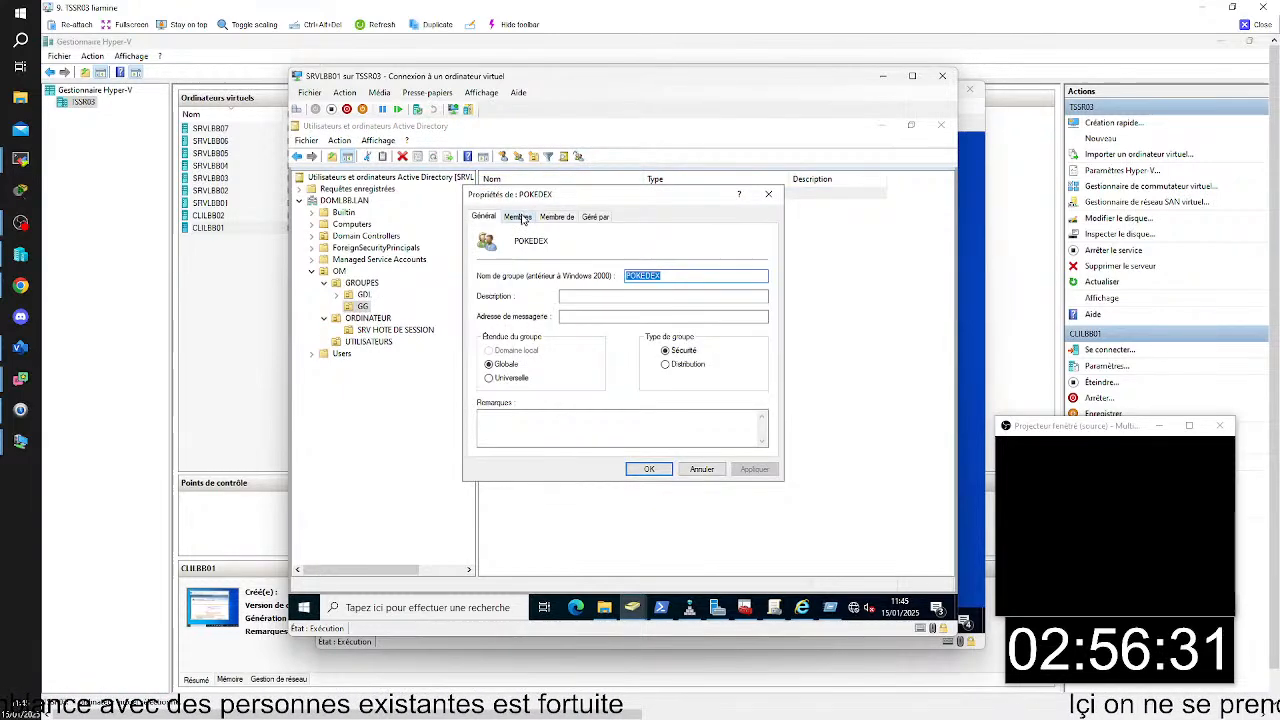
{"action": "left_click", "coordinate": [516, 216]}
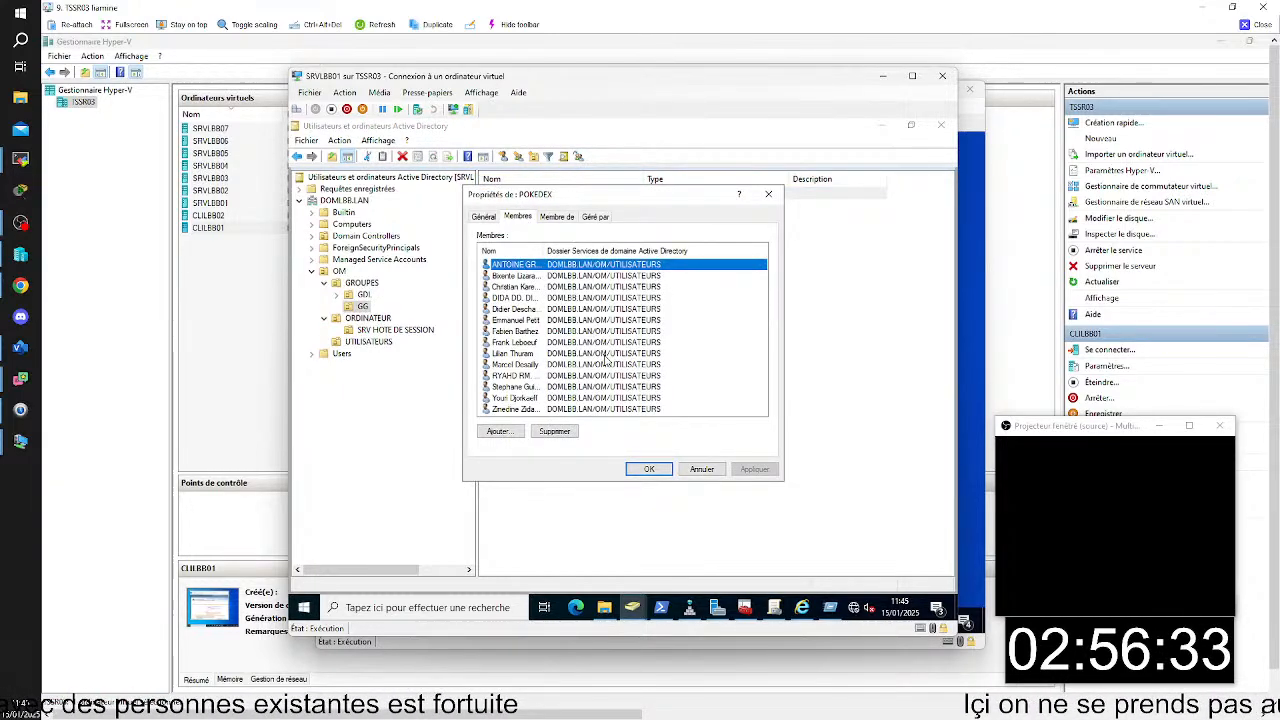
{"action": "left_click", "coordinate": [769, 195]}
- Return to CLILBB01, close the Work Resources browser window and dismiss the RemoteApp disconnection message
{"action": "left_click", "coordinate": [881, 77]}
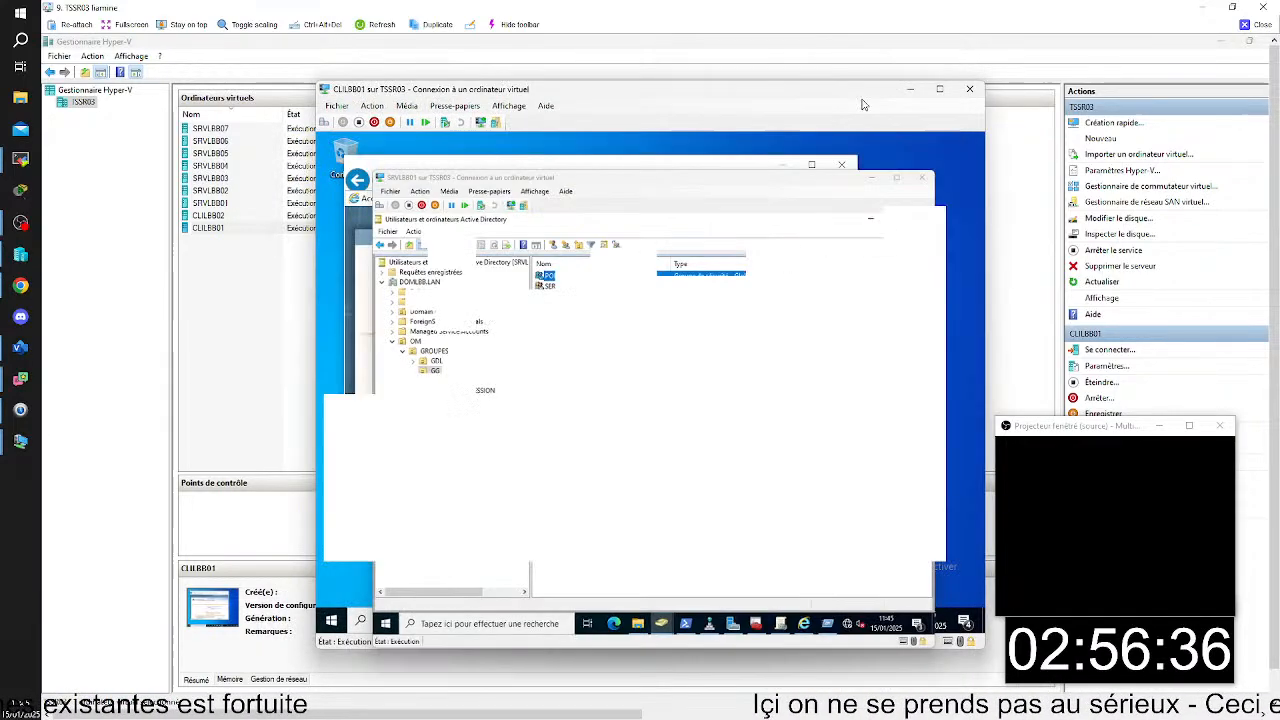
{"action": "left_click", "coordinate": [845, 166]}
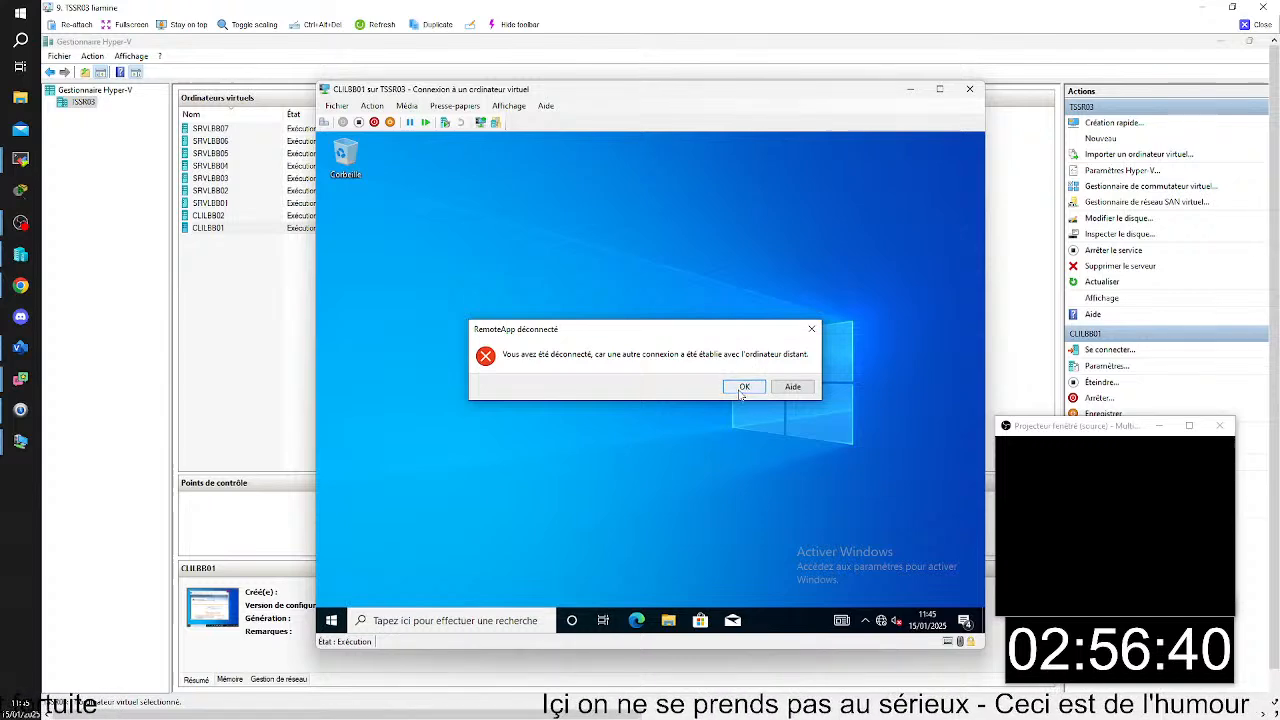
{"action": "left_click", "coordinate": [743, 387]}
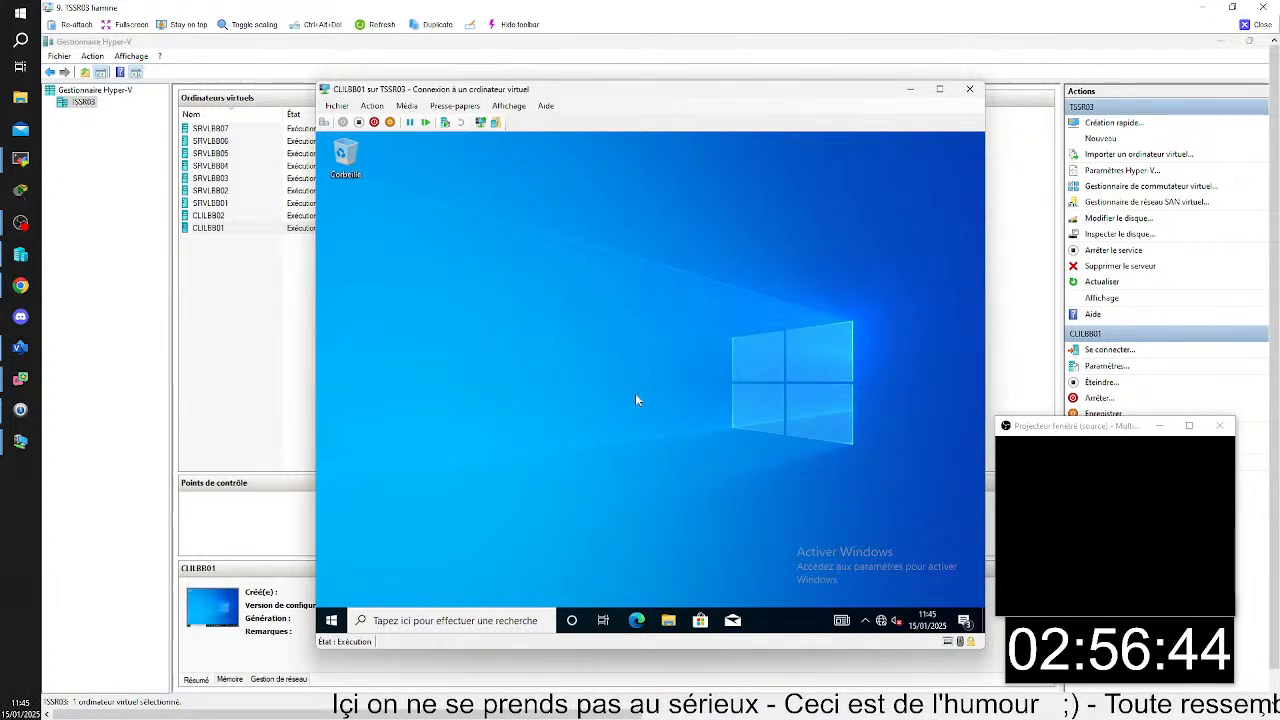
- Open an elevated command prompt on CLILBB01, authorising it with the administrateur account and its password
{"action": "left_click", "coordinate": [508, 621]}
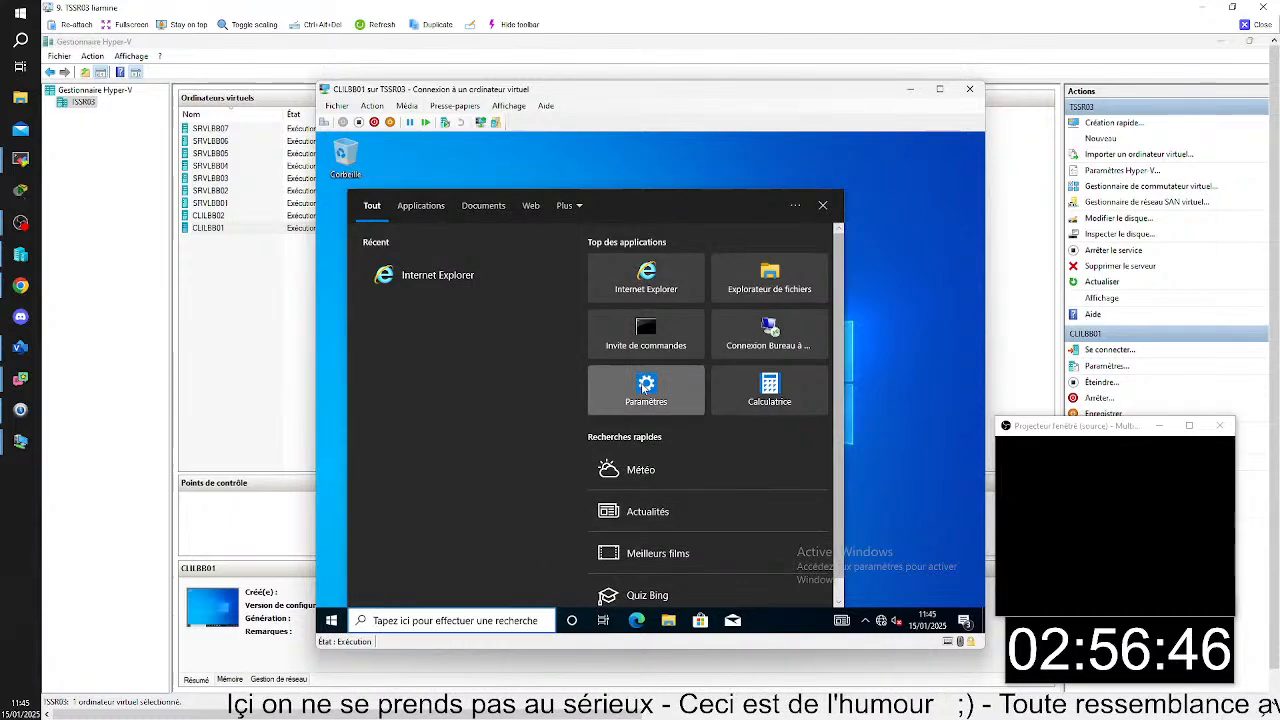
{"action": "right_click", "coordinate": [650, 350]}
{"action": "left_click", "coordinate": [720, 360]}
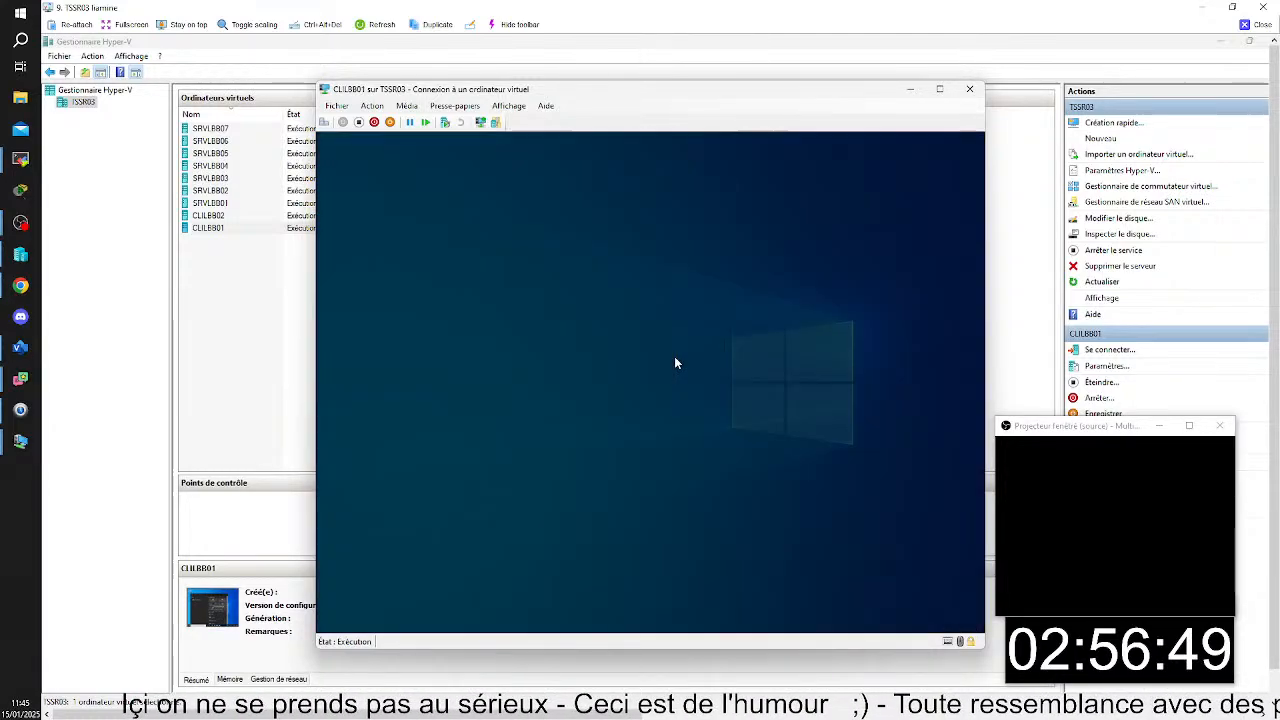
{"action": "type", "text": "adm"}
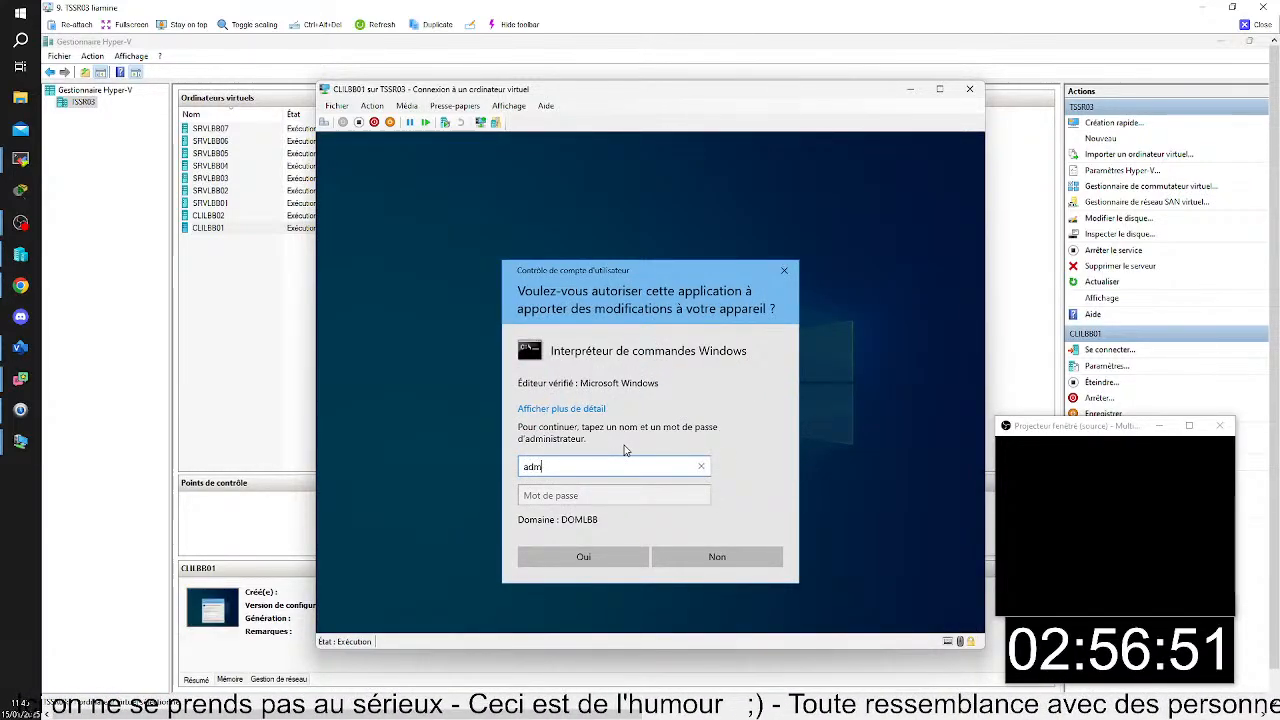
{"action": "type", "text": "inistrateur"}
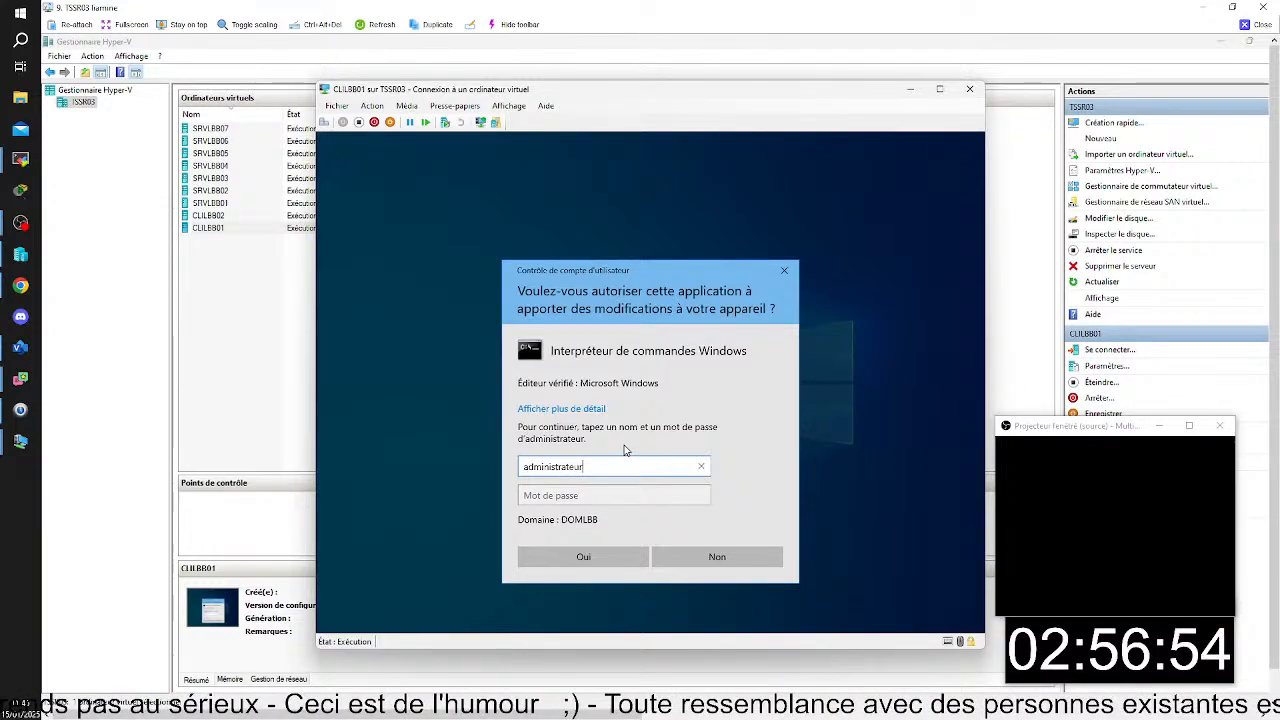
{"action": "key", "text": "Tab"}
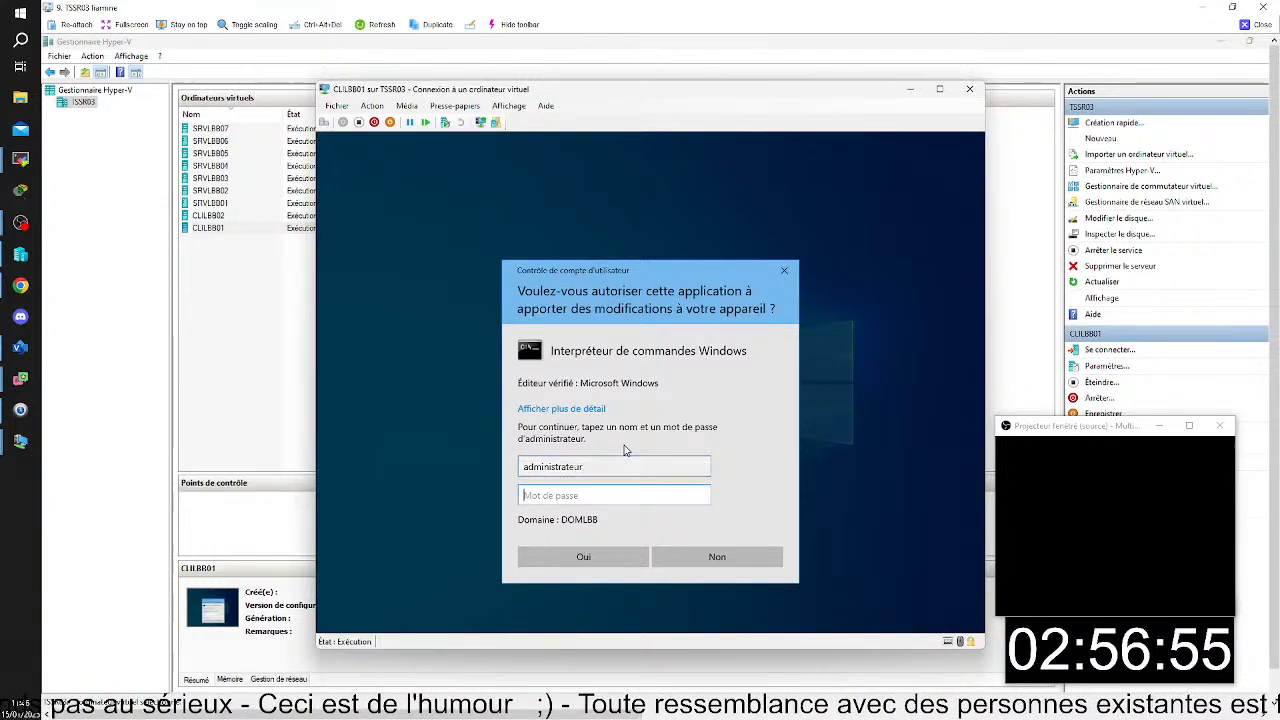
{"action": "type", "text": "********"}
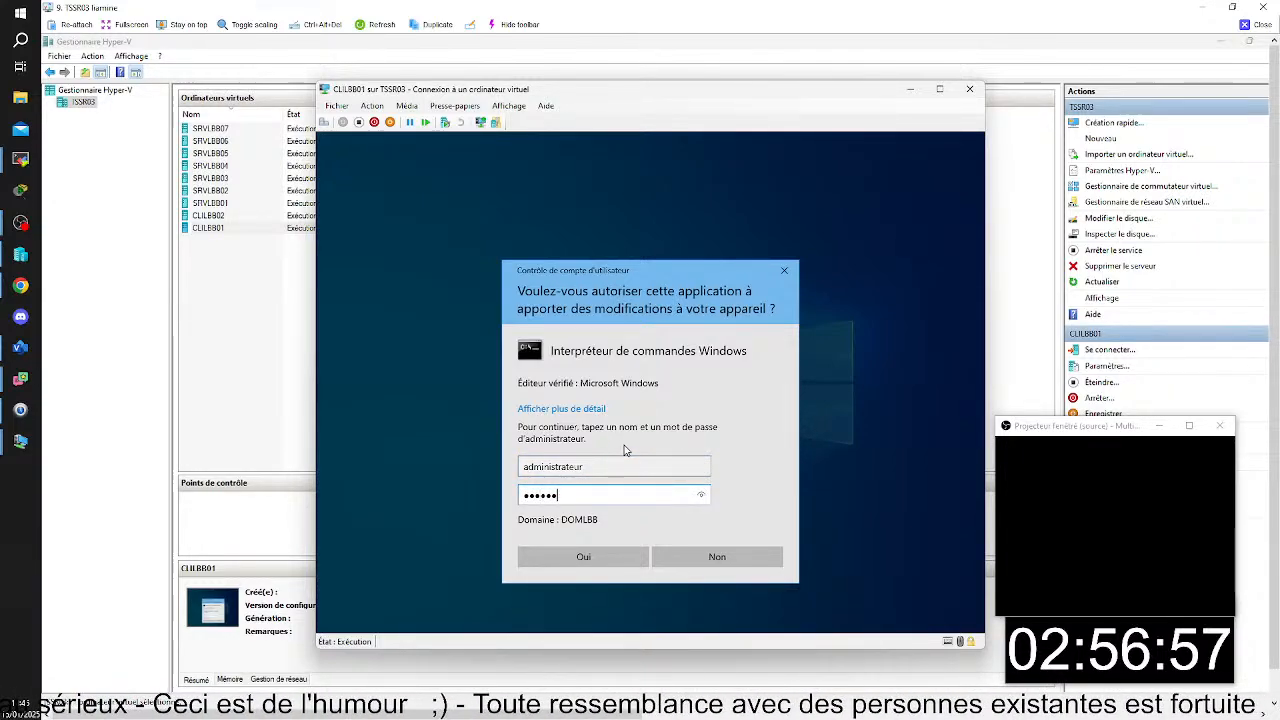
{"action": "key", "text": "Return"}
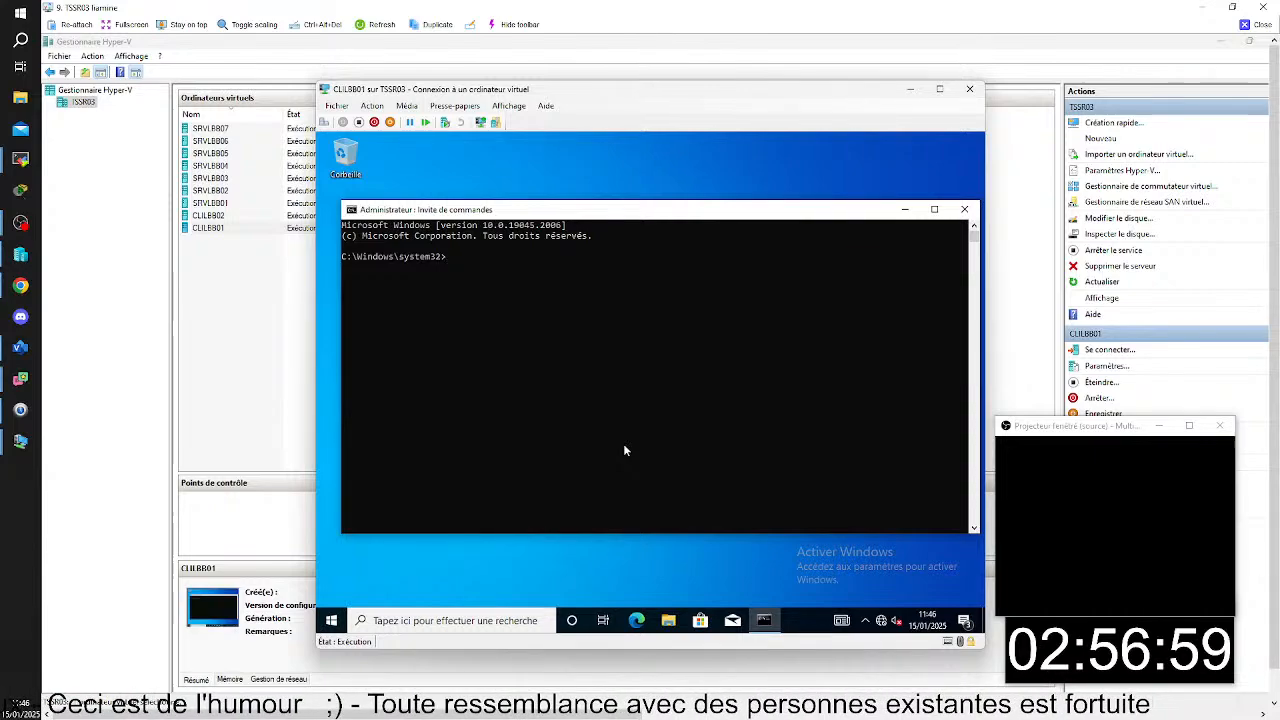
- Force a Group Policy refresh on CLILBB01 with gpupdate /force and shift the console window for reading
{"action": "type", "text": "gpupdate /for"}
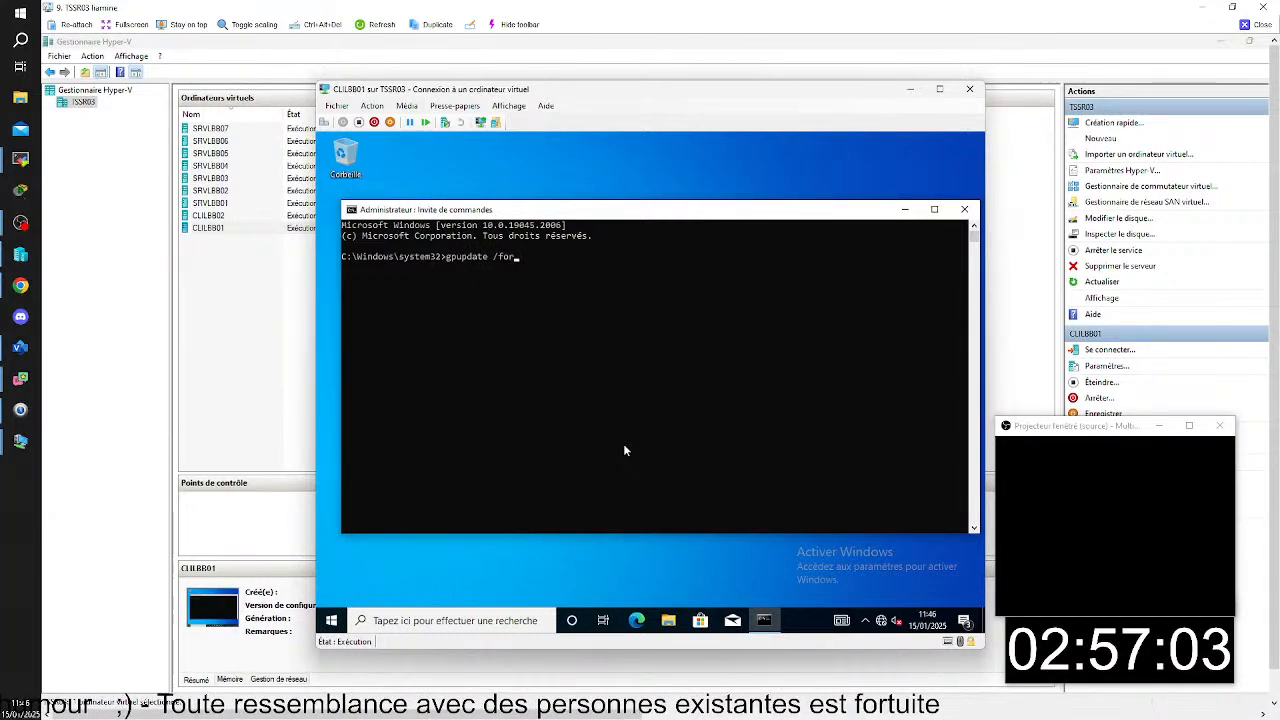
{"action": "type", "text": "ce"}
{"action": "key", "text": "Return"}
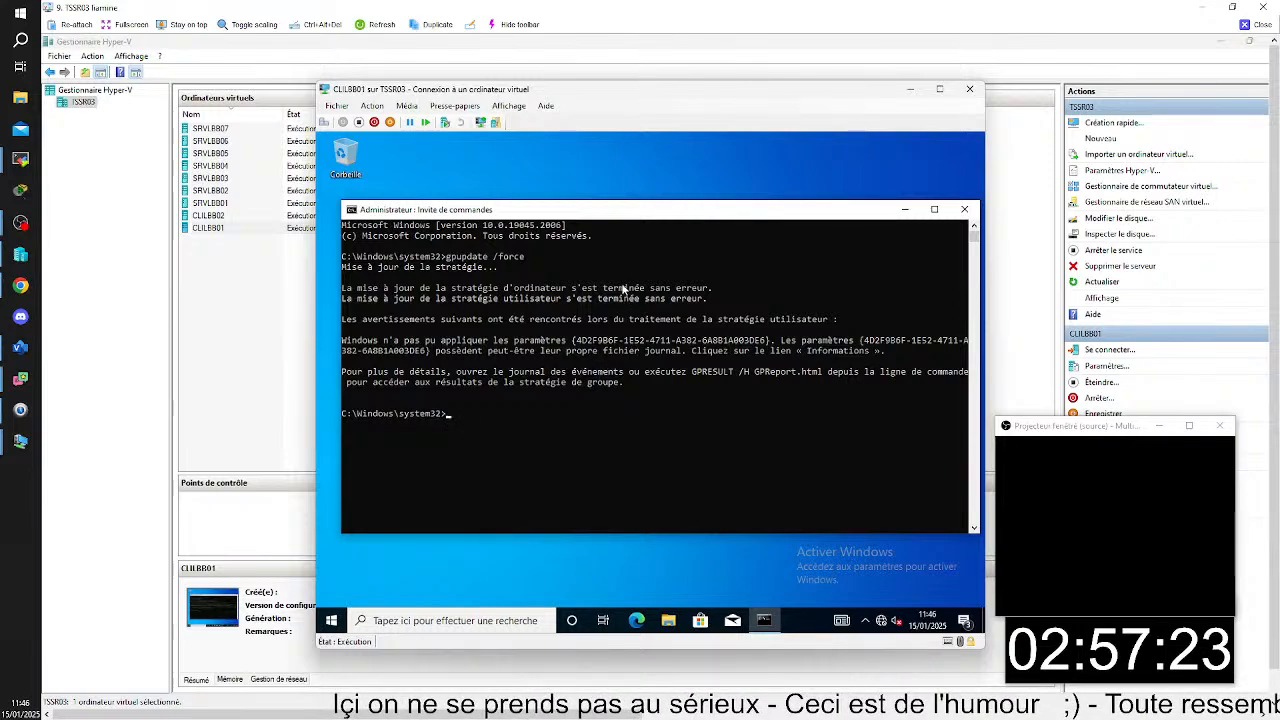
{"action": "left_click_drag", "start_coordinate": [677, 215], "coordinate": [657, 195]}
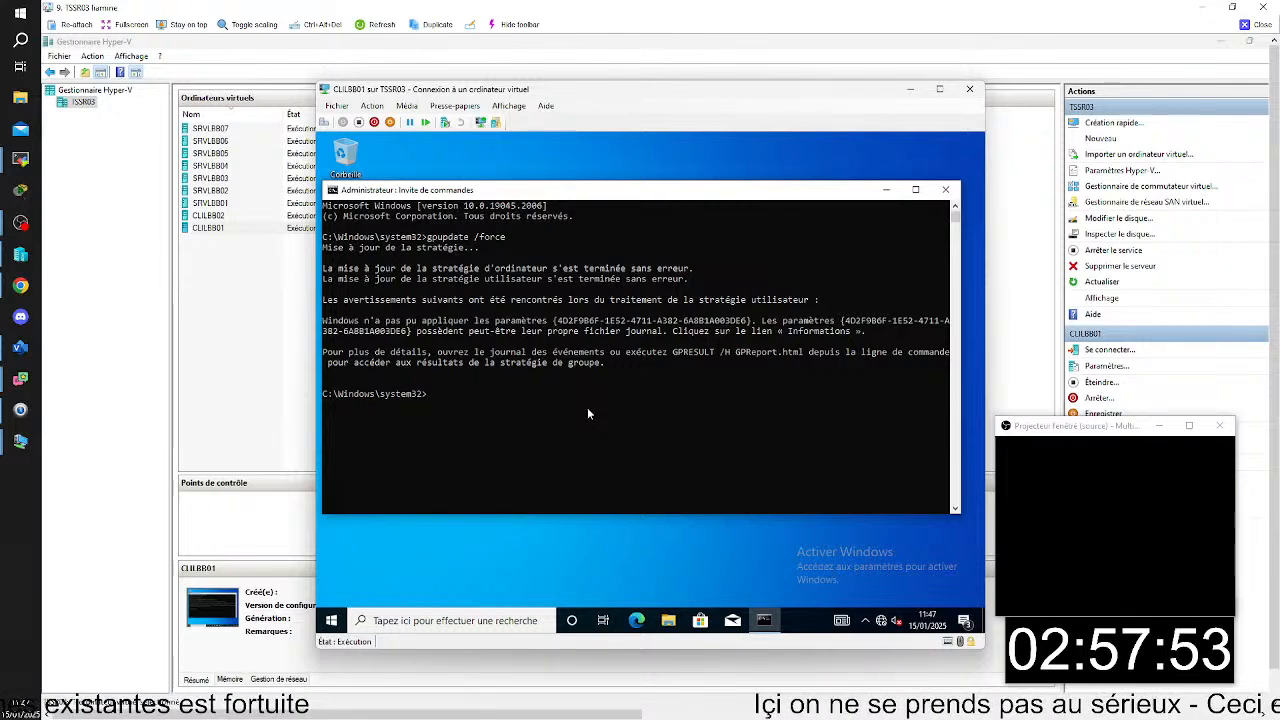
- Restart CLILBB01 and sign the preselected domain user back in with the account password
{"action": "left_click", "coordinate": [337, 626]}
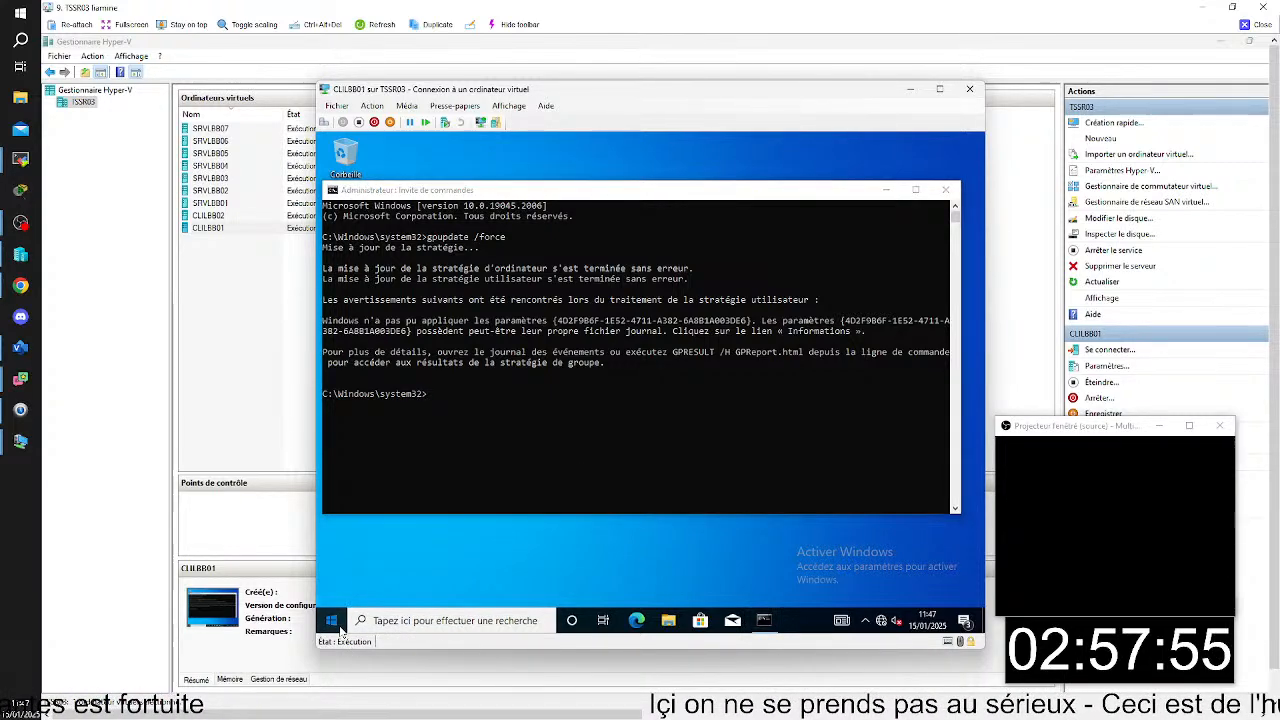
{"action": "left_click", "coordinate": [332, 591]}
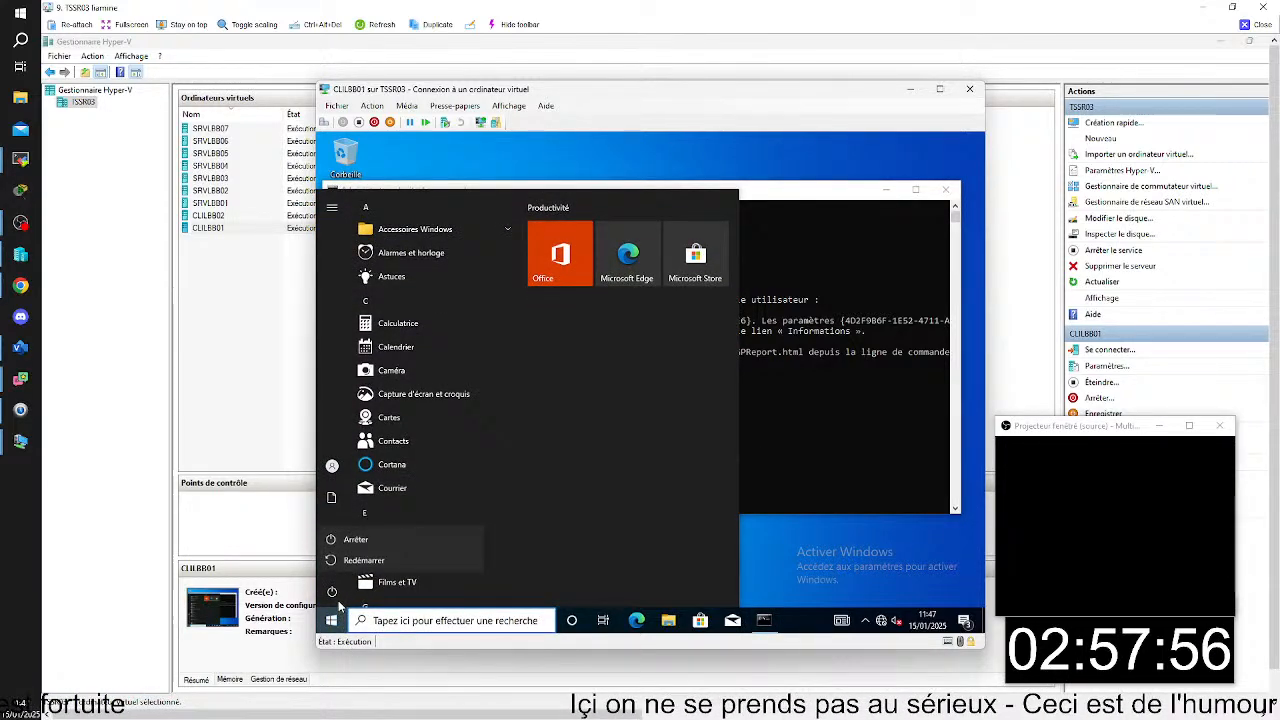
{"action": "left_click", "coordinate": [371, 561]}
{"action": "left_click", "coordinate": [429, 553]}
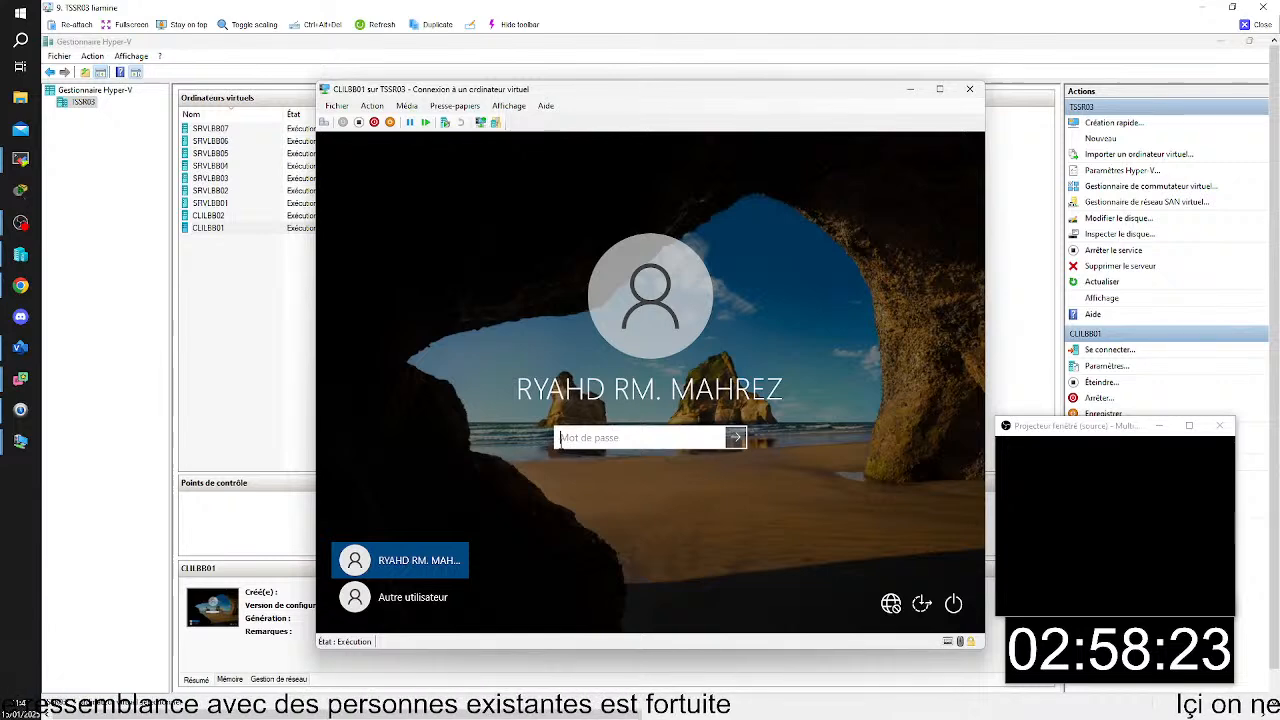
{"action": "type", "text": "******"}
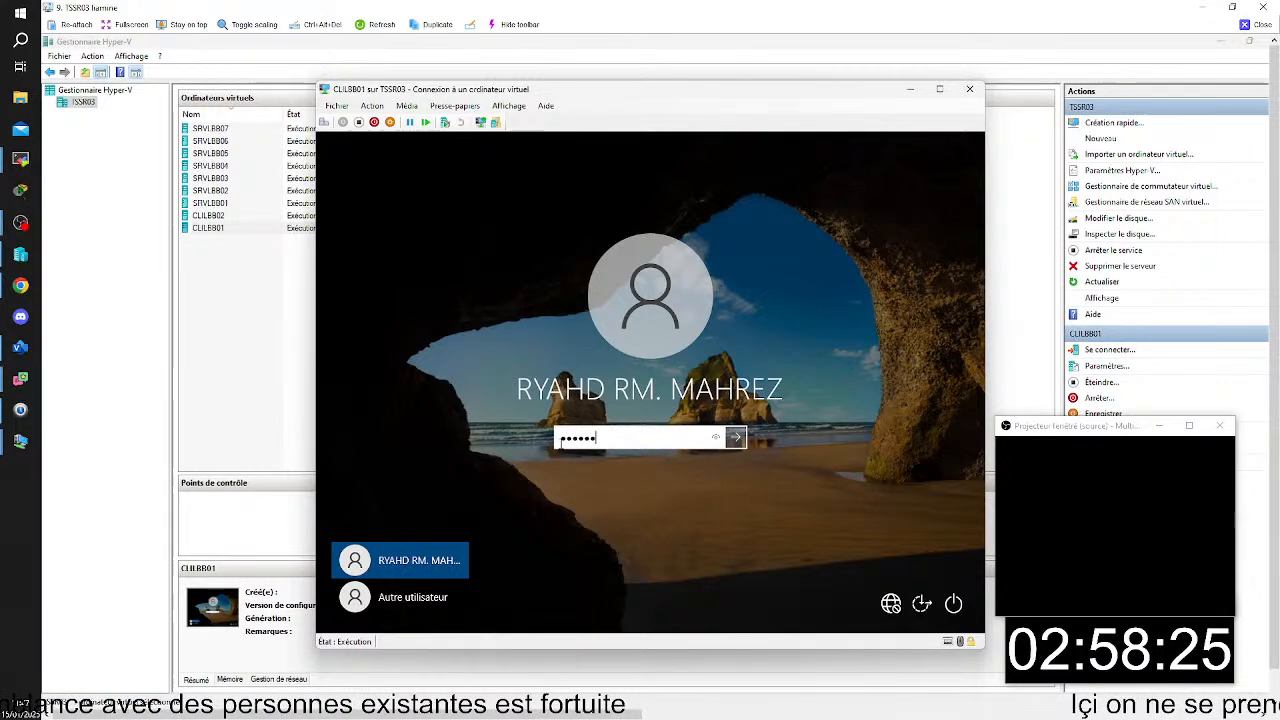
{"action": "key", "text": "Return"}
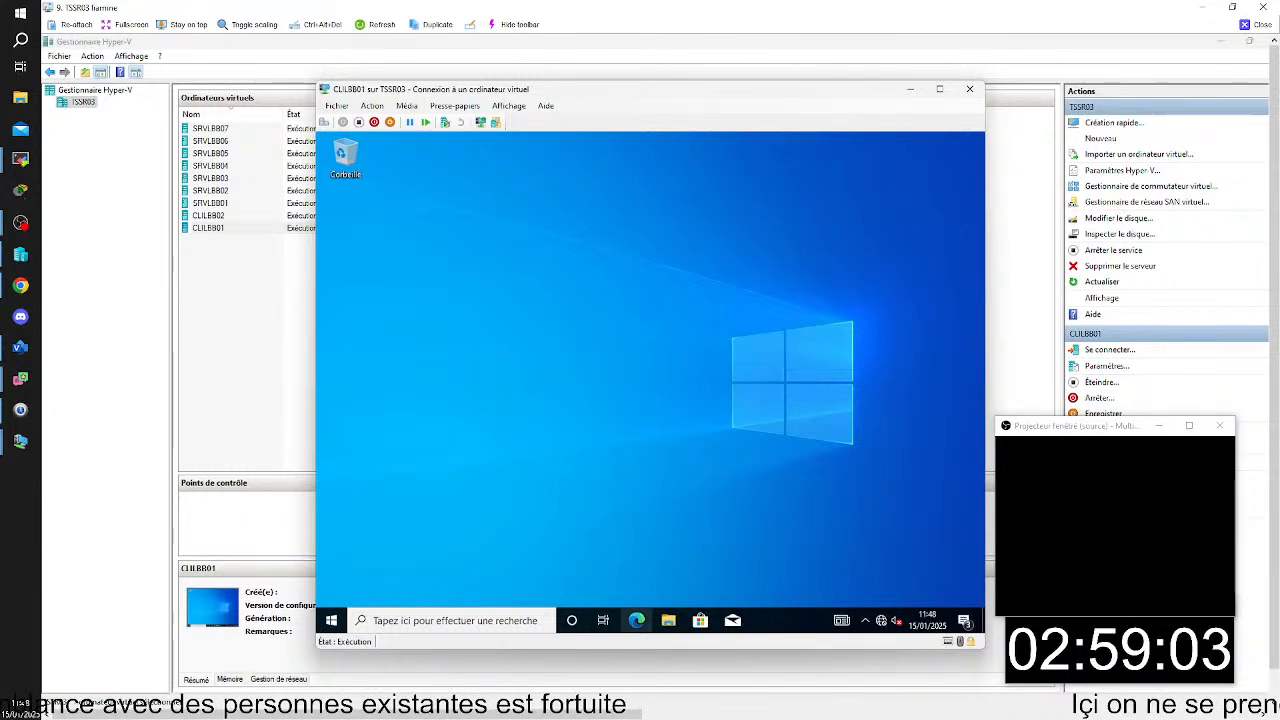
- Launch the Word 2016 (Work Resources) RemoteApp, accept the unknown publisher to test single sign-on, and cancel the credential request
{"action": "left_click", "coordinate": [334, 618]}
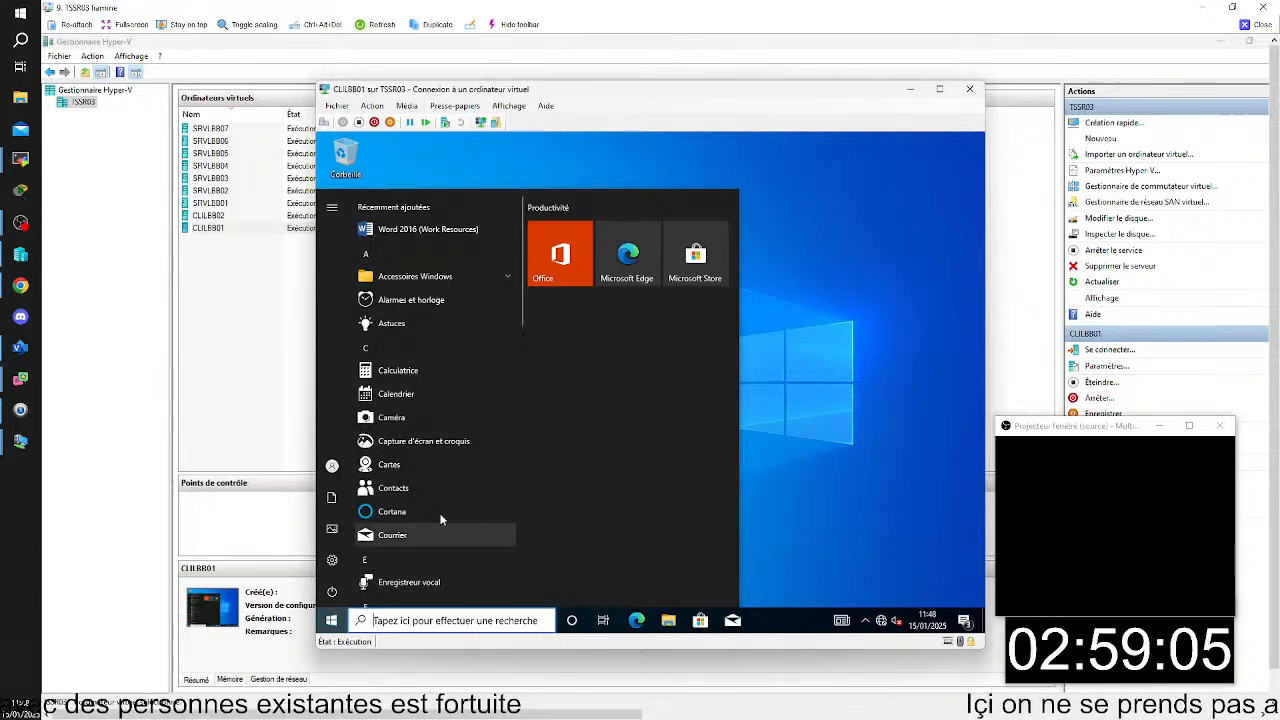
{"action": "left_click", "coordinate": [457, 229]}
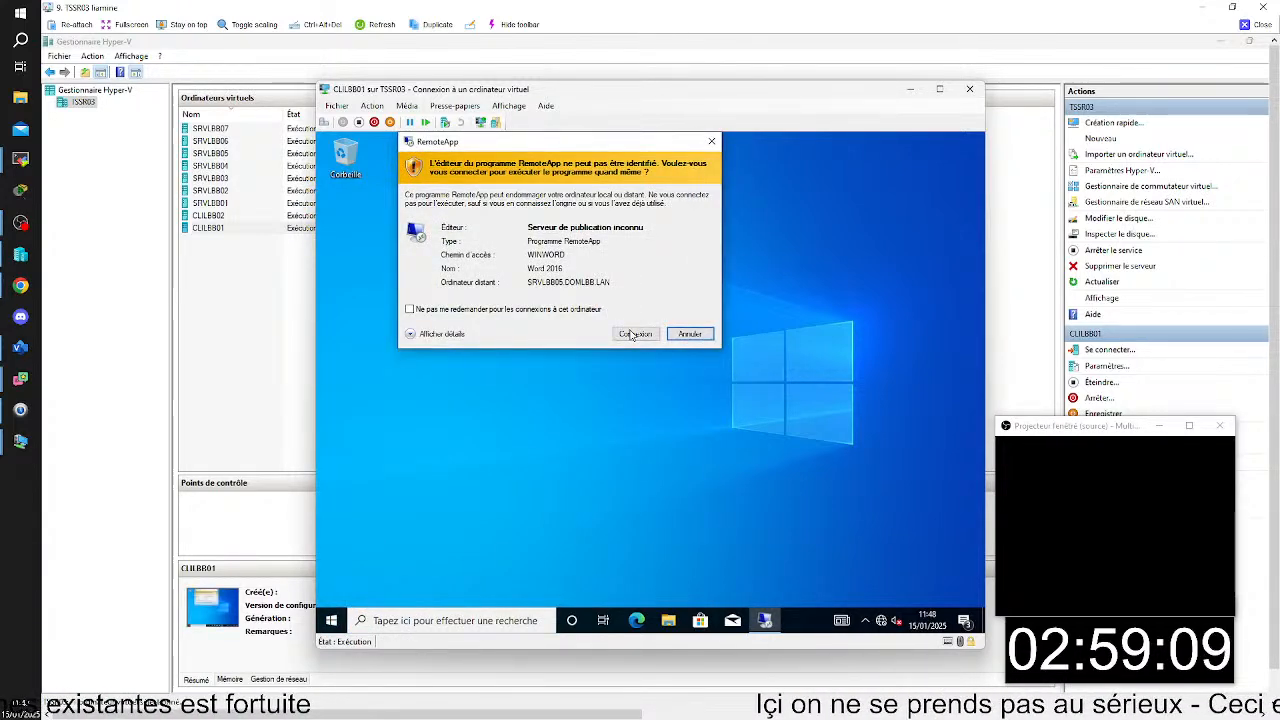
{"action": "left_click", "coordinate": [633, 333]}
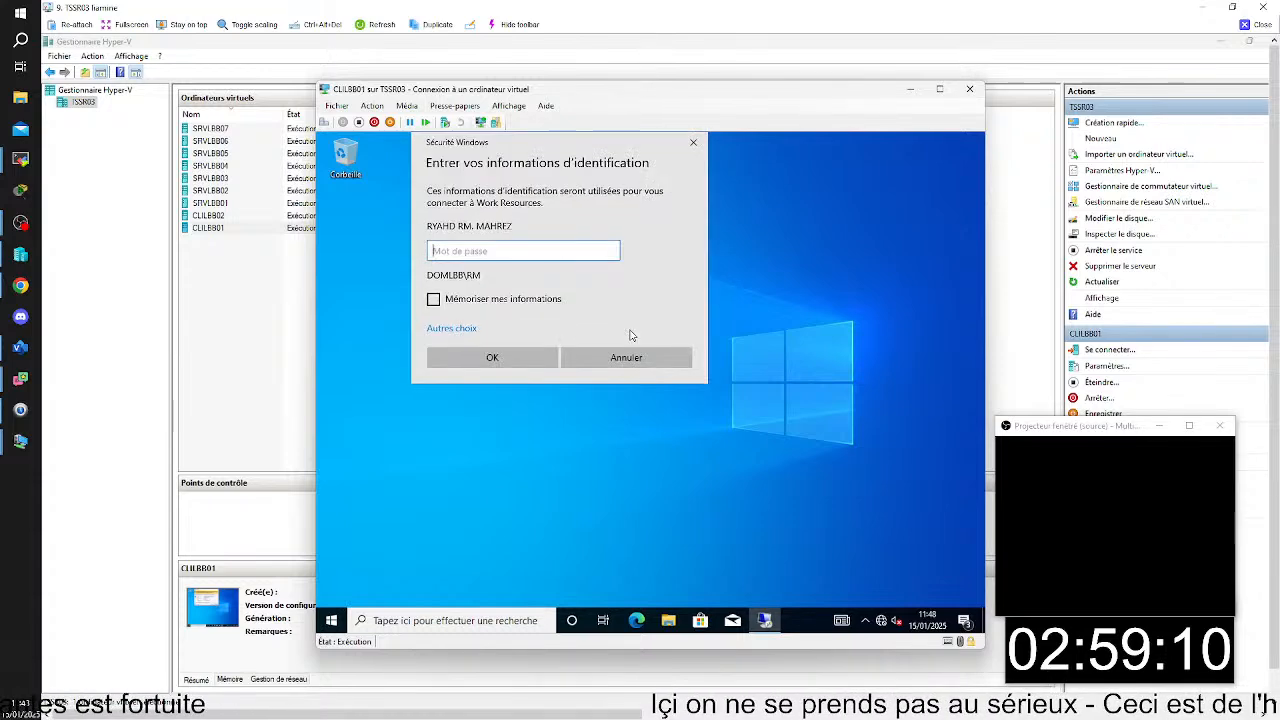
{"action": "left_click", "coordinate": [693, 142]}
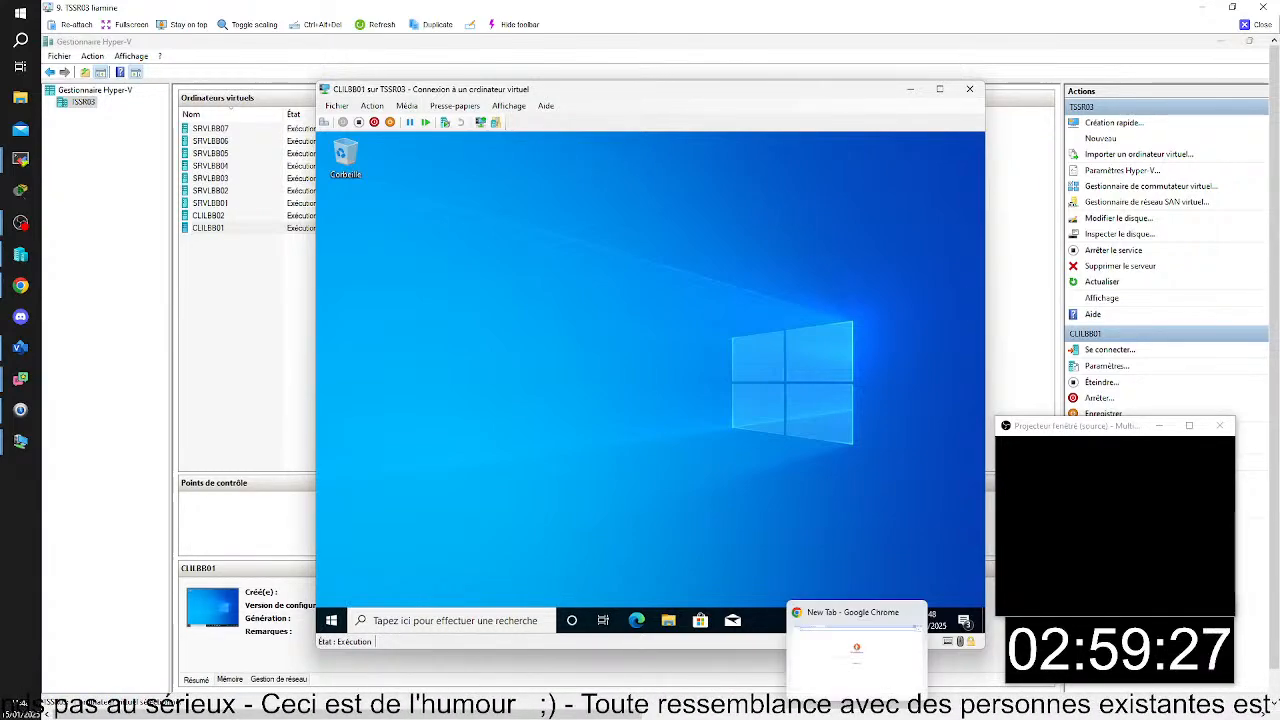
- Switch to the SRVLBB01 virtual machine and restart it with the reason Autre (non planifié)
{"action": "mouse_move", "coordinate": [912, 709]}
{"action": "mouse_move", "coordinate": [905, 670]}
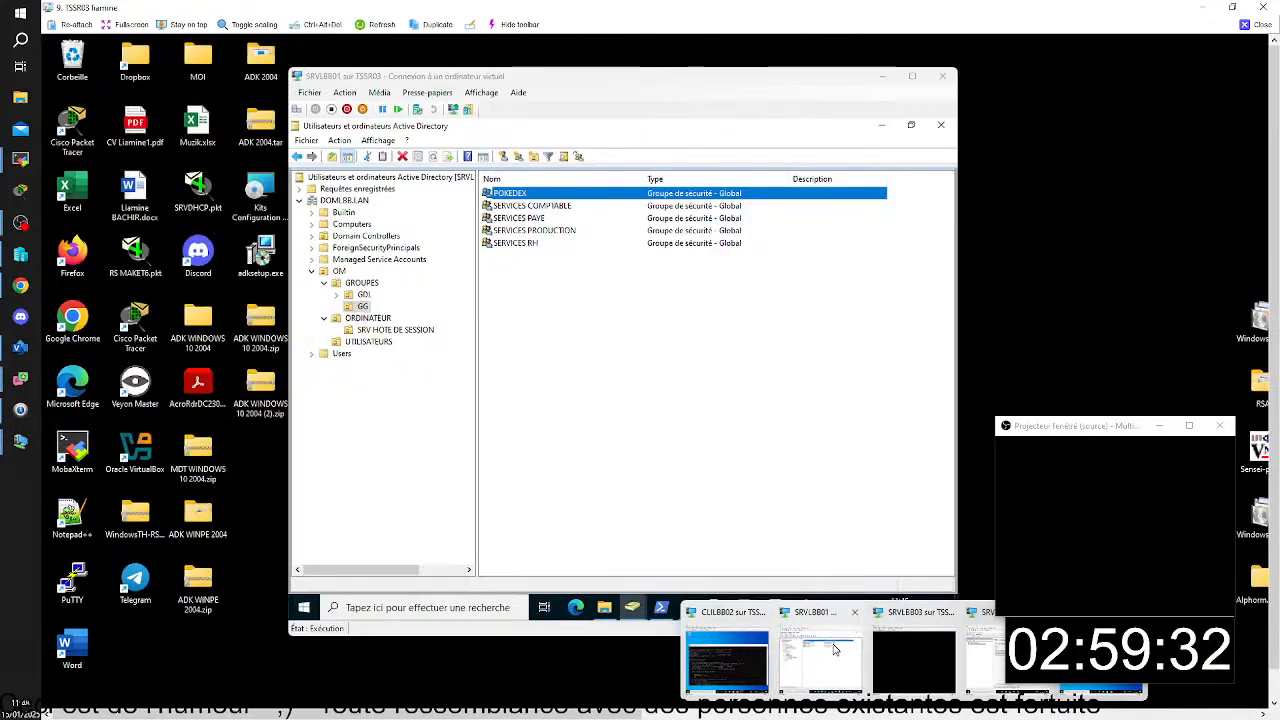
{"action": "left_click", "coordinate": [820, 655]}
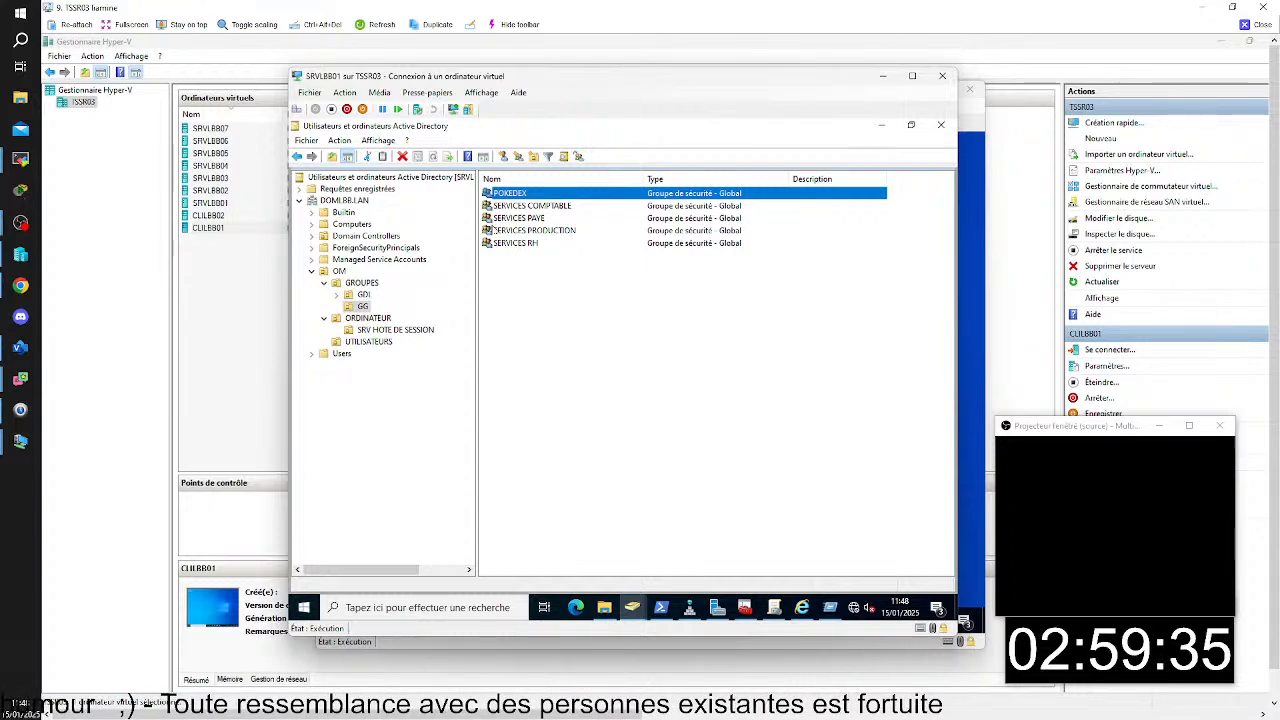
{"action": "left_click", "coordinate": [303, 607]}
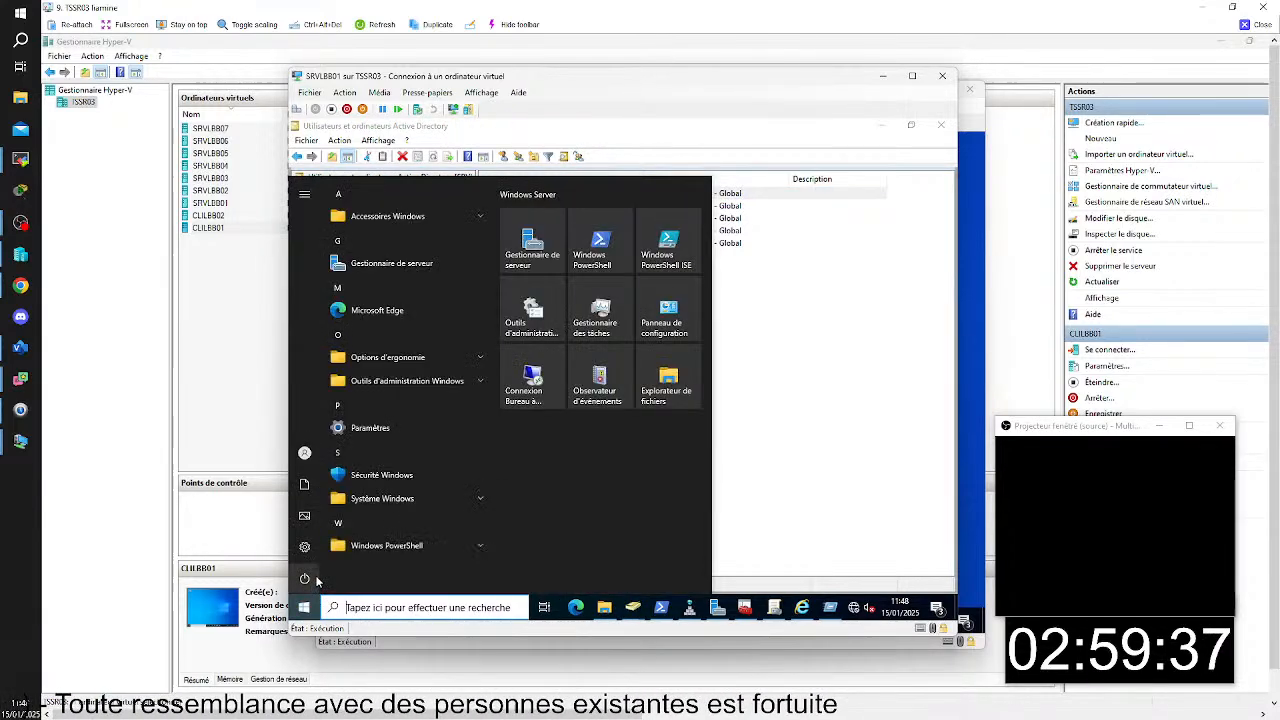
{"action": "left_click", "coordinate": [330, 525]}
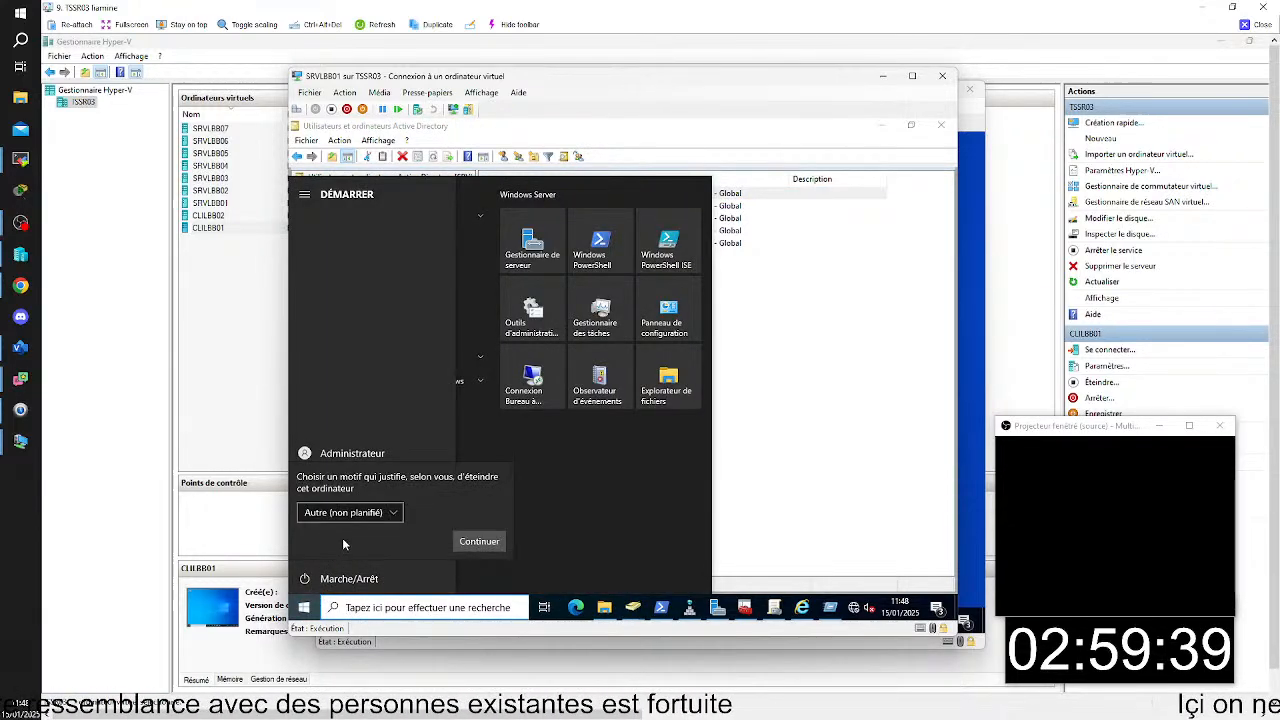
{"action": "left_click", "coordinate": [469, 540]}
{"action": "left_click", "coordinate": [467, 543]}
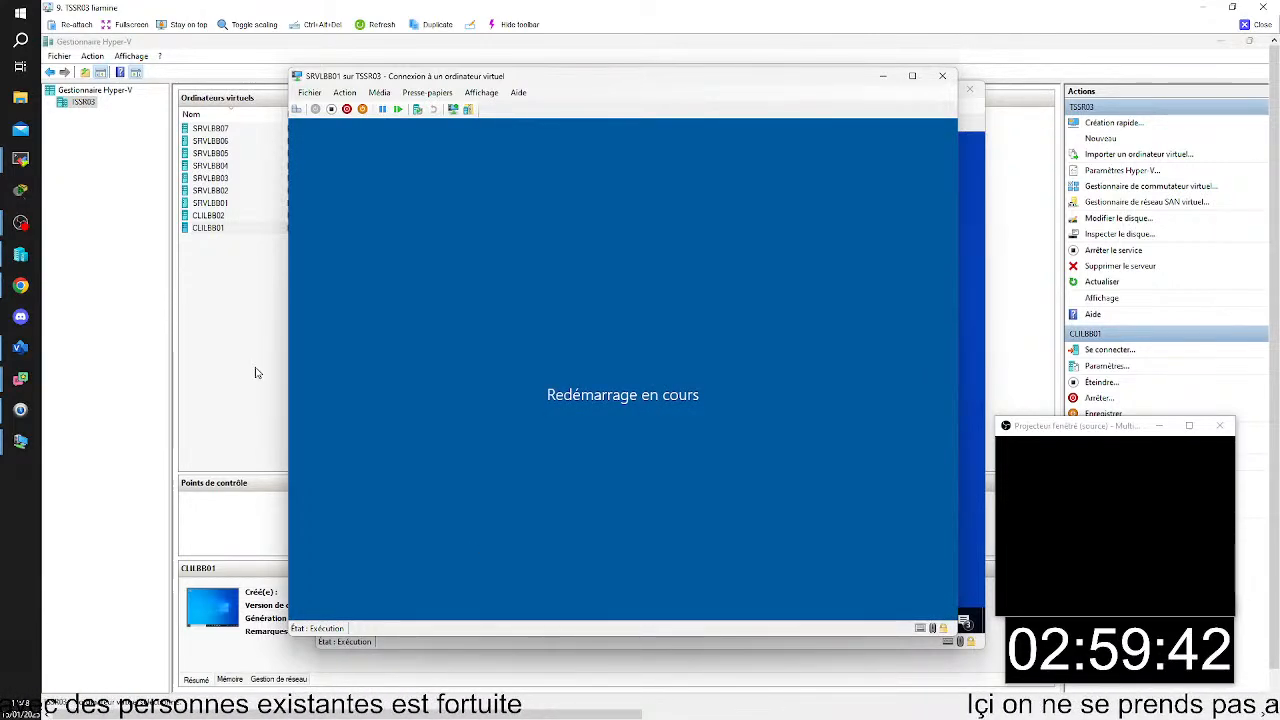
- Connect to the SRVLBB02 virtual machine from Hyper-V Manager and bring up its sign-in screen
{"action": "left_click", "coordinate": [234, 240]}
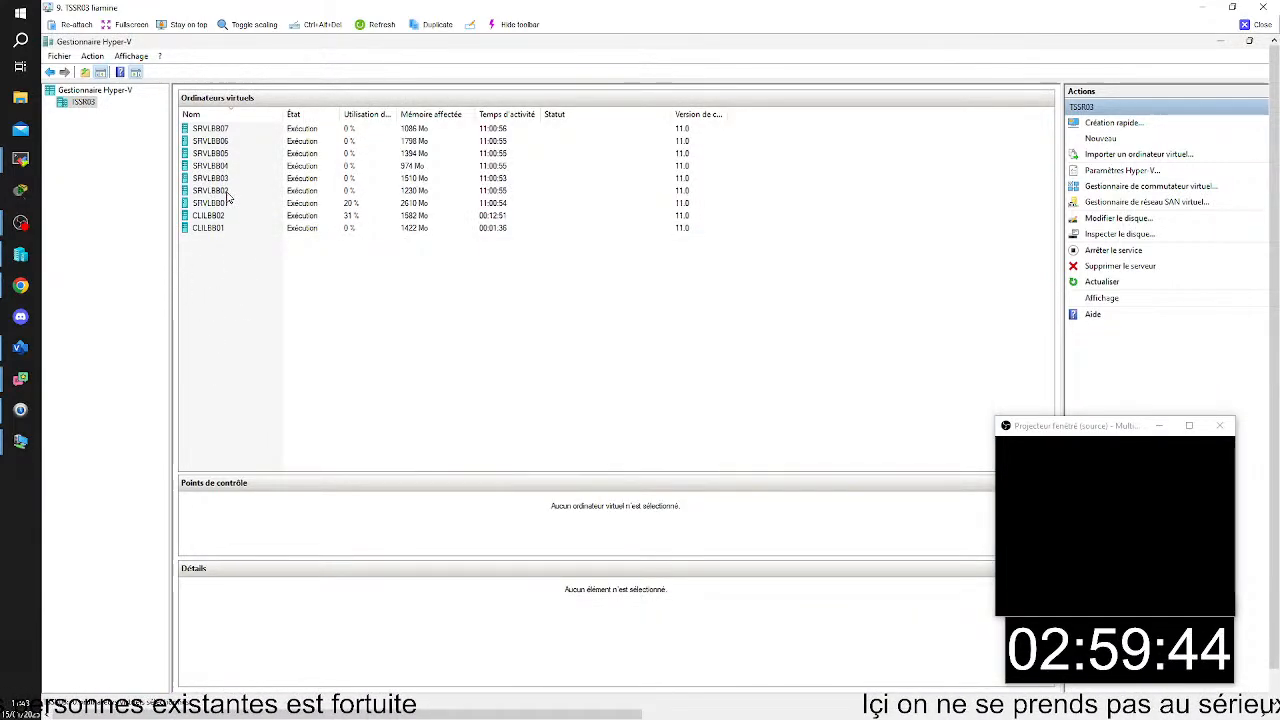
{"action": "double_click", "coordinate": [227, 192]}
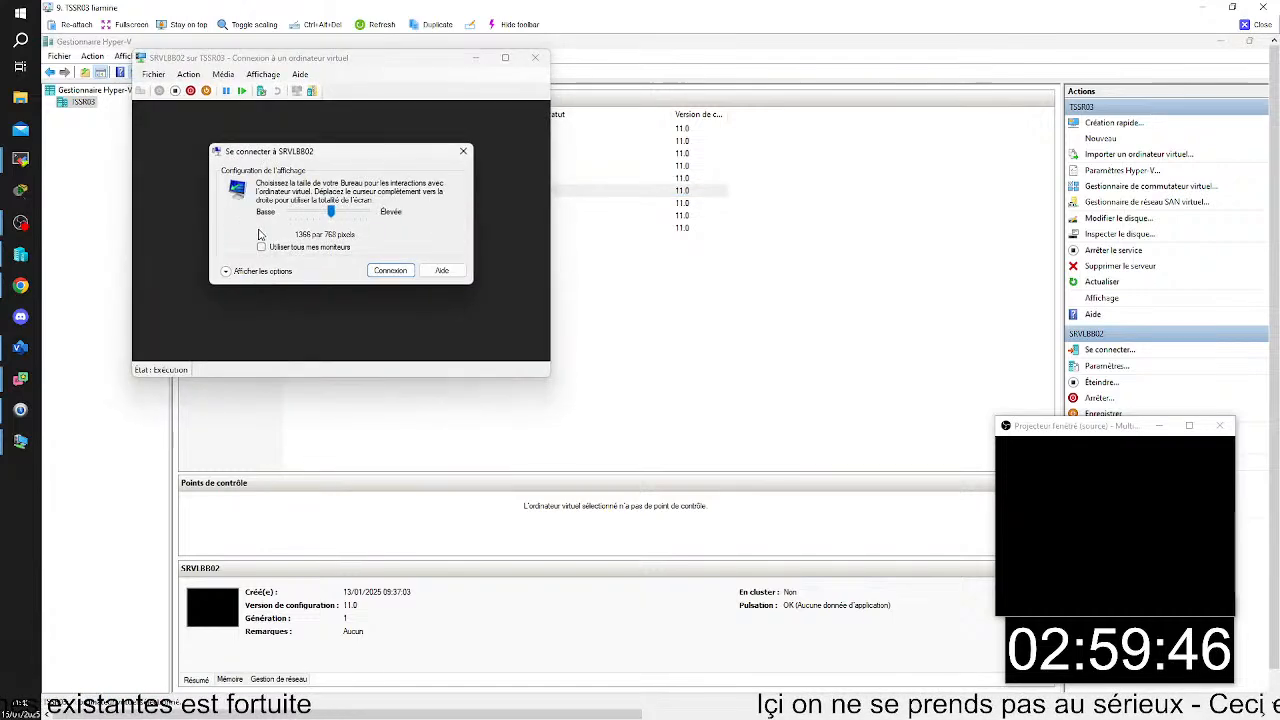
{"action": "key", "text": "Return"}
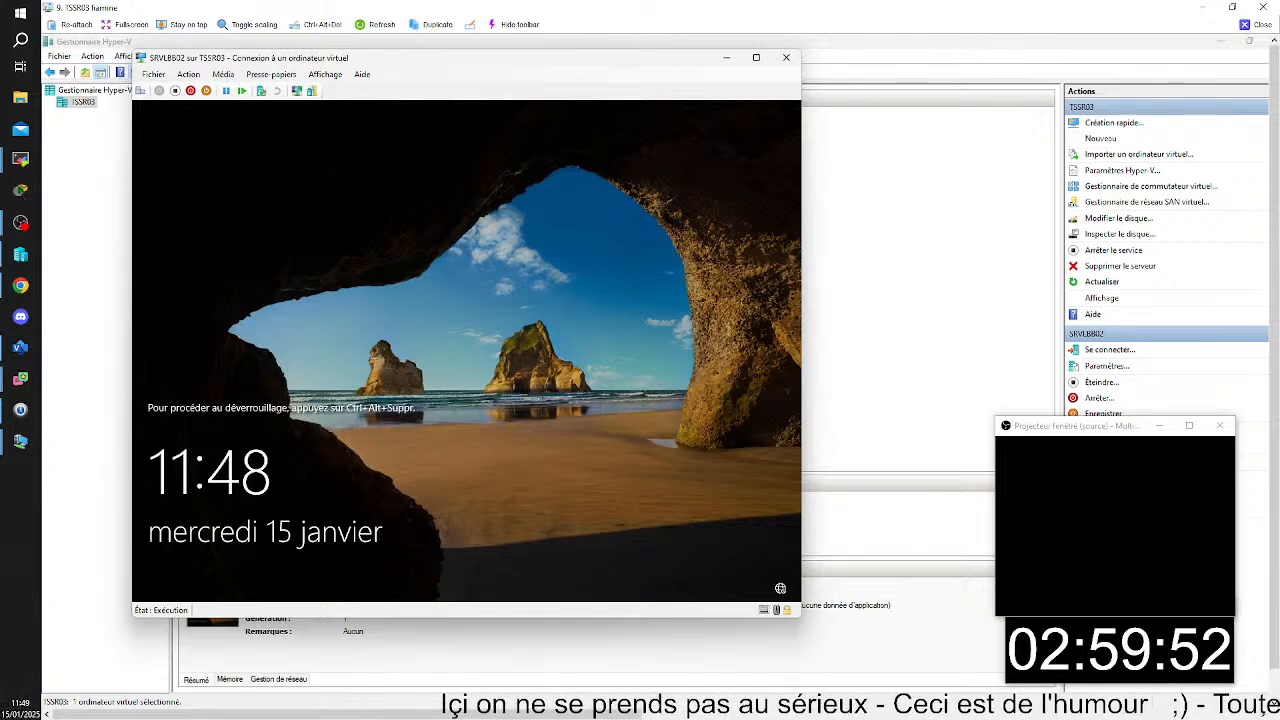
{"action": "left_click", "coordinate": [141, 91]}
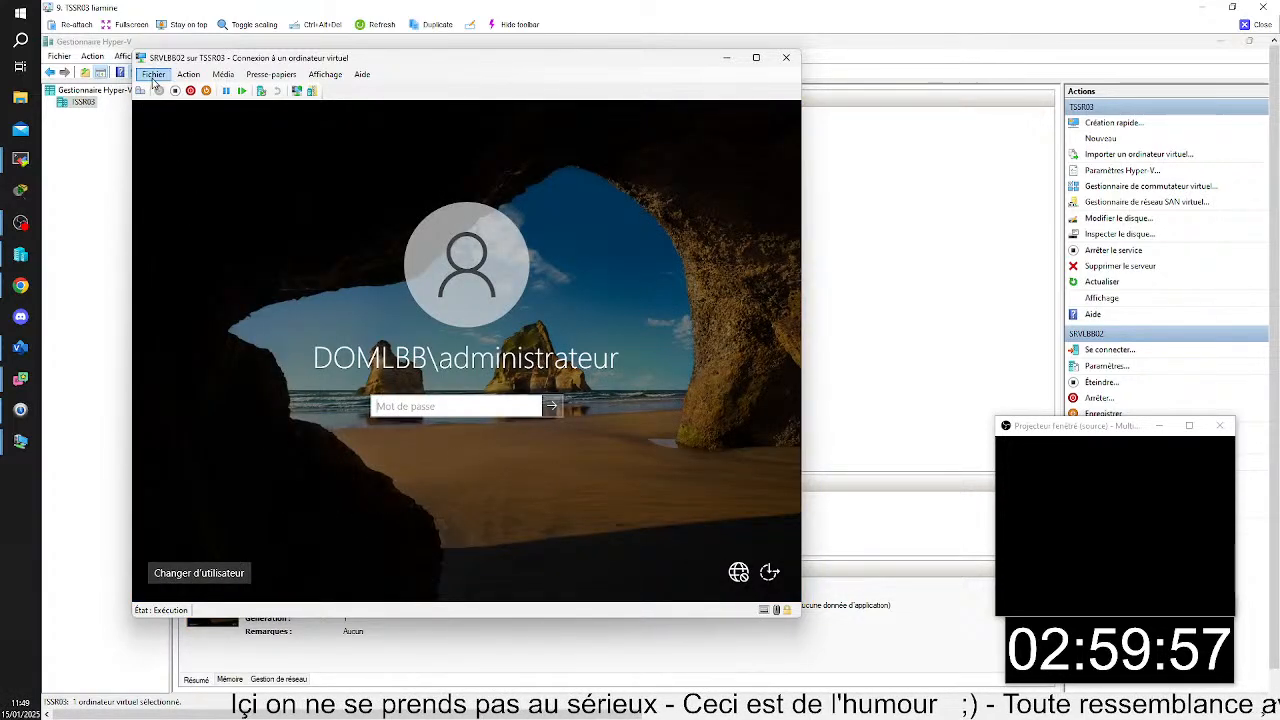
{"action": "left_click", "coordinate": [184, 77]}
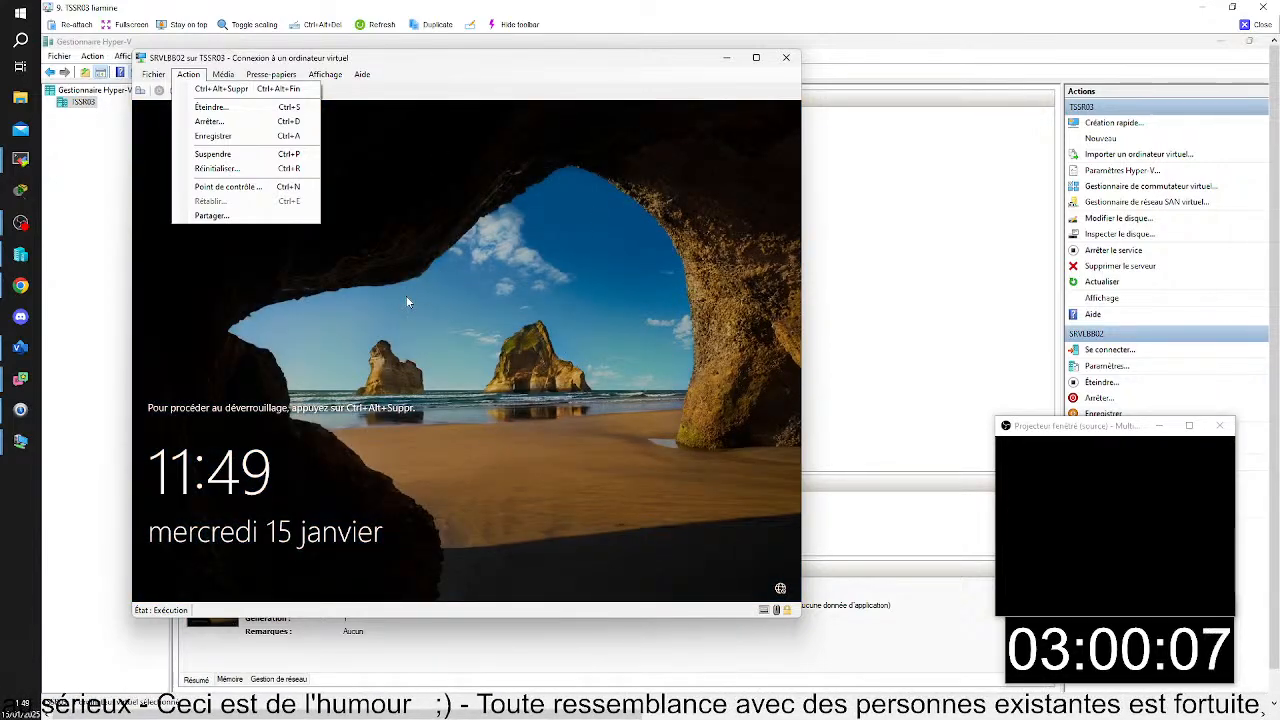
{"action": "left_click", "coordinate": [236, 78]}
{"action": "left_click", "coordinate": [470, 645]}
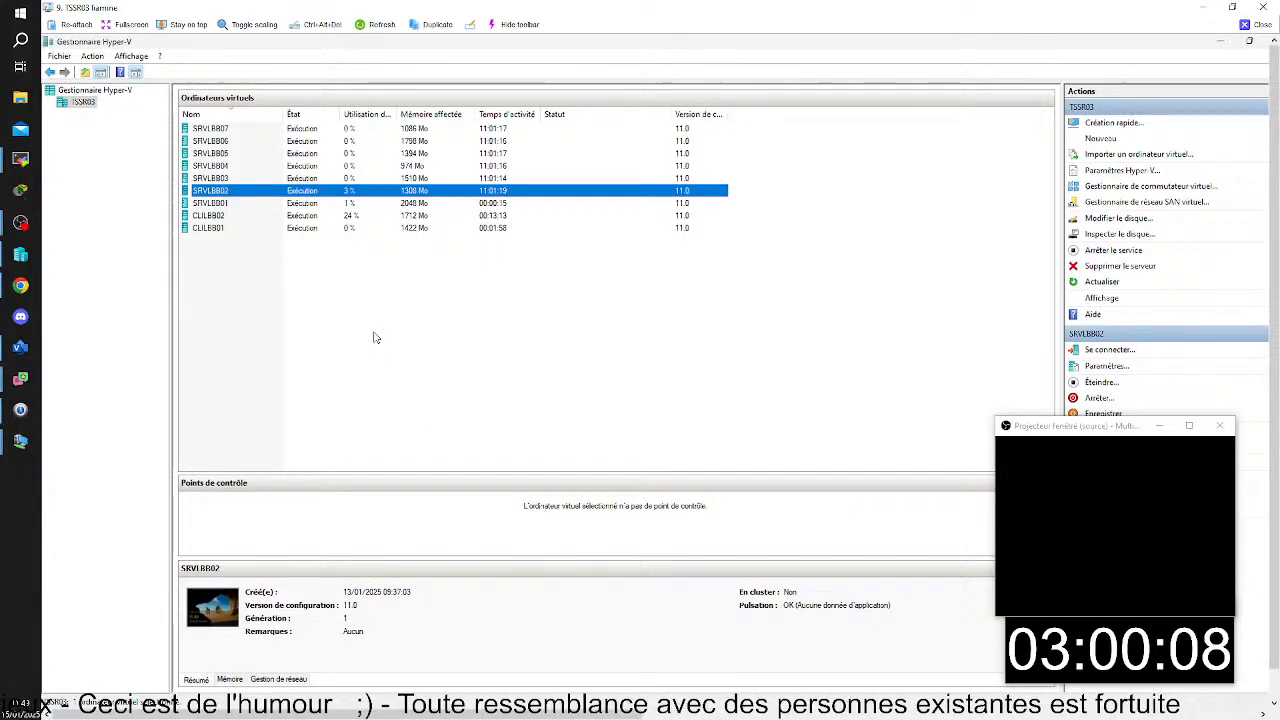
{"action": "double_click", "coordinate": [258, 193]}
{"action": "left_click", "coordinate": [158, 91]}
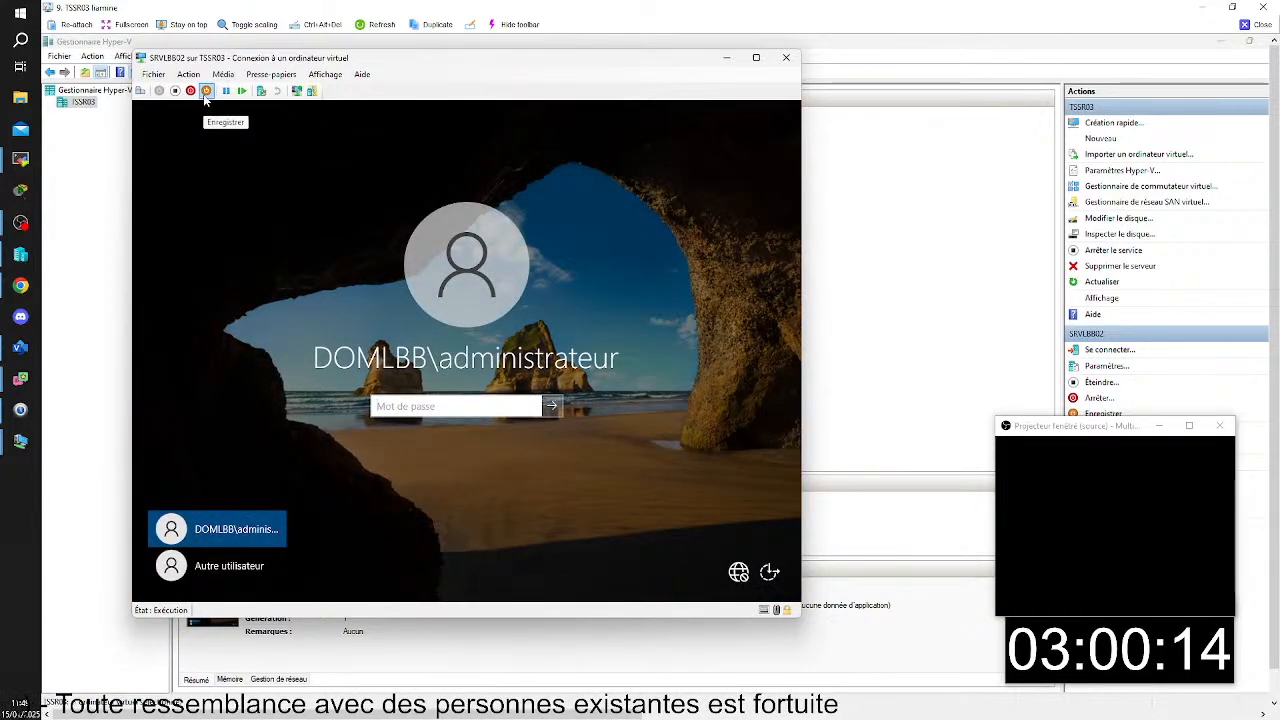
- Try to reset the SRVLBB02 virtual machine from its connection window
{"action": "left_click", "coordinate": [155, 75]}
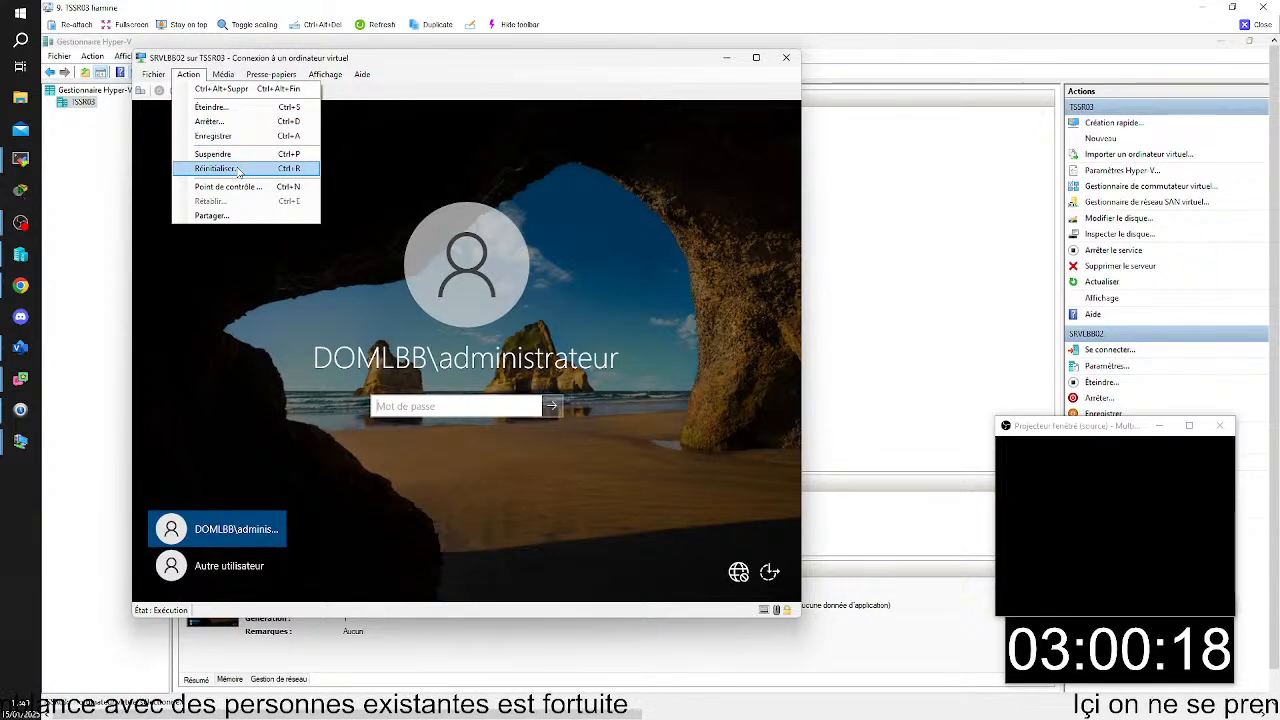
{"action": "left_click", "coordinate": [239, 170]}
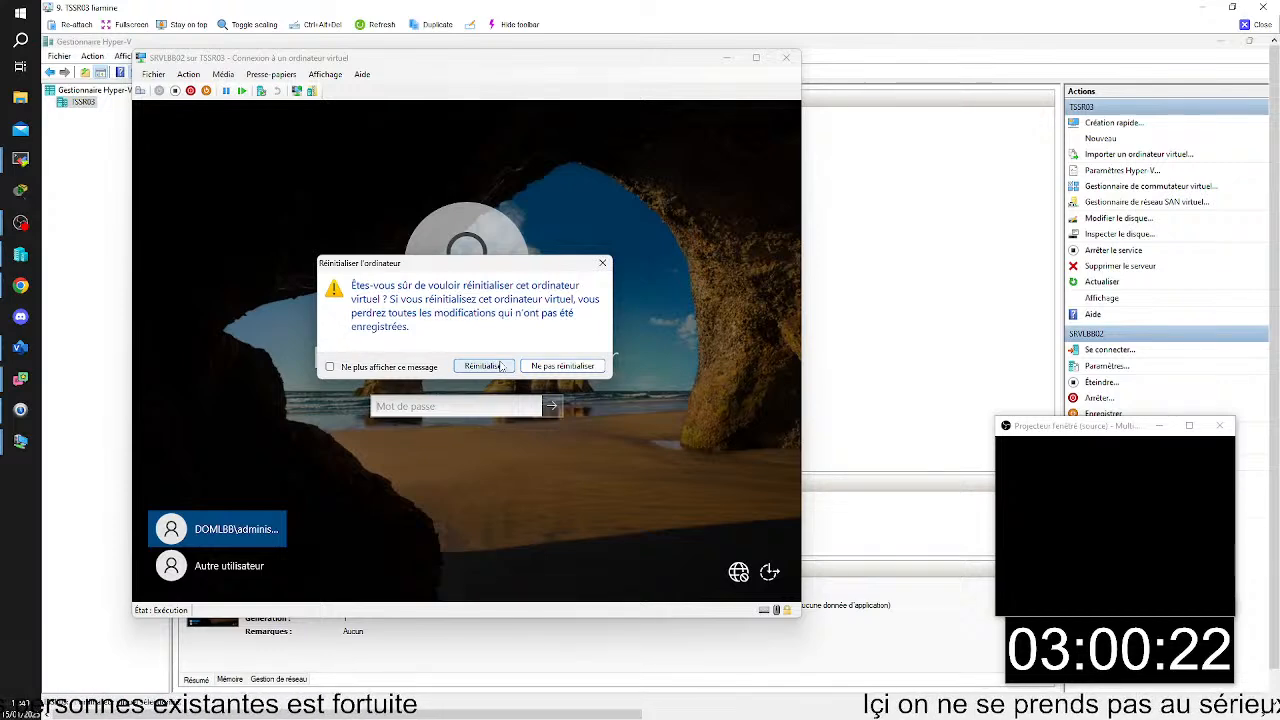
{"action": "left_click", "coordinate": [500, 366]}
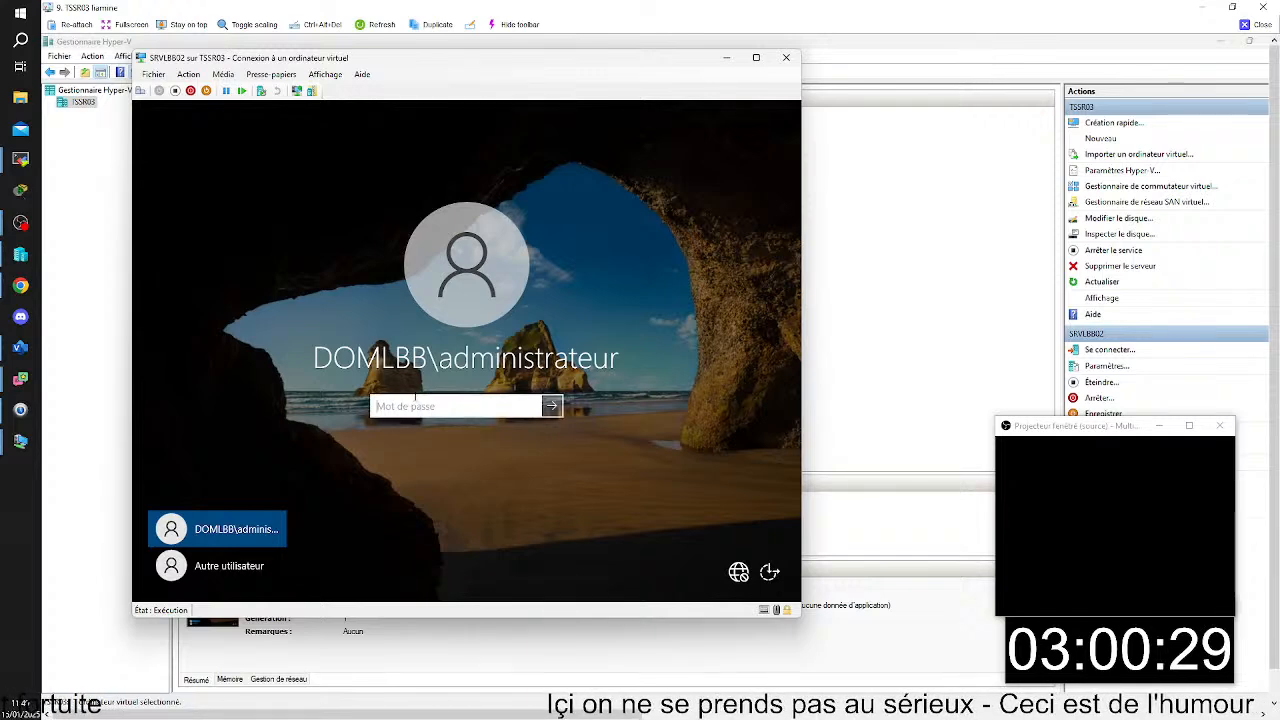
- Sign in to SRVLBB02 with the domain administrator's password, restart the server despite unsaved work, and minimize its connection window
{"action": "type", "text": "*"}
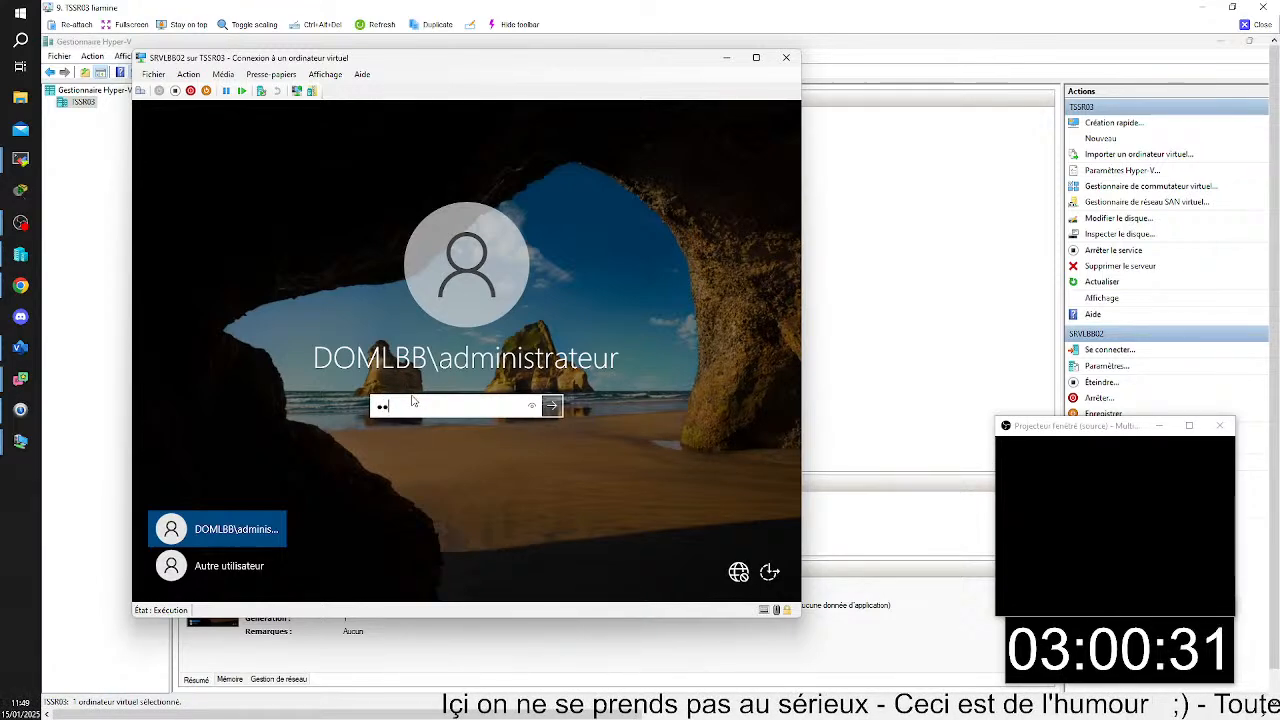
{"action": "key", "text": "Return"}
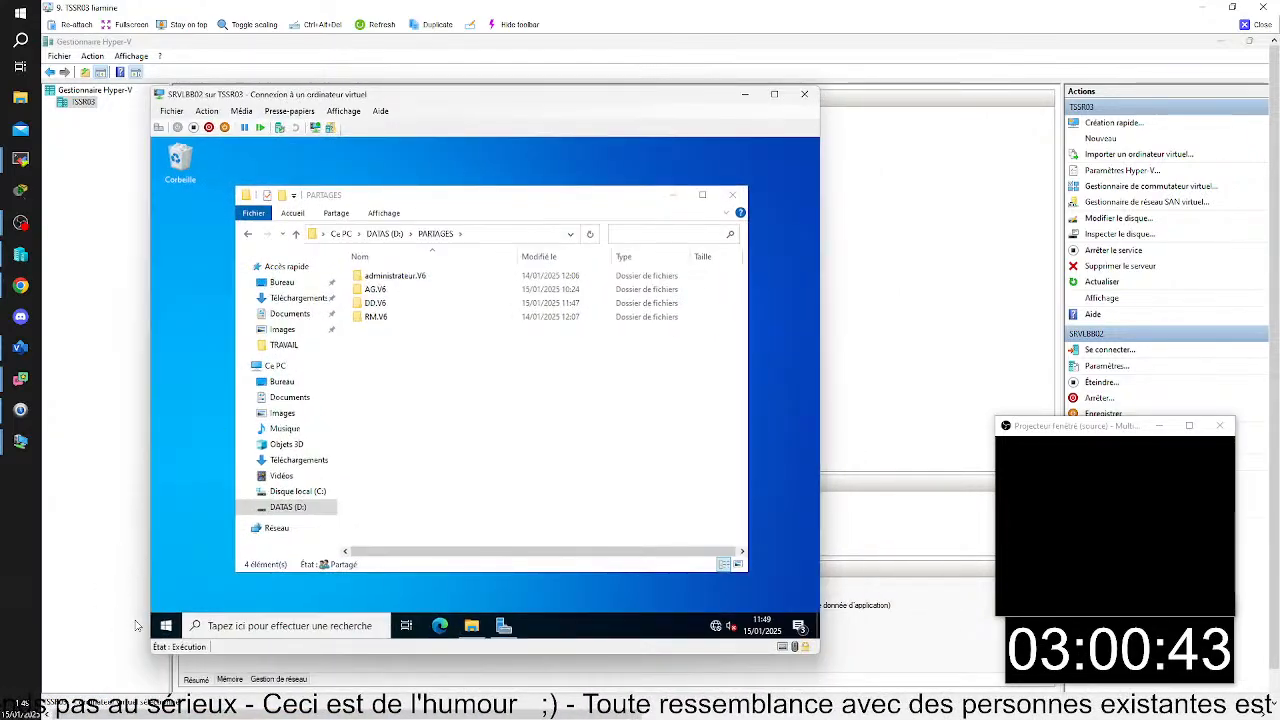
{"action": "left_click", "coordinate": [166, 625]}
{"action": "left_click", "coordinate": [166, 597]}
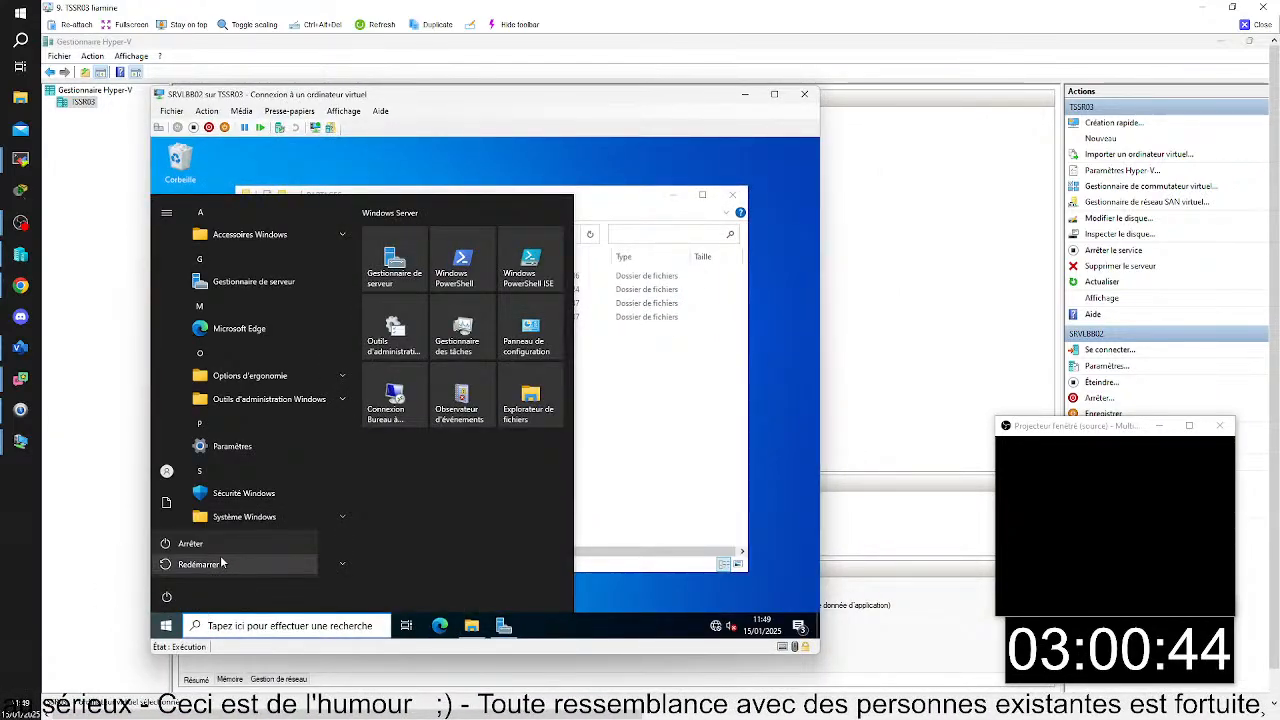
{"action": "left_click", "coordinate": [222, 564]}
{"action": "left_click", "coordinate": [324, 560]}
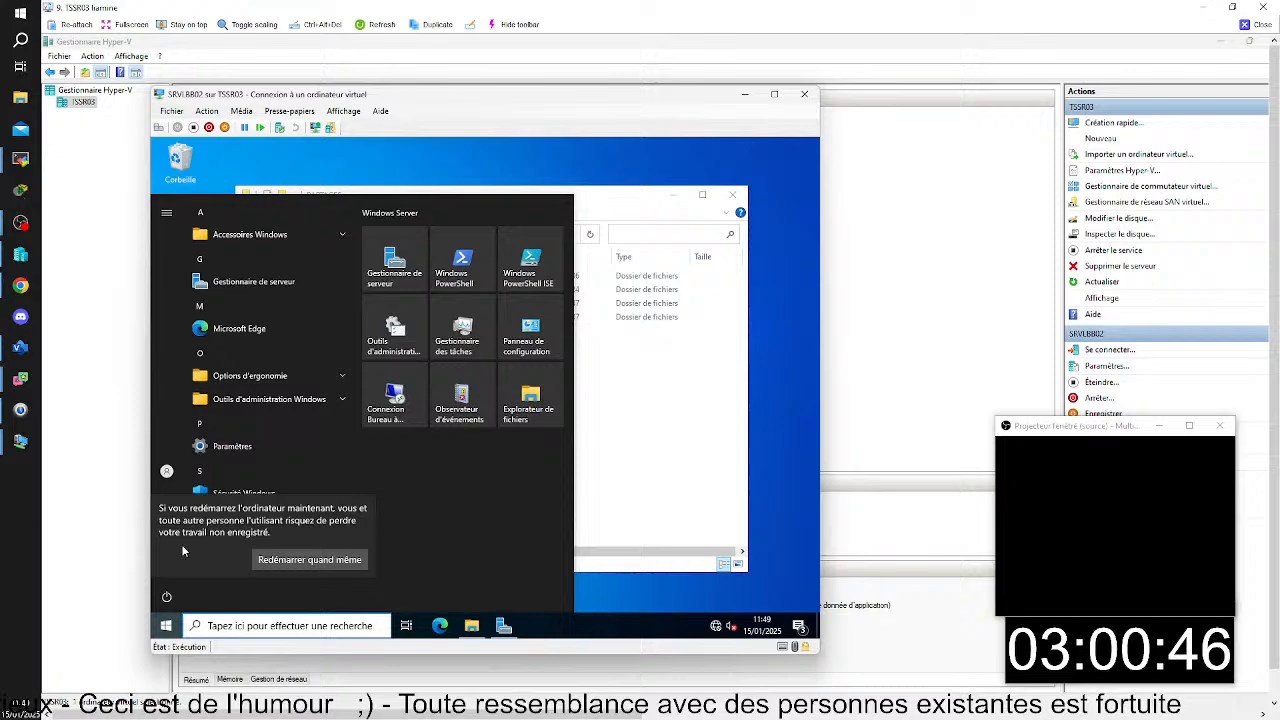
{"action": "left_click", "coordinate": [345, 561]}
{"action": "left_click", "coordinate": [745, 94]}
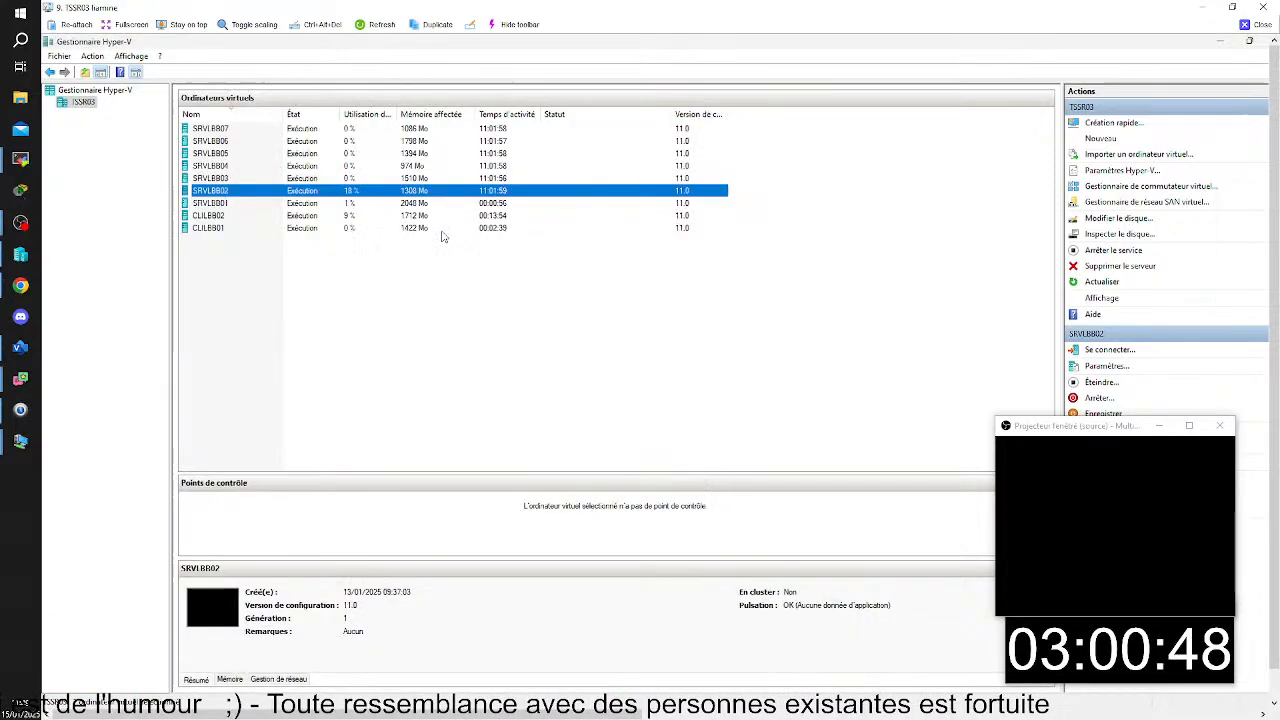
- Connect to the SRVLBB03 virtual machine from Hyper-V Manager and bring up its sign-in screen
{"action": "left_click", "coordinate": [263, 179]}
{"action": "double_click", "coordinate": [263, 180]}
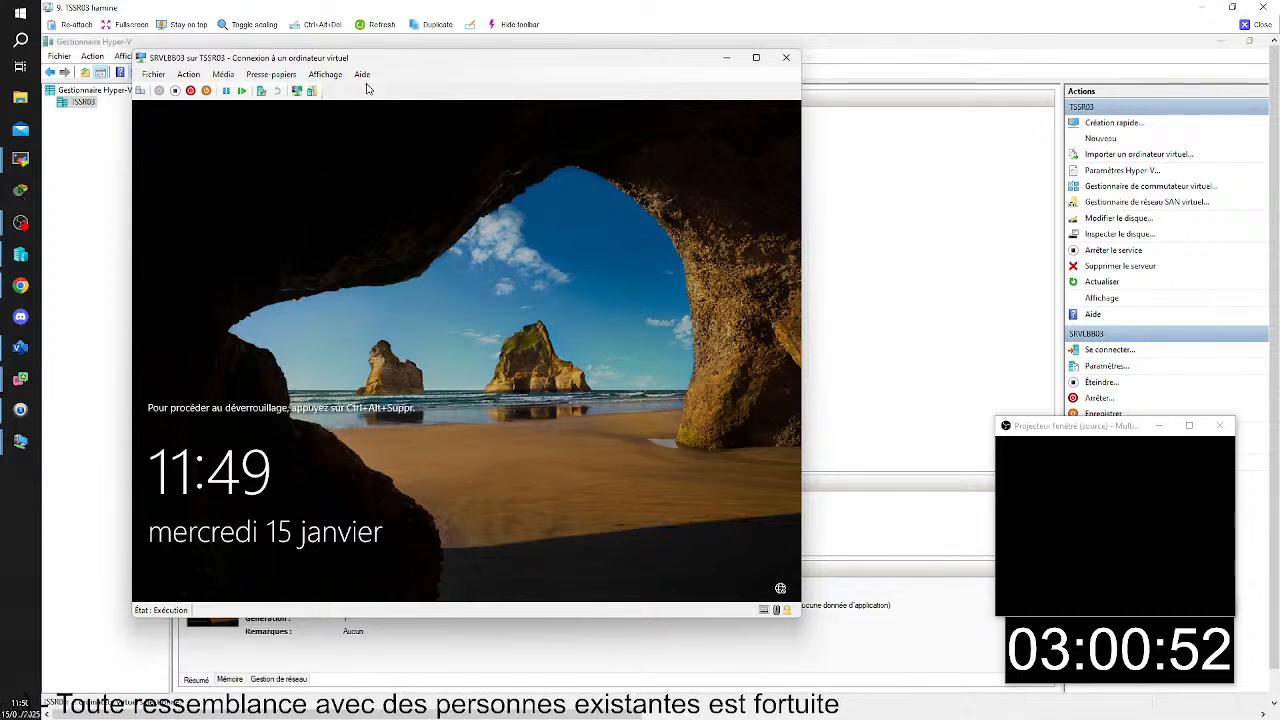
{"action": "left_click", "coordinate": [142, 90]}
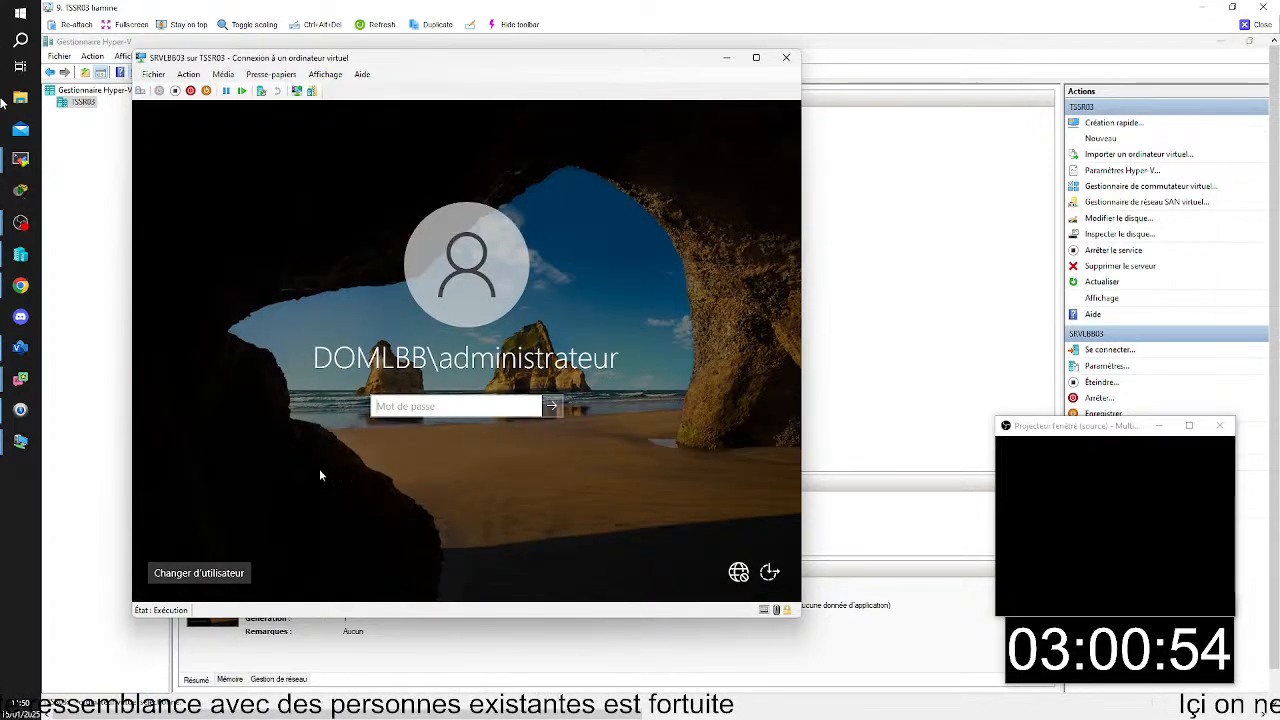
{"action": "left_click", "coordinate": [188, 74]}
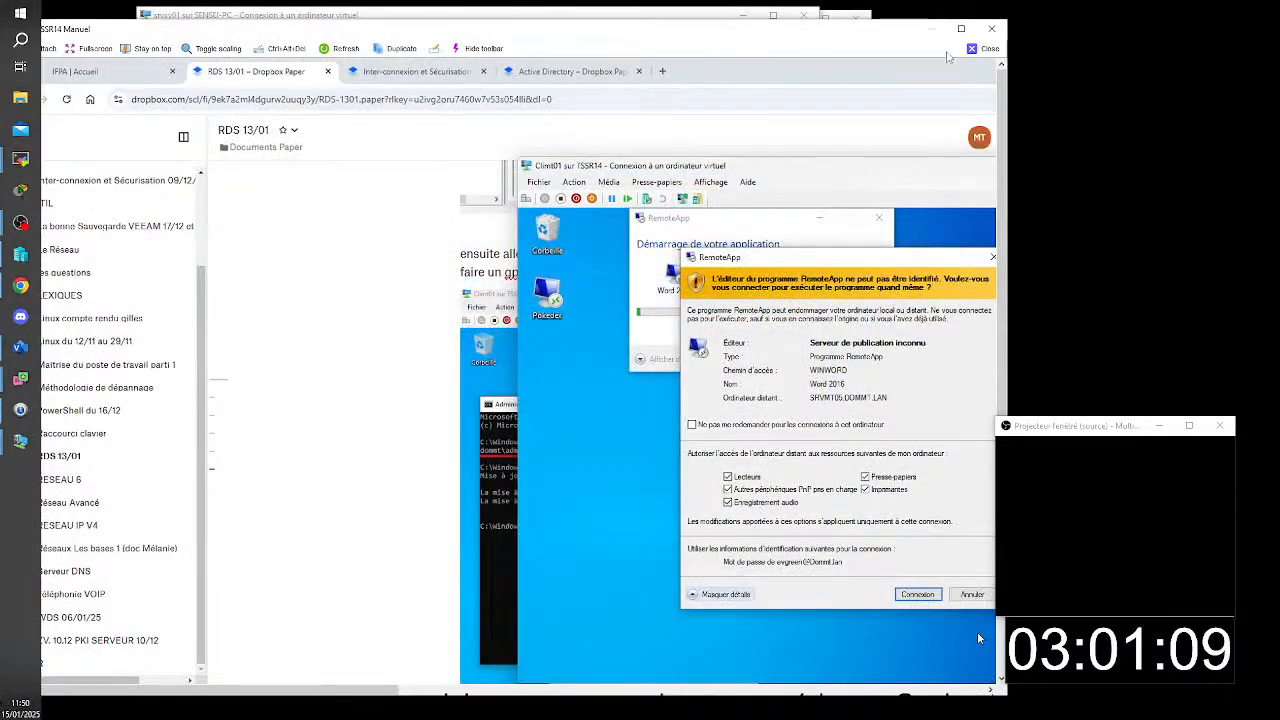
- In TSSR14's RDS 13/01 document, finish the RemoteApp signing note with "se certificat vas nous servir a singer"
{"action": "left_click", "coordinate": [961, 29]}
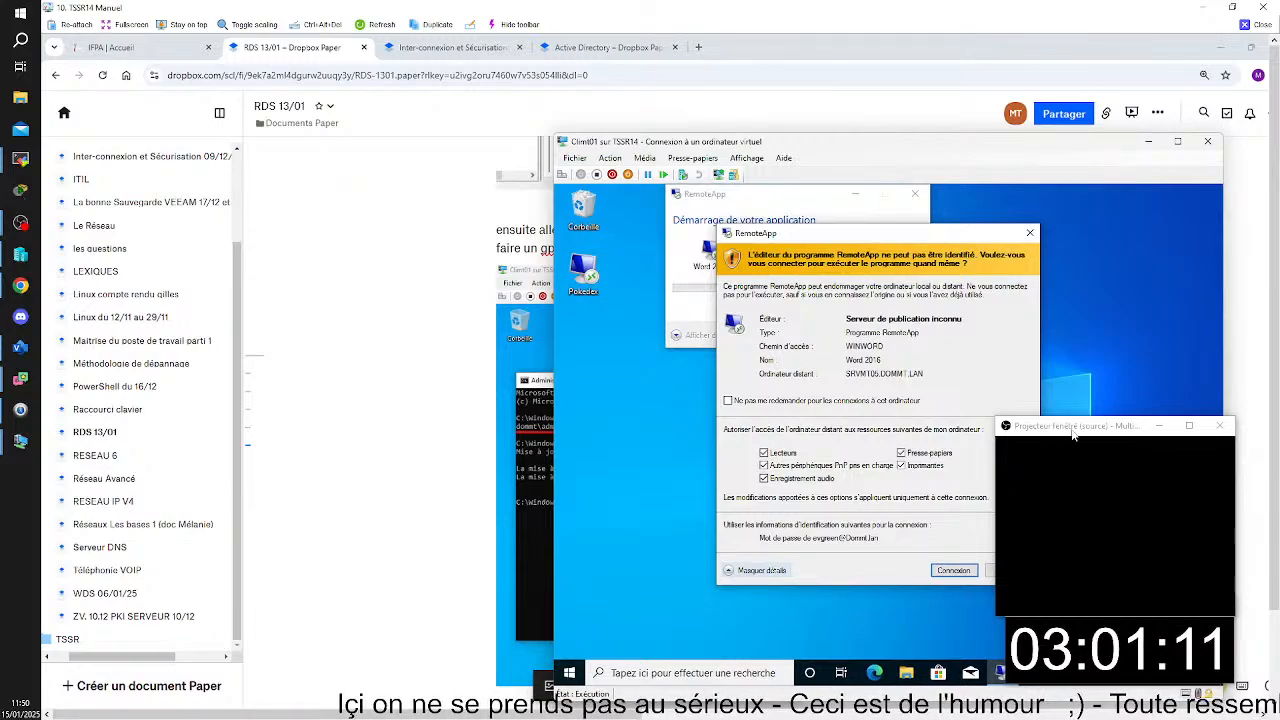
{"action": "left_click_drag", "start_coordinate": [1074, 428], "coordinate": [1194, 428]}
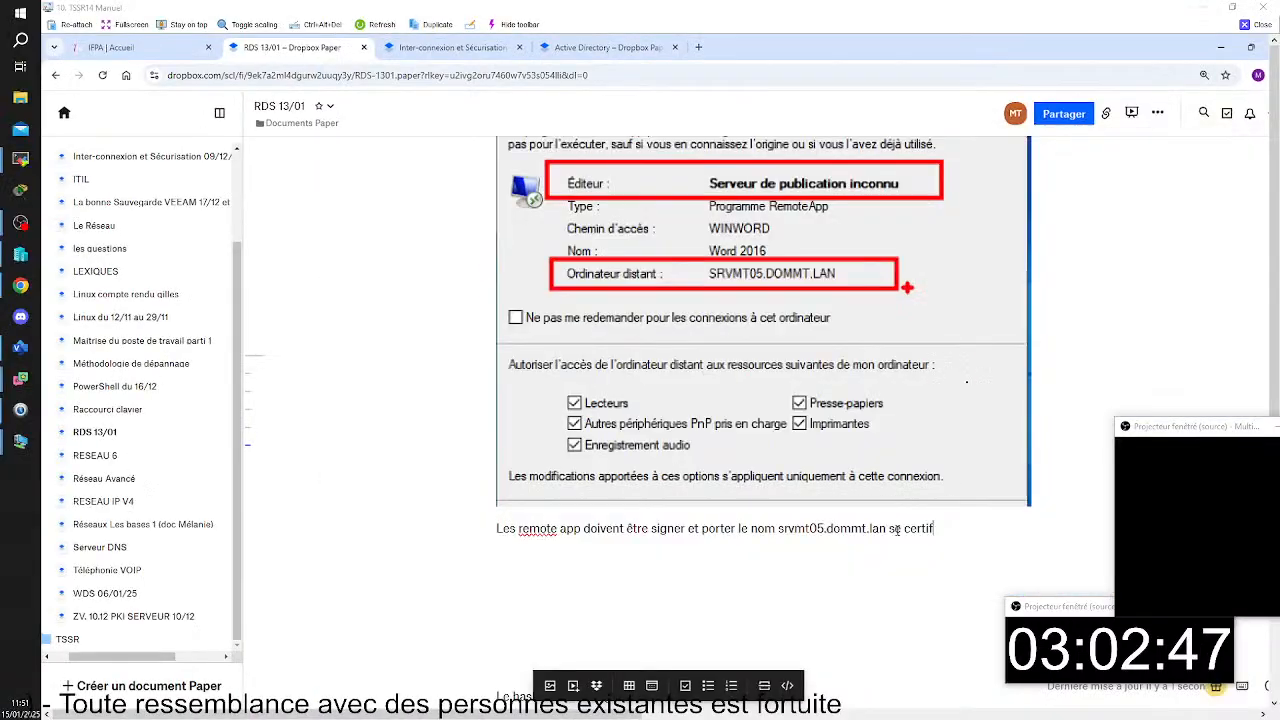
{"action": "type", "text": "icat vas no"}
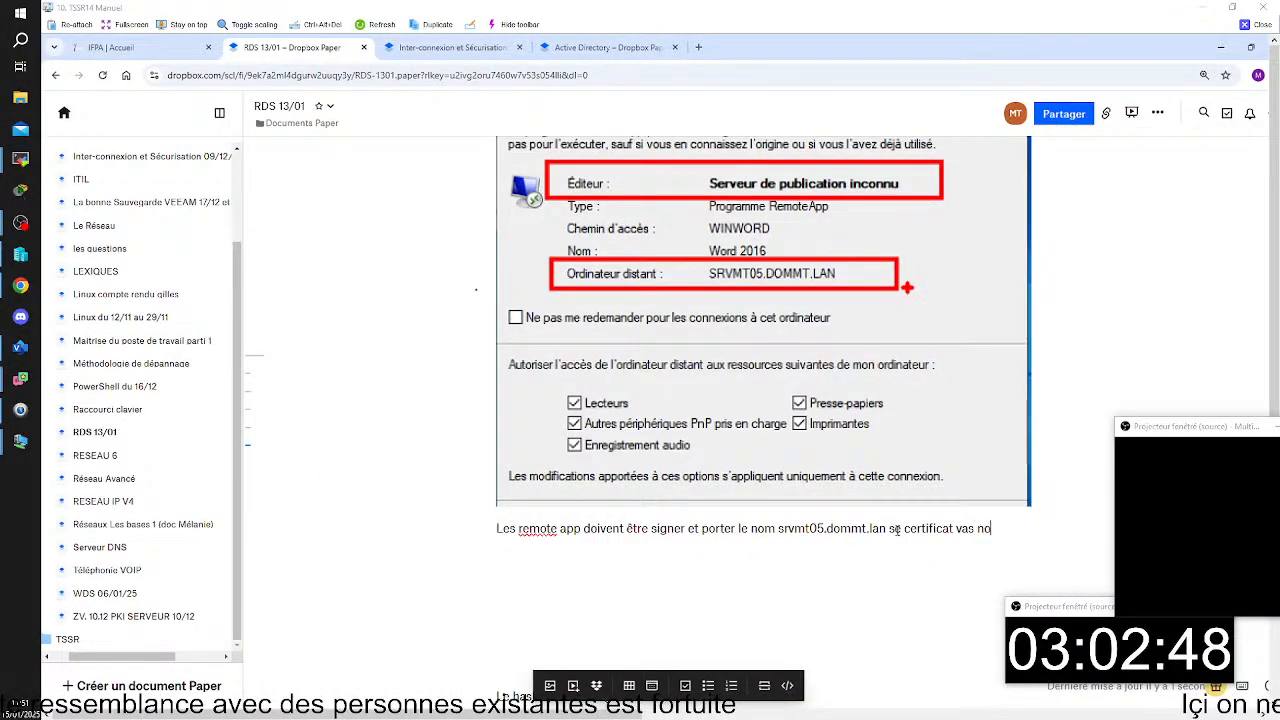
{"action": "type", "text": "us s"}
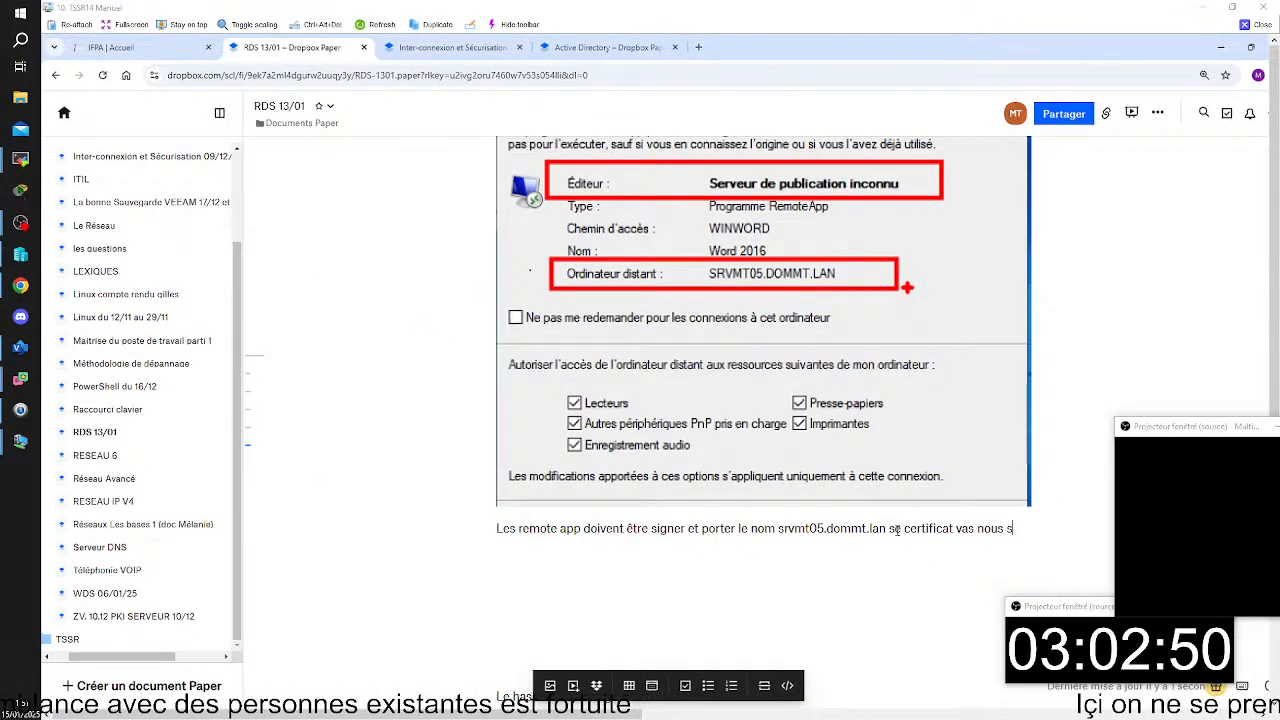
{"action": "type", "text": "ervir a s"}
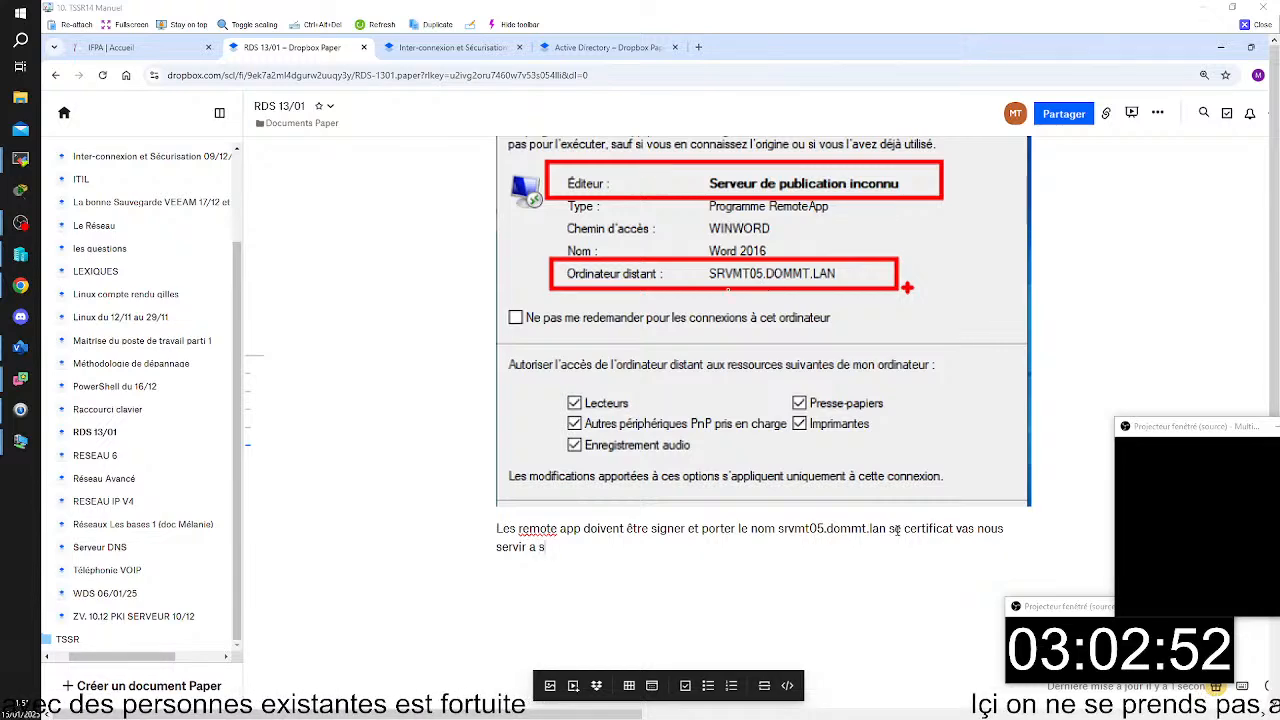
{"action": "type", "text": "inger"}
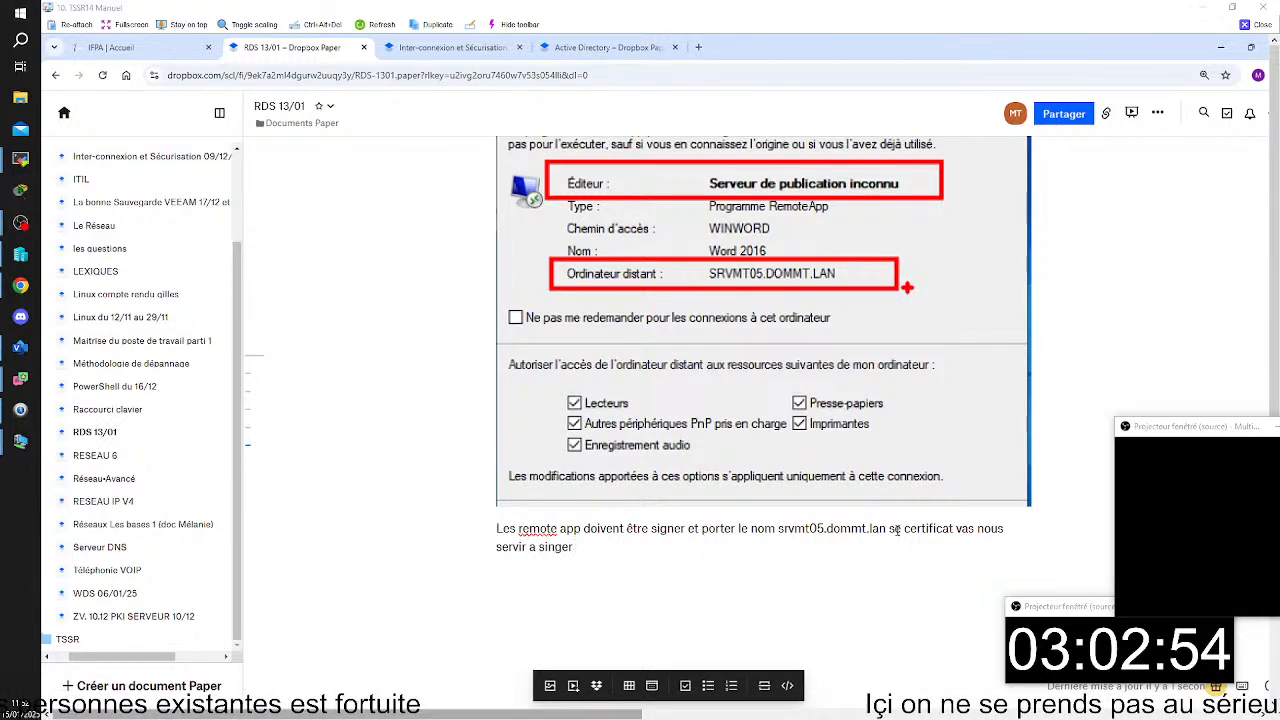
- Switch to Server Manager on the srvxy01 virtual machine, close the TSSR14 session, and show the Remote Desktop Services overview
{"action": "mouse_move", "coordinate": [20, 442]}
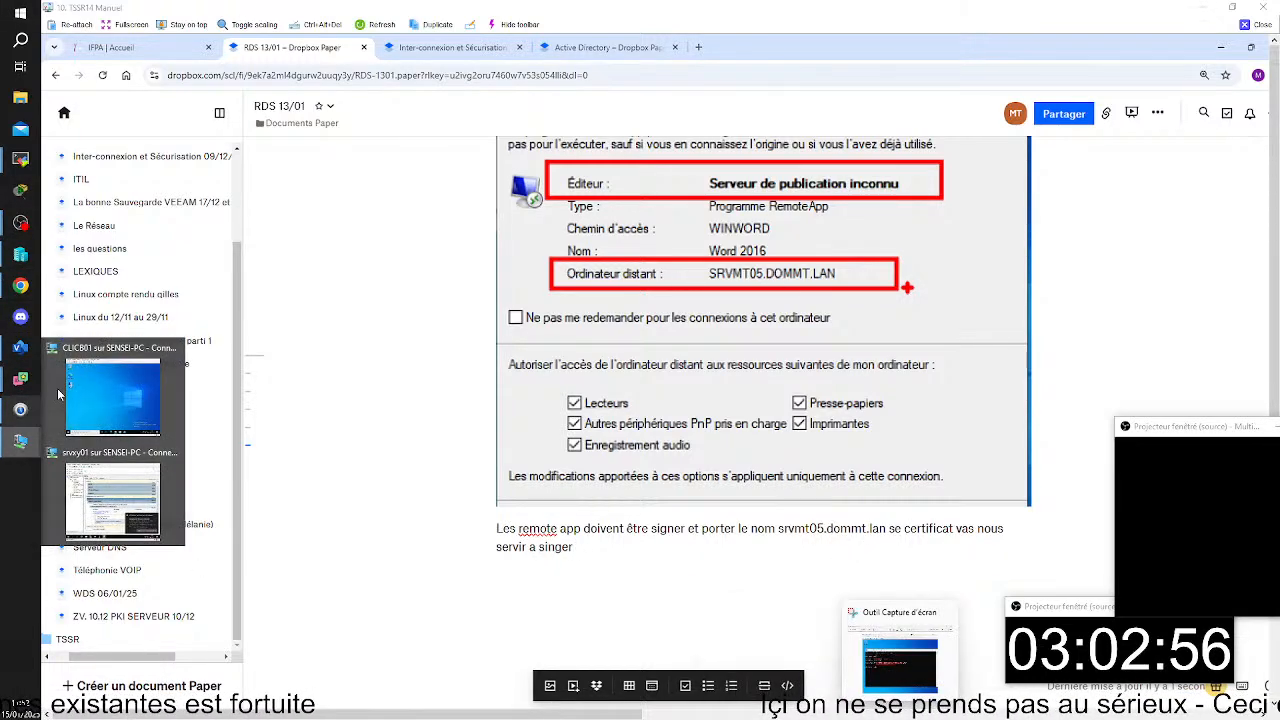
{"action": "left_click", "coordinate": [122, 510]}
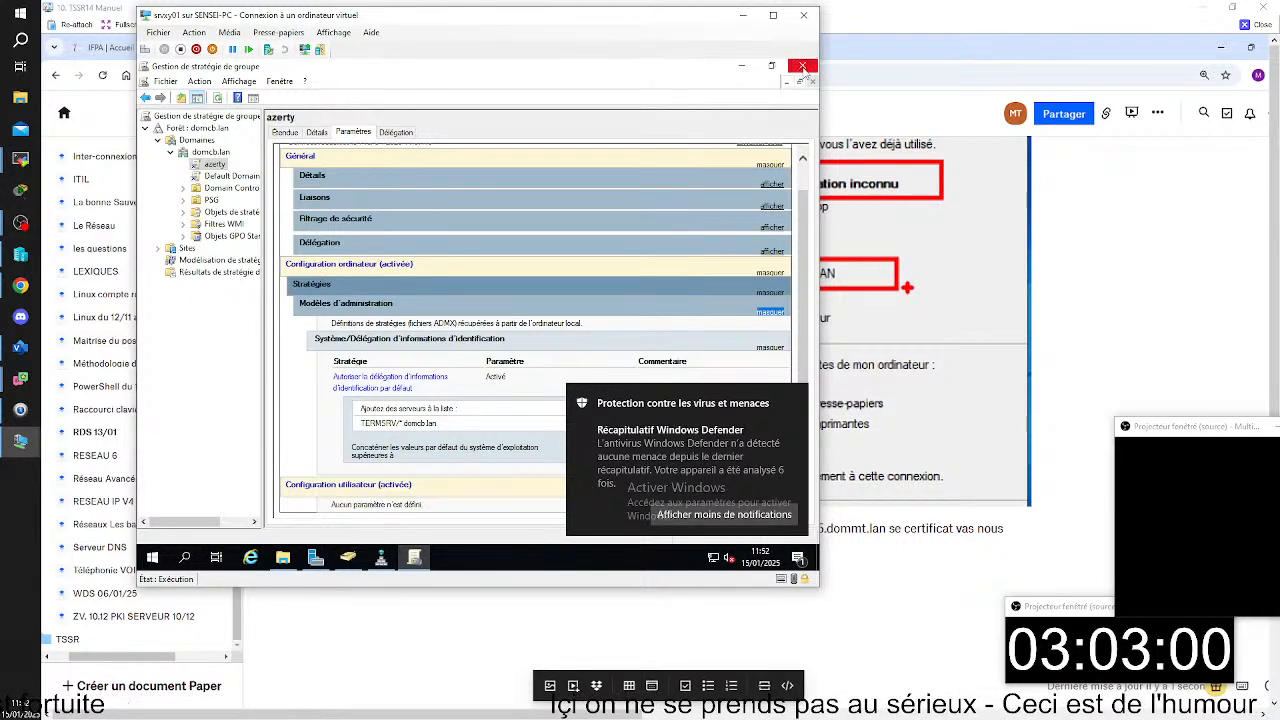
{"action": "mouse_move", "coordinate": [316, 557]}
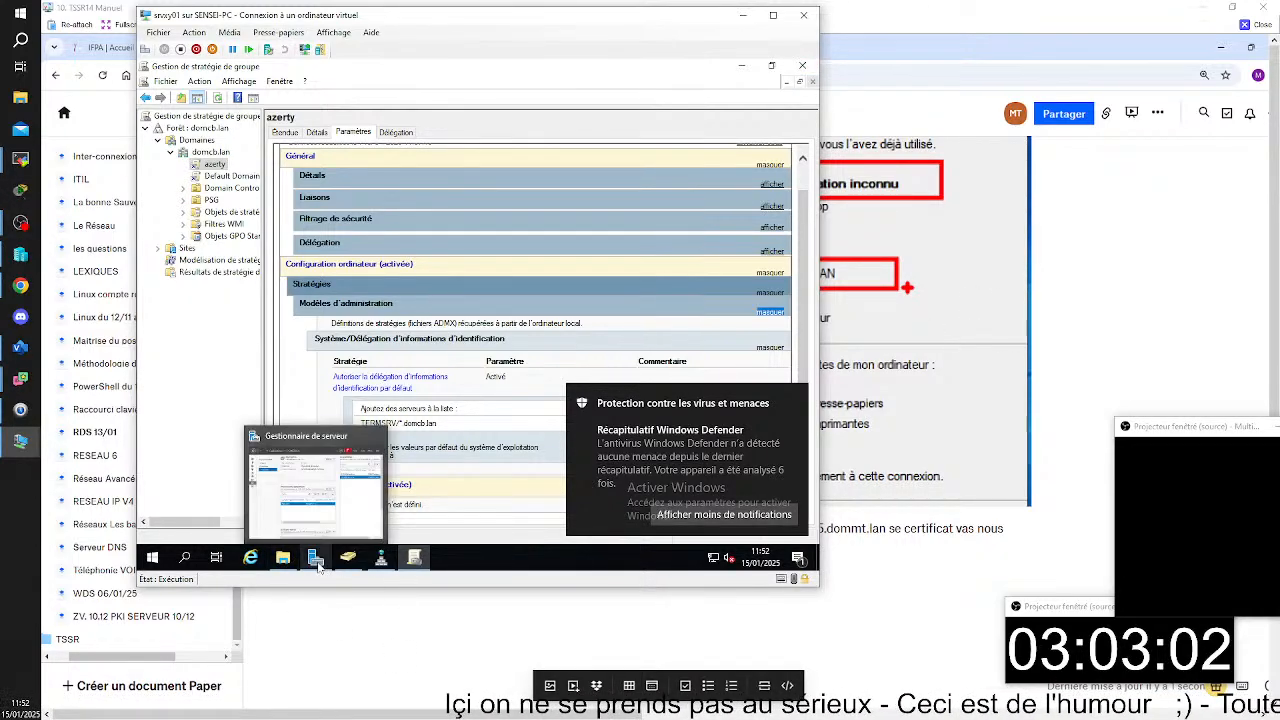
{"action": "left_click", "coordinate": [306, 504]}
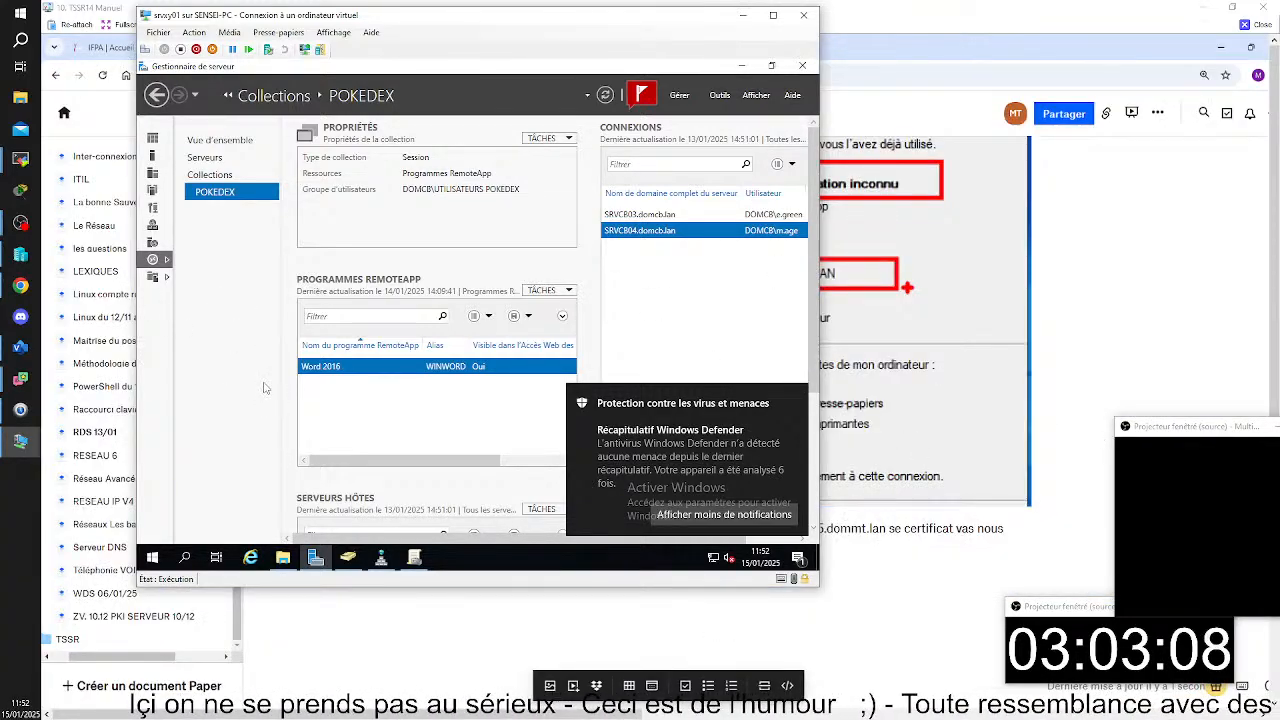
{"action": "left_click", "coordinate": [1263, 8]}
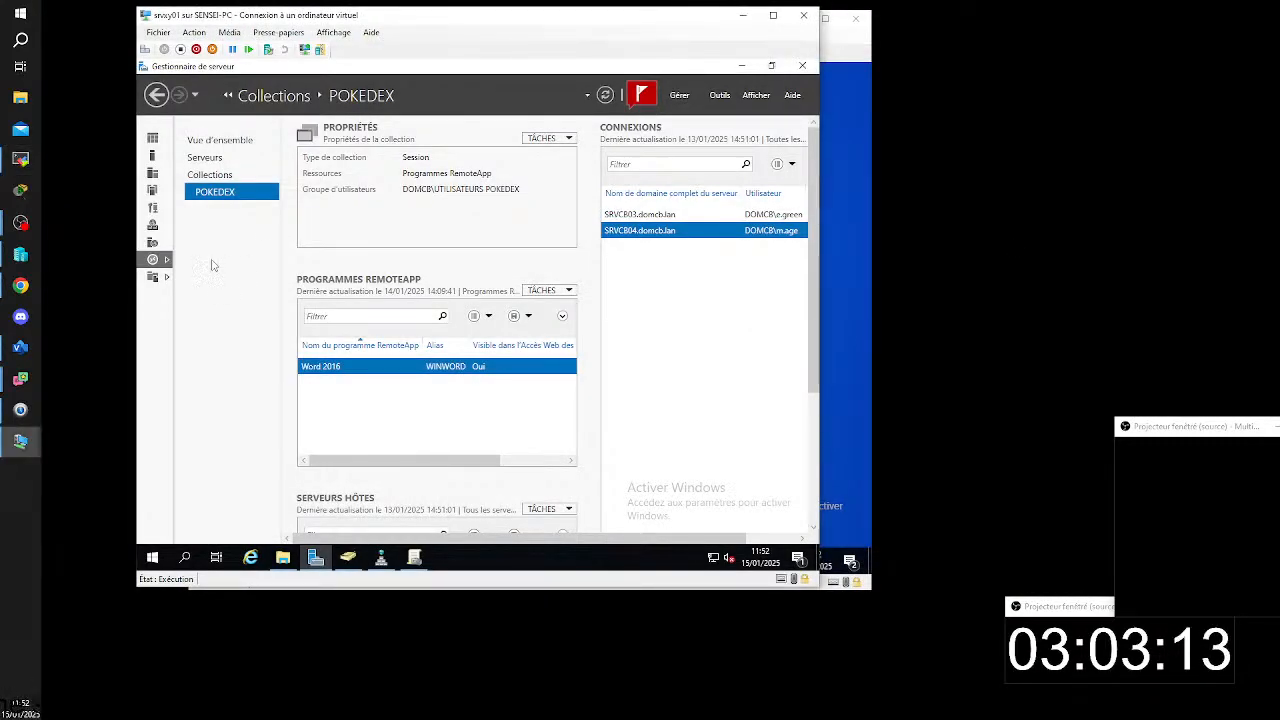
{"action": "left_click", "coordinate": [210, 140]}
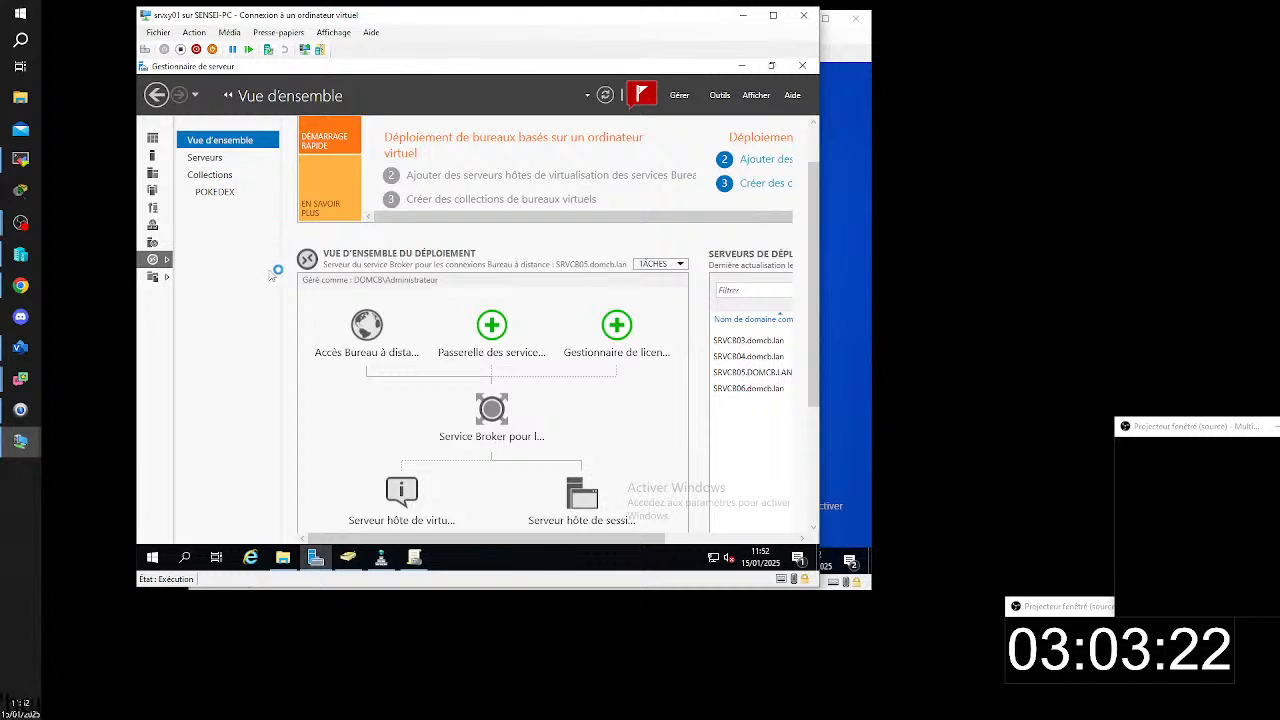
- Open the deployment properties from the deployment overview and display the Certificats section
{"action": "left_click", "coordinate": [678, 268]}
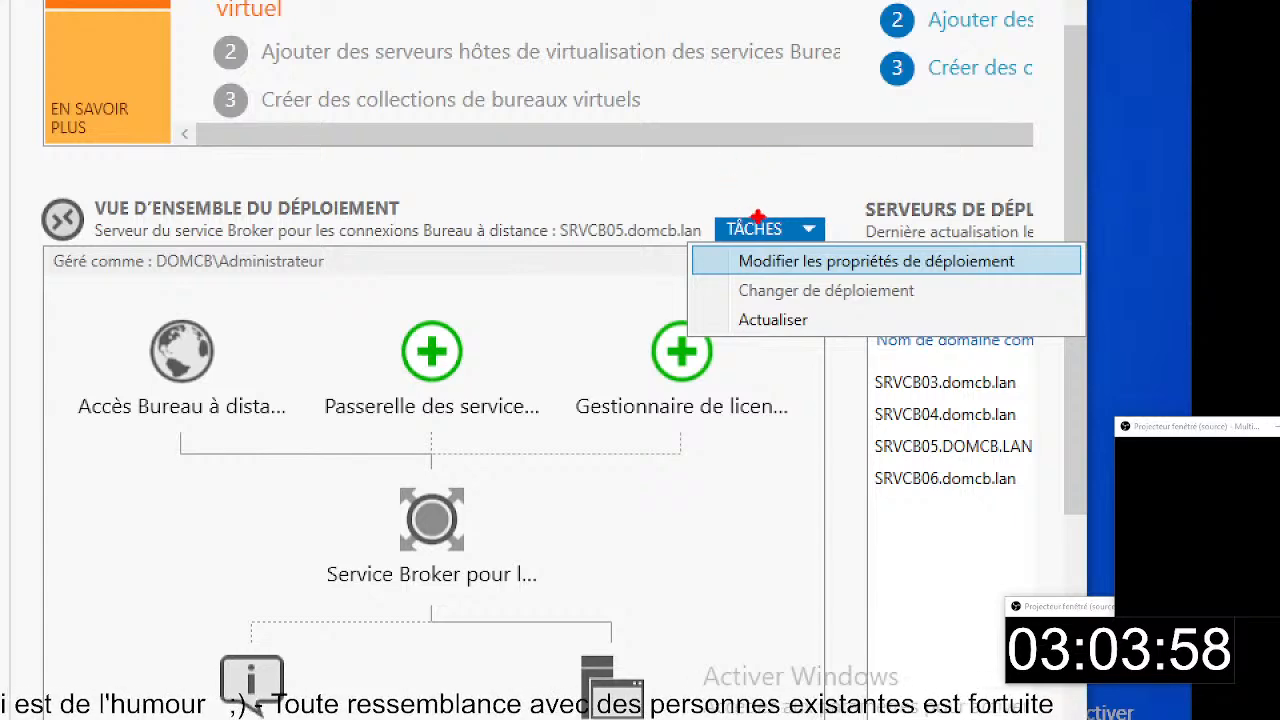
{"action": "mouse_move", "coordinate": [713, 229]}
{"action": "left_mouse_down"}
{"action": "mouse_move", "coordinate": [1190, 238]}
{"action": "mouse_move", "coordinate": [1042, 286]}
{"action": "left_mouse_up"}
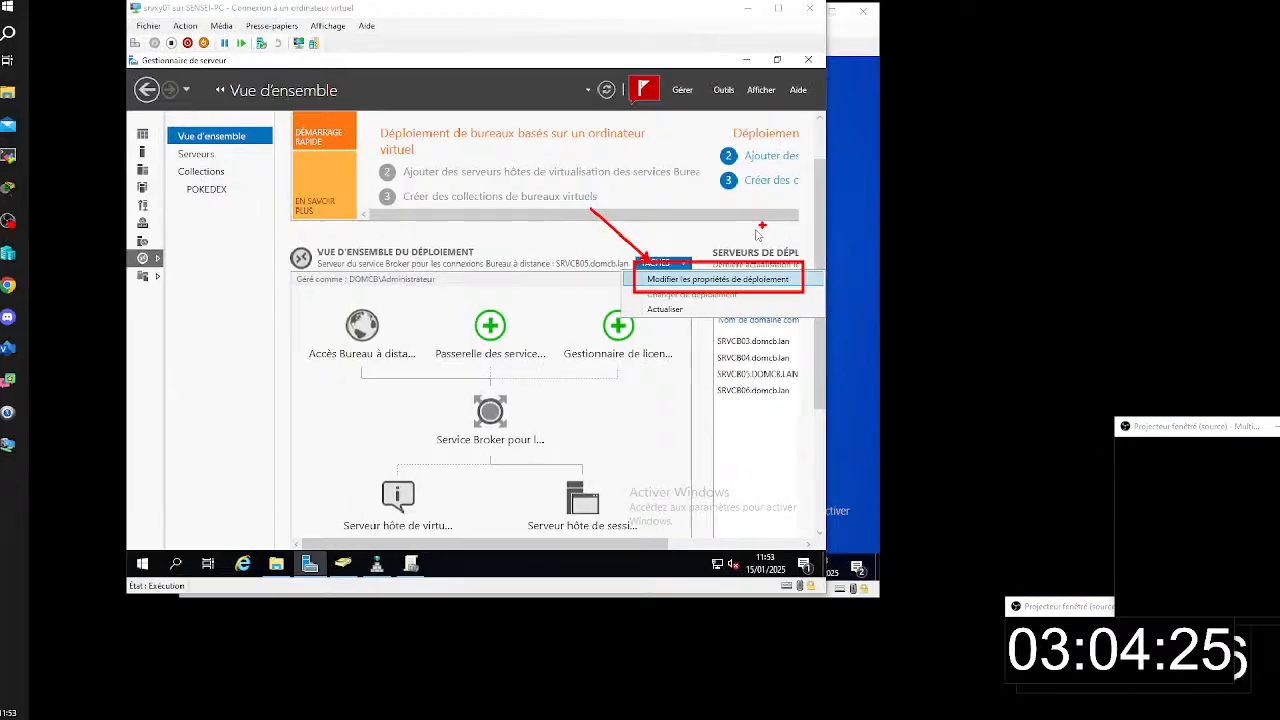
{"action": "left_click", "coordinate": [718, 279]}
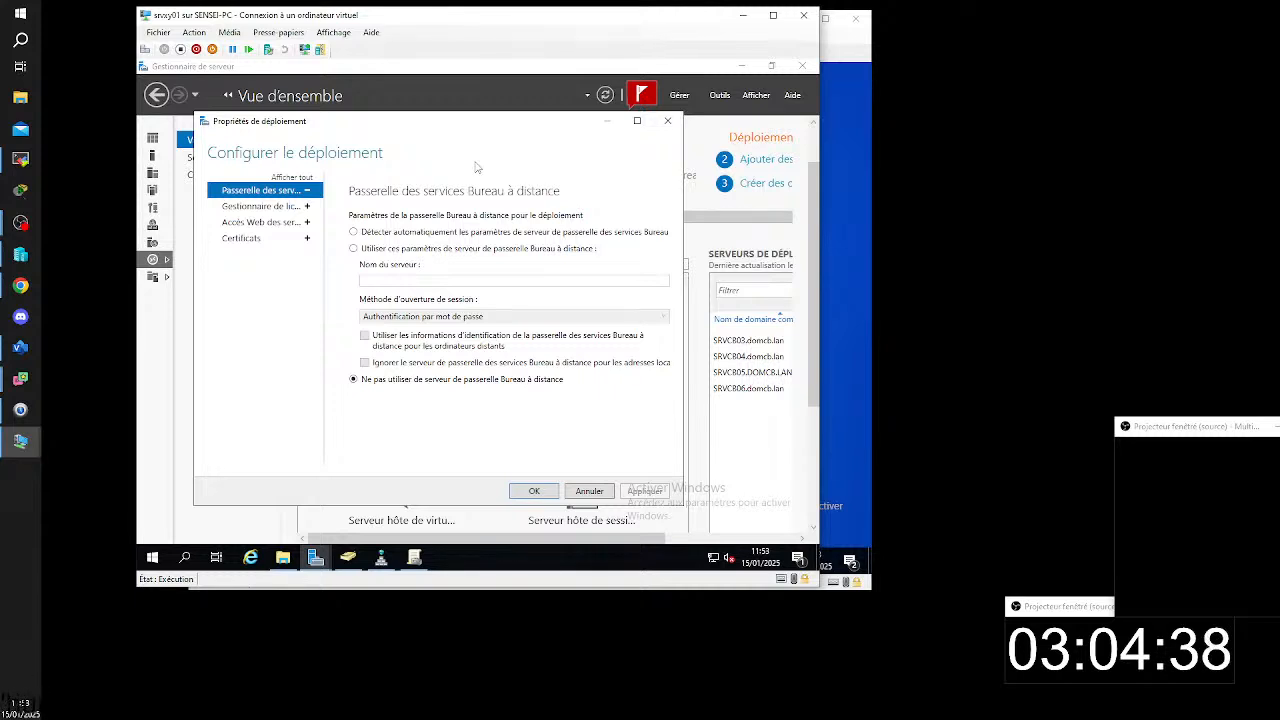
{"action": "left_click", "coordinate": [243, 239]}
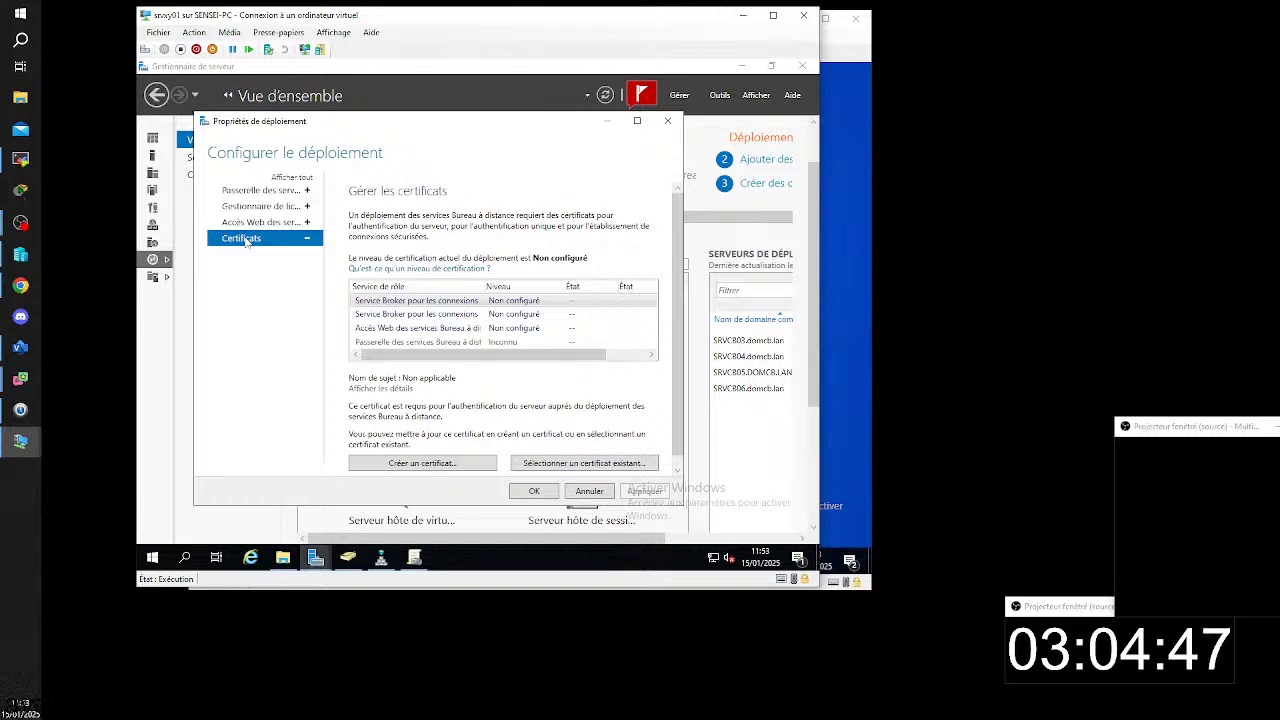
- Enlarge the role service list, examine the certificate requirement for Service Broker - Publication, and cancel the deployment properties
{"action": "left_click_drag", "start_coordinate": [489, 286], "coordinate": [524, 286]}
{"action": "left_click", "coordinate": [637, 120]}
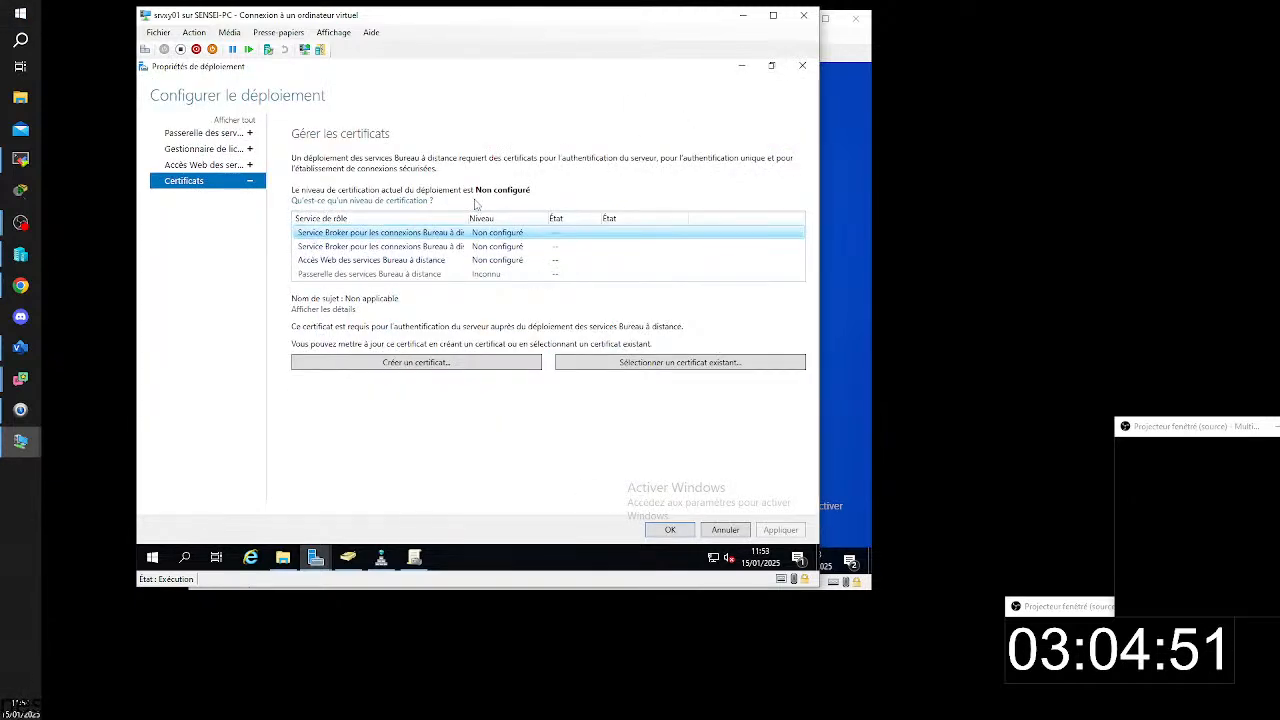
{"action": "double_click", "coordinate": [466, 218]}
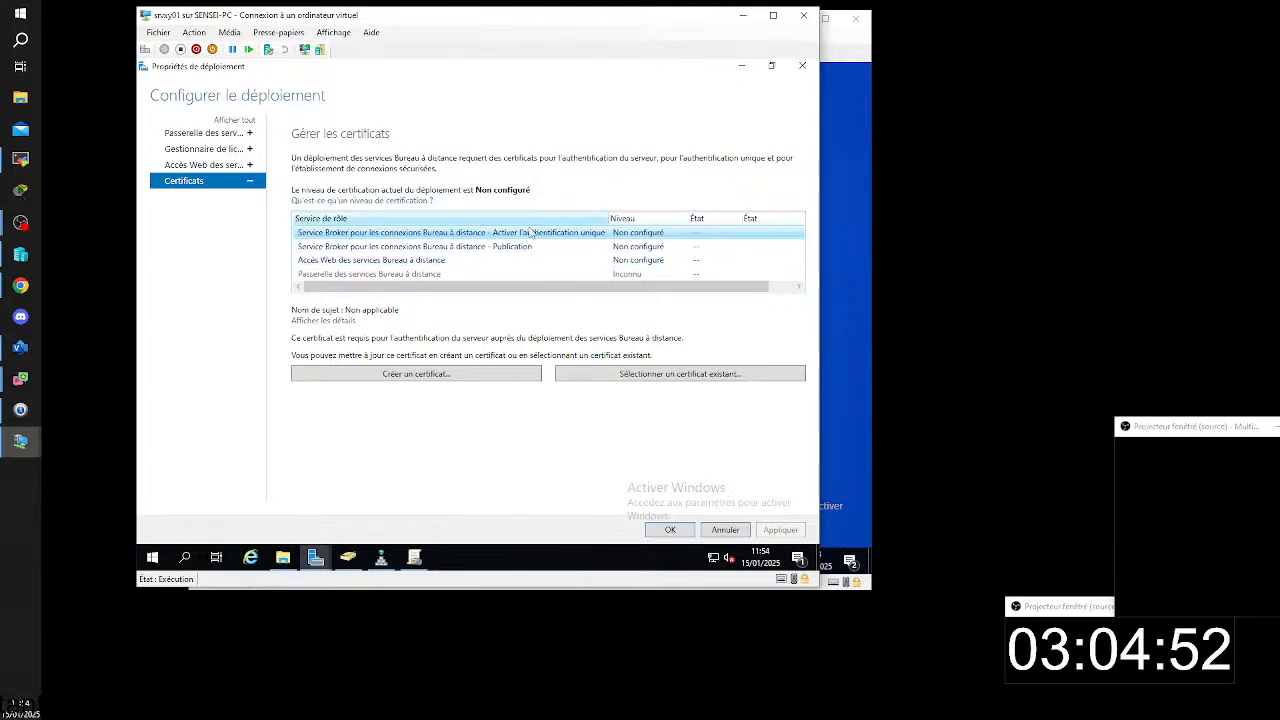
{"action": "left_click", "coordinate": [450, 247]}
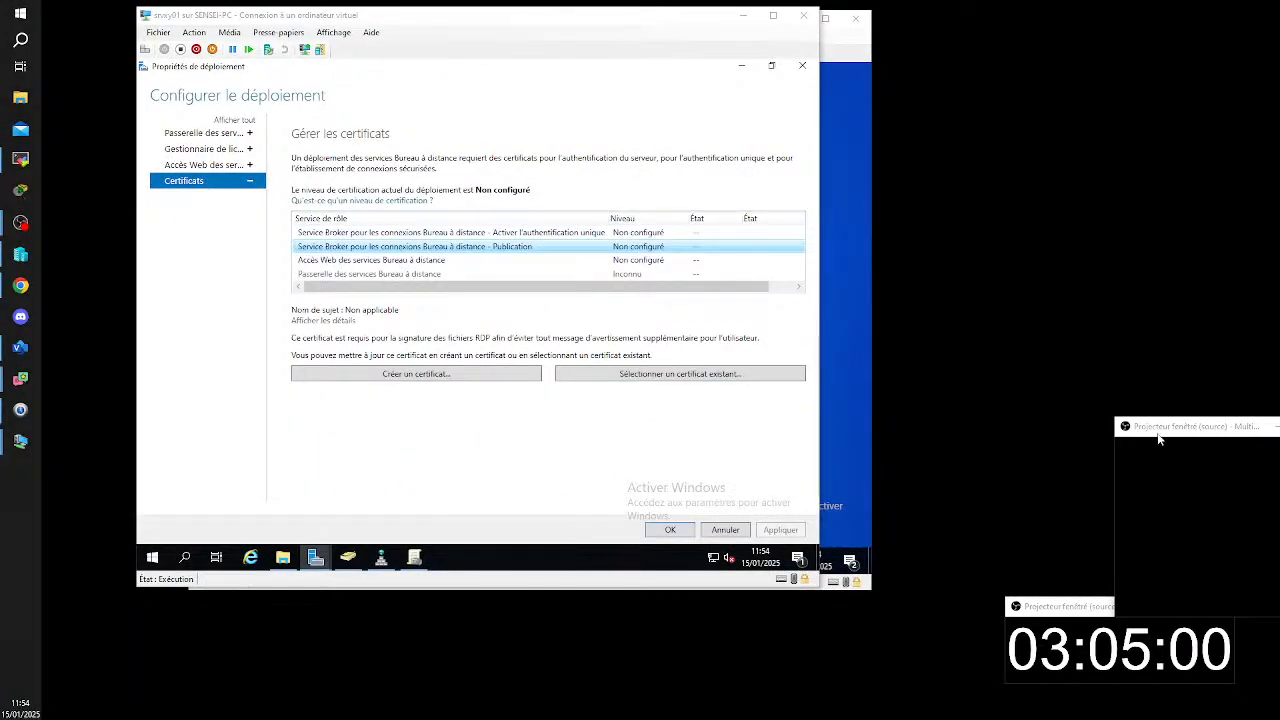
{"action": "left_click_drag", "start_coordinate": [1157, 432], "coordinate": [1279, 432]}
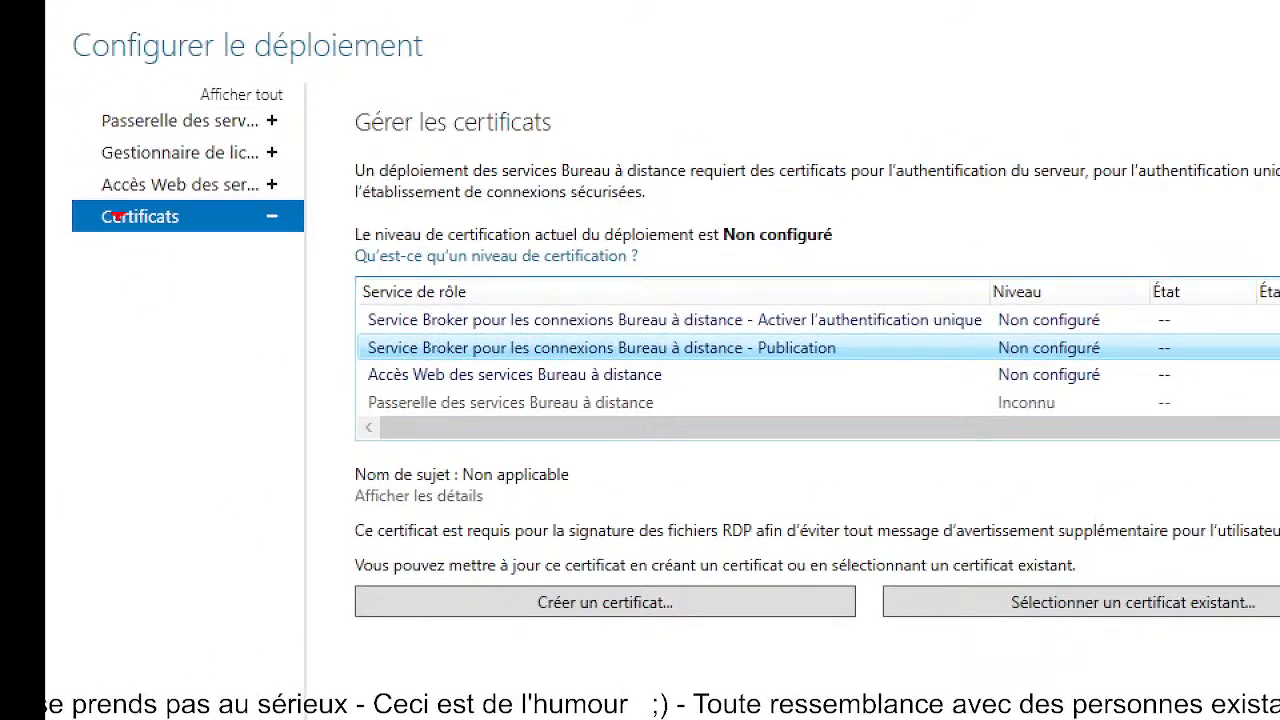
{"action": "left_click_drag", "start_coordinate": [54, 198], "coordinate": [300, 239]}
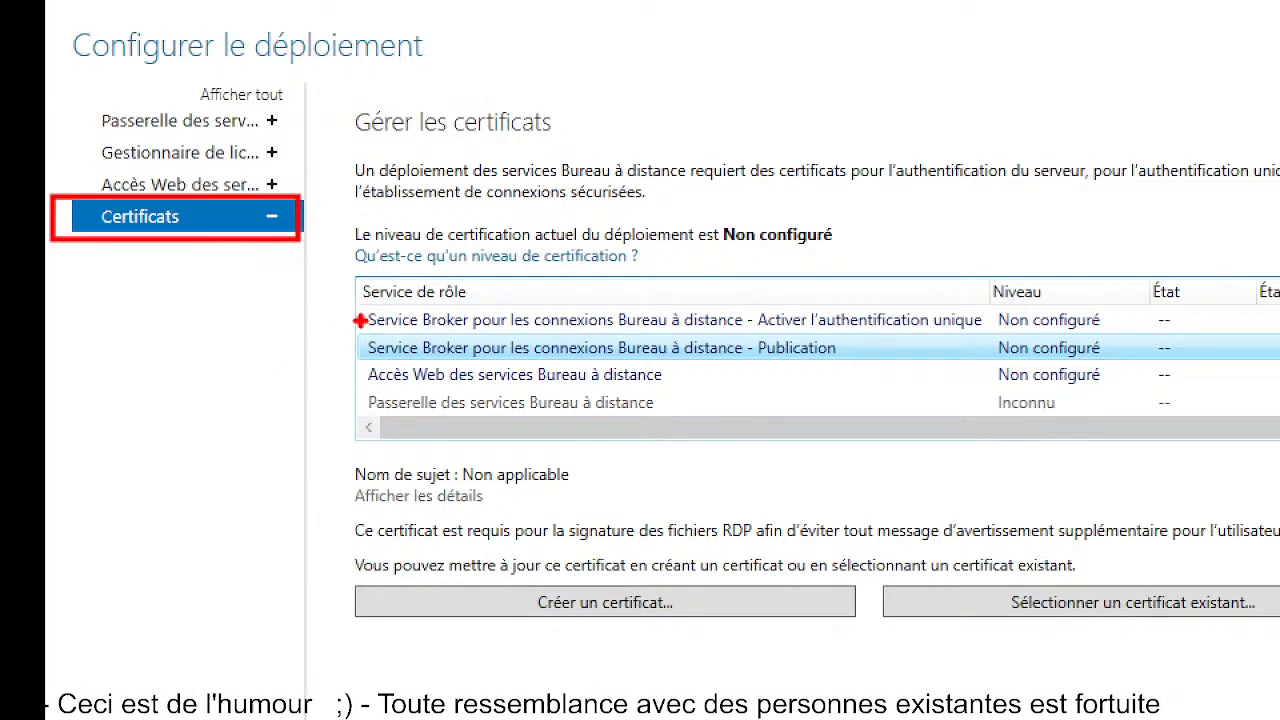
{"action": "mouse_move", "coordinate": [353, 327]}
{"action": "left_mouse_down"}
{"action": "mouse_move", "coordinate": [941, 347]}
{"action": "mouse_move", "coordinate": [1125, 379]}
{"action": "mouse_move", "coordinate": [1190, 368]}
{"action": "left_mouse_up"}
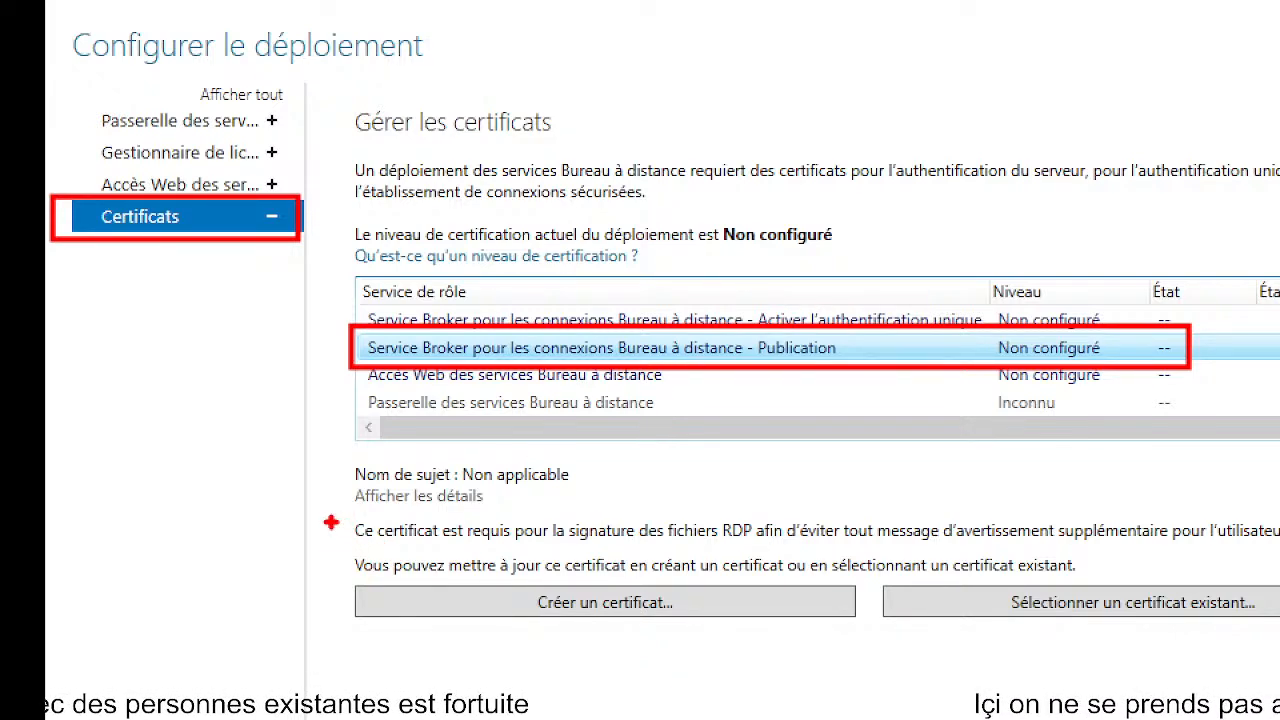
{"action": "mouse_move", "coordinate": [312, 517]}
{"action": "left_mouse_down"}
{"action": "mouse_move", "coordinate": [1279, 565]}
{"action": "mouse_move", "coordinate": [1279, 548]}
{"action": "left_mouse_up"}
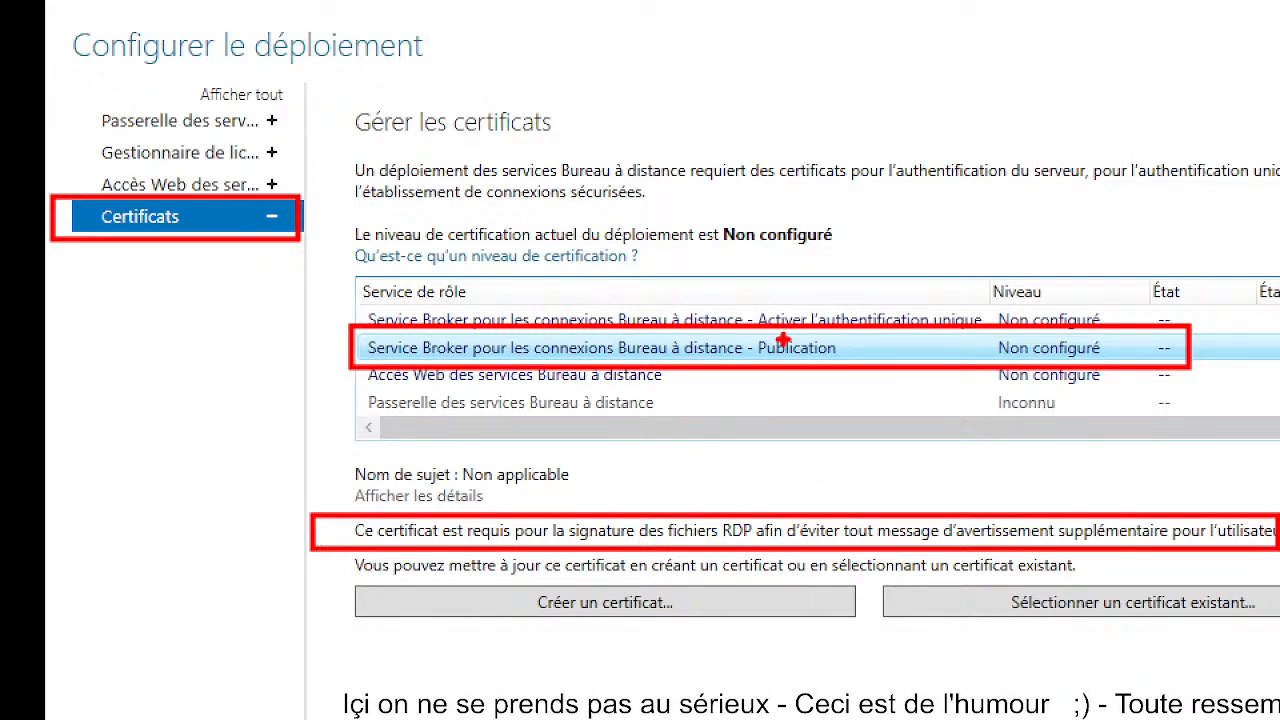
{"action": "left_click_drag", "start_coordinate": [1090, 613], "coordinate": [1030, 718]}
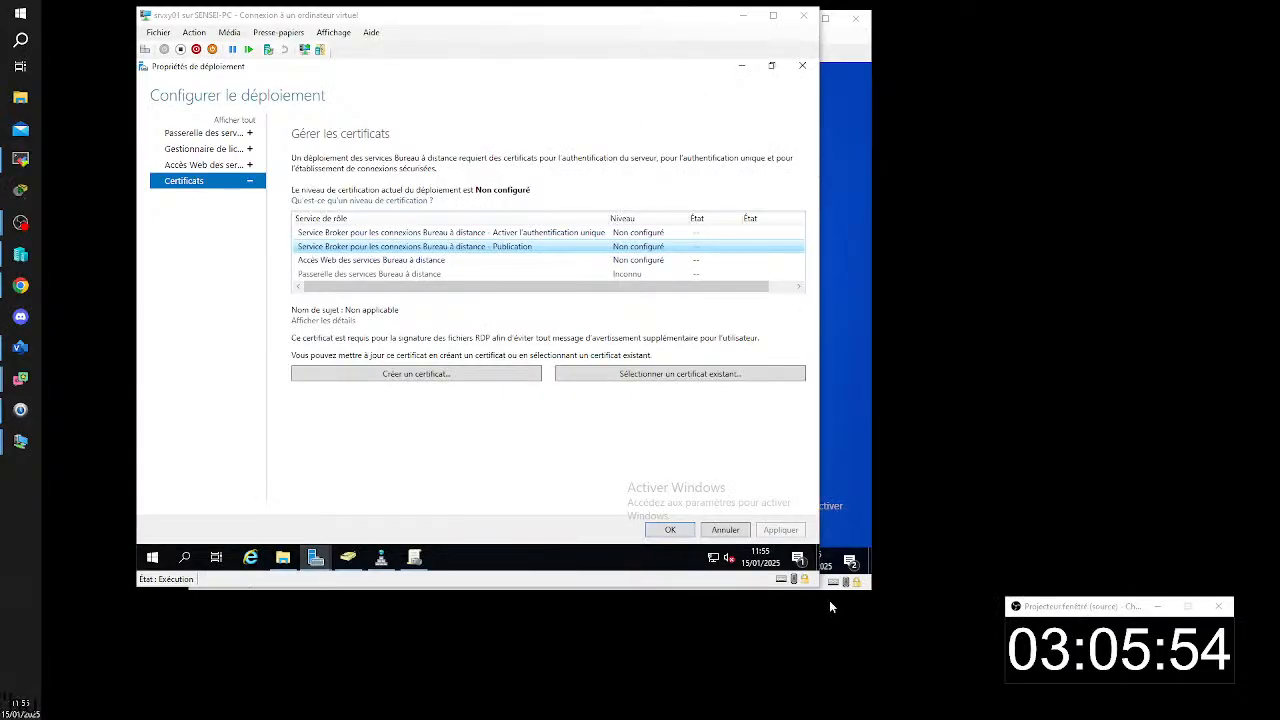
{"action": "left_click", "coordinate": [724, 530]}
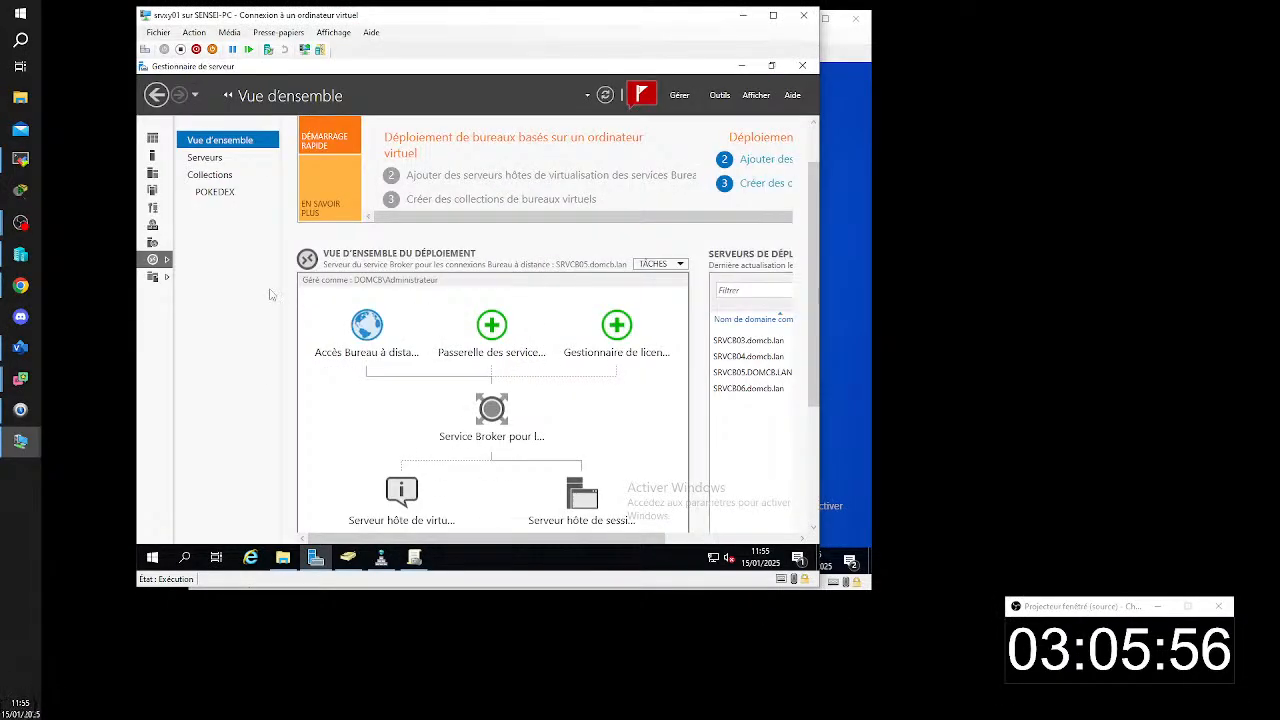
- Reopen the deployment properties at the Certificats section and select the second Service Broker role service, the one for signing RDP files
{"action": "left_click", "coordinate": [676, 264]}
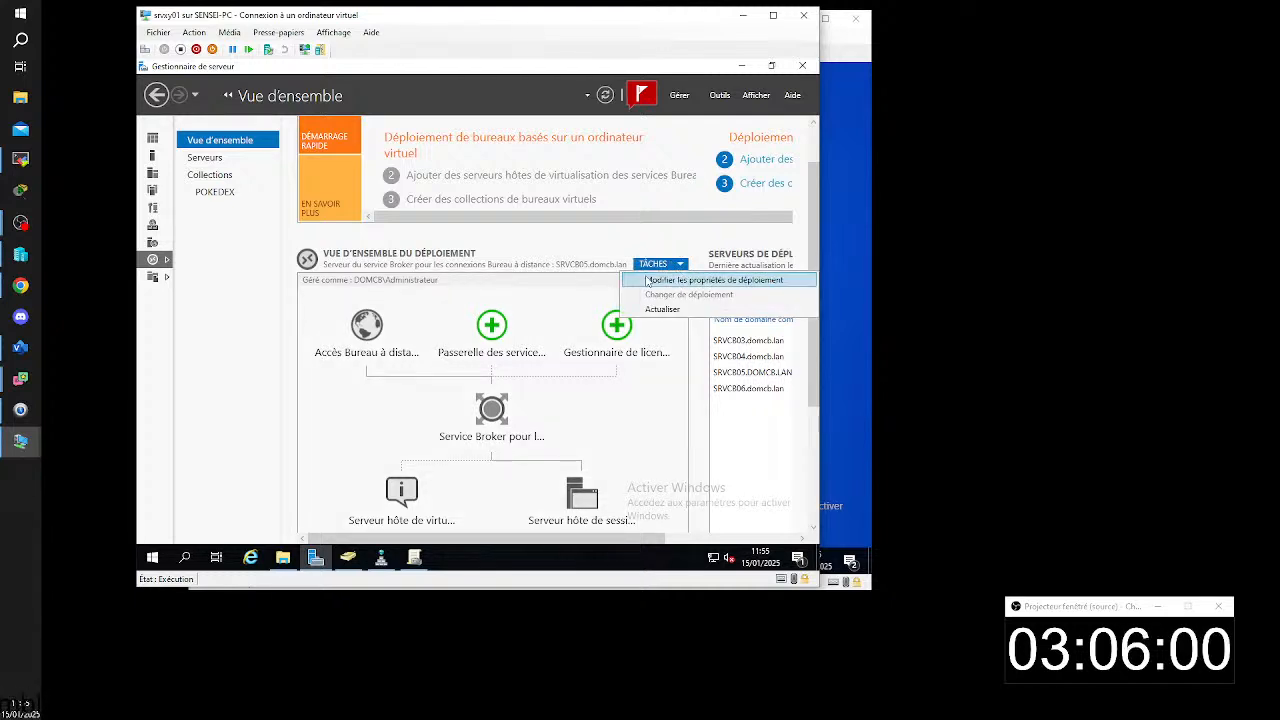
{"action": "left_click", "coordinate": [776, 283]}
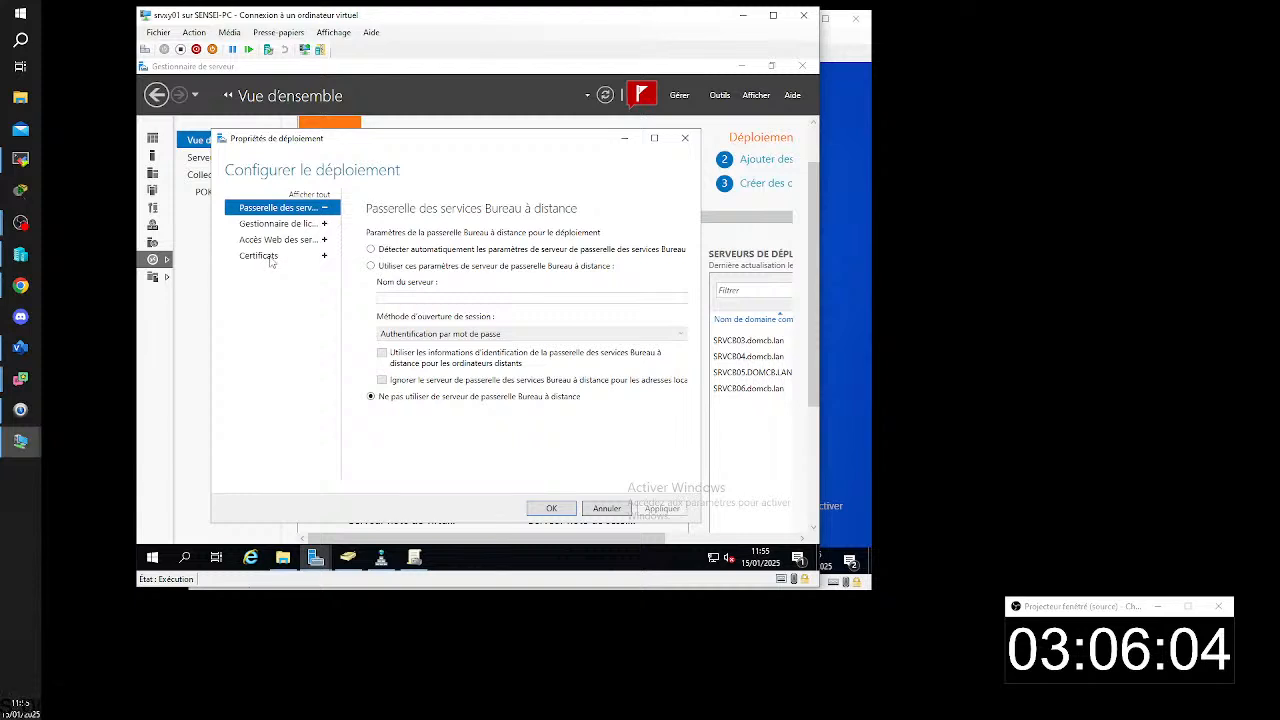
{"action": "left_click", "coordinate": [269, 258]}
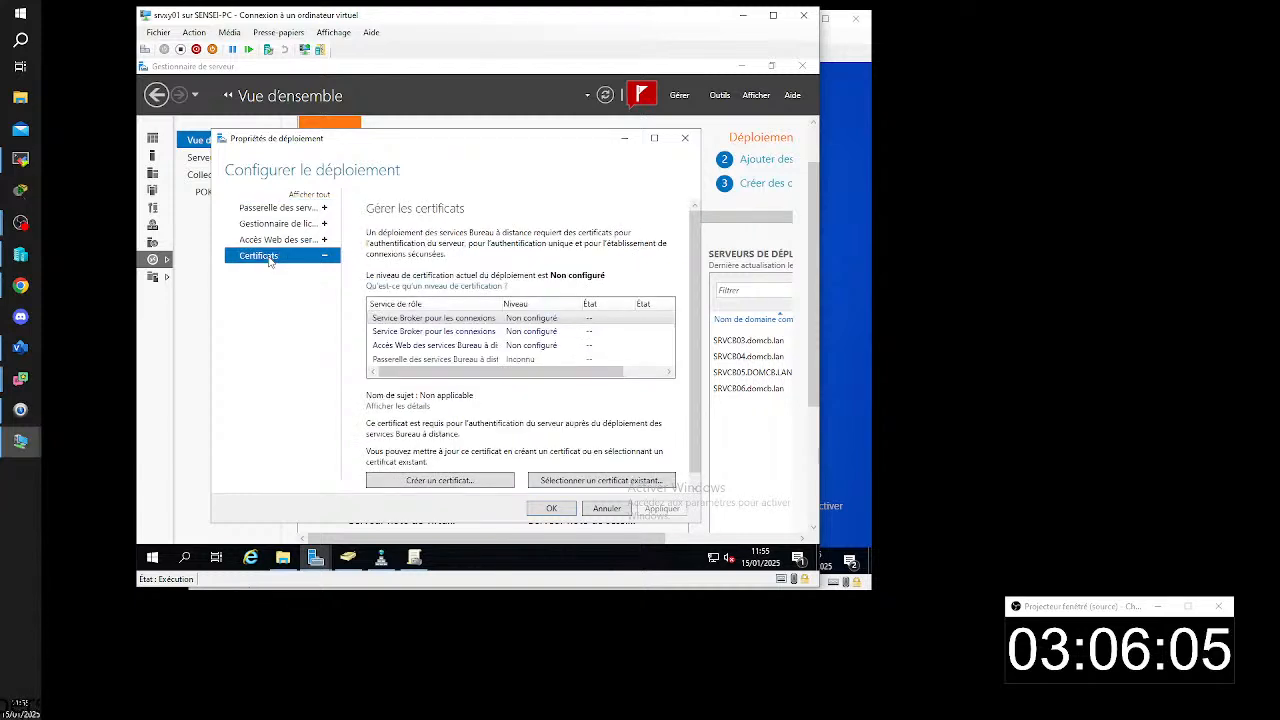
{"action": "left_click", "coordinate": [403, 331]}
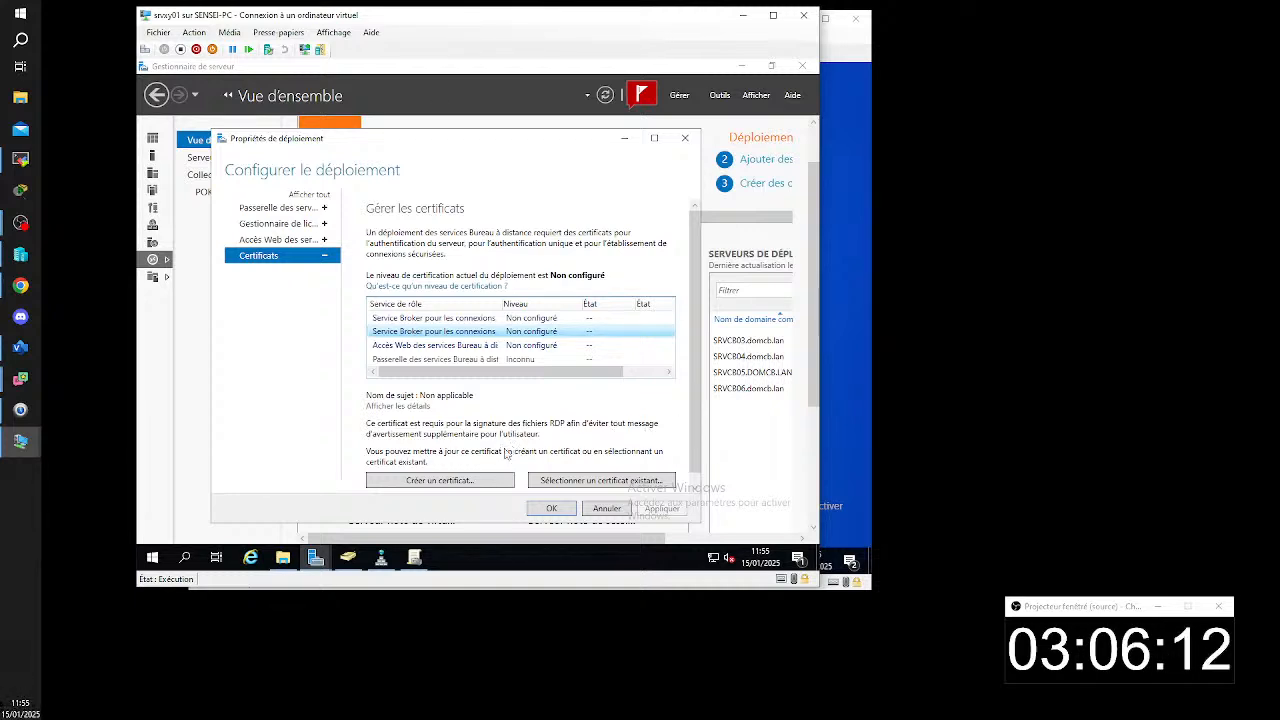
- Browse for an existing certificate for the publication Broker service, examine the accepted .pfx file type, and cancel the selection
{"action": "left_click", "coordinate": [582, 484]}
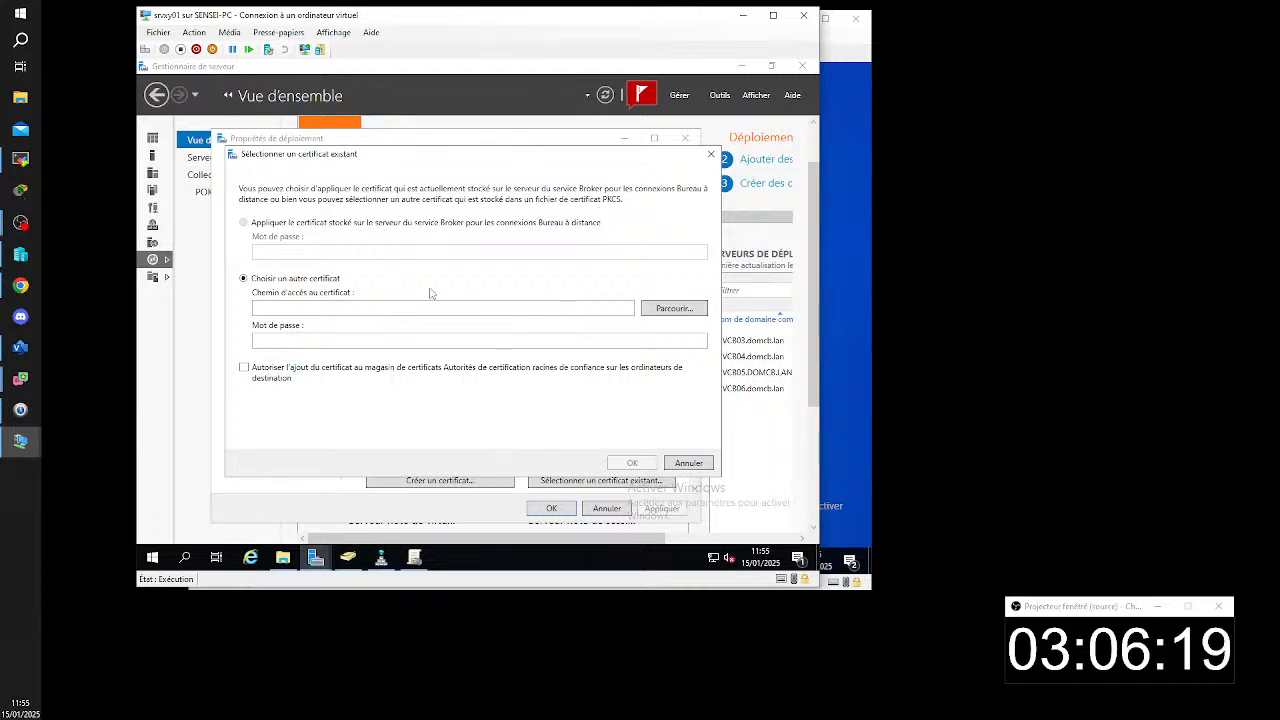
{"action": "left_click", "coordinate": [681, 310]}
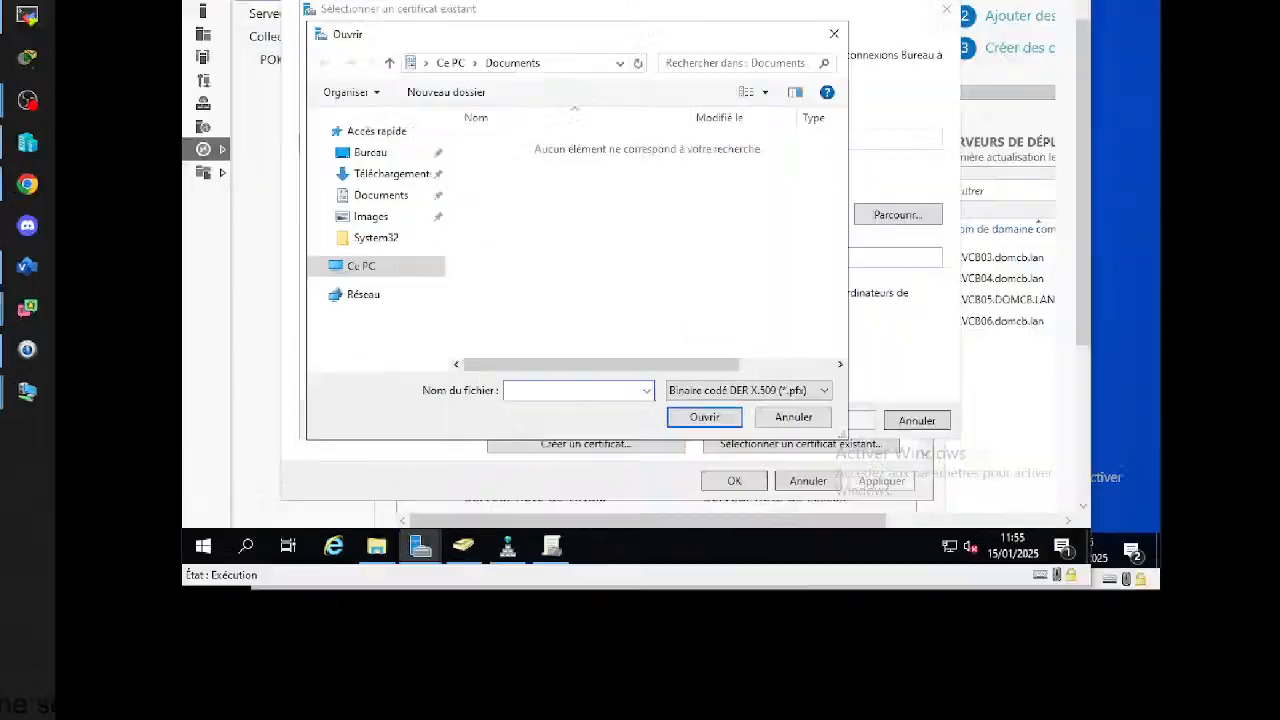
{"action": "left_click", "coordinate": [764, 468]}
{"action": "left_click_drag", "start_coordinate": [739, 366], "coordinate": [813, 396]}
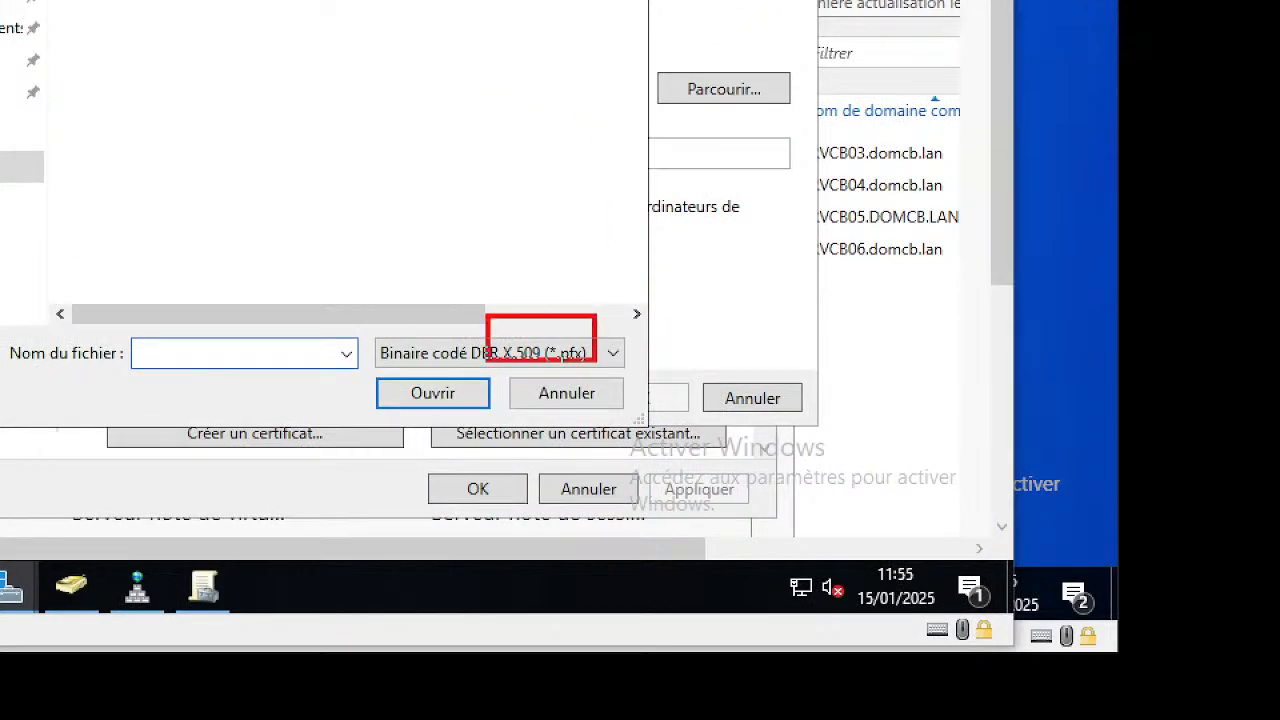
{"action": "left_click_drag", "start_coordinate": [596, 360], "coordinate": [646, 378]}
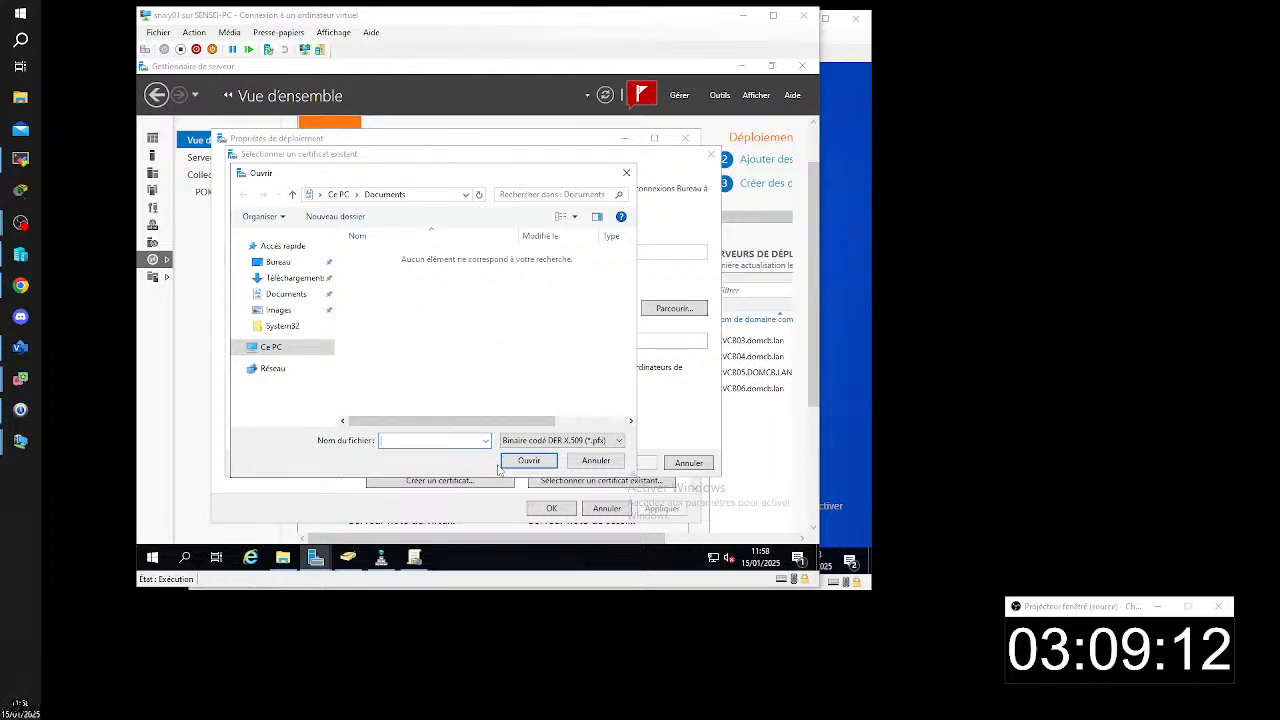
{"action": "left_click", "coordinate": [610, 462]}
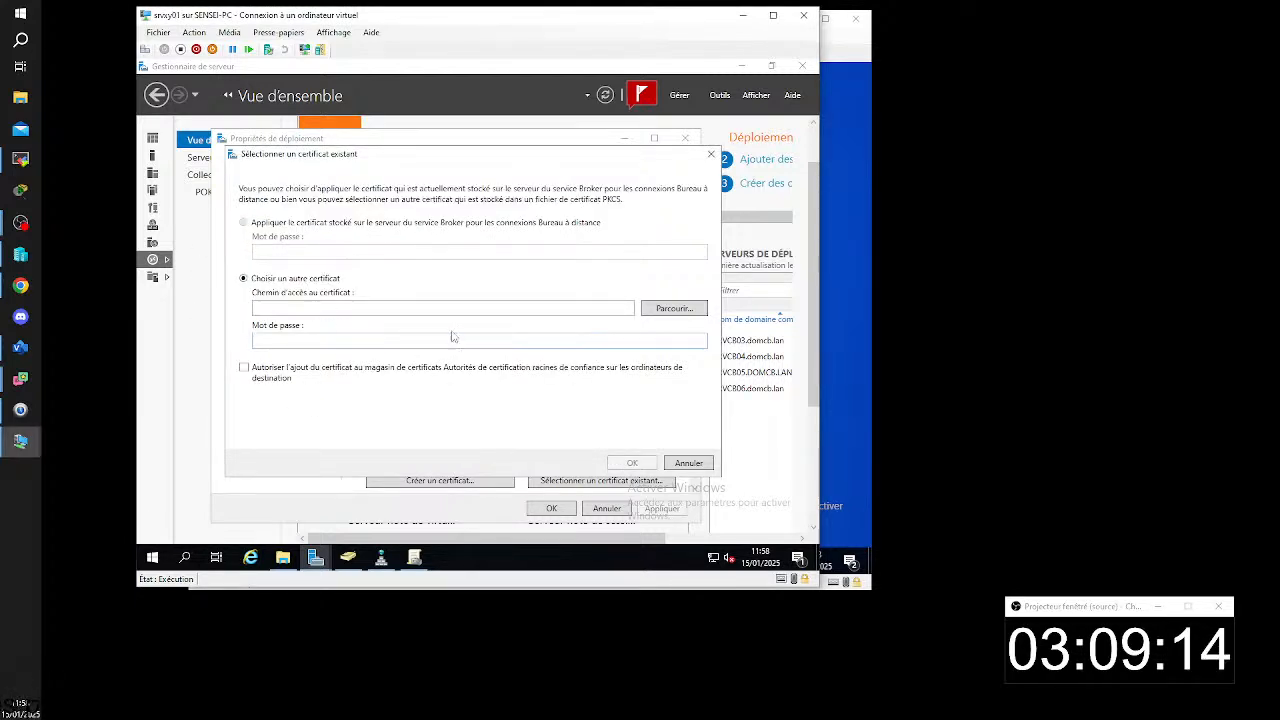
{"action": "left_click", "coordinate": [430, 308]}
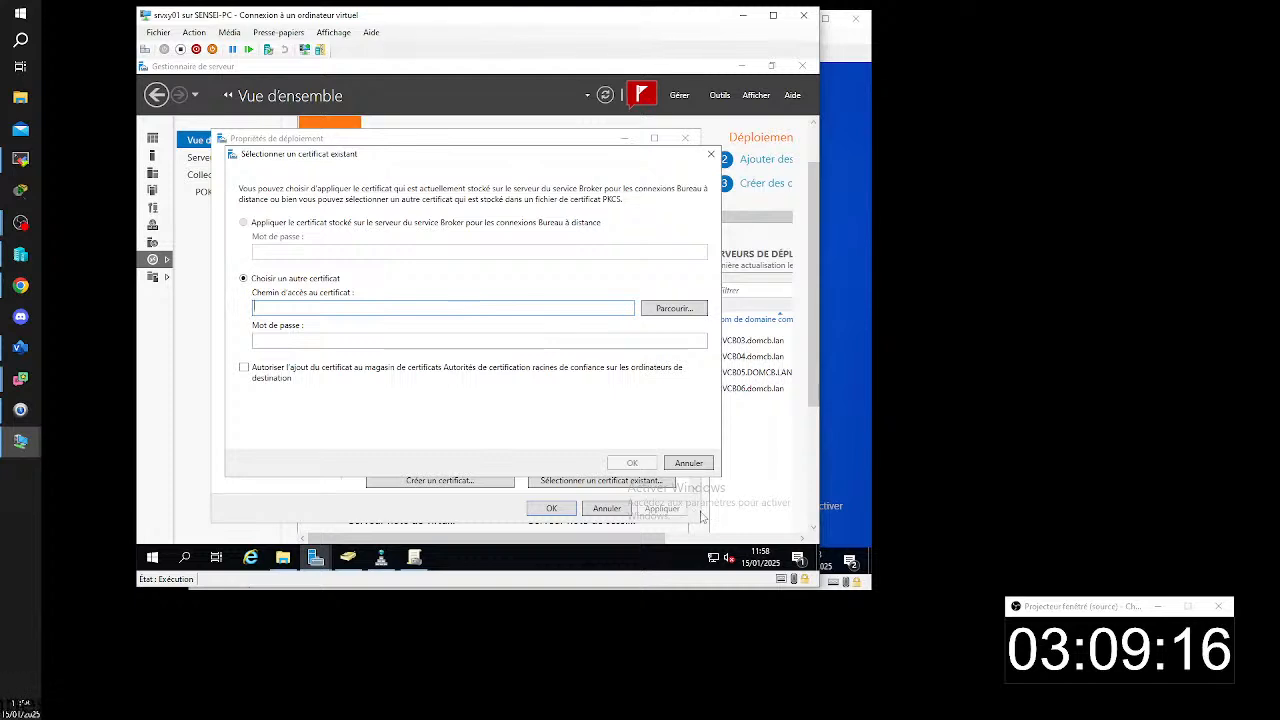
{"action": "left_click", "coordinate": [688, 462]}
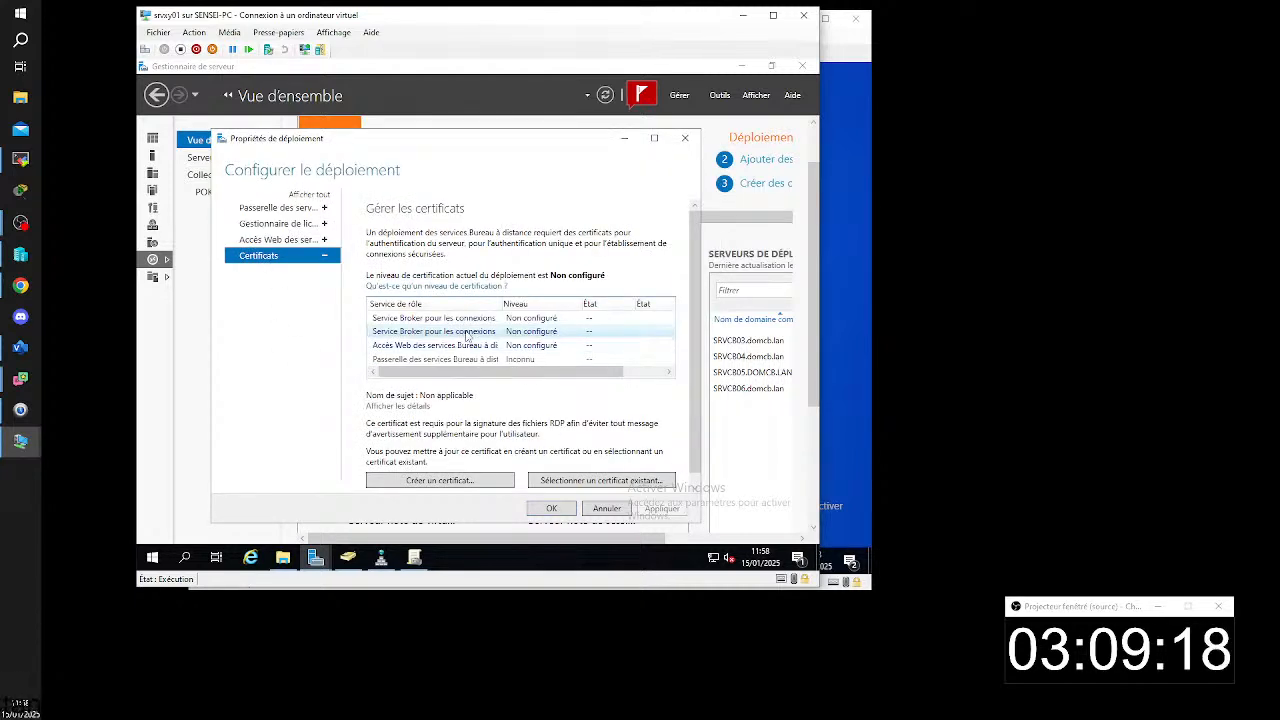
- Review the existing-certificate options again, cancel without choosing a file, and reselect the Service Broker role service used for RDP file signing
{"action": "left_click", "coordinate": [601, 480]}
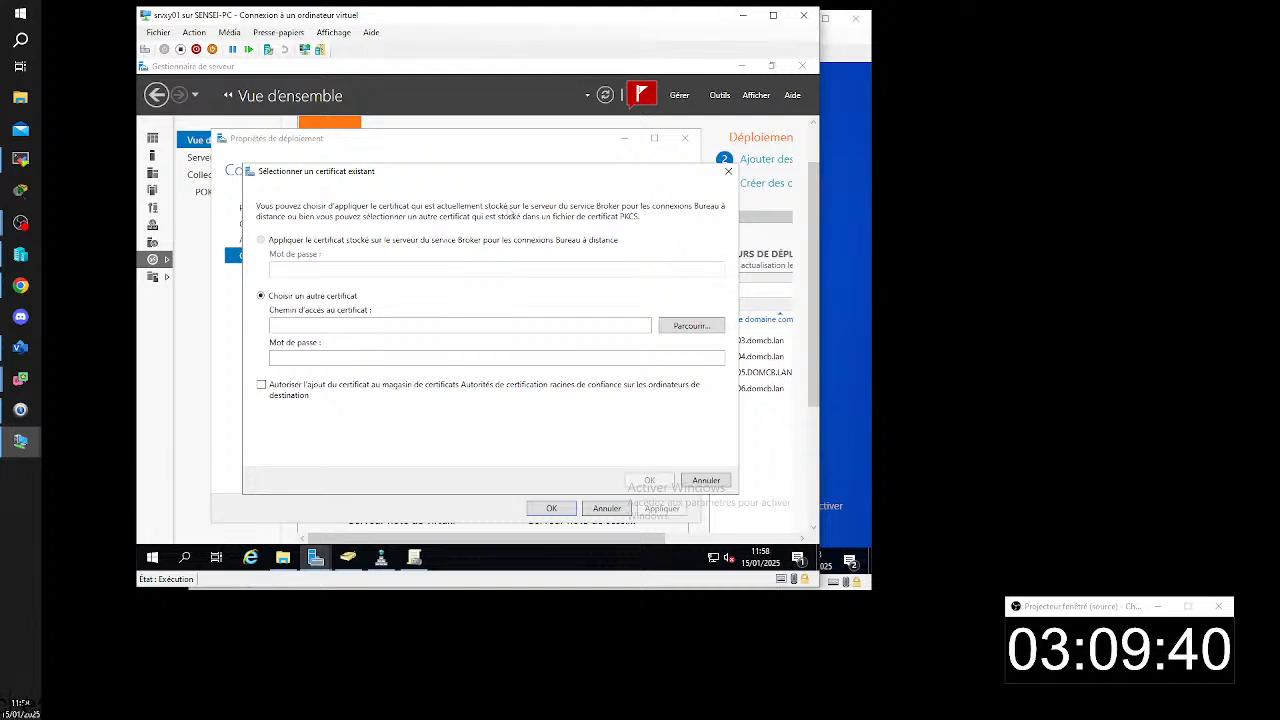
{"action": "left_click_drag", "start_coordinate": [336, 172], "coordinate": [427, 229]}
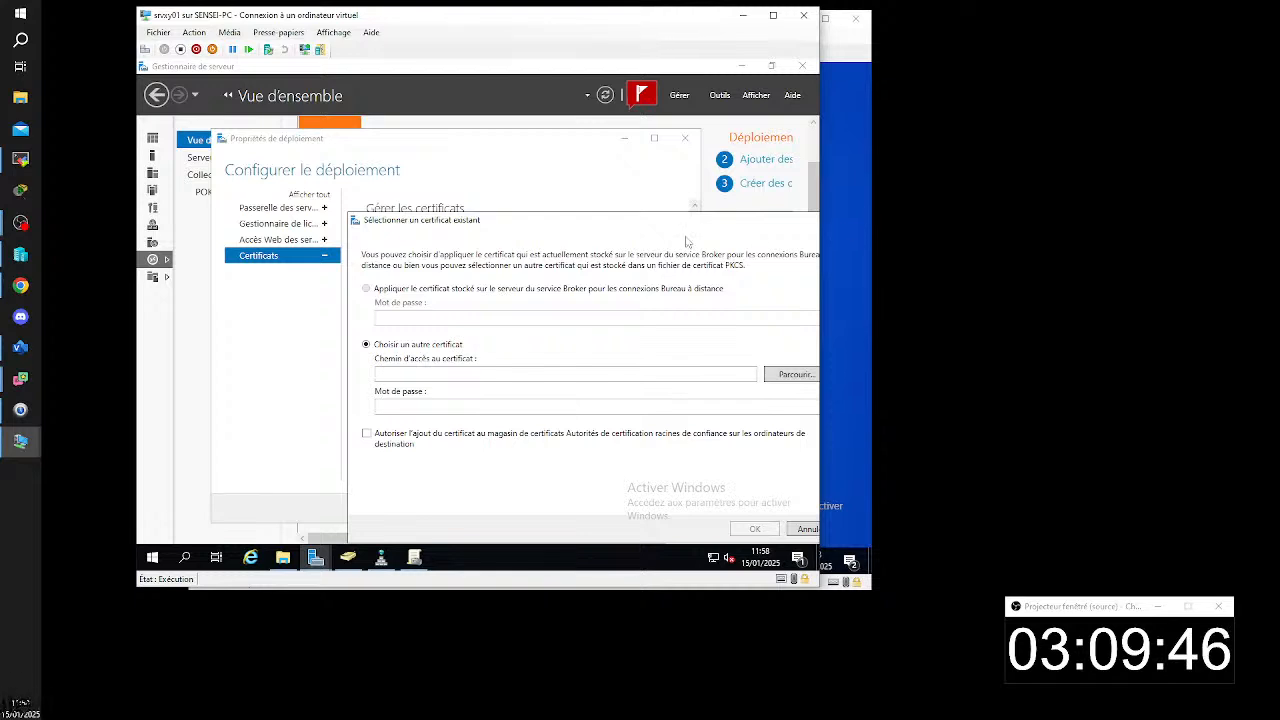
{"action": "left_click_drag", "start_coordinate": [686, 222], "coordinate": [558, 186]}
{"action": "left_click", "coordinate": [688, 494]}
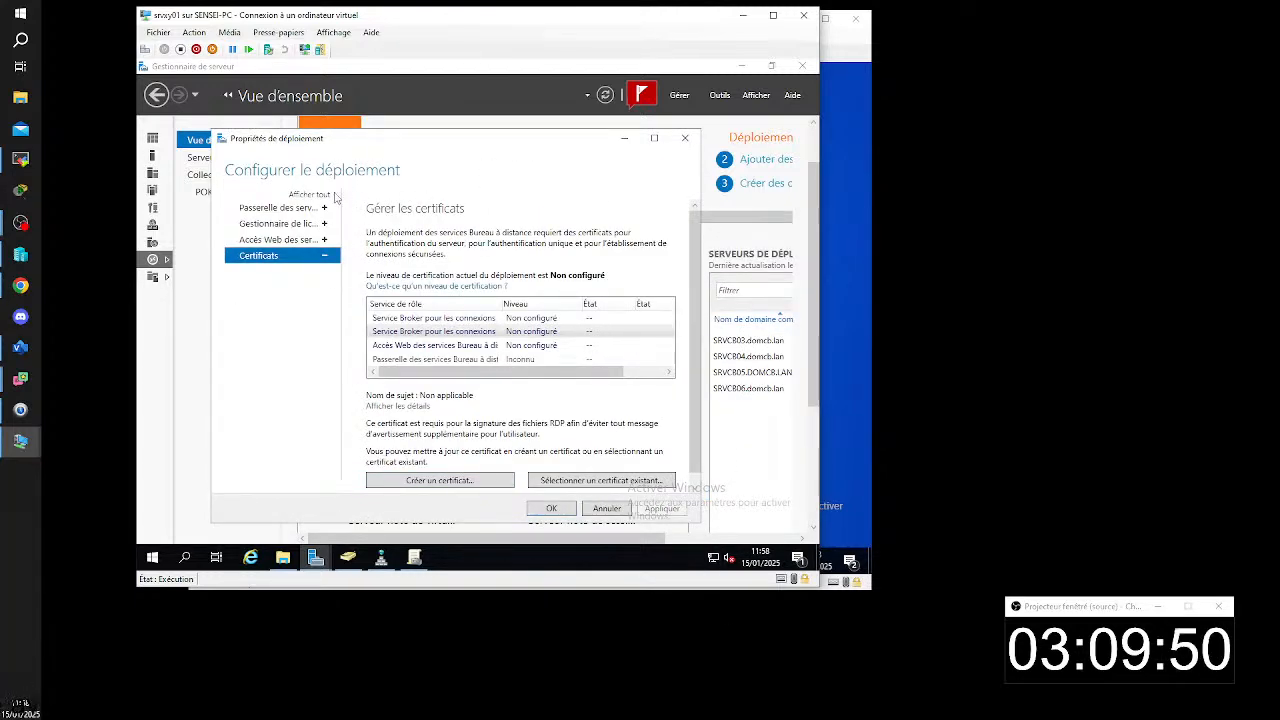
{"action": "left_click", "coordinate": [440, 331]}
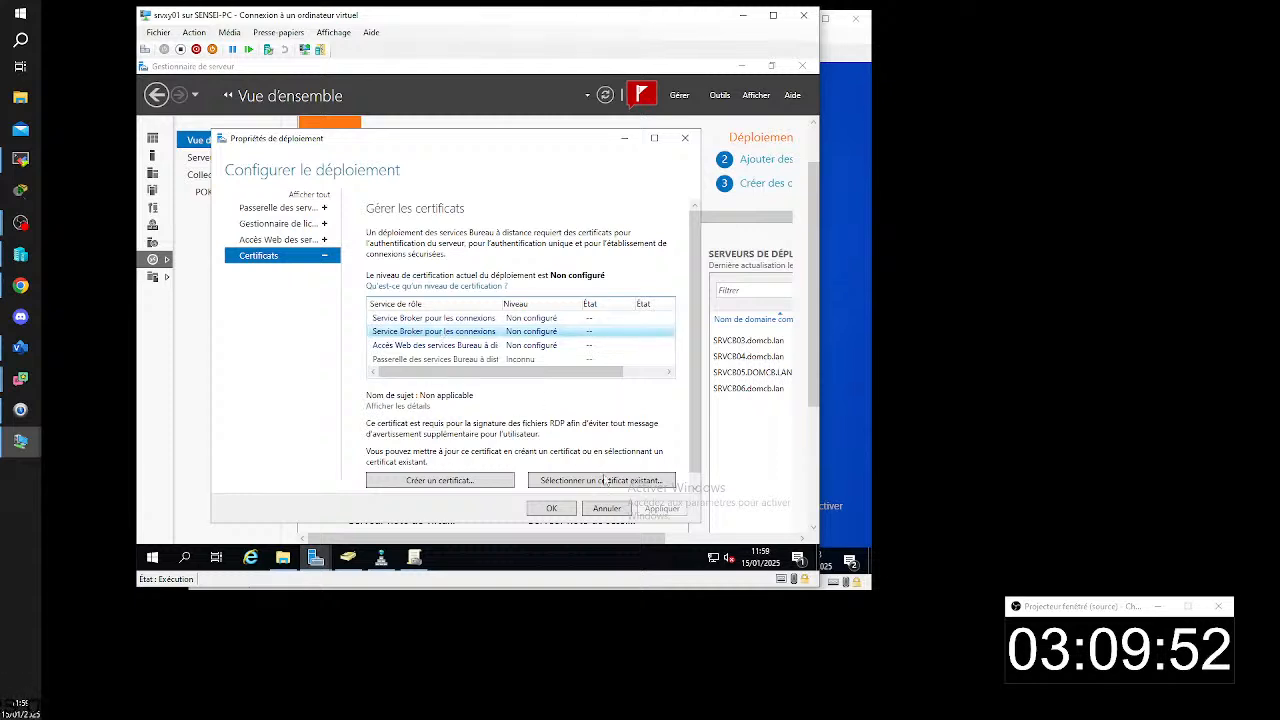
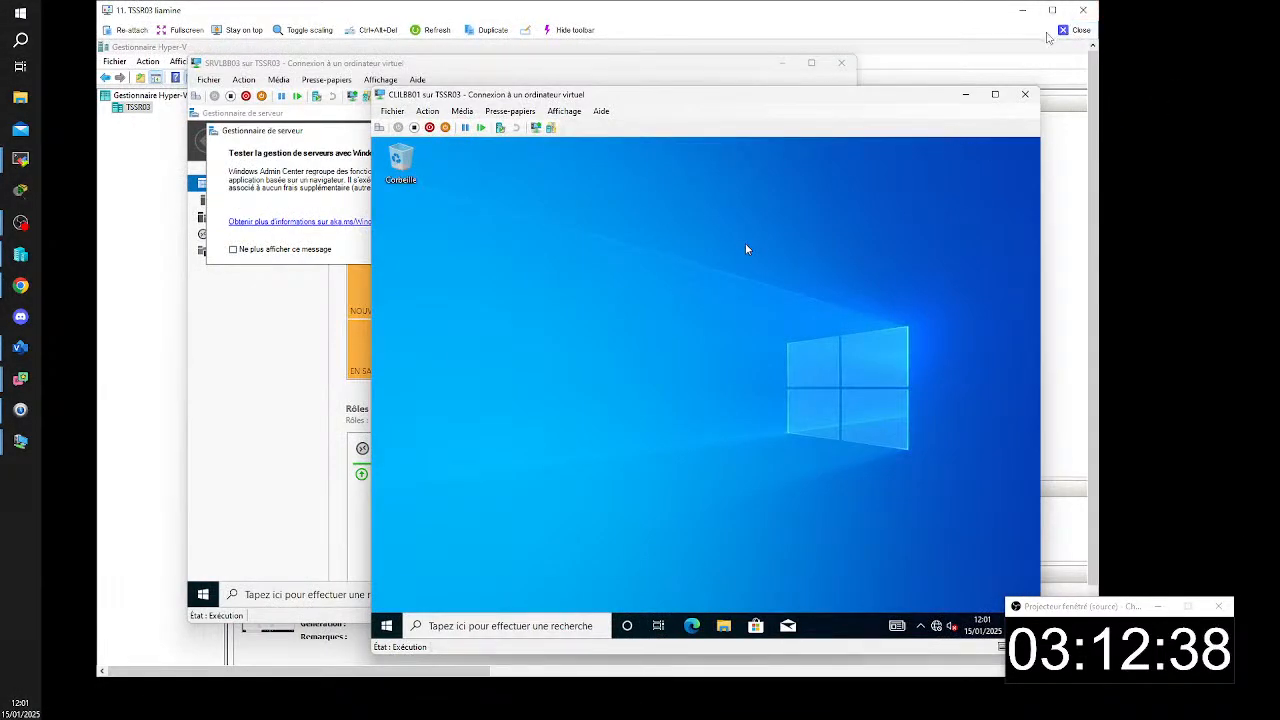
- Minimize the SRVLBB03 connection, switch to the SRVLBB01 virtual machine and close its deployment properties with the changes accepted
{"action": "left_click", "coordinate": [729, 64]}
{"action": "left_click", "coordinate": [781, 63]}
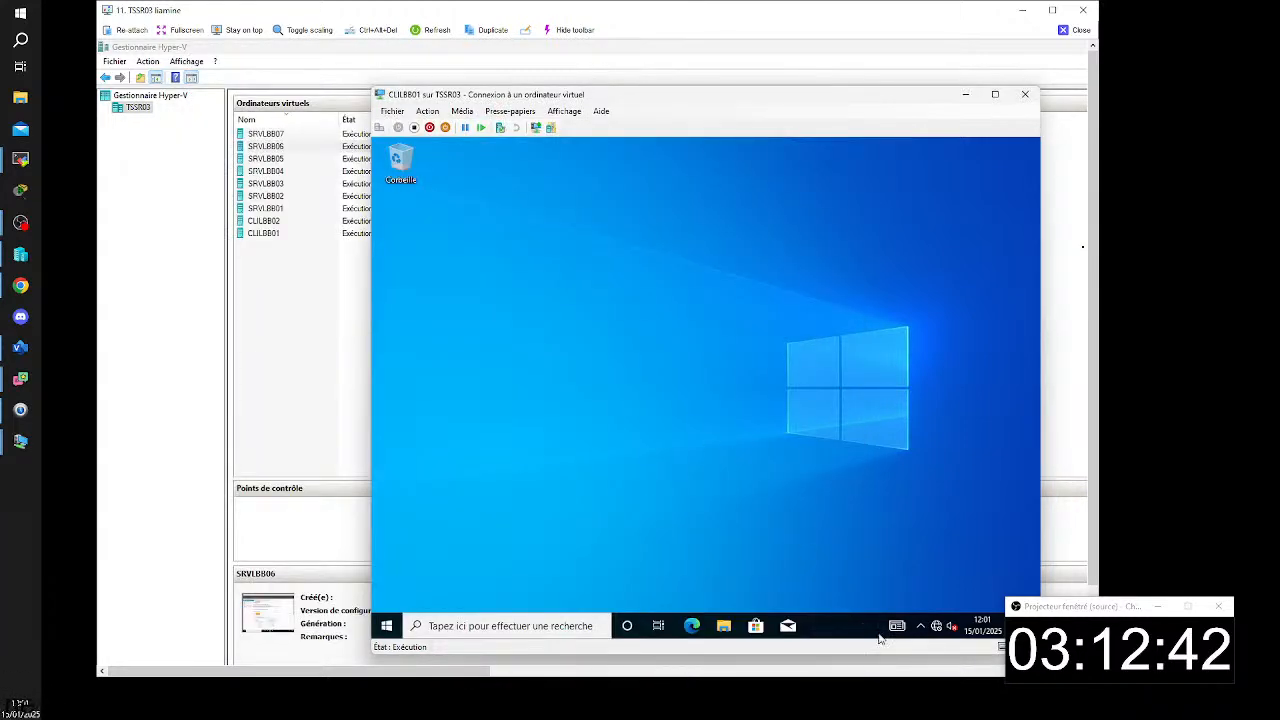
{"action": "mouse_move", "coordinate": [824, 686]}
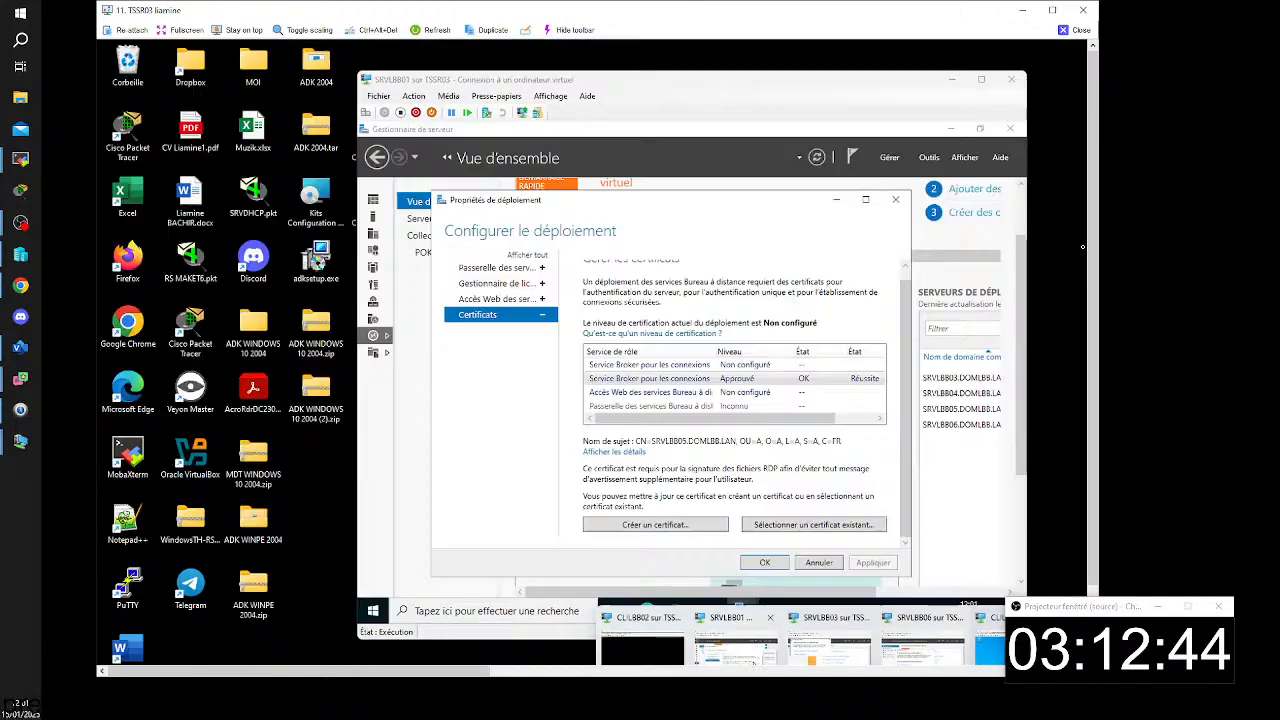
{"action": "left_click", "coordinate": [737, 650]}
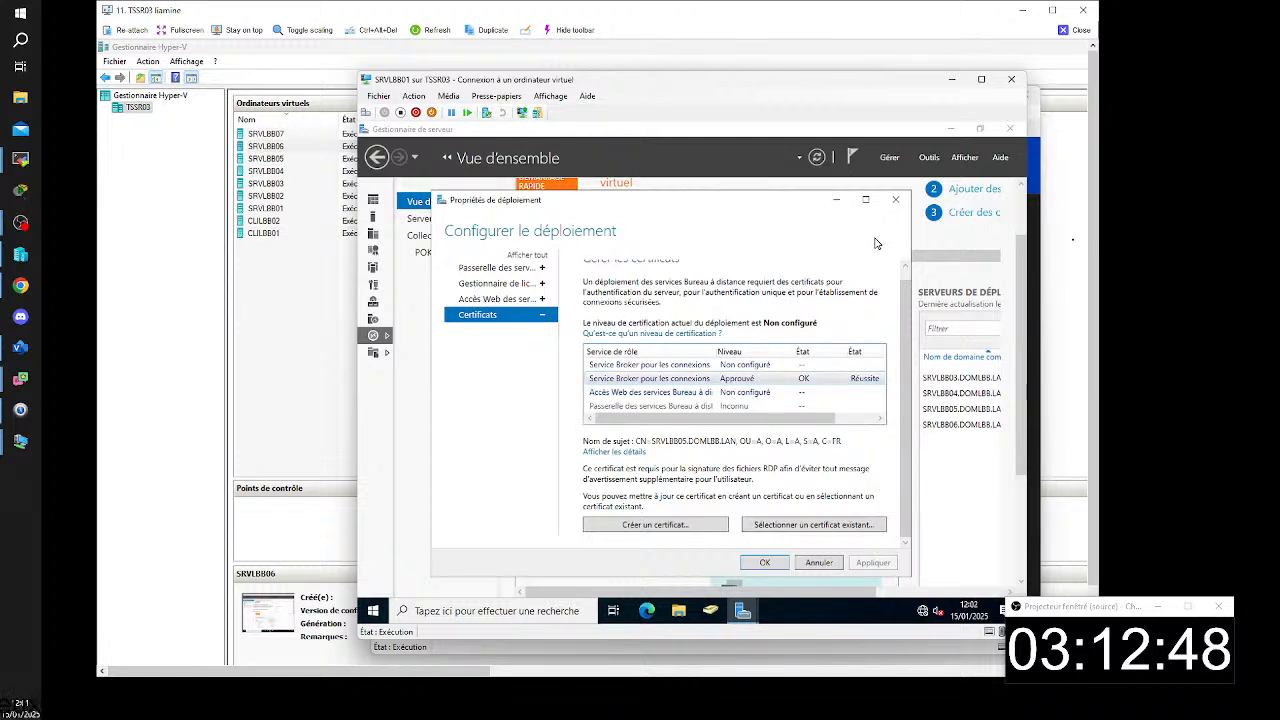
{"action": "left_click", "coordinate": [765, 563]}
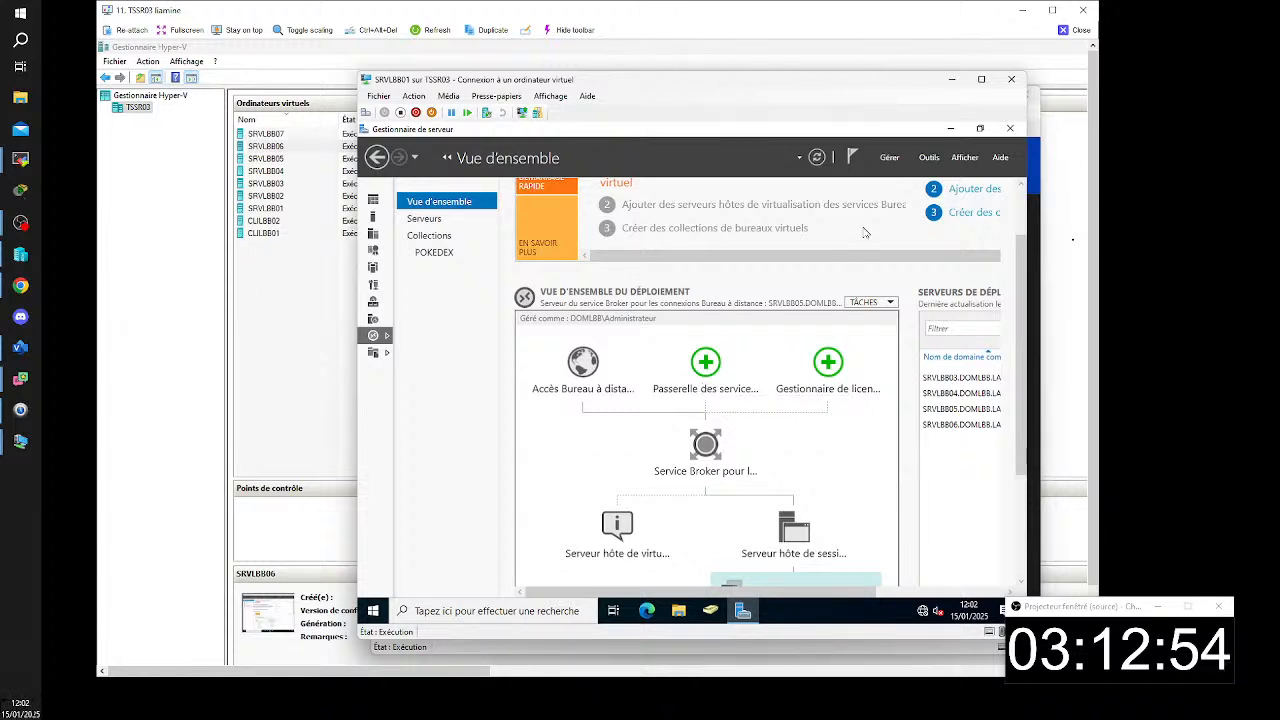
- Open Group Policy Management and examine the settings reports of the Default Domain Policy, SSO and D: policies
{"action": "left_click", "coordinate": [929, 157]}
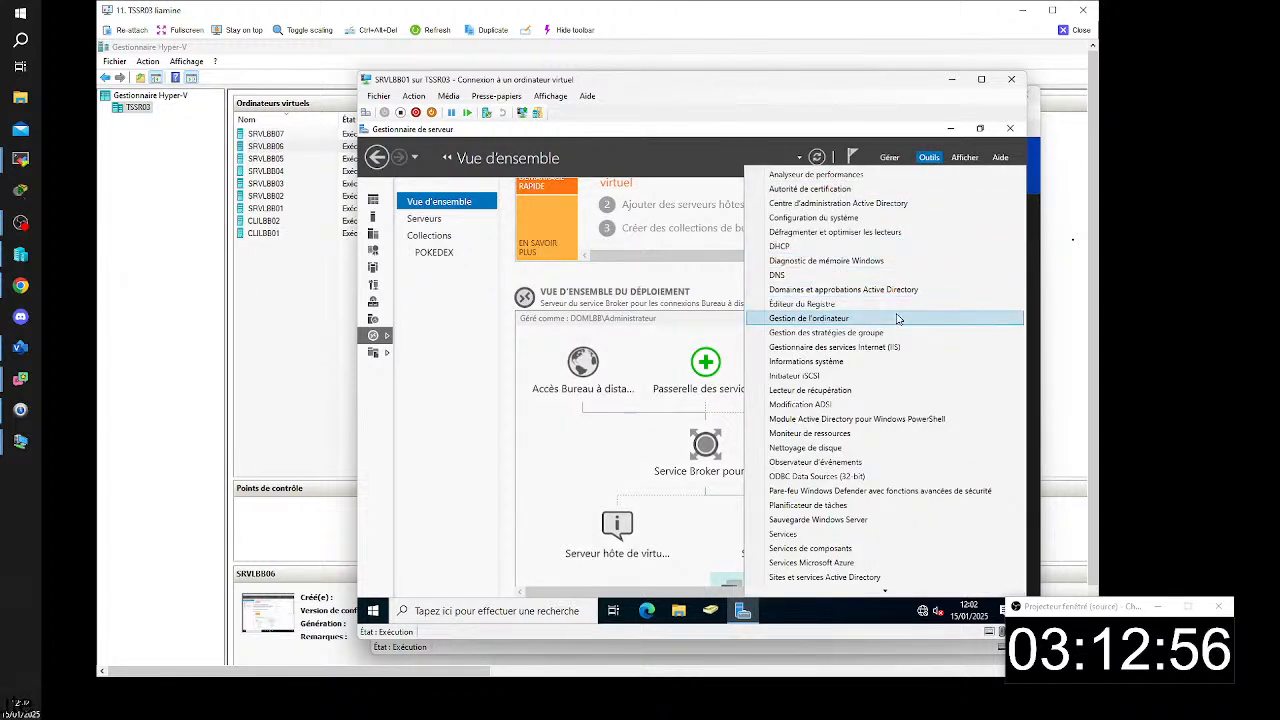
{"action": "left_click", "coordinate": [830, 325]}
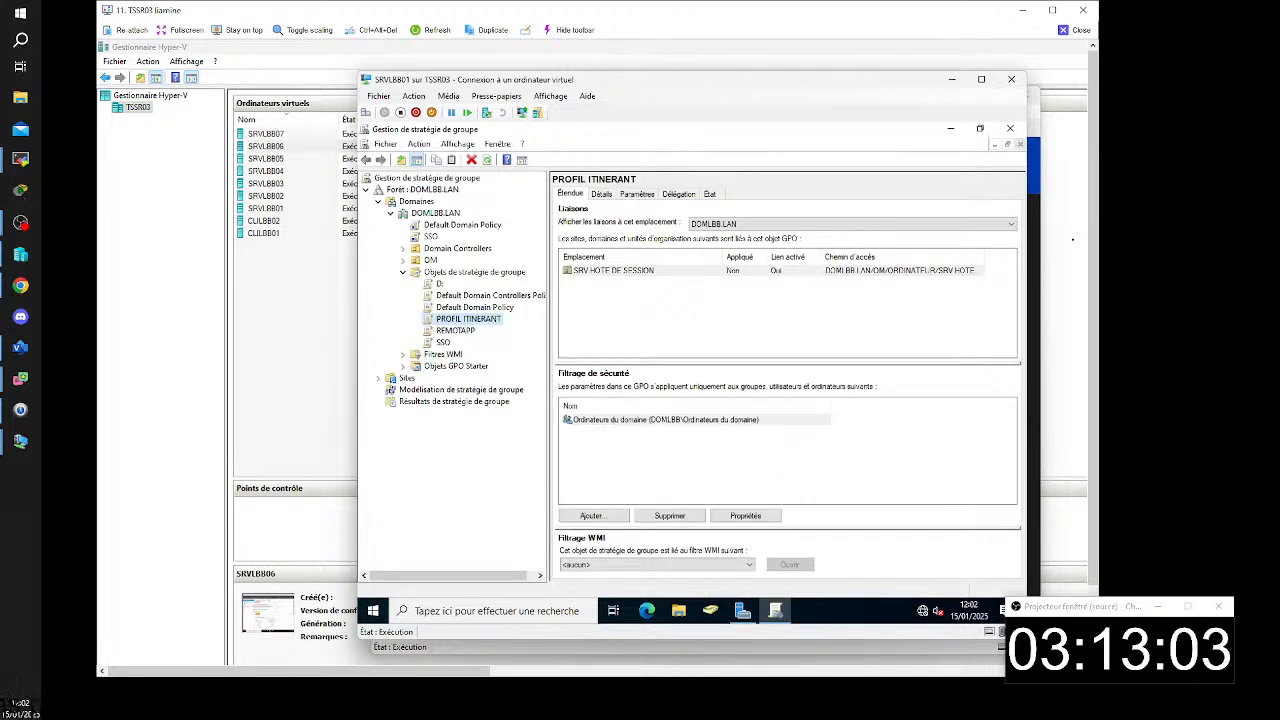
{"action": "left_click", "coordinate": [445, 226]}
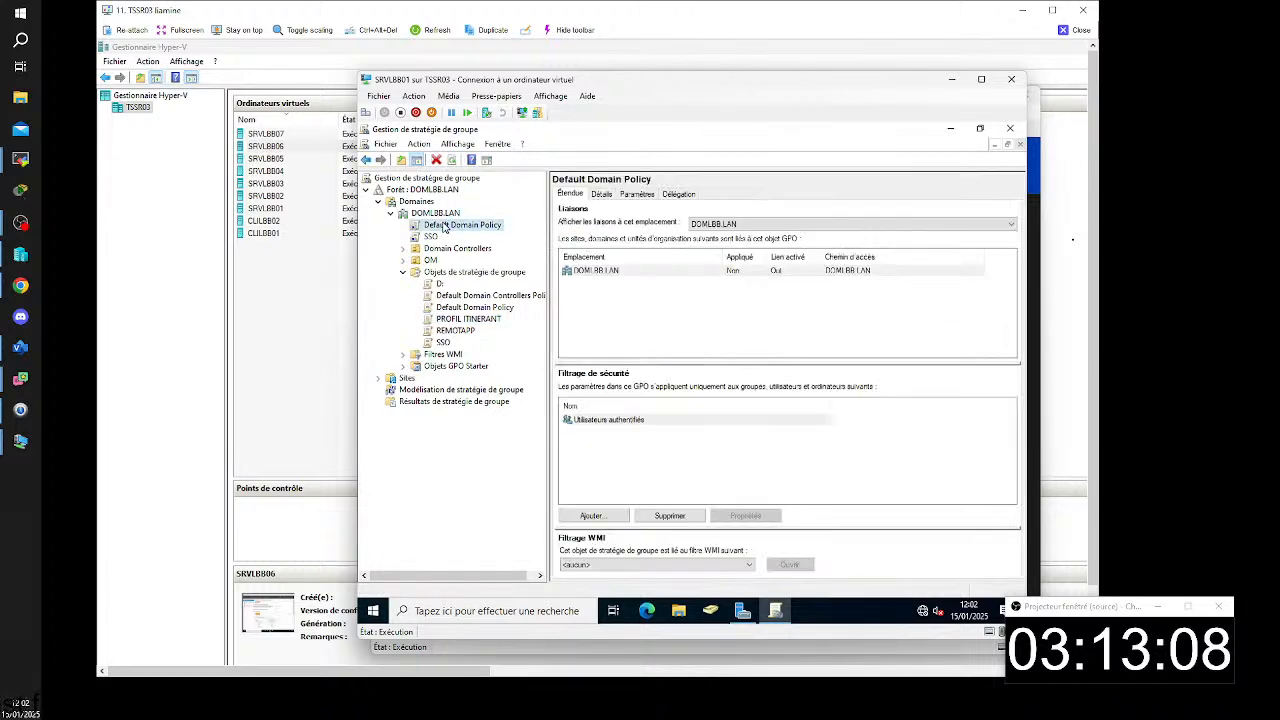
{"action": "left_click", "coordinate": [636, 194]}
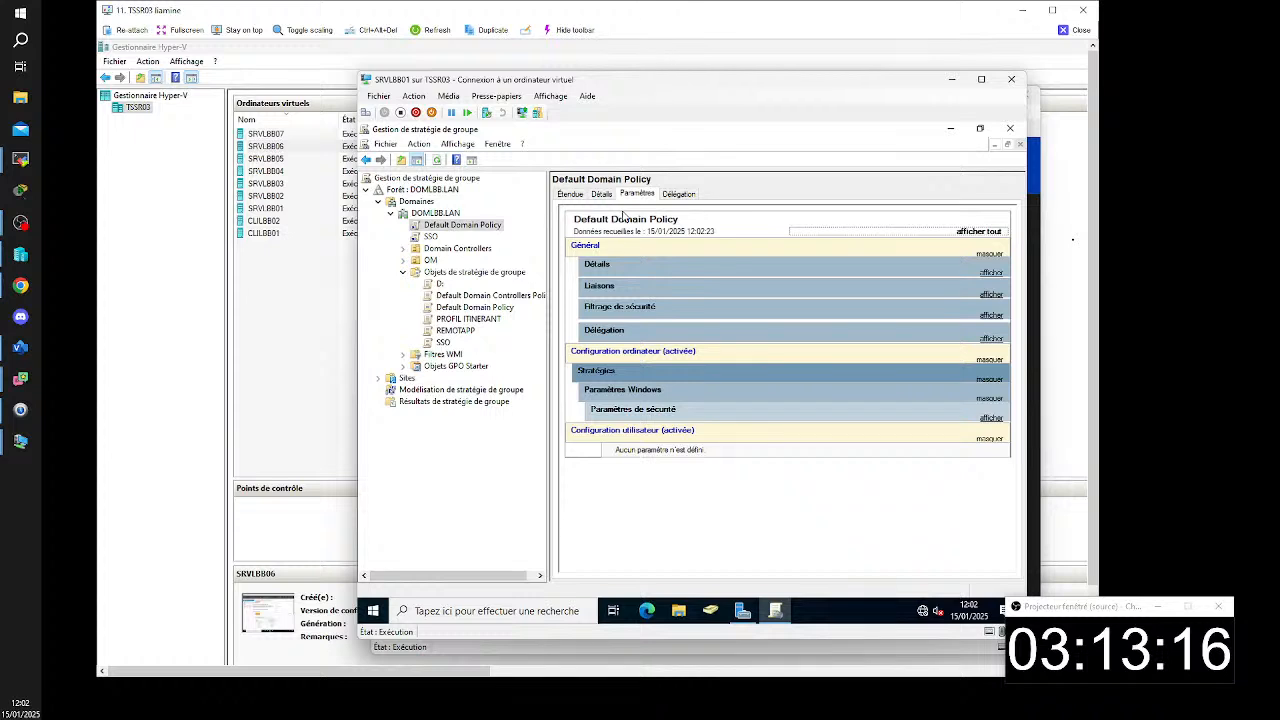
{"action": "left_click", "coordinate": [436, 238]}
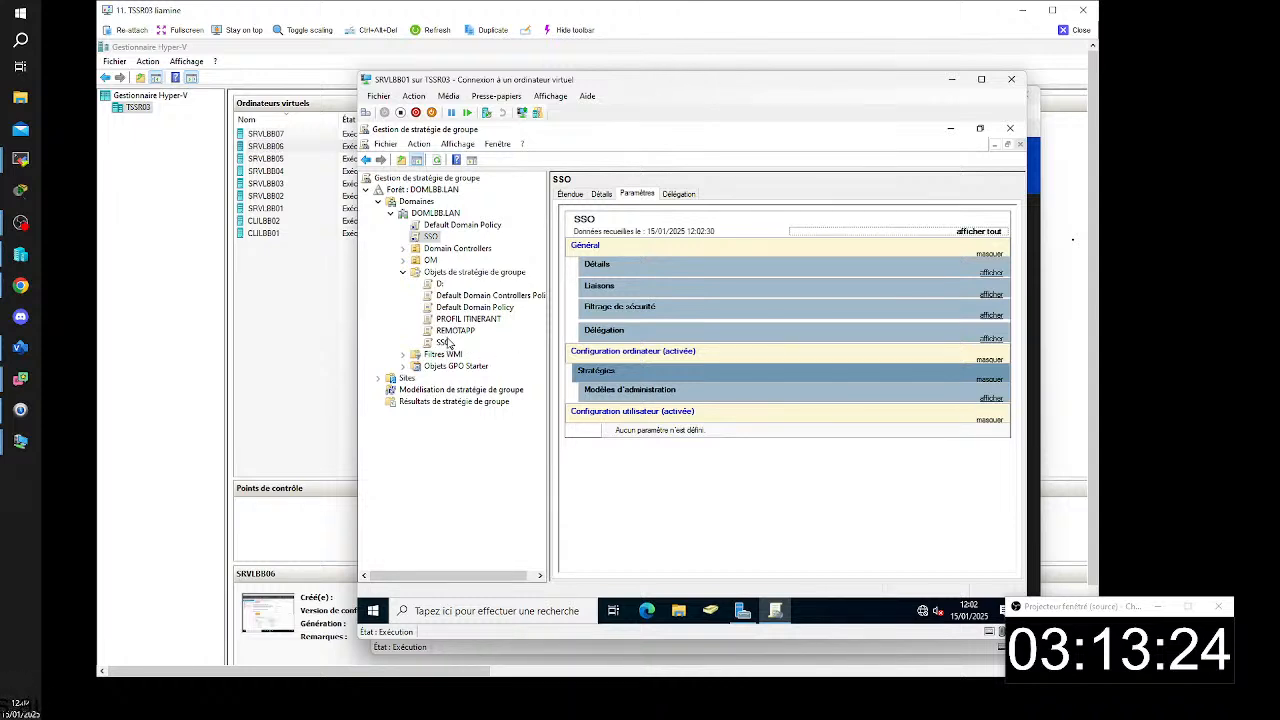
{"action": "left_click", "coordinate": [440, 284]}
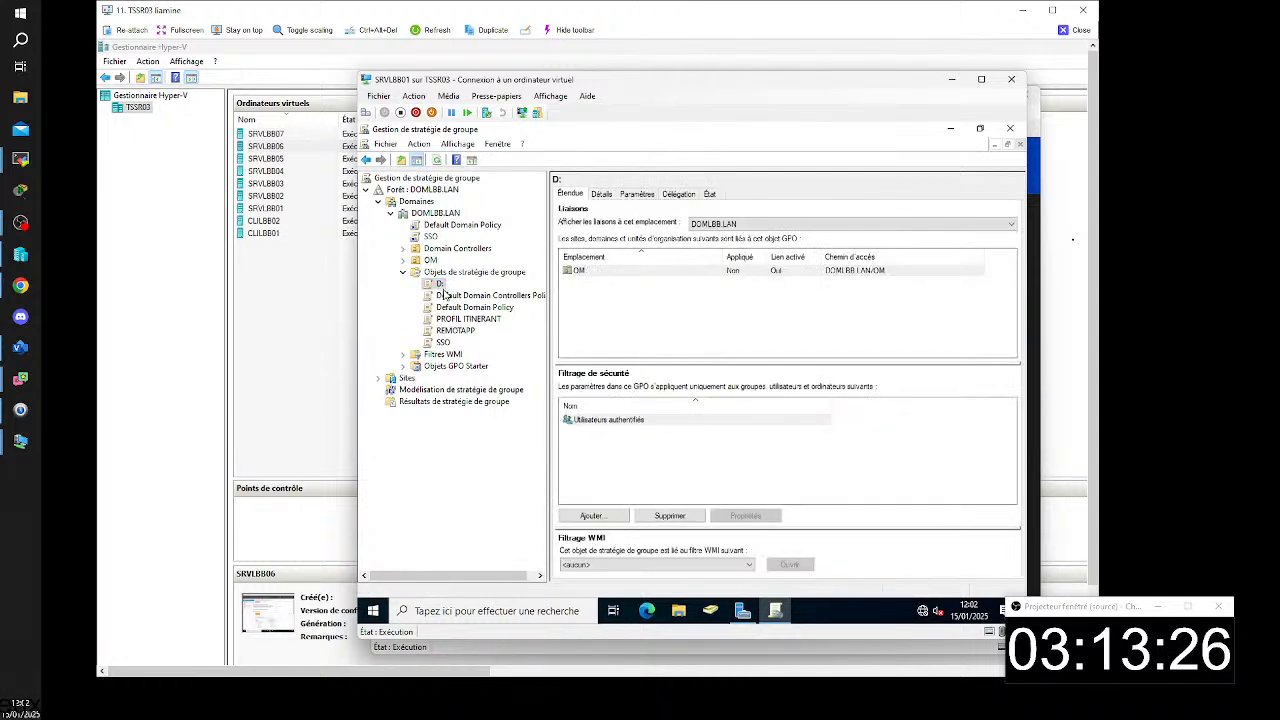
{"action": "left_click", "coordinate": [637, 194]}
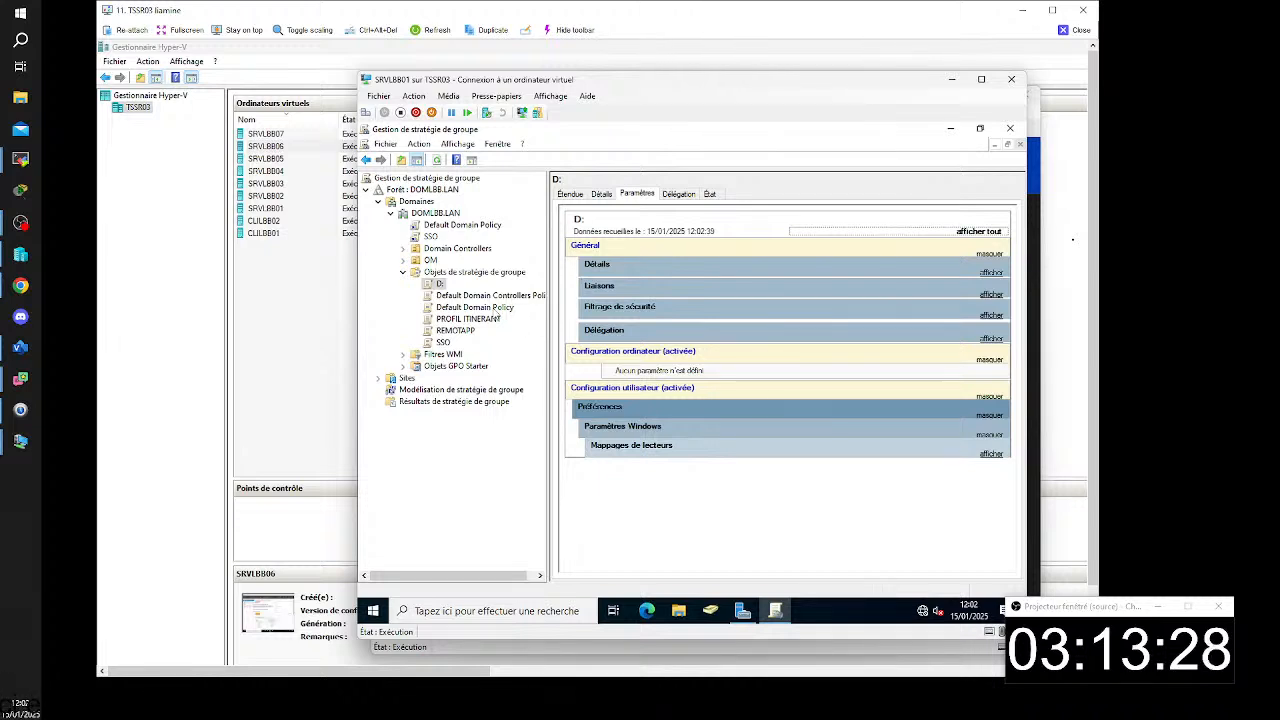
- Make the SYSVOL permissions match Active Directory for the Default Domain Controllers Policy and Default Domain Policy objects
{"action": "left_click", "coordinate": [490, 296]}
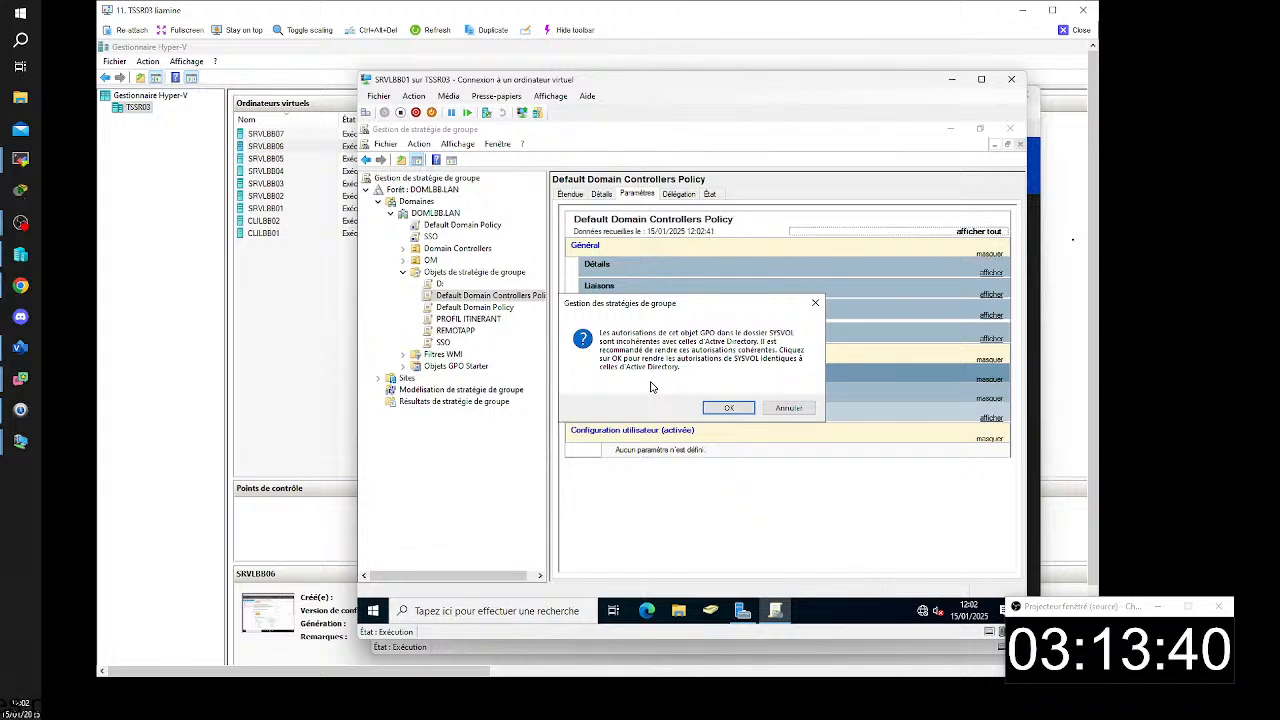
{"action": "left_click", "coordinate": [733, 407]}
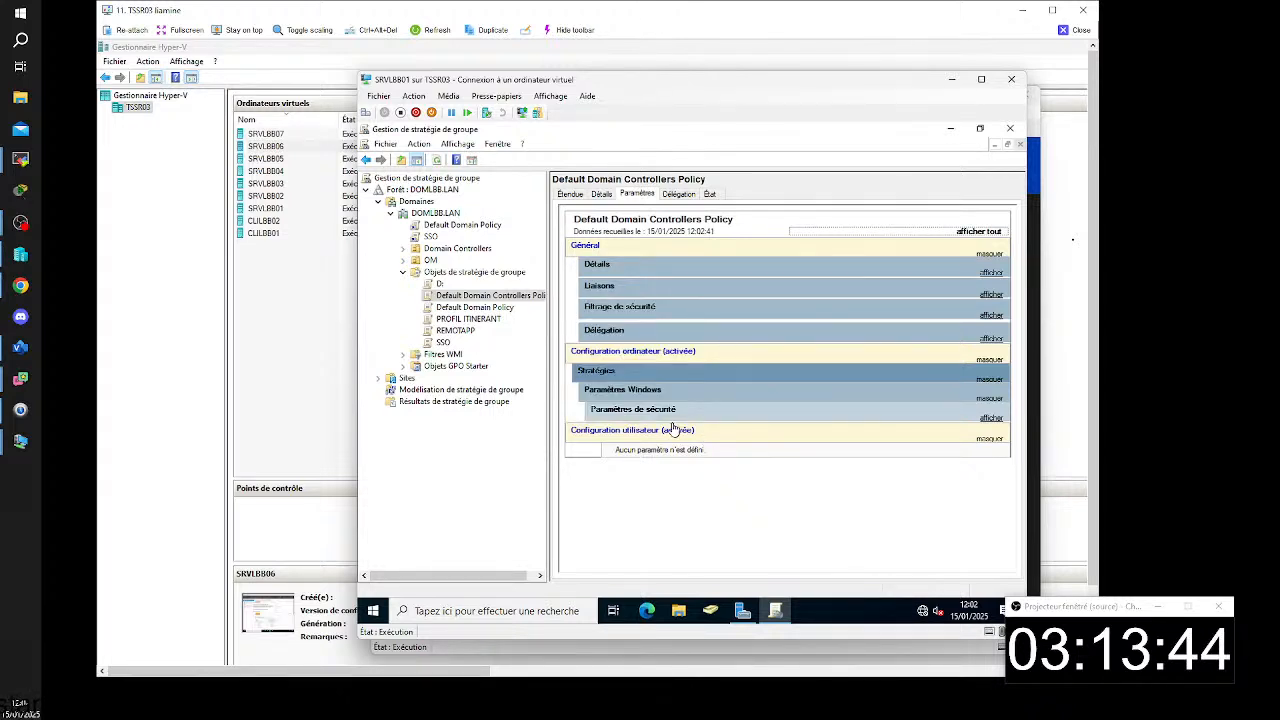
{"action": "right_click", "coordinate": [510, 300]}
{"action": "key", "text": "Escape"}
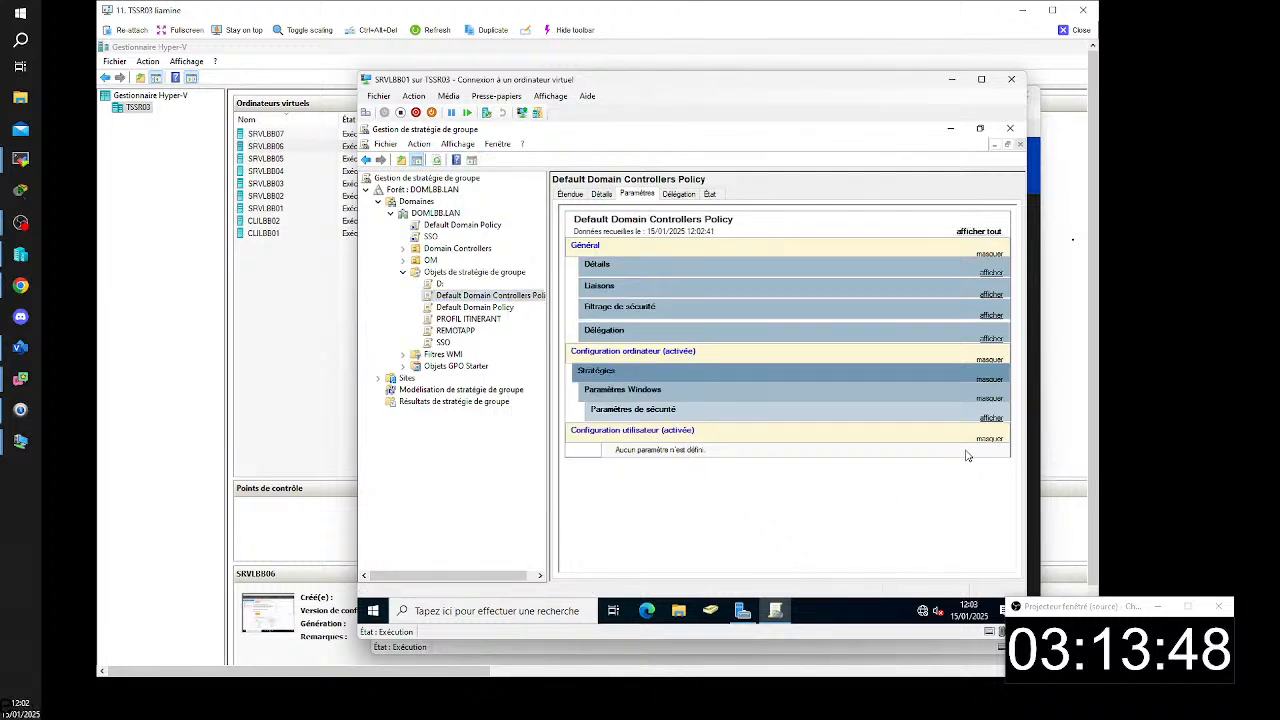
{"action": "left_click", "coordinate": [440, 308]}
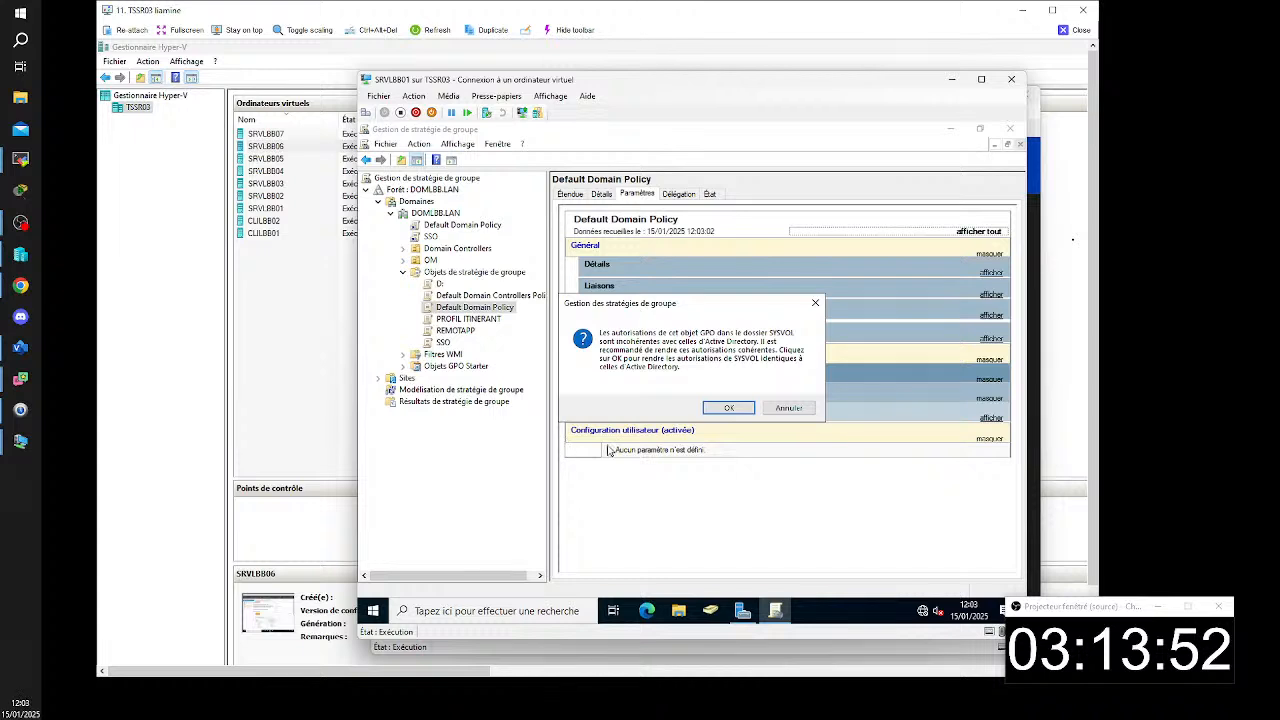
{"action": "left_click", "coordinate": [720, 409]}
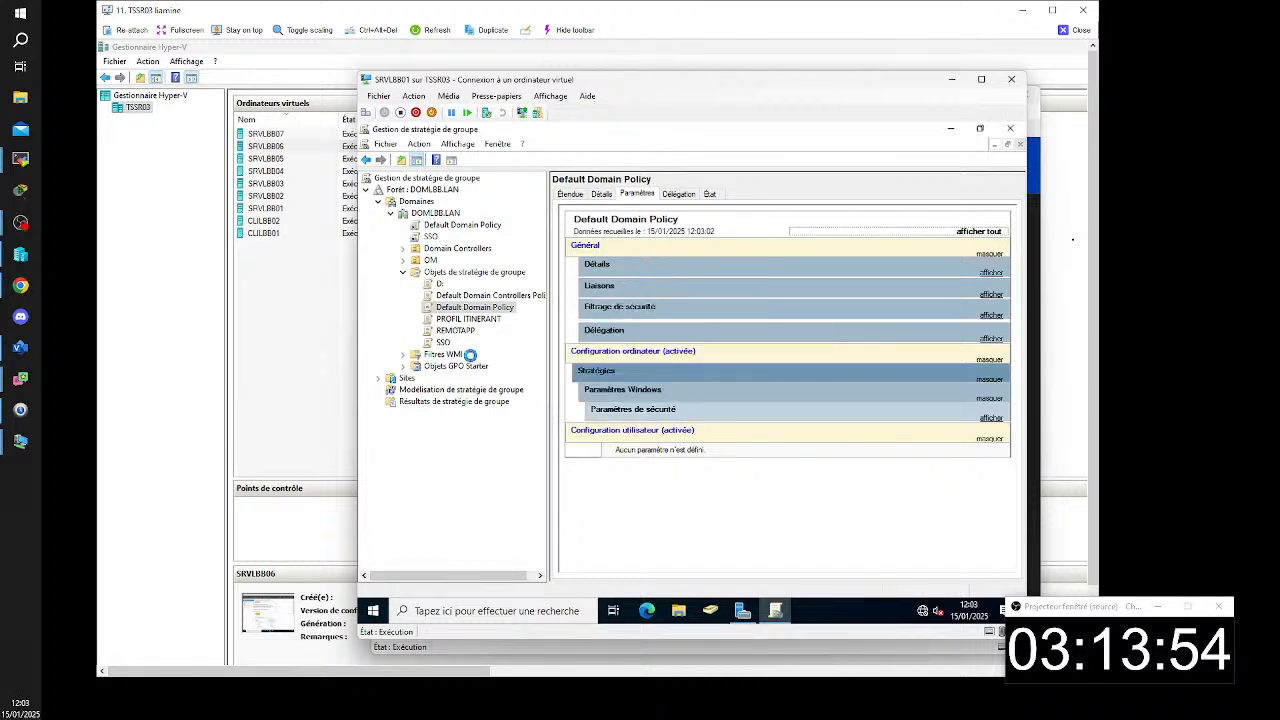
- Examine the administrative template settings for user profiles in the PROFIL ITINERANT policy
{"action": "left_click", "coordinate": [474, 320]}
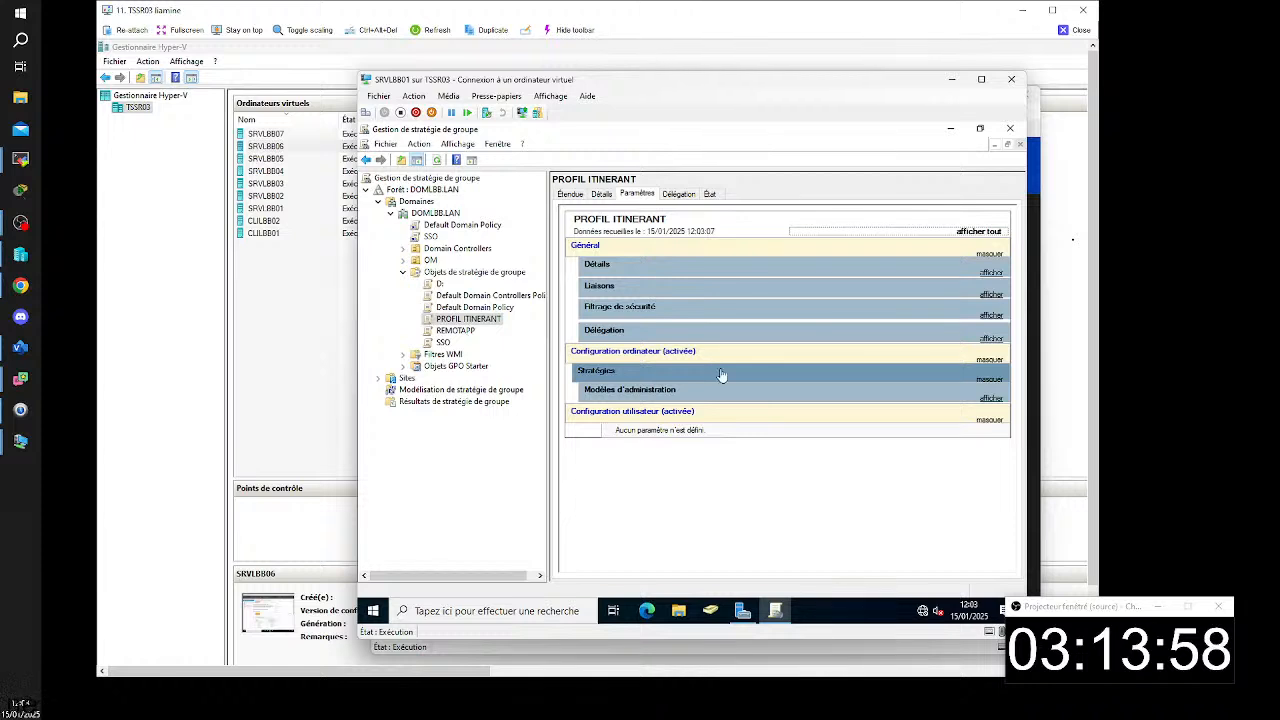
{"action": "left_click", "coordinate": [986, 417]}
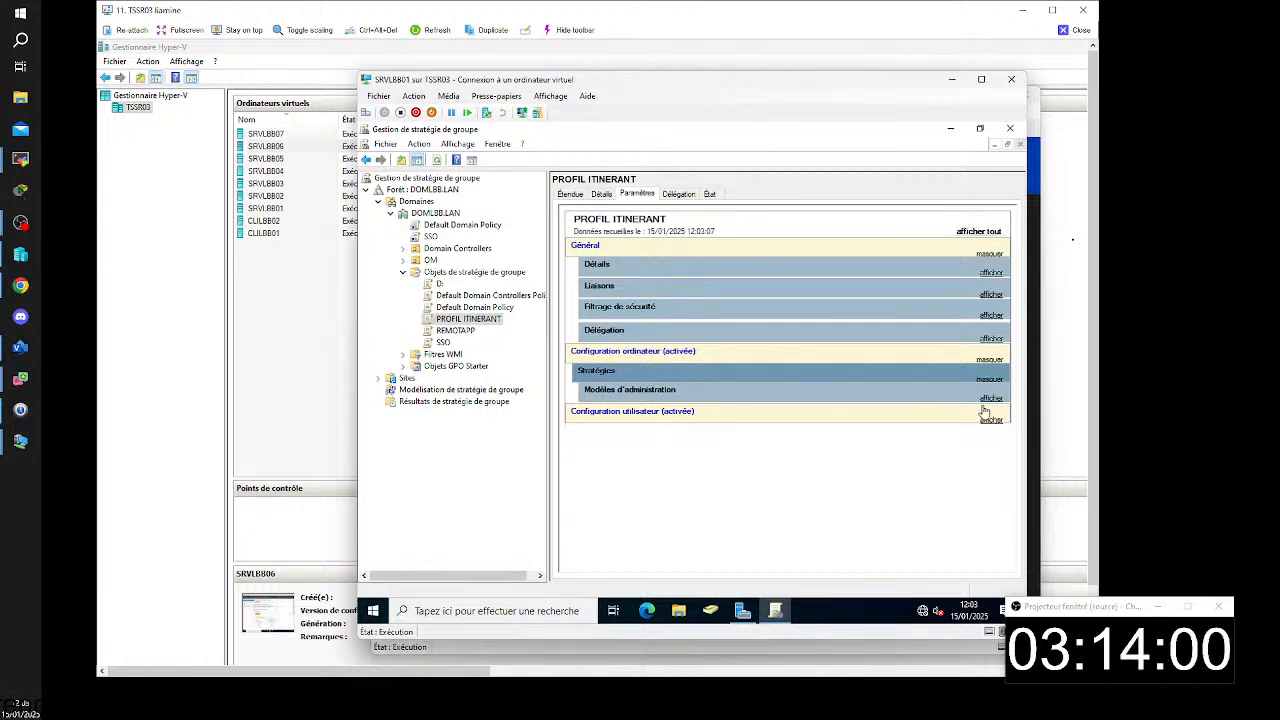
{"action": "left_click", "coordinate": [988, 399]}
{"action": "left_click", "coordinate": [989, 432]}
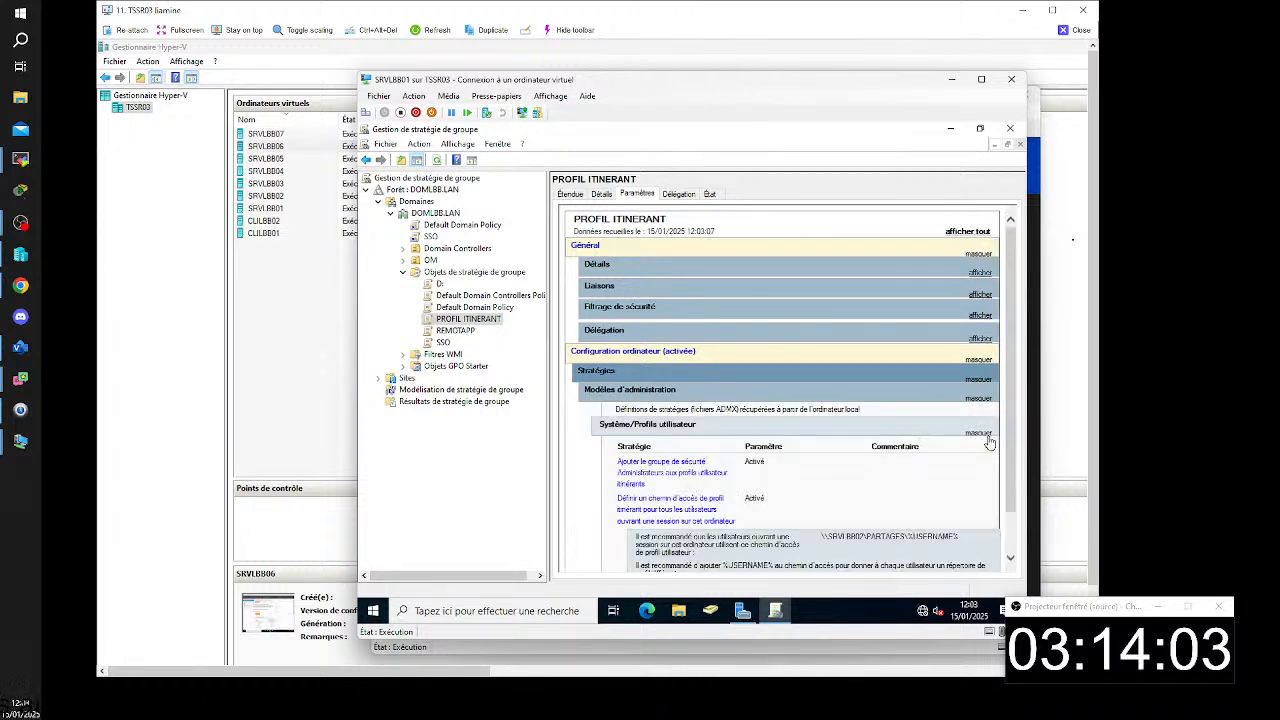
{"action": "scroll", "coordinate": [976, 462], "scroll_direction": "down", "scroll_amount": 1}
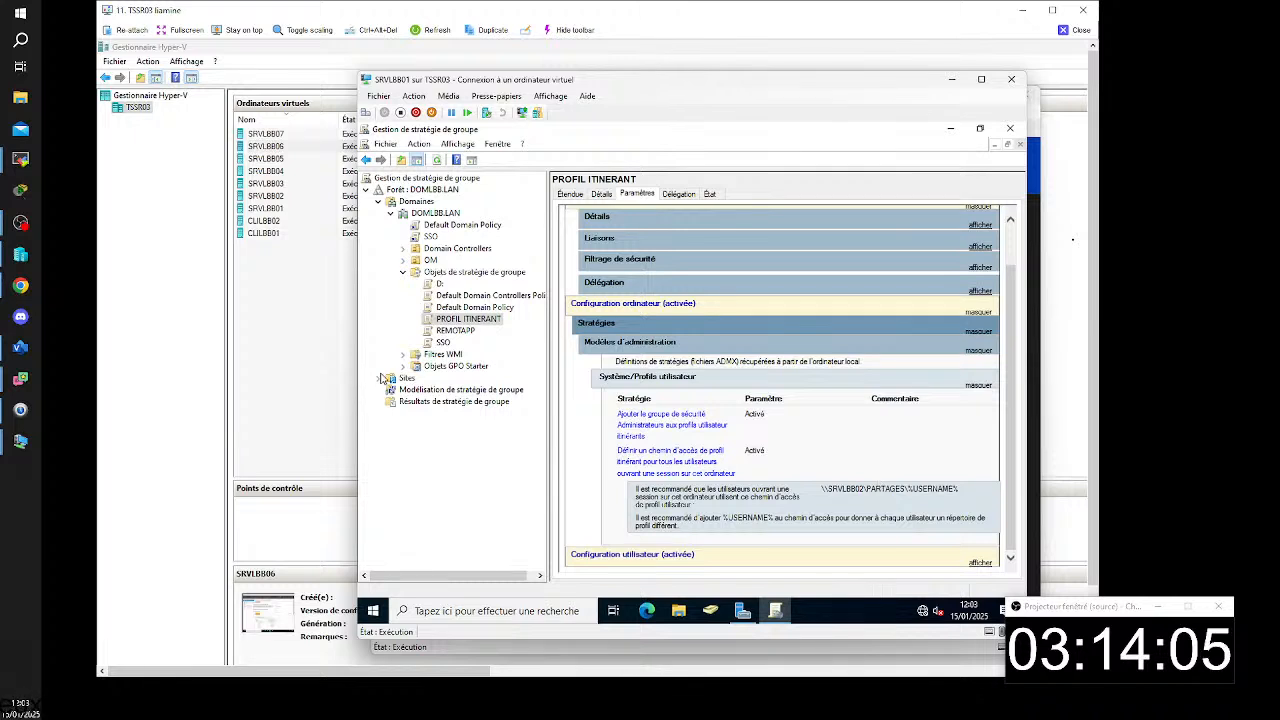
- Examine the computer-side Système/Délégation d'informations d'identification settings in the REMOTAPP policy's report
{"action": "left_click", "coordinate": [452, 331]}
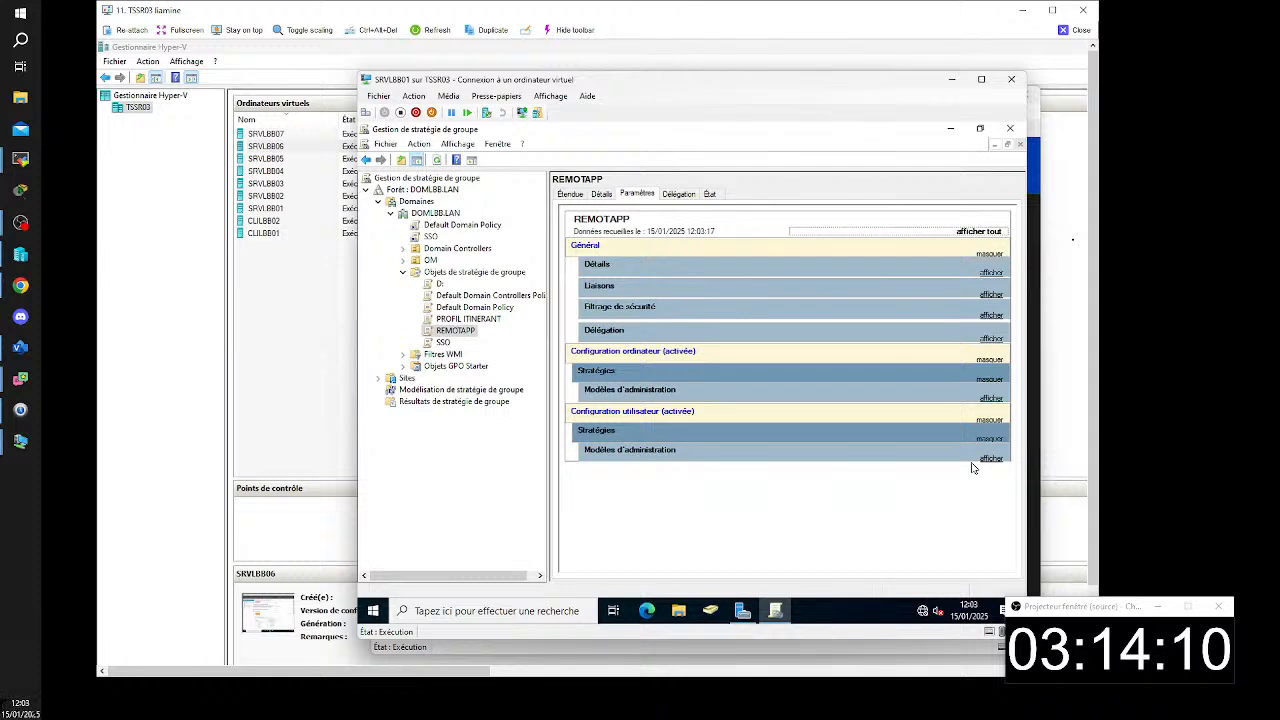
{"action": "left_click", "coordinate": [991, 398]}
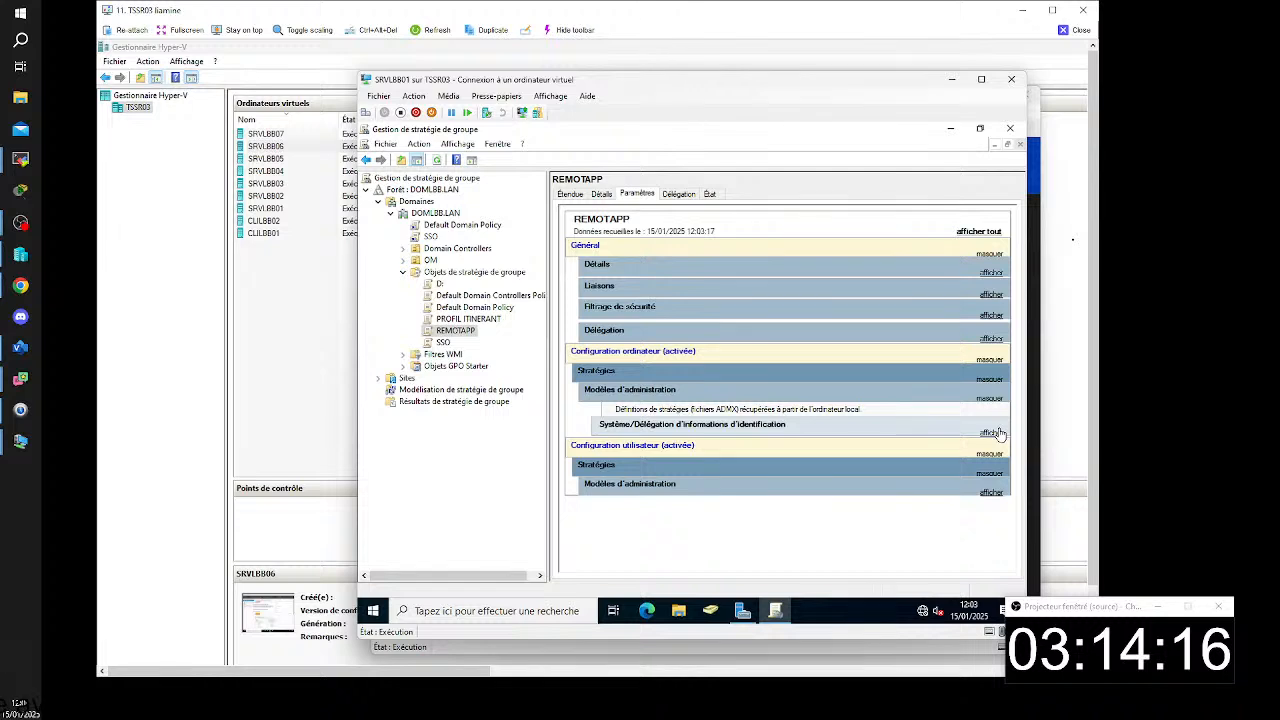
{"action": "left_click", "coordinate": [991, 432]}
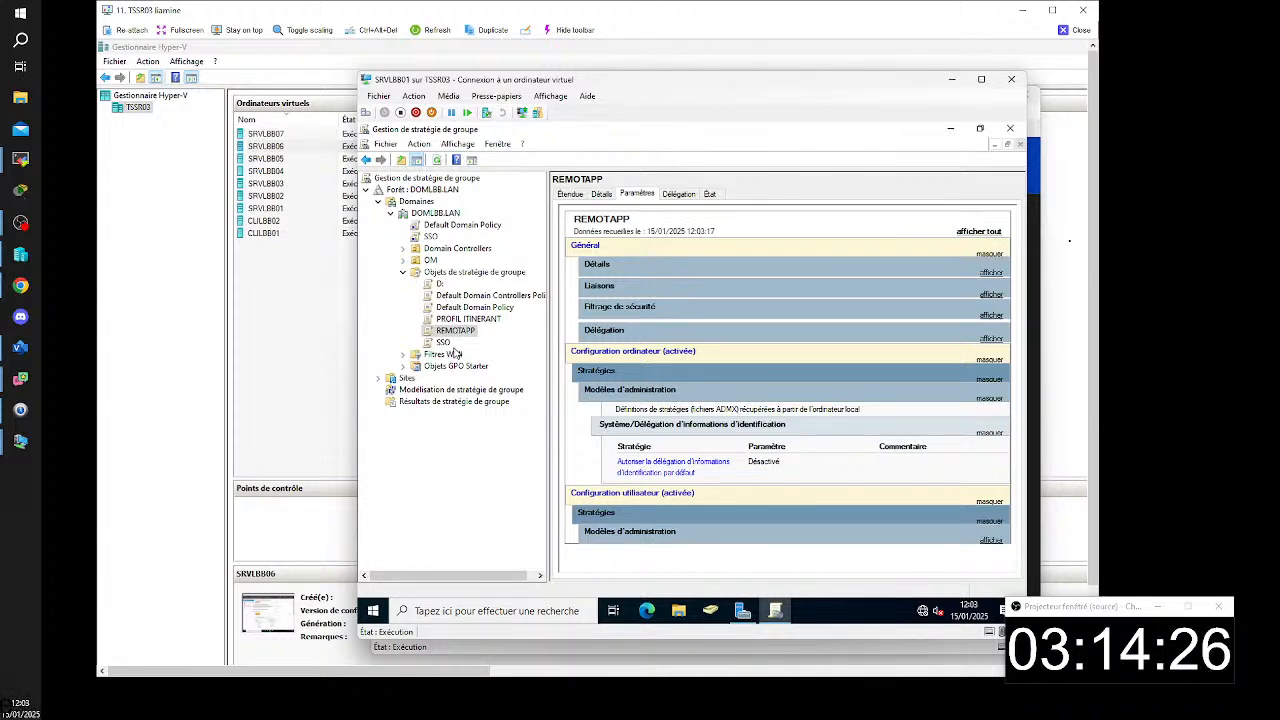
{"action": "left_click", "coordinate": [456, 333]}
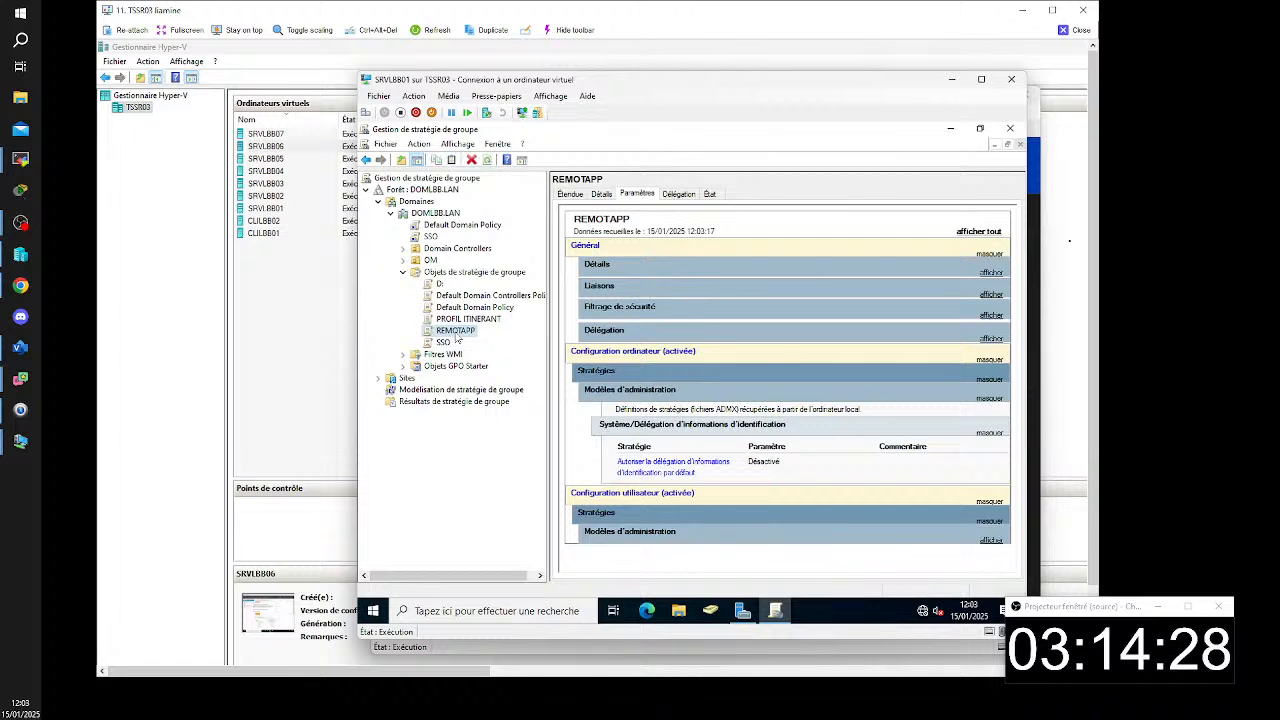
{"action": "left_click", "coordinate": [471, 331]}
{"action": "left_click", "coordinate": [486, 333]}
{"action": "left_click", "coordinate": [497, 335]}
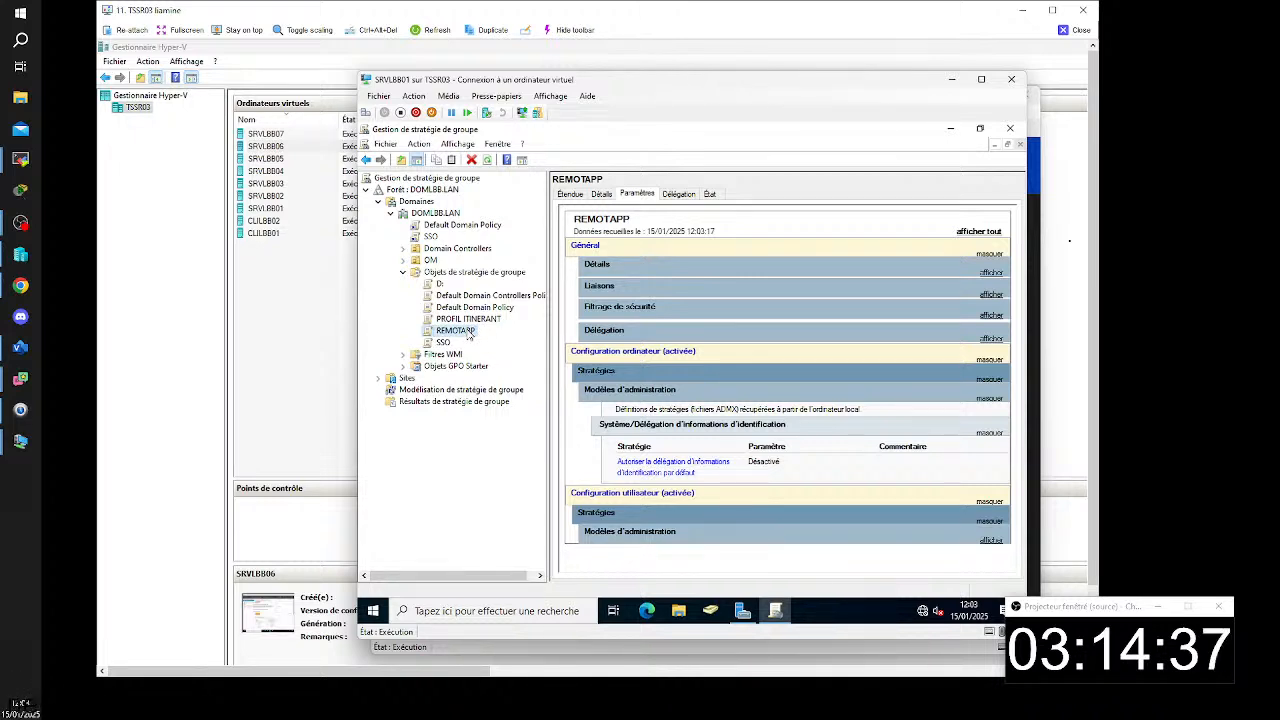
- Edit the REMOTAPP policy and open the computer policy folder Modèles d'administration > Système > Délégation d'informations d'identification
{"action": "right_click", "coordinate": [468, 332]}
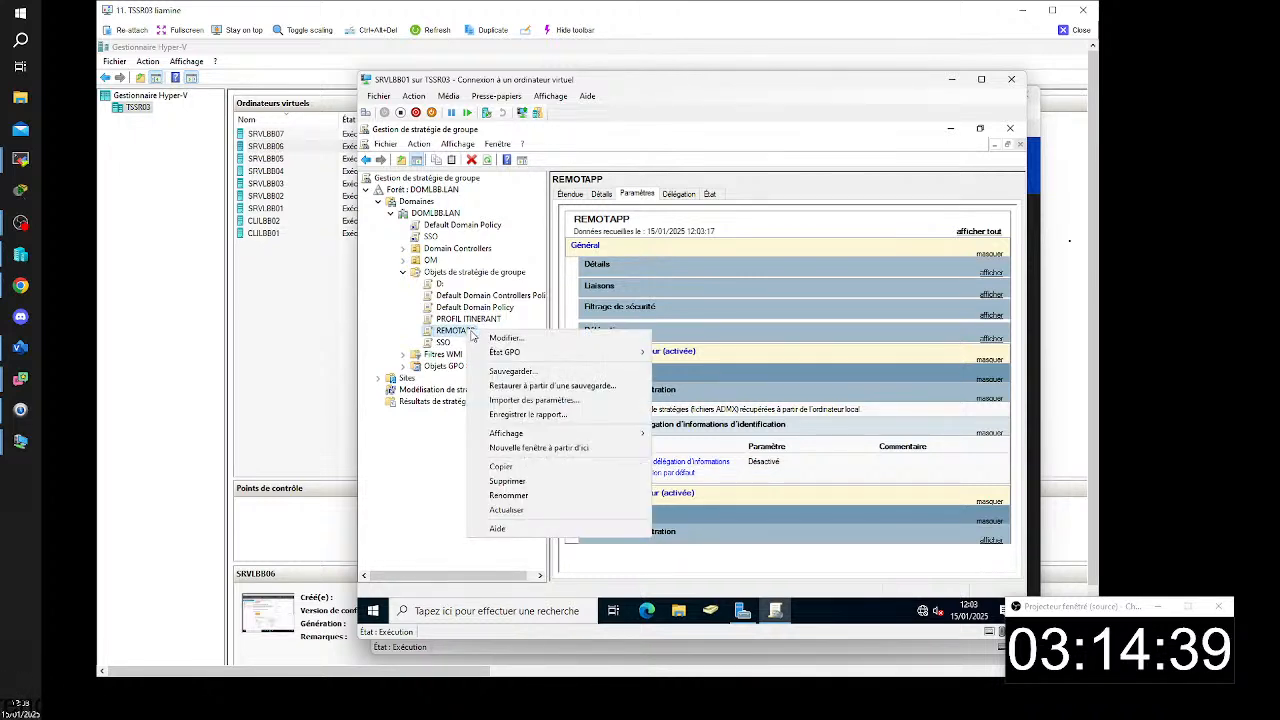
{"action": "left_click", "coordinate": [489, 339]}
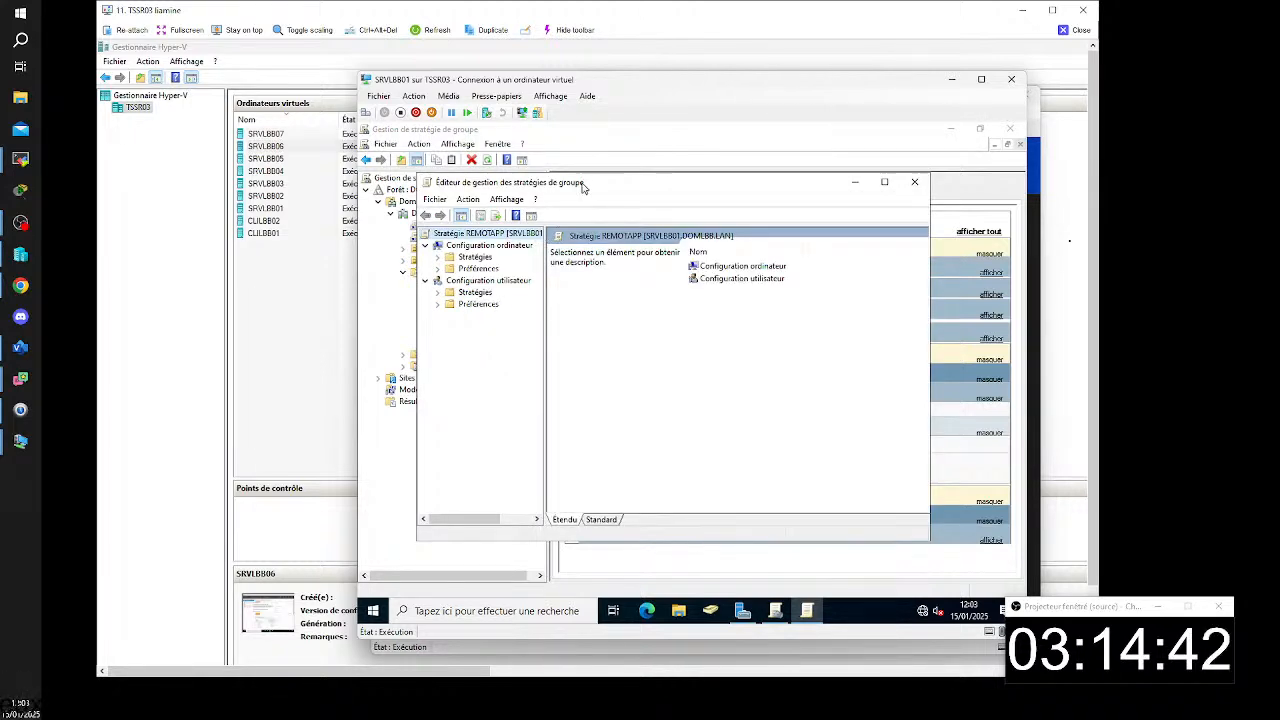
{"action": "left_click_drag", "start_coordinate": [583, 188], "coordinate": [584, 160]}
{"action": "double_click", "coordinate": [465, 231]}
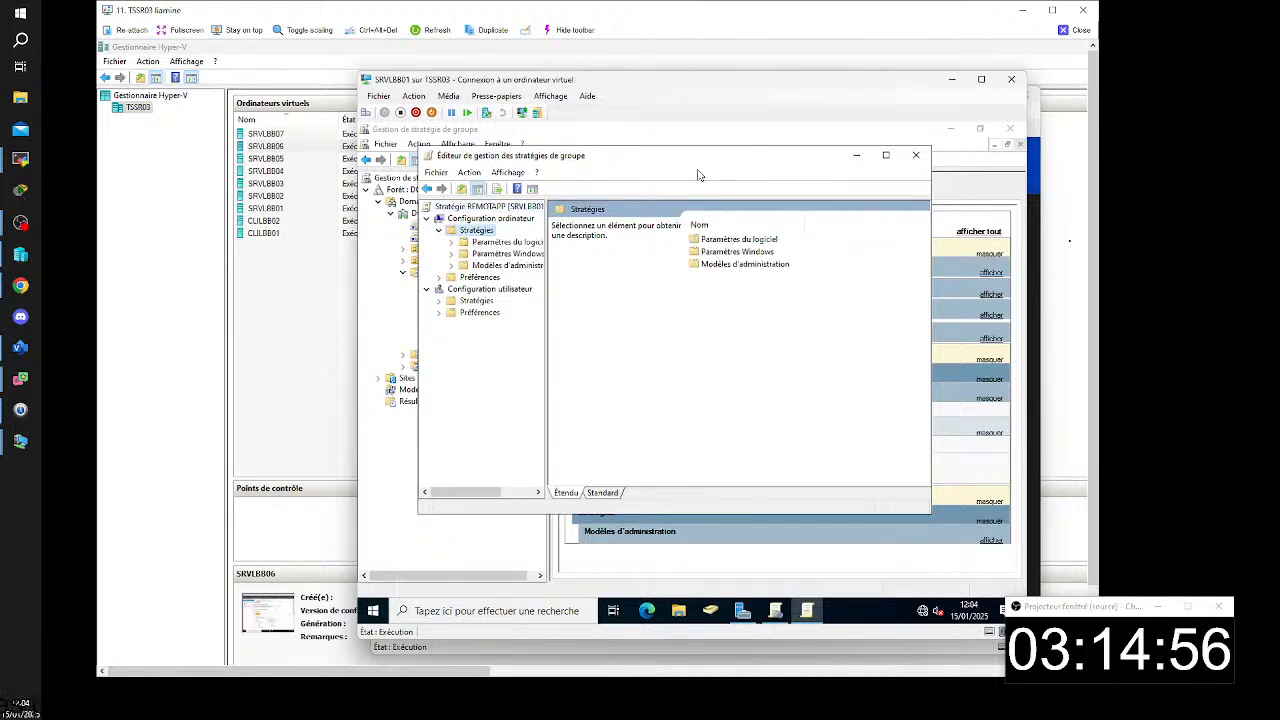
{"action": "double_click", "coordinate": [478, 265]}
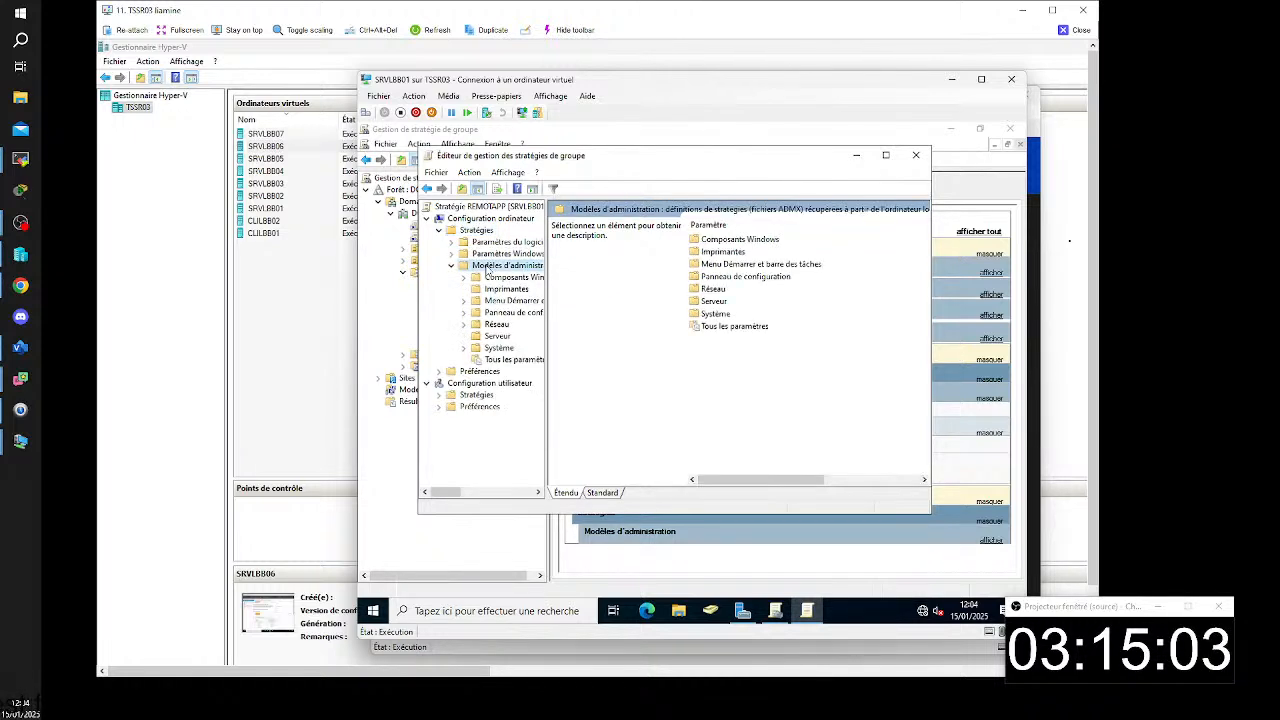
{"action": "double_click", "coordinate": [720, 316]}
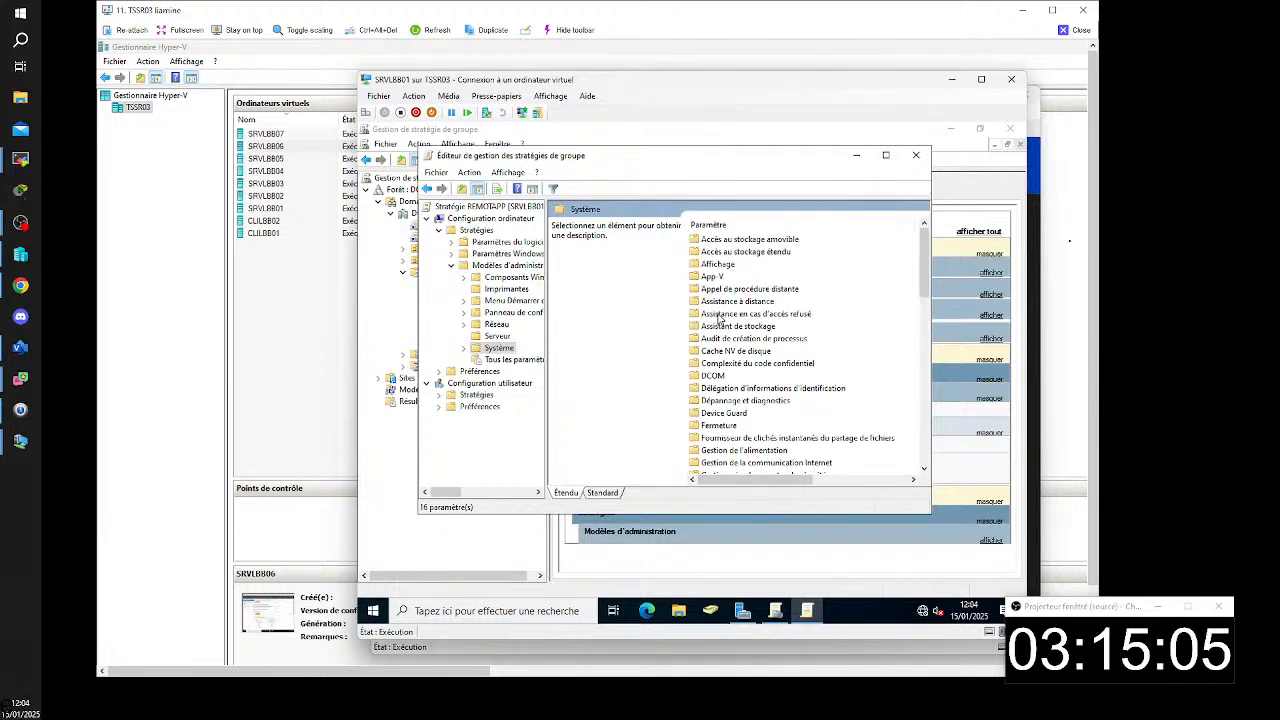
{"action": "double_click", "coordinate": [748, 388]}
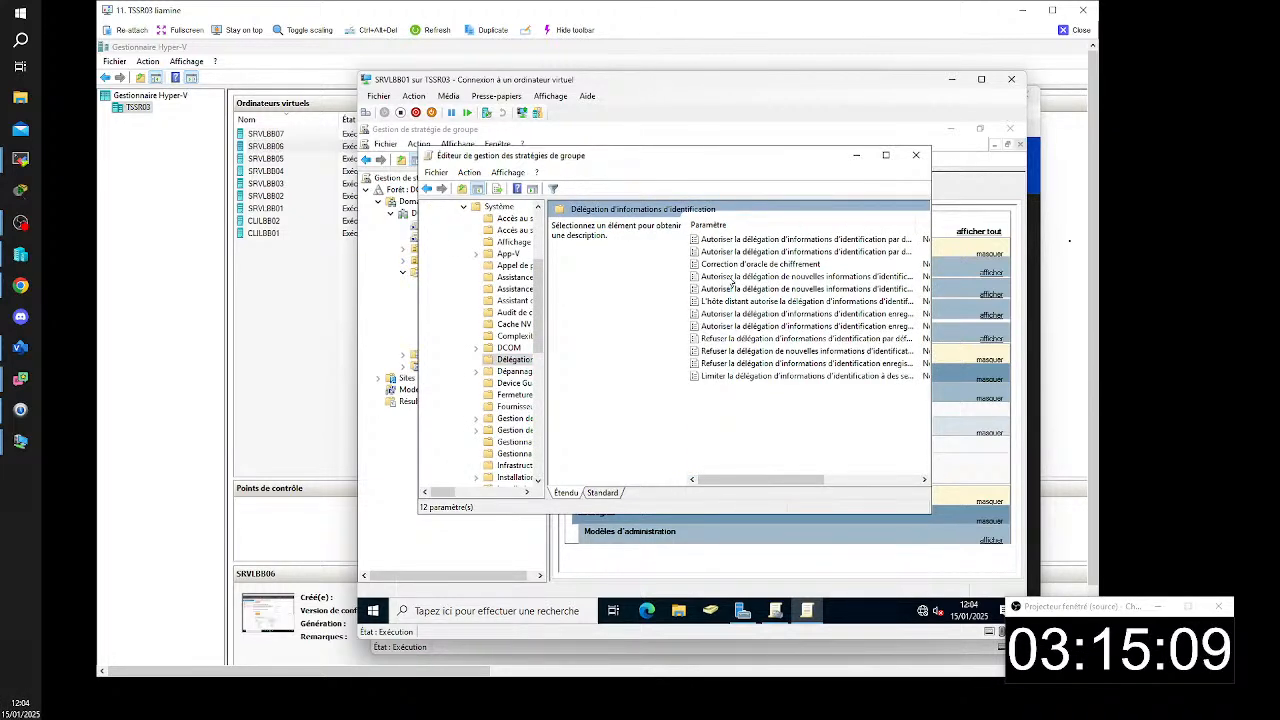
- Set "Autoriser la délégation d'informations d'identification par défaut" to Non configuré, apply it and close the policy editor
{"action": "left_click", "coordinate": [724, 254]}
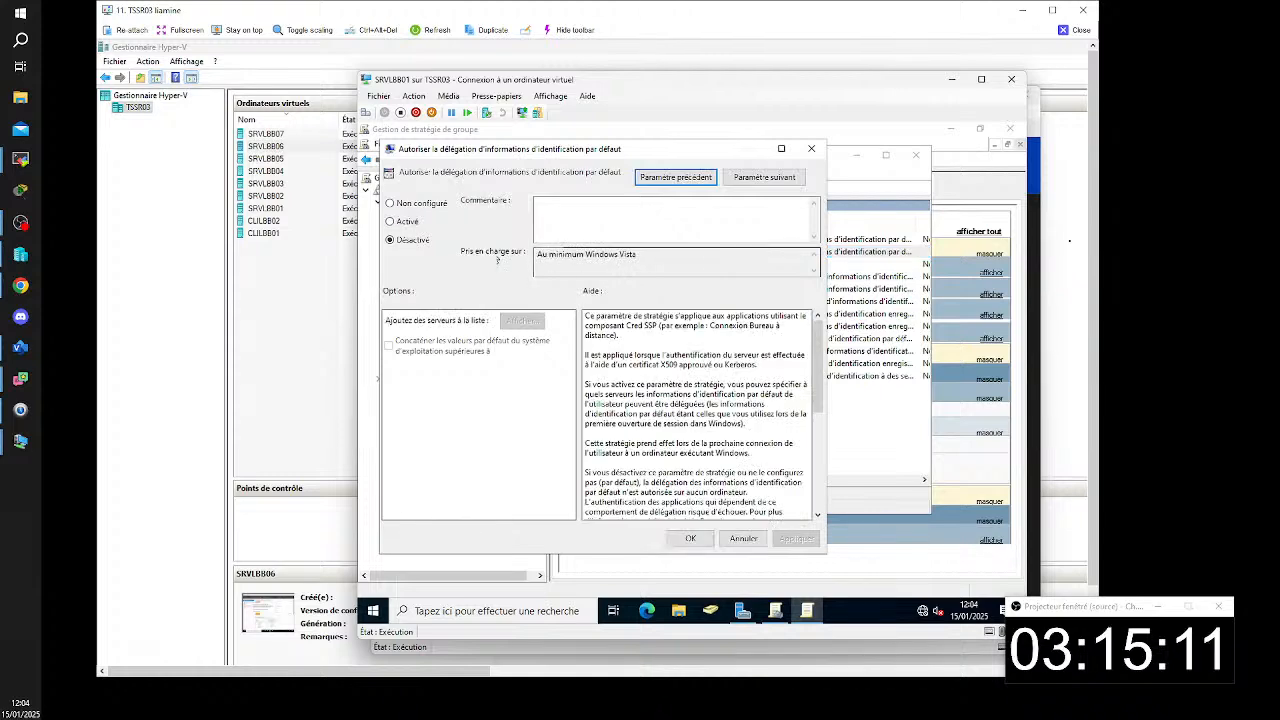
{"action": "left_click", "coordinate": [422, 205]}
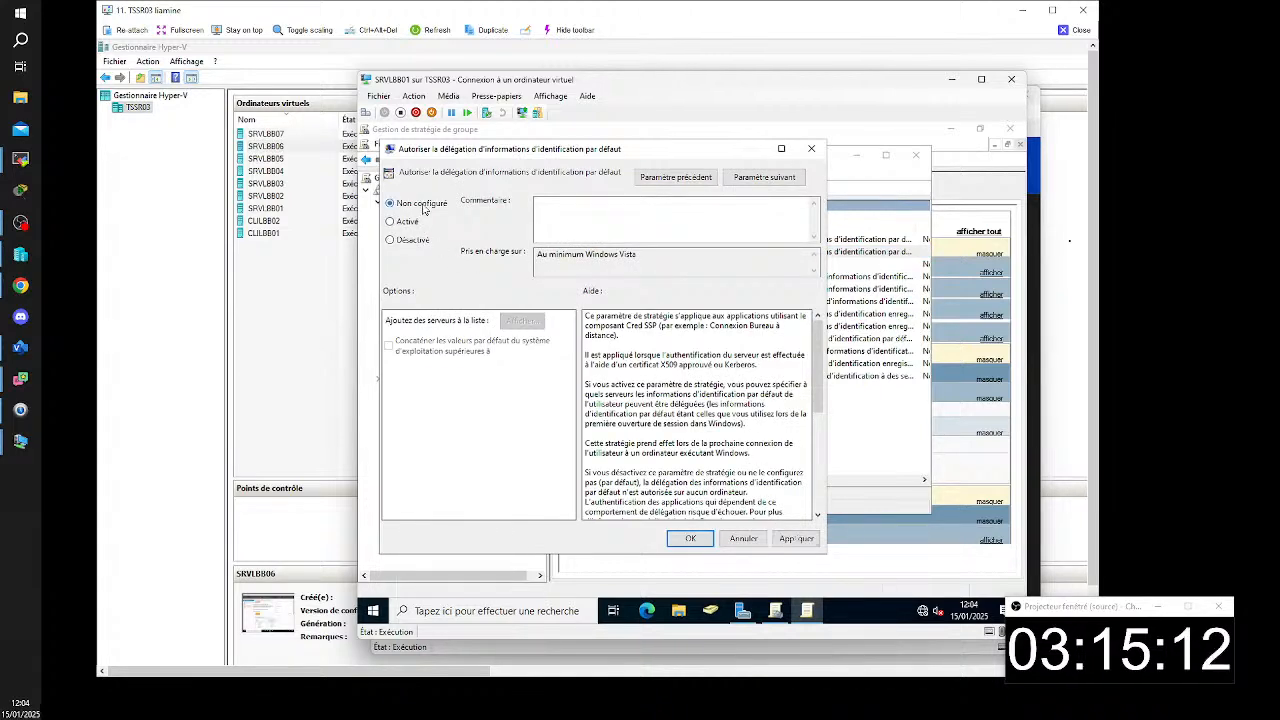
{"action": "left_click", "coordinate": [791, 540]}
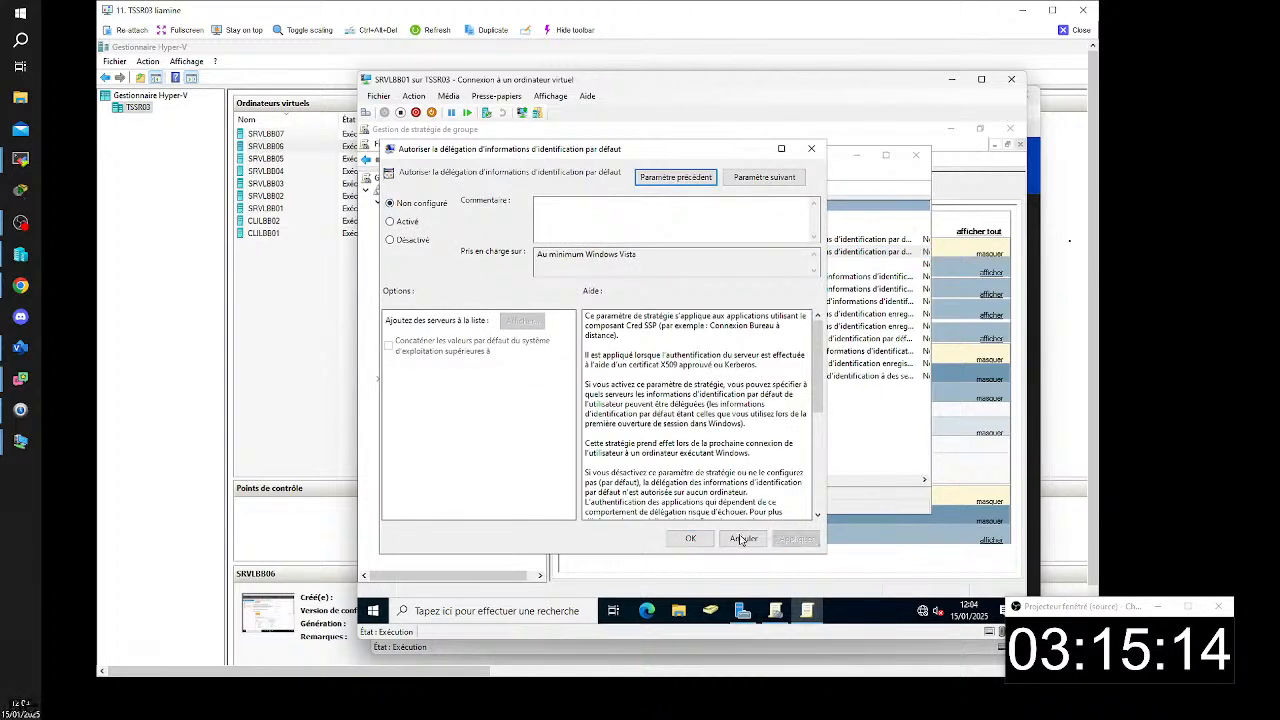
{"action": "left_click", "coordinate": [690, 538]}
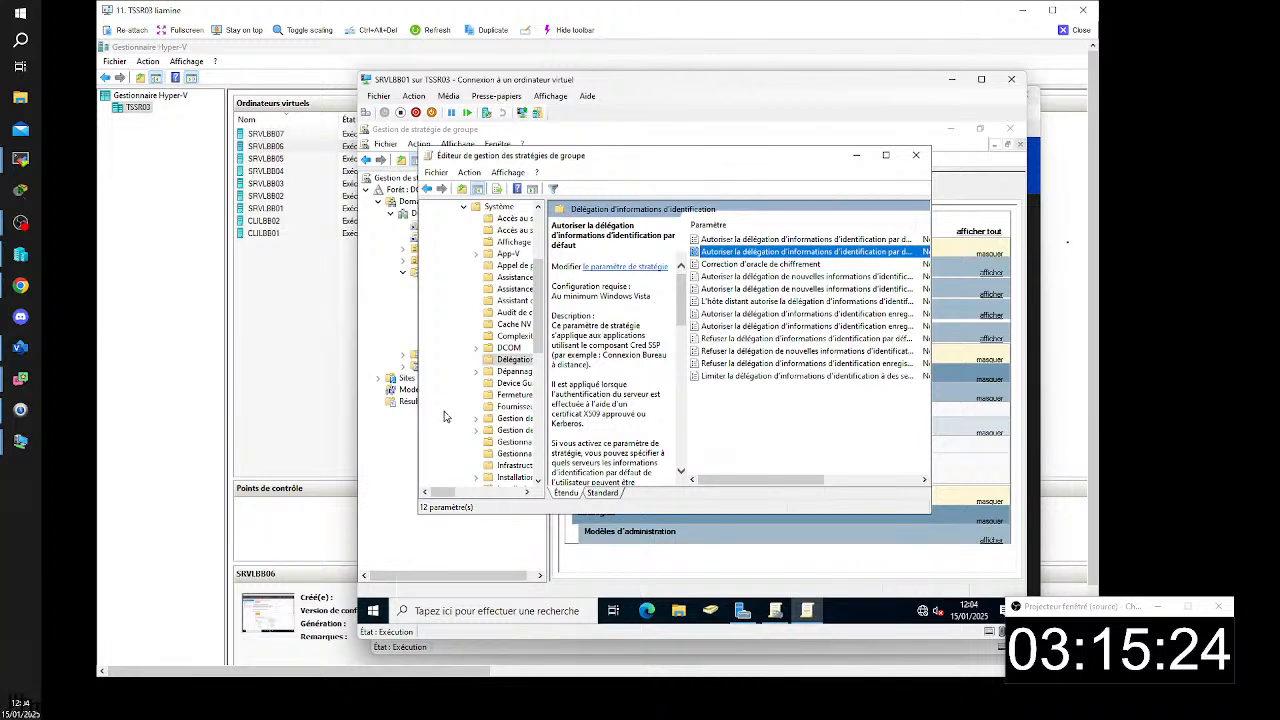
{"action": "left_click", "coordinate": [916, 156]}
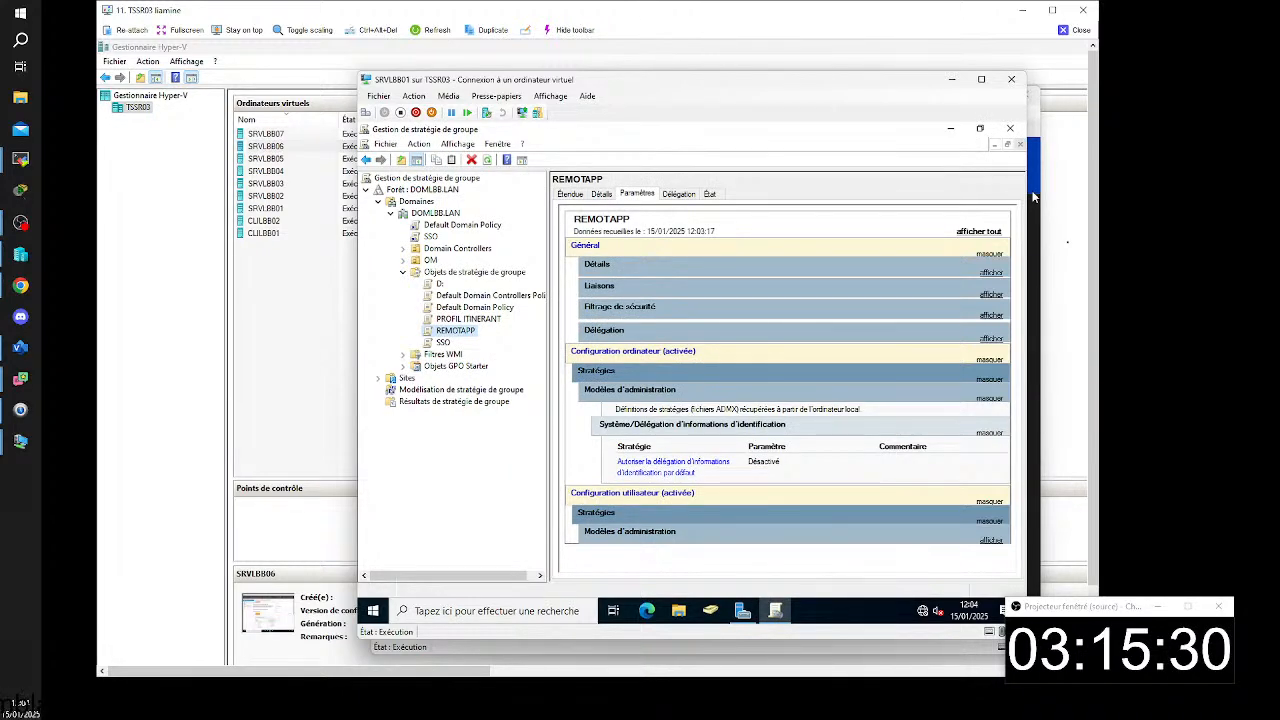
- Switch to the CLILBB01 virtual machine and run cmd as administrator, entering the administrateur account name and its password
{"action": "left_click", "coordinate": [1033, 197]}
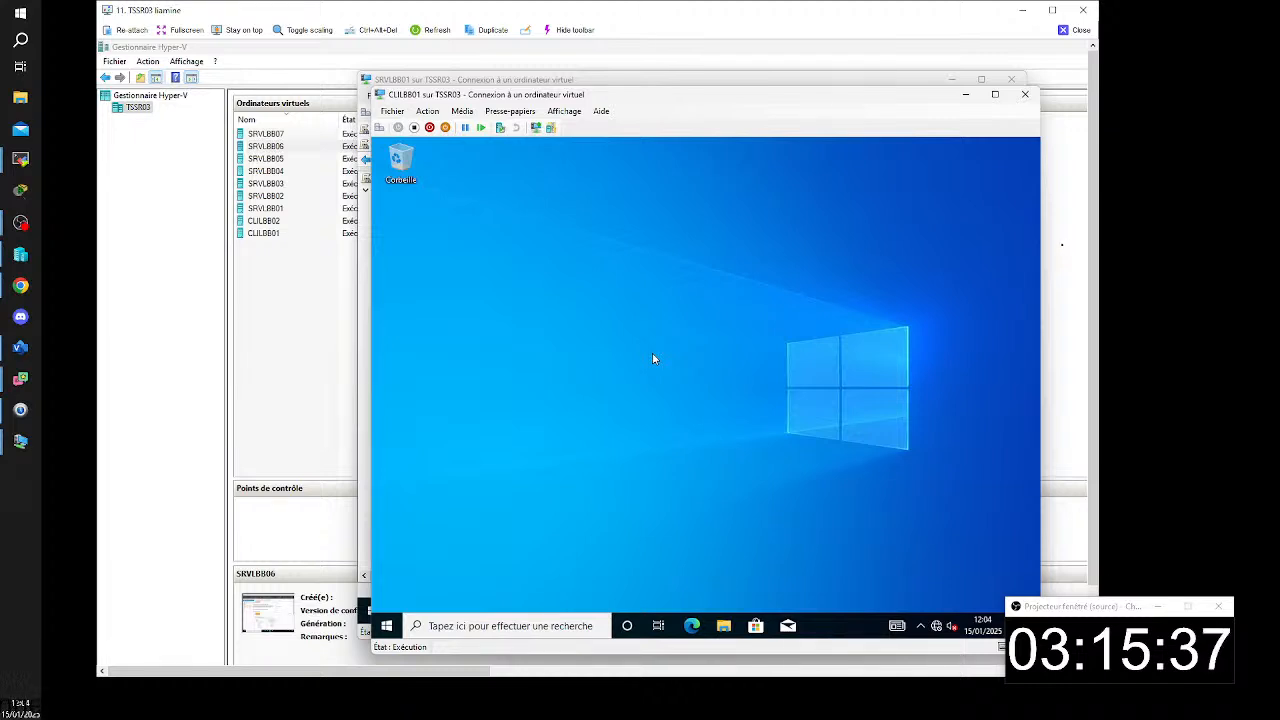
{"action": "key", "text": "super+r"}
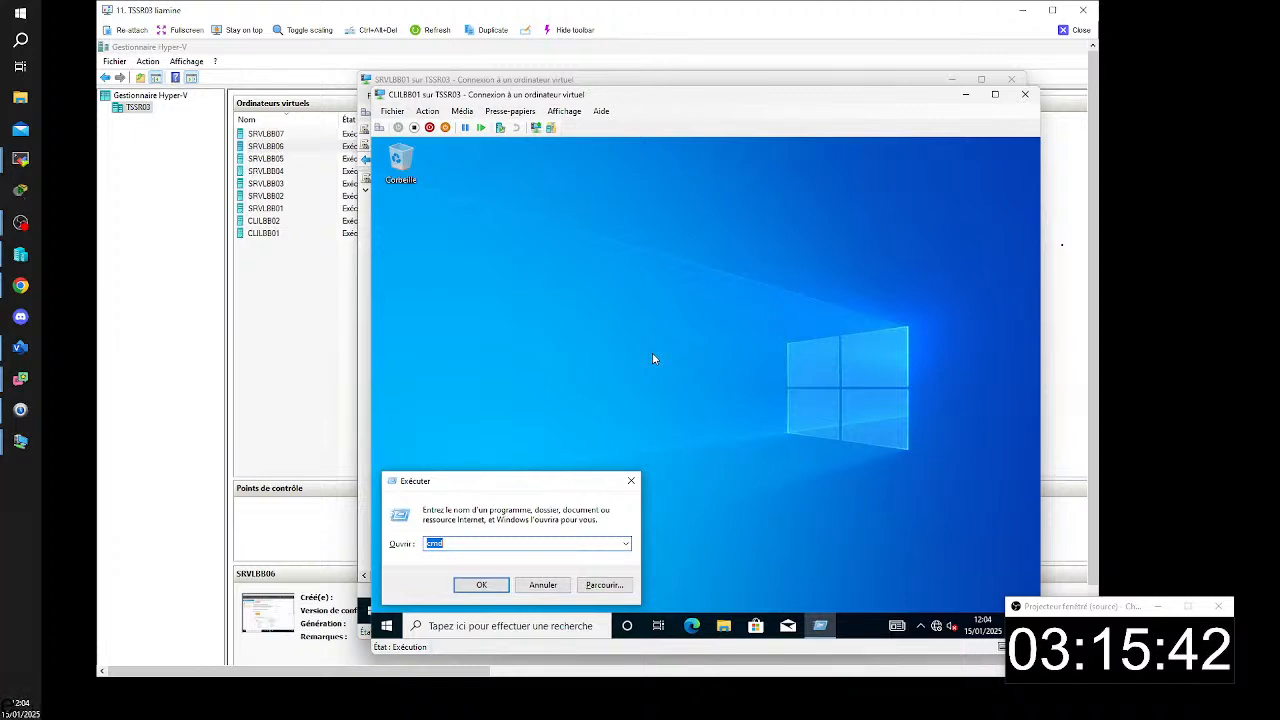
{"action": "key", "text": "ctrl+shift+Return"}
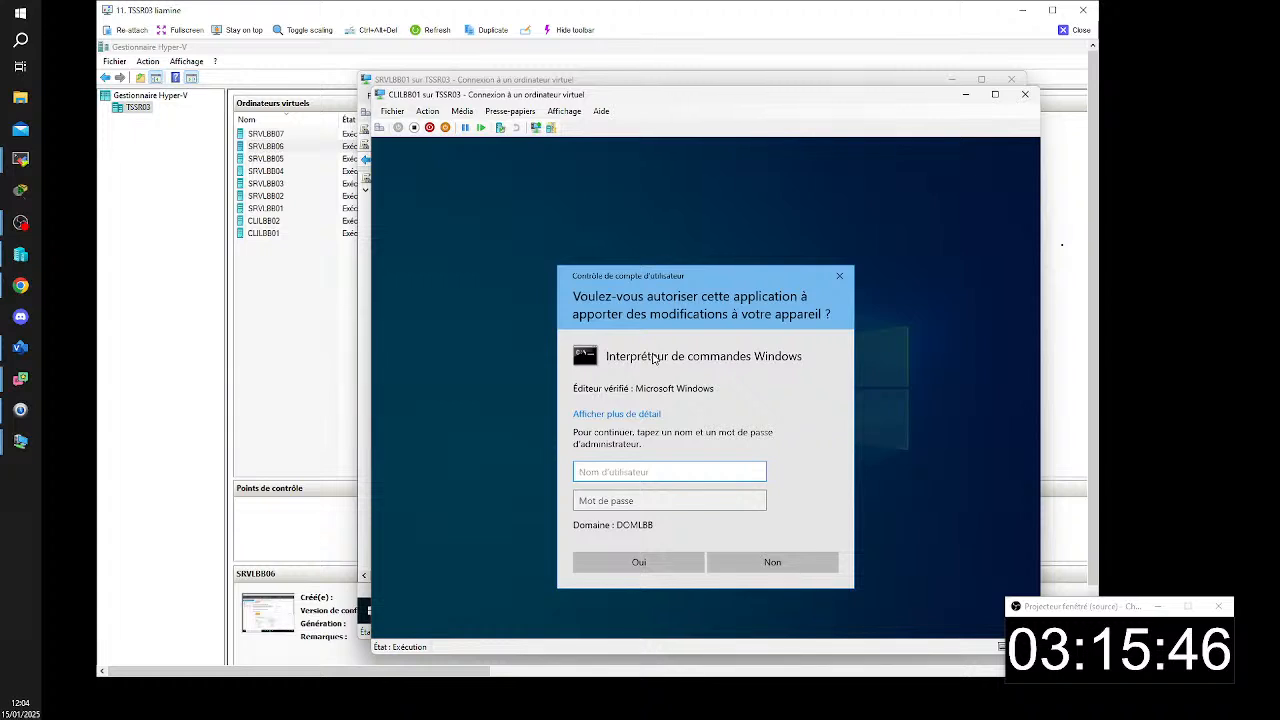
{"action": "type", "text": "adm"}
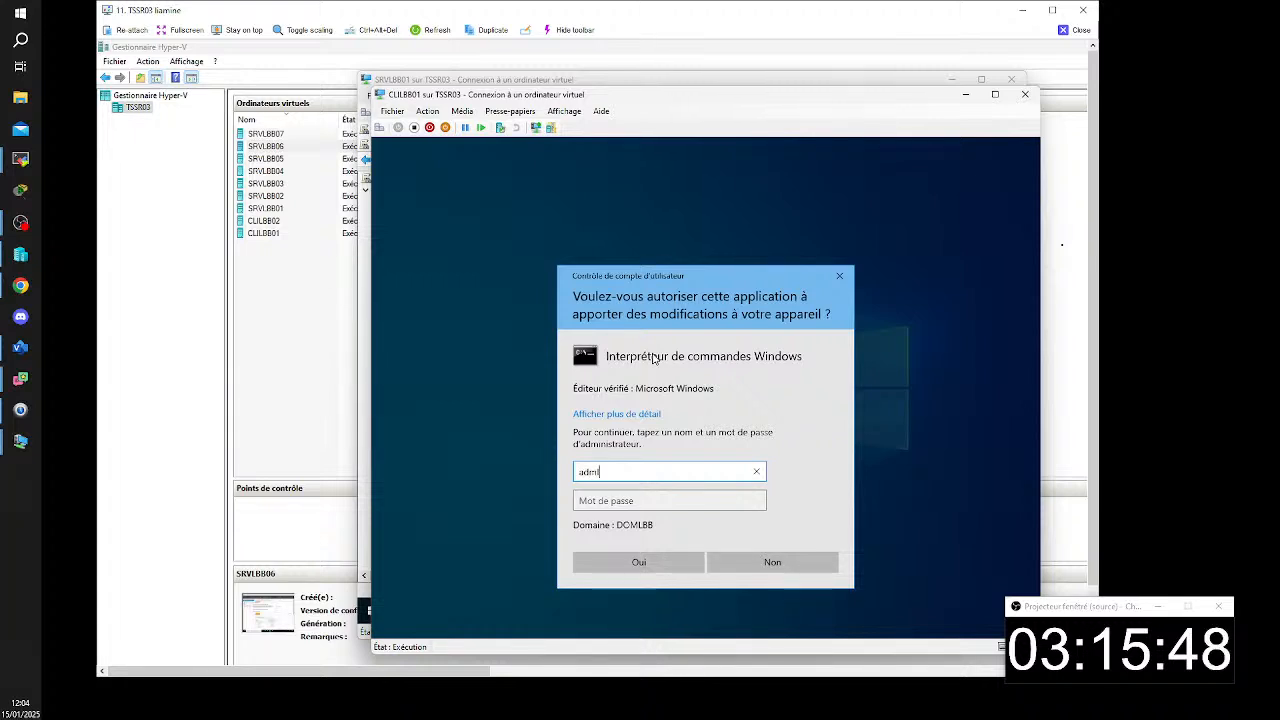
{"action": "type", "text": "inis"}
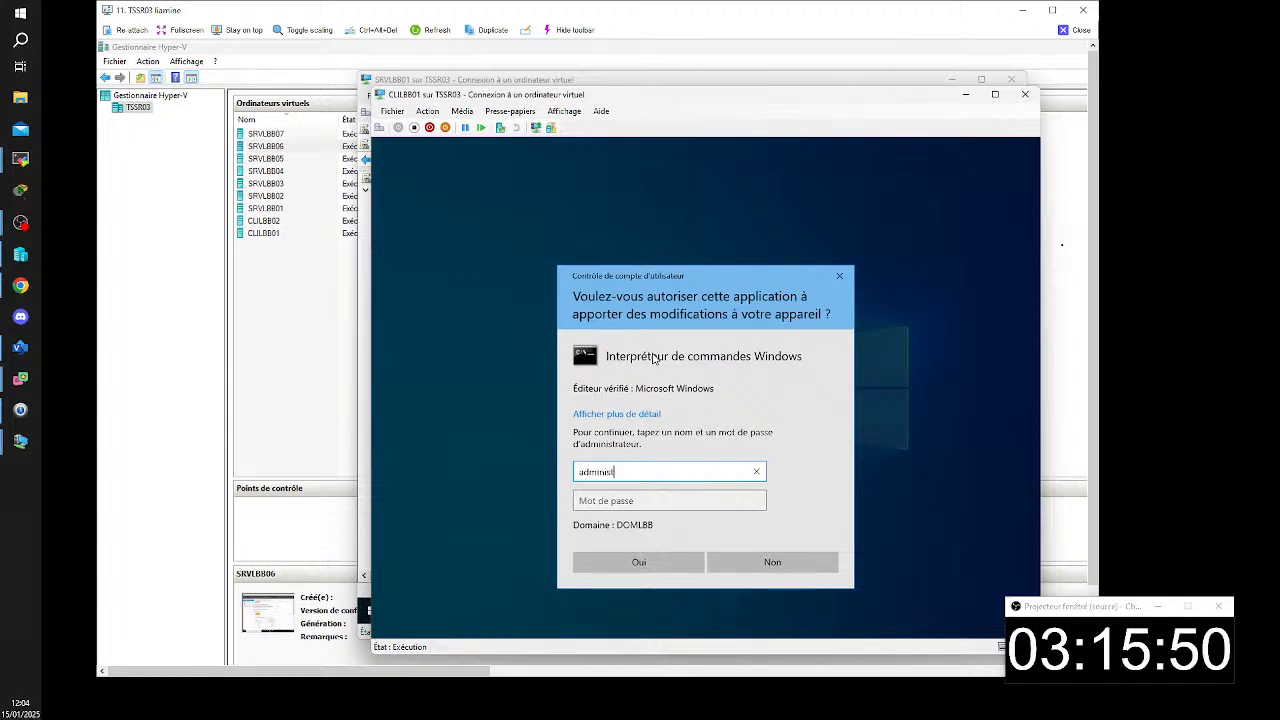
{"action": "type", "text": "trateur"}
{"action": "key", "text": "Tab"}
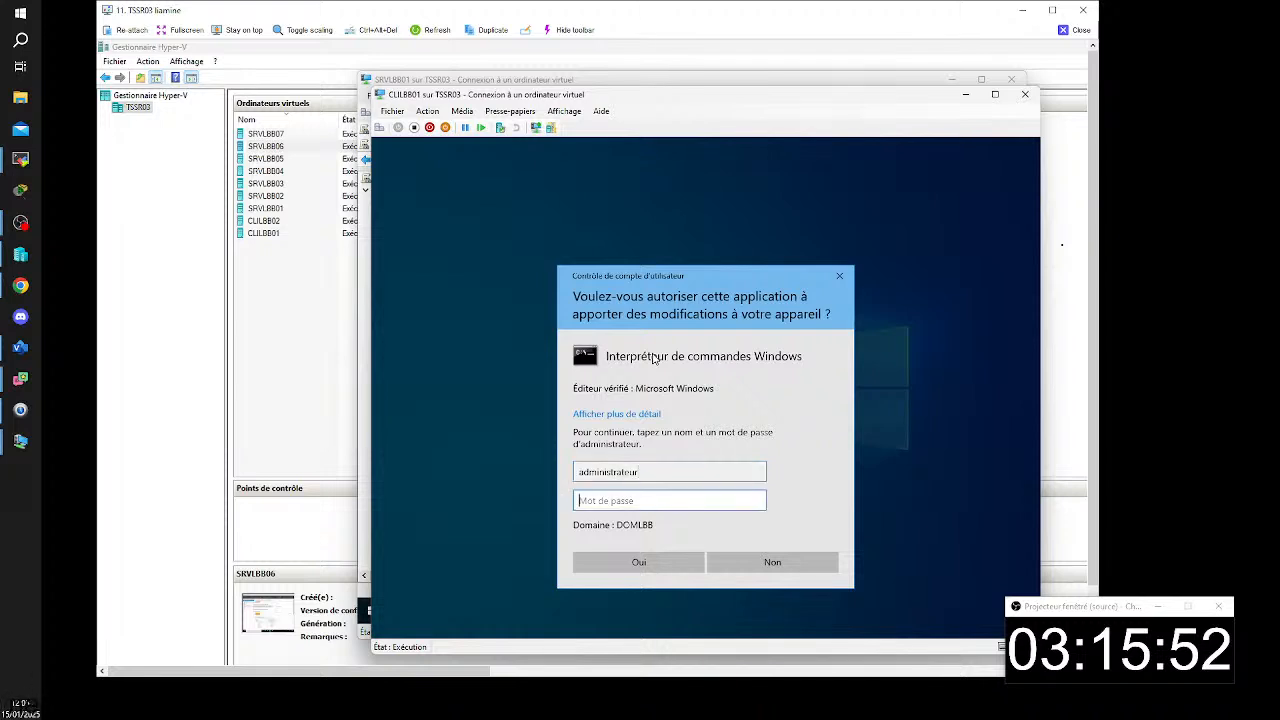
{"action": "type", "text": "P@ssw"}
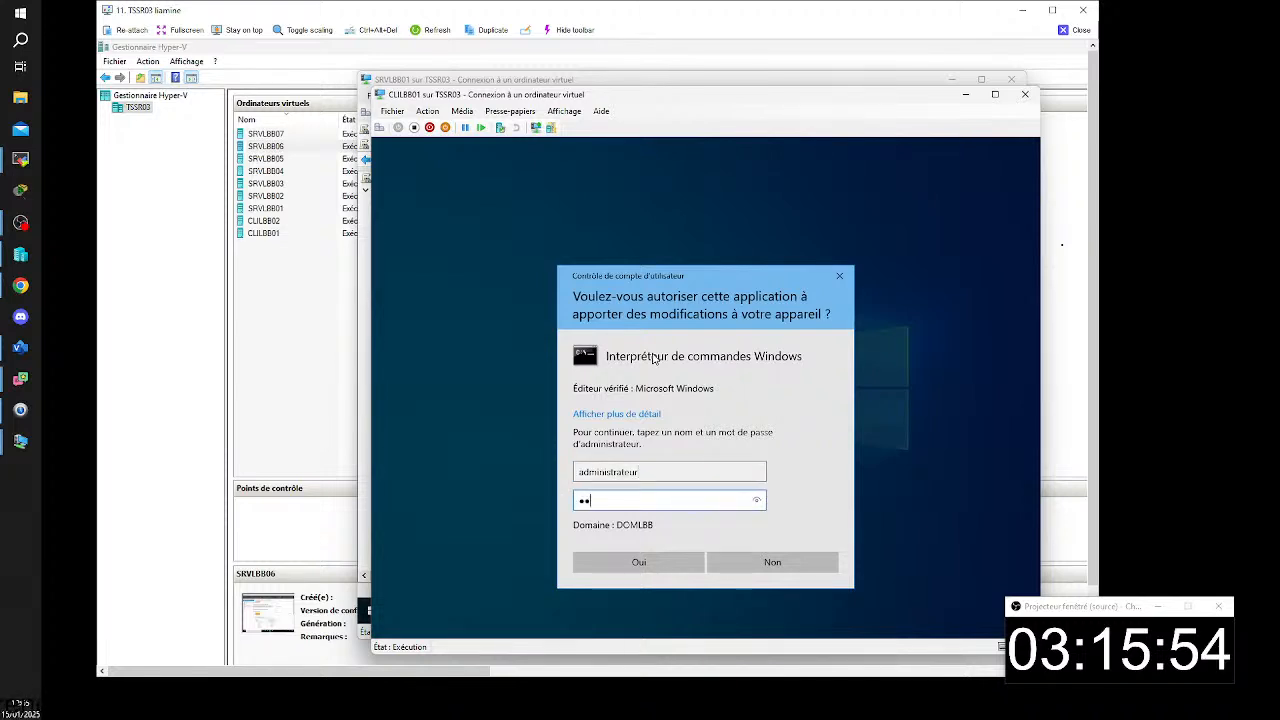
{"action": "type", "text": "0rd"}
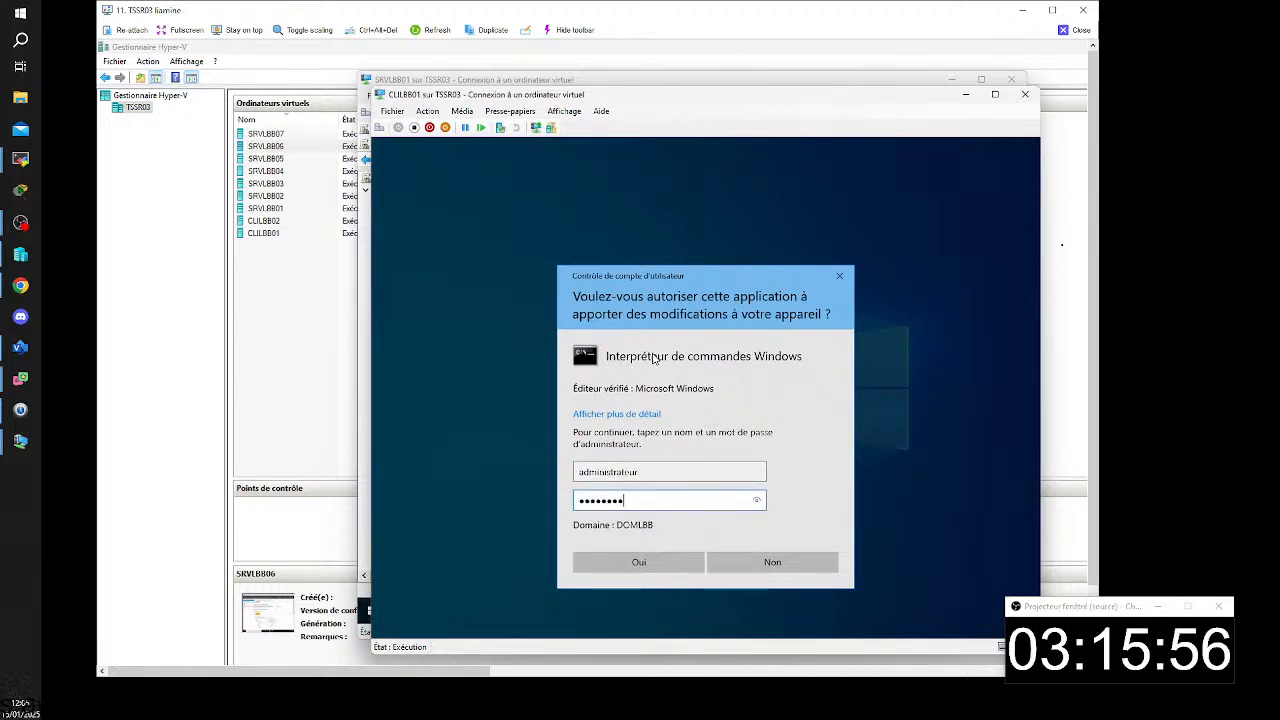
{"action": "key", "text": "Return"}
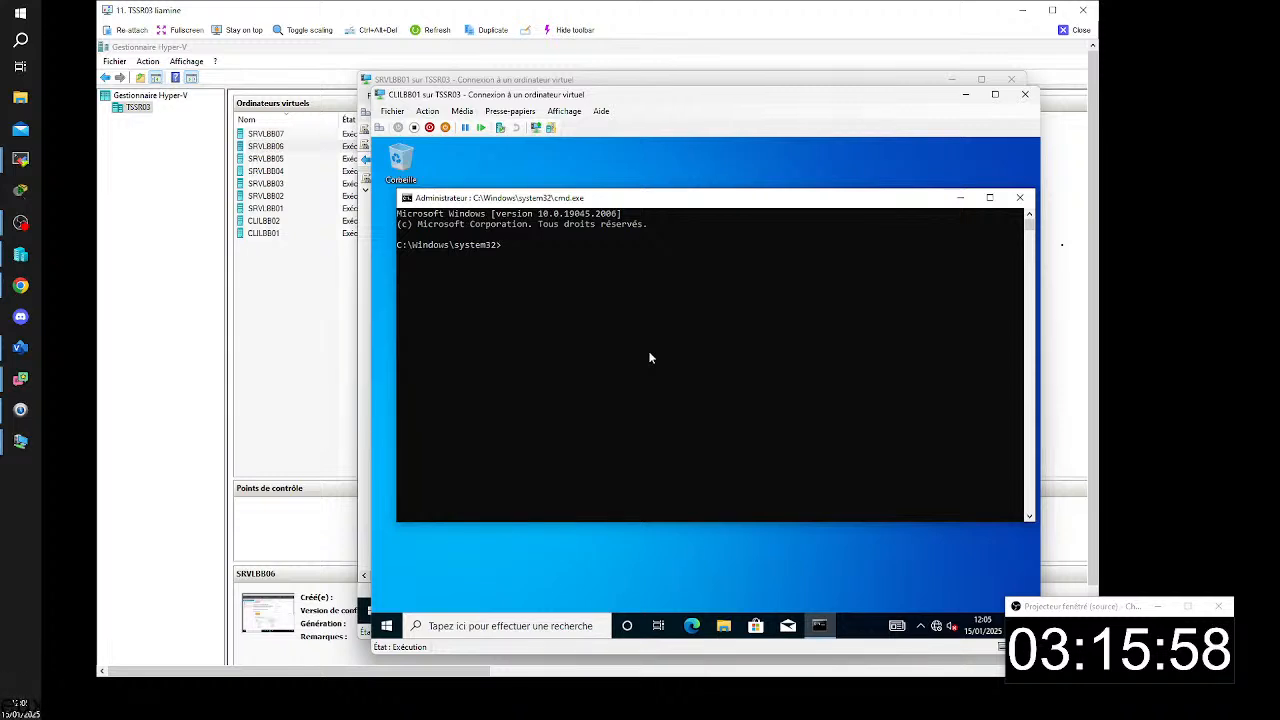
- Force a group policy update on the CLILBB01 client with gpupdate /force
{"action": "type", "text": "gpup"}
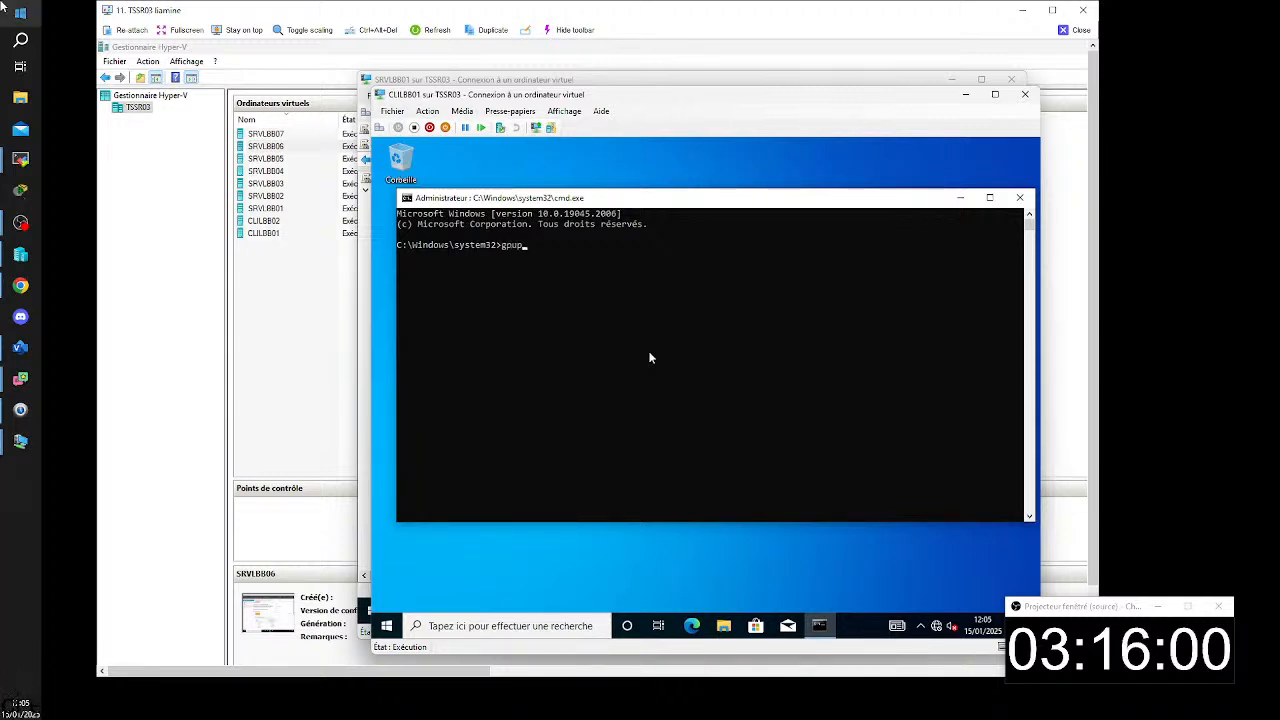
{"action": "type", "text": "date "}
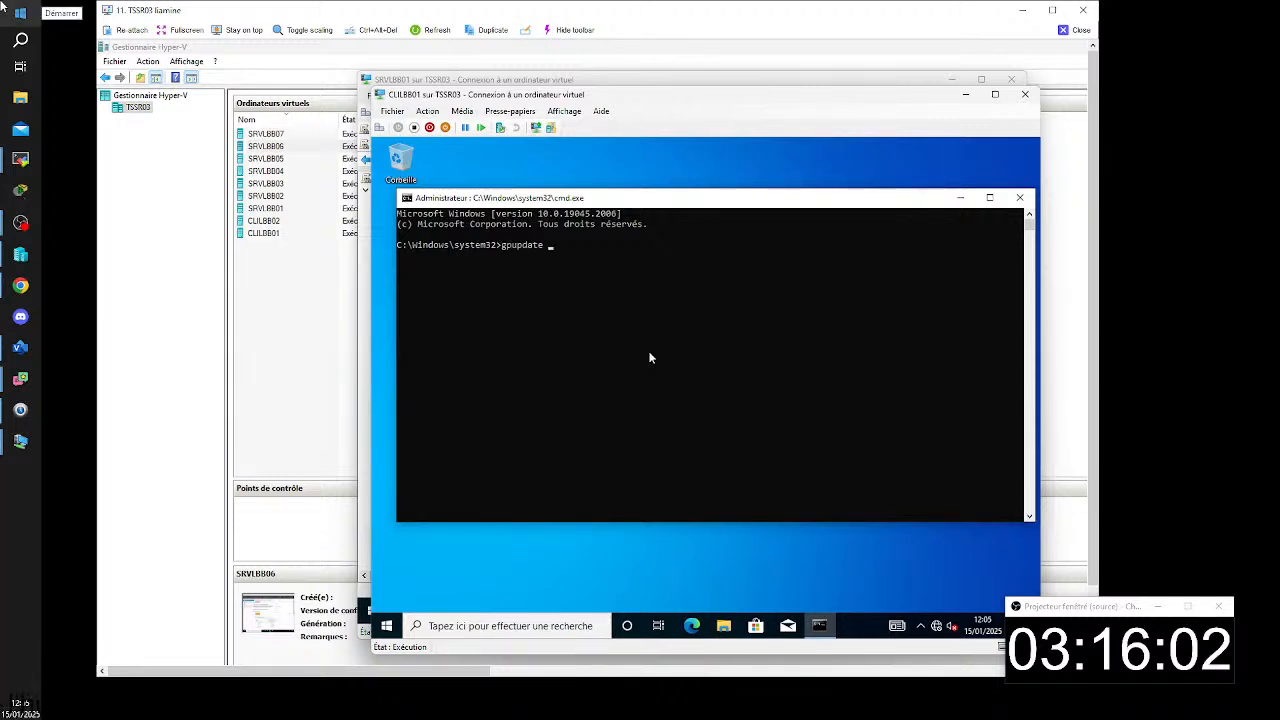
{"action": "type", "text": "/force"}
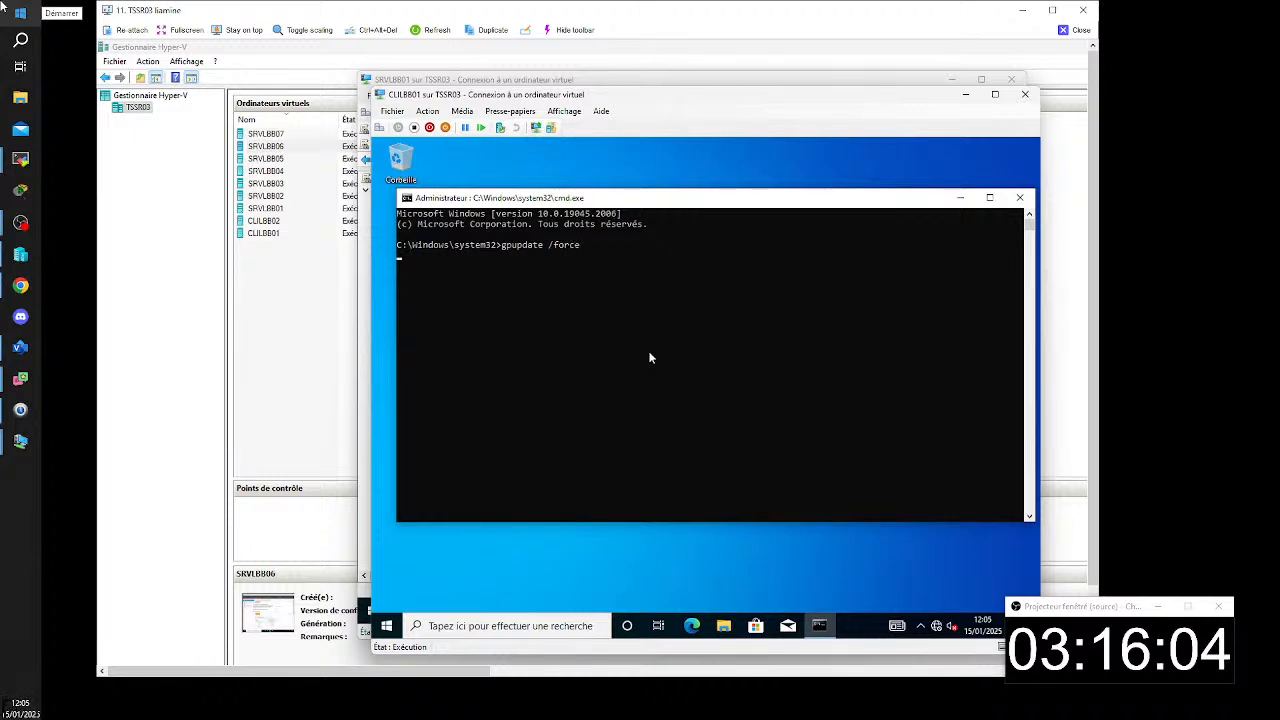
{"action": "key", "text": "Return"}
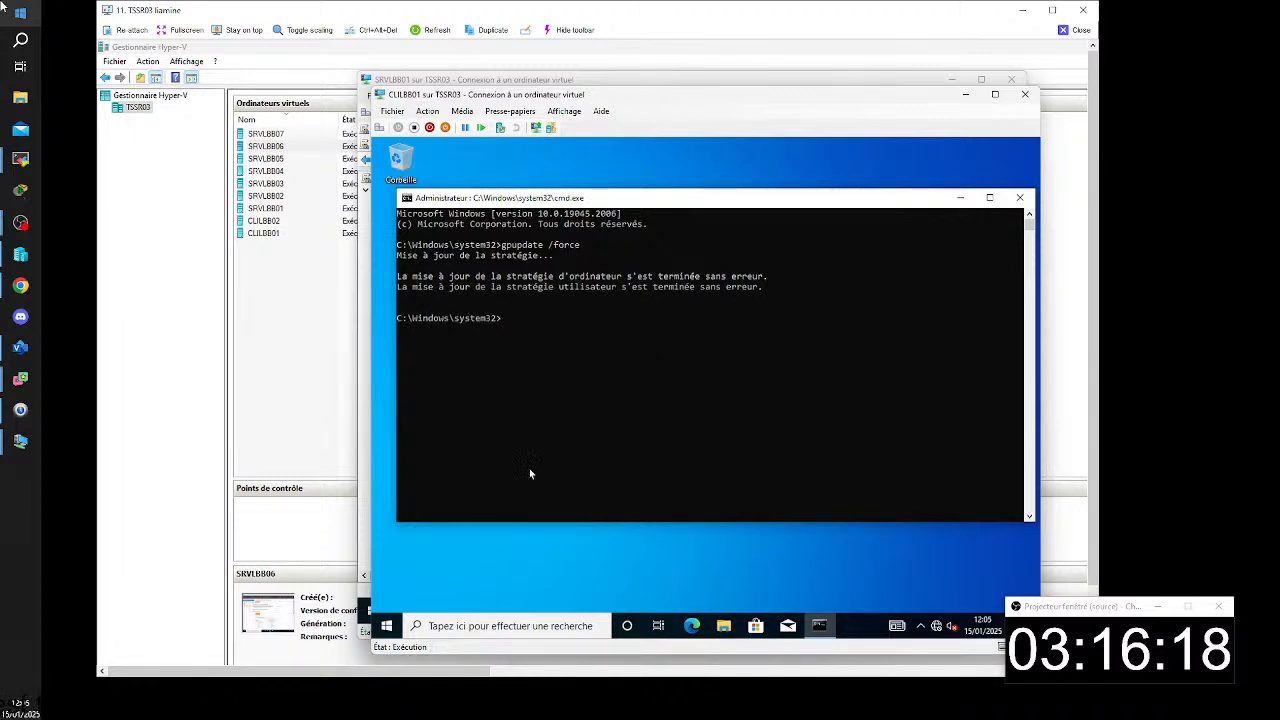
- Restart the CLILBB01 client and sign back in to the same domain user with the account password
{"action": "left_click", "coordinate": [386, 626]}
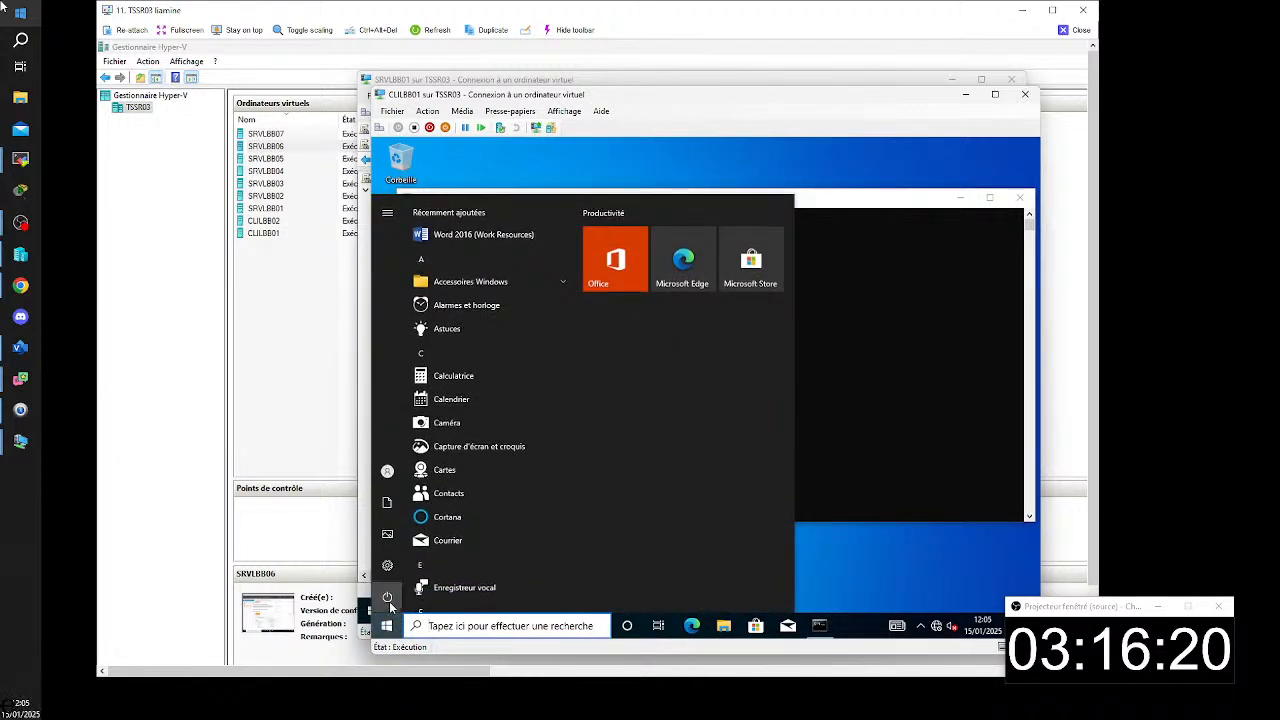
{"action": "left_click", "coordinate": [387, 598]}
{"action": "left_click", "coordinate": [420, 564]}
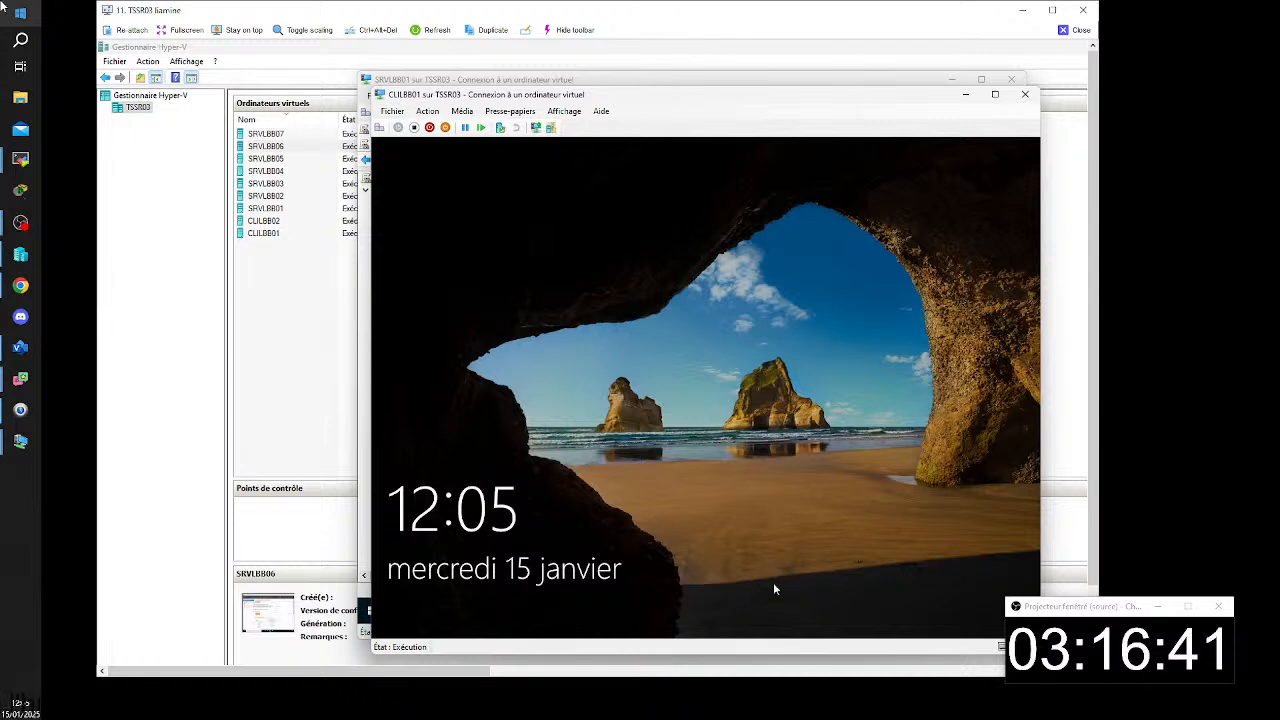
{"action": "left_click", "coordinate": [566, 248]}
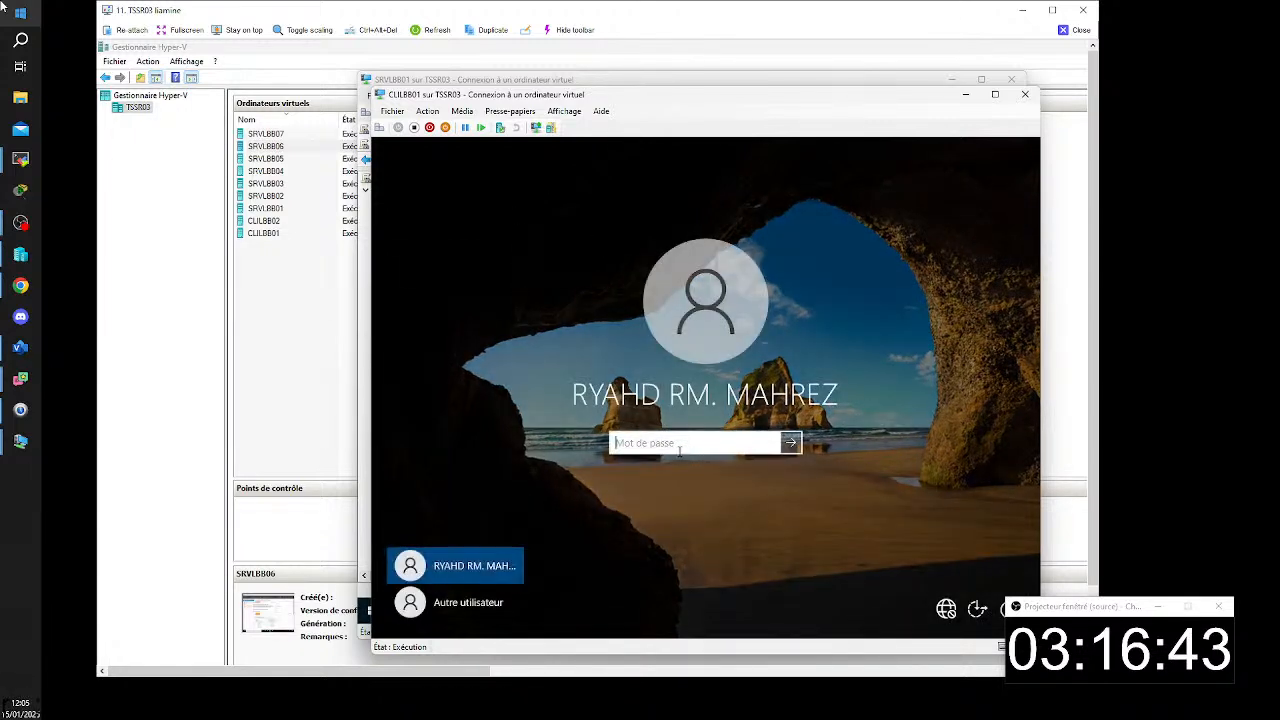
{"action": "type", "text": "••••••"}
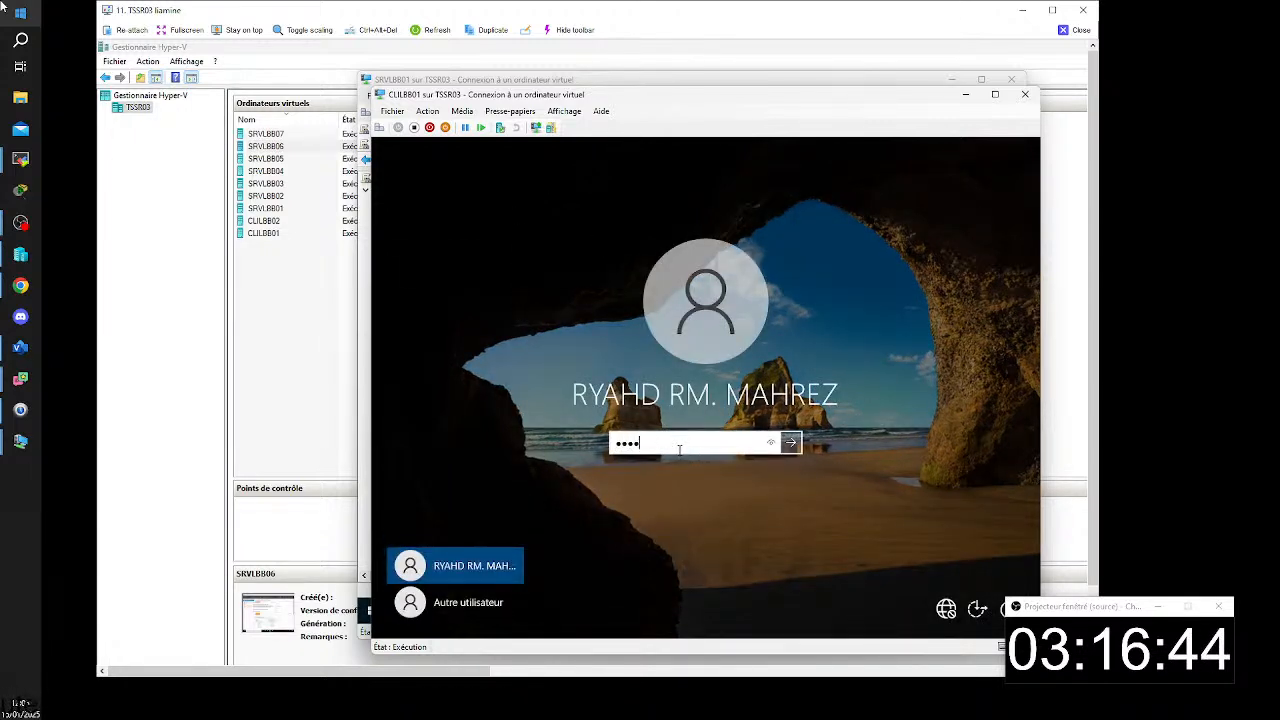
{"action": "type", "text": "••"}
{"action": "key", "text": "Return"}
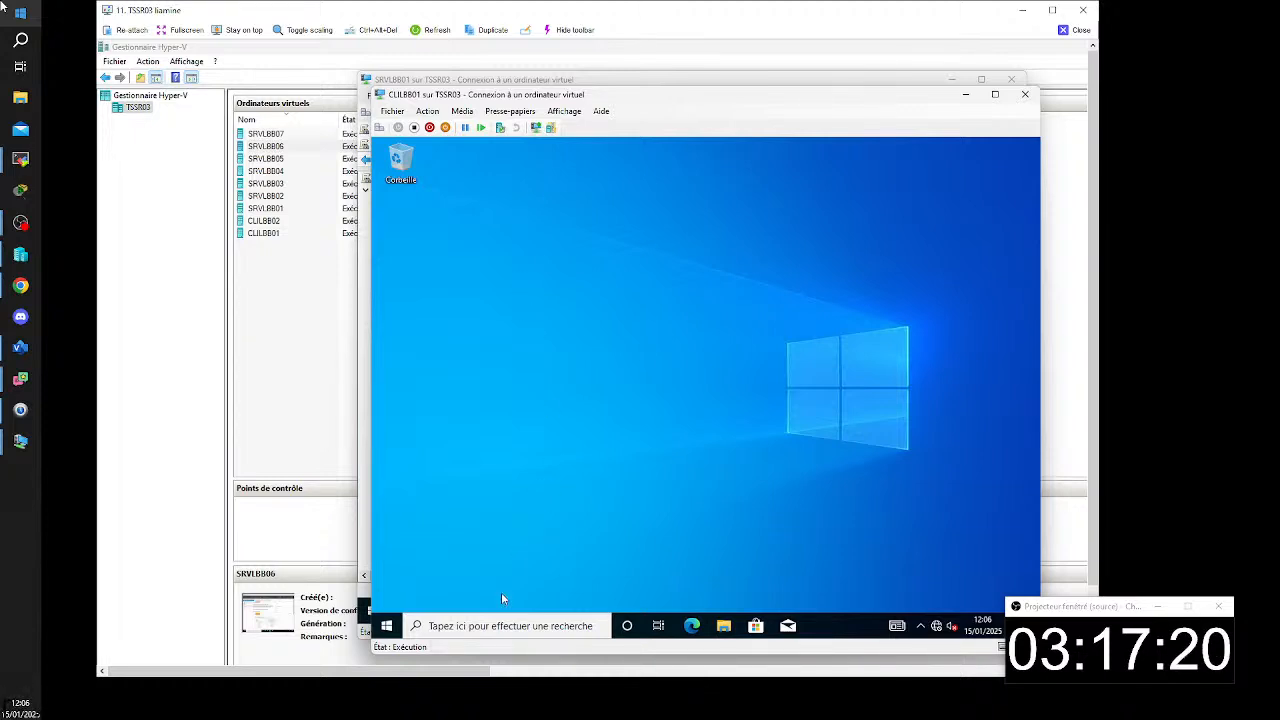
- Launch the Word 2016 (Work Resources) RemoteApp and accept the connection despite its unknown publisher
{"action": "left_click", "coordinate": [422, 620]}
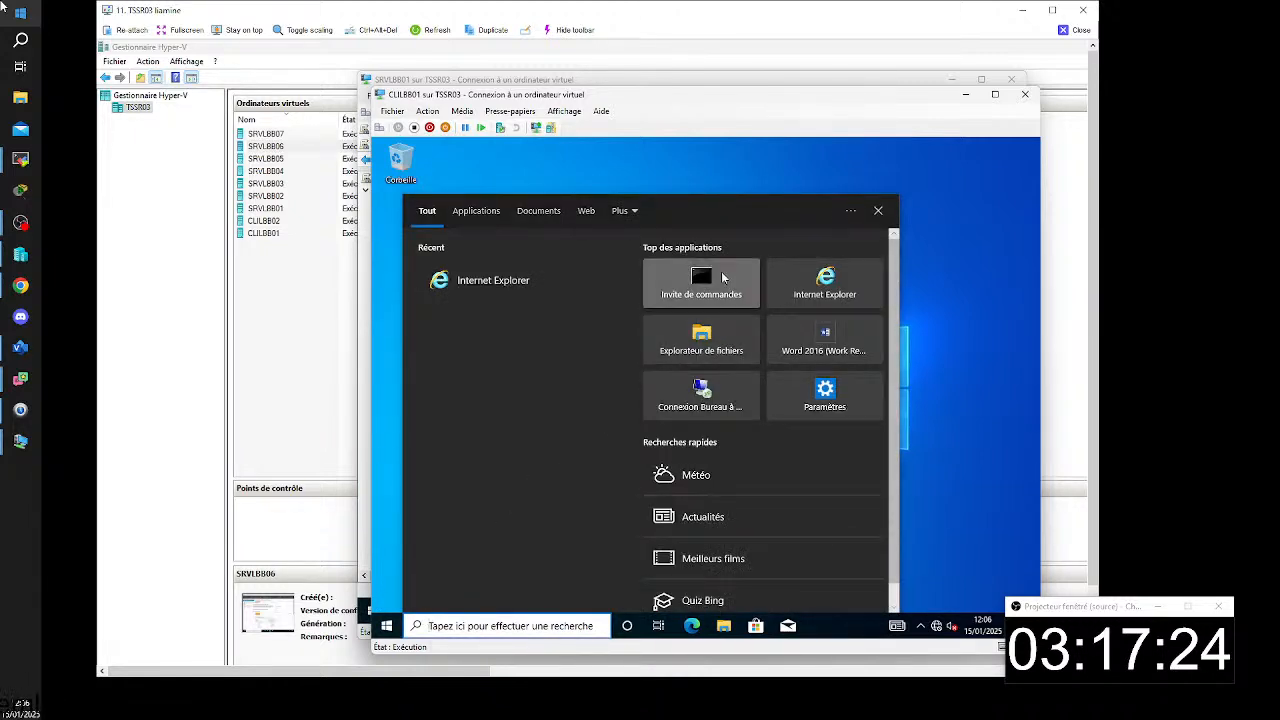
{"action": "left_click", "coordinate": [986, 411]}
{"action": "left_click", "coordinate": [386, 625]}
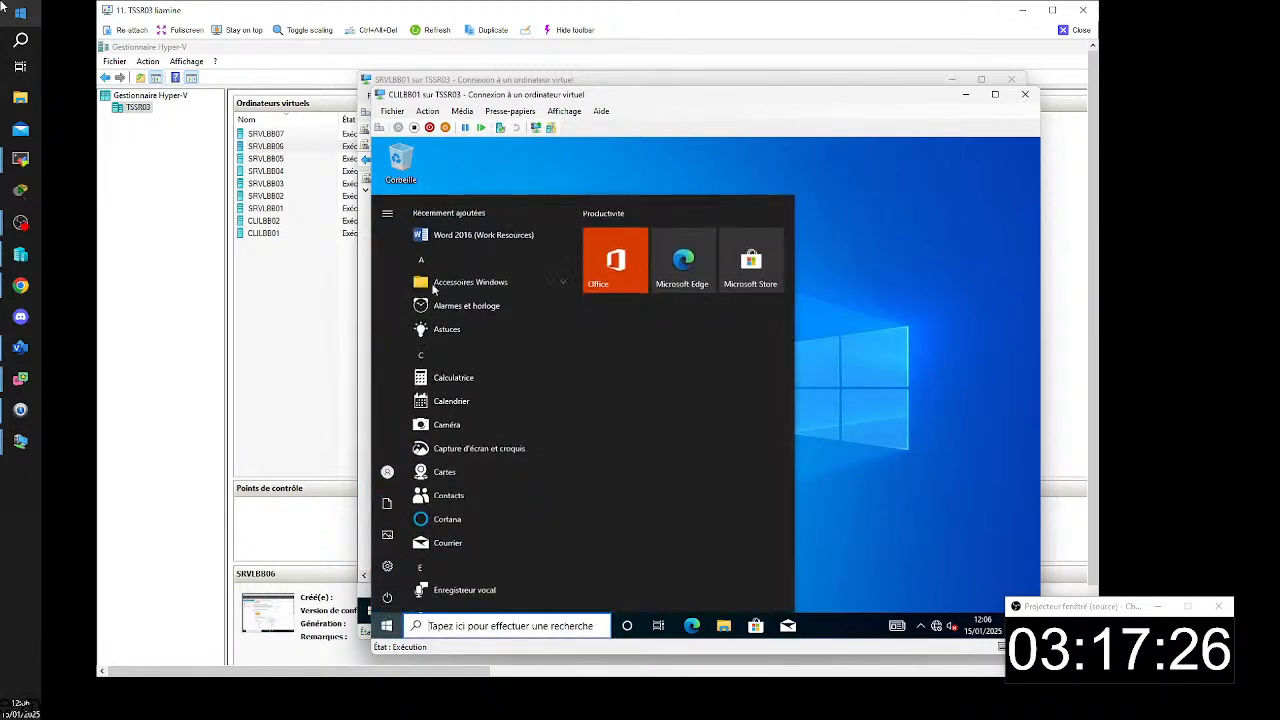
{"action": "left_click", "coordinate": [441, 237]}
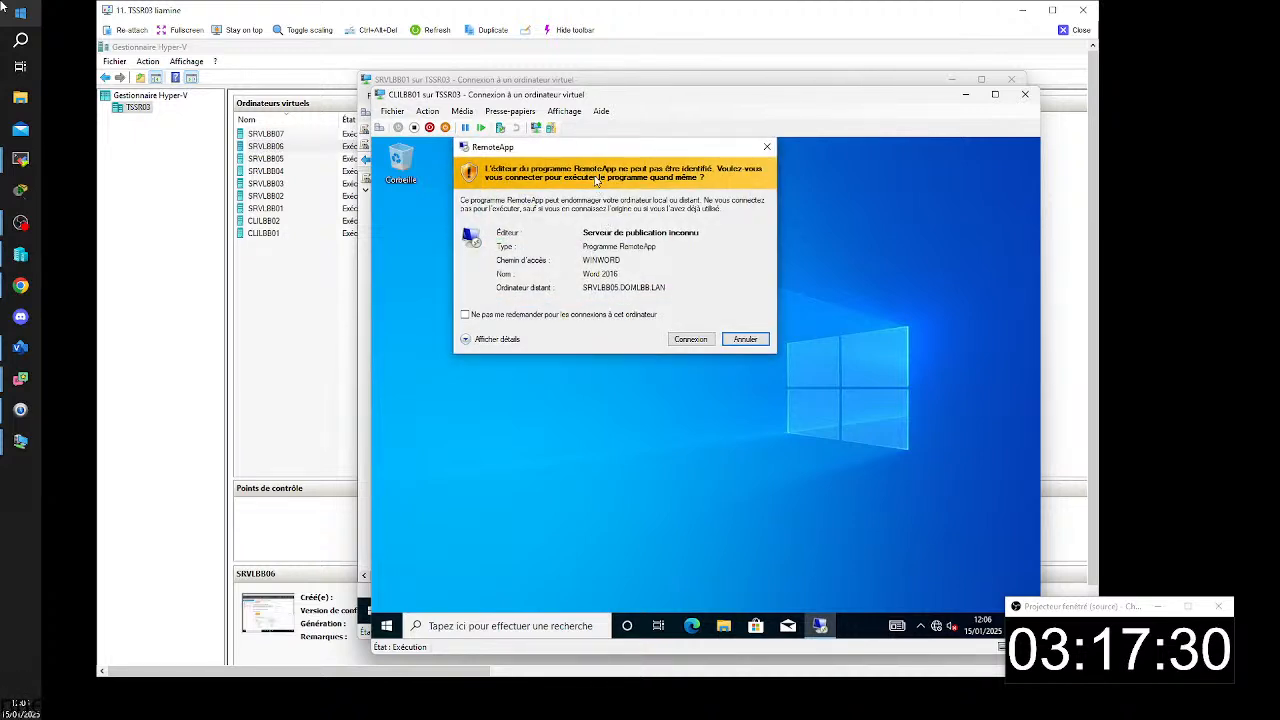
{"action": "left_click_drag", "start_coordinate": [541, 151], "coordinate": [539, 198]}
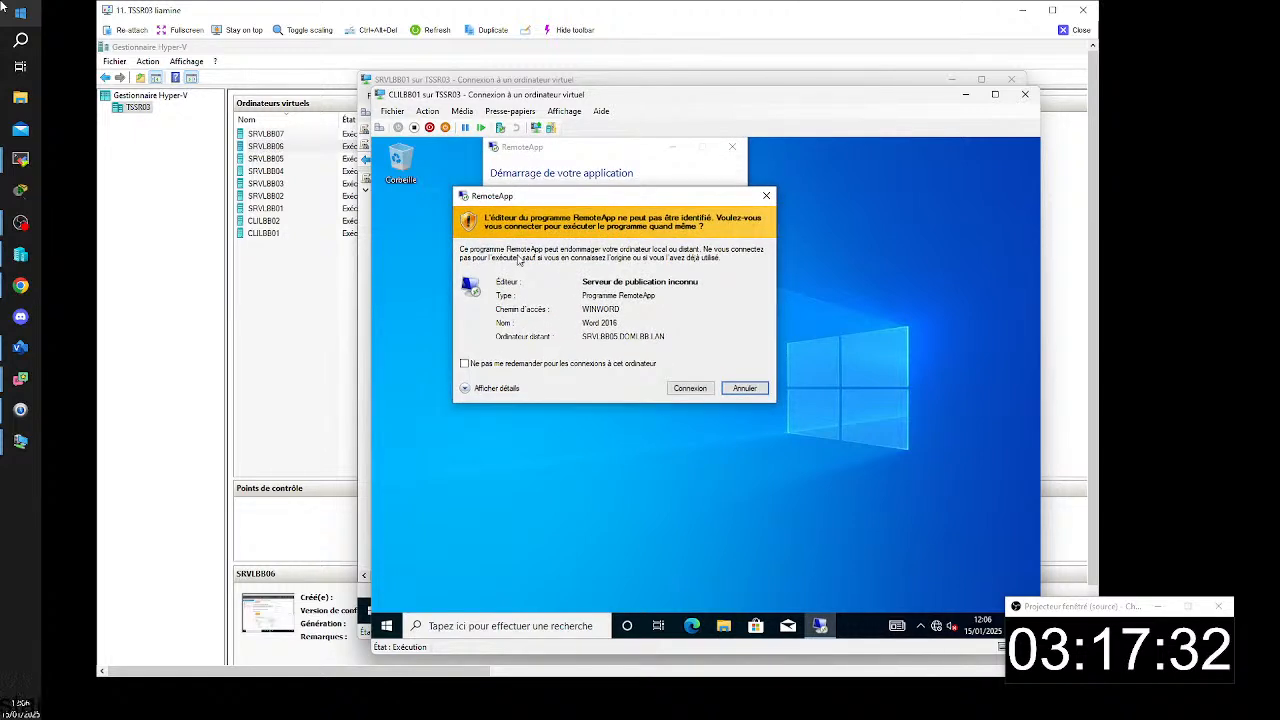
{"action": "left_click", "coordinate": [684, 389]}
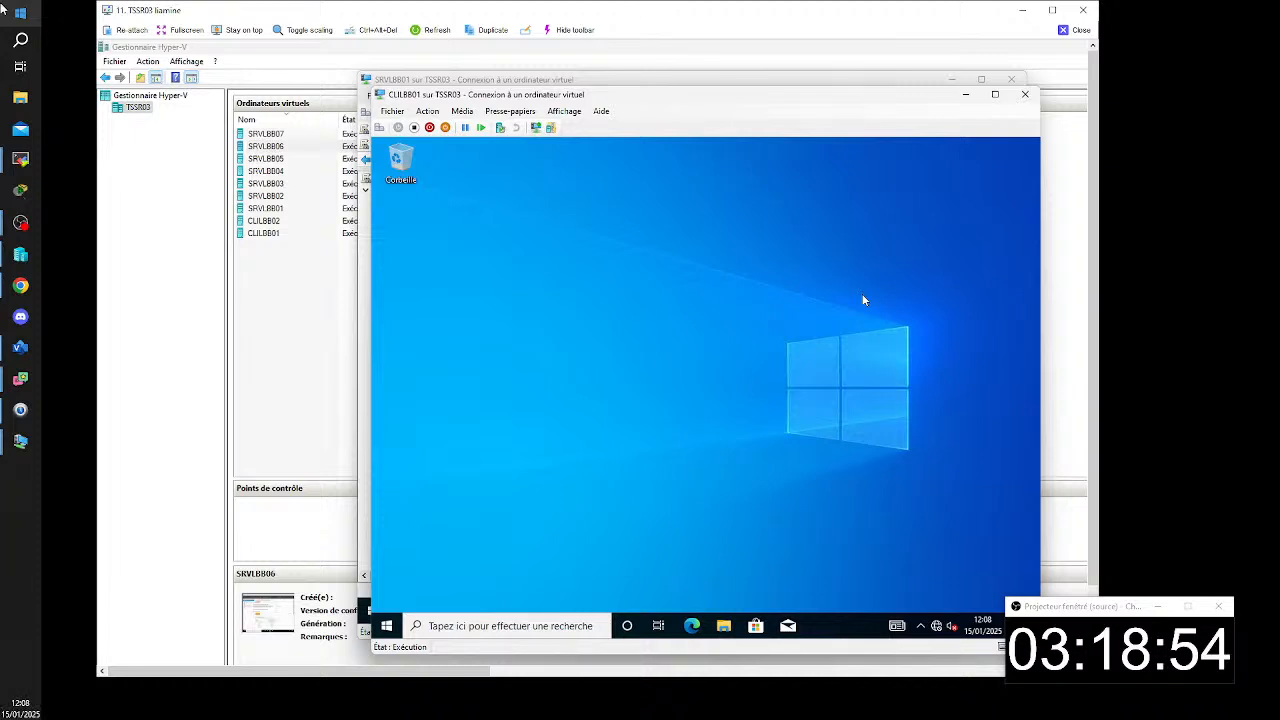
- Open the Control Panel, display it as large icons and open Connexions RemoteApp et Bureau à distance
{"action": "left_click", "coordinate": [388, 624]}
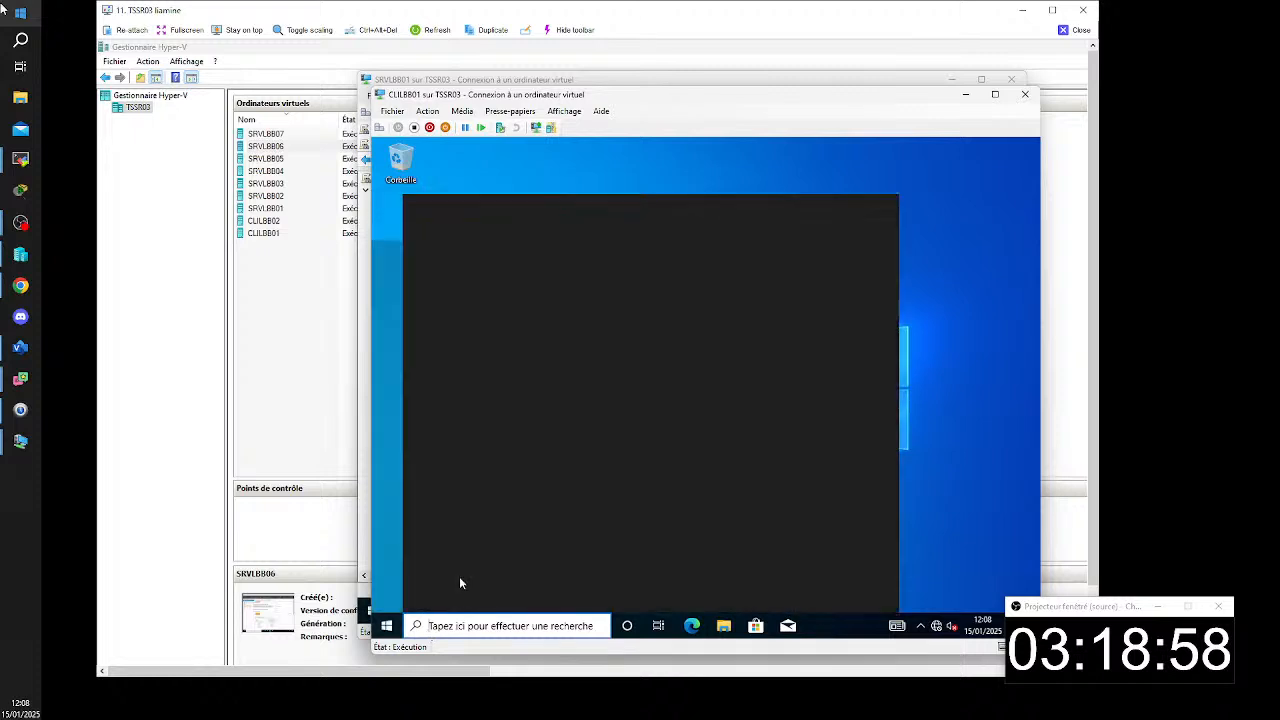
{"action": "type", "text": "p"}
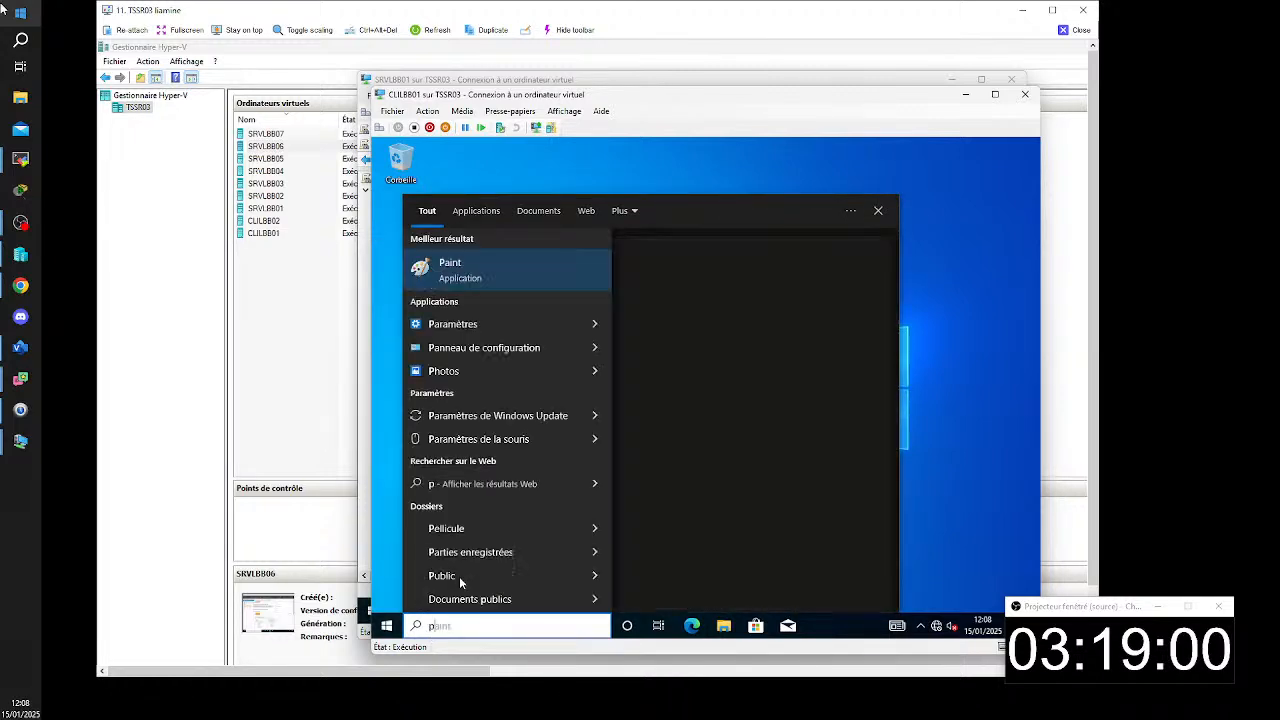
{"action": "left_click", "coordinate": [505, 348]}
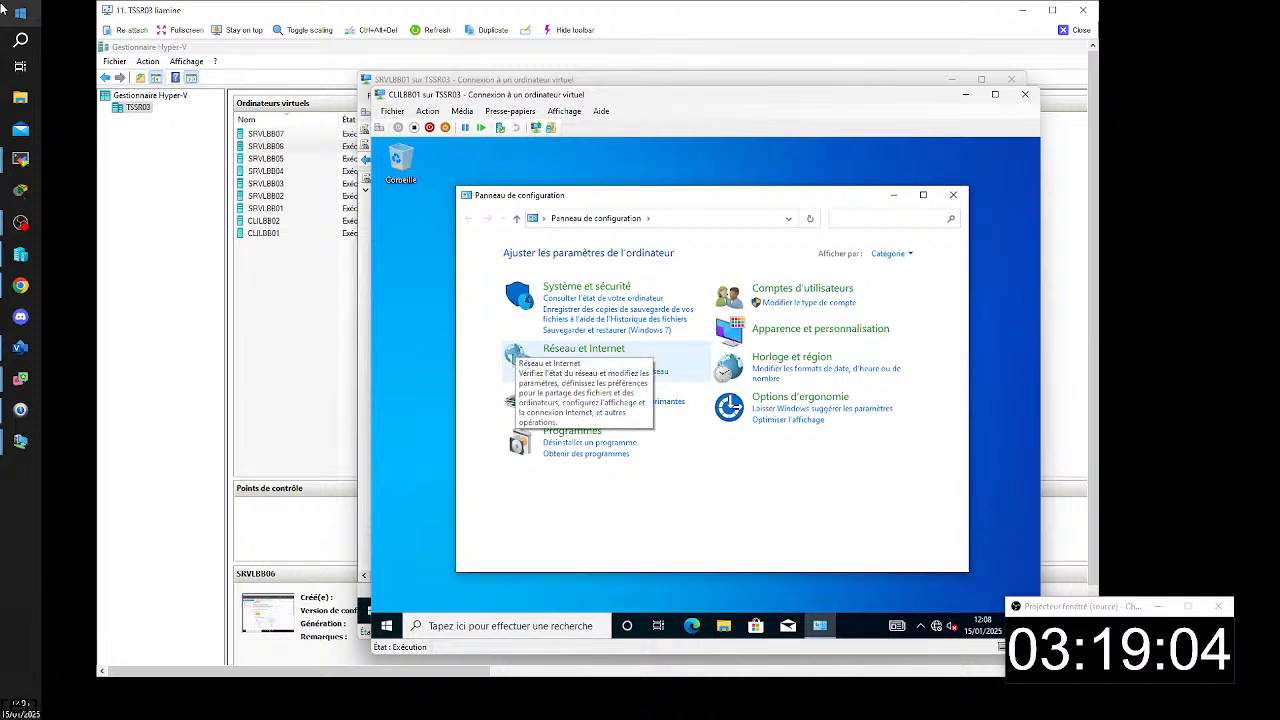
{"action": "left_click", "coordinate": [891, 253]}
{"action": "left_click", "coordinate": [915, 286]}
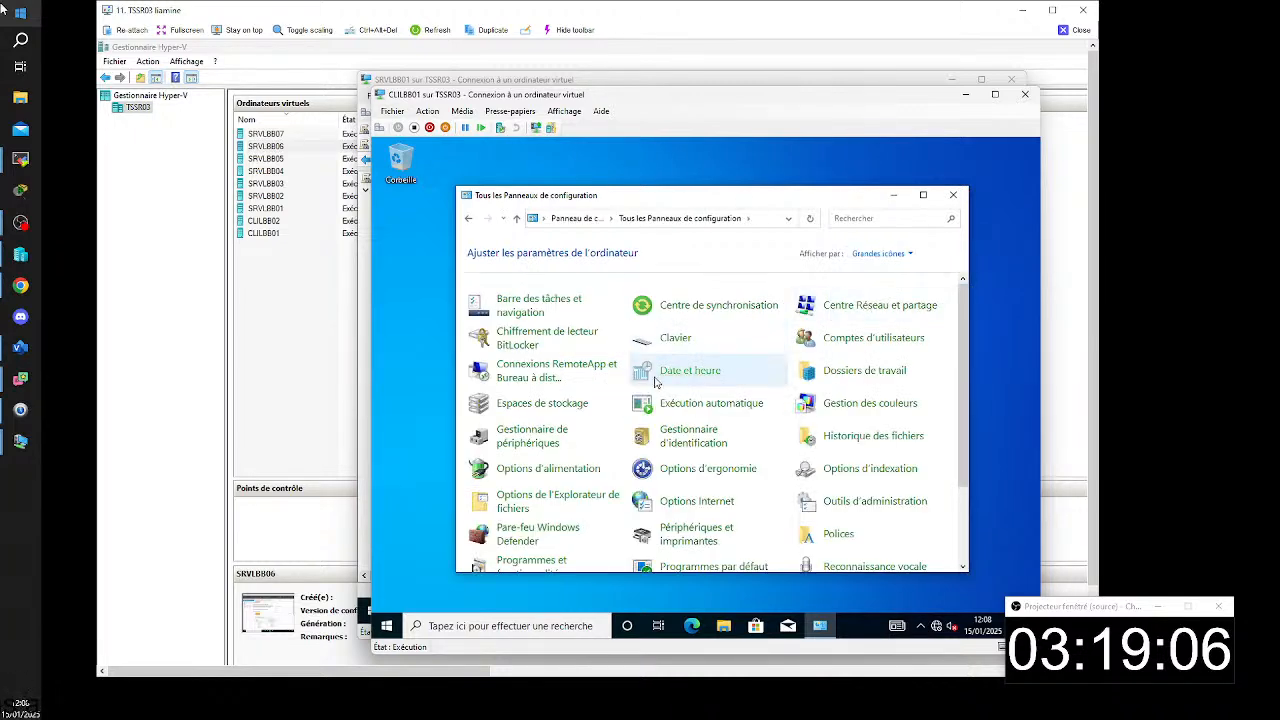
{"action": "left_click", "coordinate": [567, 377]}
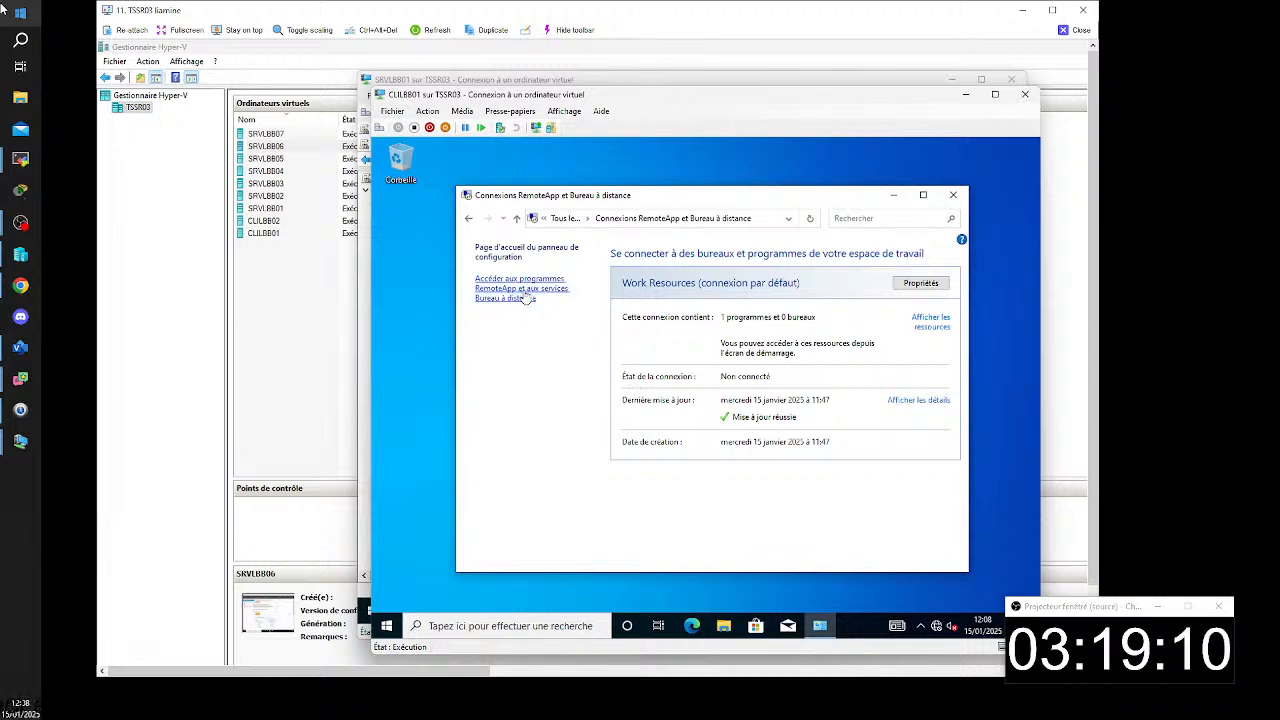
- Update the Work Resources connection immediately from its properties and return to the connections overview
{"action": "left_click", "coordinate": [913, 285]}
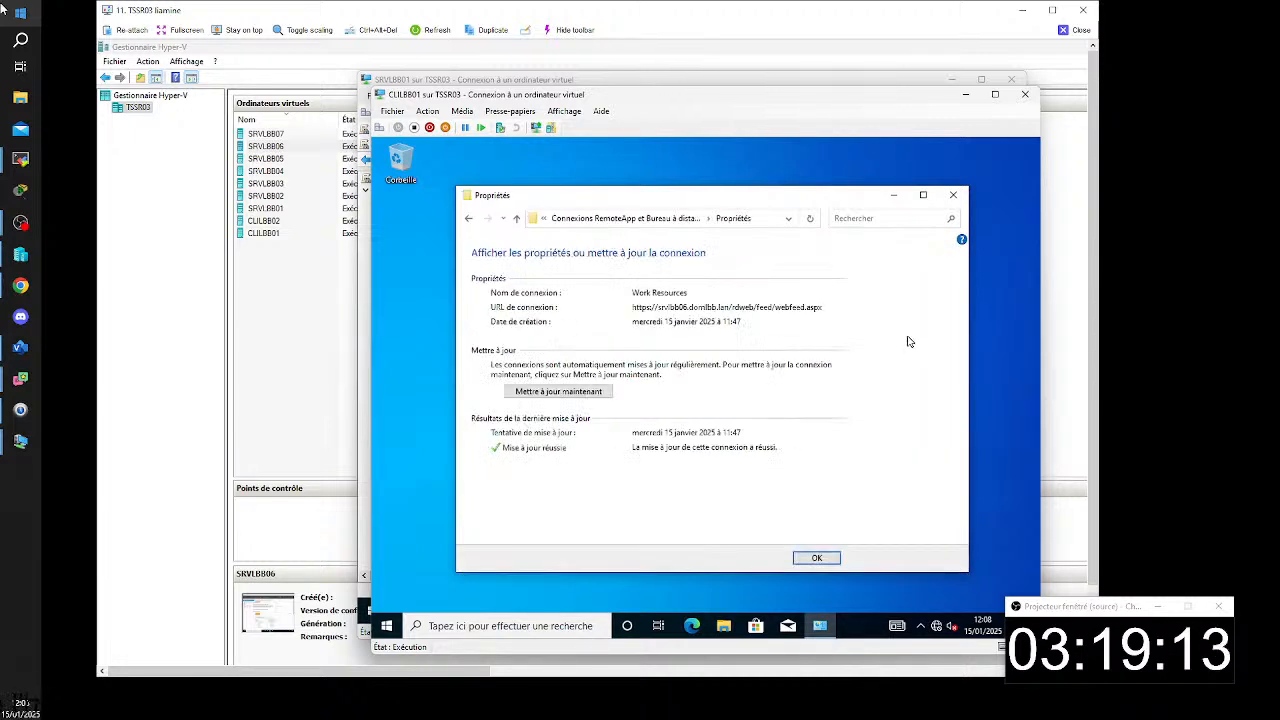
{"action": "left_click", "coordinate": [578, 392]}
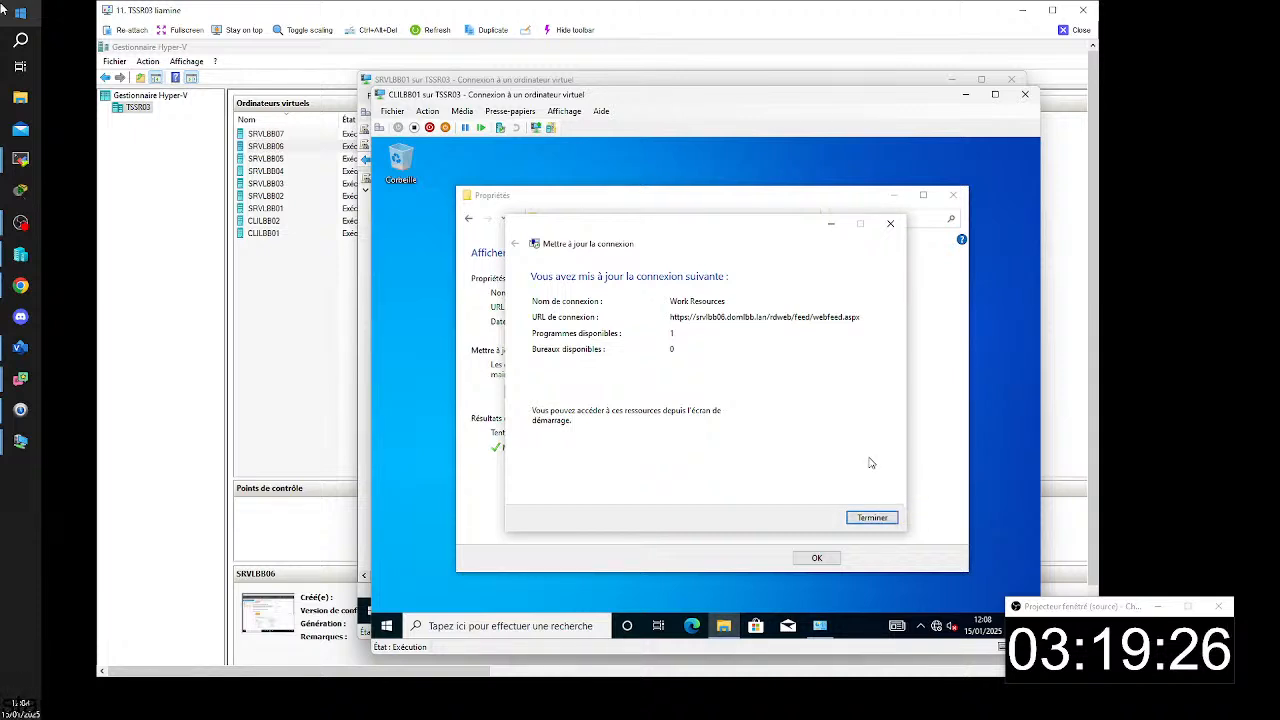
{"action": "left_click", "coordinate": [894, 518]}
{"action": "left_click", "coordinate": [824, 558]}
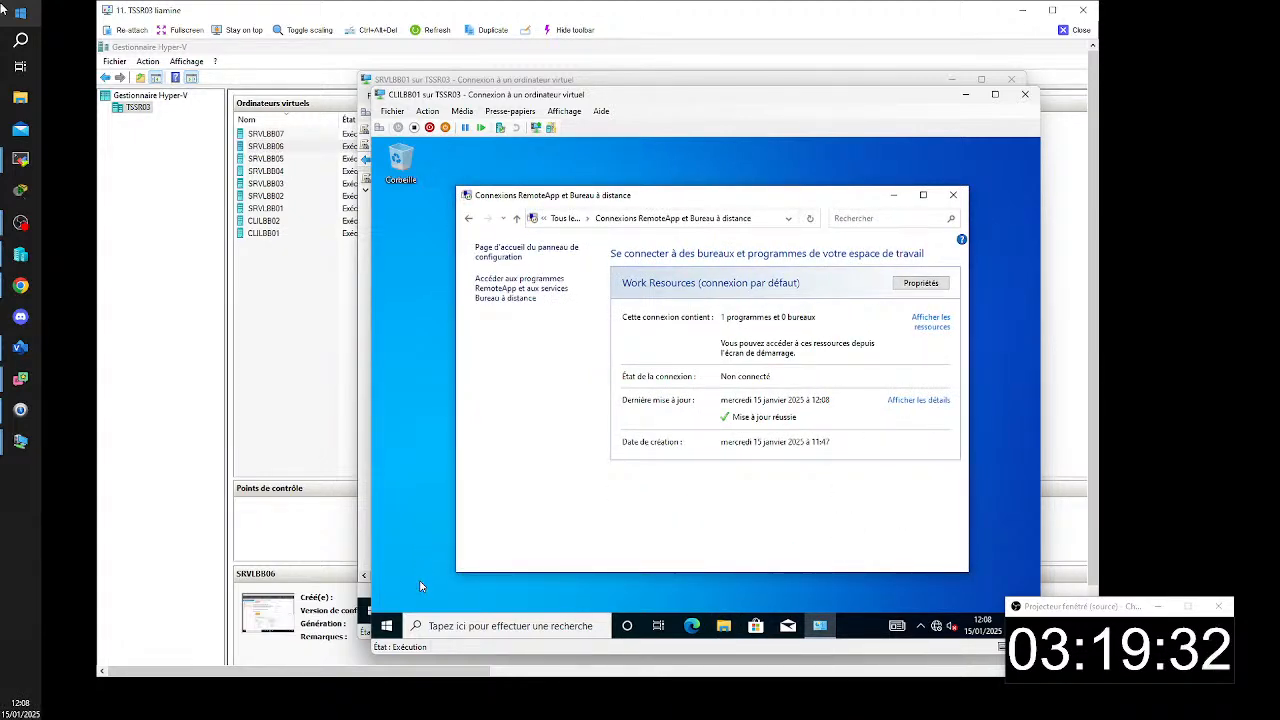
- Launch the Word 2016 (Work Resources) RemoteApp again to check the publisher in its connection prompt
{"action": "left_click", "coordinate": [386, 625]}
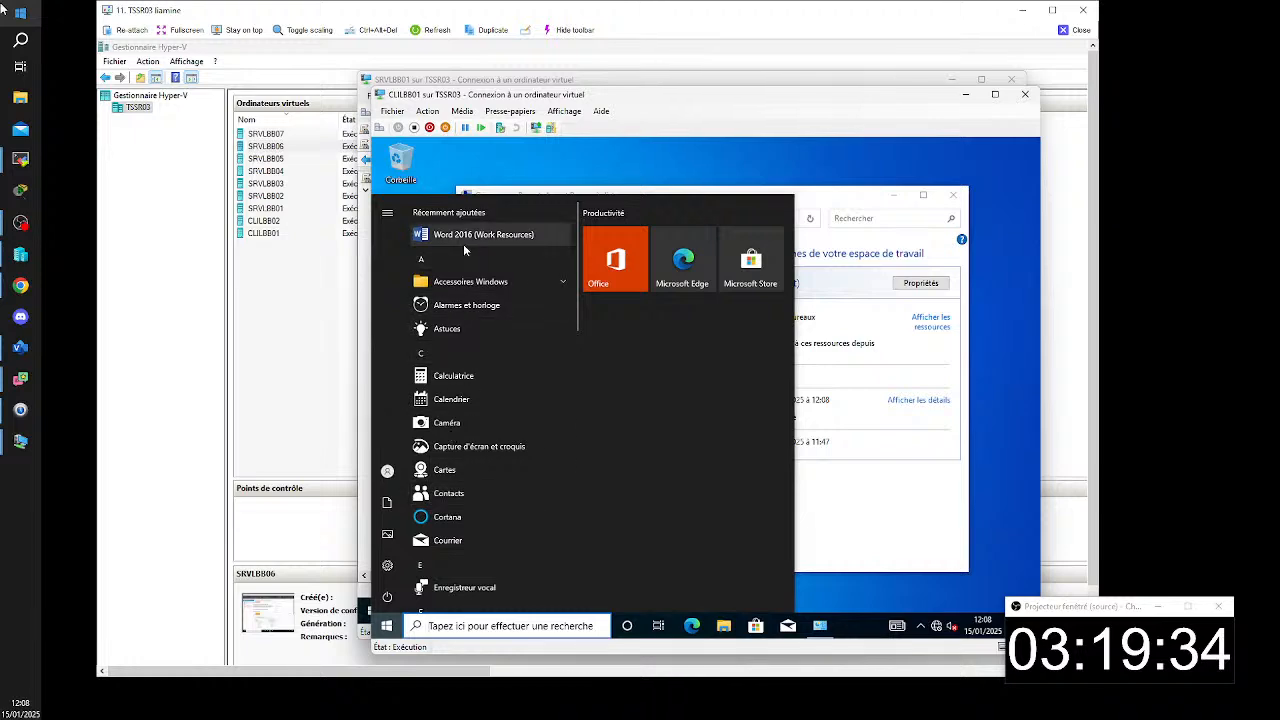
{"action": "left_click", "coordinate": [464, 240]}
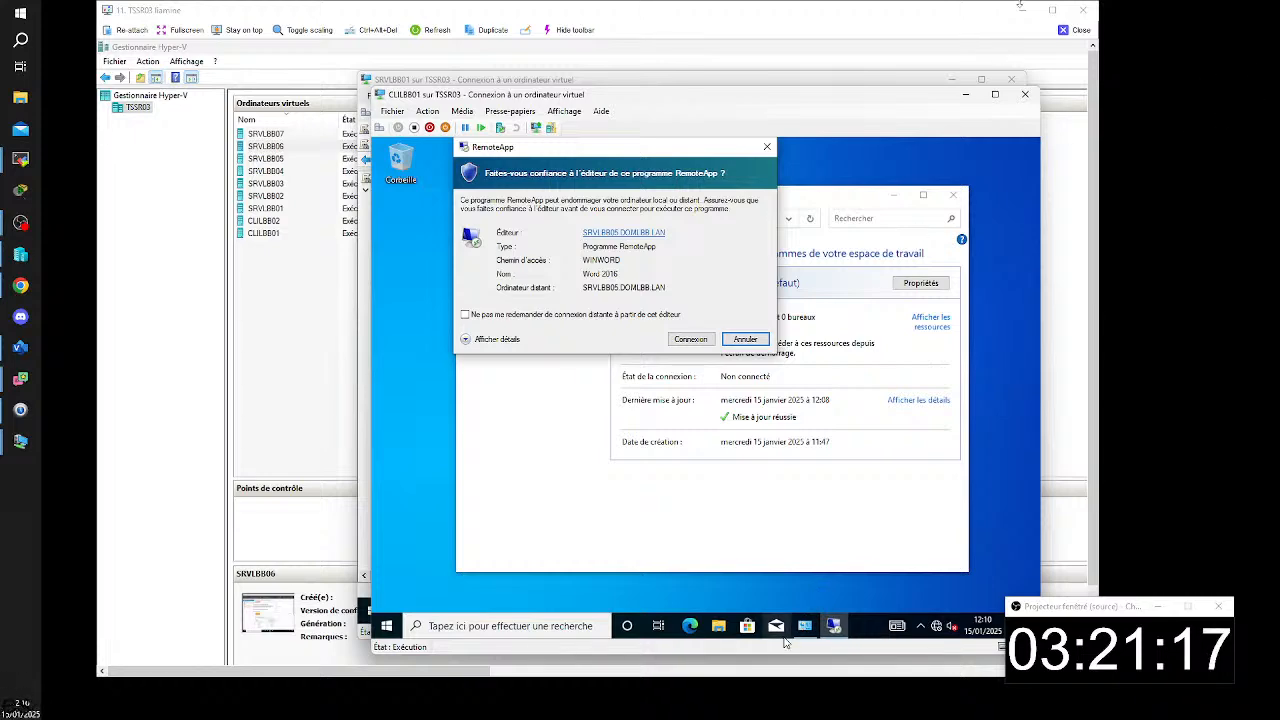
- Close the TSSR03 remote view and switch to the TSSR07 remote session
{"action": "left_click", "coordinate": [1076, 30]}
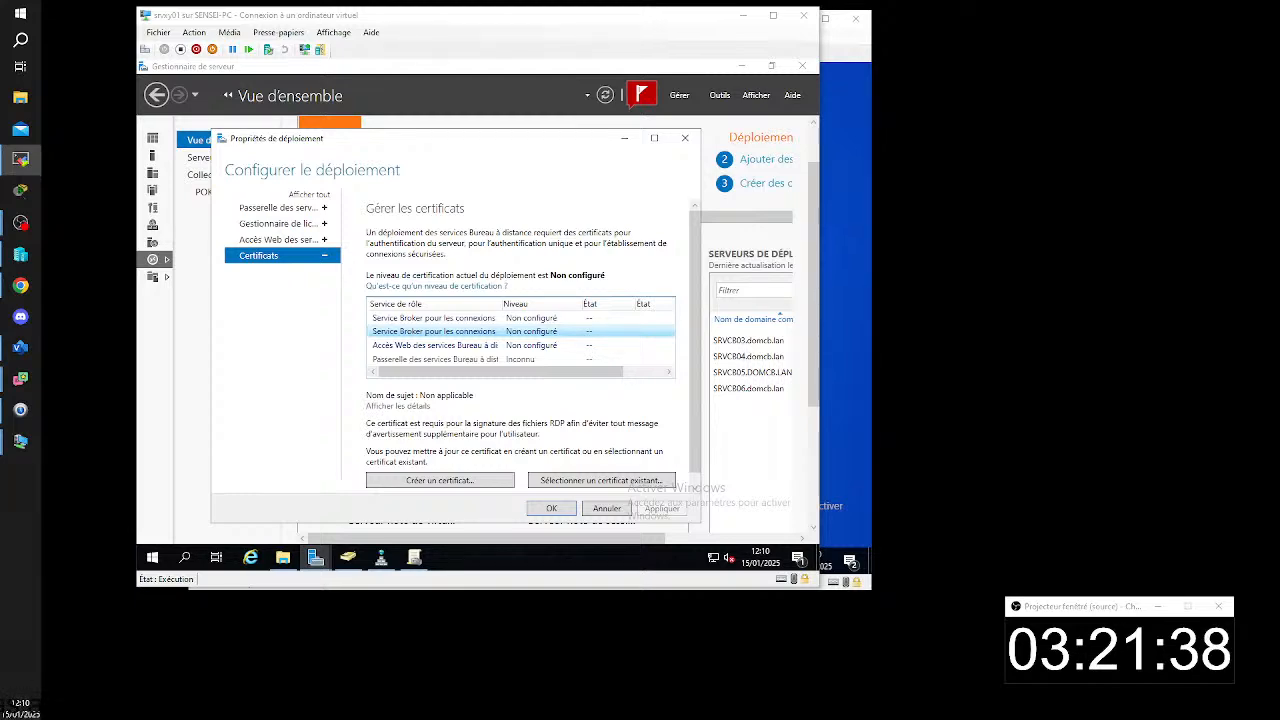
{"action": "left_click_drag", "start_coordinate": [338, 715], "coordinate": [468, 63]}
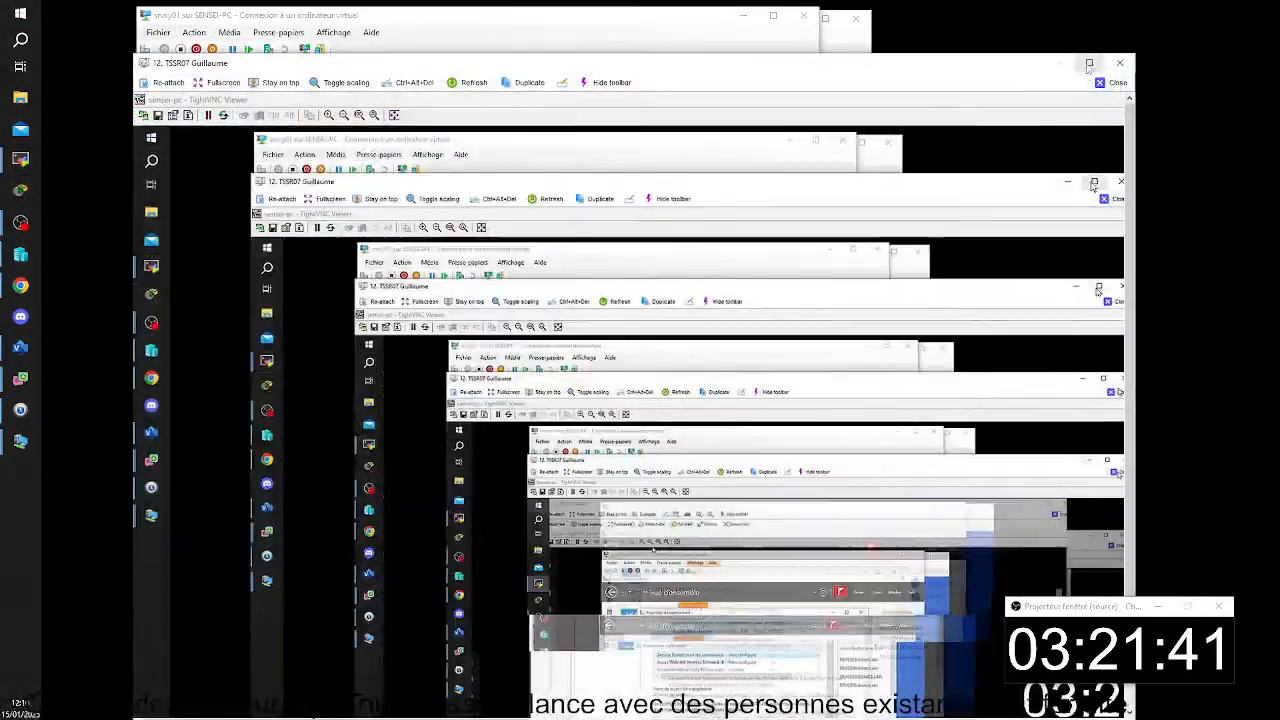
{"action": "left_click", "coordinate": [1089, 63]}
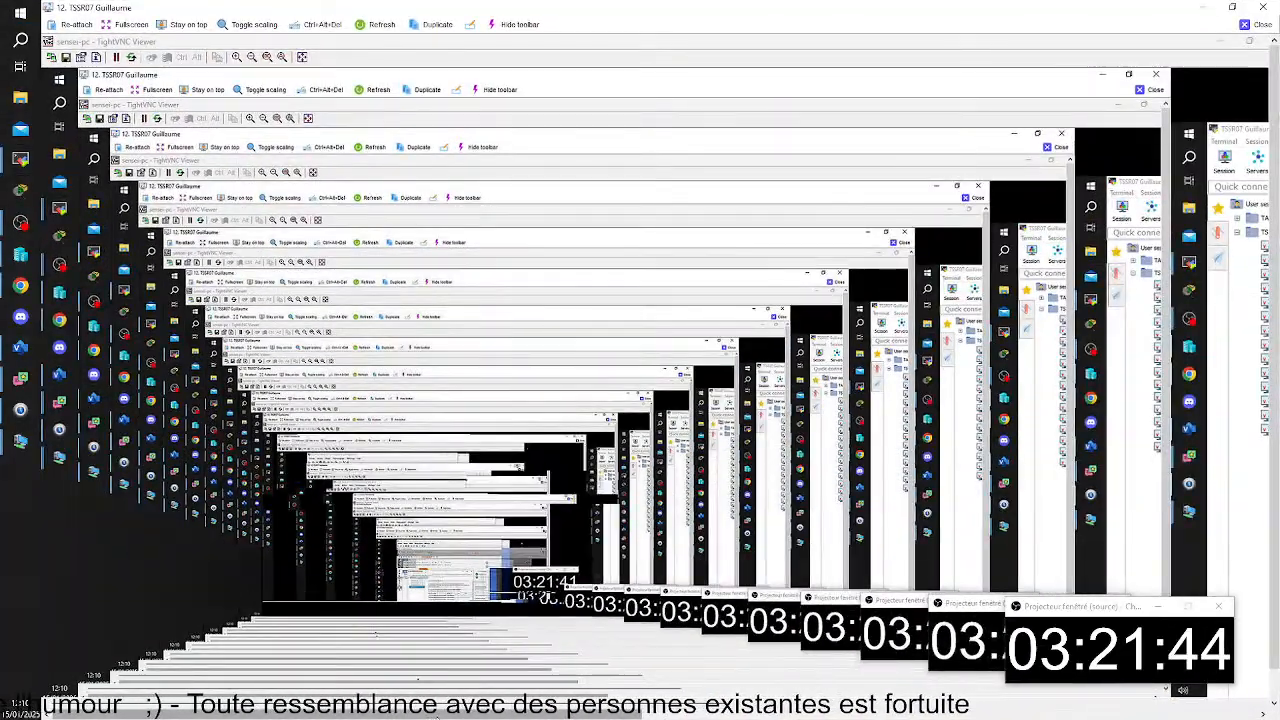
{"action": "left_click_drag", "start_coordinate": [447, 714], "coordinate": [1038, 714]}
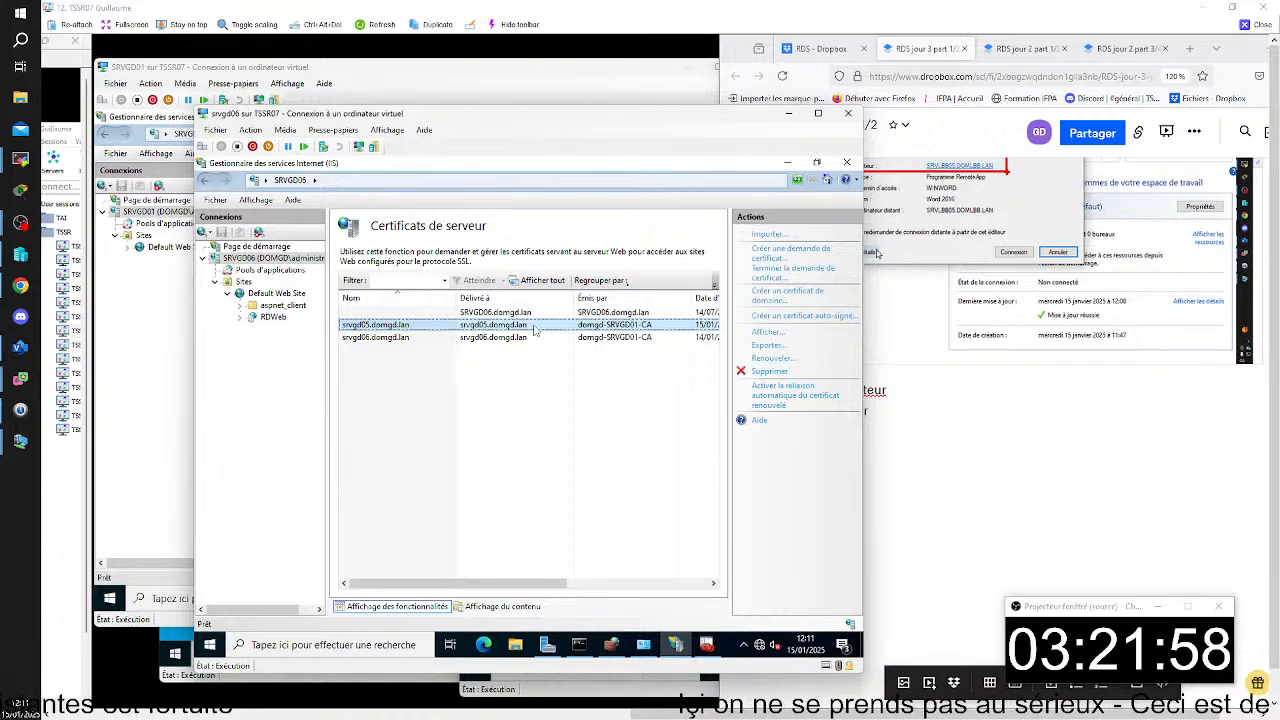
- Review the certificate section of the RDS jour 3 part 1/2 notes and return to the srvgd06 virtual machine
{"action": "left_click", "coordinate": [987, 444]}
{"action": "scroll", "coordinate": [987, 444], "scroll_direction": "up", "scroll_amount": 8}
{"action": "scroll", "coordinate": [987, 450], "scroll_direction": "down", "scroll_amount": 5}
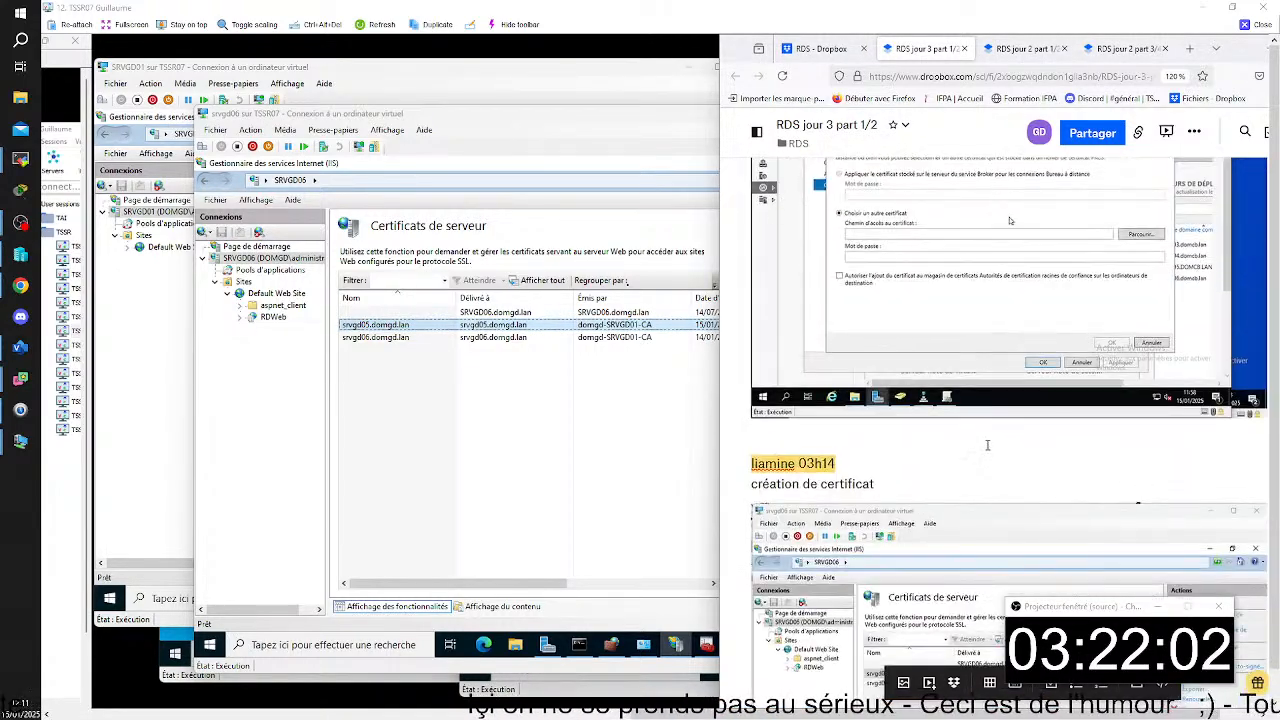
{"action": "left_click", "coordinate": [578, 235]}
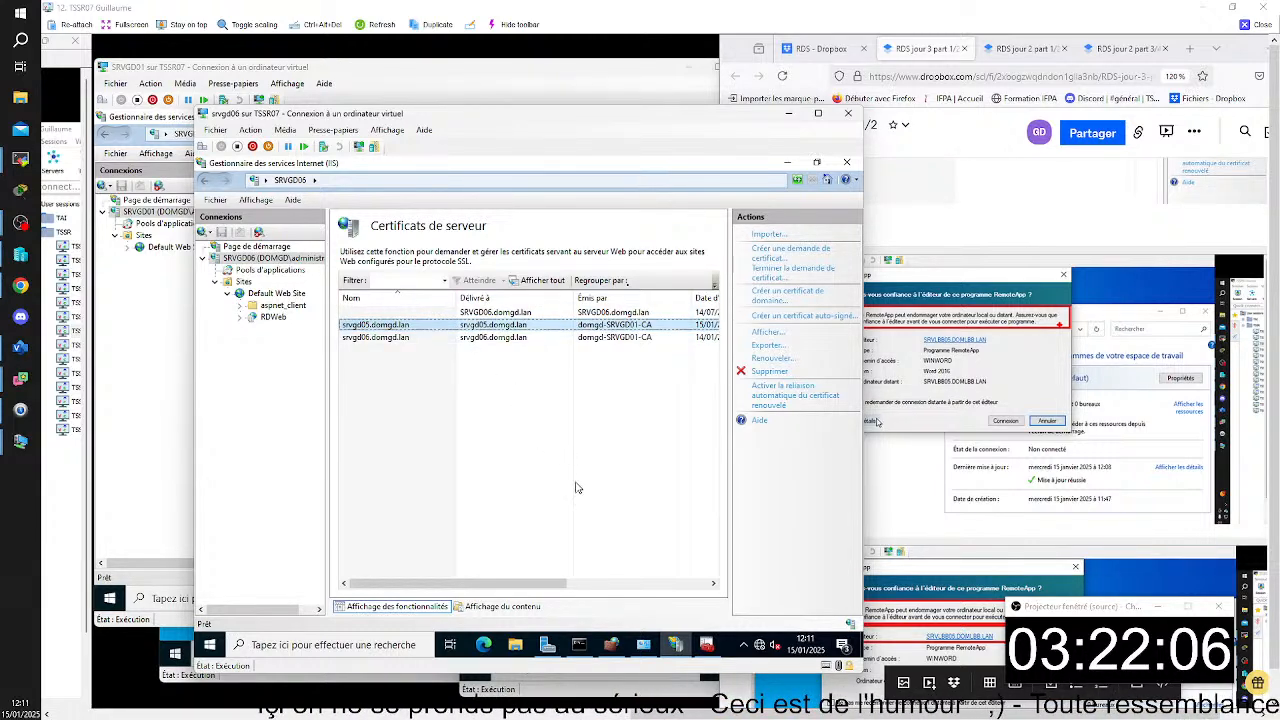
- Bring up the Console1 certificates console on srvgd06, keep it open, refresh the Personal certificates and select srvgd05.domgd.lan
{"action": "left_click", "coordinate": [711, 651]}
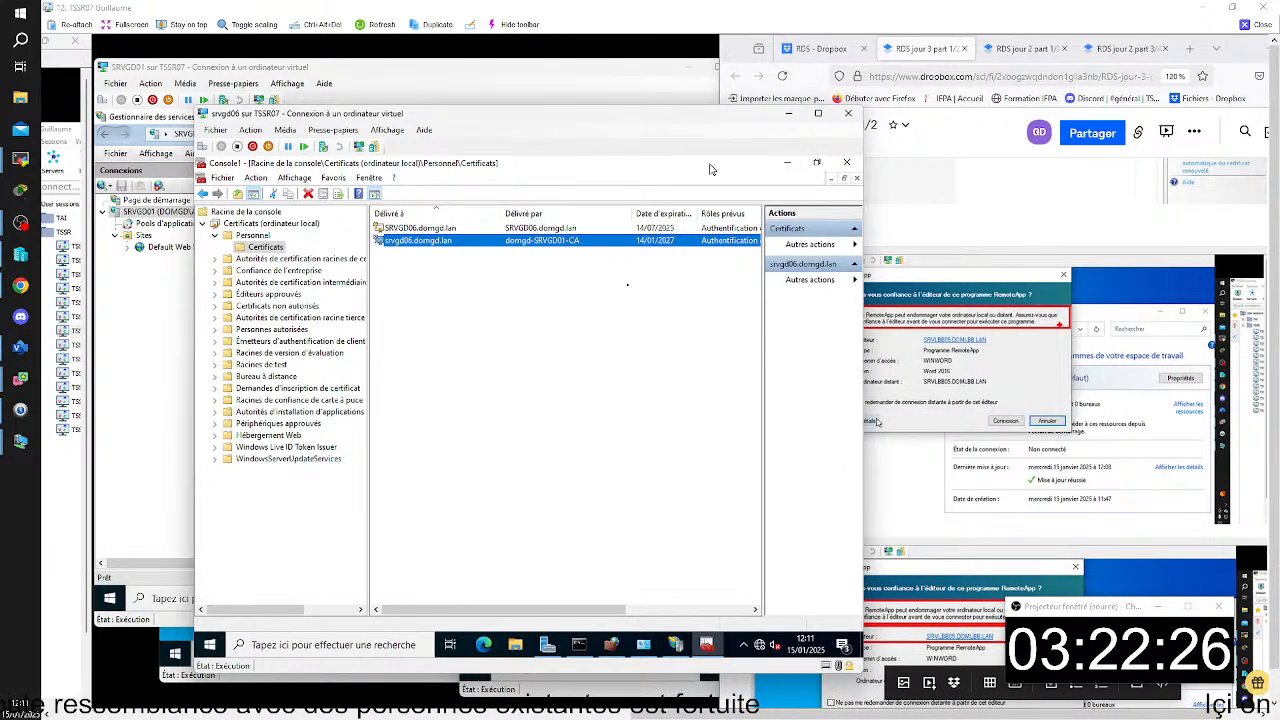
{"action": "left_click", "coordinate": [855, 163]}
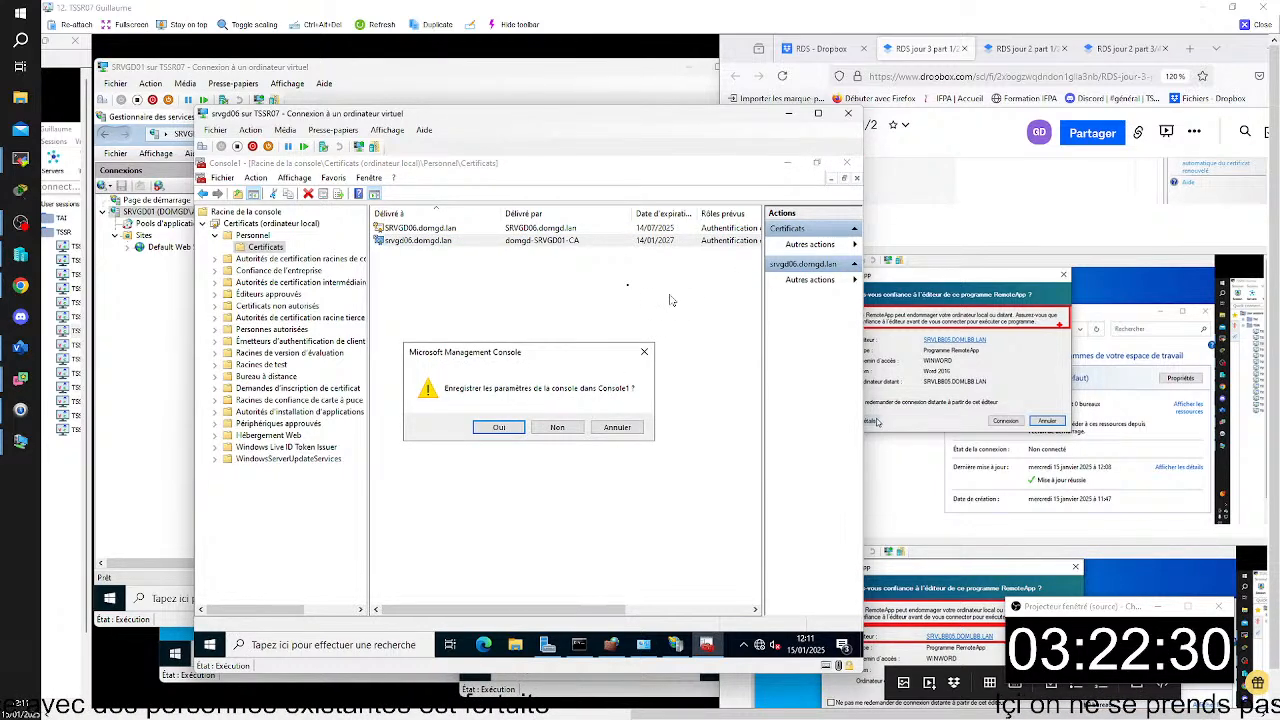
{"action": "left_click", "coordinate": [602, 430]}
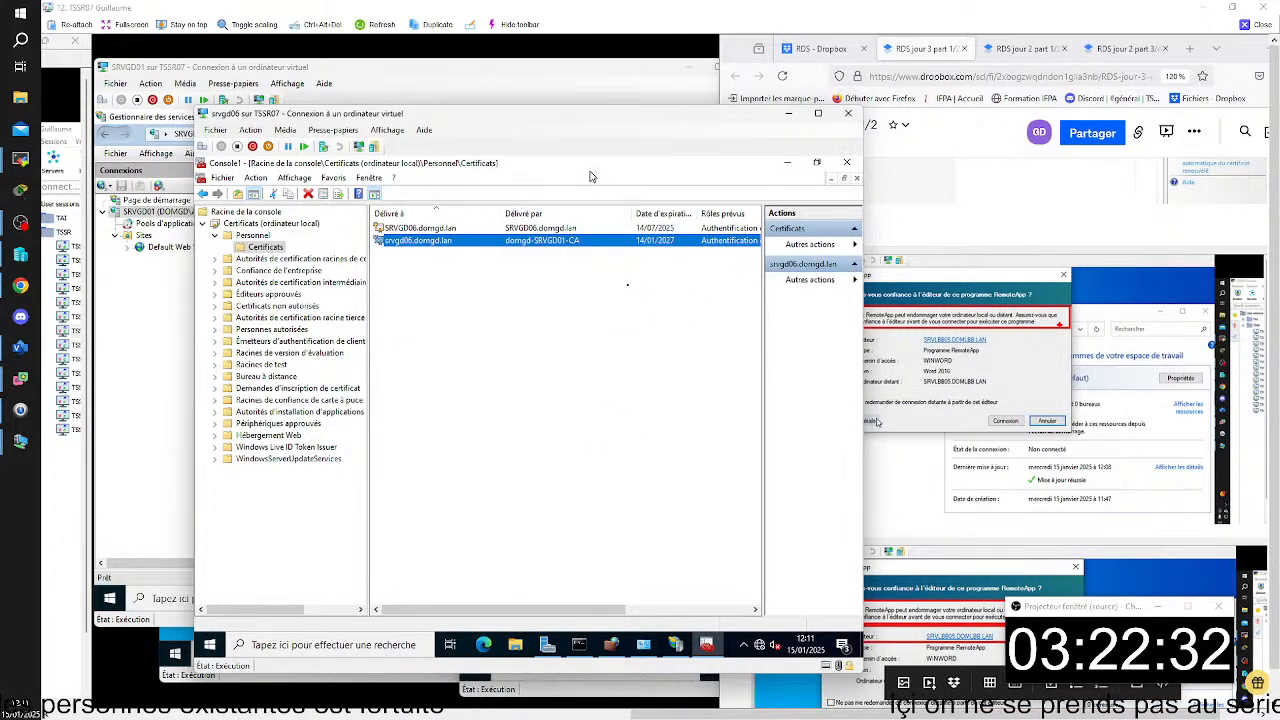
{"action": "left_click", "coordinate": [587, 314]}
{"action": "key", "text": "F5"}
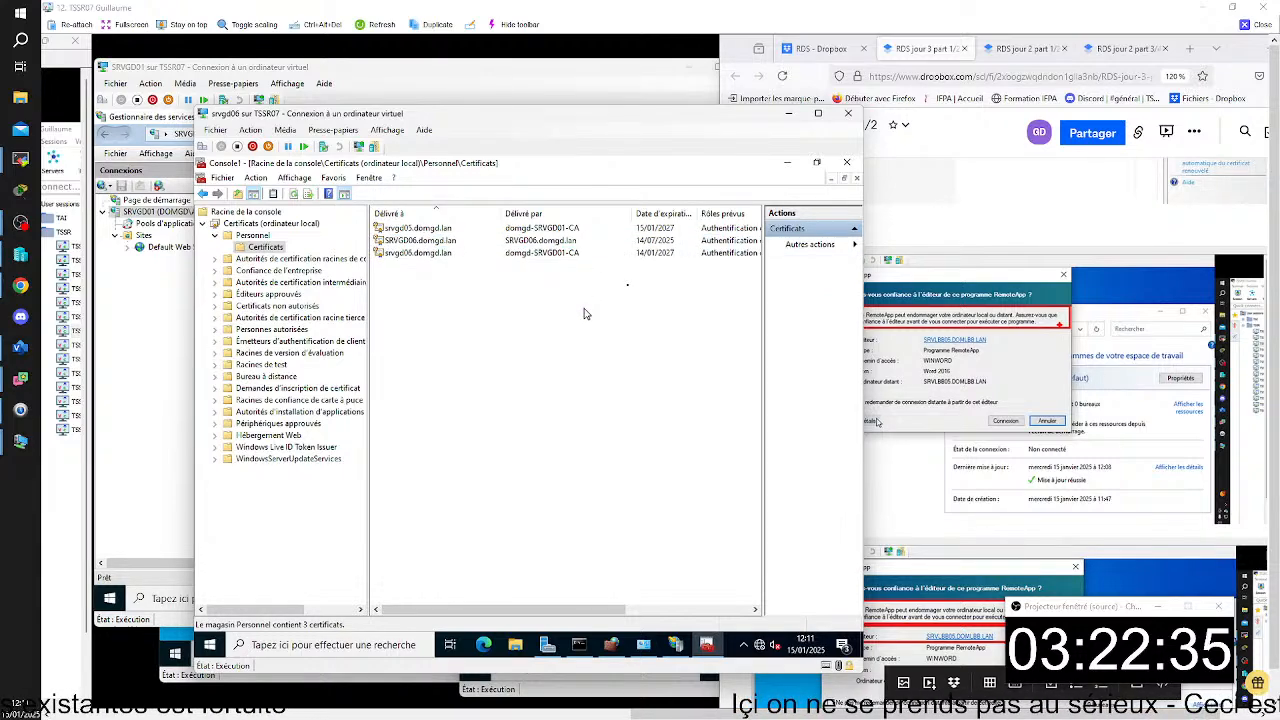
{"action": "left_click", "coordinate": [448, 232]}
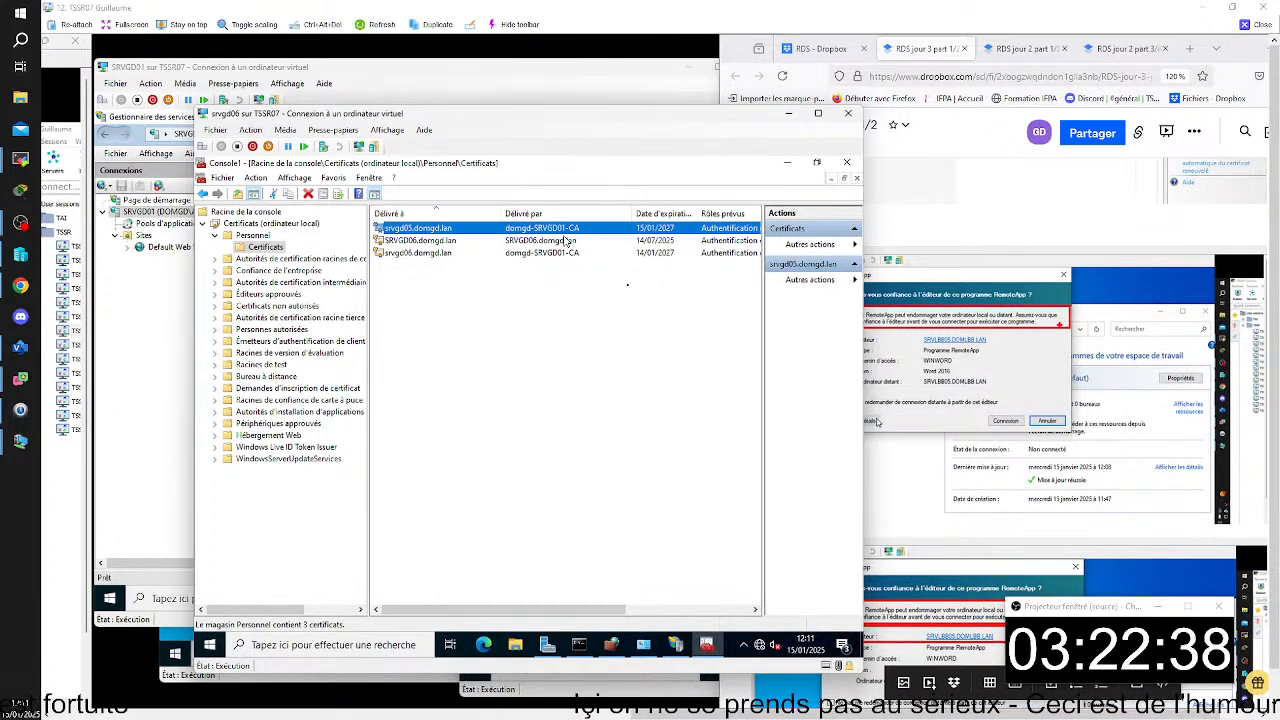
- Capture the Personal certificates list and paste it below the line "creer le cert" in the RDS jour 3 part 1/2 notes
{"action": "scroll", "coordinate": [1109, 439], "scroll_direction": "down", "scroll_amount": 3}
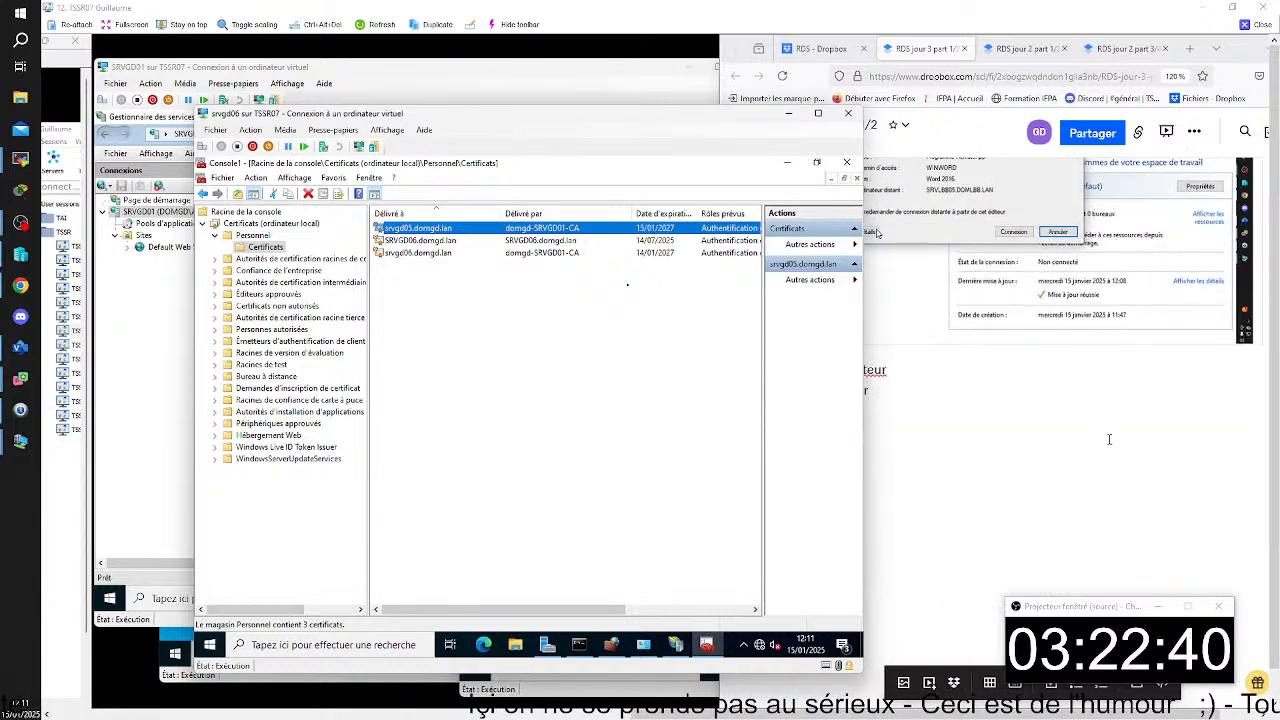
{"action": "left_click", "coordinate": [990, 423]}
{"action": "key", "text": "Return"}
{"action": "key", "text": "Return"}
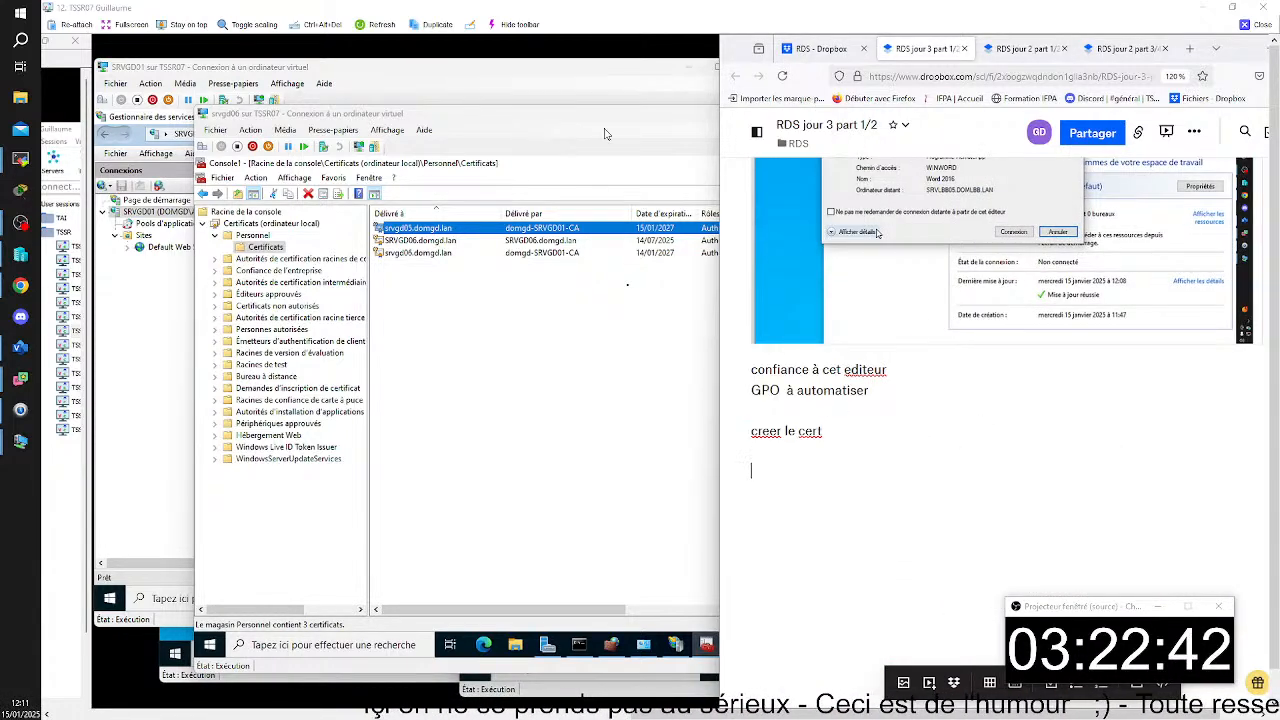
{"action": "left_click", "coordinate": [550, 118]}
{"action": "left_click", "coordinate": [590, 43]}
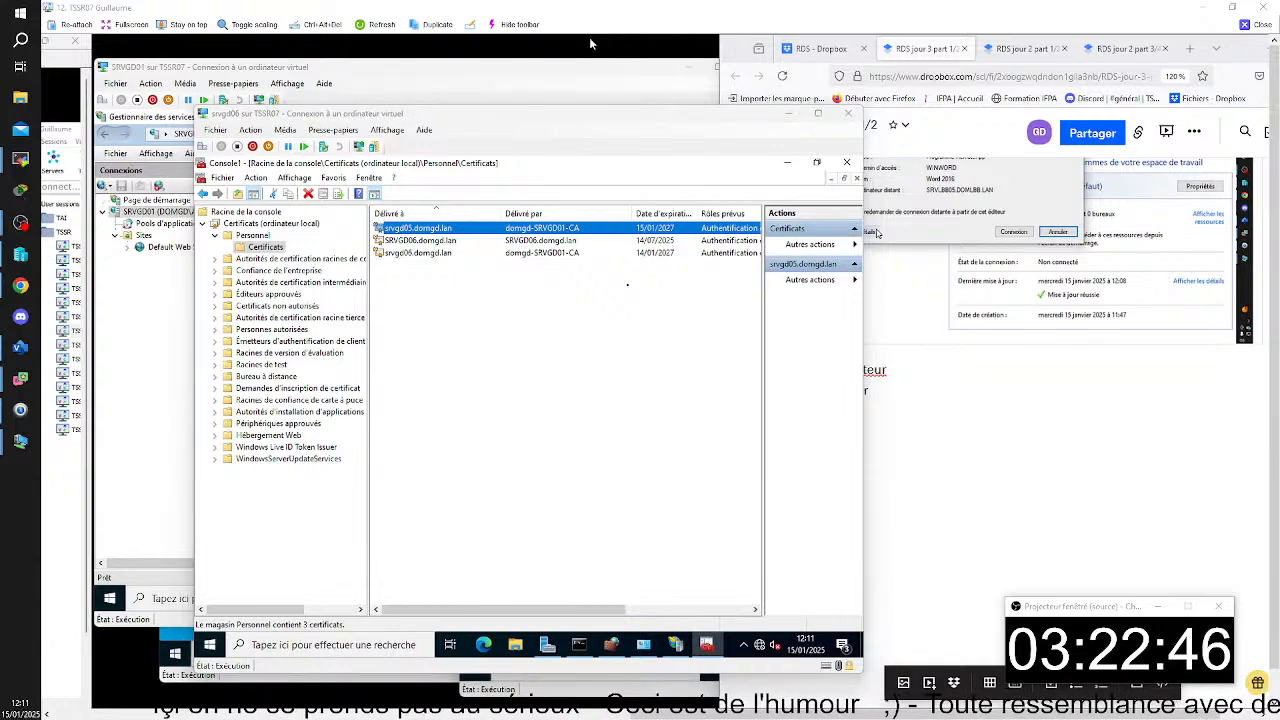
{"action": "key", "text": "super+shift+s"}
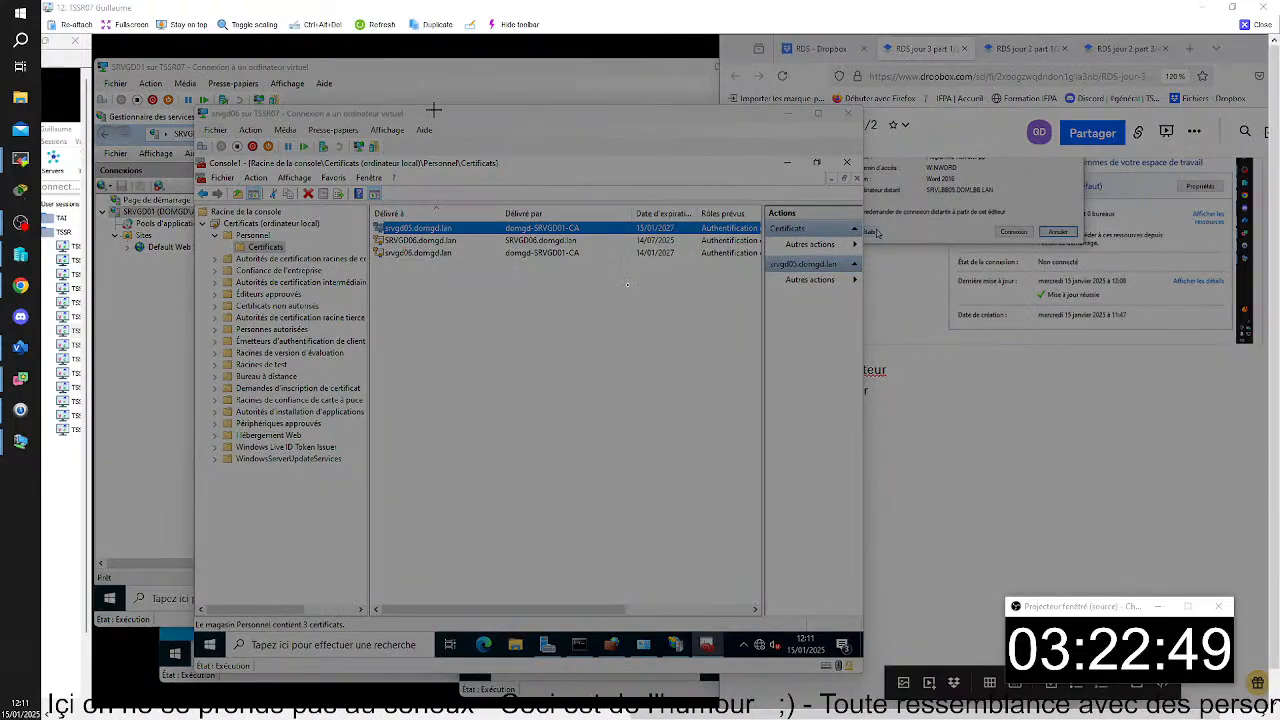
{"action": "left_click_drag", "start_coordinate": [191, 93], "coordinate": [784, 476]}
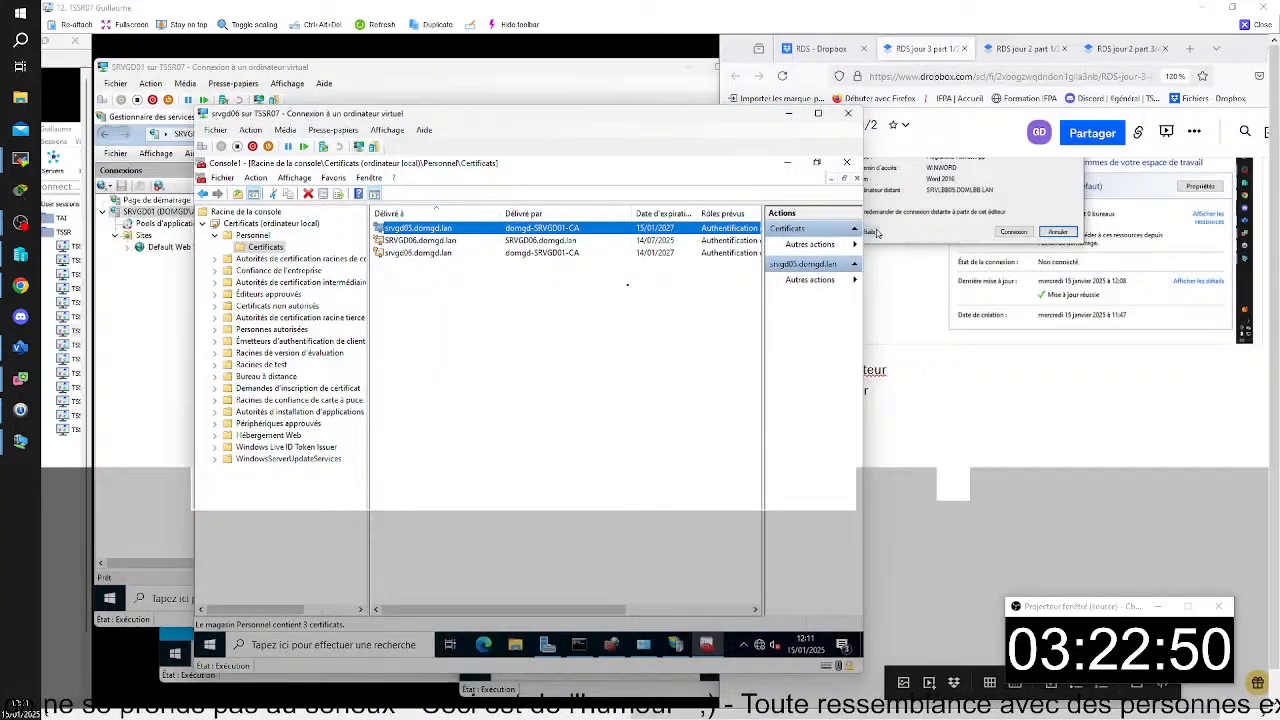
{"action": "left_click", "coordinate": [870, 456]}
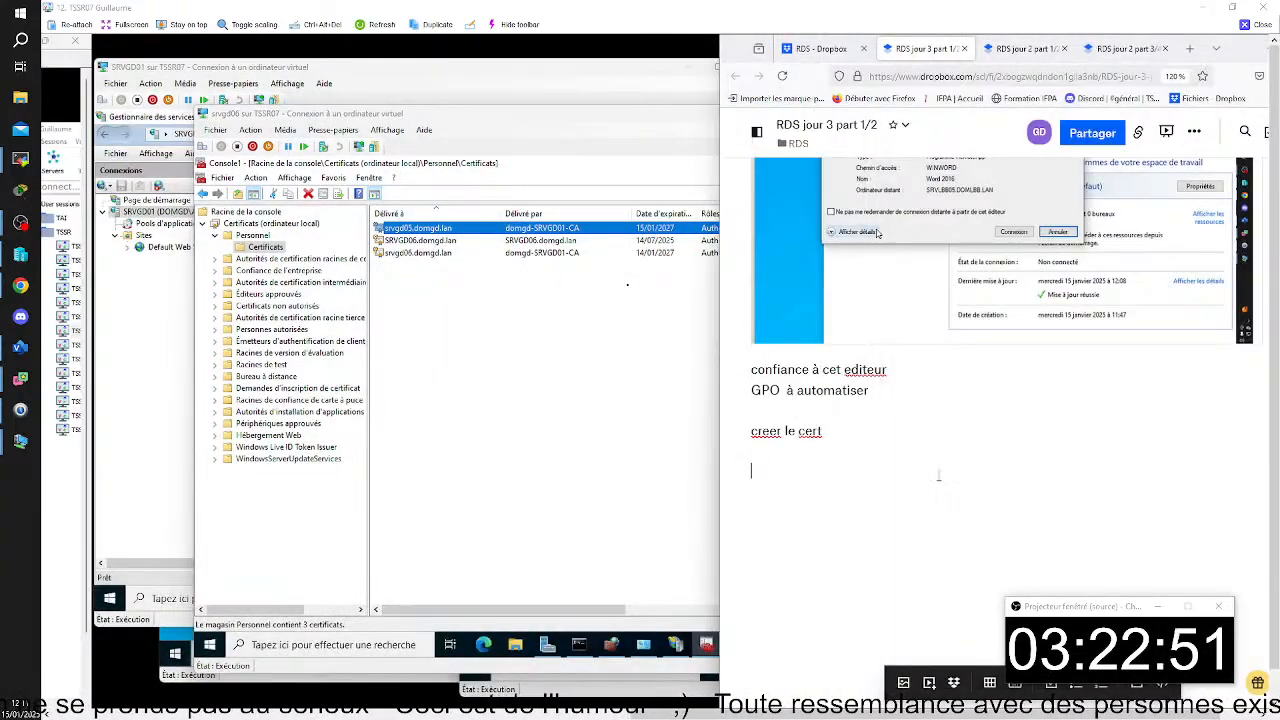
{"action": "key", "text": "ctrl+v"}
- Start exporting the srvgd05.domgd.lan certificate and choose to include its private key
{"action": "right_click", "coordinate": [571, 229]}
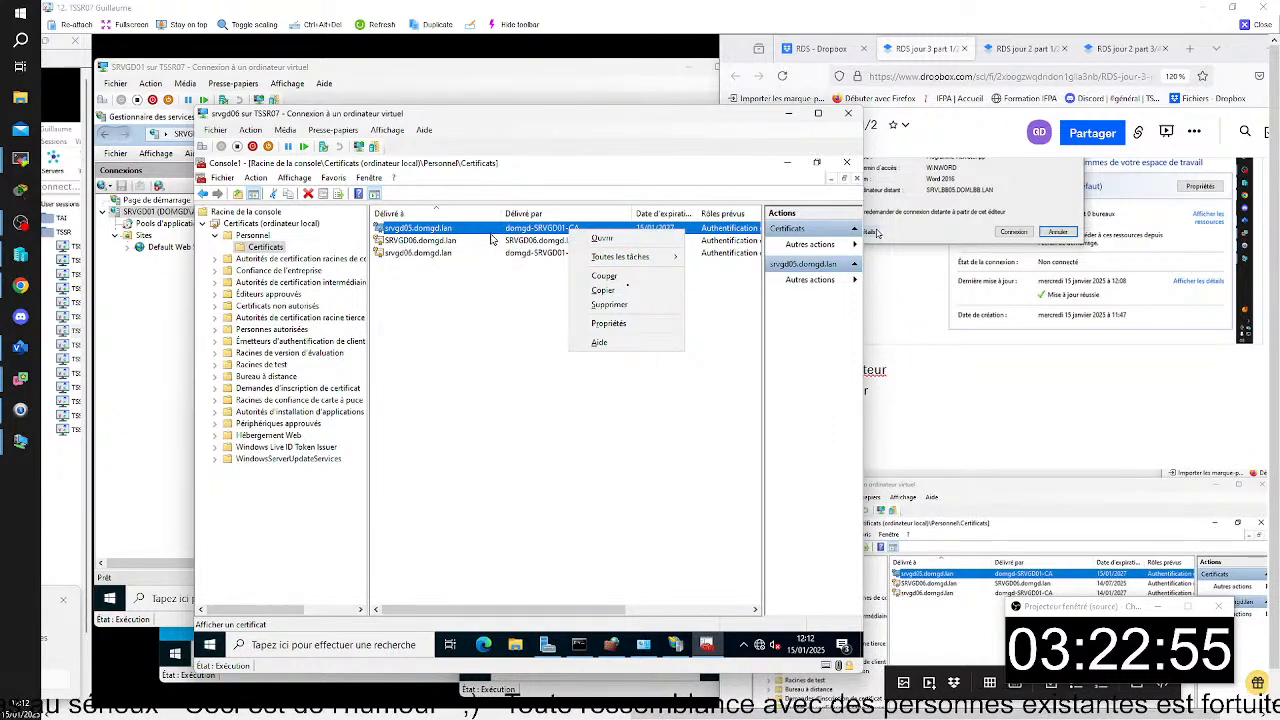
{"action": "right_click", "coordinate": [492, 230]}
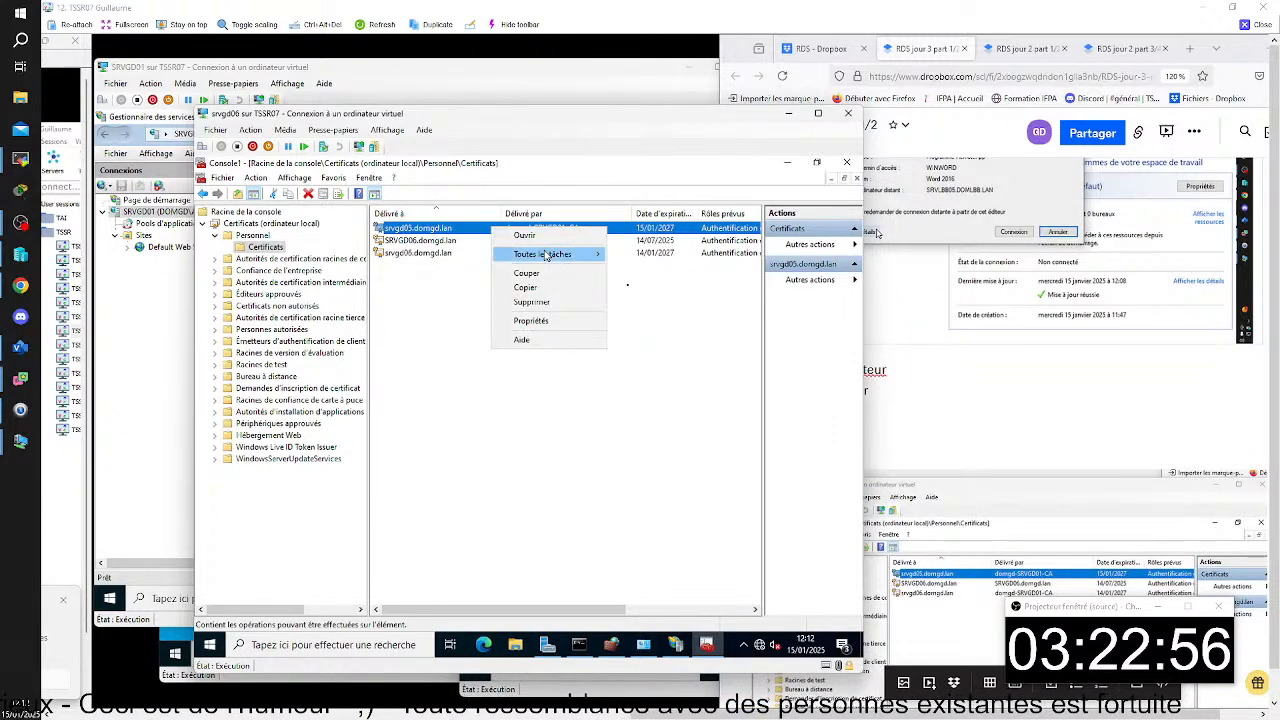
{"action": "mouse_move", "coordinate": [548, 257]}
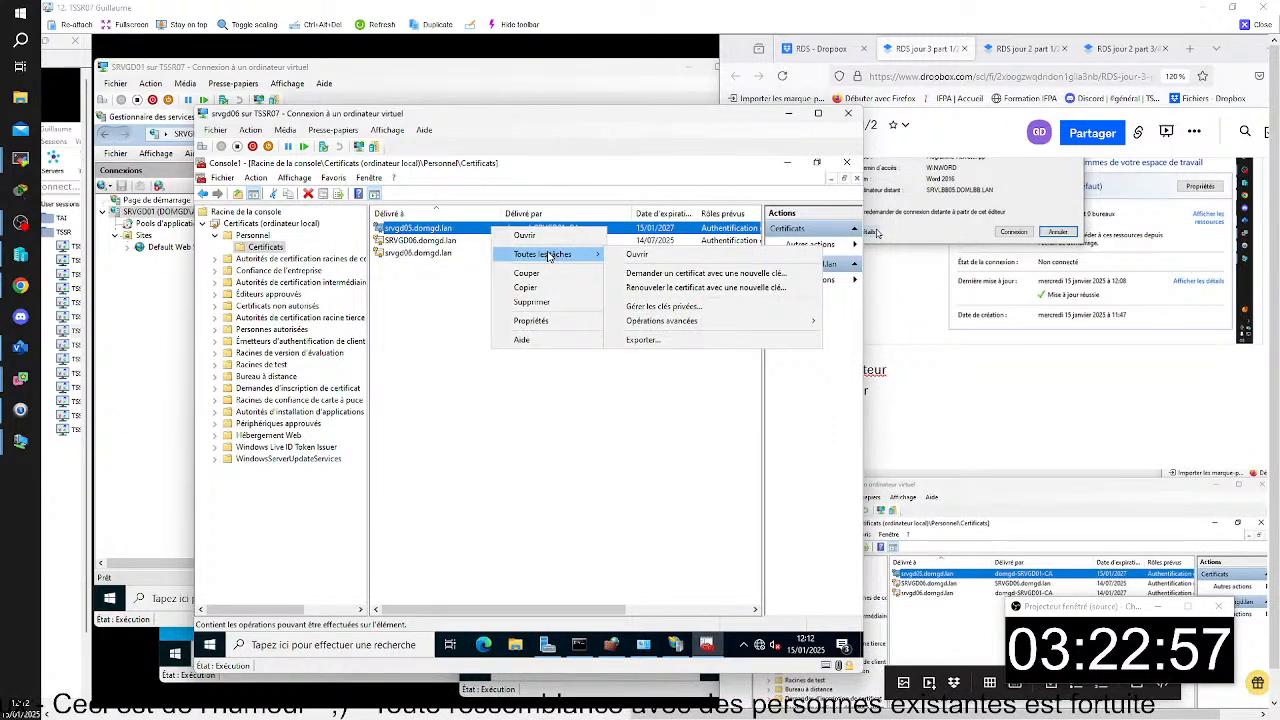
{"action": "left_click", "coordinate": [643, 340]}
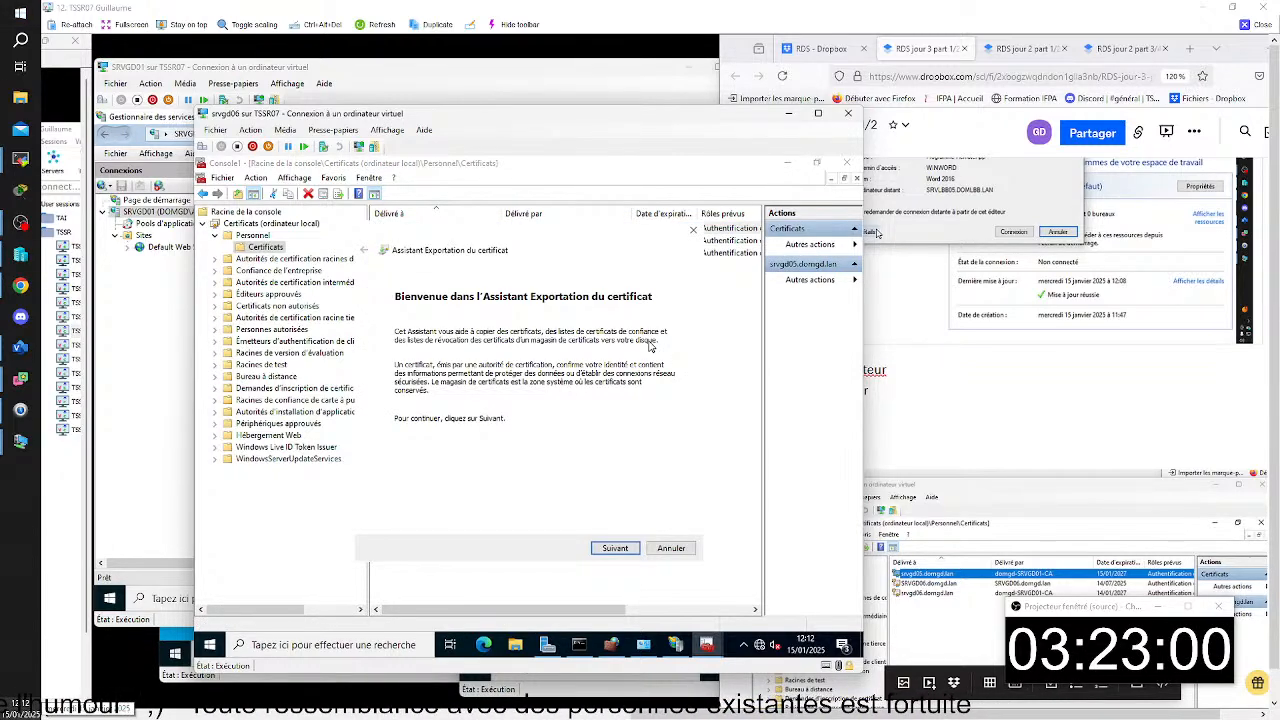
{"action": "left_click", "coordinate": [621, 554]}
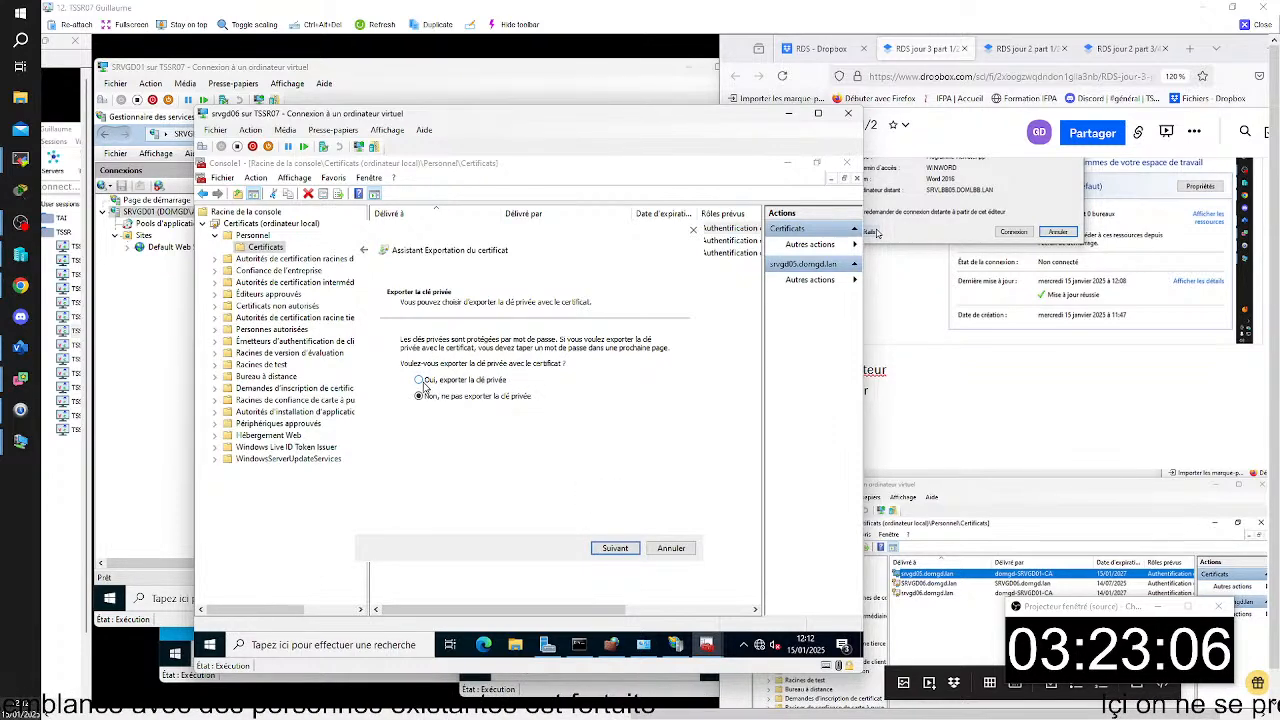
{"action": "left_click", "coordinate": [419, 380]}
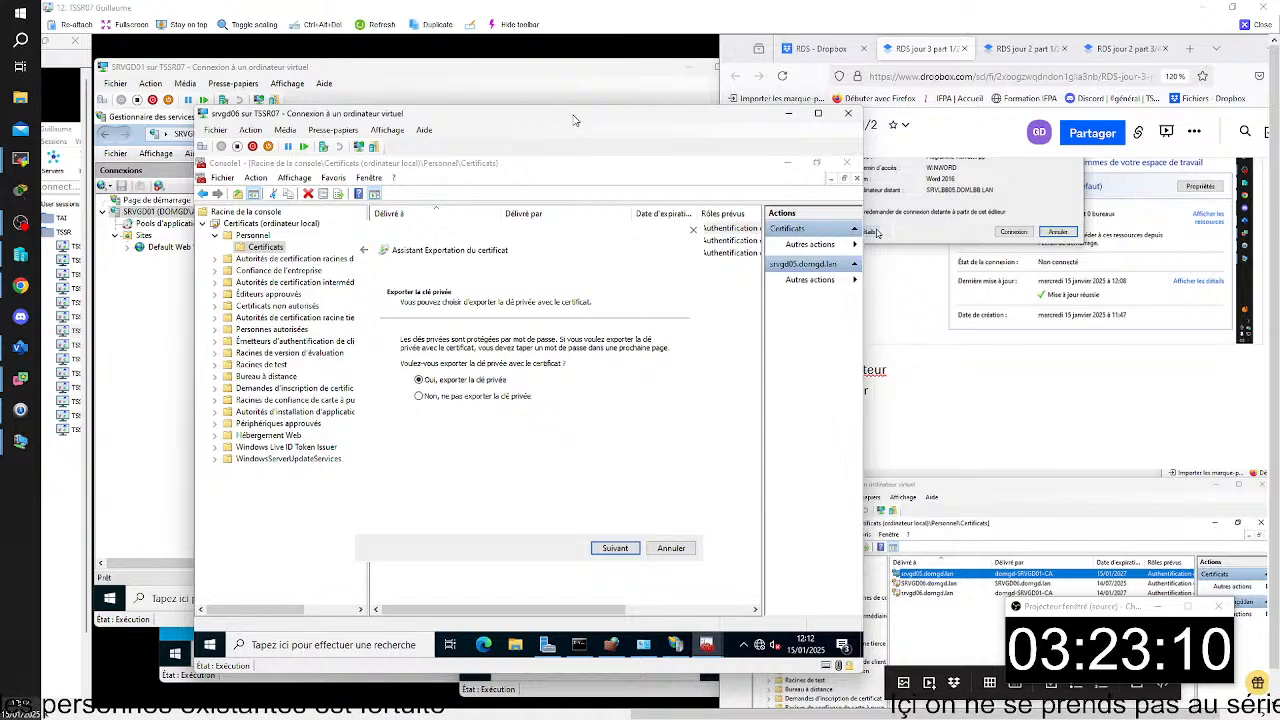
- Capture the private key page of the export wizard for the notes and accept the PKCS #12 (.PFX) format with its default options
{"action": "key", "text": "super+shift+s"}
{"action": "left_click_drag", "start_coordinate": [193, 199], "coordinate": [792, 562]}
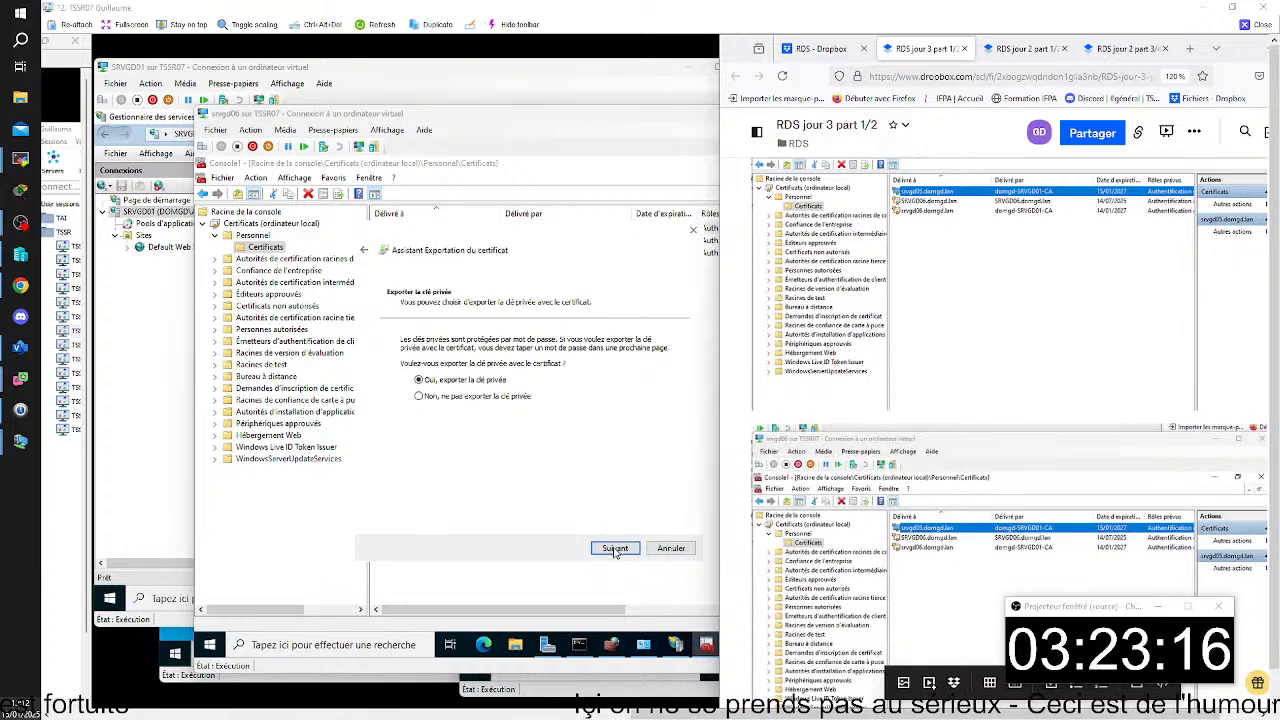
{"action": "left_click", "coordinate": [614, 548]}
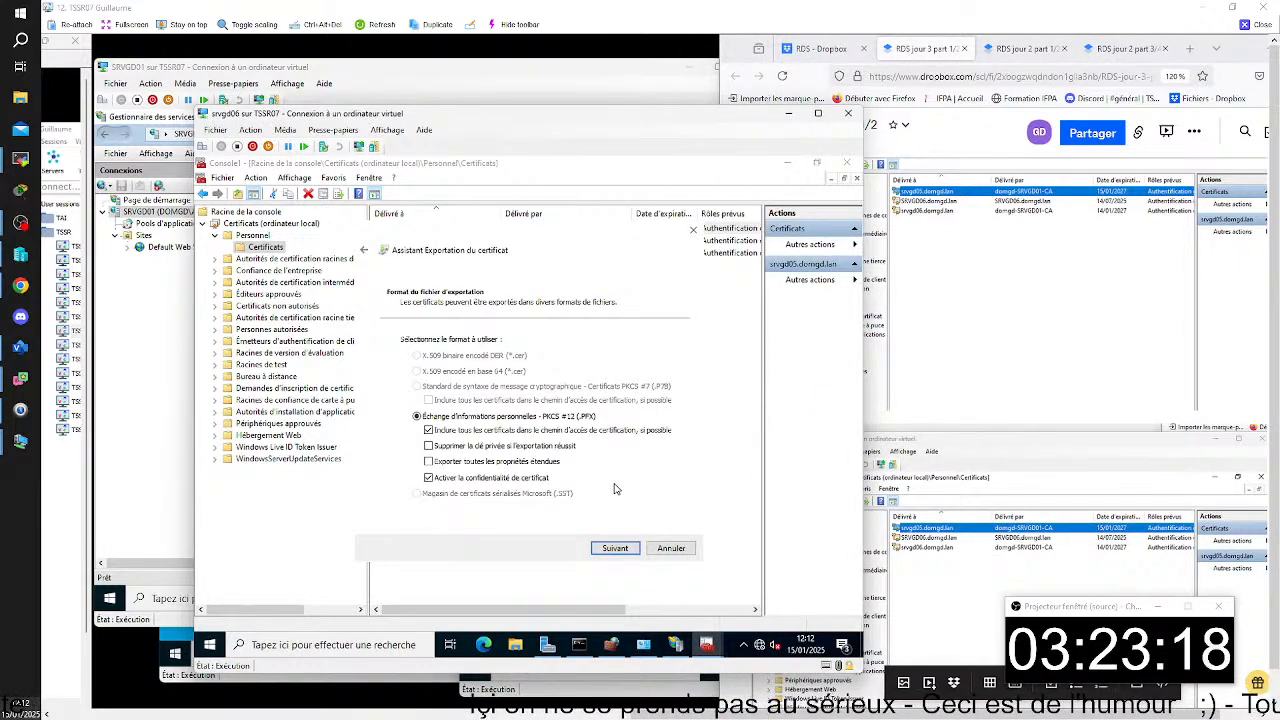
{"action": "left_click", "coordinate": [615, 548]}
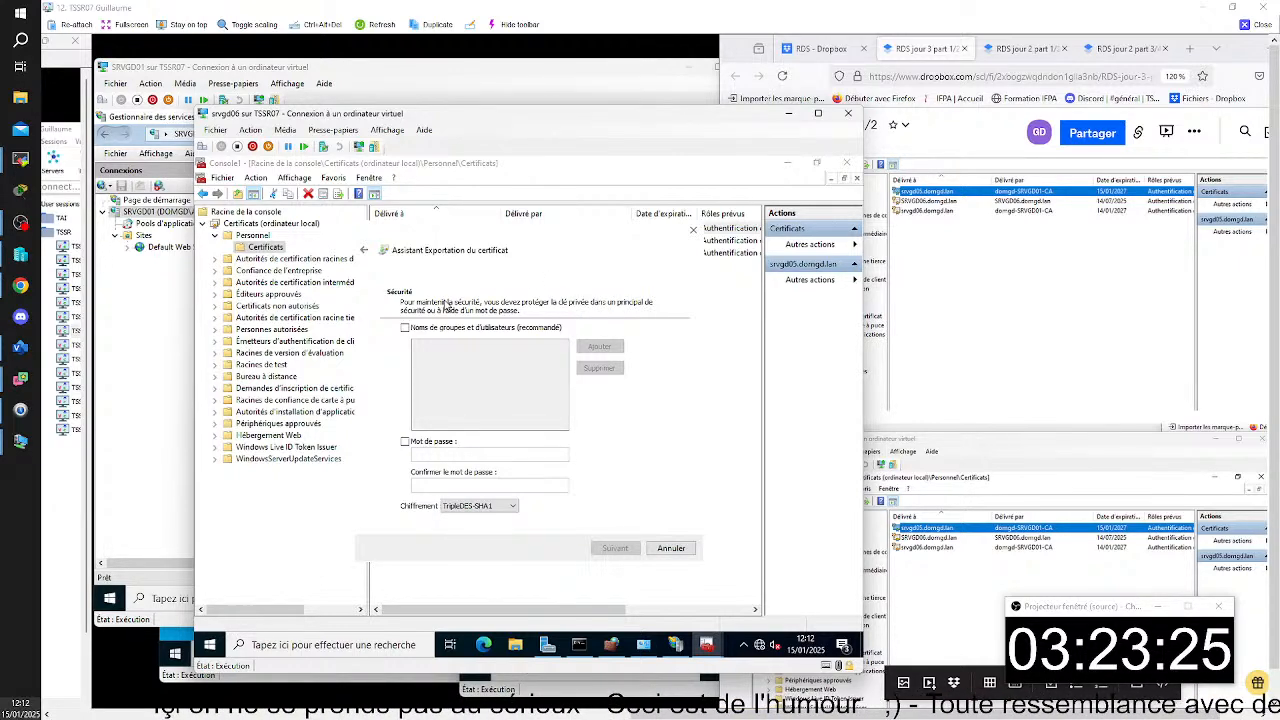
- Protect the exported private key with a password, enter and confirm that password, and keep TripleDES-SHA1 encryption
{"action": "left_click", "coordinate": [406, 441]}
{"action": "left_click", "coordinate": [445, 453]}
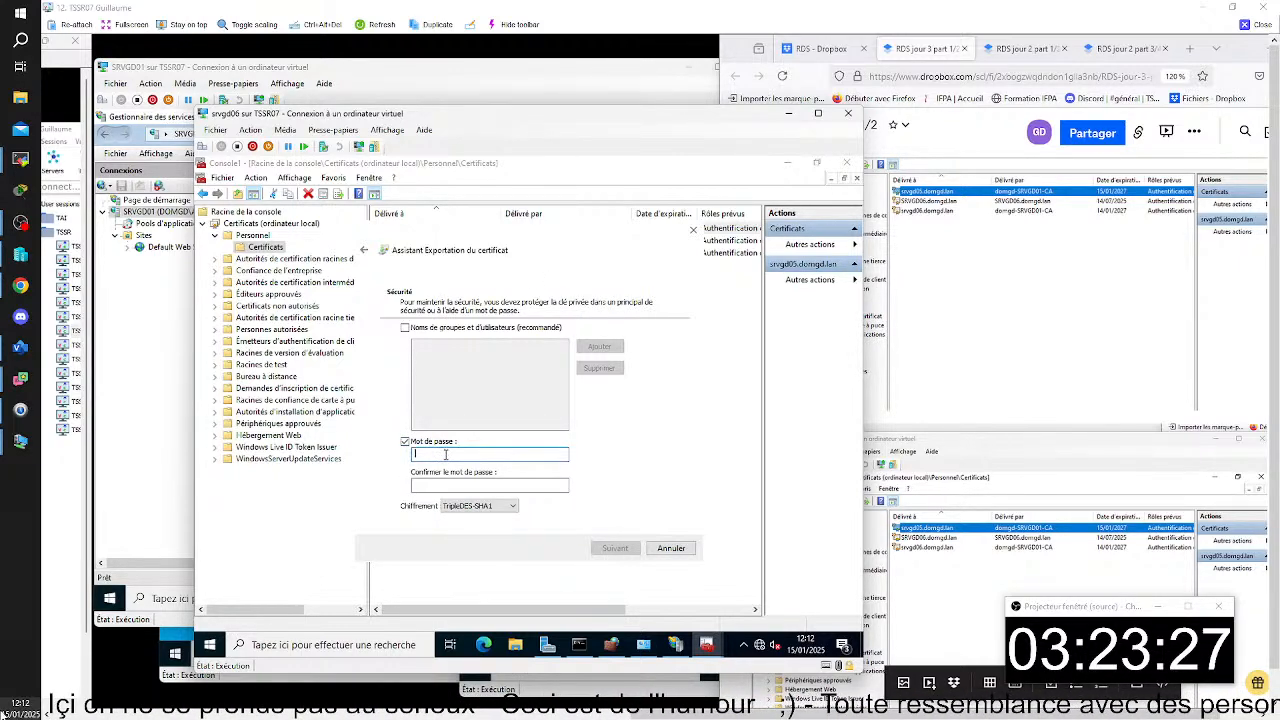
{"action": "type", "text": "••••••••"}
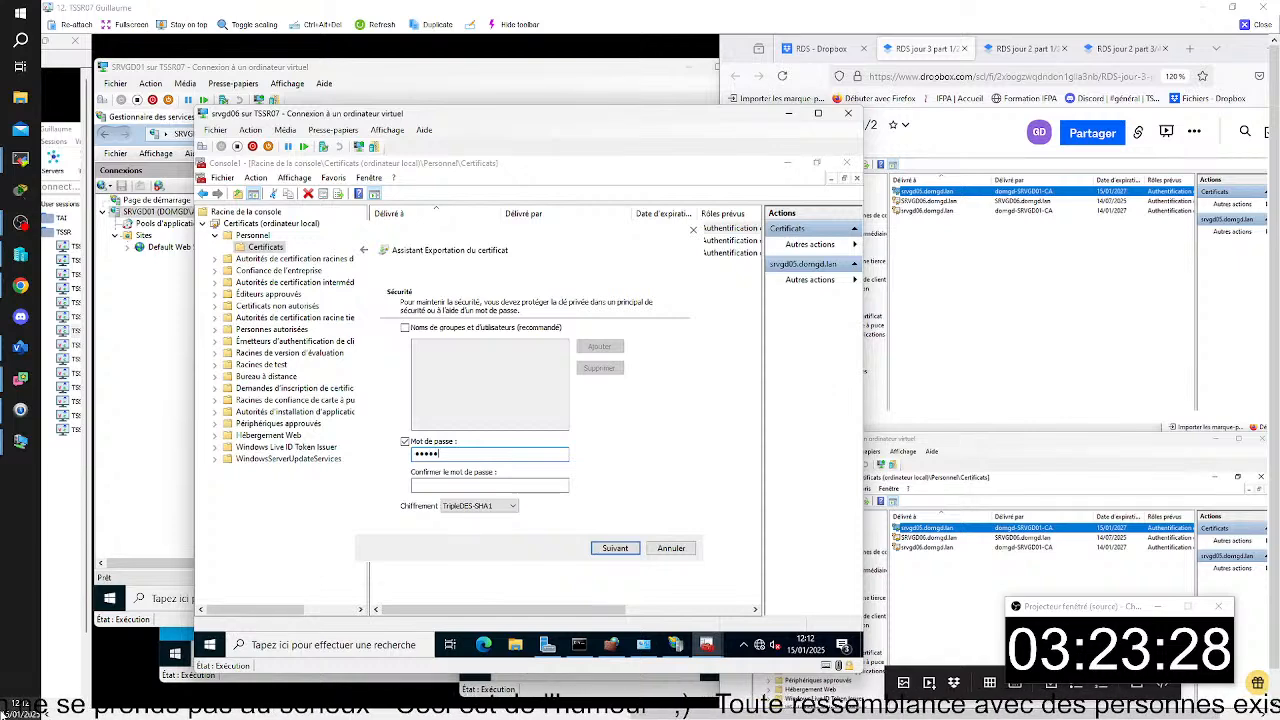
{"action": "left_click", "coordinate": [450, 484]}
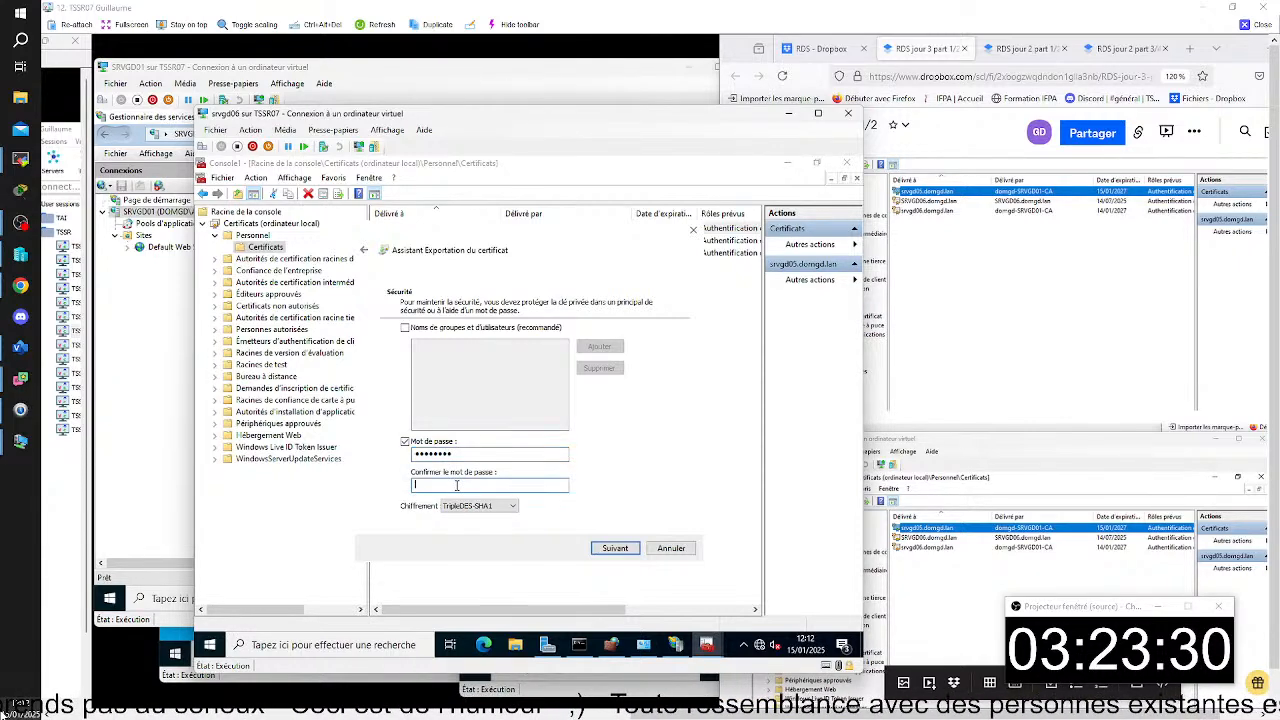
{"action": "type", "text": "••••••••"}
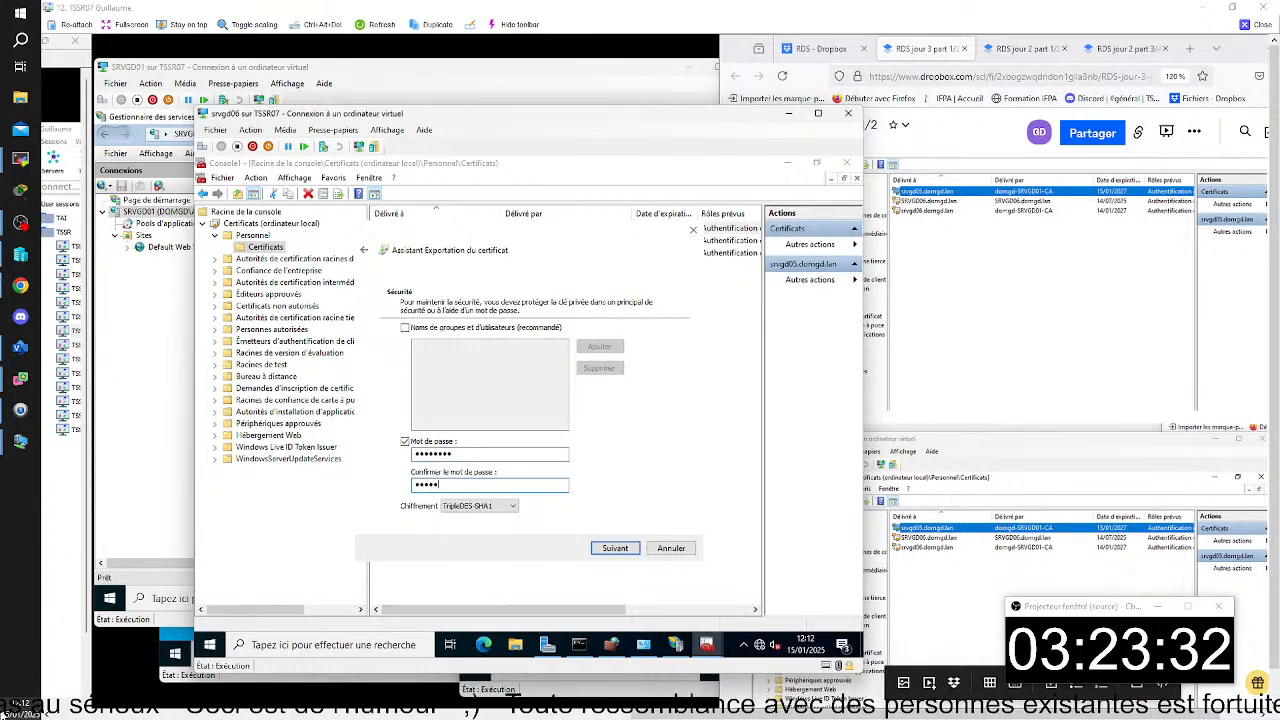
{"action": "left_click", "coordinate": [510, 506]}
{"action": "left_click", "coordinate": [510, 512]}
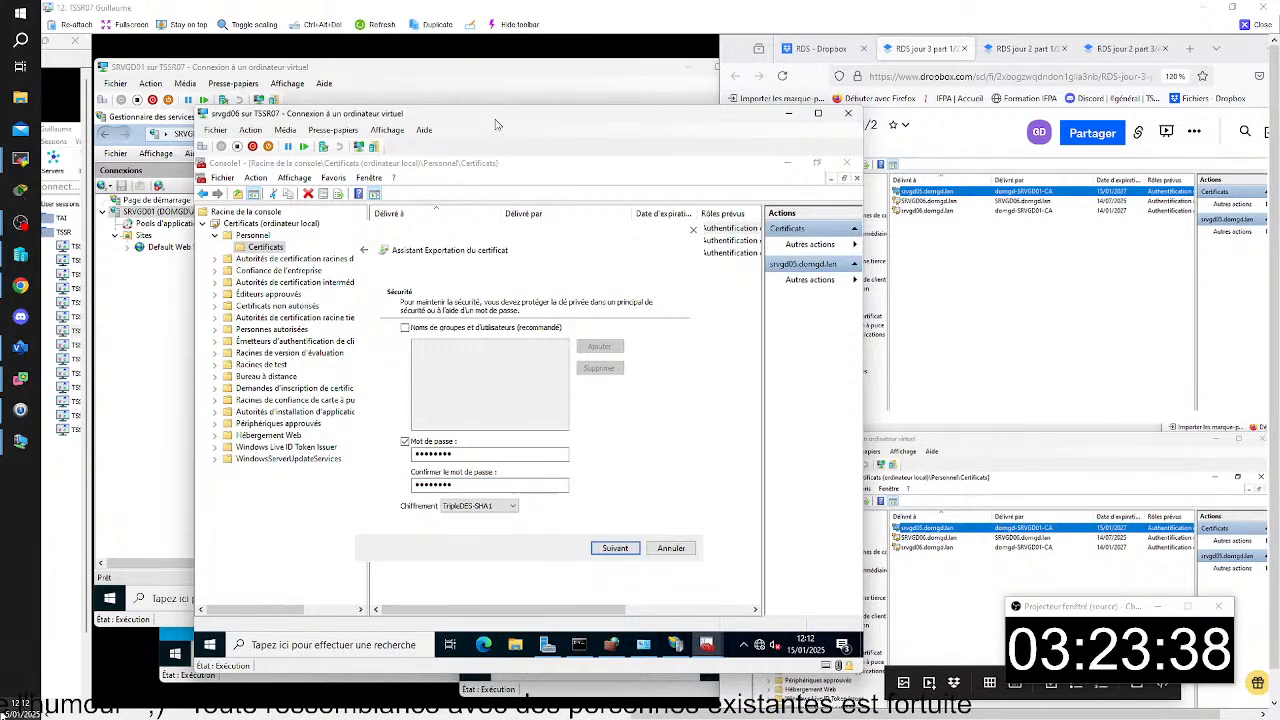
- Capture the export wizard's security page, paste it into the RDS jour 3 part 1/2 notes and return to the wizard
{"action": "key", "text": "super+shift+s"}
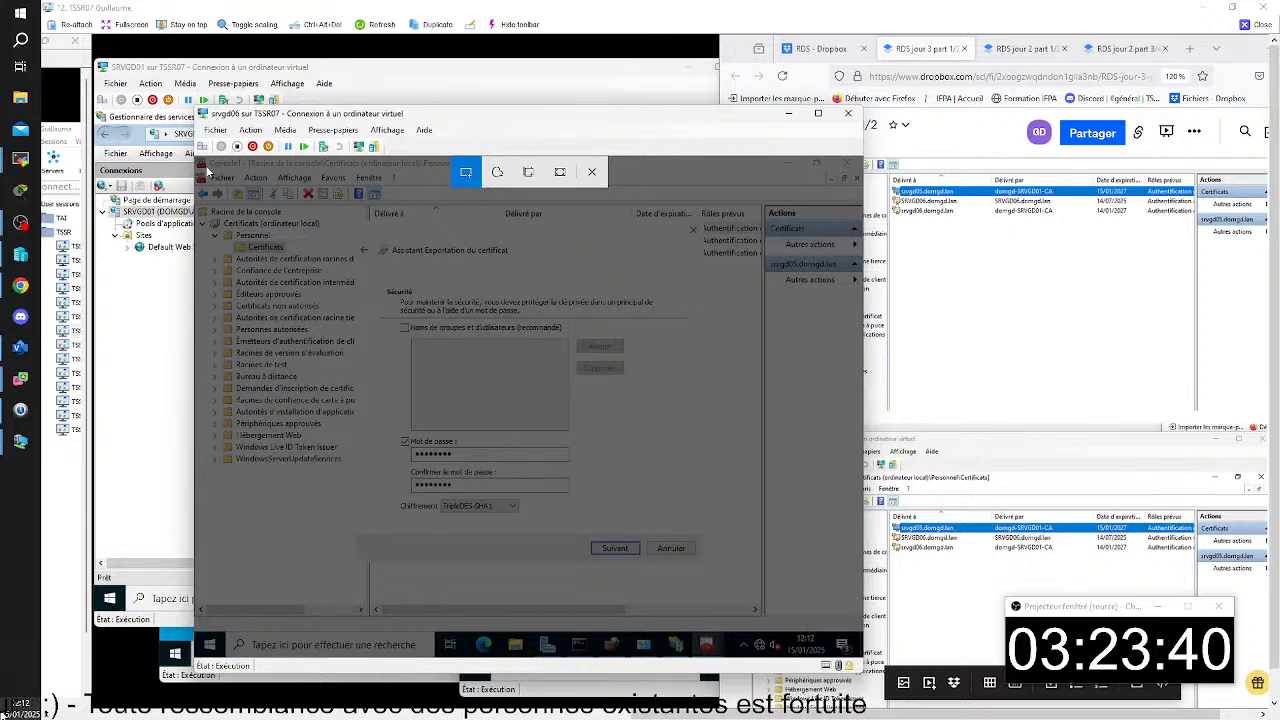
{"action": "left_click_drag", "start_coordinate": [228, 201], "coordinate": [830, 612]}
{"action": "left_click", "coordinate": [859, 502]}
{"action": "key", "text": "ctrl+v"}
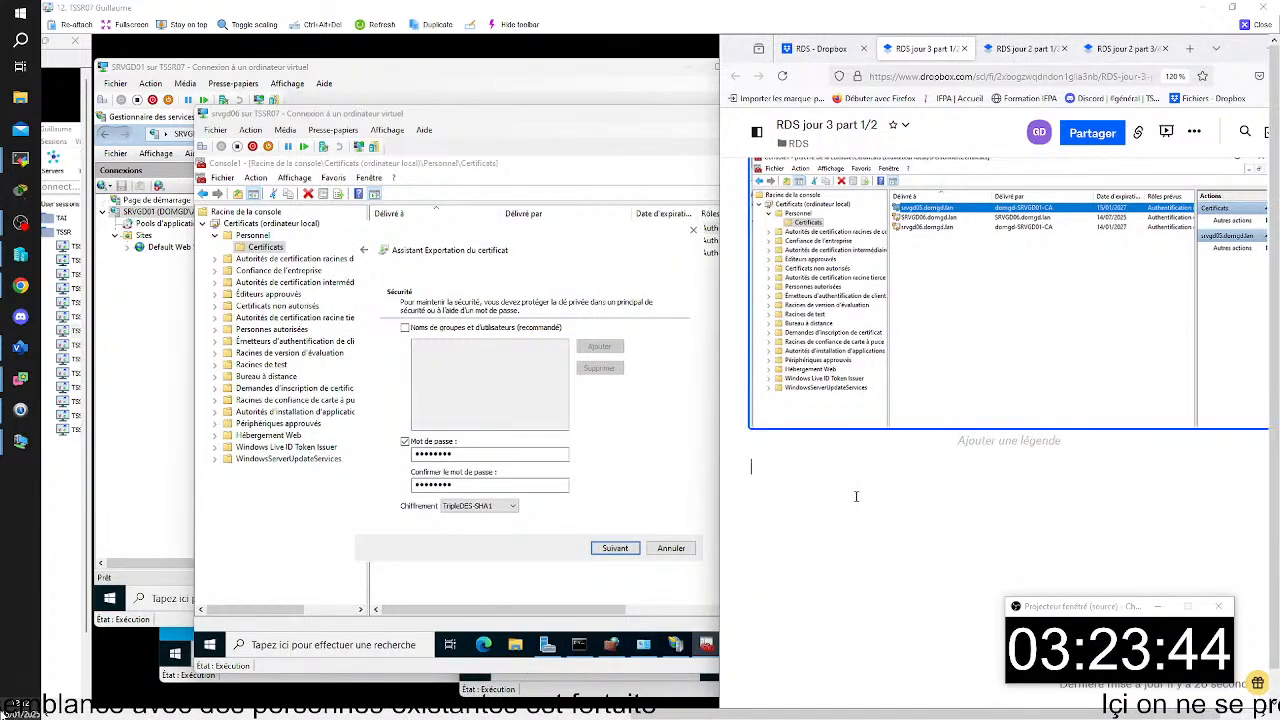
{"action": "left_click", "coordinate": [584, 262]}
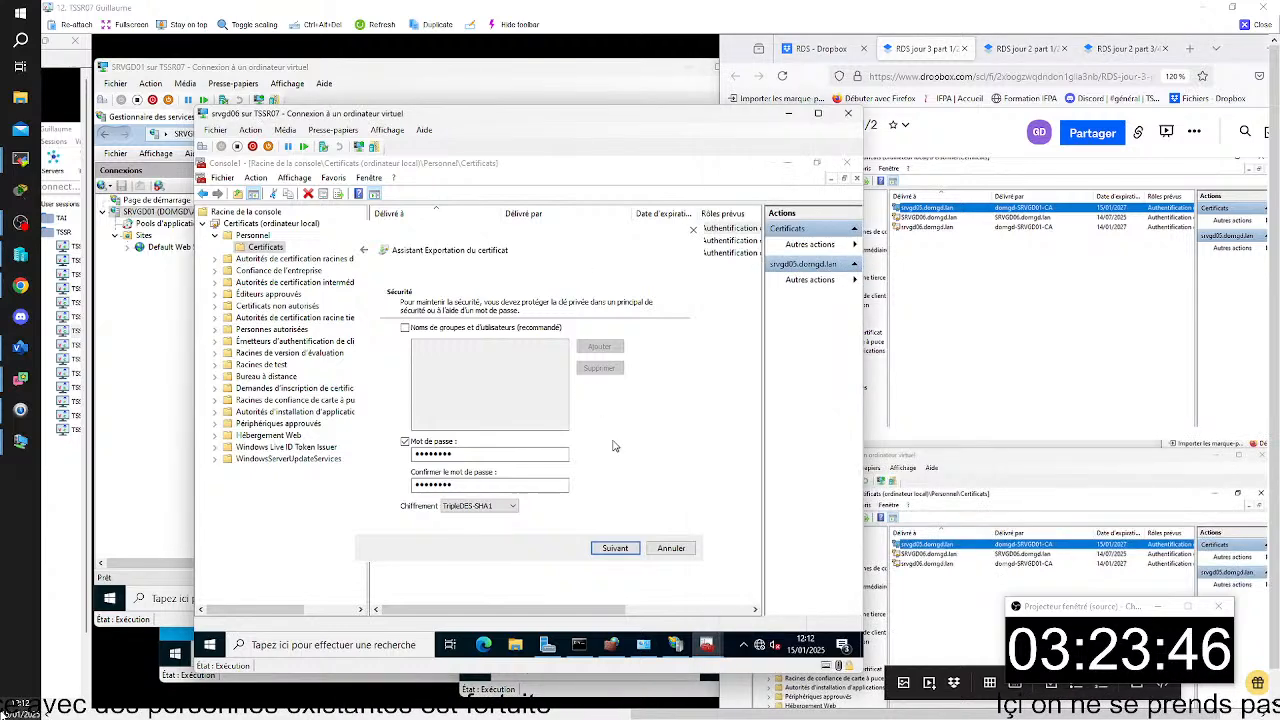
- Continue past the security page and save the export file as clé privée srvgd05 in PFX format in Documents
{"action": "left_click", "coordinate": [618, 548]}
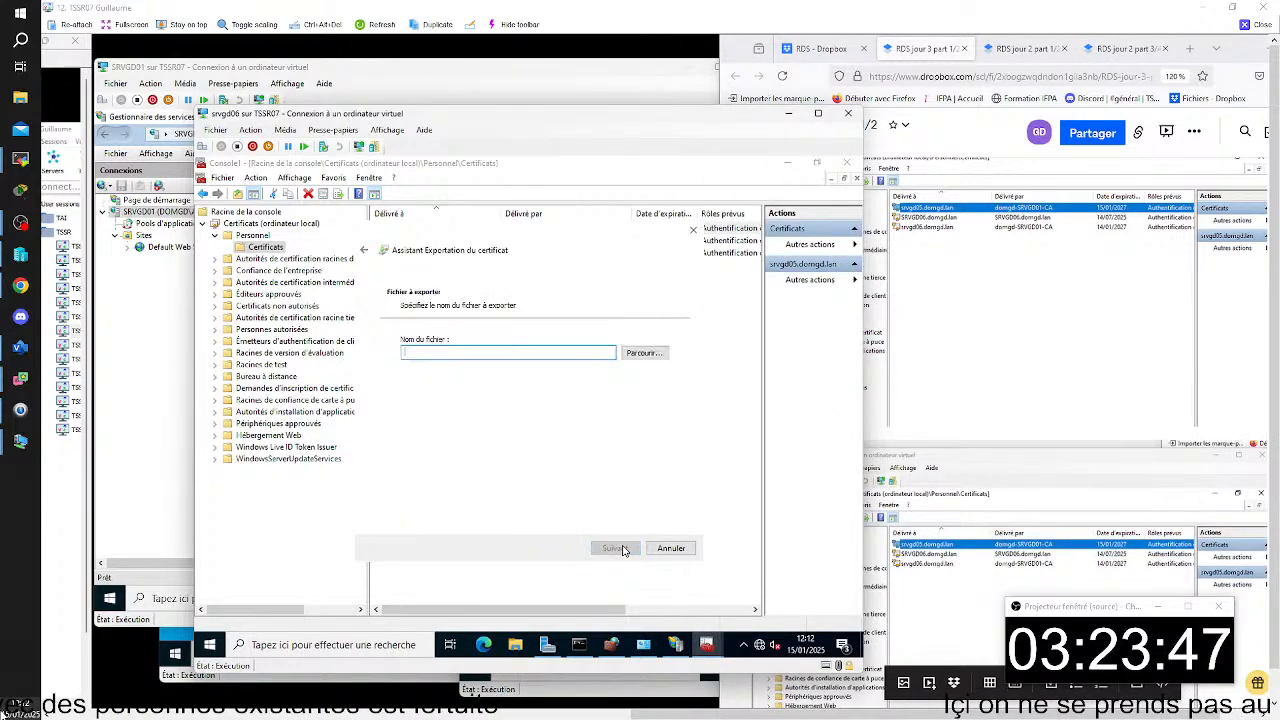
{"action": "left_click", "coordinate": [633, 353]}
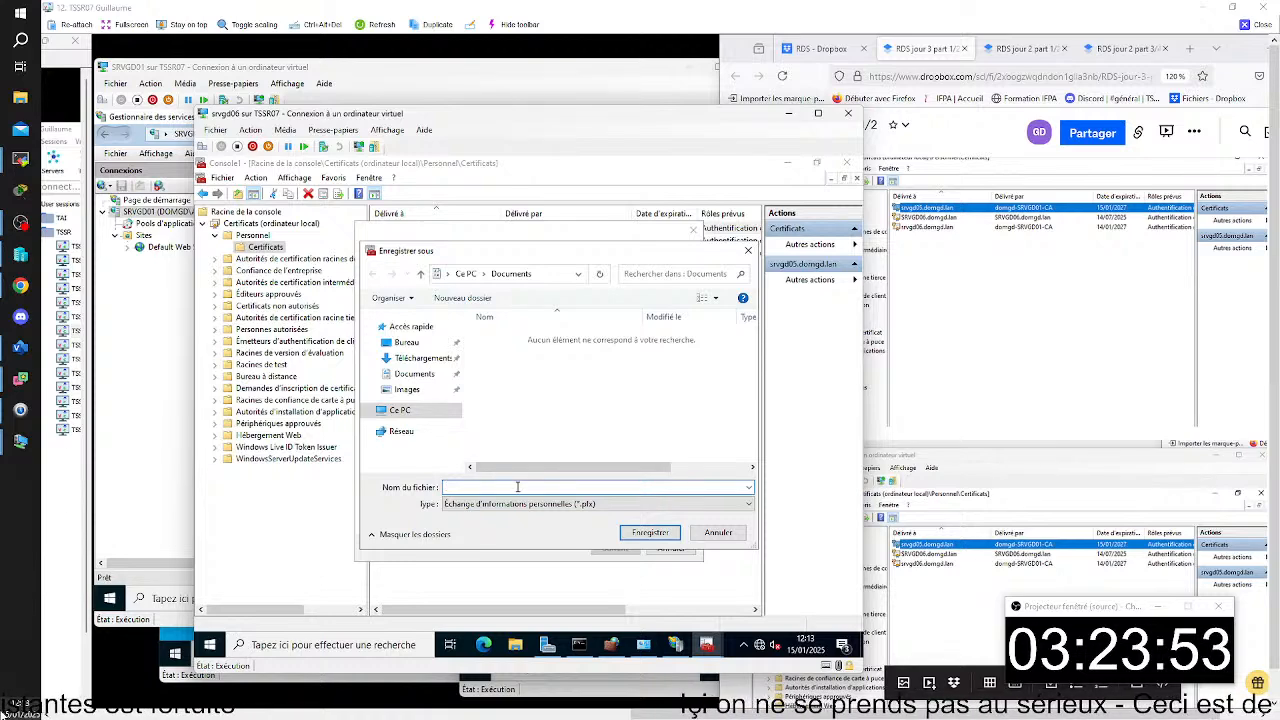
{"action": "type", "text": "cl"}
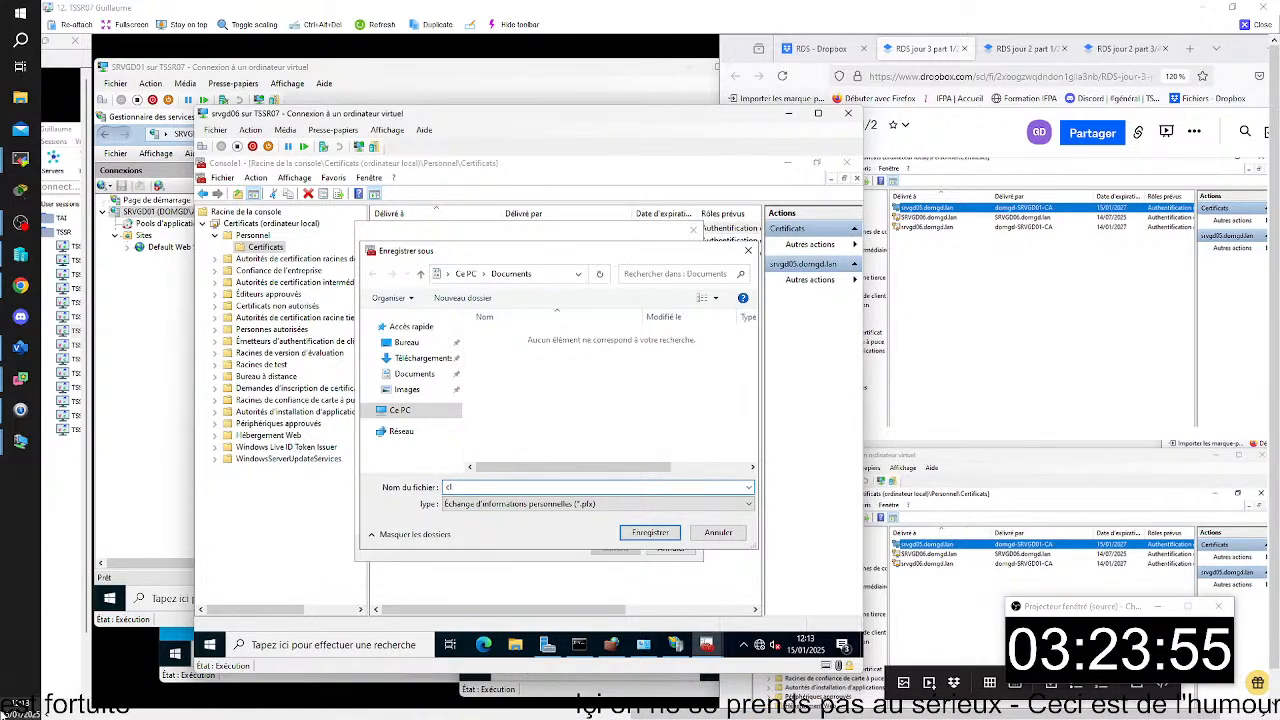
{"action": "type", "text": "é priv"}
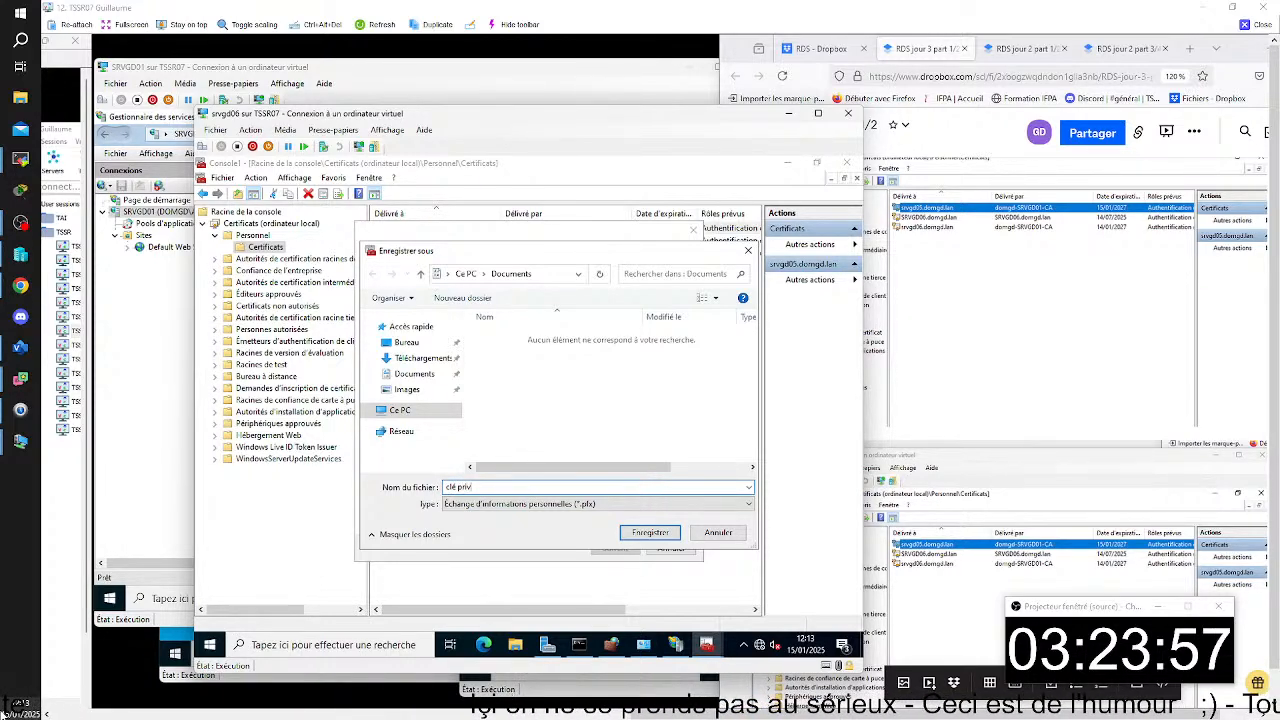
{"action": "type", "text": "ée"}
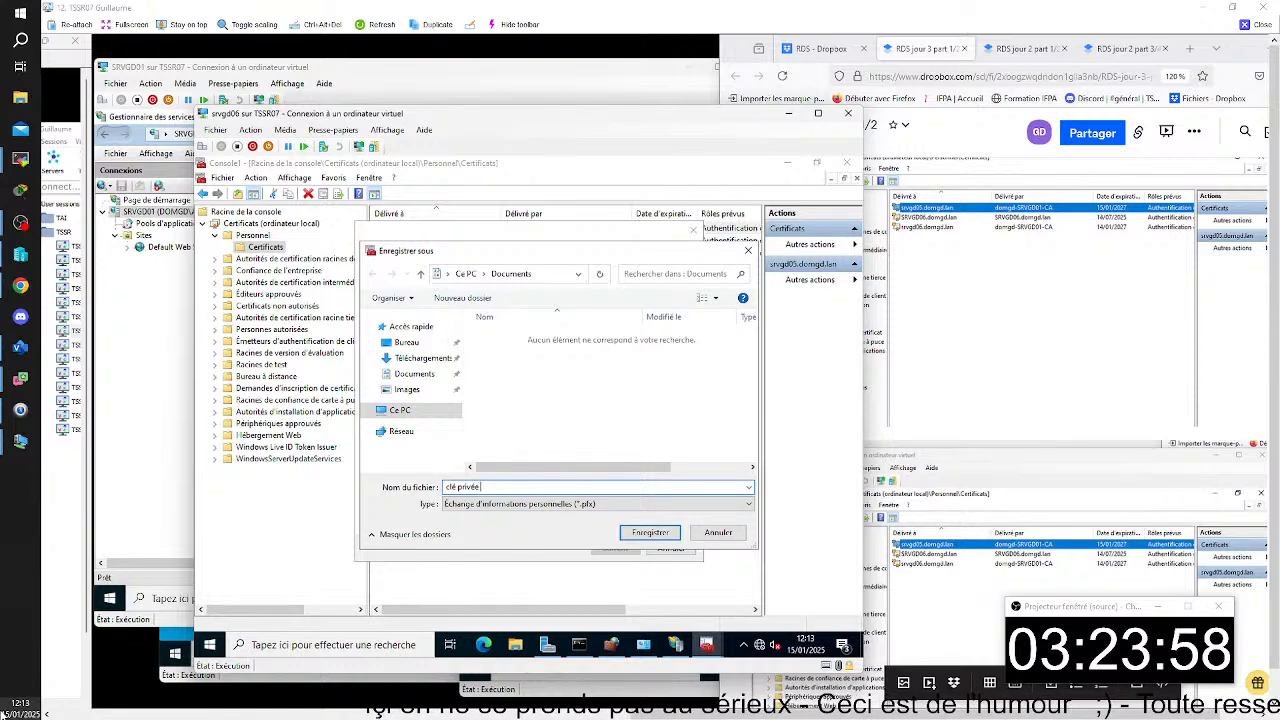
{"action": "type", "text": " srvgd"}
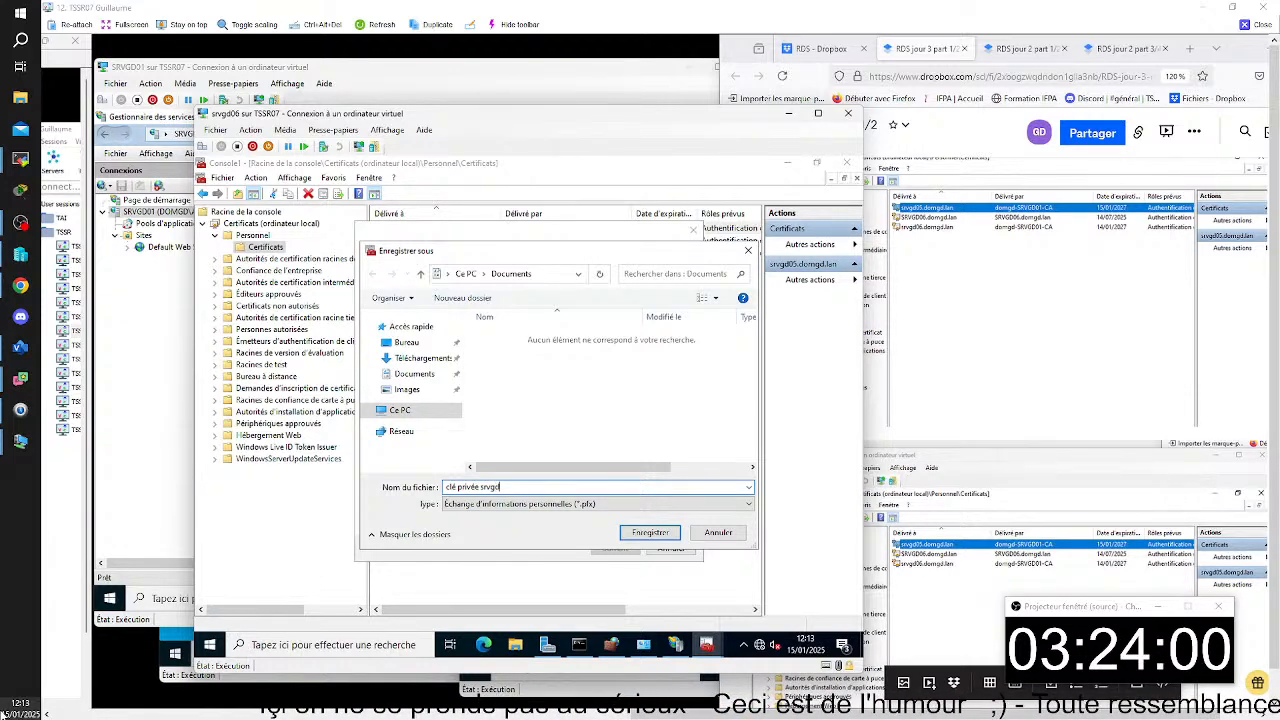
{"action": "type", "text": "05"}
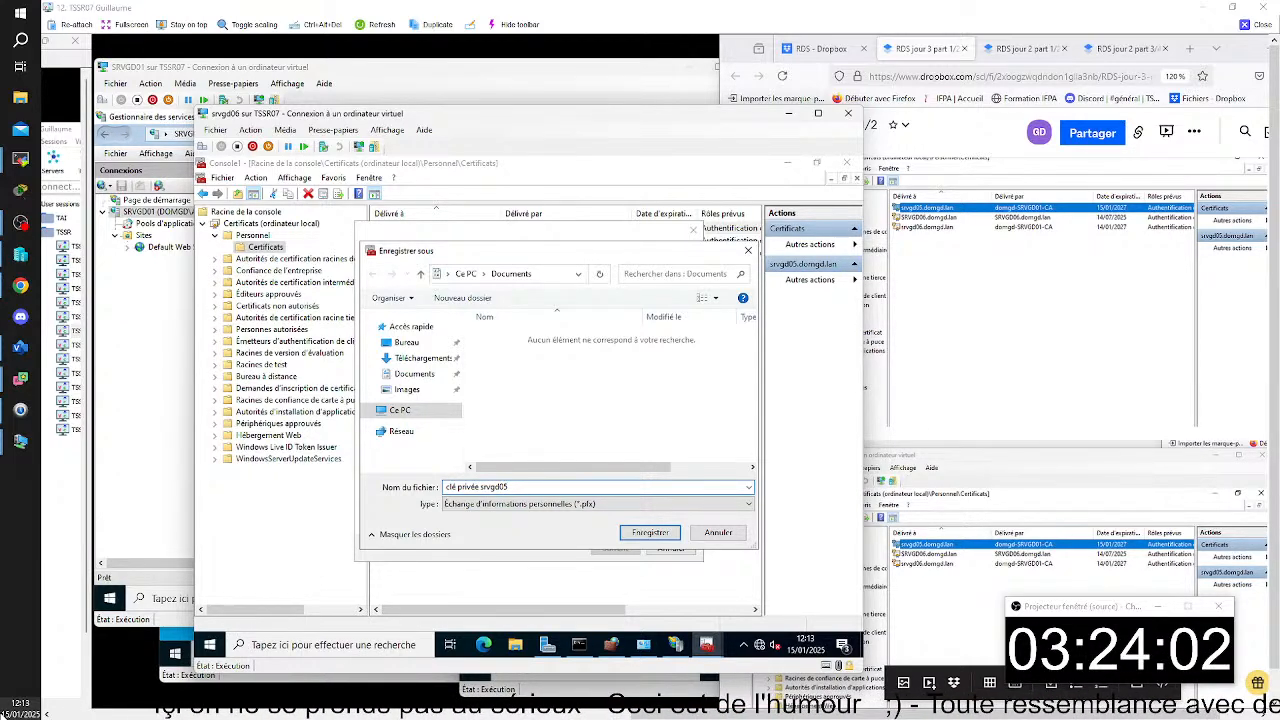
{"action": "left_click", "coordinate": [654, 532]}
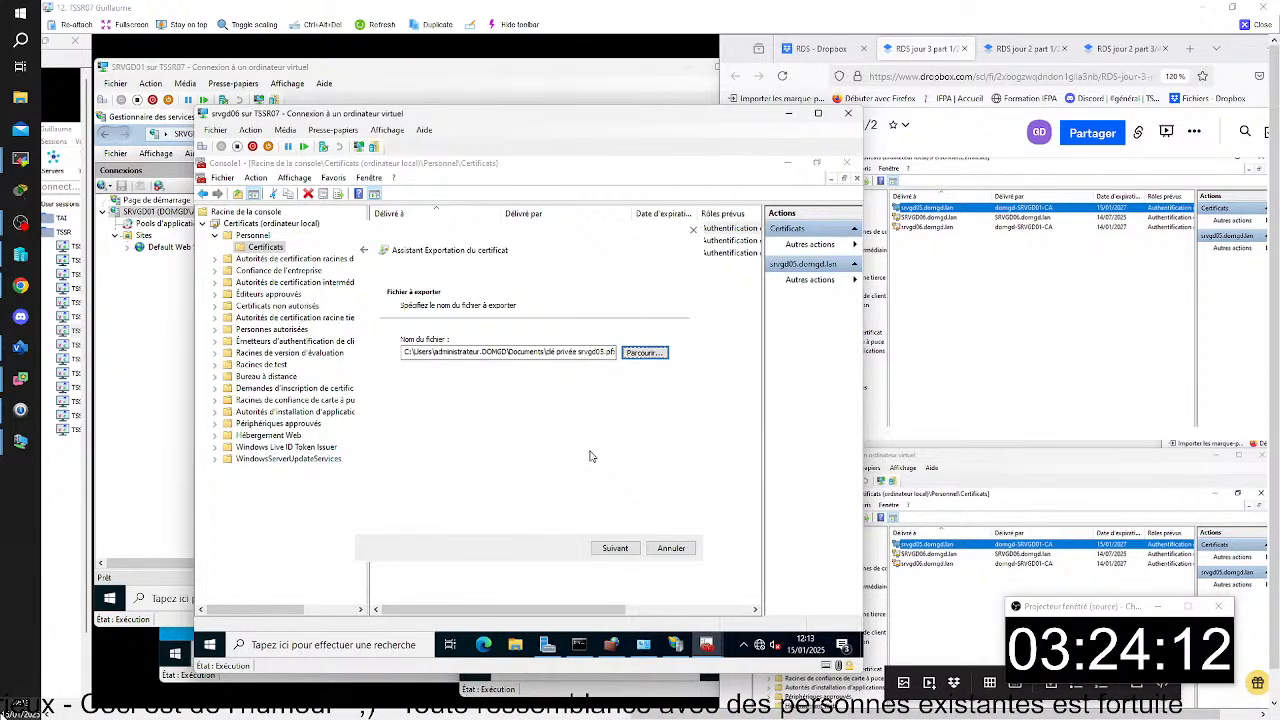
- Browse for the export file again, choose the Documents folder and save it as clé privée srvgd05
{"action": "left_click", "coordinate": [643, 356]}
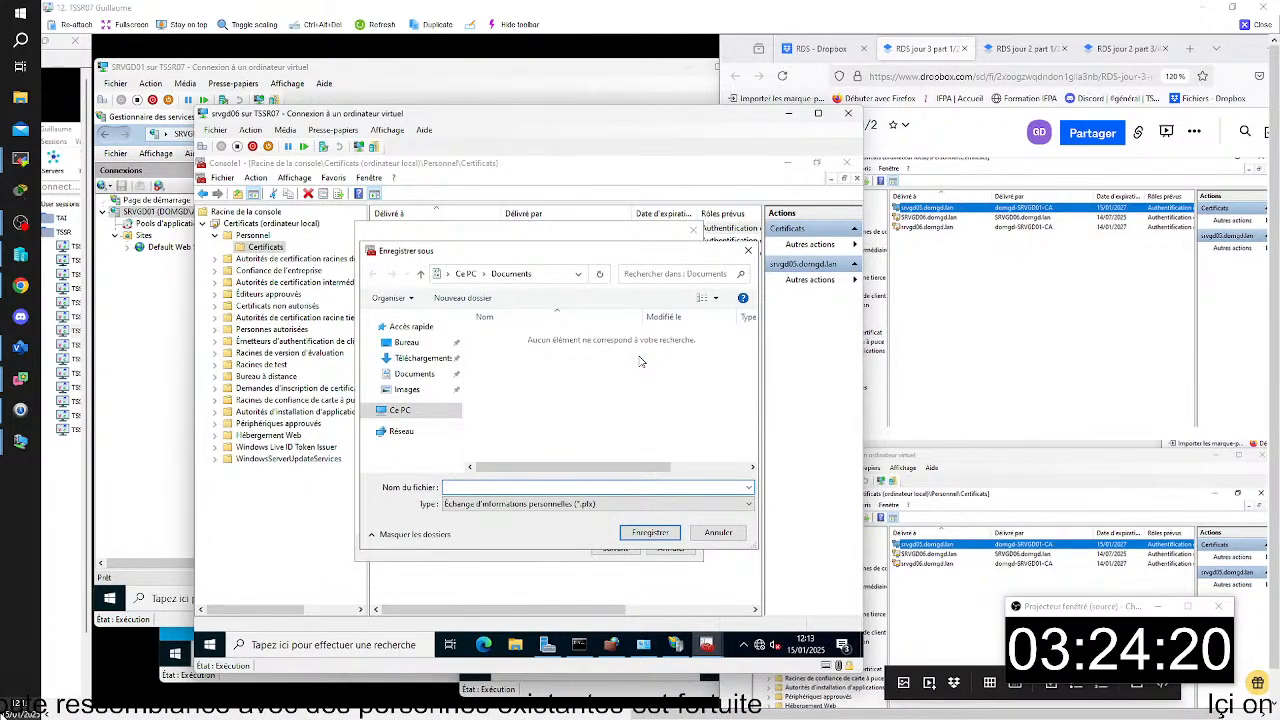
{"action": "left_click", "coordinate": [416, 376]}
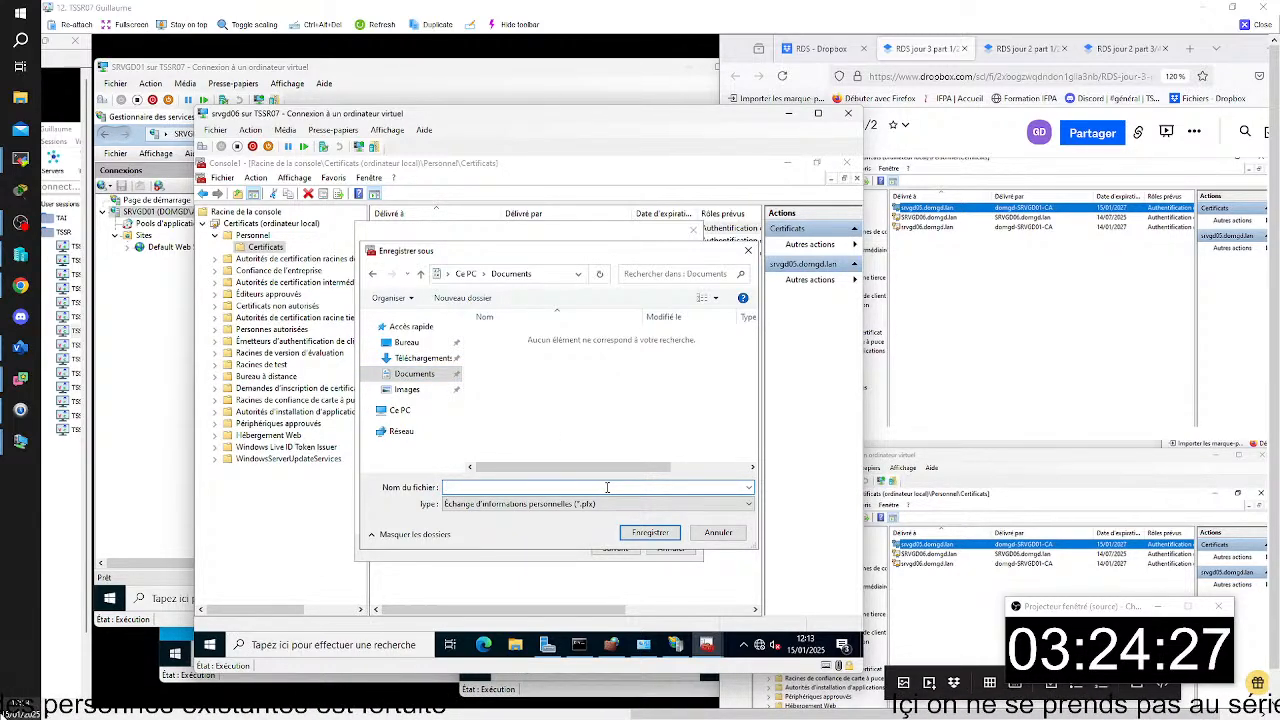
{"action": "type", "text": "é pri"}
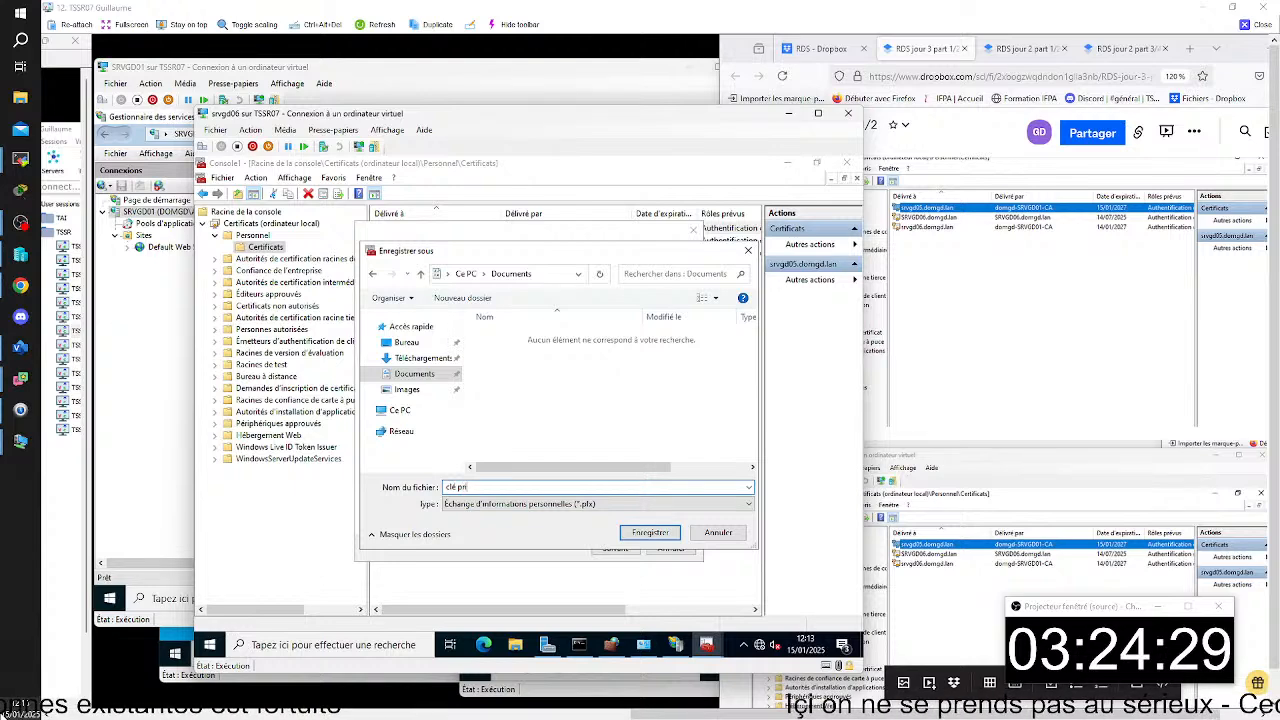
{"action": "type", "text": "vée sr"}
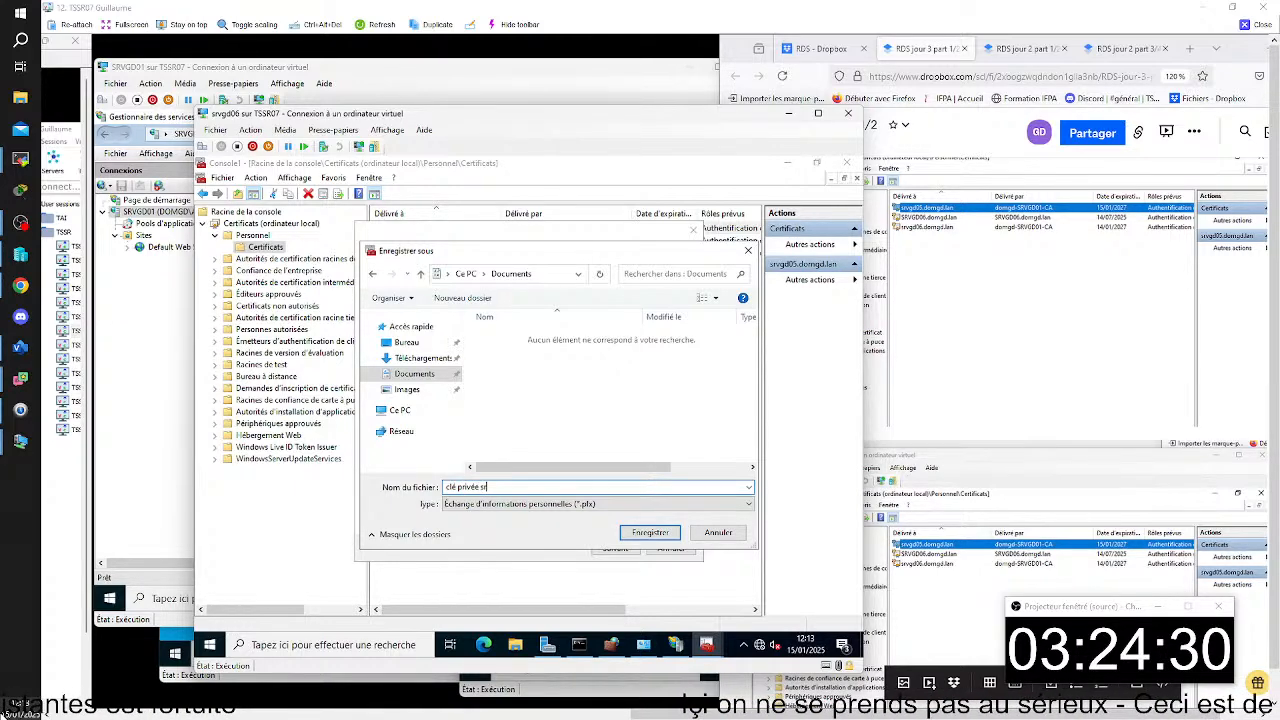
{"action": "type", "text": "vgd05"}
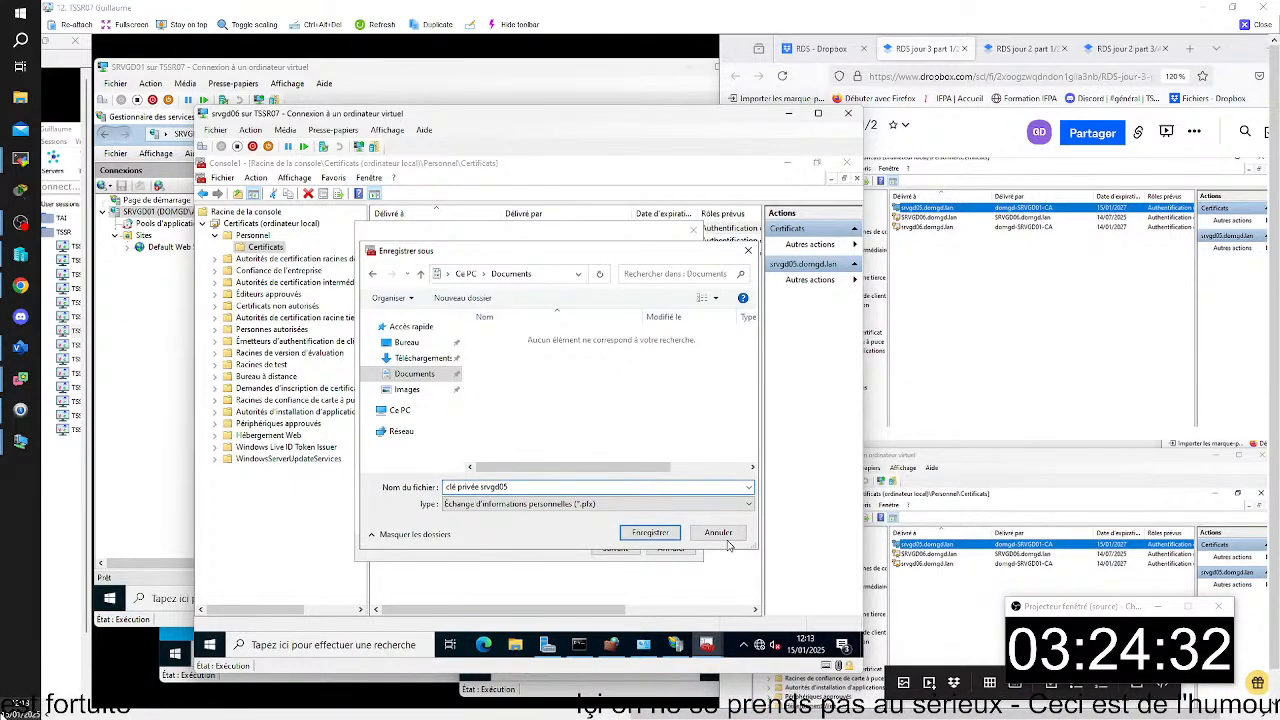
{"action": "left_click", "coordinate": [634, 528]}
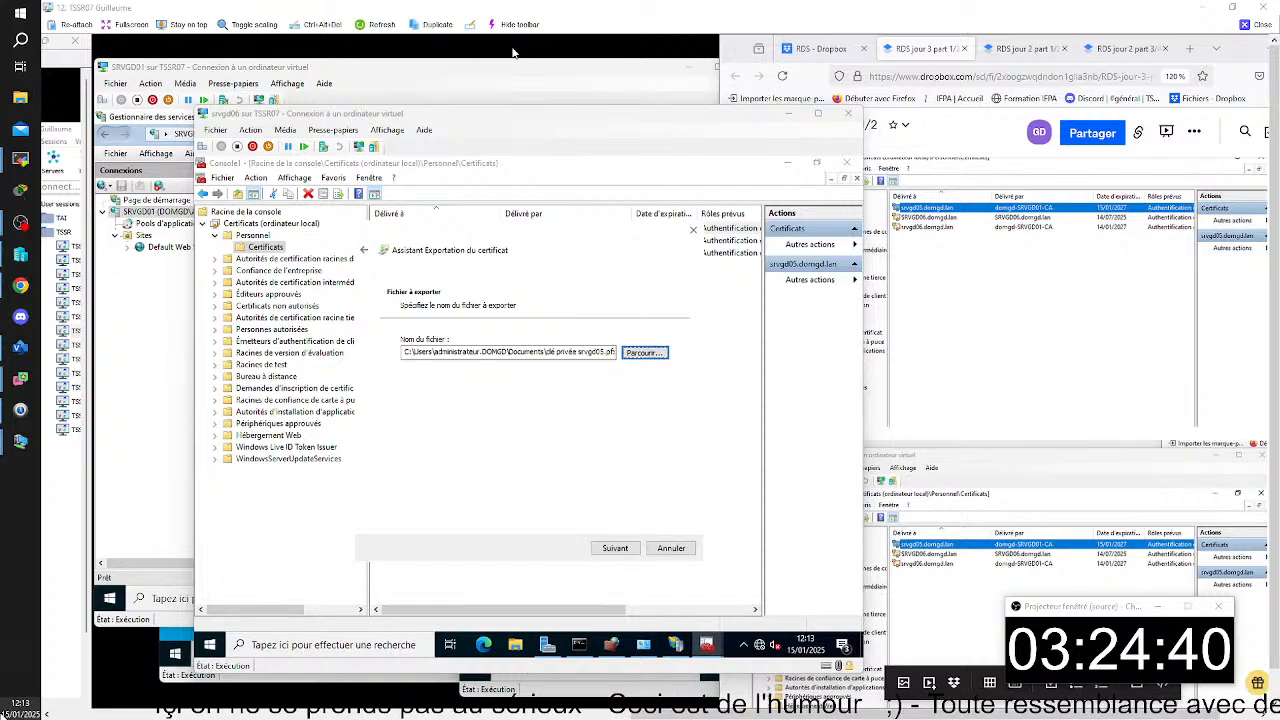
- Capture the export wizard's file name page and paste it into the RDS jour 3 part 1/2 notes
{"action": "key", "text": "super+shift+s"}
{"action": "left_click_drag", "start_coordinate": [188, 104], "coordinate": [714, 461]}
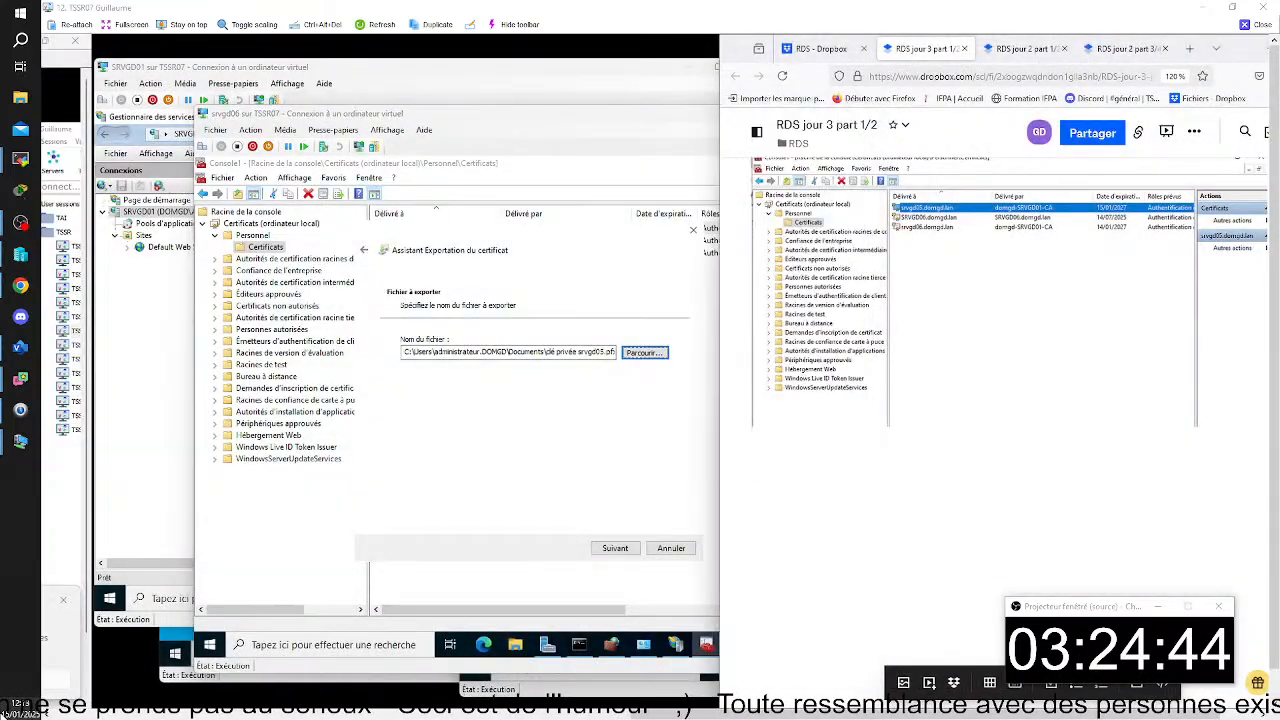
{"action": "left_click", "coordinate": [651, 509]}
- Advance to the export summary, check the full file path and complete the certificate export
{"action": "left_click", "coordinate": [615, 548]}
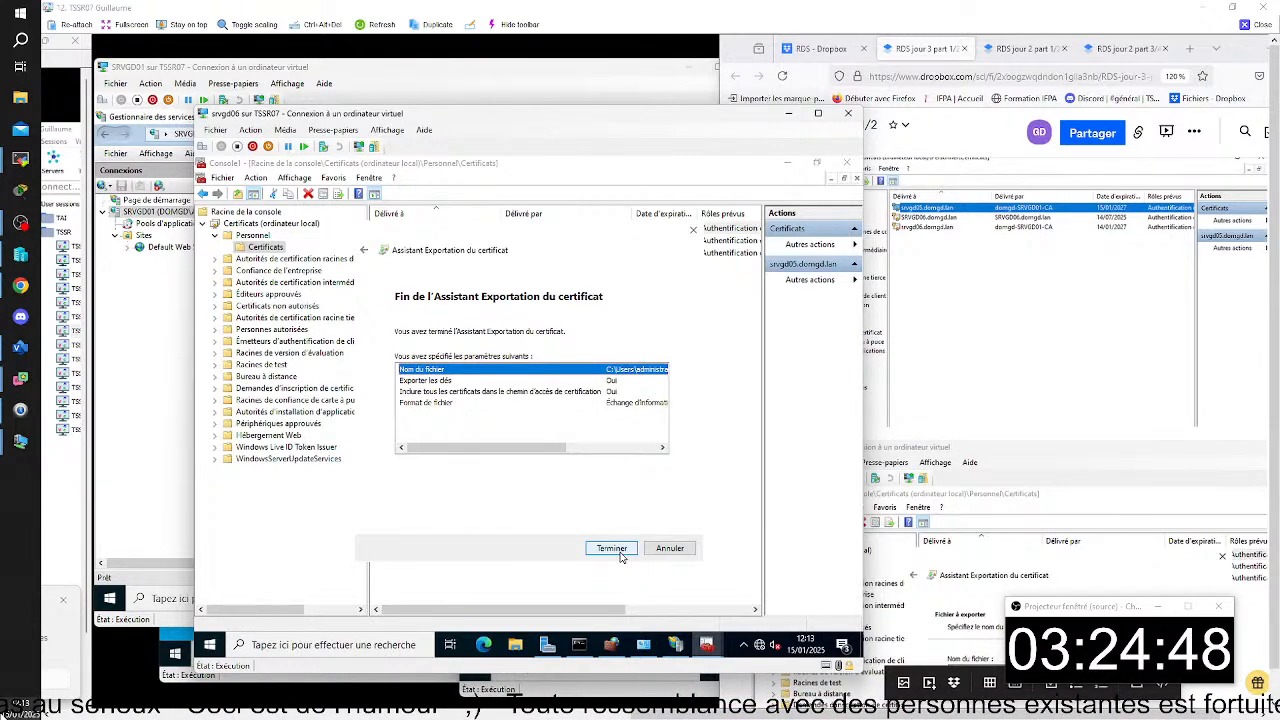
{"action": "left_click_drag", "start_coordinate": [540, 449], "coordinate": [650, 452]}
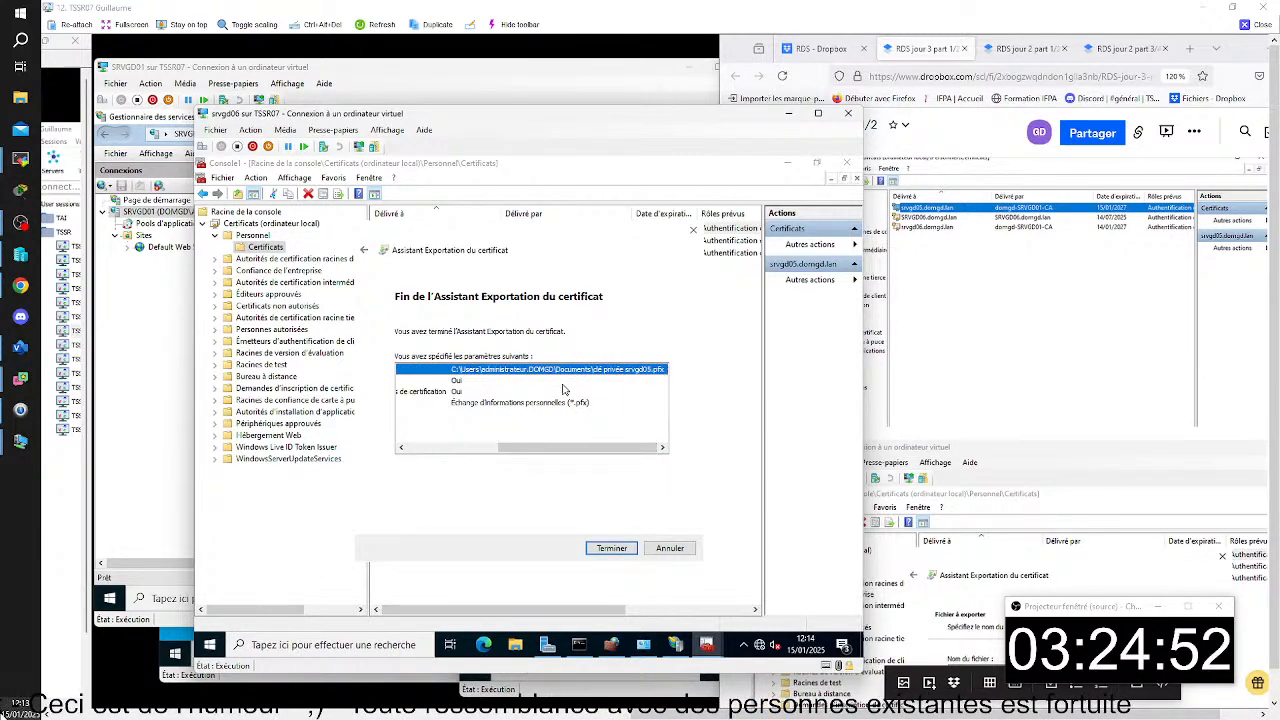
{"action": "left_click", "coordinate": [611, 549]}
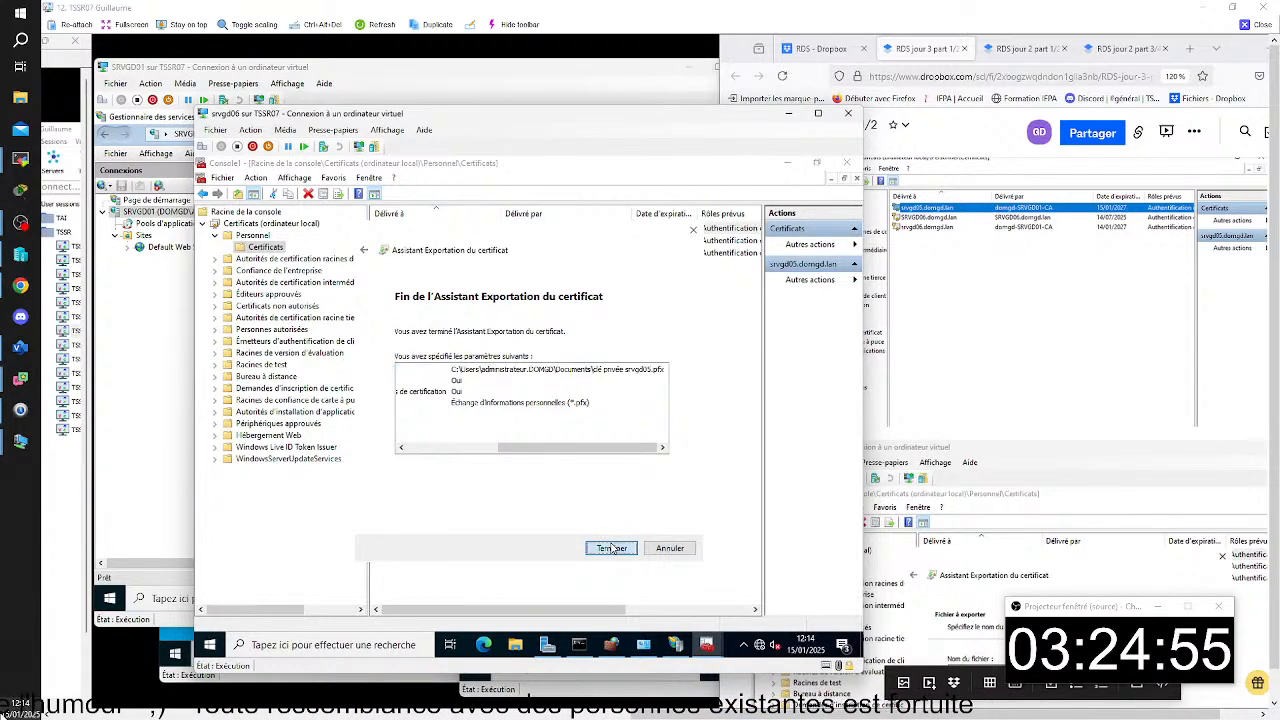
{"action": "left_click", "coordinate": [568, 441]}
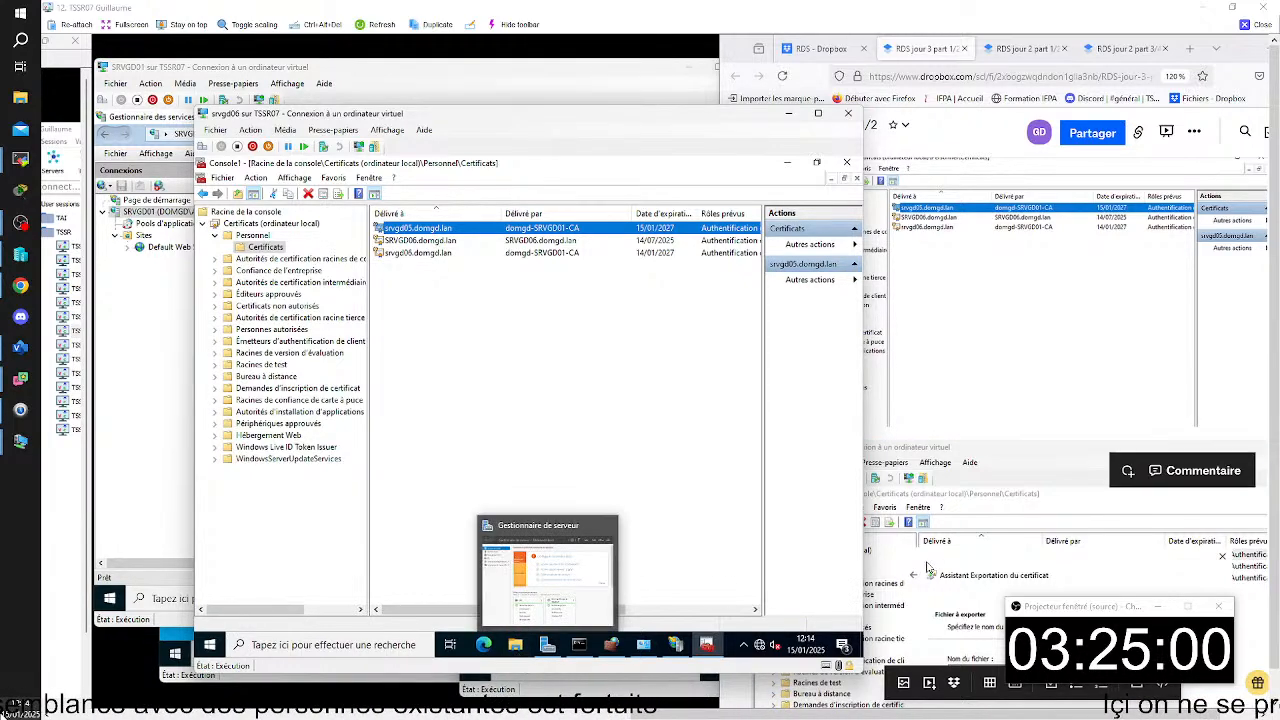
- Place the insertion point below the last capture in the notes and open a maximized File Explorer on srvgd06
{"action": "scroll", "coordinate": [963, 468], "scroll_direction": "down", "scroll_amount": 3}
{"action": "left_click", "coordinate": [963, 471]}
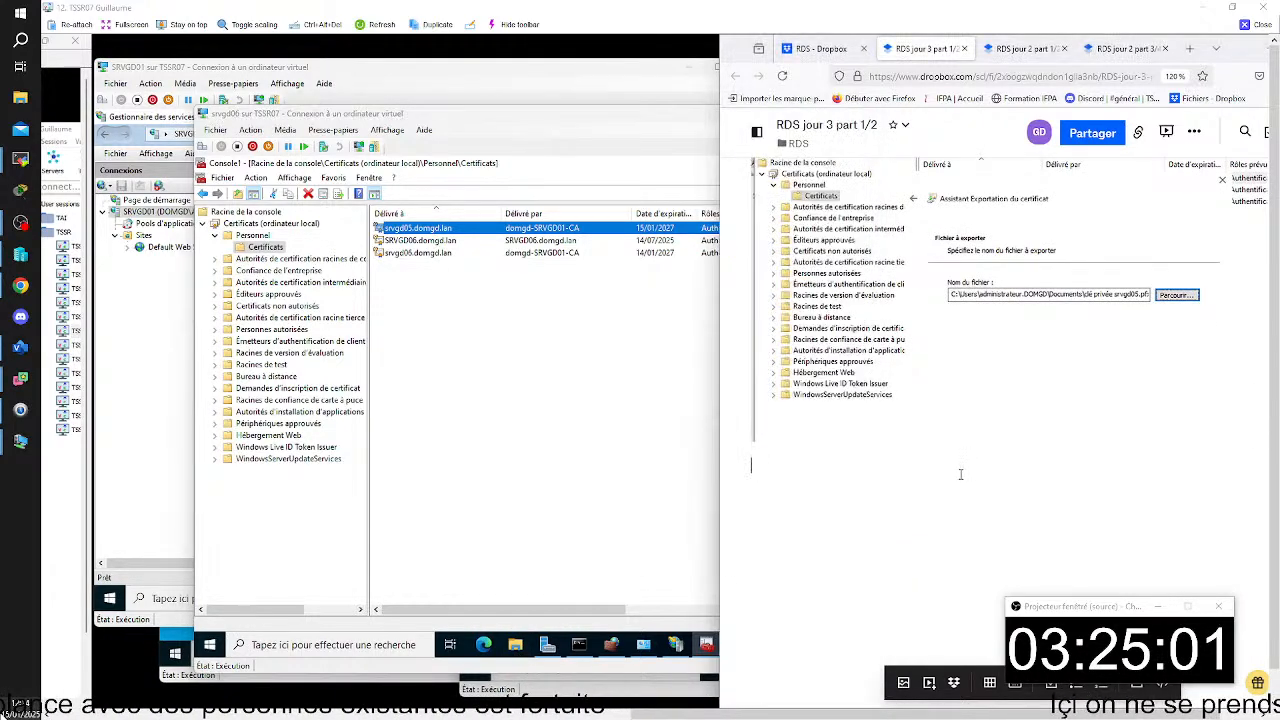
{"action": "left_click", "coordinate": [516, 648]}
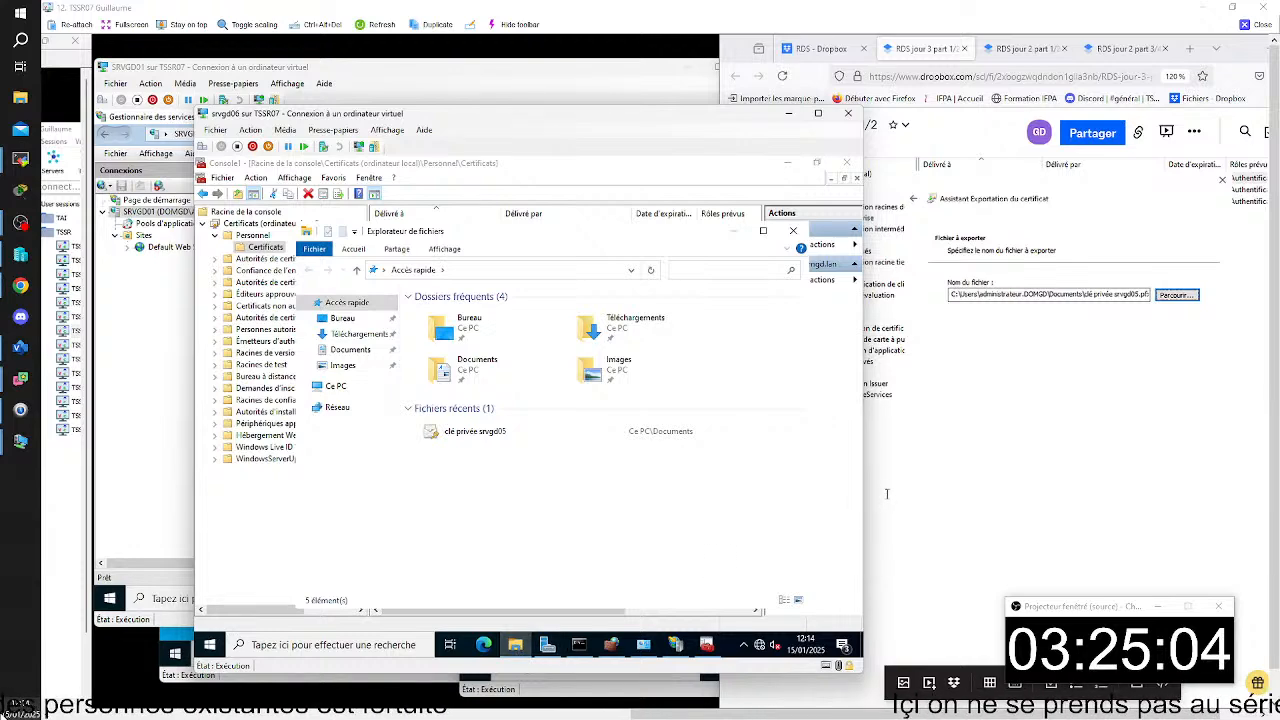
{"action": "scroll", "coordinate": [887, 491], "scroll_direction": "up", "scroll_amount": 4}
{"action": "scroll", "coordinate": [905, 490], "scroll_direction": "down", "scroll_amount": 2}
{"action": "scroll", "coordinate": [905, 490], "scroll_direction": "down", "scroll_amount": 3}
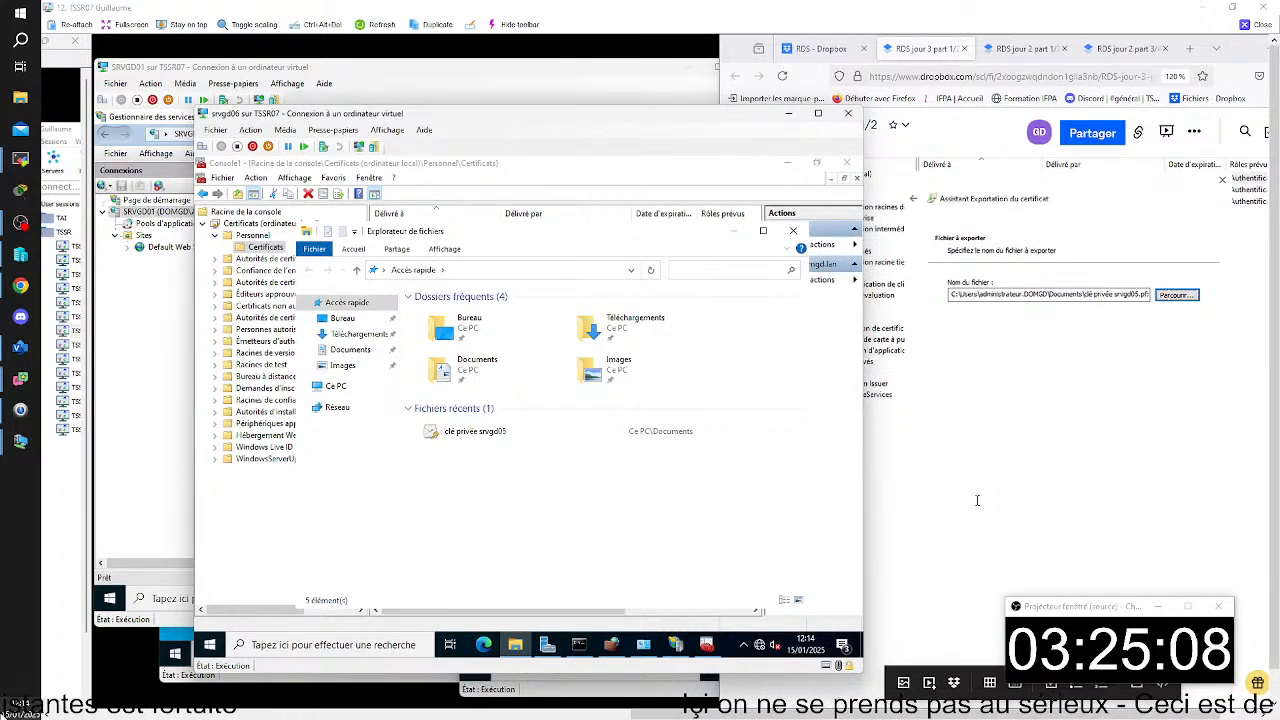
{"action": "left_click", "coordinate": [765, 233]}
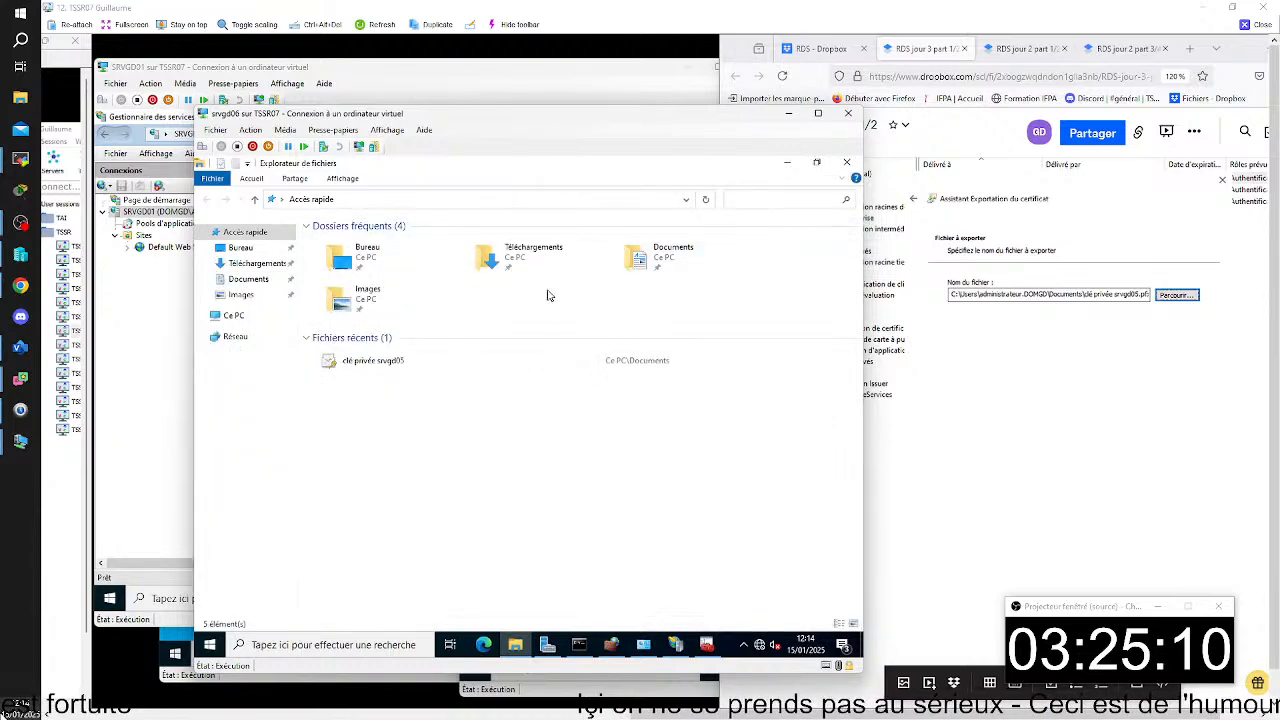
- Look through drive C: and its Utilisateurs folder, go to Documents and select the clé privée srvgd05 file
{"action": "left_click", "coordinate": [231, 316]}
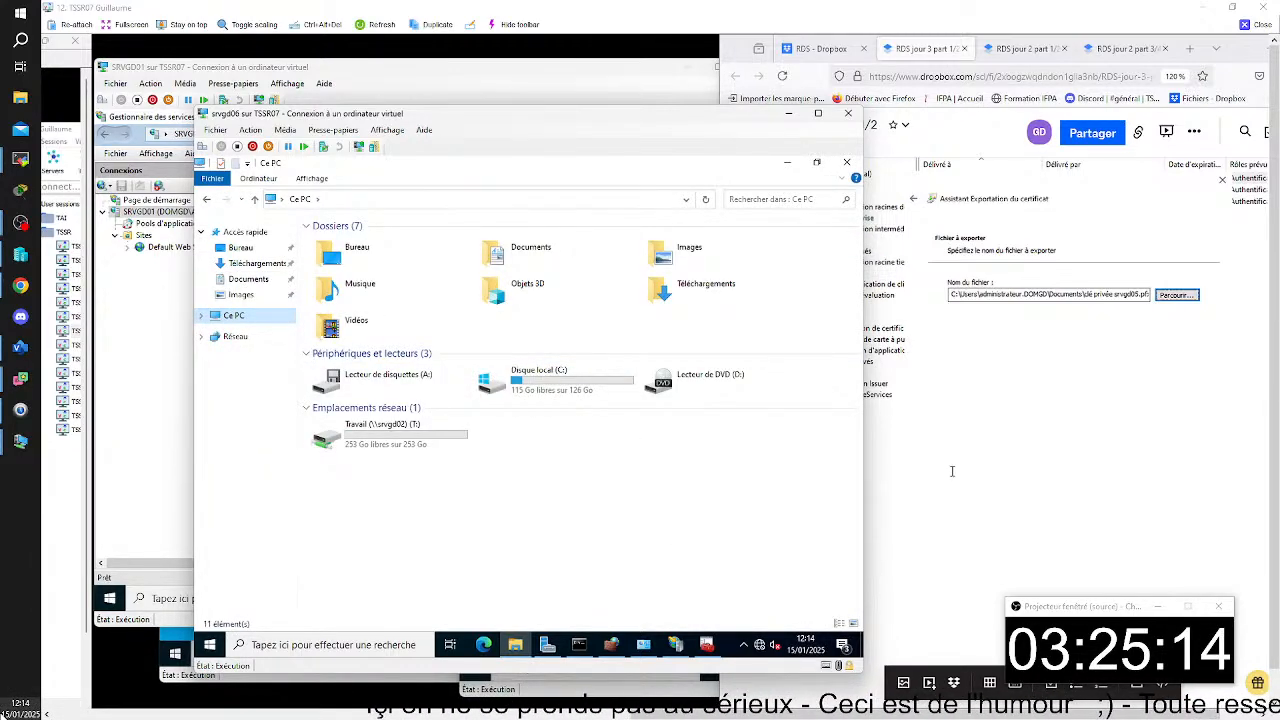
{"action": "double_click", "coordinate": [552, 385]}
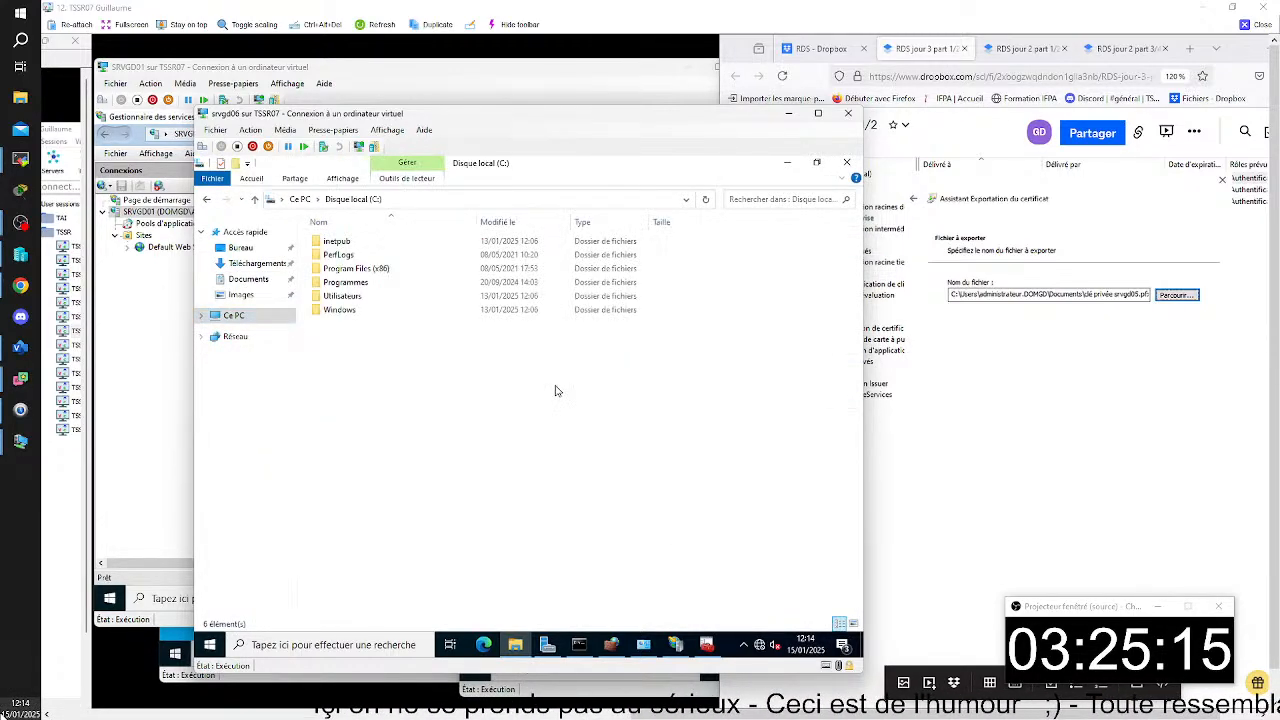
{"action": "double_click", "coordinate": [380, 296]}
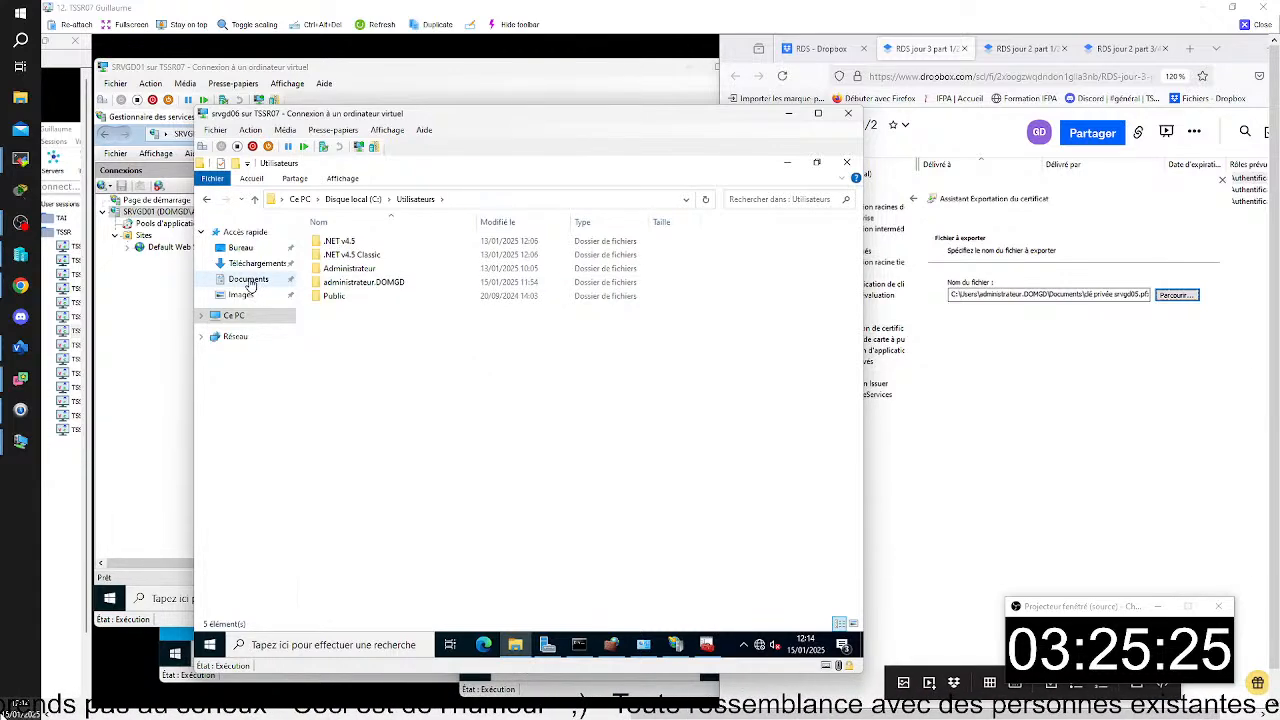
{"action": "left_click", "coordinate": [249, 283]}
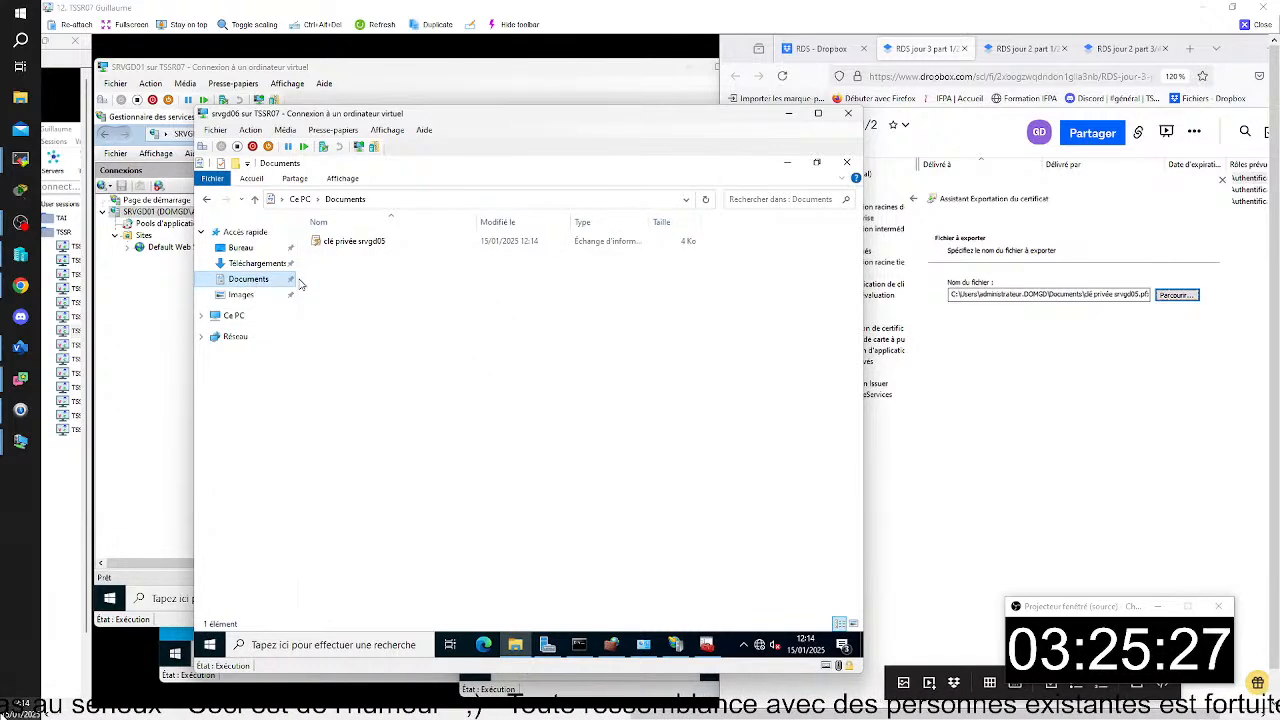
{"action": "left_click", "coordinate": [369, 244]}
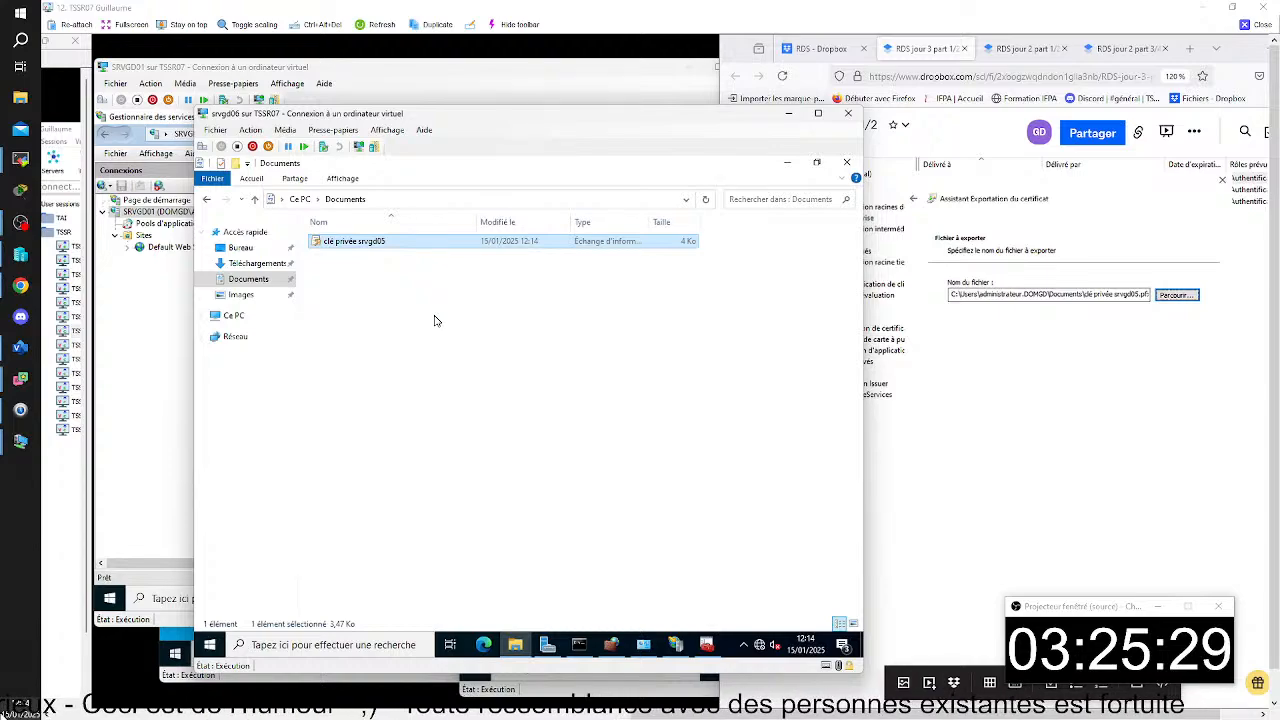
- Review the certificate creation and RemoteApp publisher warning captures in the notes and return to the last capture
{"action": "left_click", "coordinate": [1048, 512]}
{"action": "scroll", "coordinate": [1001, 481], "scroll_direction": "up", "scroll_amount": 12}
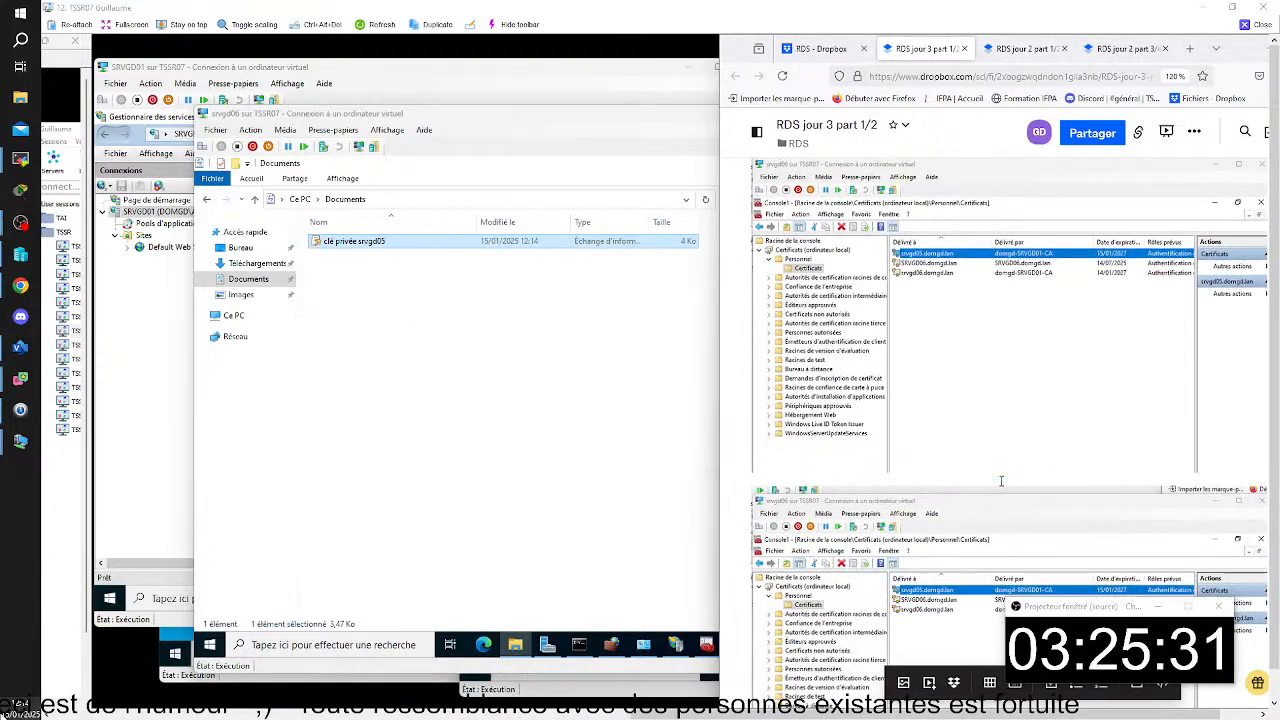
{"action": "scroll", "coordinate": [1001, 481], "scroll_direction": "up", "scroll_amount": 10}
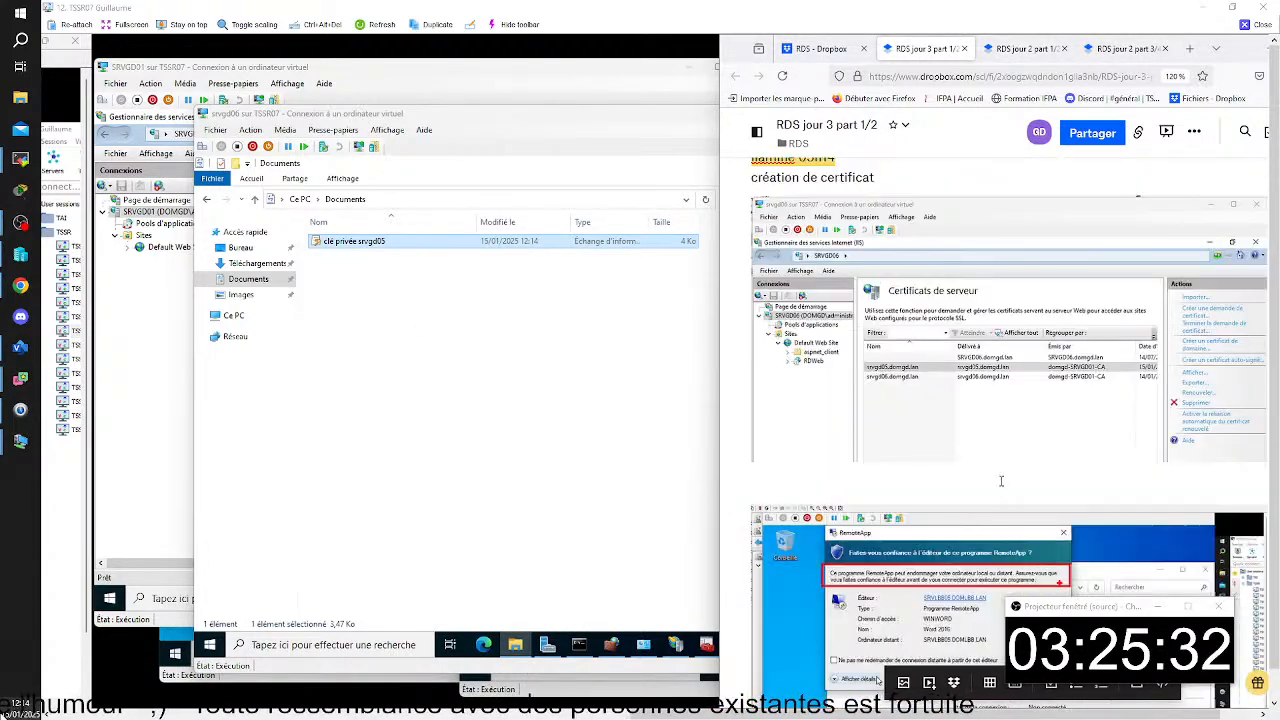
{"action": "scroll", "coordinate": [1001, 486], "scroll_direction": "down", "scroll_amount": 10}
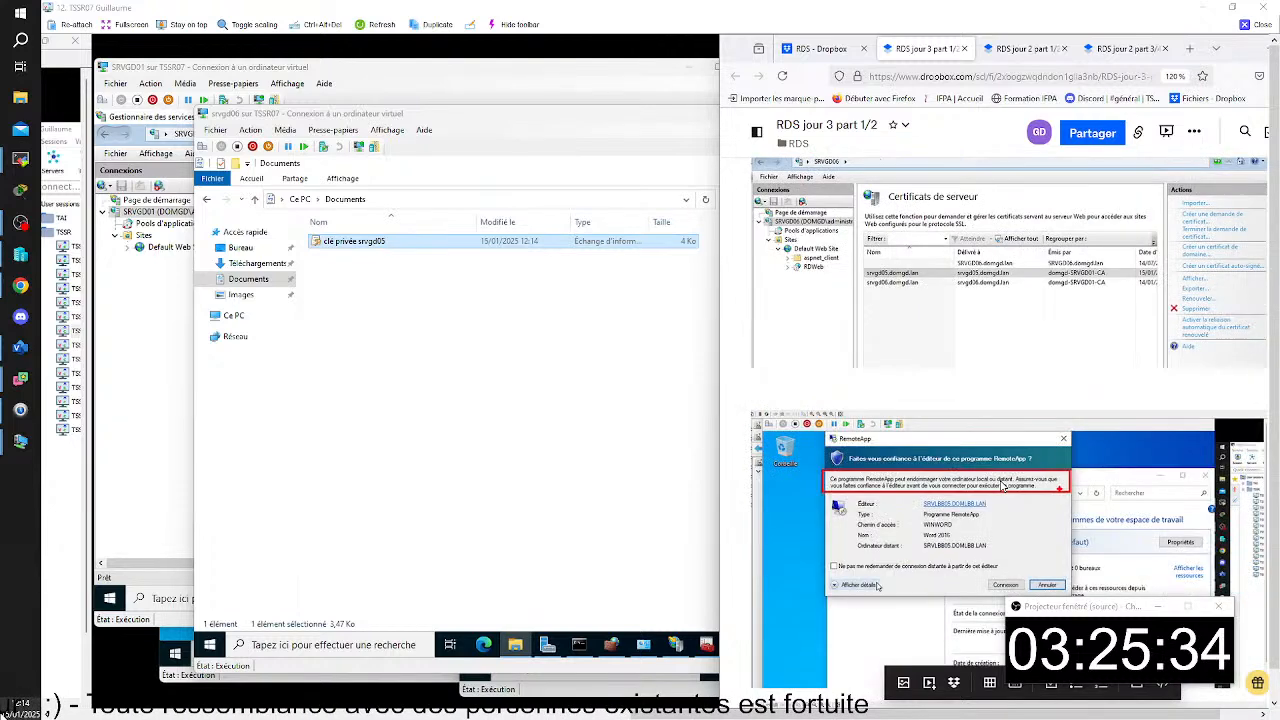
{"action": "scroll", "coordinate": [1001, 486], "scroll_direction": "down", "scroll_amount": 2}
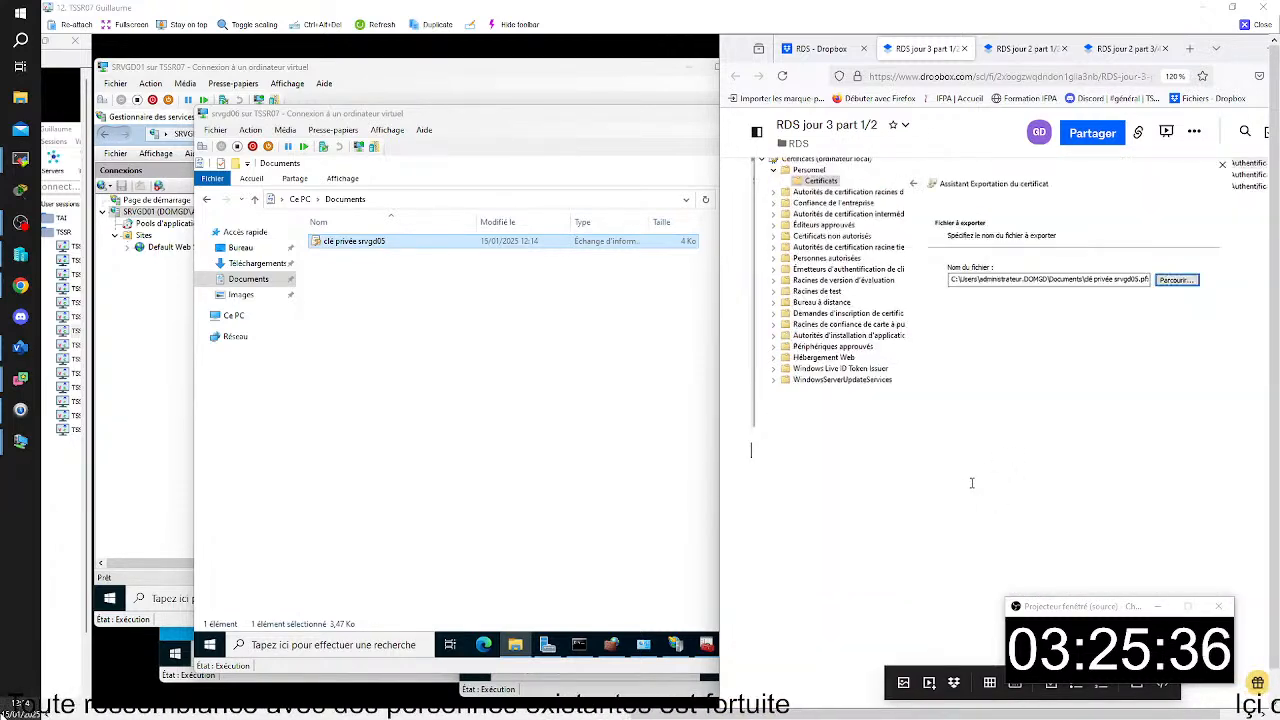
{"action": "left_click", "coordinate": [604, 247]}
{"action": "right_click", "coordinate": [419, 241]}
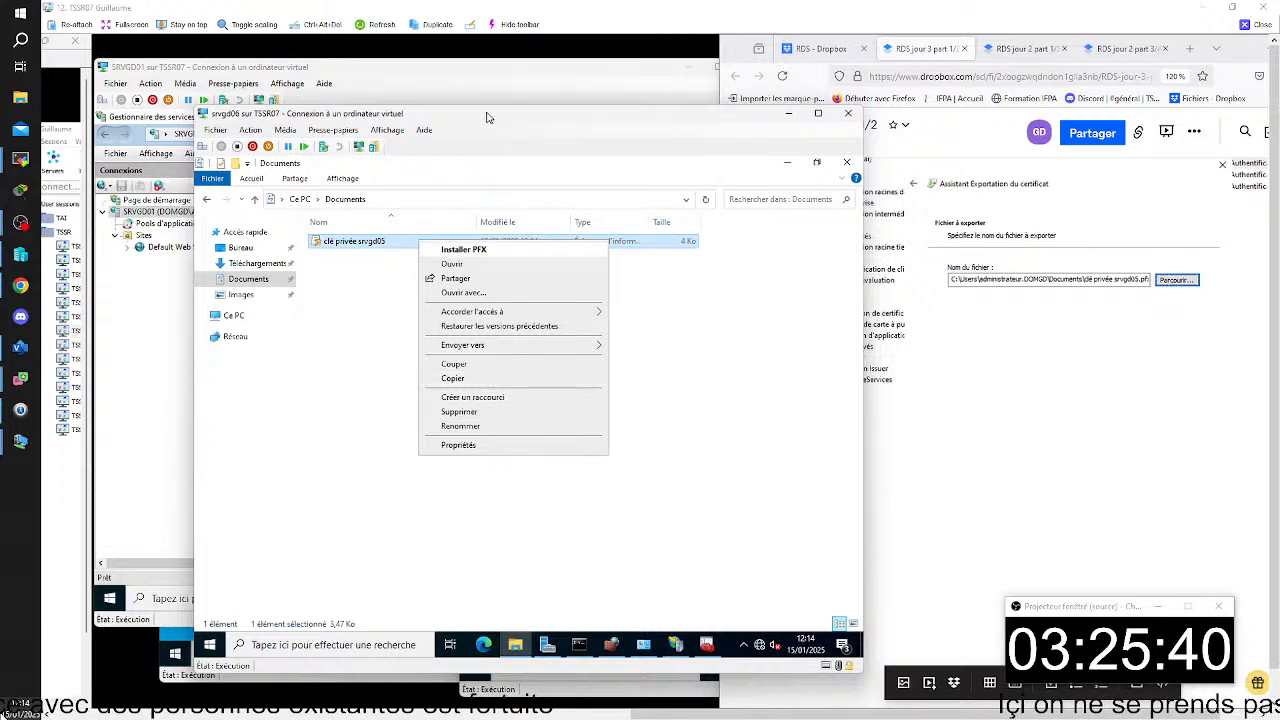
{"action": "left_click", "coordinate": [397, 134]}
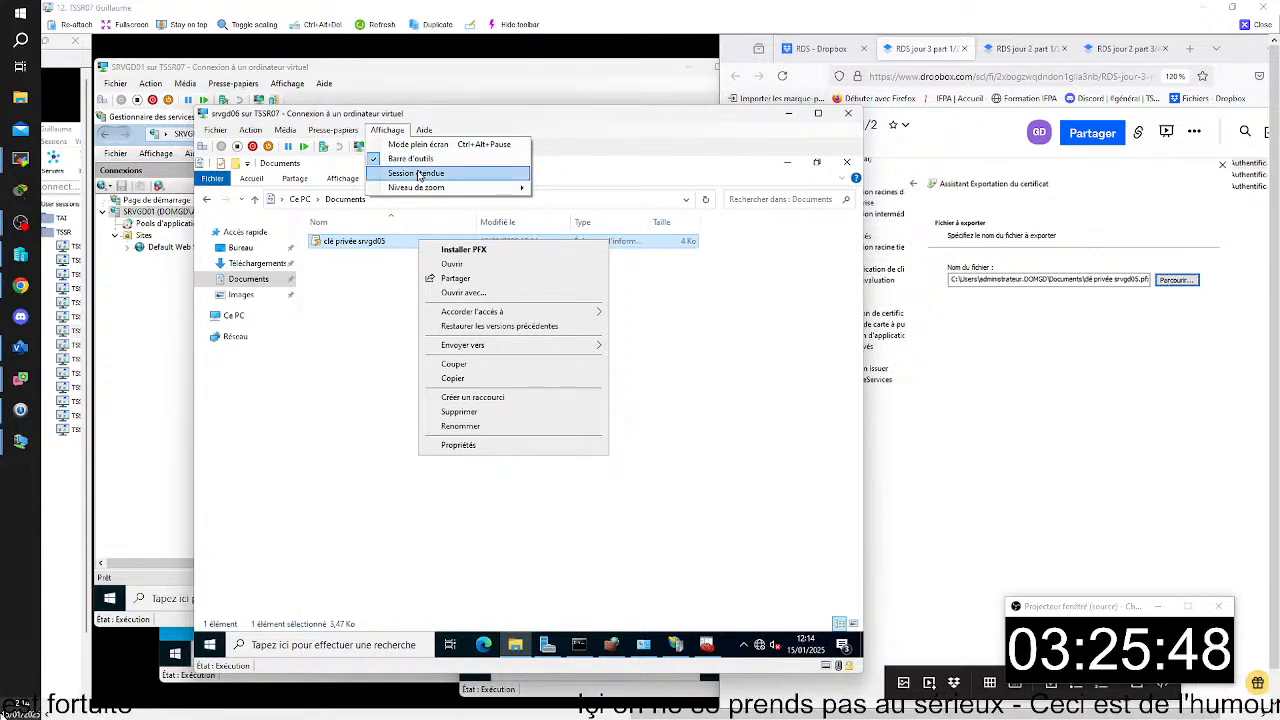
{"action": "left_click", "coordinate": [380, 309]}
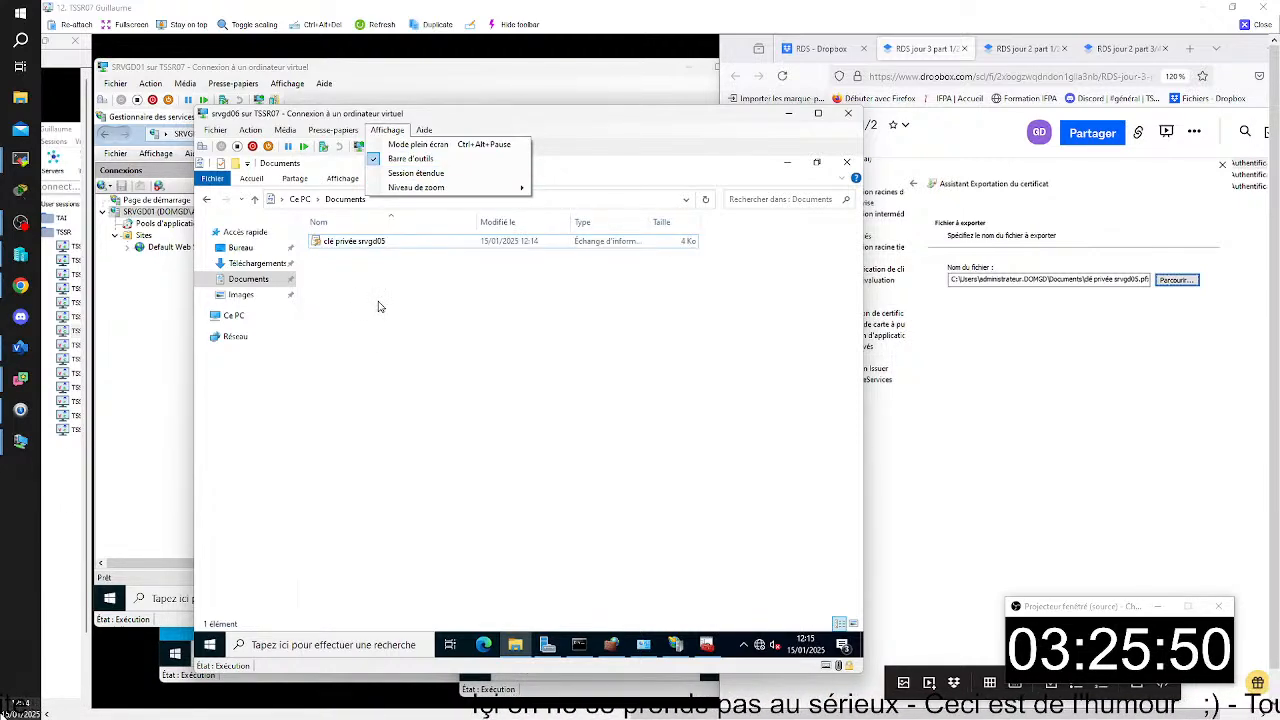
{"action": "left_click", "coordinate": [430, 295]}
{"action": "left_click", "coordinate": [418, 243]}
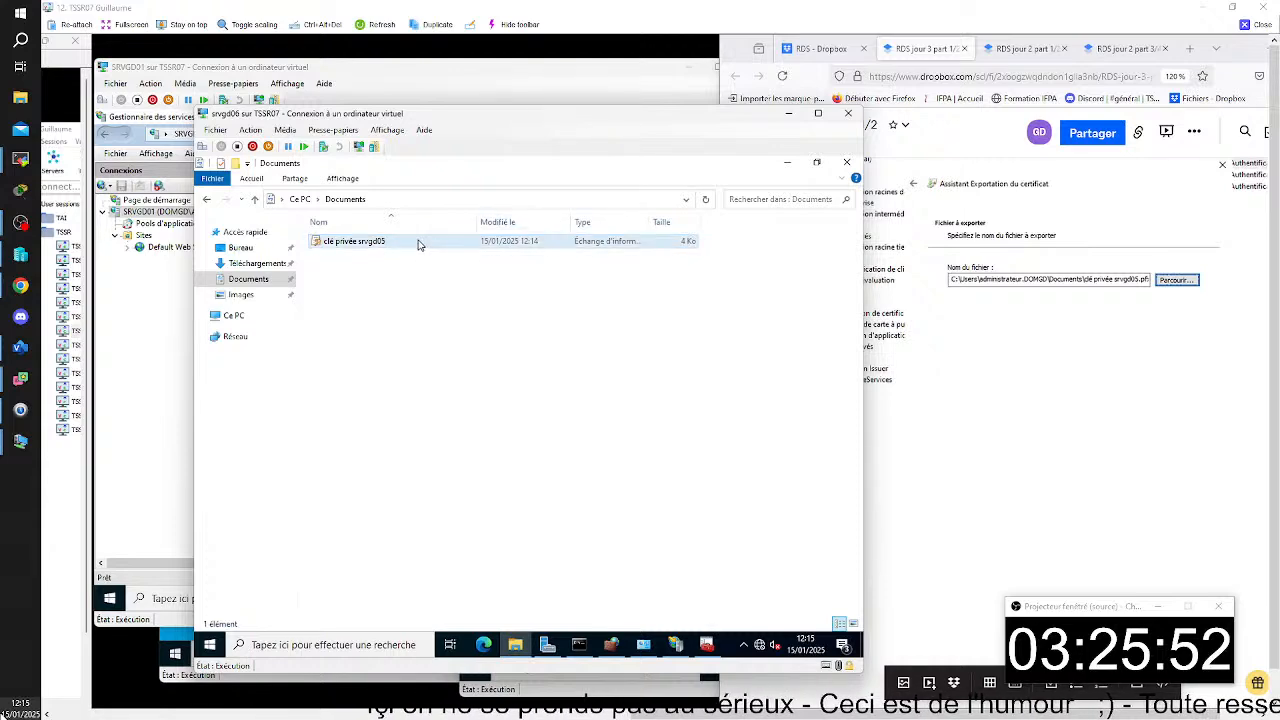
{"action": "right_click", "coordinate": [418, 244]}
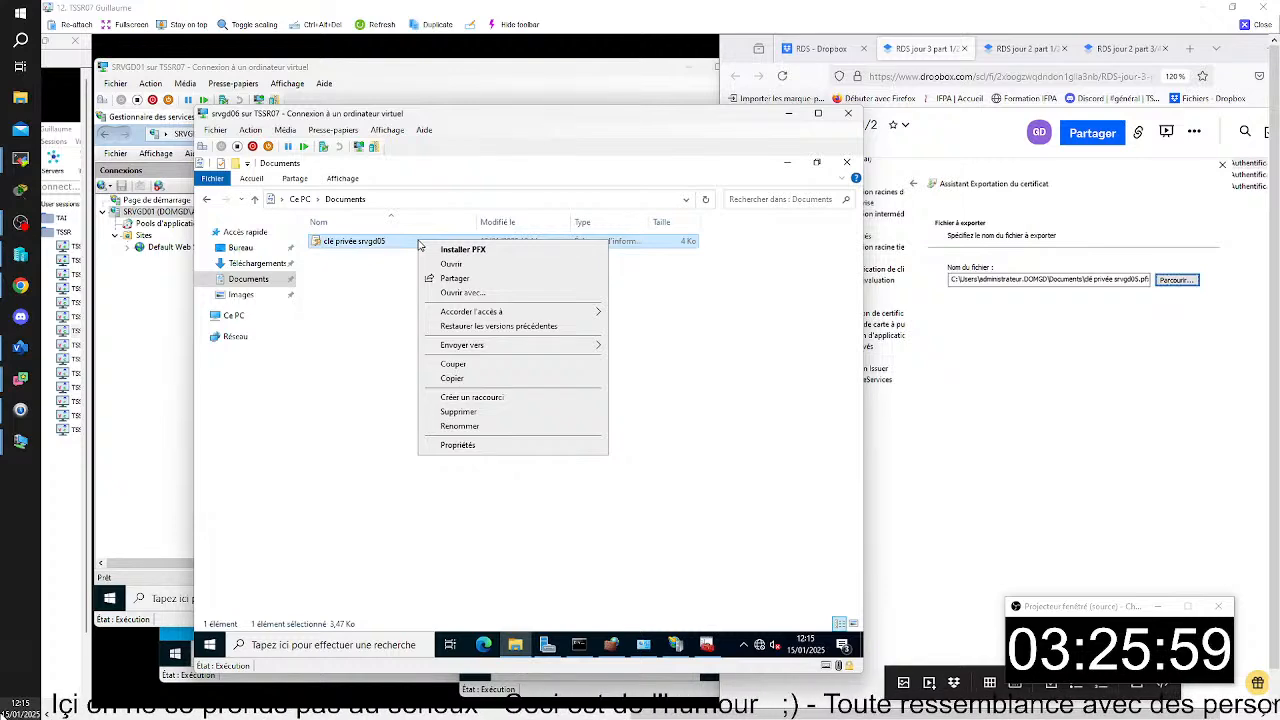
- Switch to the Hyper-V manager and connect to the srvgd02 virtual machine at the proposed 1366 by 768 display size
{"action": "left_click_drag", "start_coordinate": [490, 112], "coordinate": [565, 114]}
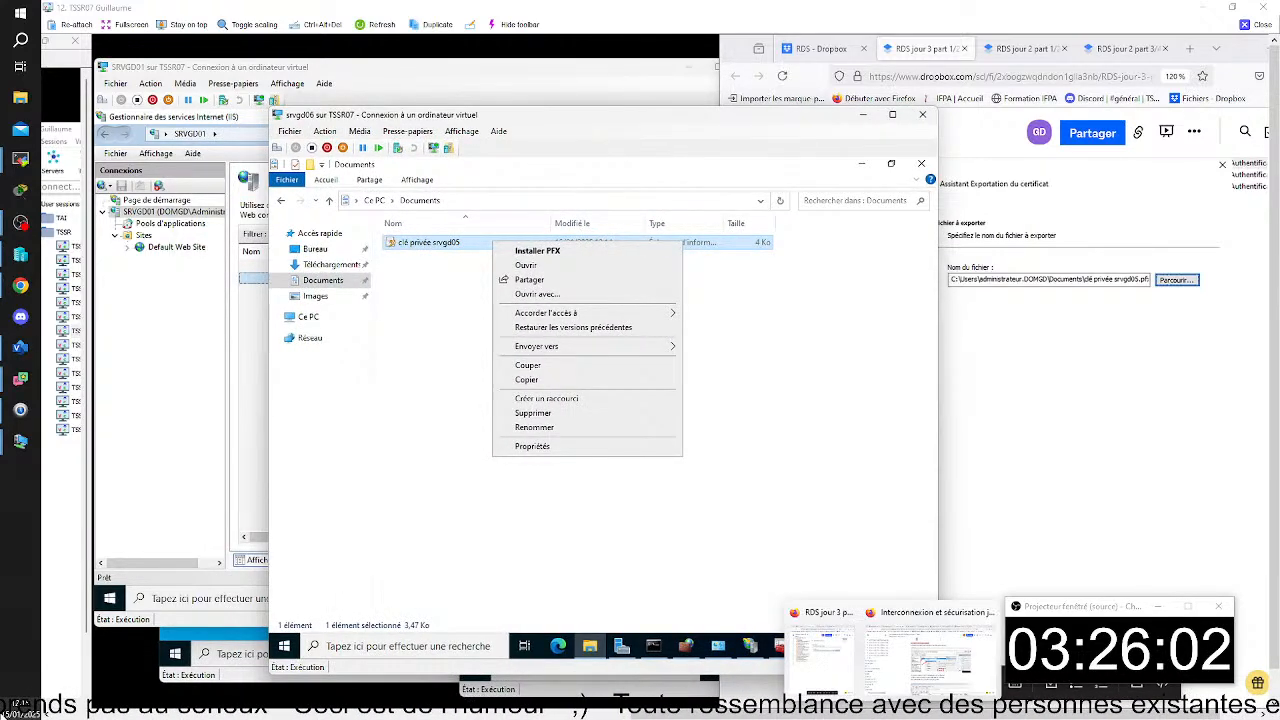
{"action": "mouse_move", "coordinate": [923, 712]}
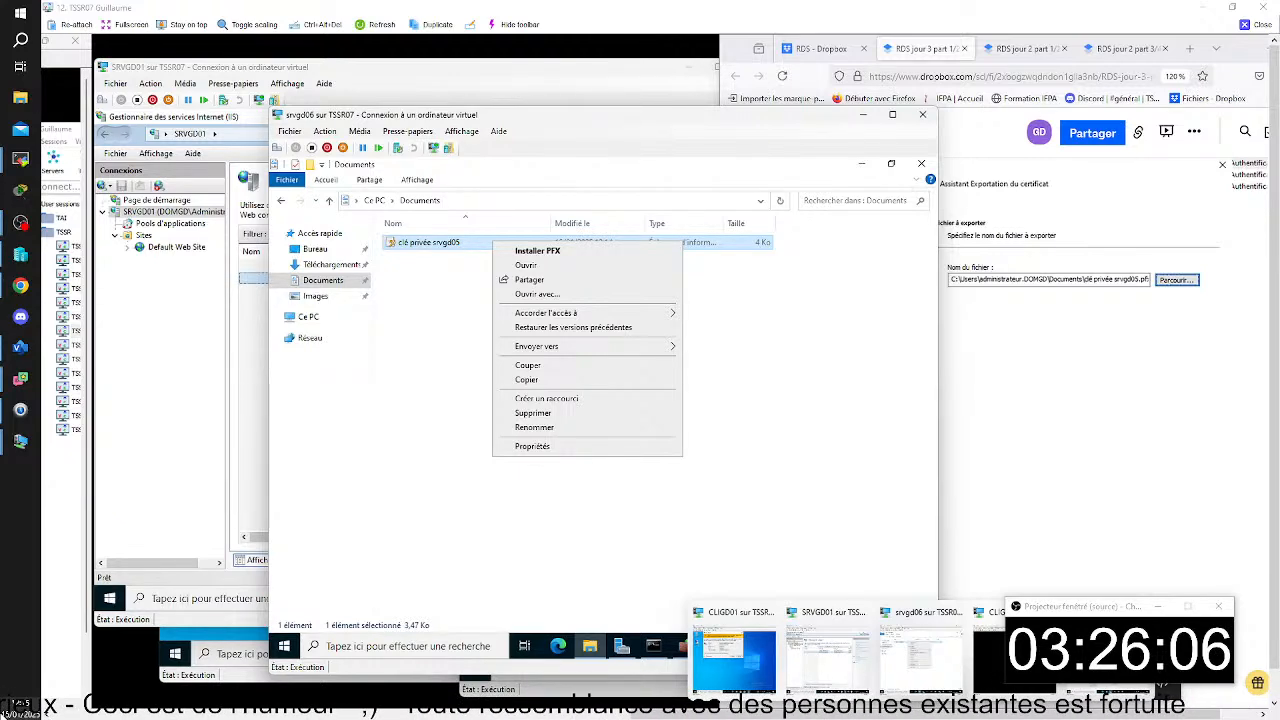
{"action": "left_click", "coordinate": [834, 714]}
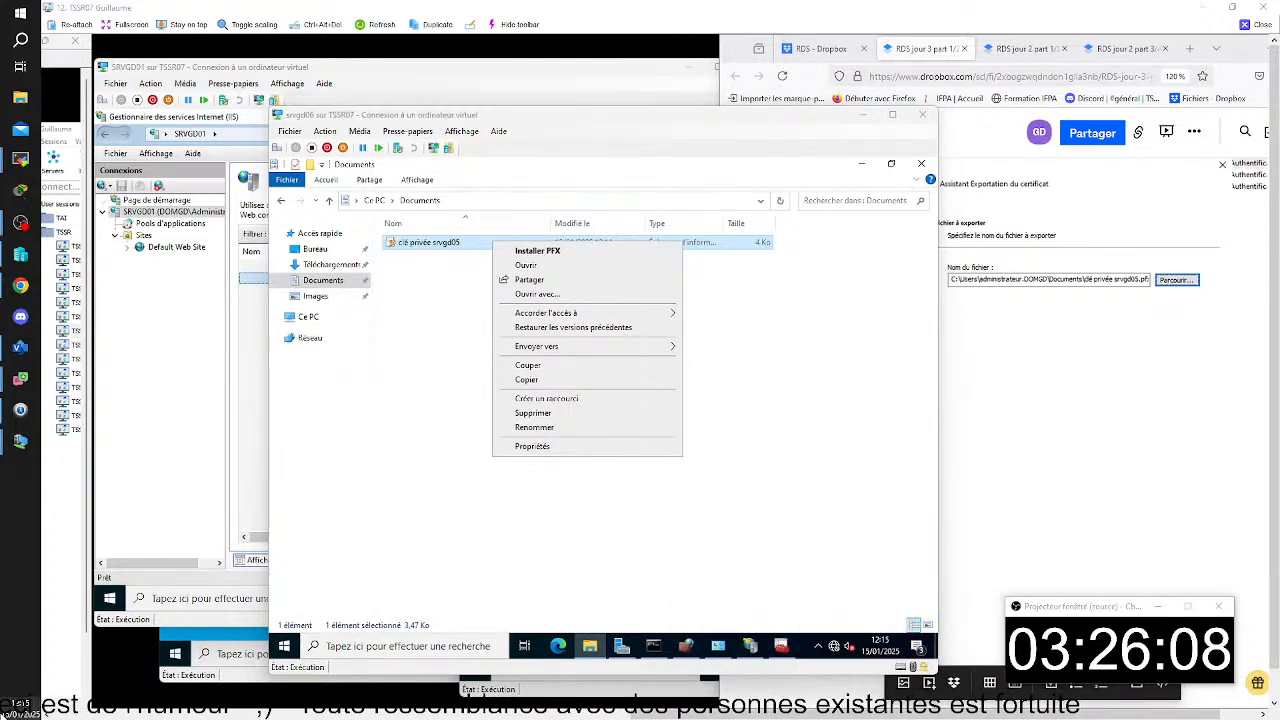
{"action": "left_click", "coordinate": [358, 237]}
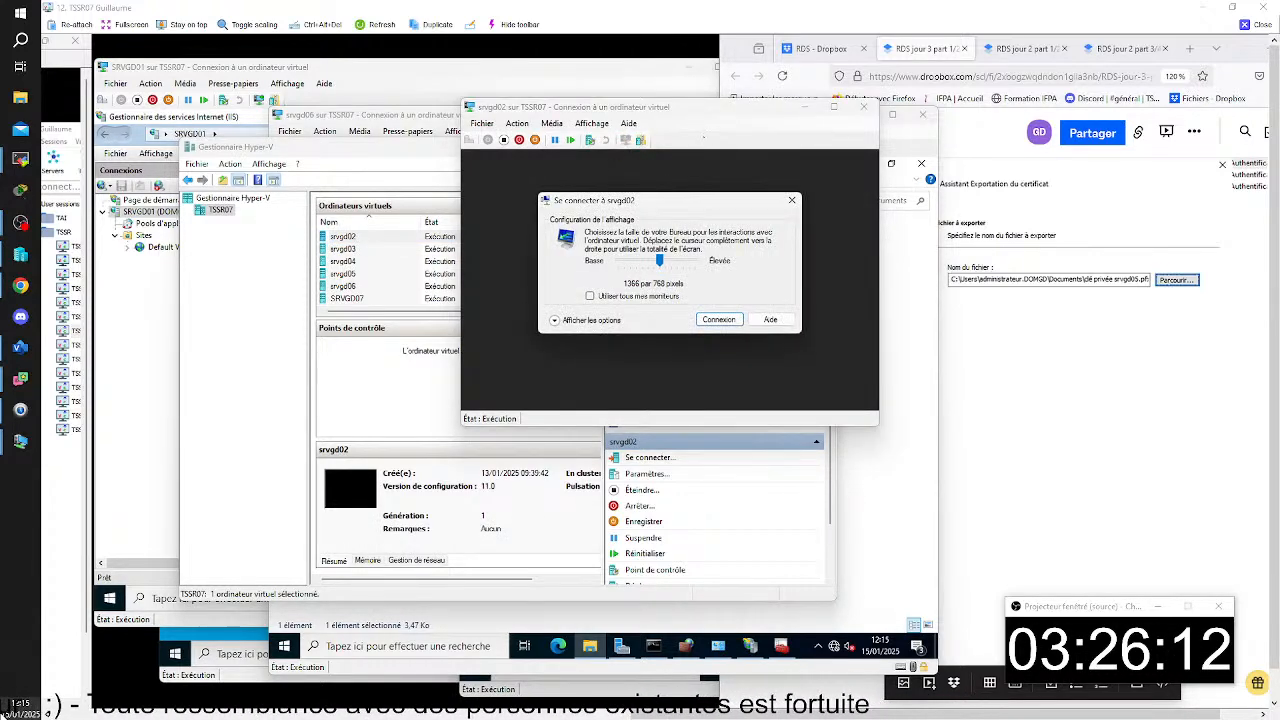
{"action": "key", "text": "Return"}
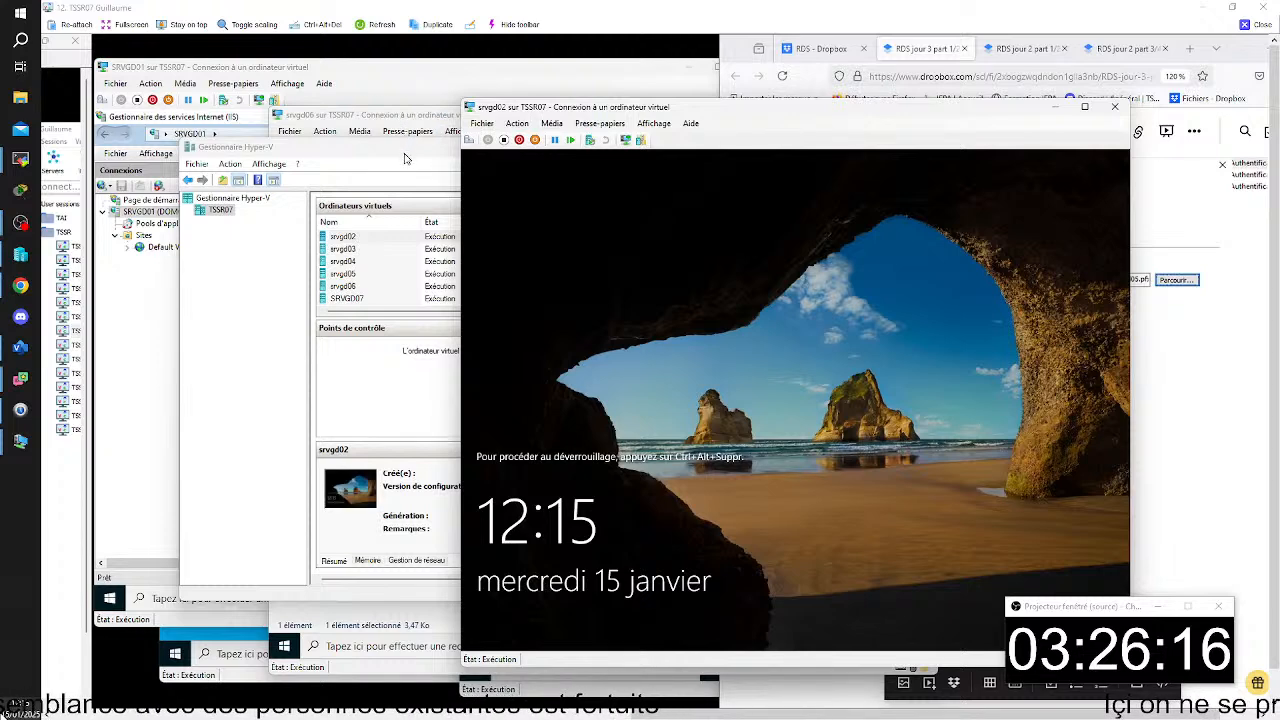
- Rearrange the srvgd02 and srvgd06 virtual machine windows so both are accessible on the host desktop
{"action": "left_click", "coordinate": [405, 158]}
{"action": "left_click", "coordinate": [763, 147]}
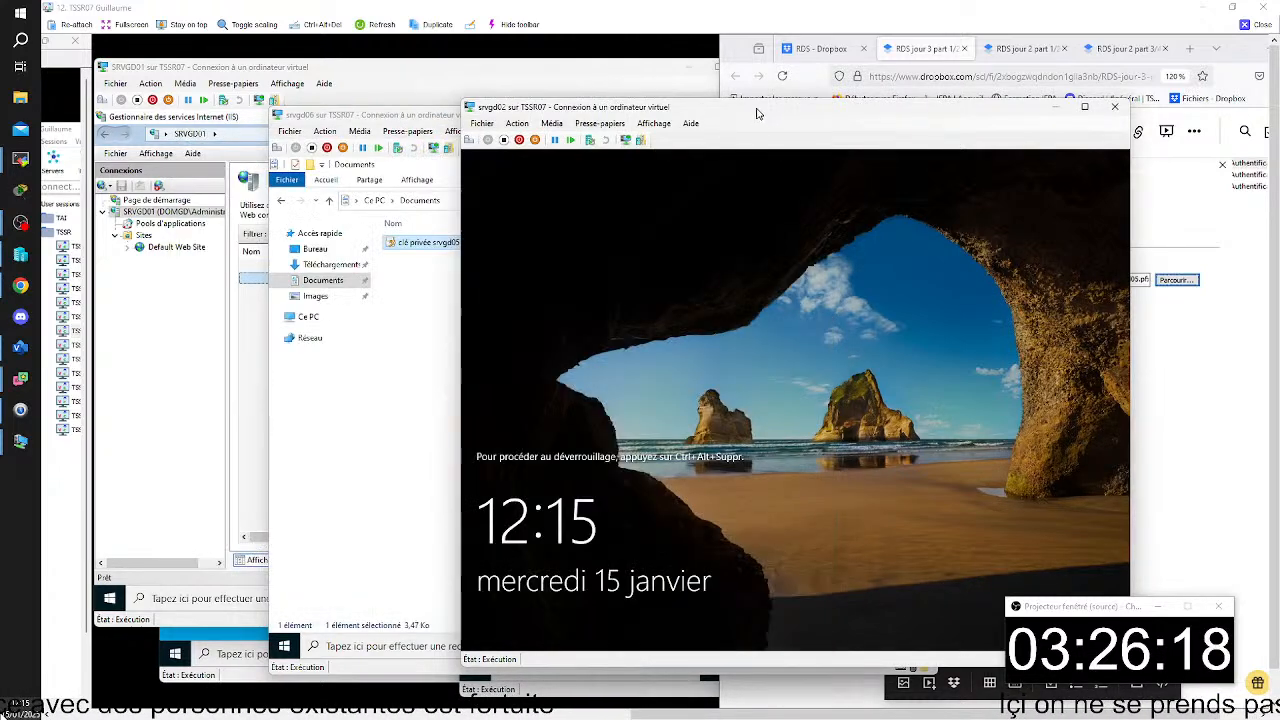
{"action": "left_click_drag", "start_coordinate": [757, 109], "coordinate": [841, 119]}
{"action": "left_click_drag", "start_coordinate": [509, 123], "coordinate": [486, 123]}
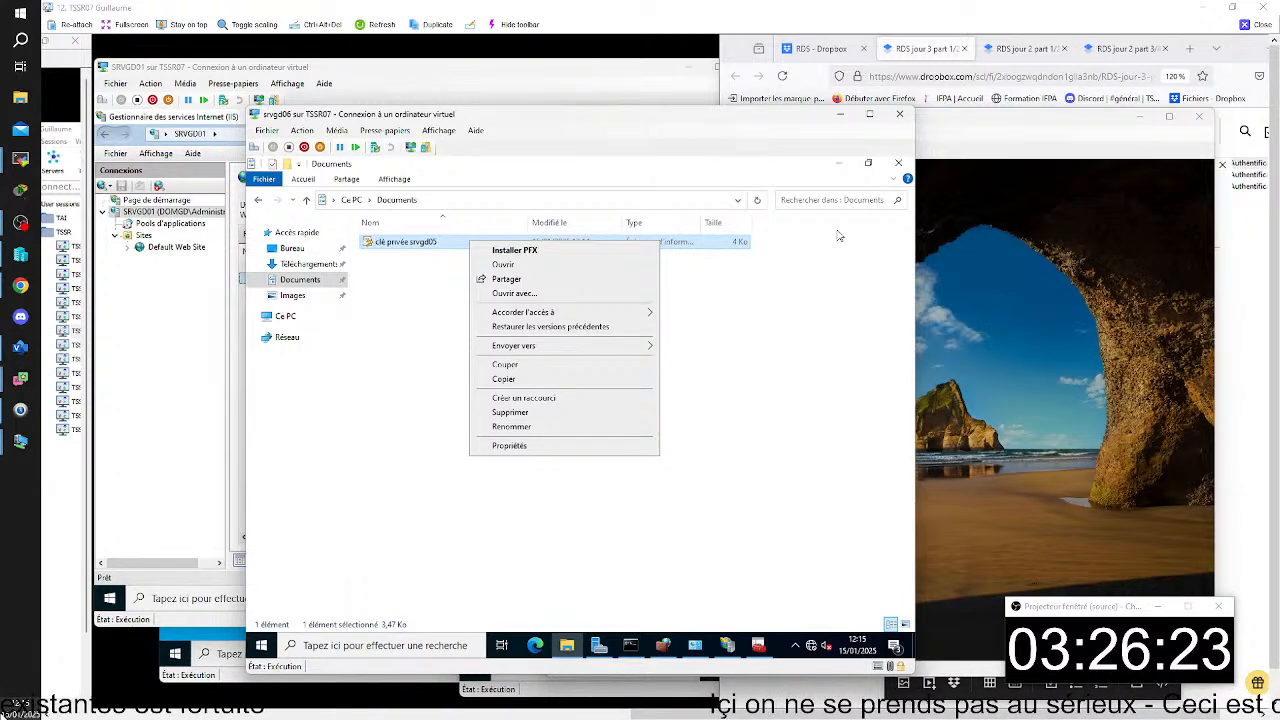
- Unlock the srvgd02 session with the account password, go back to DATAS (D:) in its File Explorer and shift the window aside
{"action": "left_click", "coordinate": [999, 120]}
{"action": "left_click", "coordinate": [566, 150]}
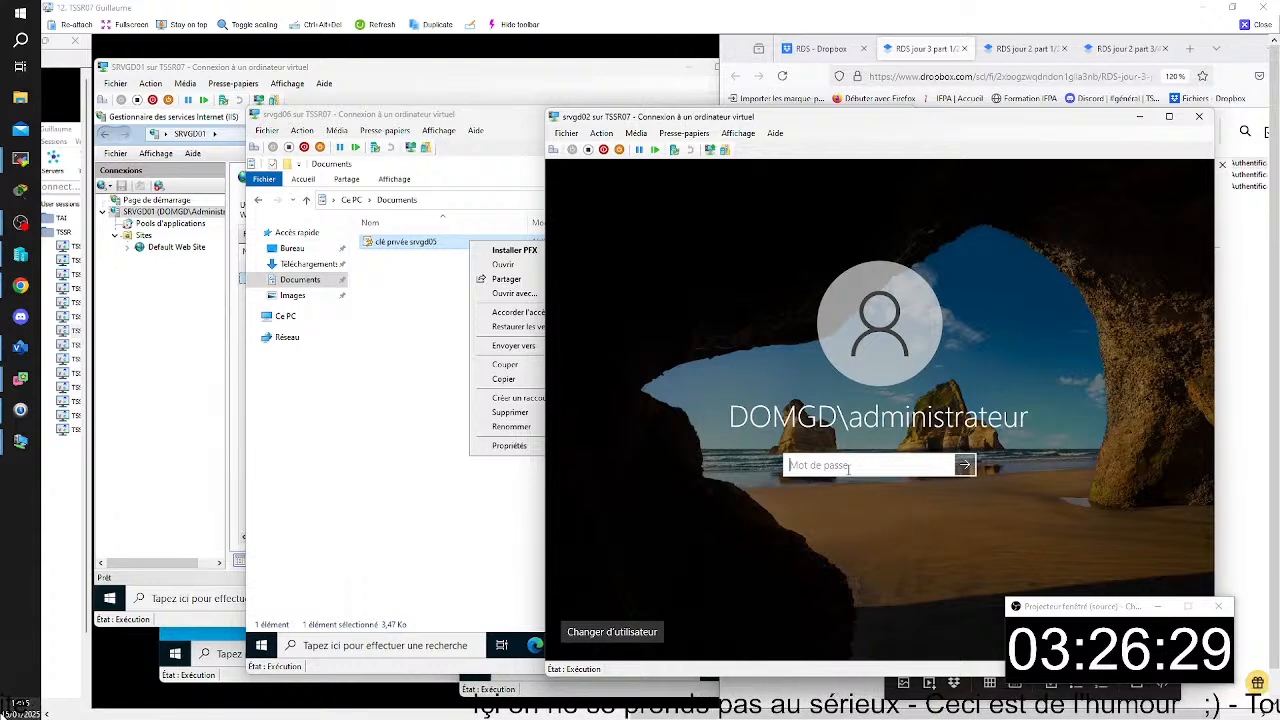
{"action": "type", "text": "Pad"}
{"action": "key", "text": "Return"}
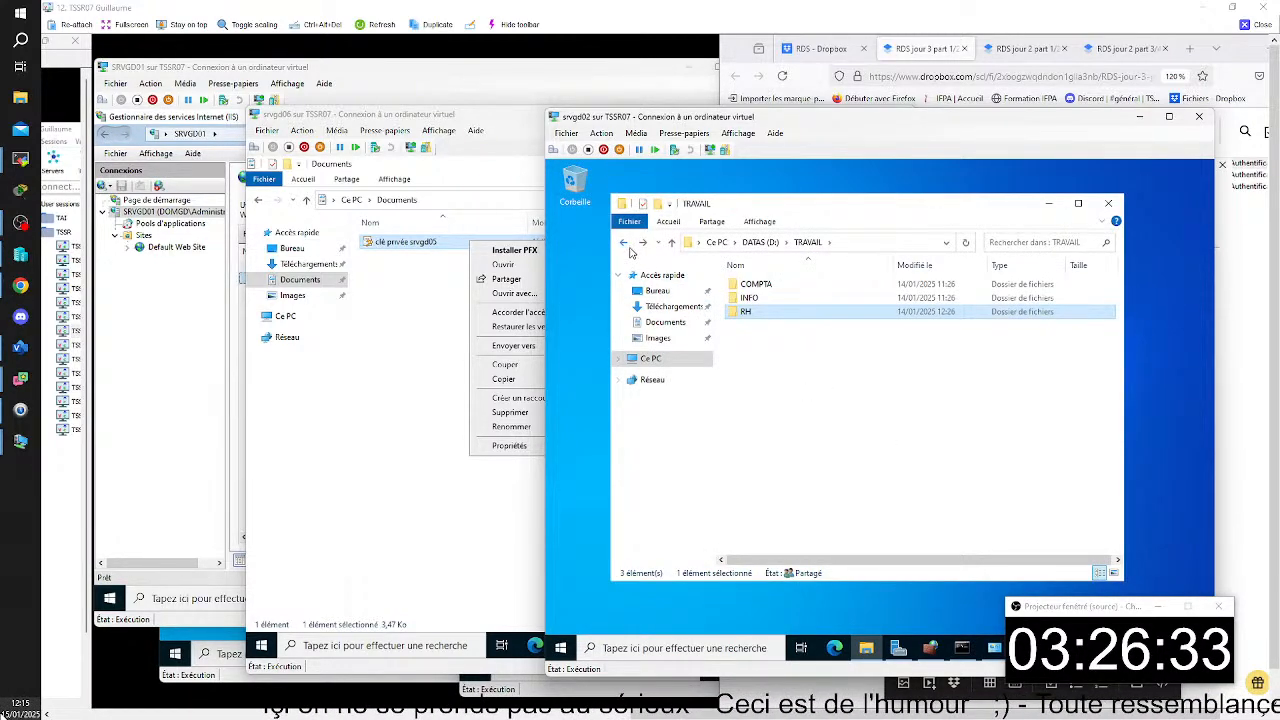
{"action": "left_click", "coordinate": [624, 243]}
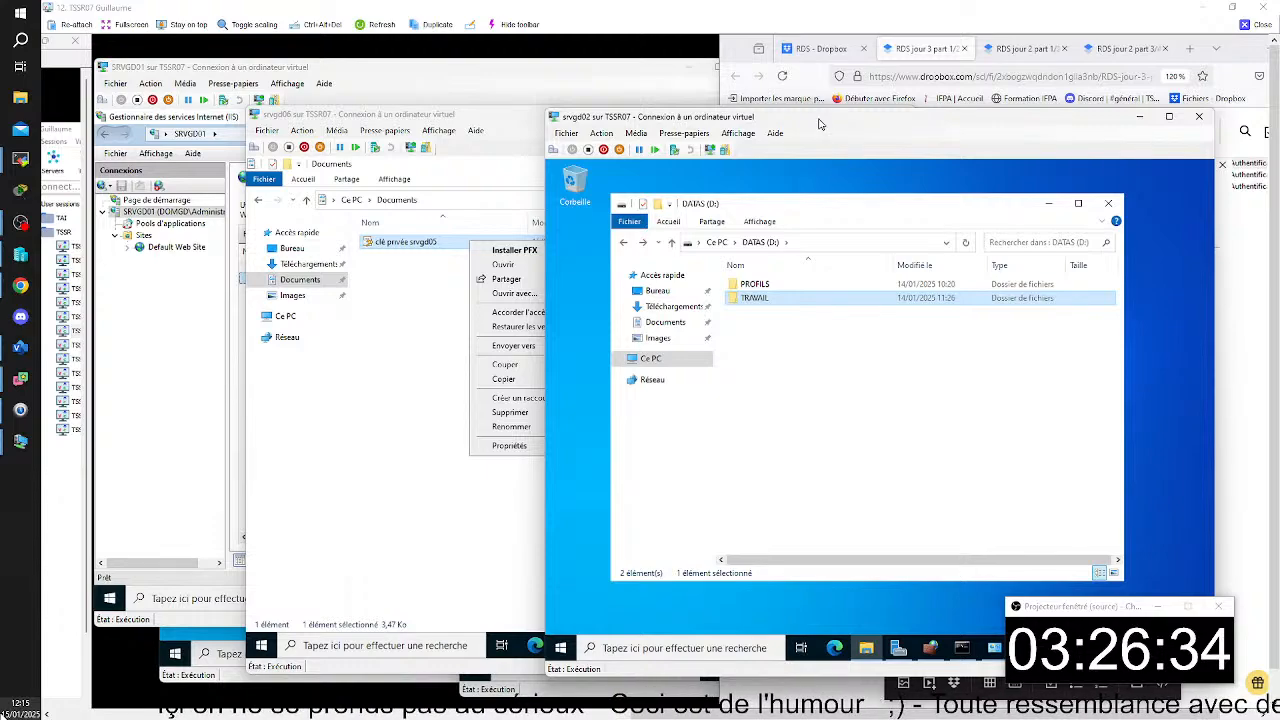
{"action": "left_click_drag", "start_coordinate": [818, 124], "coordinate": [901, 150]}
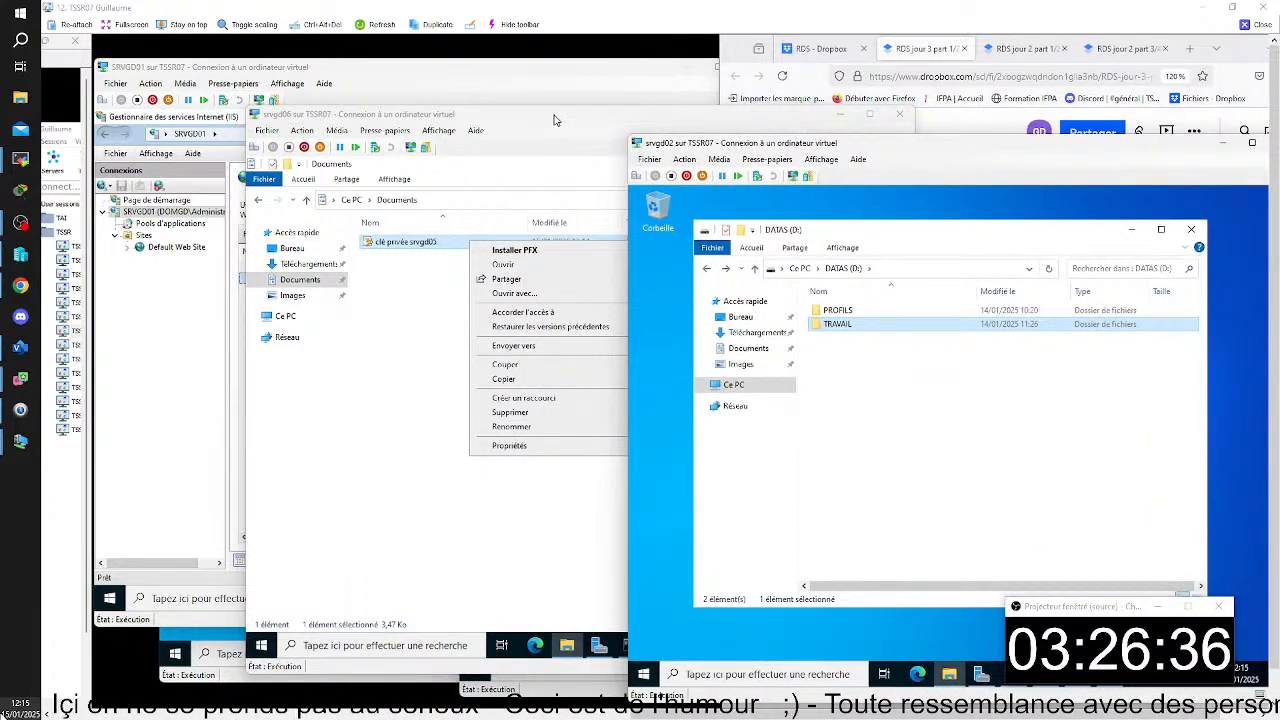
{"action": "left_click", "coordinate": [412, 307]}
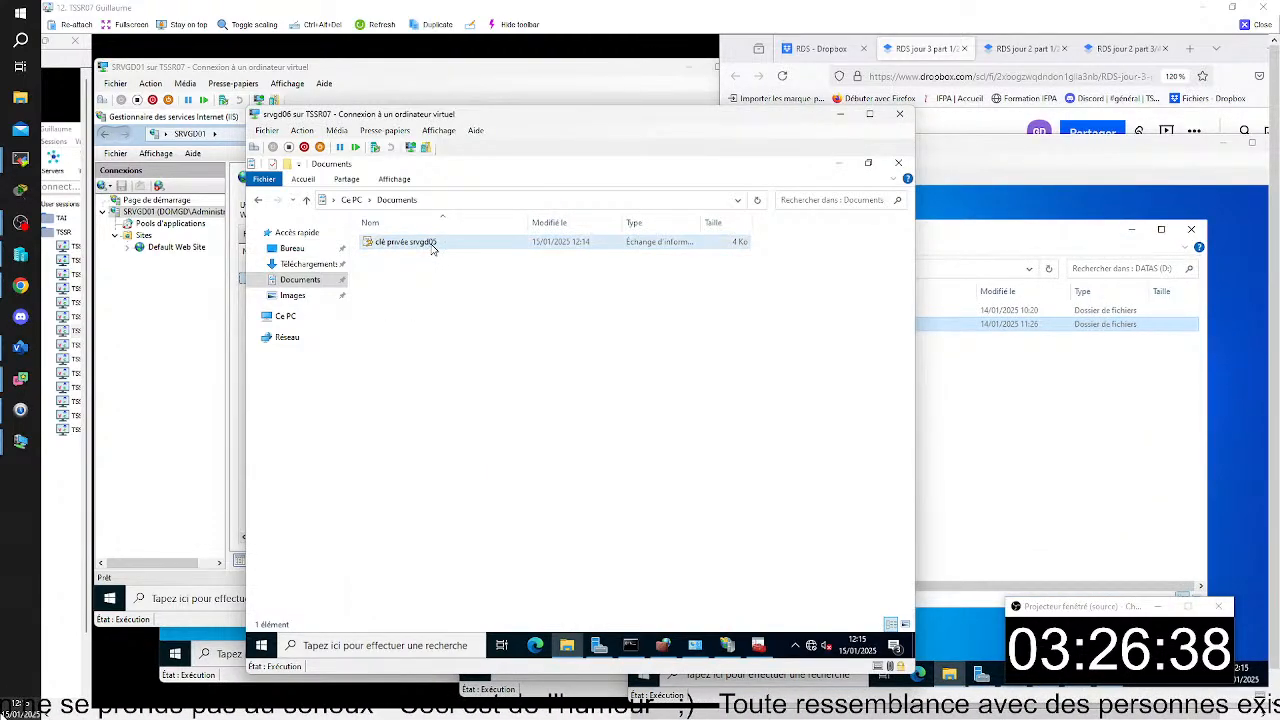
{"action": "right_click", "coordinate": [432, 249]}
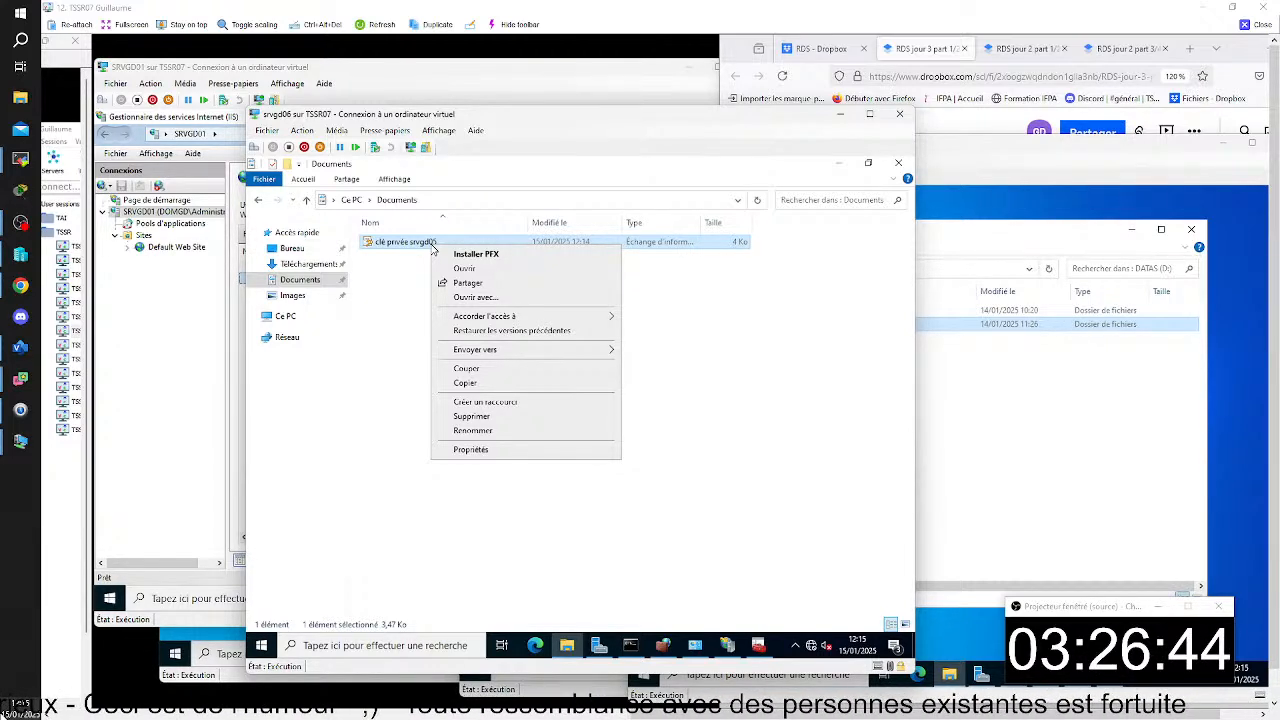
{"action": "left_click", "coordinate": [401, 379]}
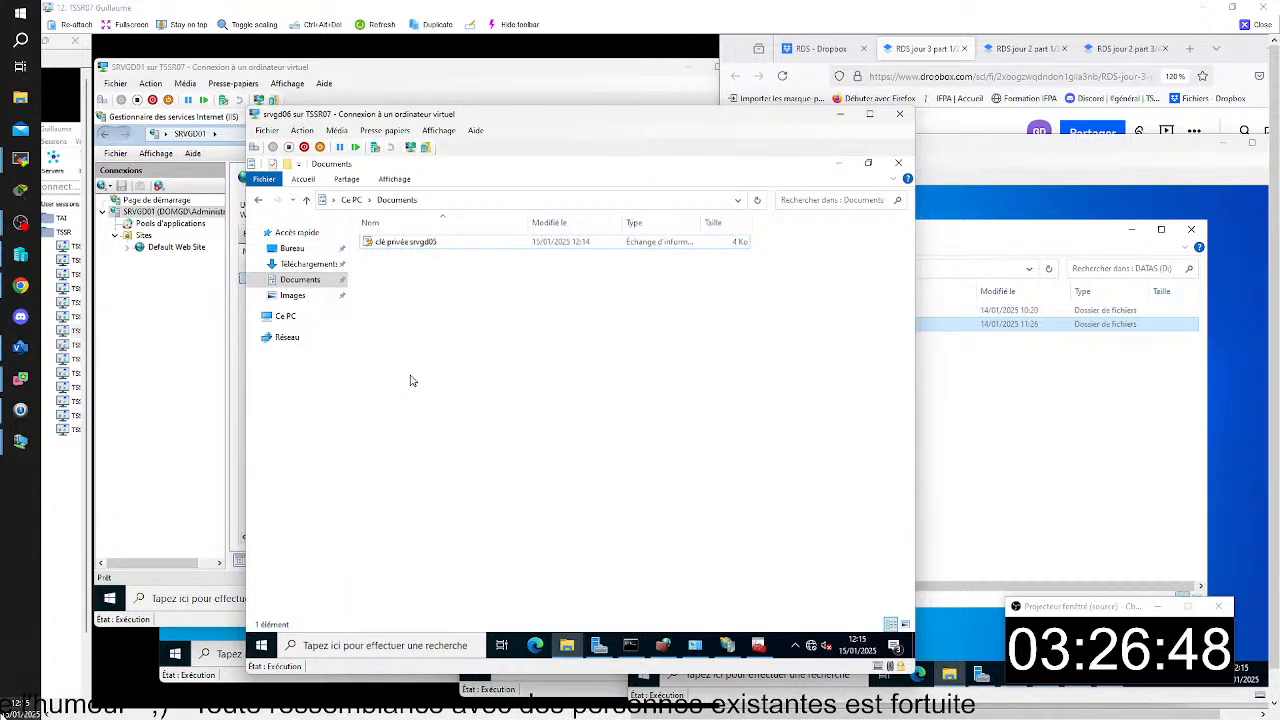
- Place the srvgd06 and srvgd02 windows side by side, capture both and paste the image below the export file capture in the notes
{"action": "left_click_drag", "start_coordinate": [575, 118], "coordinate": [486, 149]}
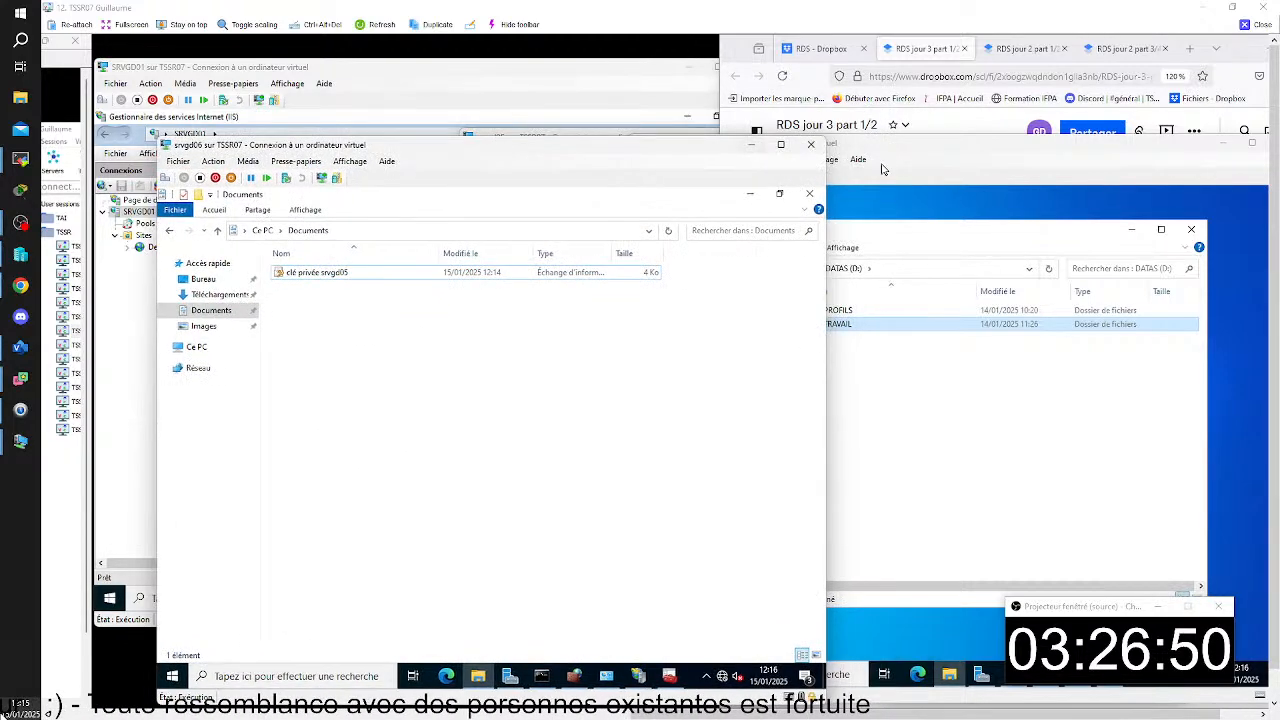
{"action": "left_click_drag", "start_coordinate": [955, 153], "coordinate": [1003, 156]}
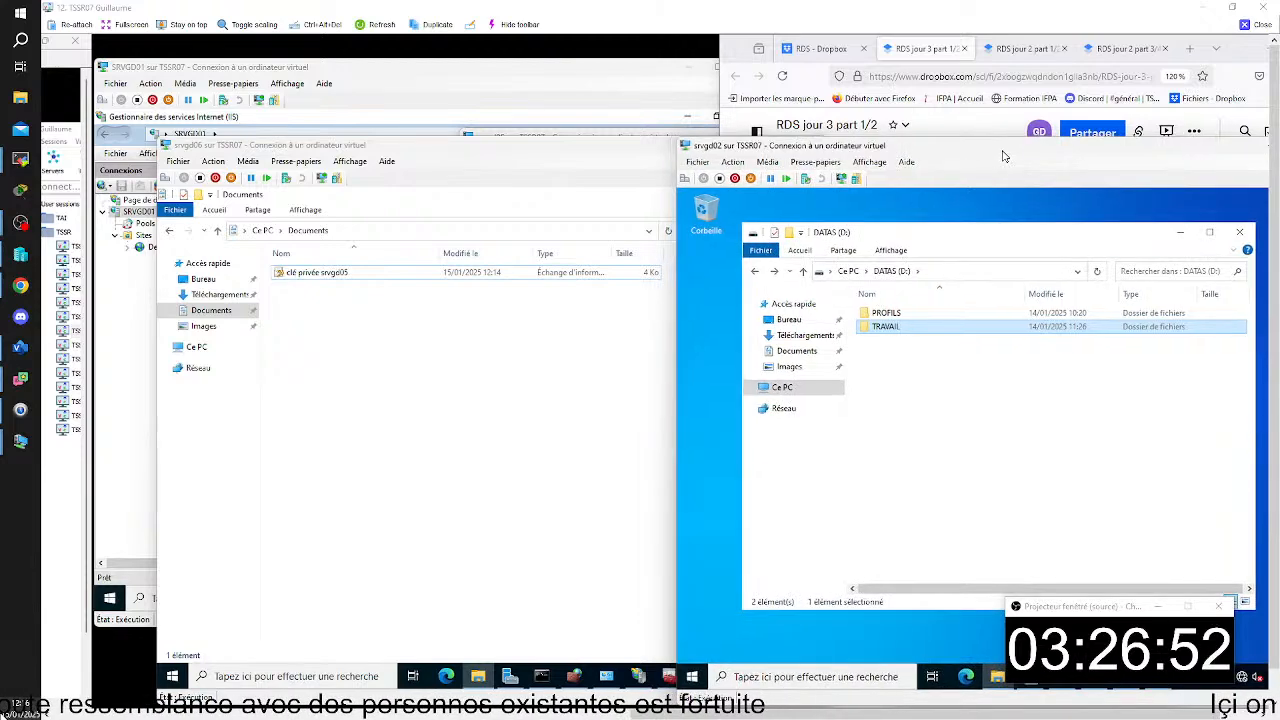
{"action": "left_click", "coordinate": [531, 153]}
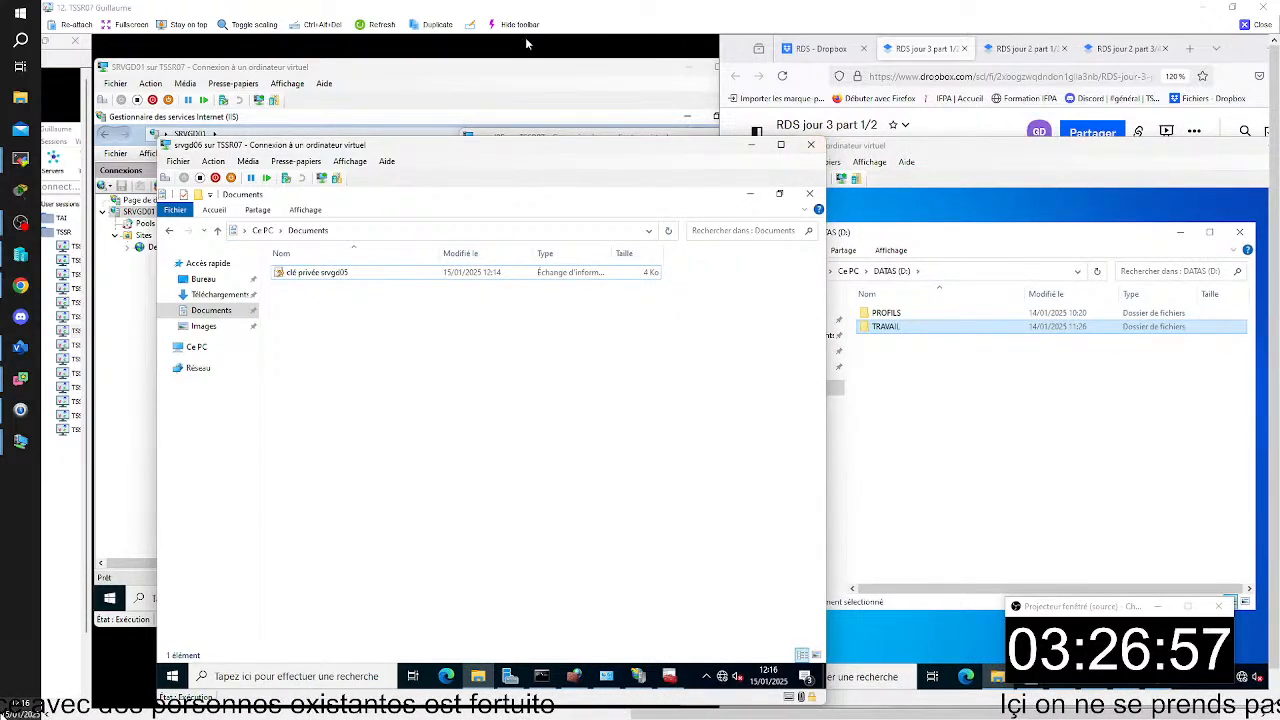
{"action": "key", "text": "super+shift+s"}
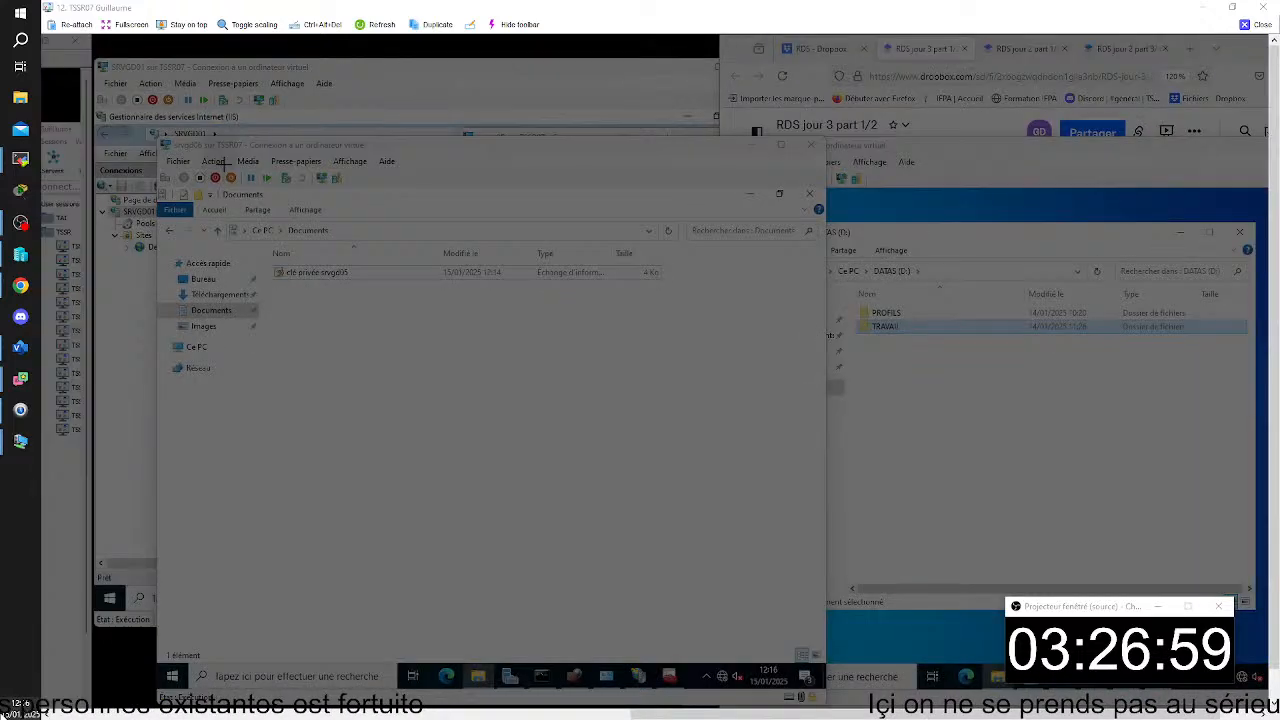
{"action": "left_click_drag", "start_coordinate": [150, 130], "coordinate": [1268, 680]}
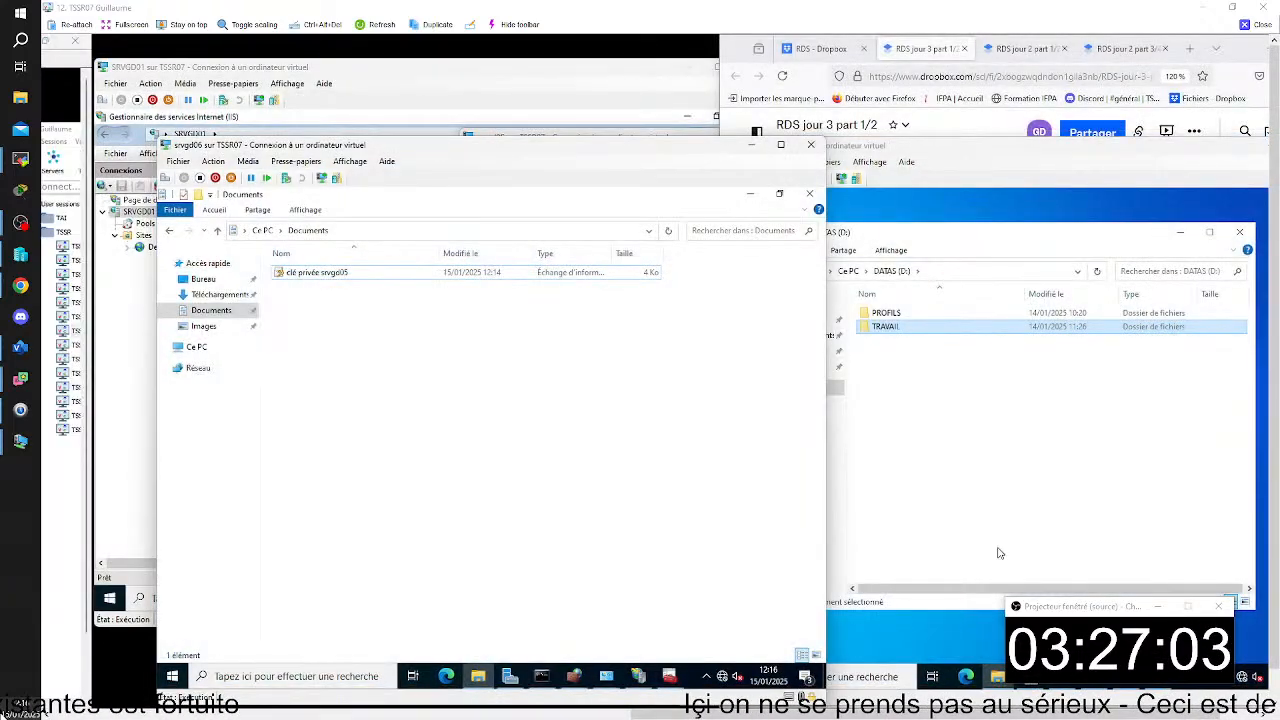
{"action": "left_click", "coordinate": [916, 51]}
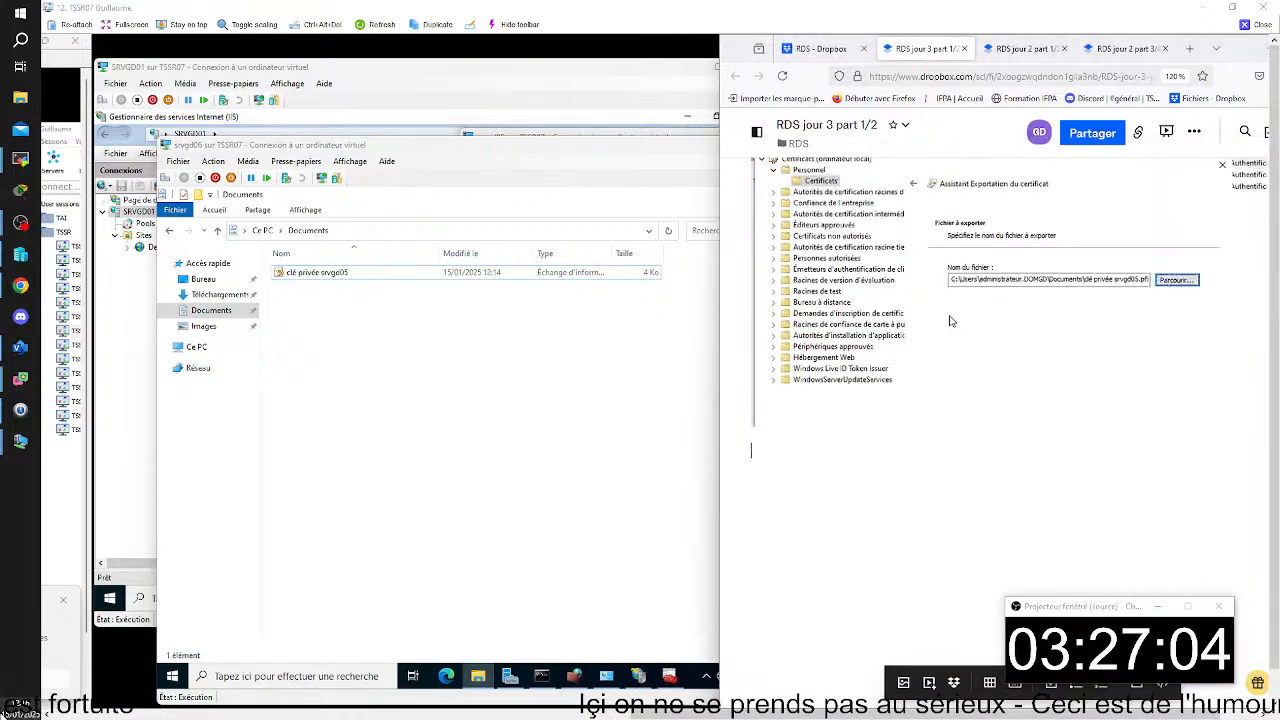
{"action": "left_click", "coordinate": [797, 463]}
{"action": "key", "text": "ctrl+v"}
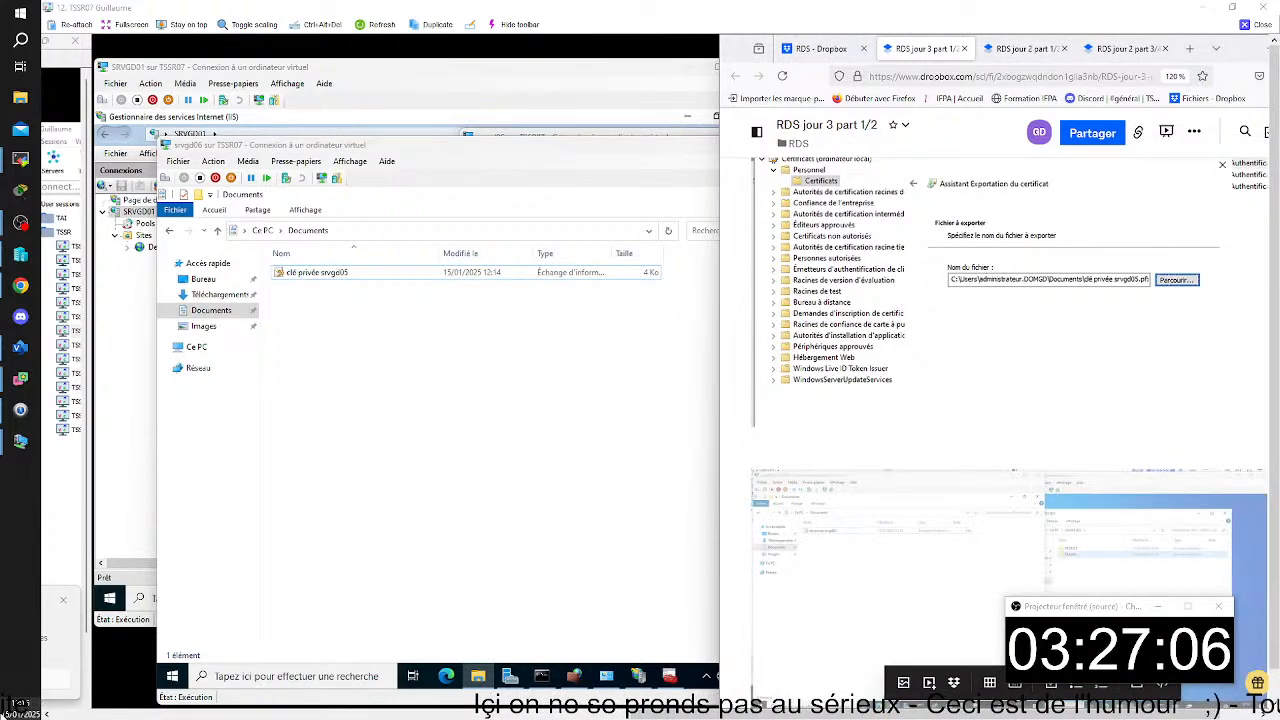
- Copy the clé privée srvgd05 file from Documents on srvgd06 to the network drive Travail (\\srvgd02) (T:)
{"action": "left_click", "coordinate": [589, 158]}
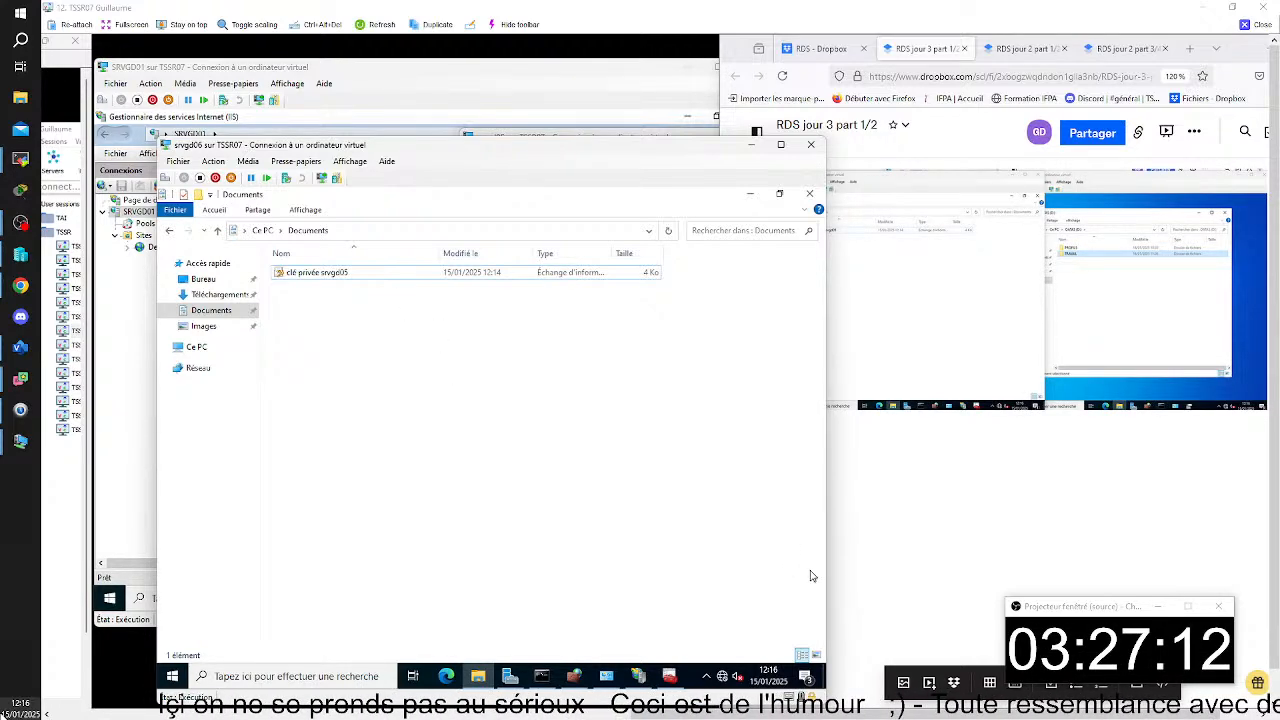
{"action": "mouse_move", "coordinate": [921, 712]}
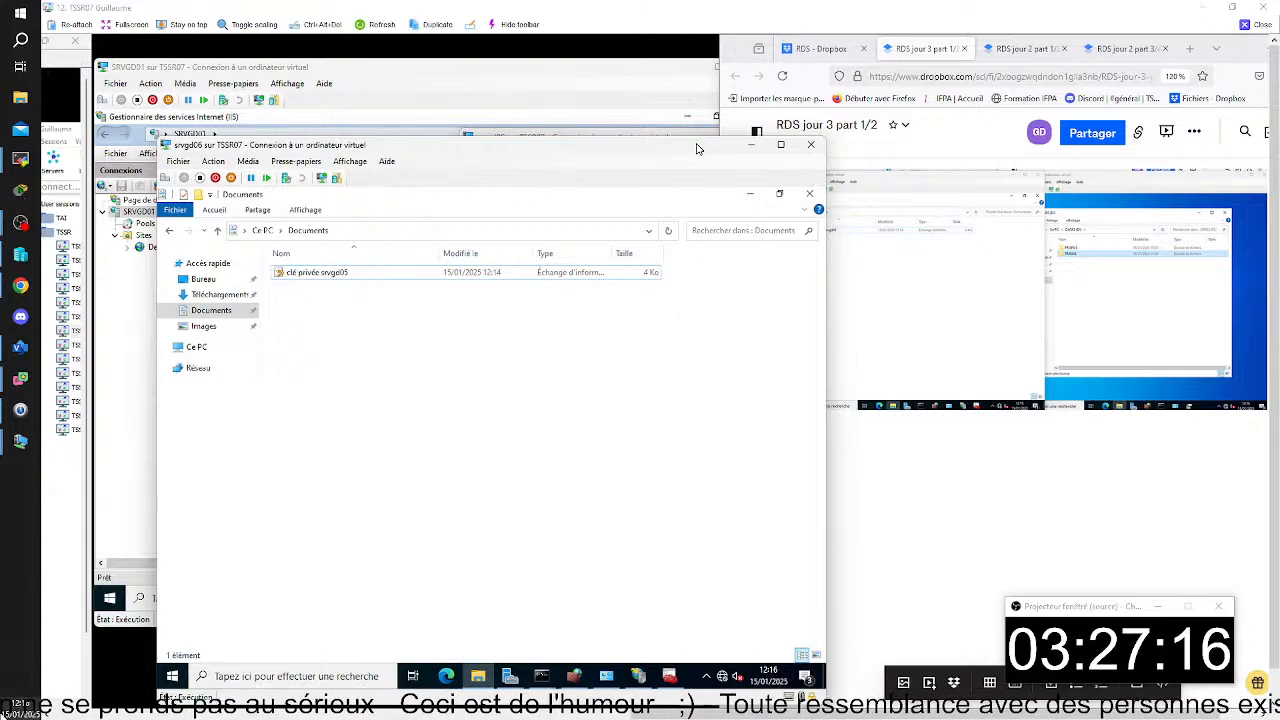
{"action": "left_click_drag", "start_coordinate": [698, 148], "coordinate": [668, 160]}
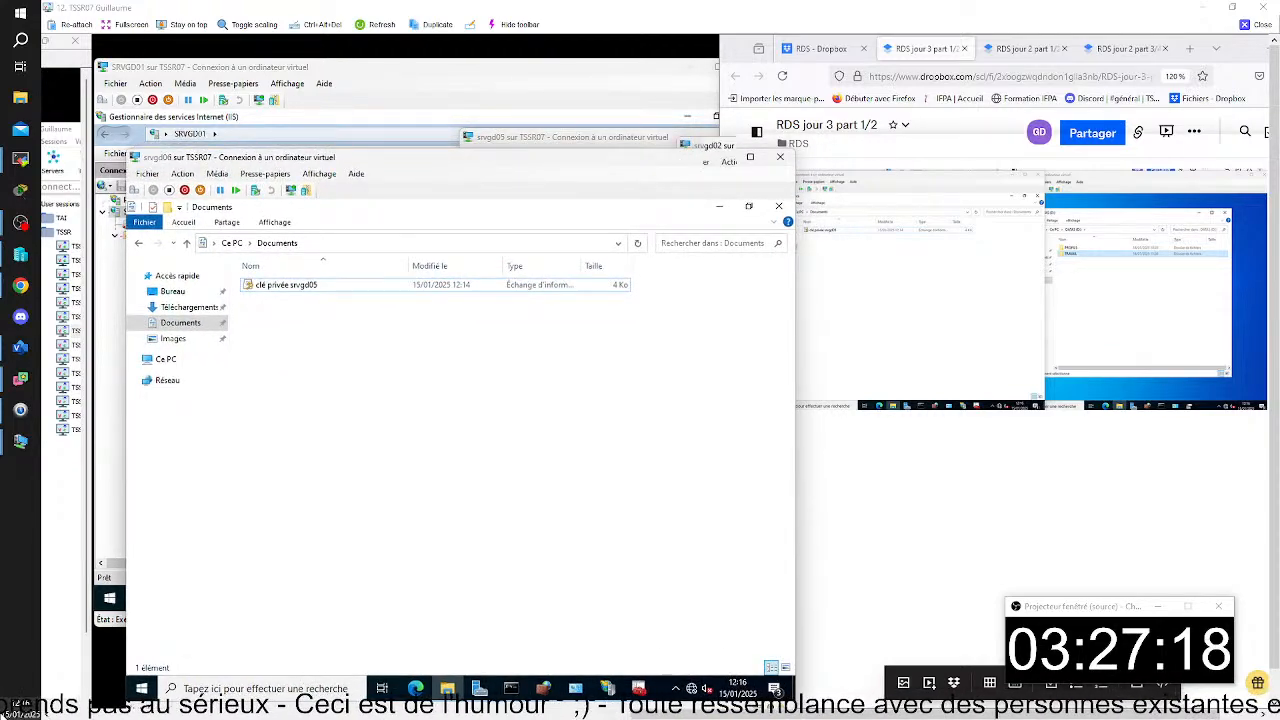
{"action": "left_click", "coordinate": [724, 152]}
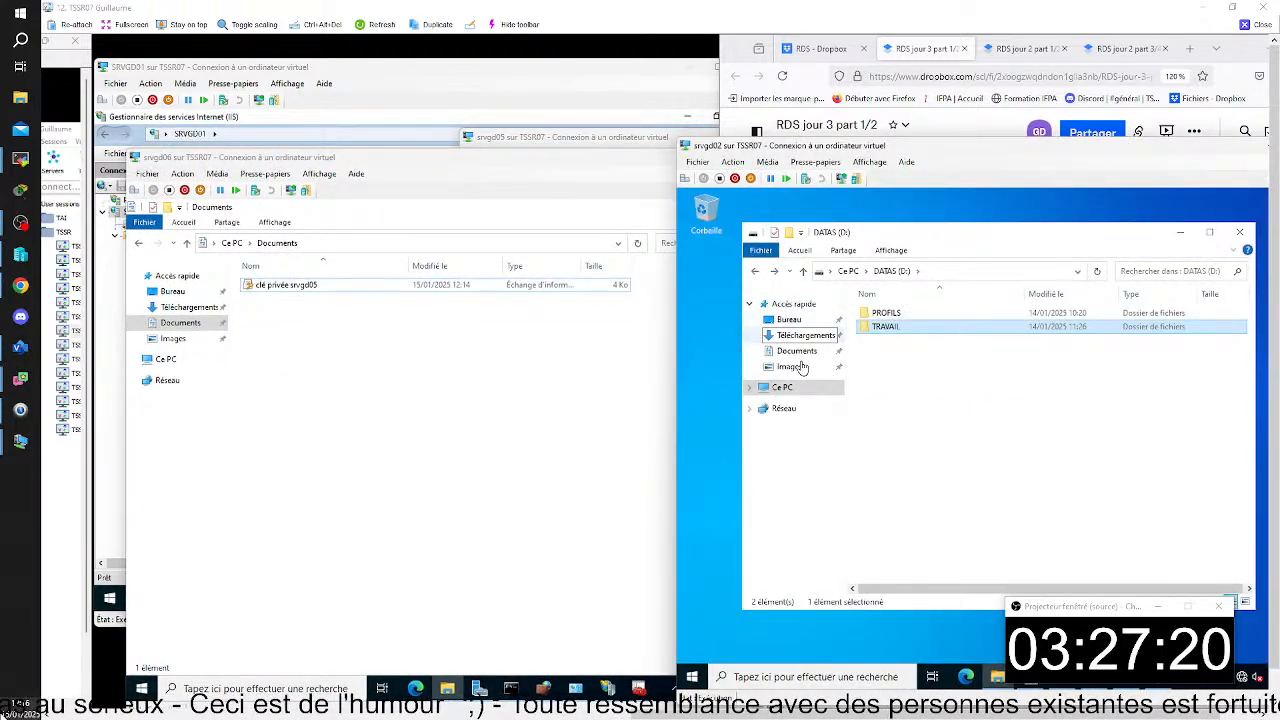
{"action": "right_click", "coordinate": [285, 290]}
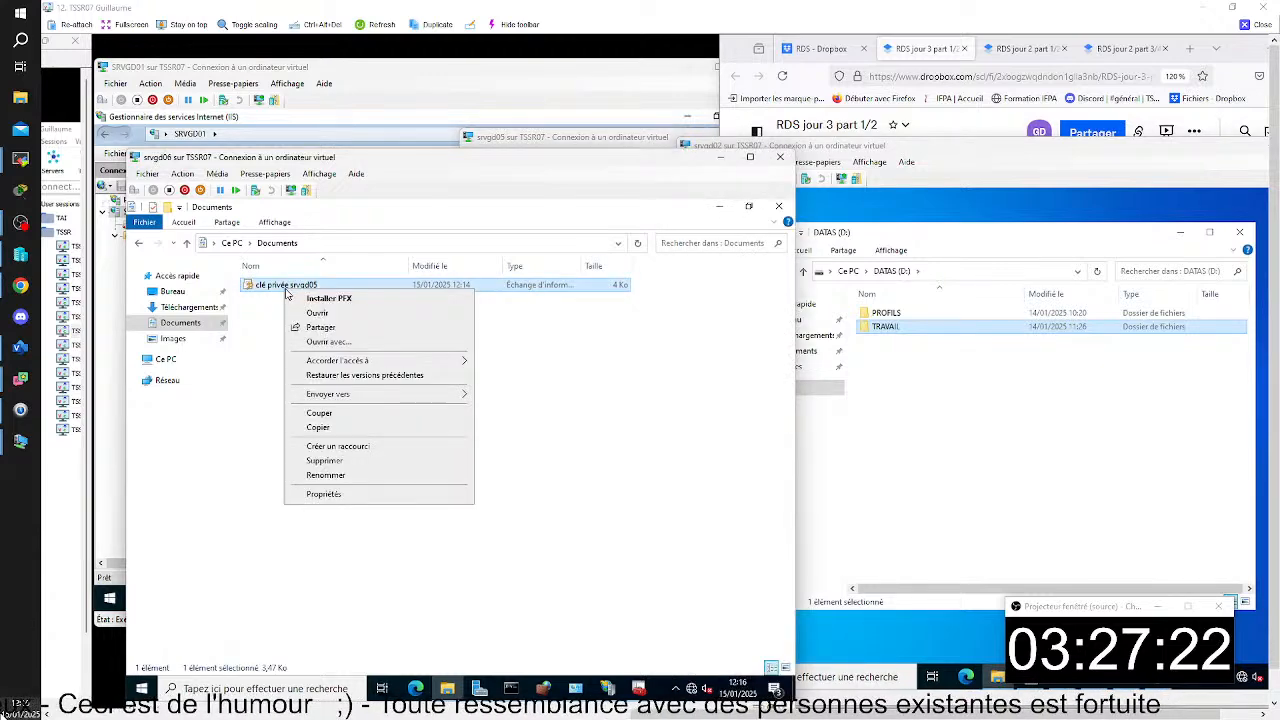
{"action": "left_click", "coordinate": [370, 430]}
{"action": "left_click", "coordinate": [165, 359]}
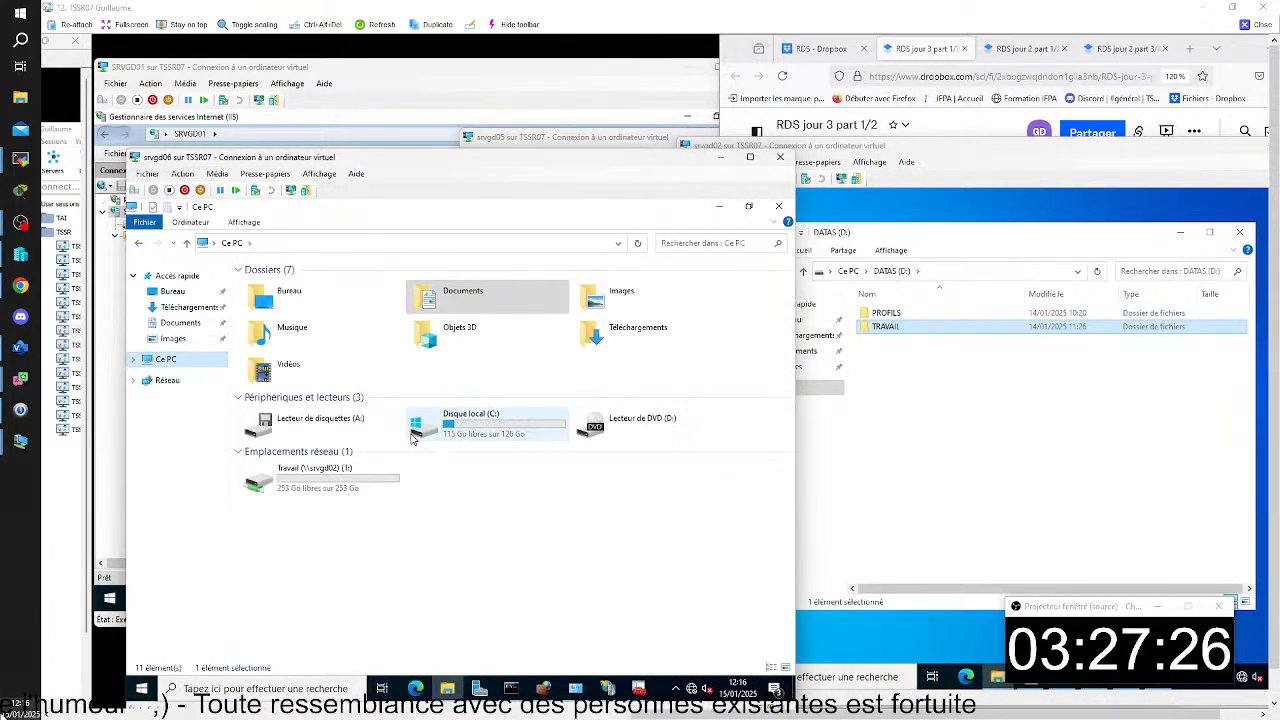
{"action": "double_click", "coordinate": [336, 490]}
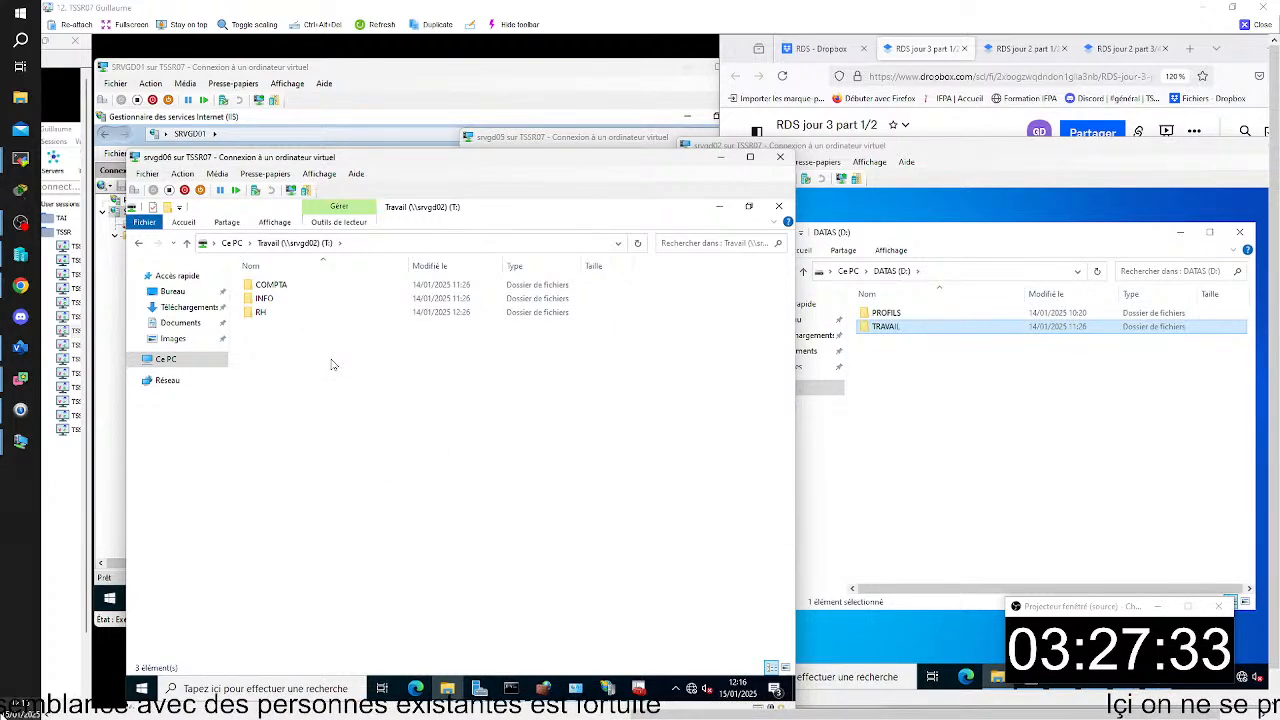
{"action": "right_click", "coordinate": [333, 364]}
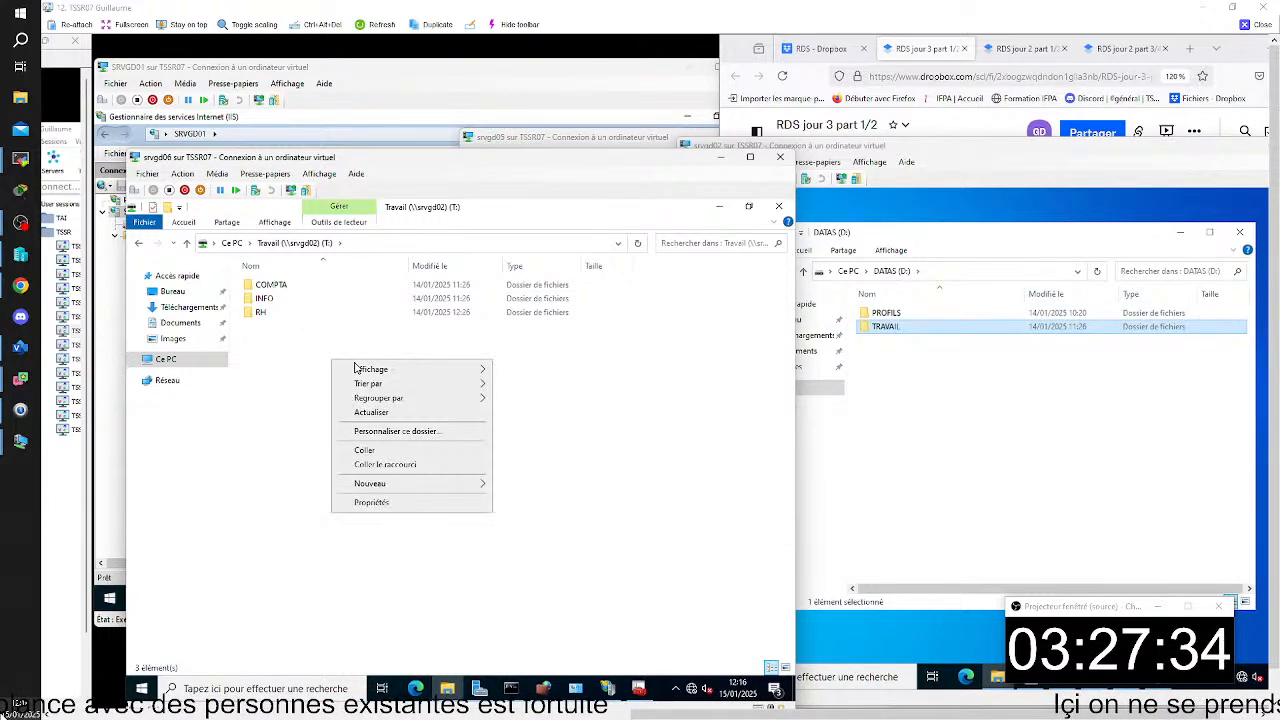
{"action": "left_click", "coordinate": [380, 452]}
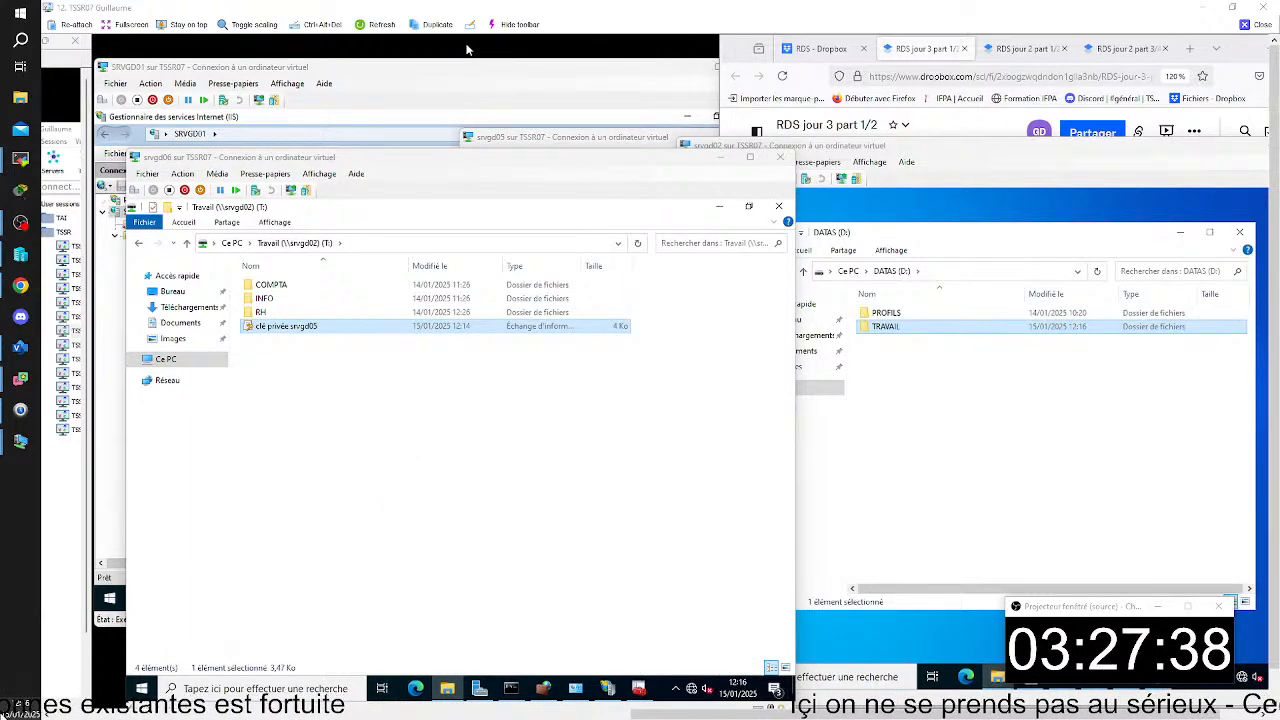
- Capture the srvgd06 window showing clé privée srvgd05 in the Travail drive and paste it below the last image in the notes
{"action": "key", "text": "super+shift+s"}
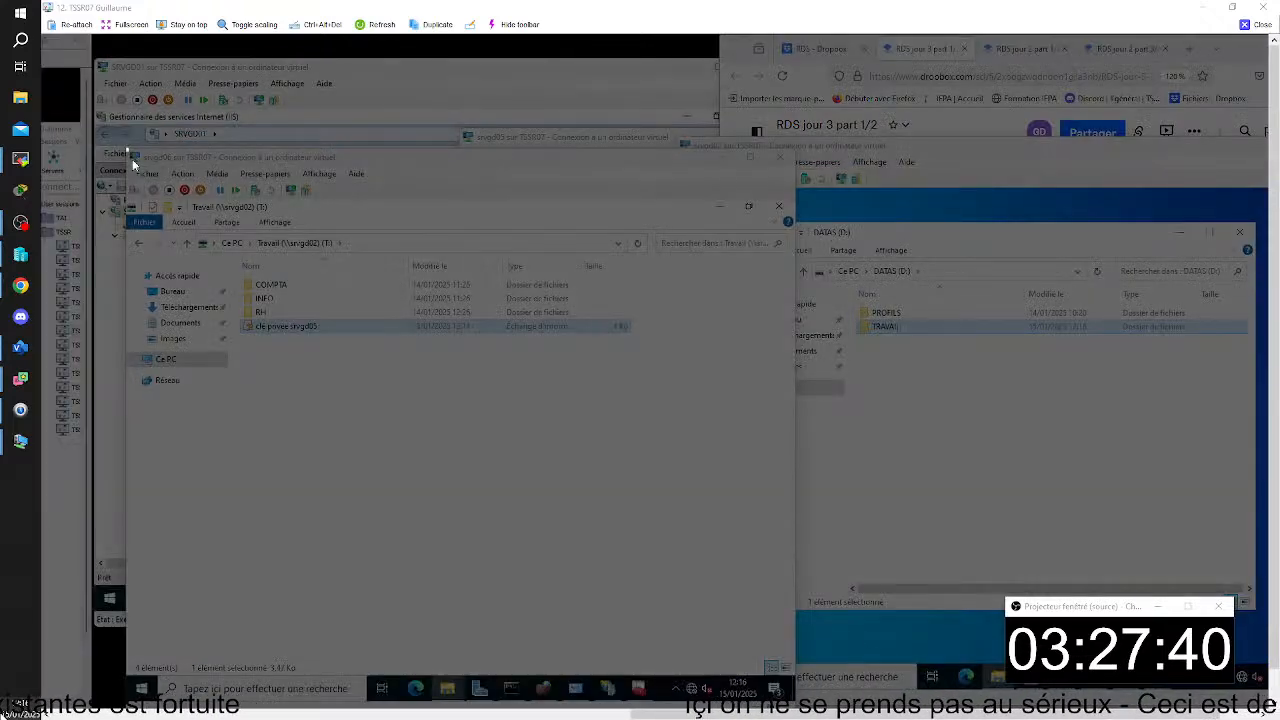
{"action": "left_click_drag", "start_coordinate": [126, 149], "coordinate": [795, 642]}
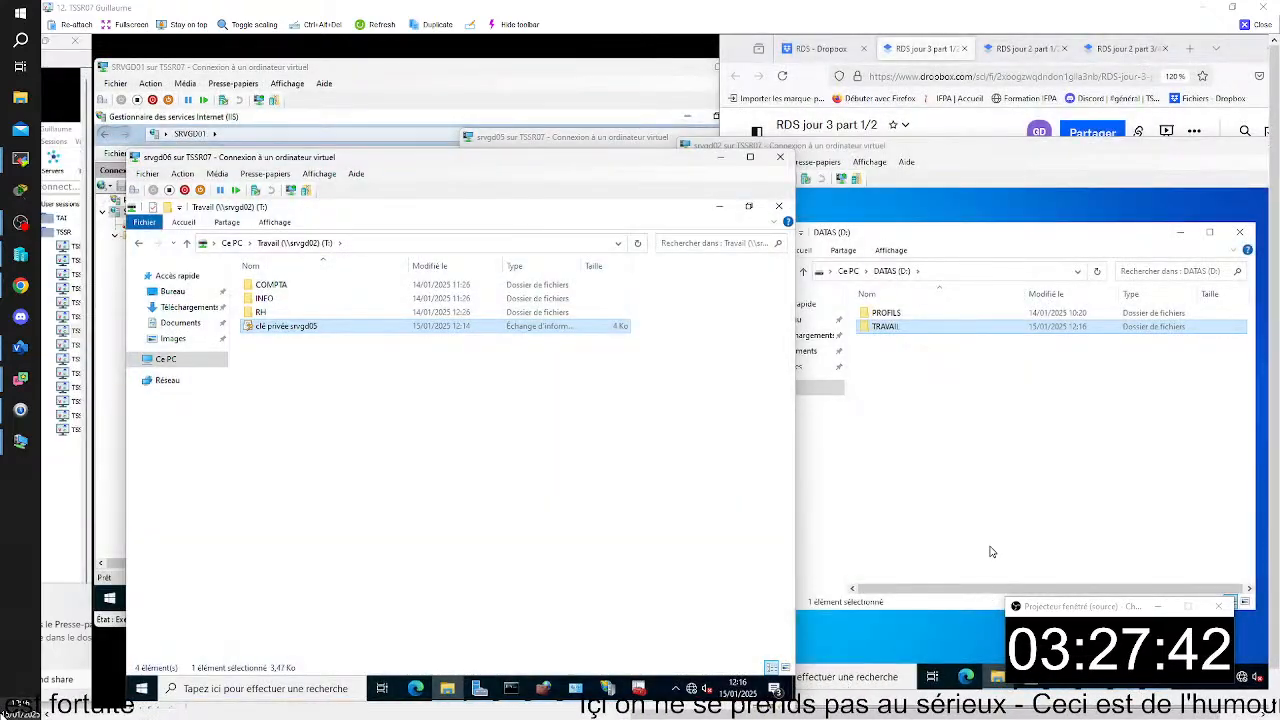
{"action": "left_click", "coordinate": [948, 85]}
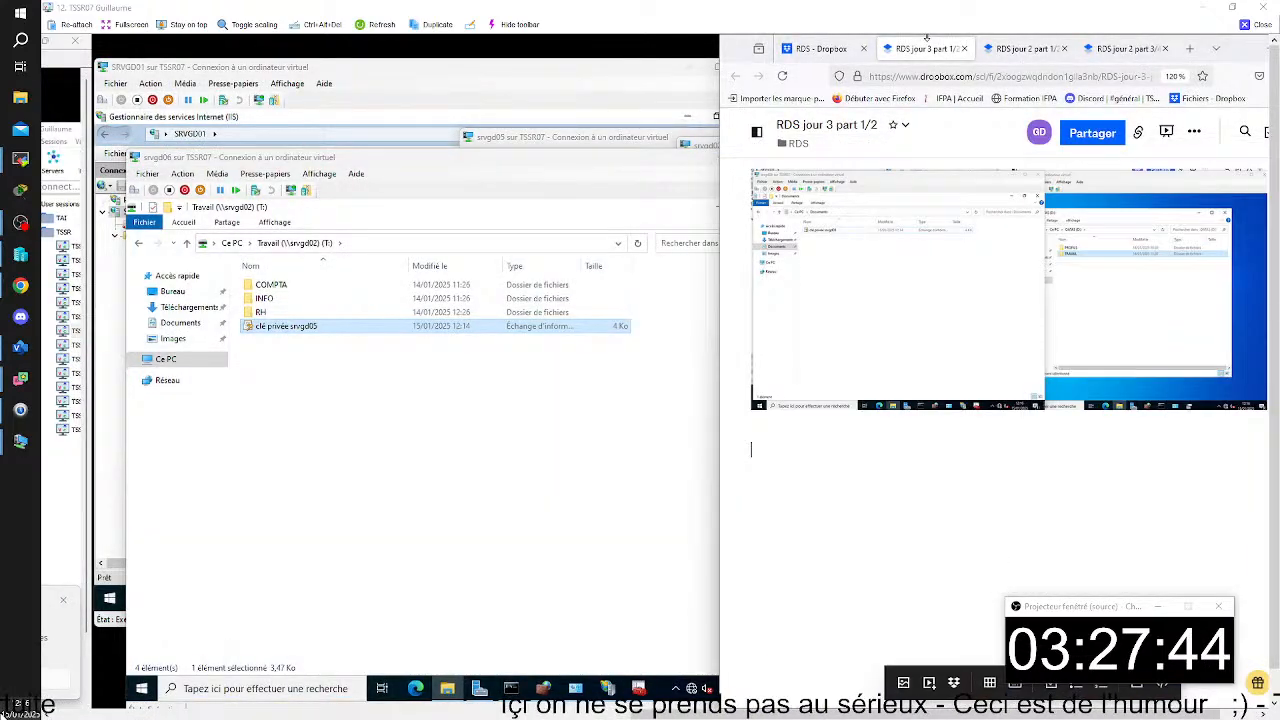
{"action": "left_click", "coordinate": [805, 460]}
{"action": "key", "text": "ctrl+v"}
{"action": "left_click", "coordinate": [469, 155]}
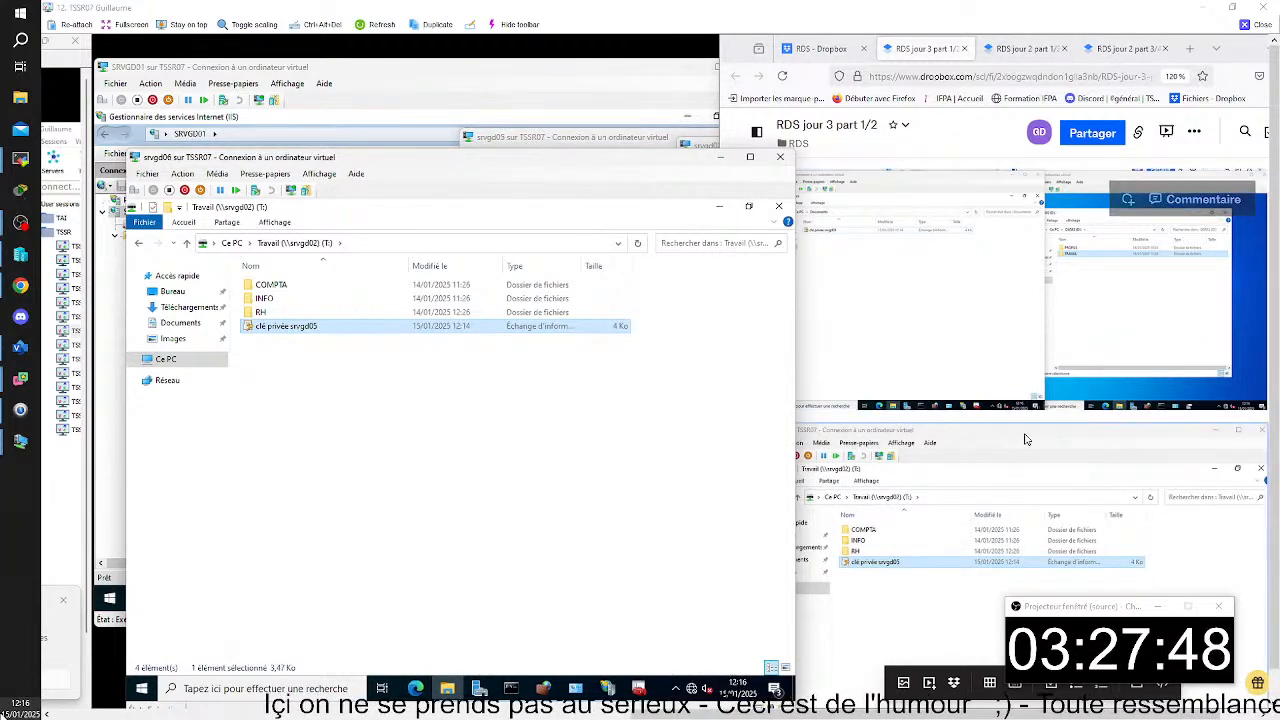
- Check the srvgd05 certificate export instructions in the notes and open the Travail (\\srvgd02) (T:) drive in srvgd05's File Explorer
{"action": "scroll", "coordinate": [1067, 386], "scroll_direction": "down", "scroll_amount": 10}
{"action": "scroll", "coordinate": [1067, 386], "scroll_direction": "up", "scroll_amount": 8}
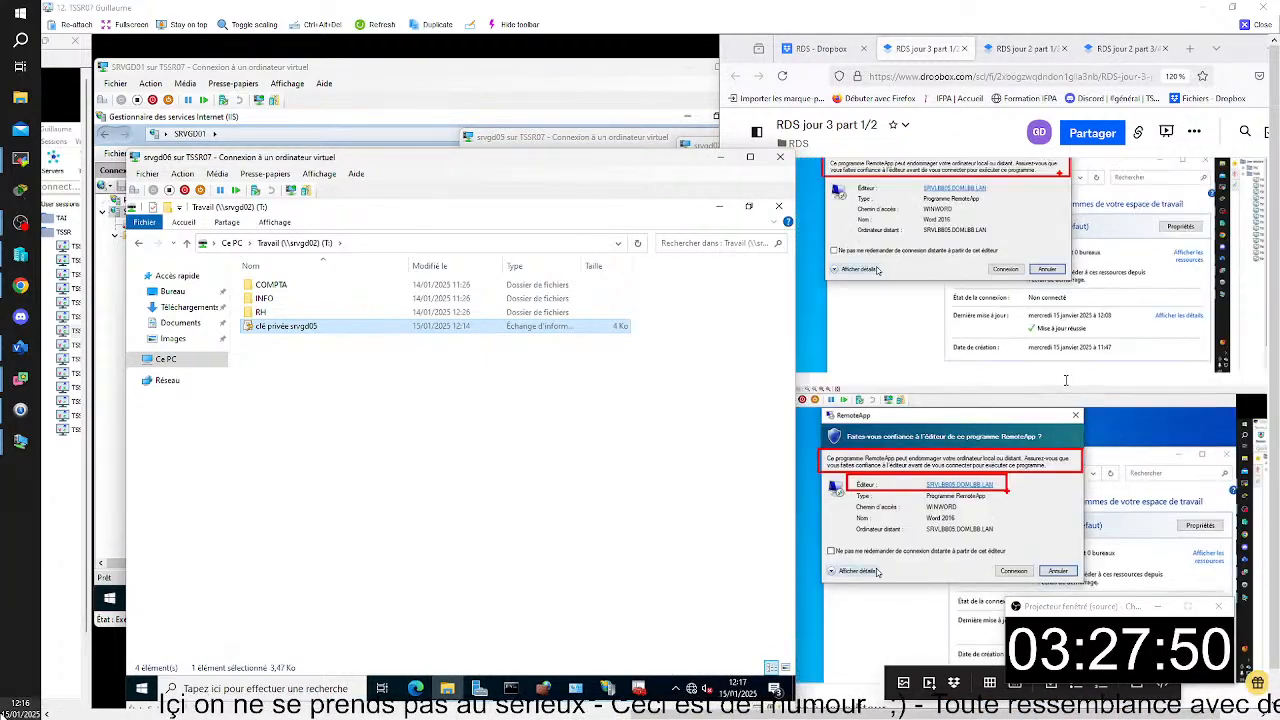
{"action": "scroll", "coordinate": [1067, 386], "scroll_direction": "down", "scroll_amount": 3}
{"action": "left_click", "coordinate": [790, 474]}
{"action": "scroll", "coordinate": [790, 474], "scroll_direction": "down", "scroll_amount": 5}
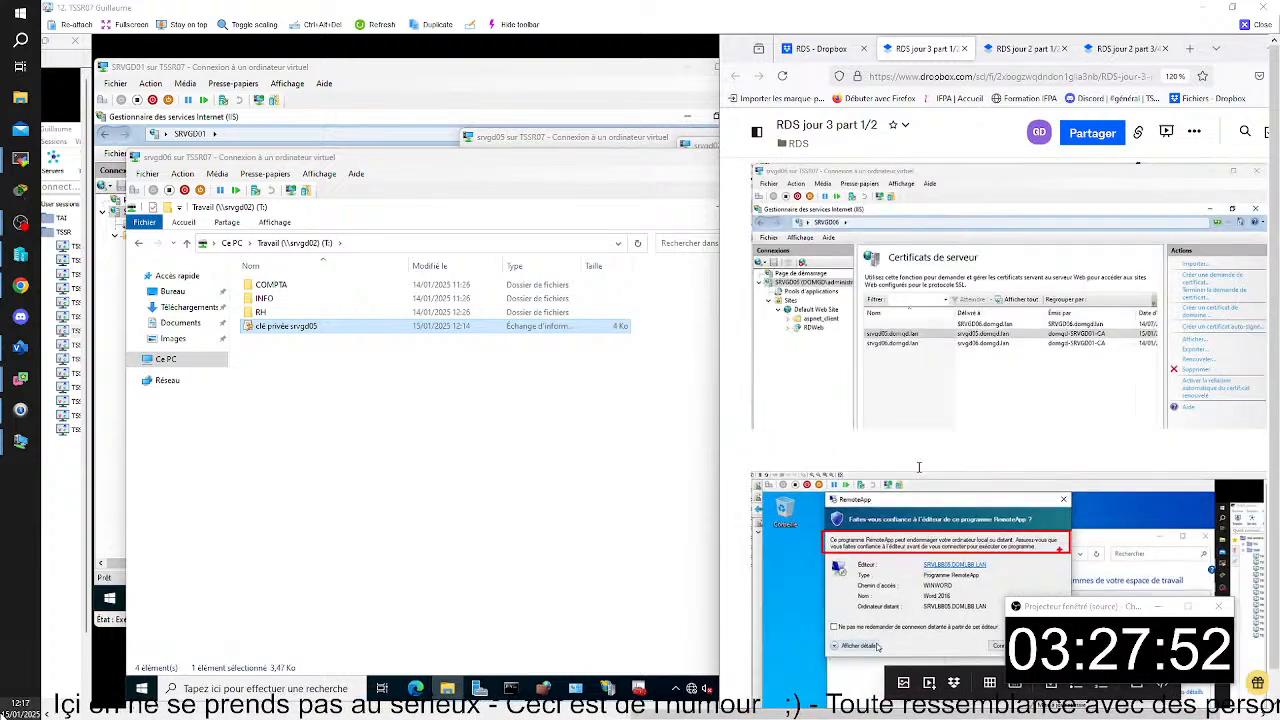
{"action": "scroll", "coordinate": [919, 467], "scroll_direction": "up", "scroll_amount": 3}
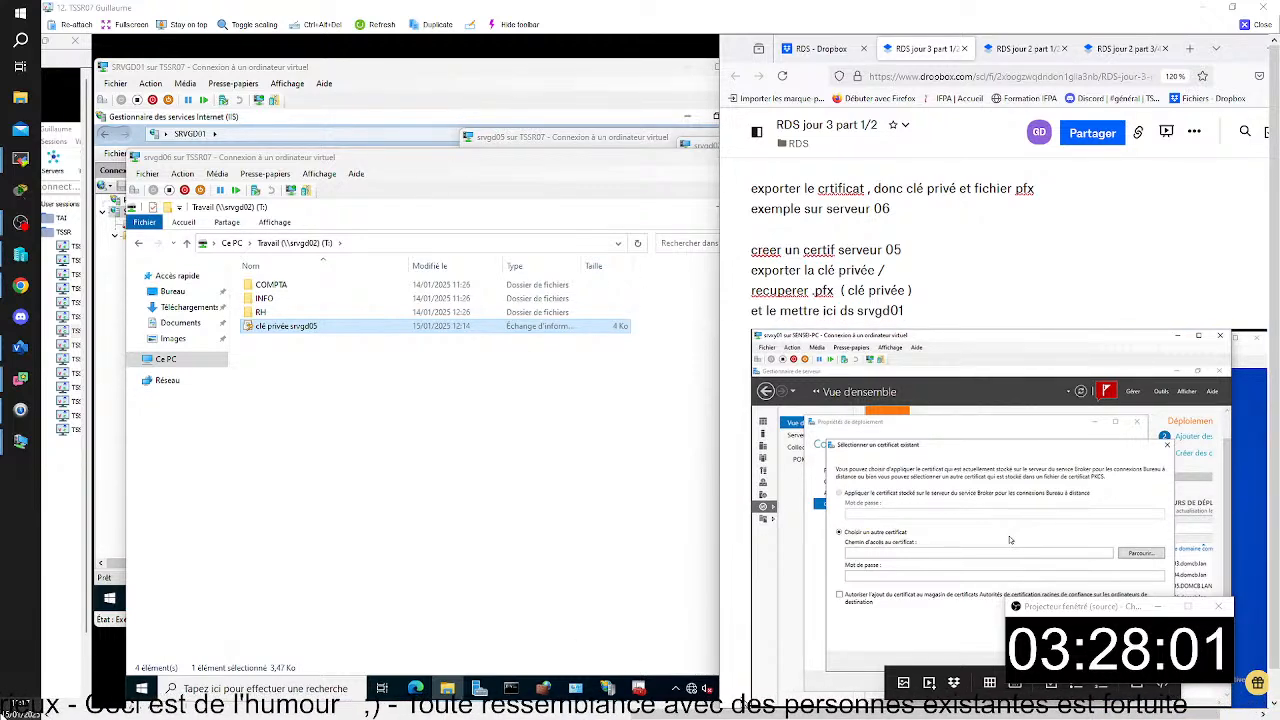
{"action": "left_click", "coordinate": [925, 711]}
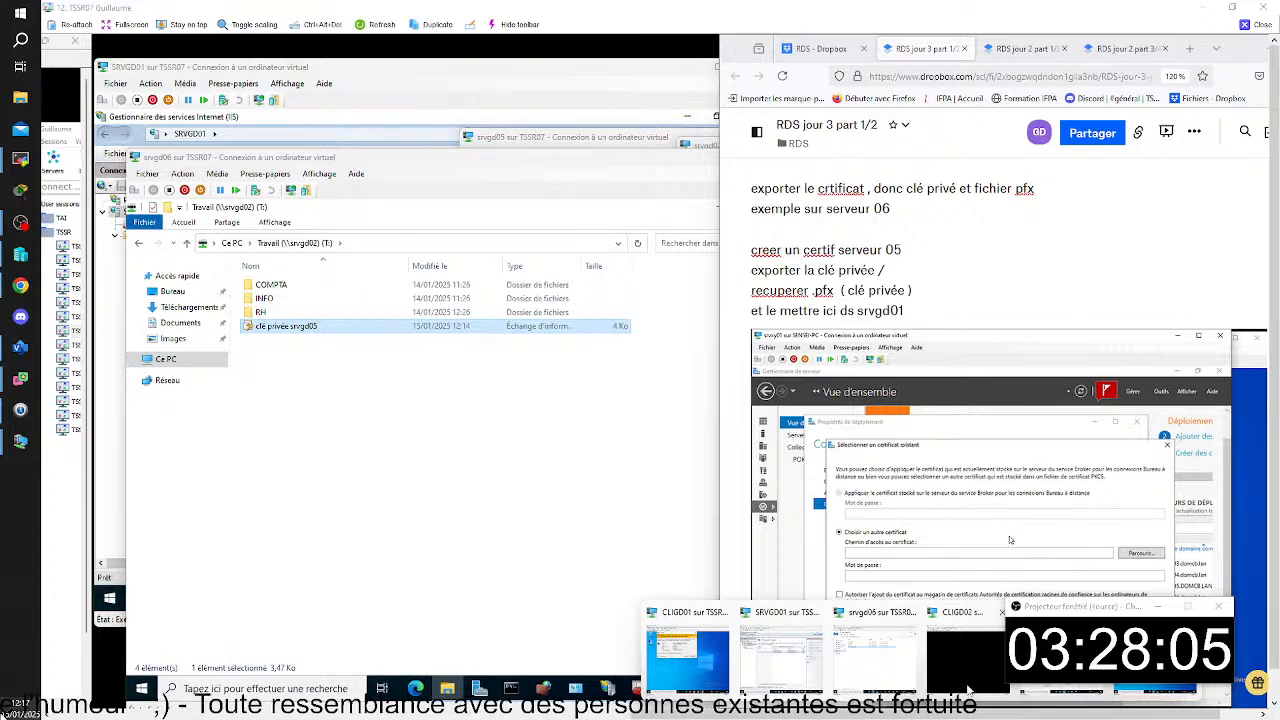
{"action": "left_click", "coordinate": [1061, 657]}
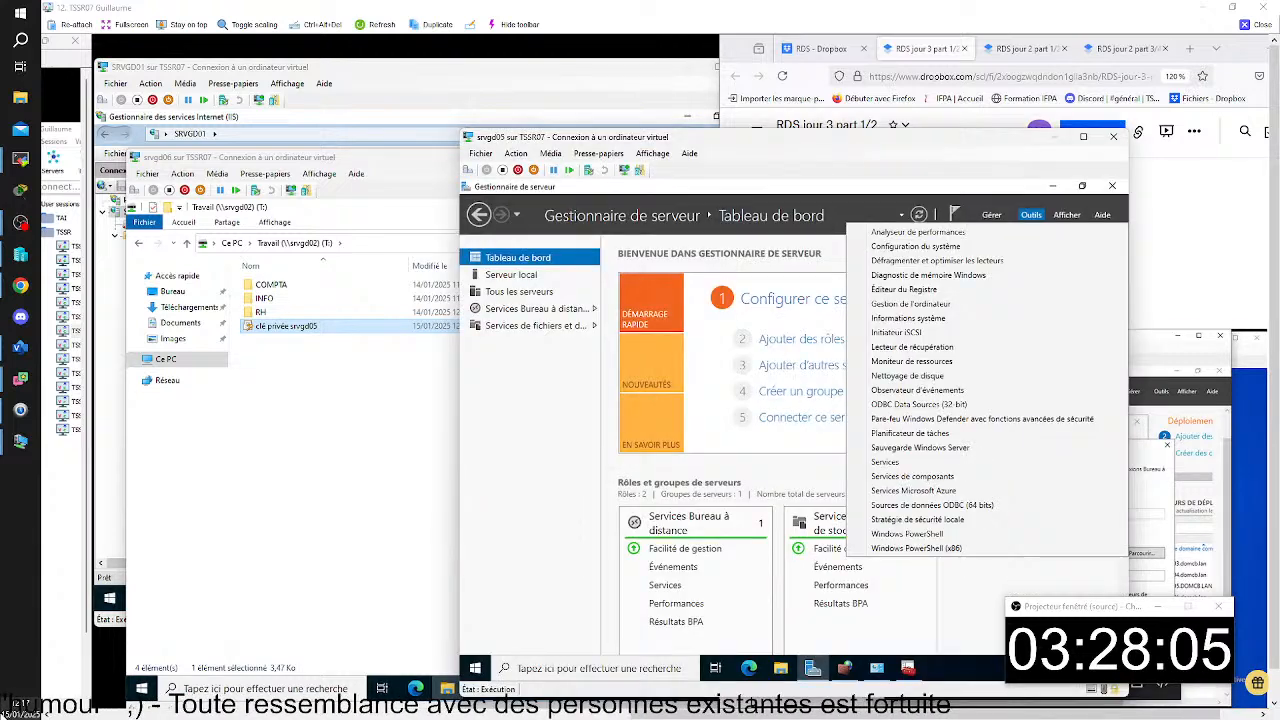
{"action": "left_click", "coordinate": [782, 669]}
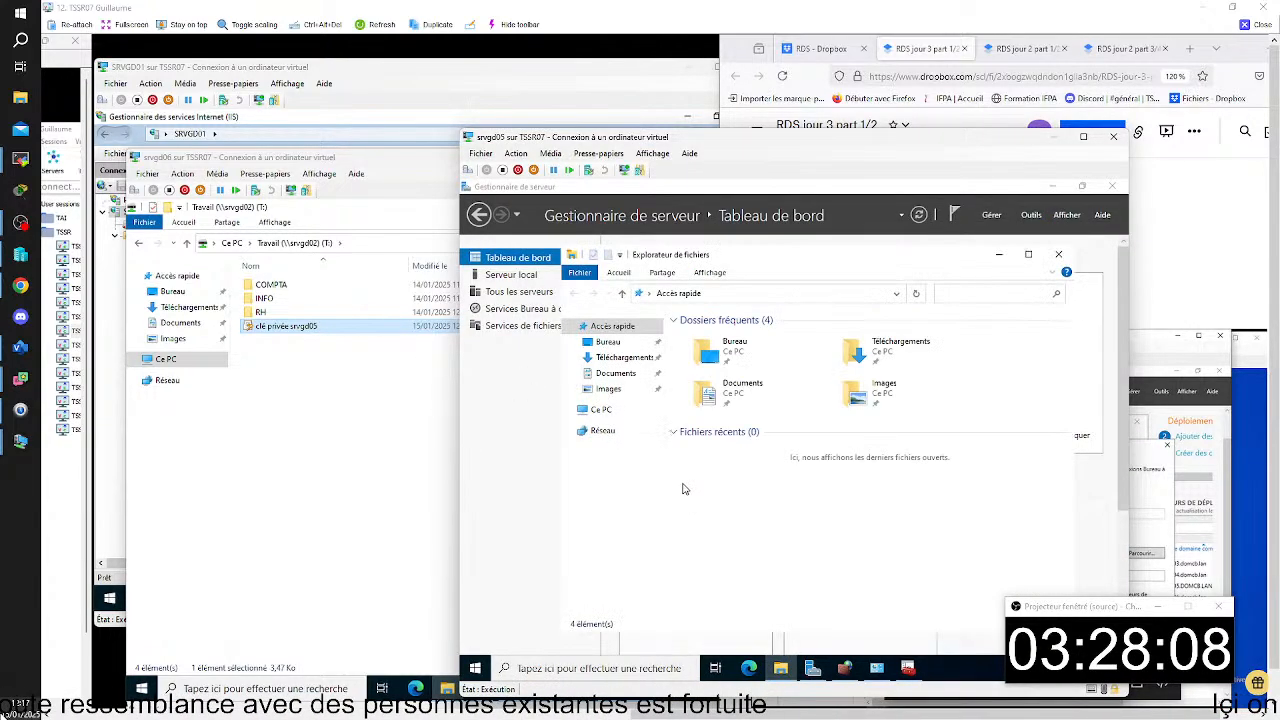
{"action": "left_click", "coordinate": [600, 409]}
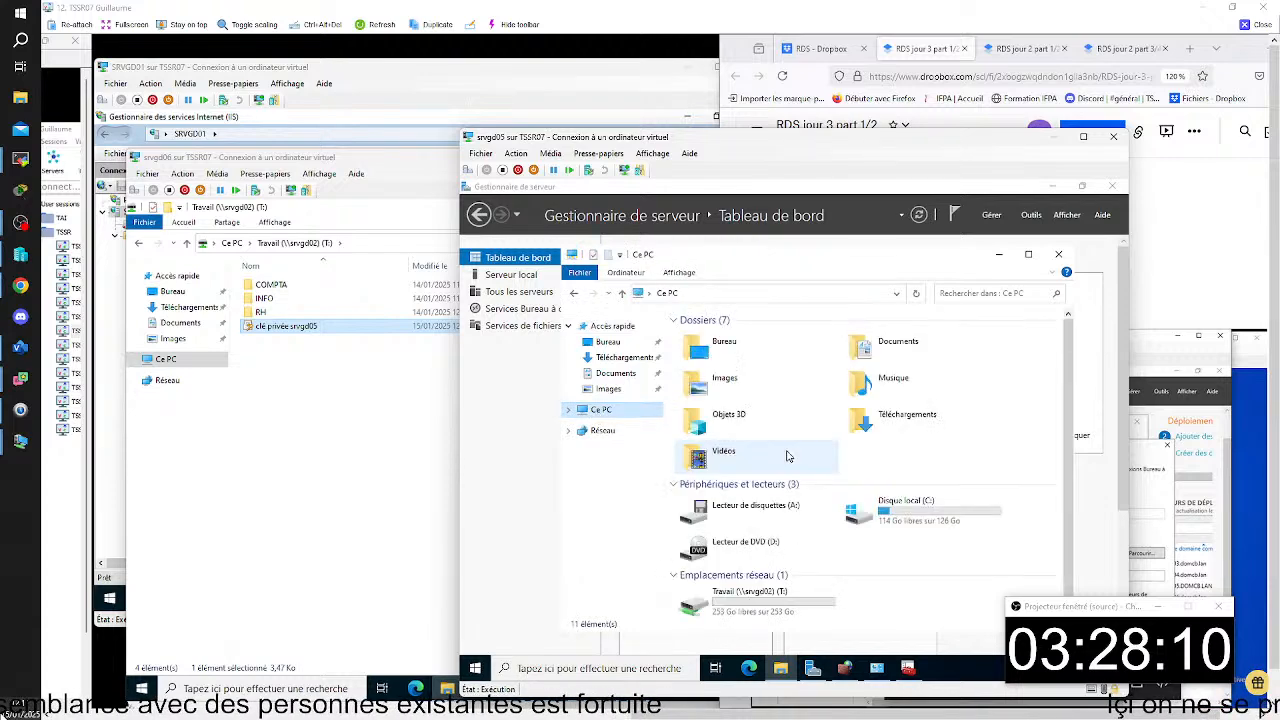
{"action": "double_click", "coordinate": [779, 590]}
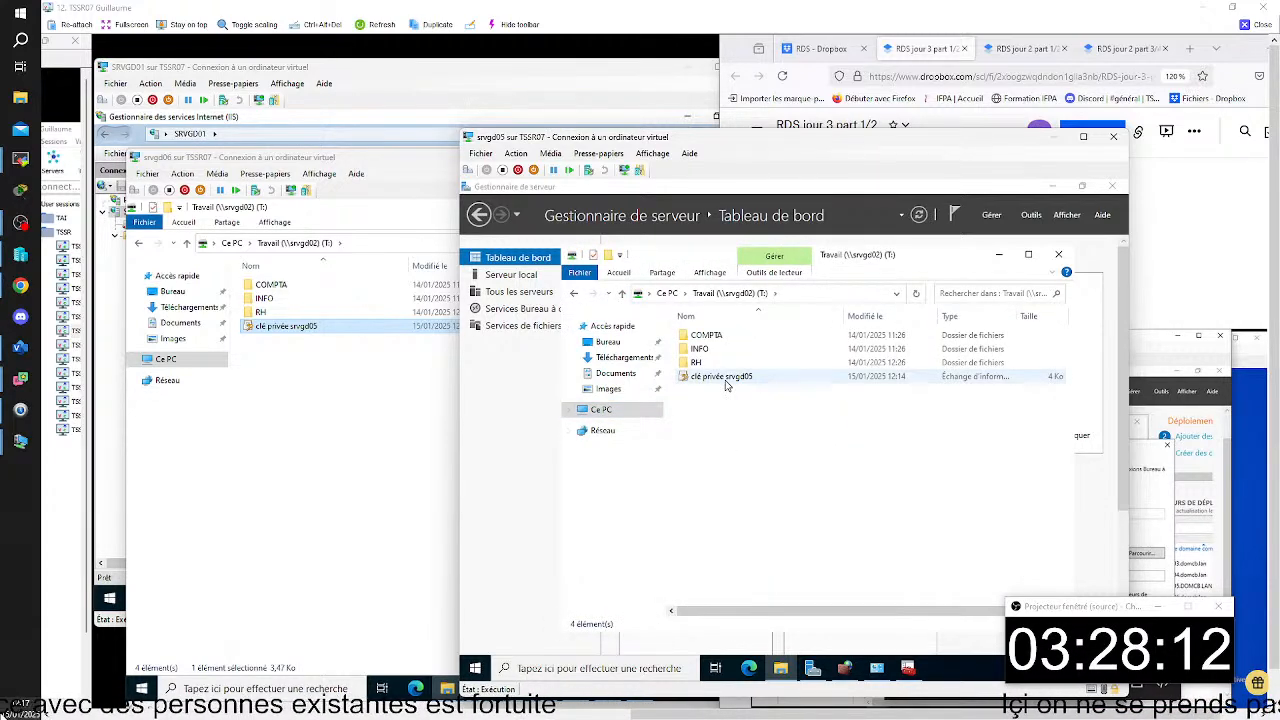
- Place the srvgd05 window beside srvgd06, capture both Travail folder views and paste the image below the previous capture in the notes
{"action": "left_click_drag", "start_coordinate": [550, 140], "coordinate": [707, 172]}
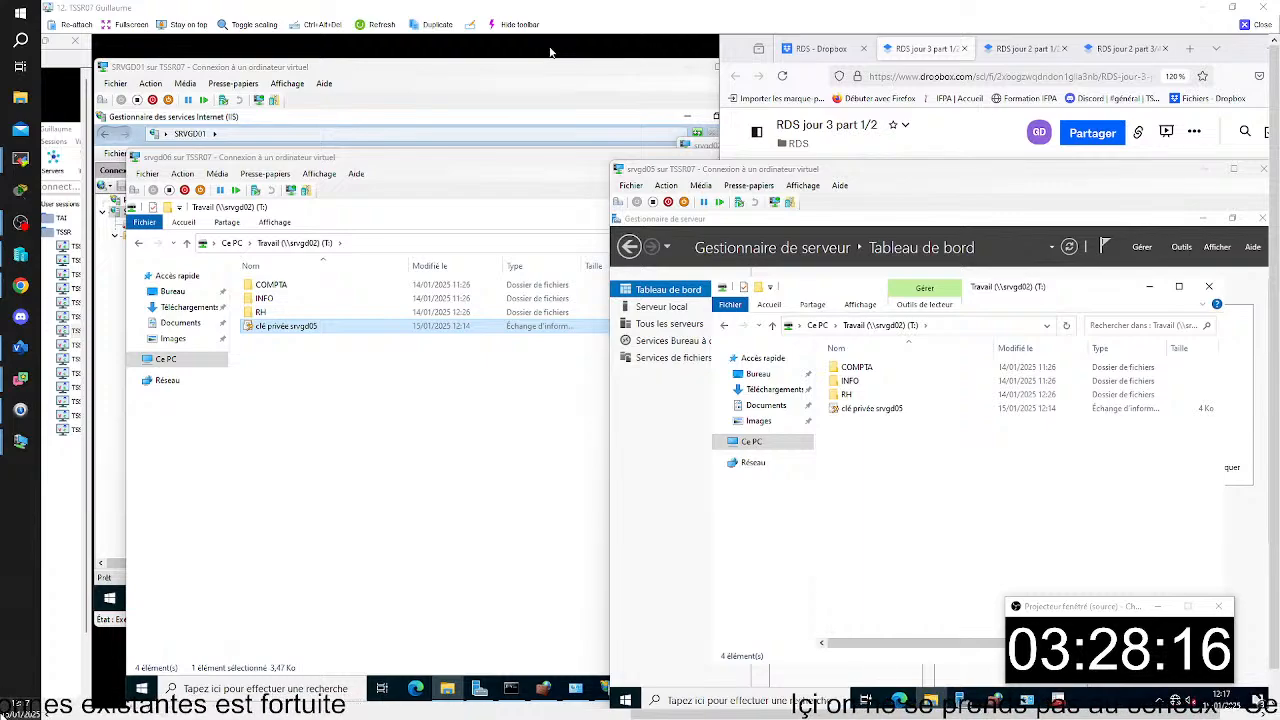
{"action": "key", "text": "super+shift+s"}
{"action": "left_click_drag", "start_coordinate": [119, 151], "coordinate": [1269, 691]}
{"action": "left_click", "coordinate": [965, 138]}
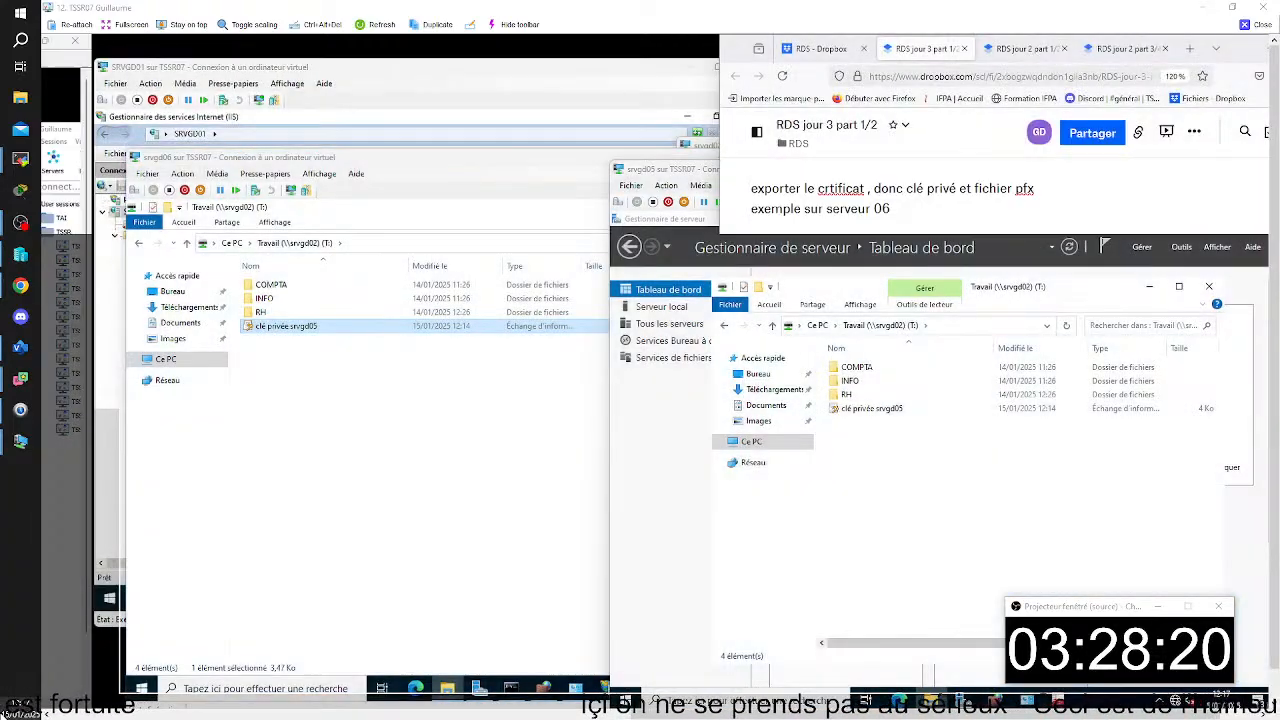
{"action": "scroll", "coordinate": [1009, 430], "scroll_direction": "down", "scroll_amount": 5}
{"action": "scroll", "coordinate": [1009, 430], "scroll_direction": "down", "scroll_amount": 15}
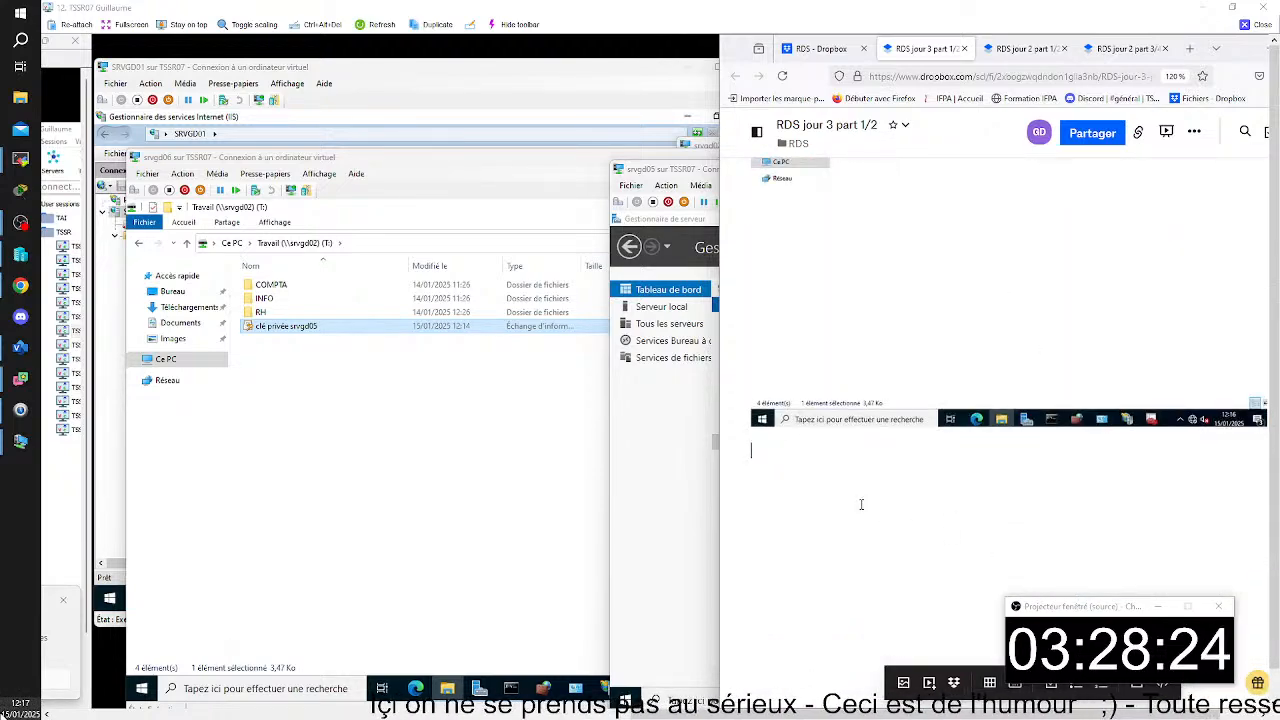
{"action": "key", "text": "ctrl+v"}
- Shift the srvgd05 window over the srvgd06 window and take a brief look at its Connexions réseau window
{"action": "left_click", "coordinate": [655, 172]}
{"action": "left_click_drag", "start_coordinate": [655, 172], "coordinate": [399, 125]}
{"action": "left_click", "coordinate": [745, 657]}
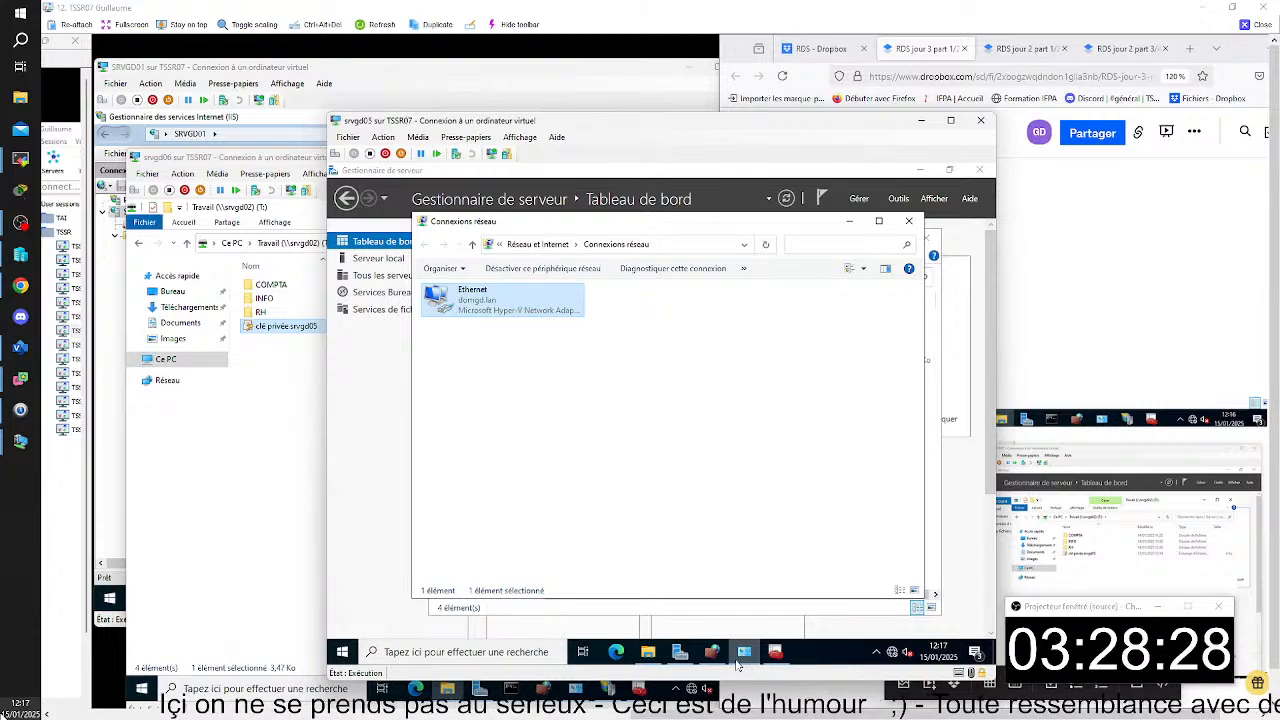
{"action": "left_click", "coordinate": [745, 655]}
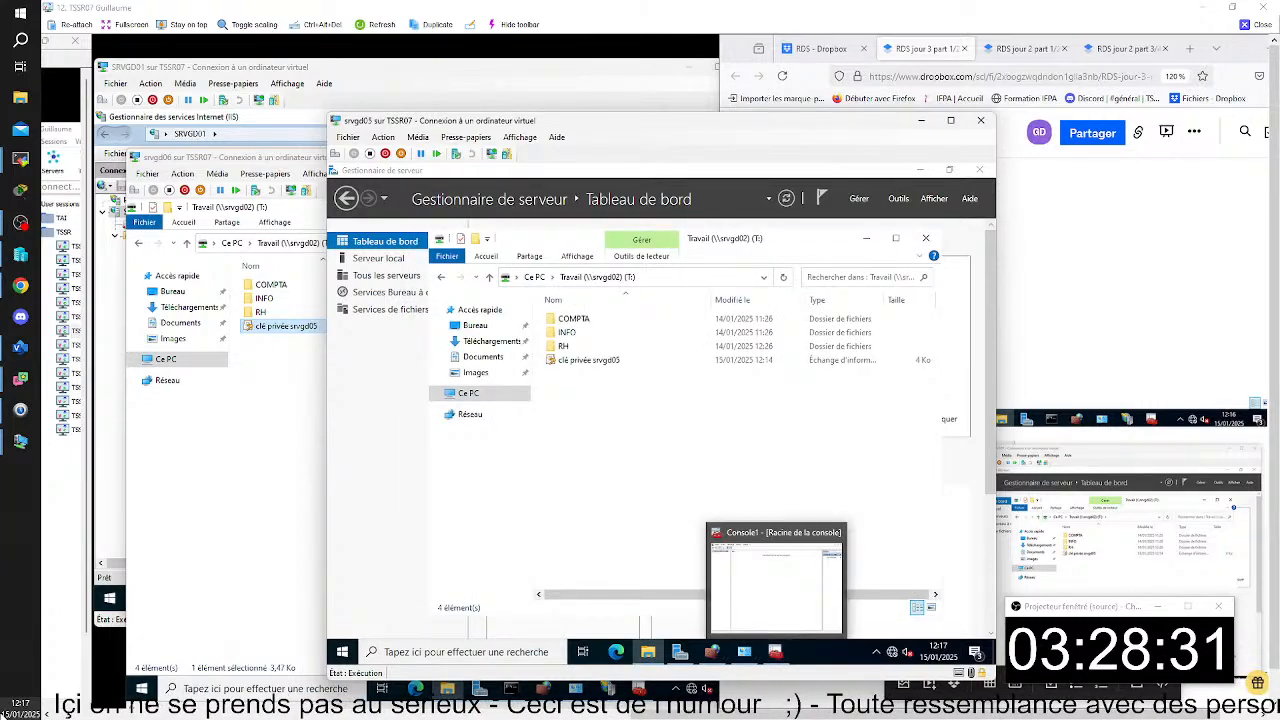
- Review the notes from the export captures back to the "signer avec certificat" section on configuring the deployment certificates
{"action": "left_click", "coordinate": [1120, 320]}
{"action": "scroll", "coordinate": [1120, 320], "scroll_direction": "up", "scroll_amount": 8}
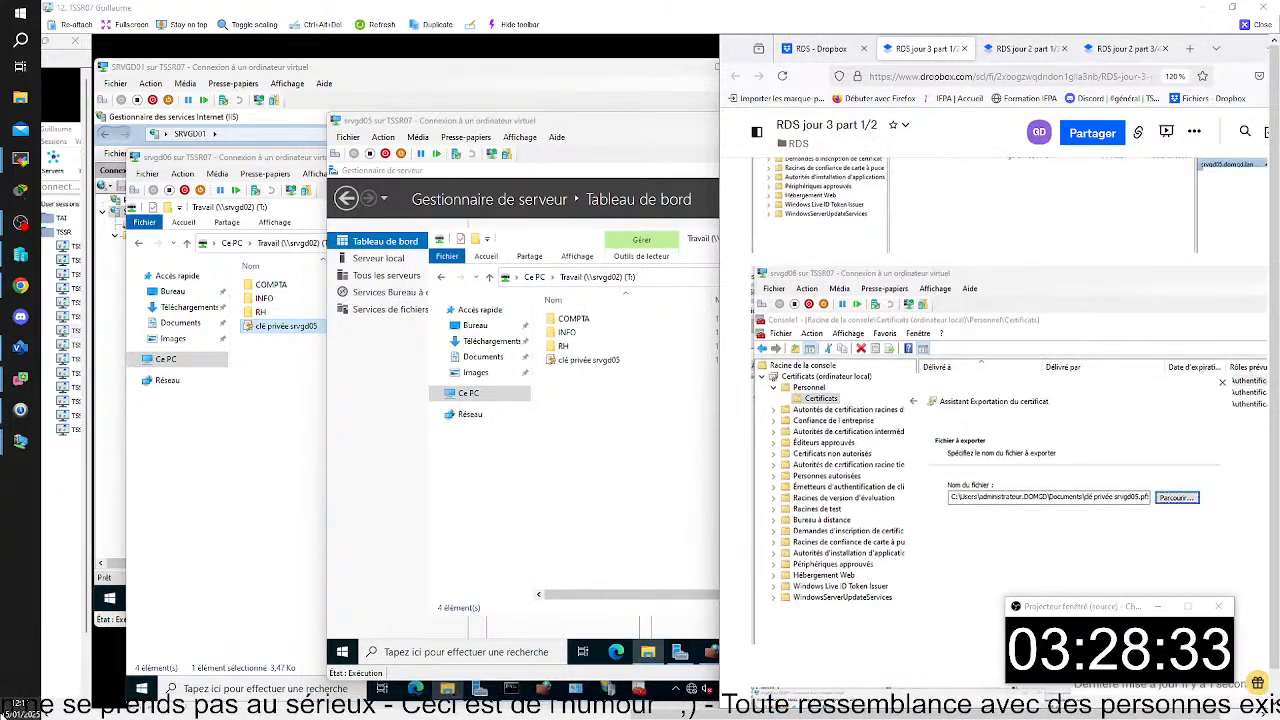
{"action": "scroll", "coordinate": [1010, 400], "scroll_direction": "up", "scroll_amount": 10}
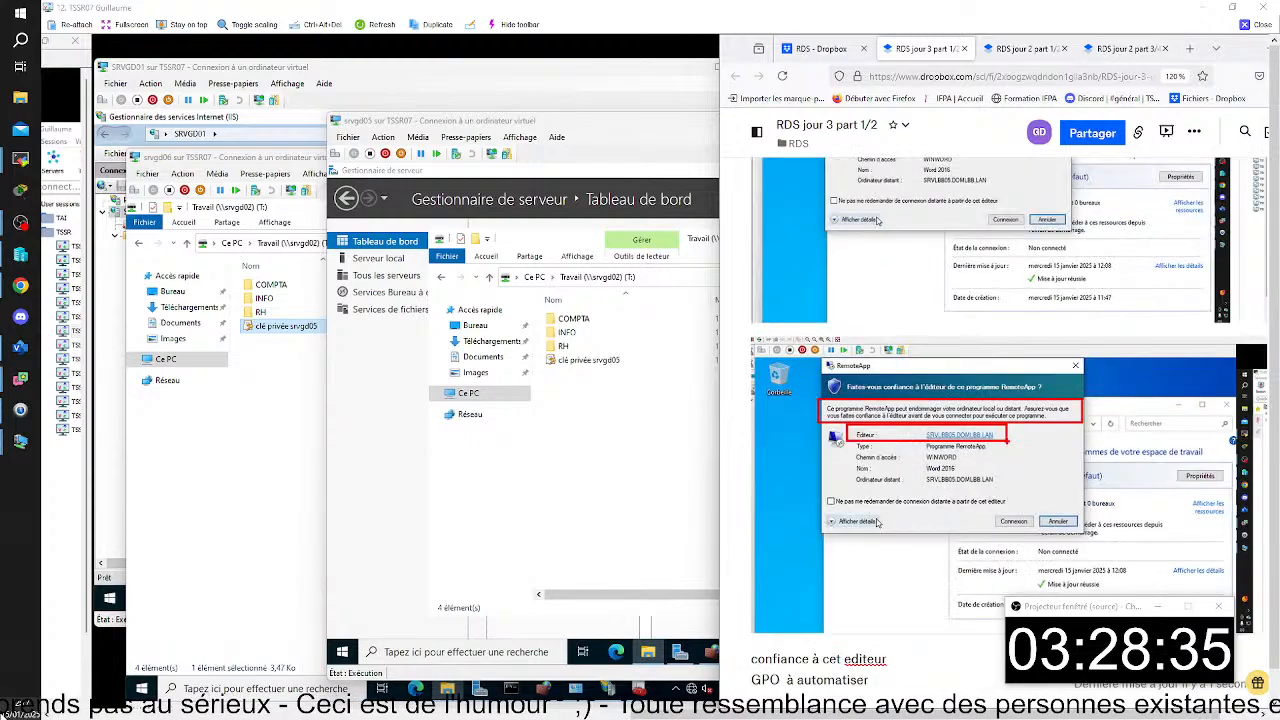
{"action": "scroll", "coordinate": [1010, 400], "scroll_direction": "up", "scroll_amount": 5}
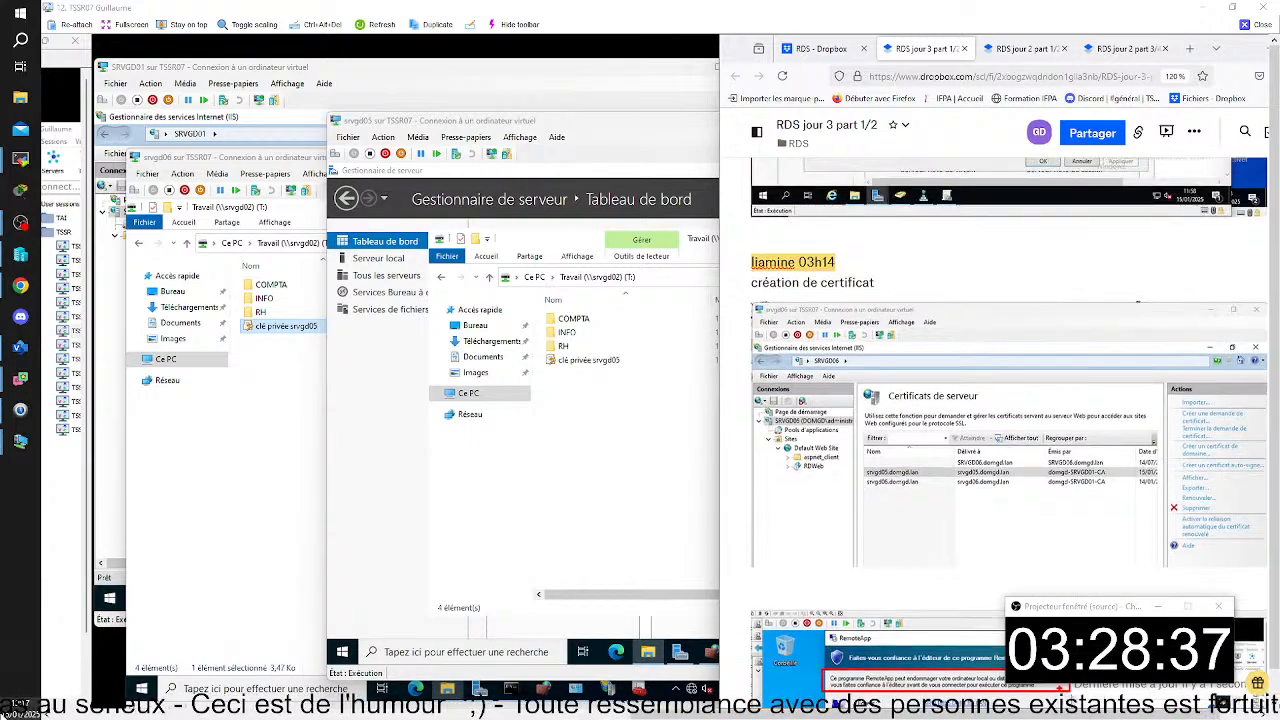
{"action": "scroll", "coordinate": [1010, 400], "scroll_direction": "up", "scroll_amount": 12}
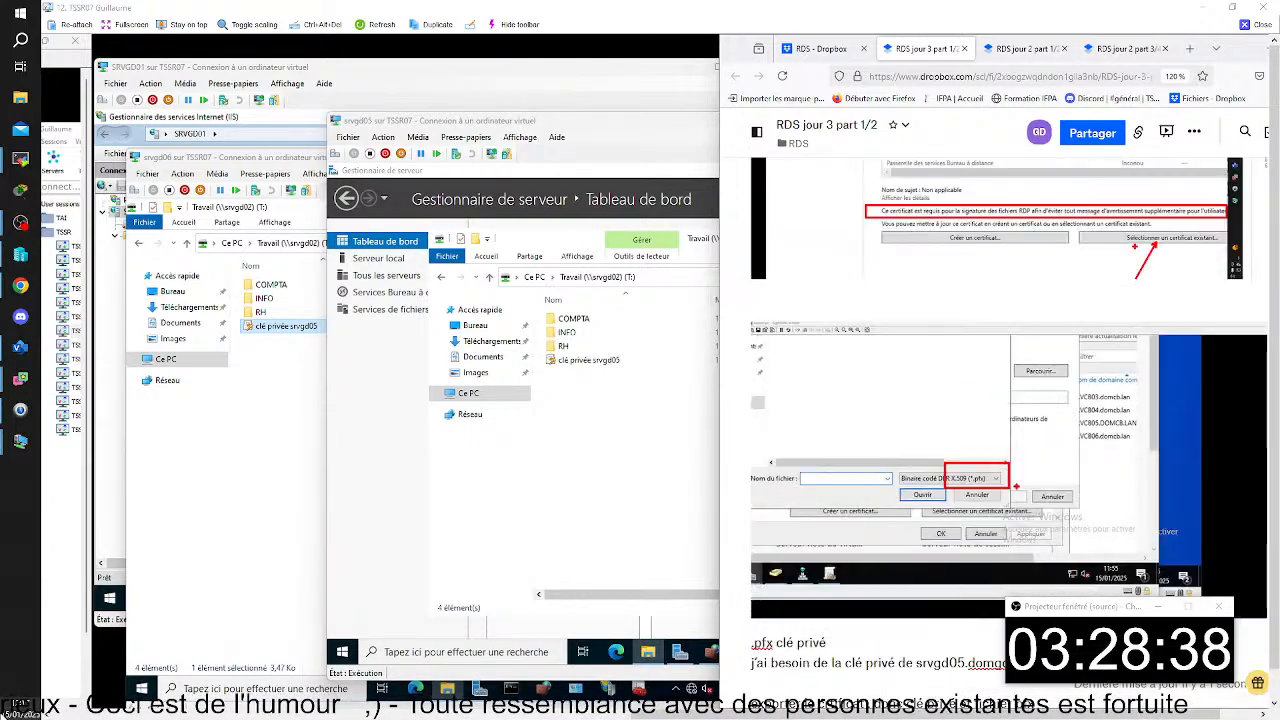
{"action": "scroll", "coordinate": [1010, 400], "scroll_direction": "up", "scroll_amount": 6}
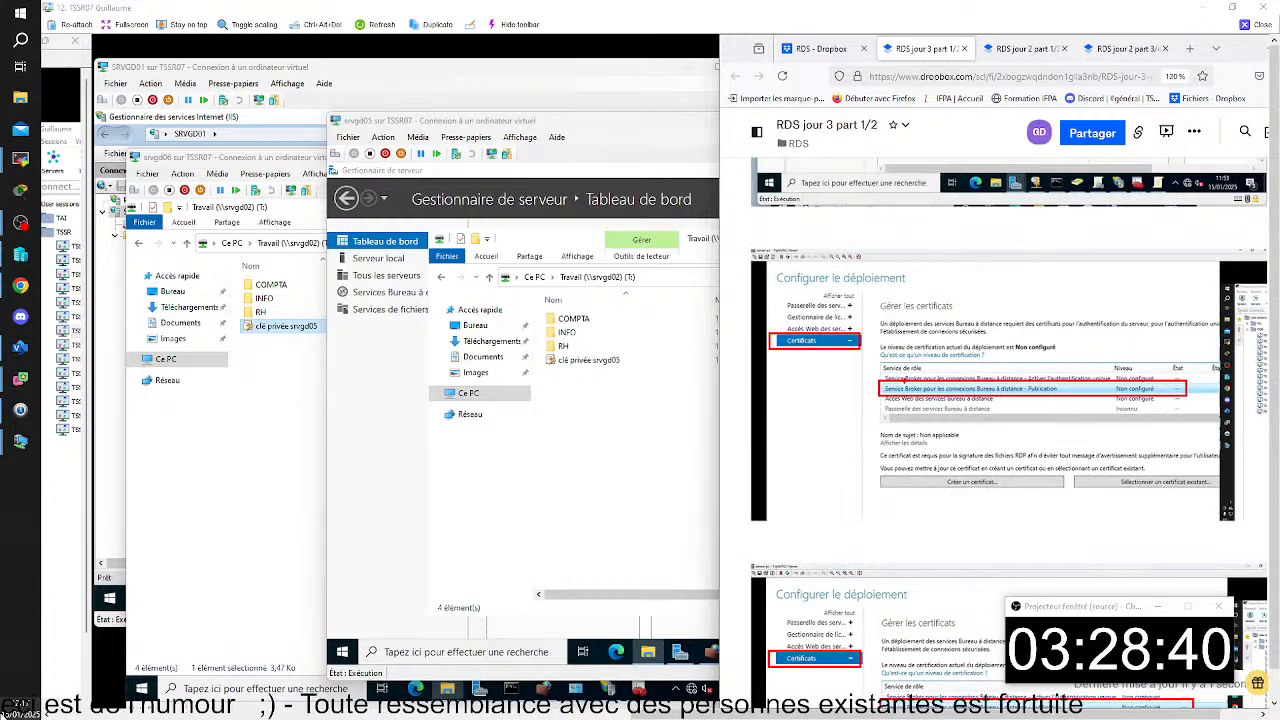
{"action": "scroll", "coordinate": [1010, 400], "scroll_direction": "up", "scroll_amount": 8}
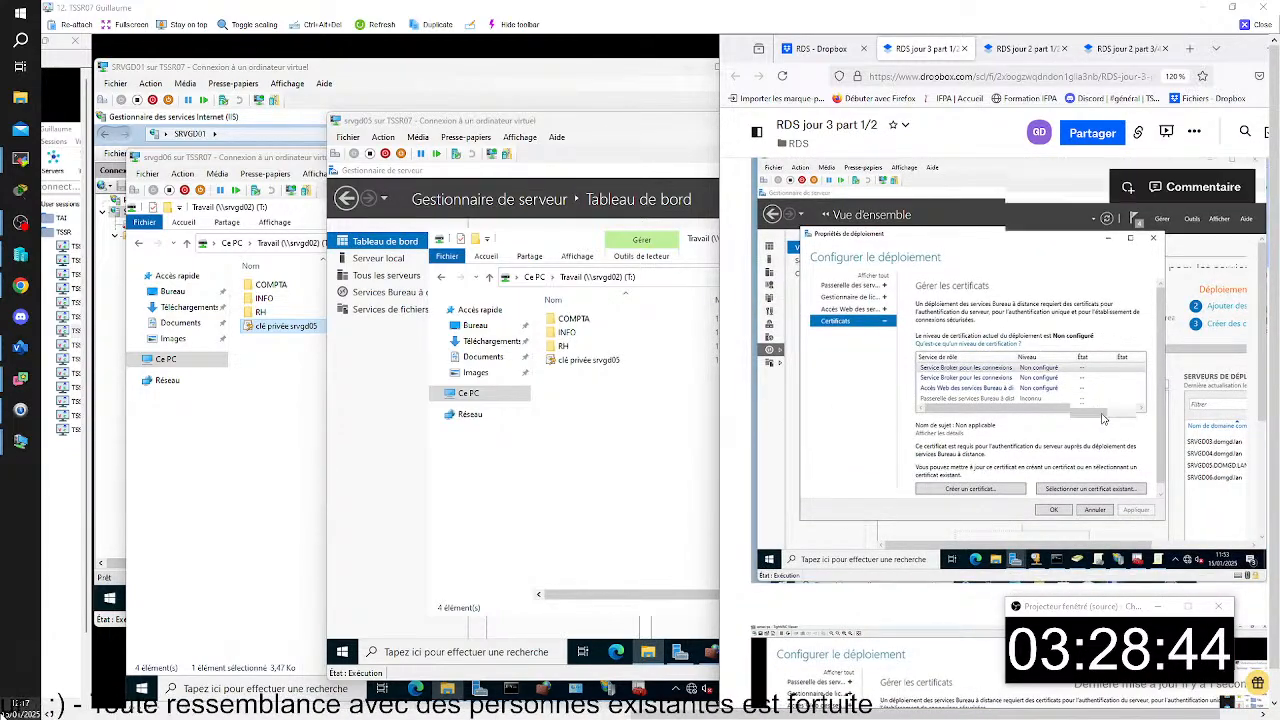
{"action": "scroll", "coordinate": [770, 283], "scroll_direction": "up", "scroll_amount": 2}
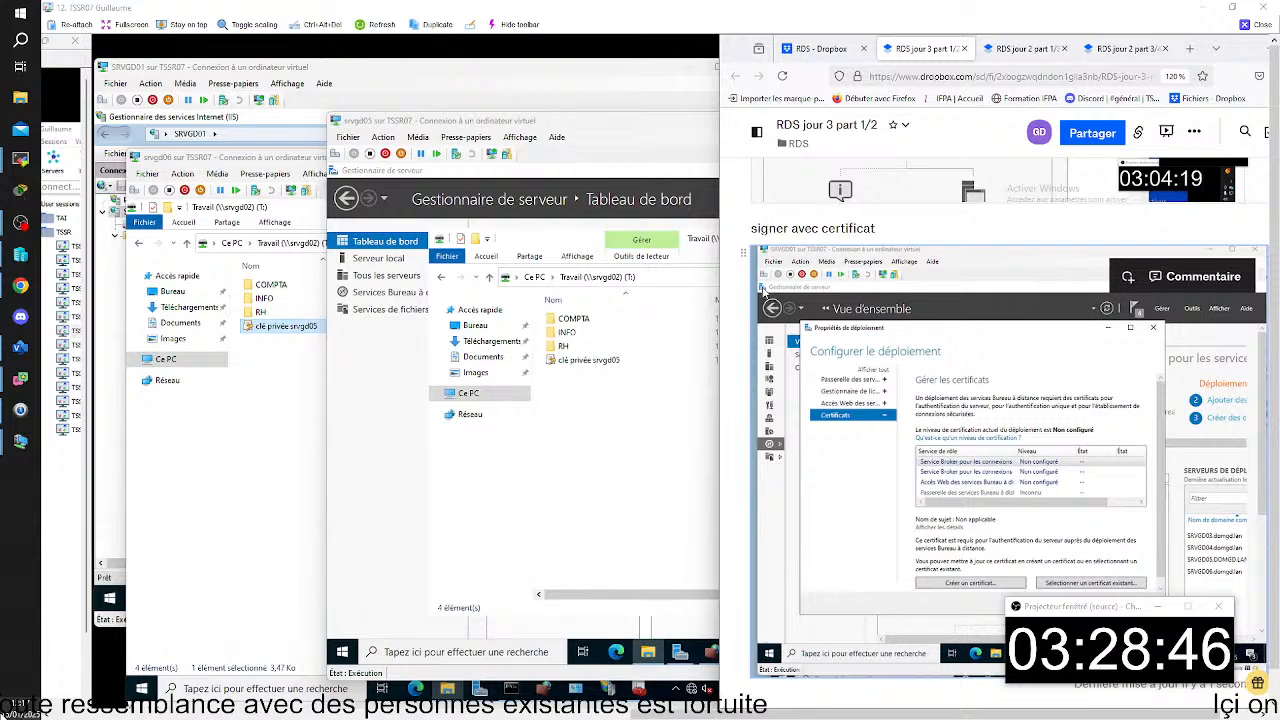
- Return to the "Sélectionner un certificat existant" dialog on SRVGD01 and start browsing for another certificate file
{"action": "left_click", "coordinate": [503, 83]}
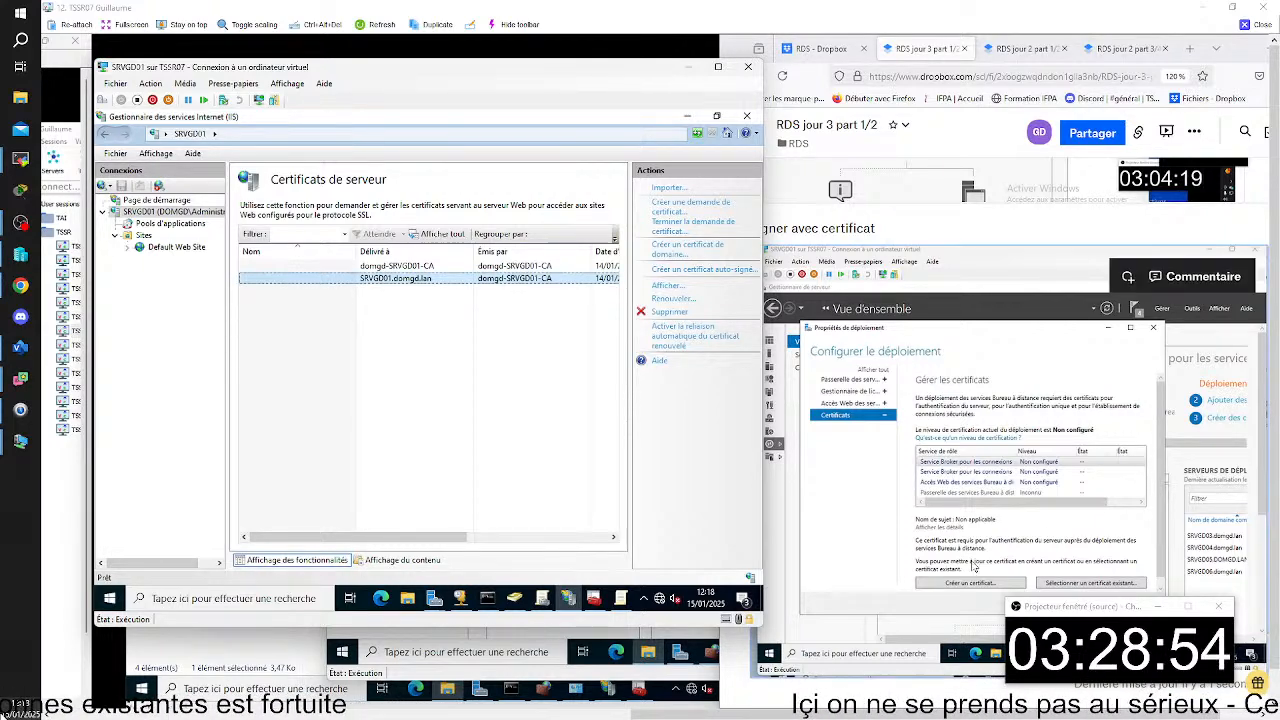
{"action": "left_click", "coordinate": [621, 598]}
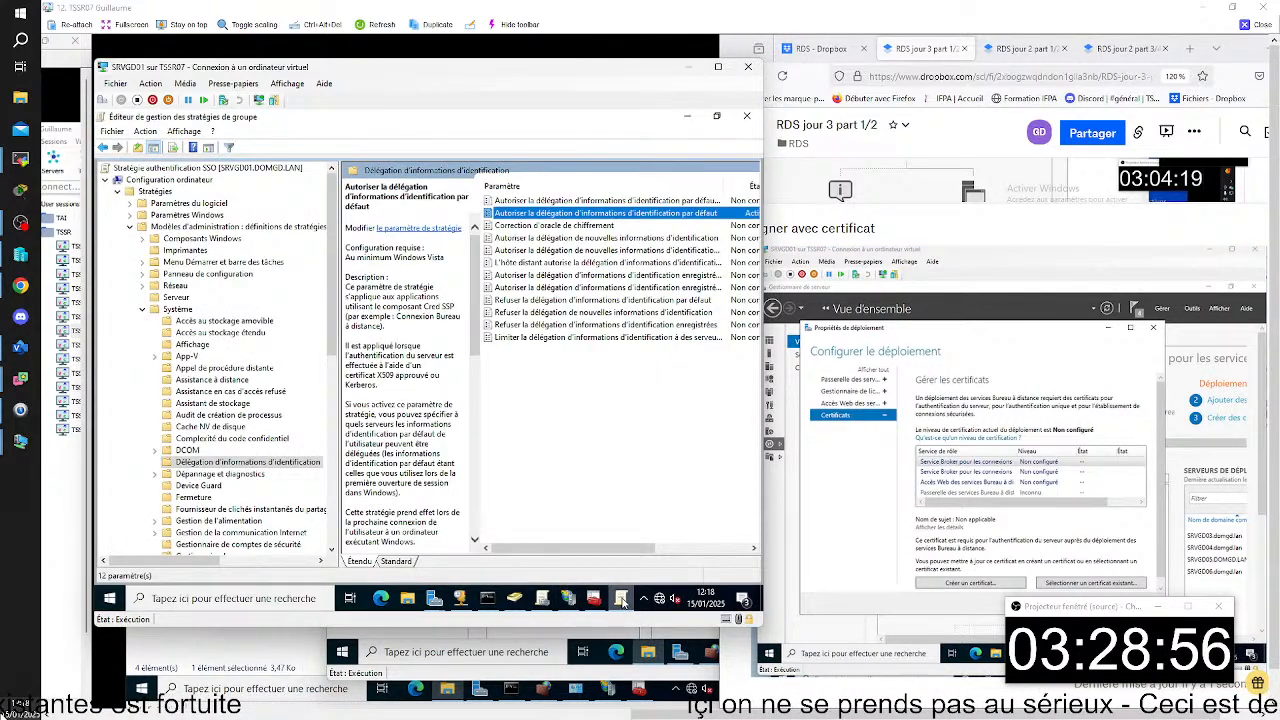
{"action": "left_click", "coordinate": [621, 598]}
{"action": "left_click", "coordinate": [596, 598]}
{"action": "left_click", "coordinate": [596, 598]}
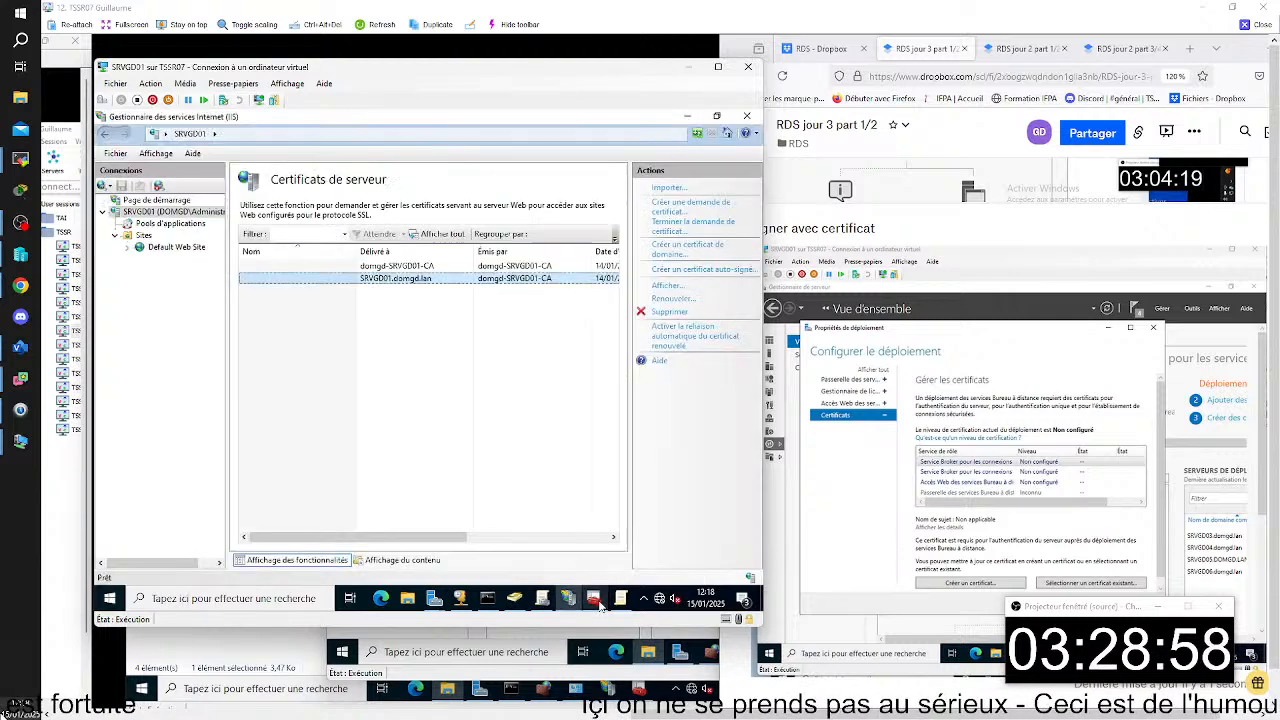
{"action": "left_click", "coordinate": [436, 600]}
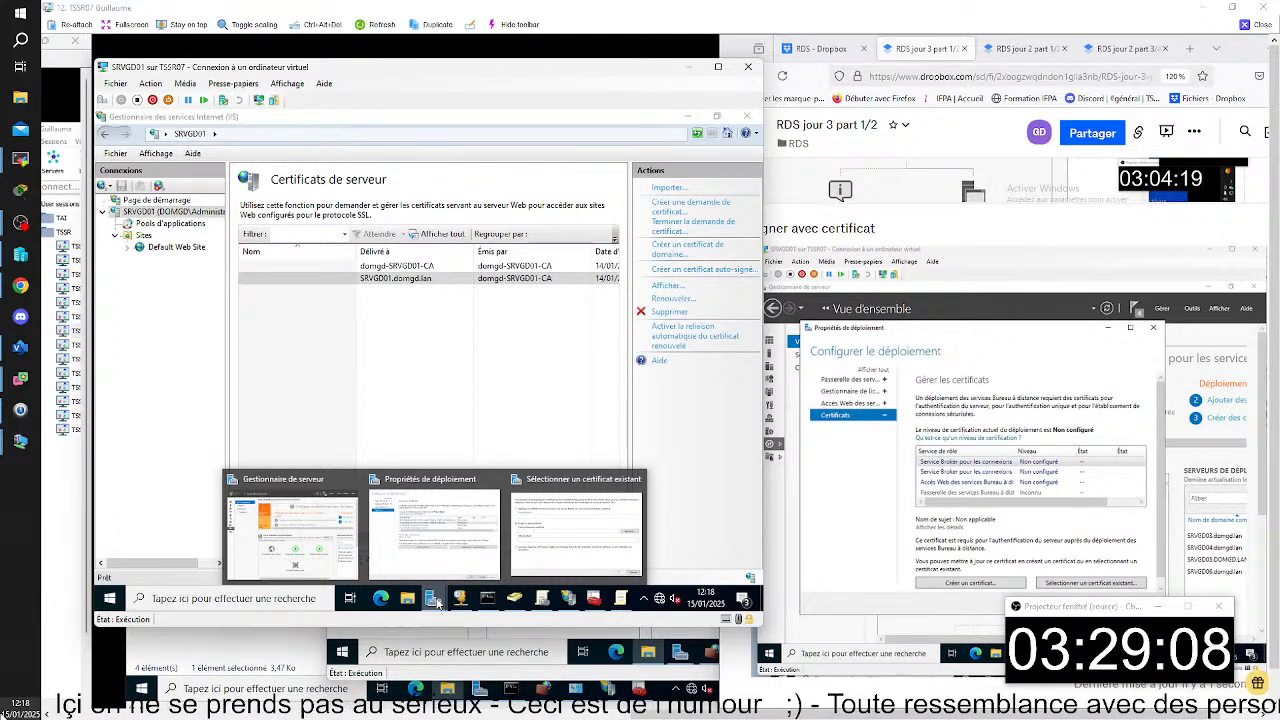
{"action": "left_click", "coordinate": [544, 539]}
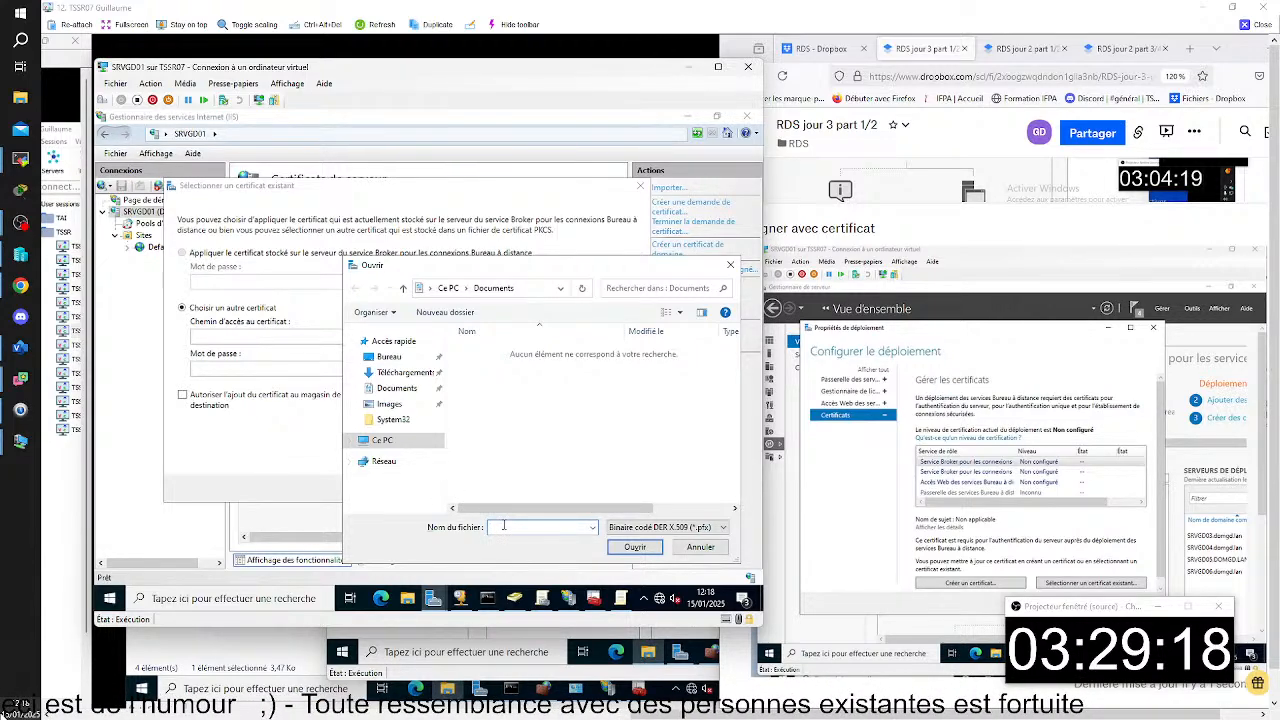
- Browse to the TRAVAIL share on \\srvgd02 and select the clé privée srvgd05 file
{"action": "type", "text": "\\\\"}
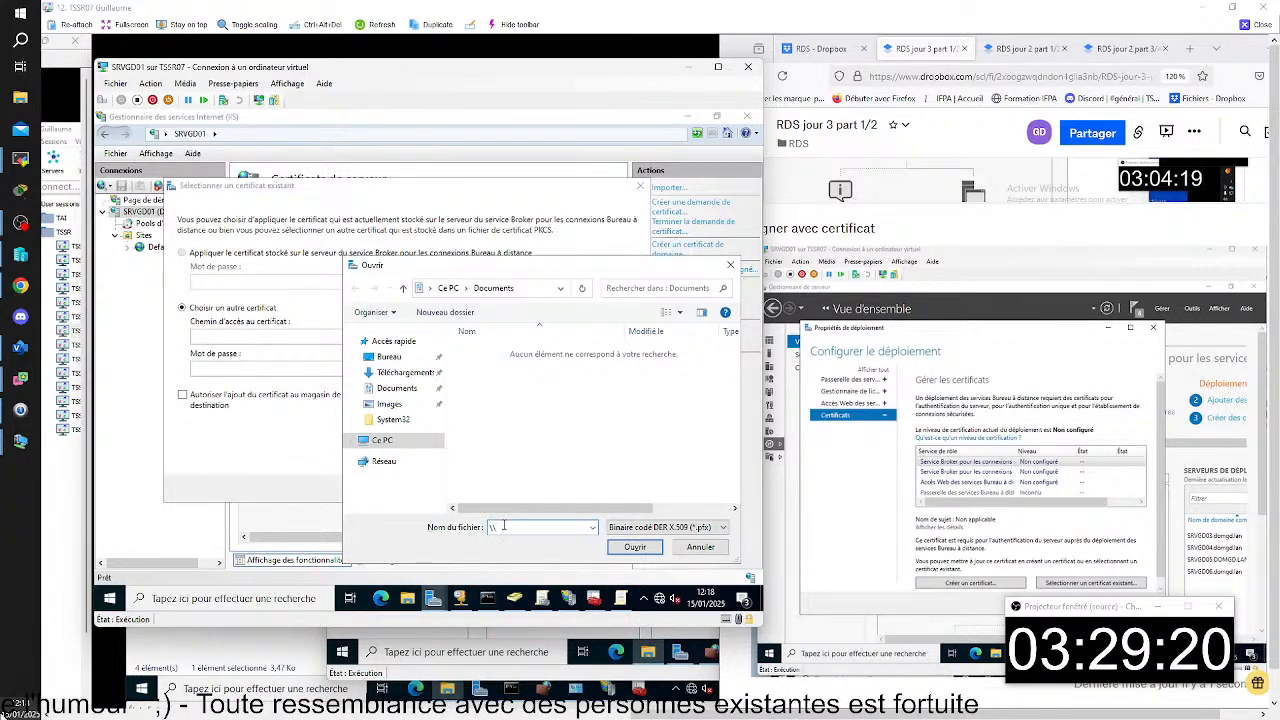
{"action": "type", "text": "srvgd"}
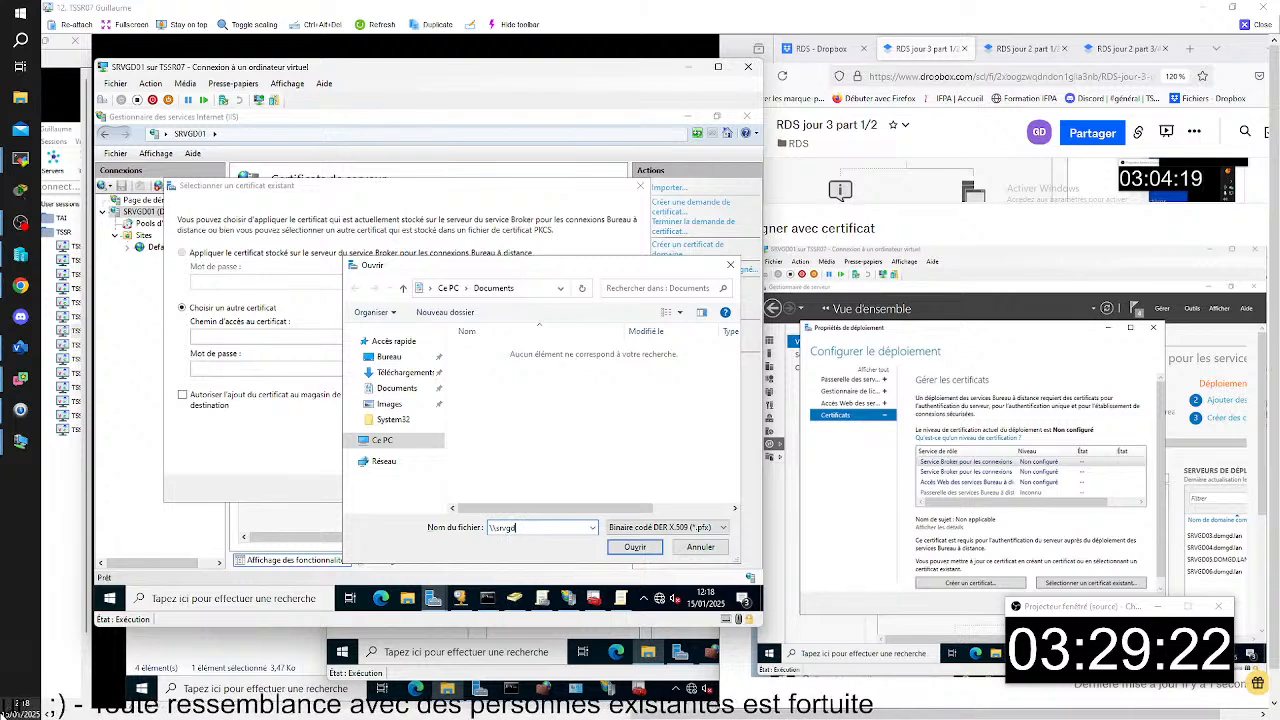
{"action": "type", "text": "02"}
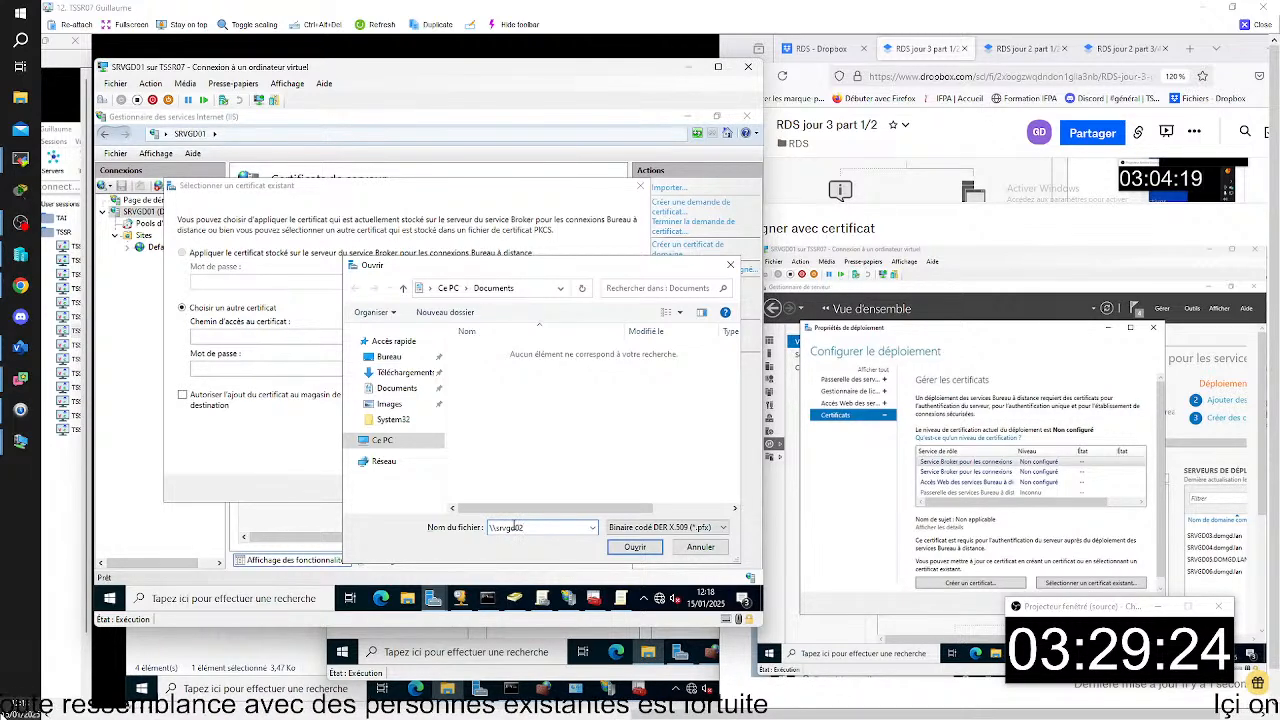
{"action": "key", "text": "Return"}
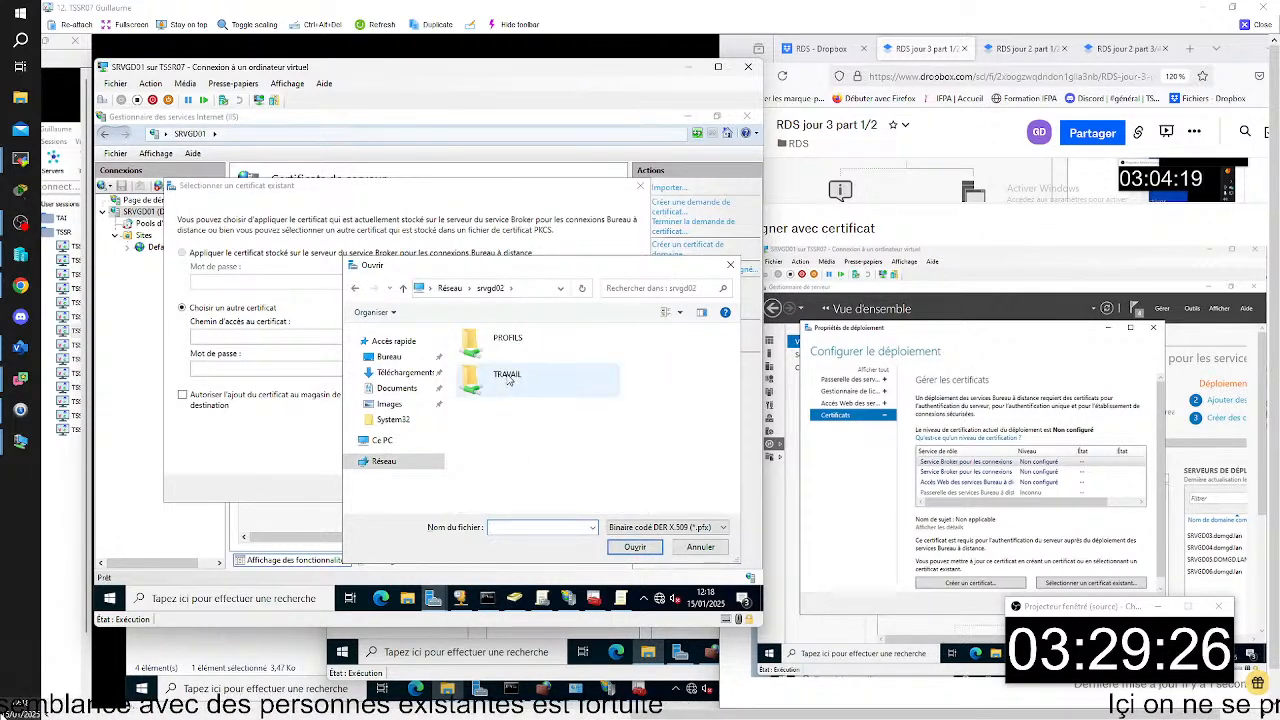
{"action": "double_click", "coordinate": [507, 379]}
{"action": "left_click", "coordinate": [508, 392]}
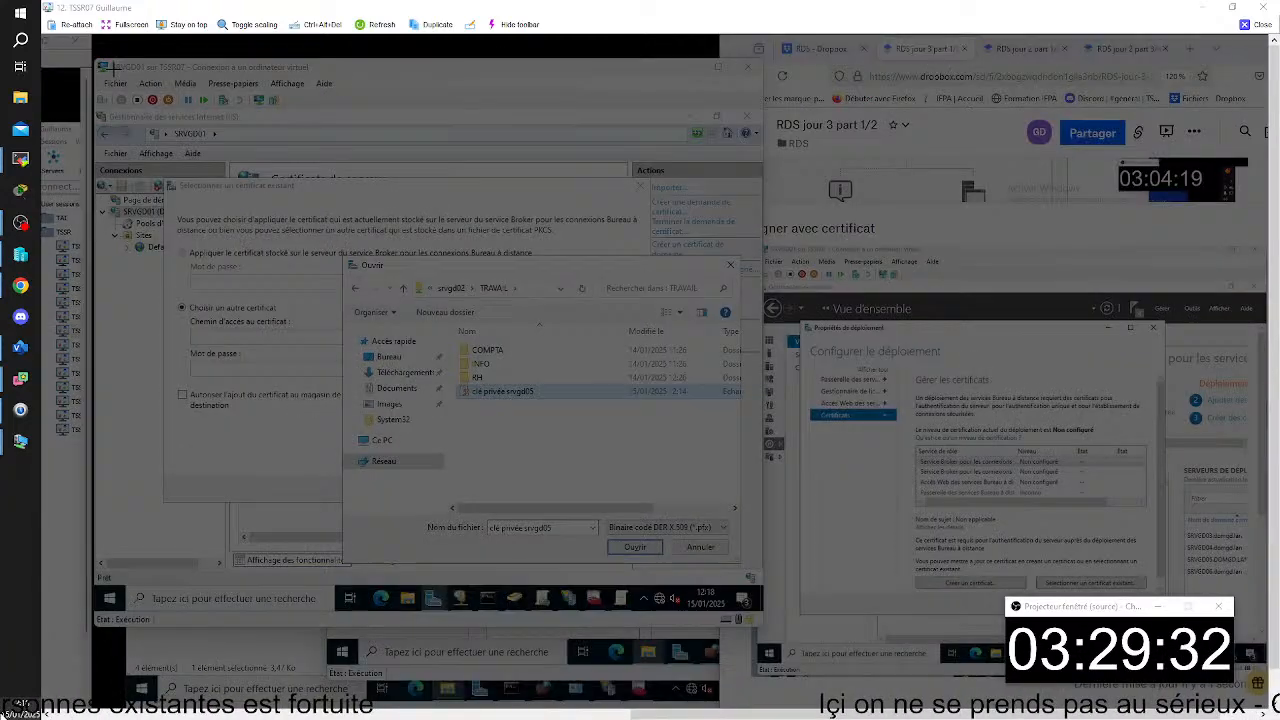
- Capture the SRVGD01 window showing the clé privée srvgd05 file selected and paste the image below the existing captures in the notes
{"action": "left_click_drag", "start_coordinate": [105, 60], "coordinate": [758, 626]}
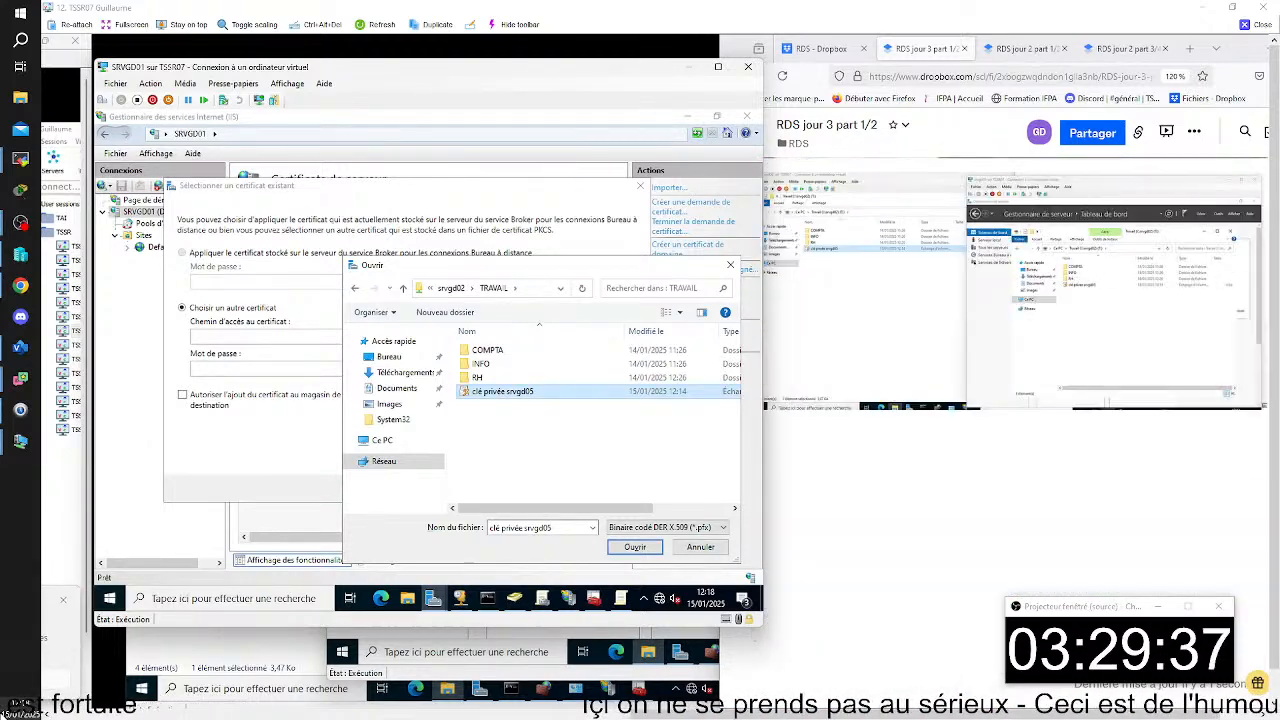
{"action": "left_click", "coordinate": [954, 497]}
{"action": "key", "text": "ctrl+v"}
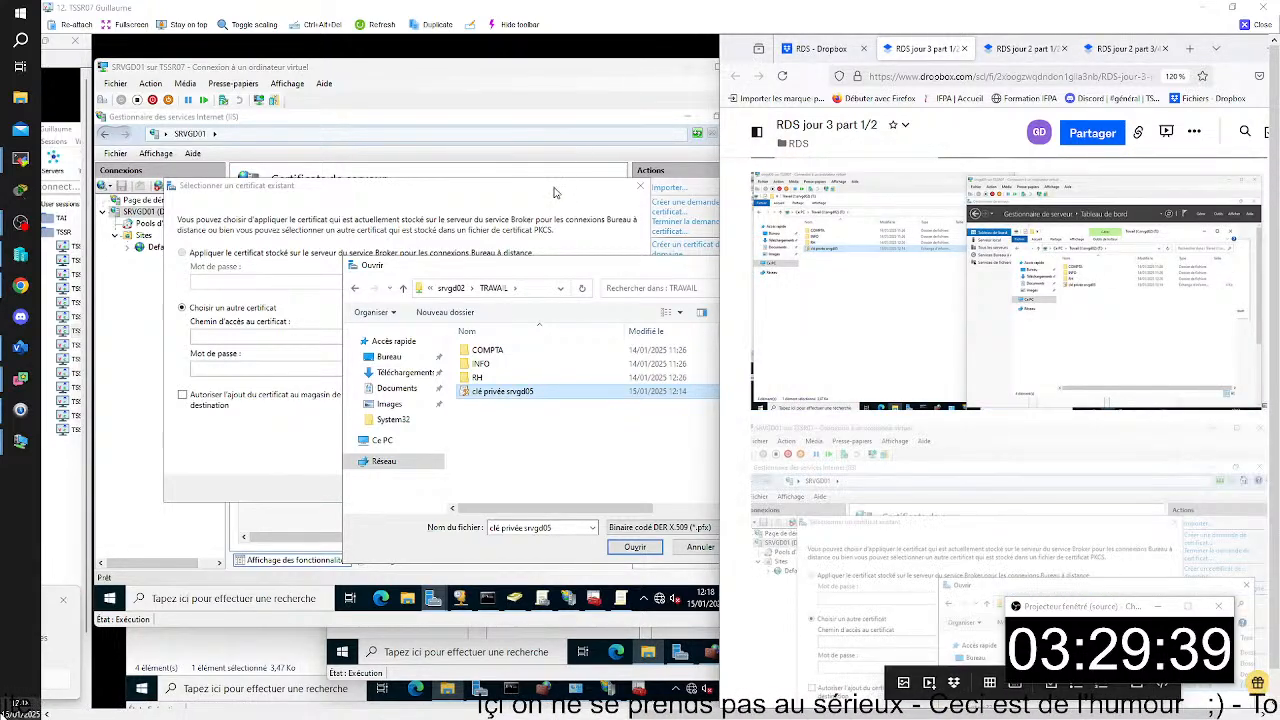
- Open the selected clé privée srvgd05 file as the other certificate and enter the certificate password
{"action": "left_click", "coordinate": [581, 281]}
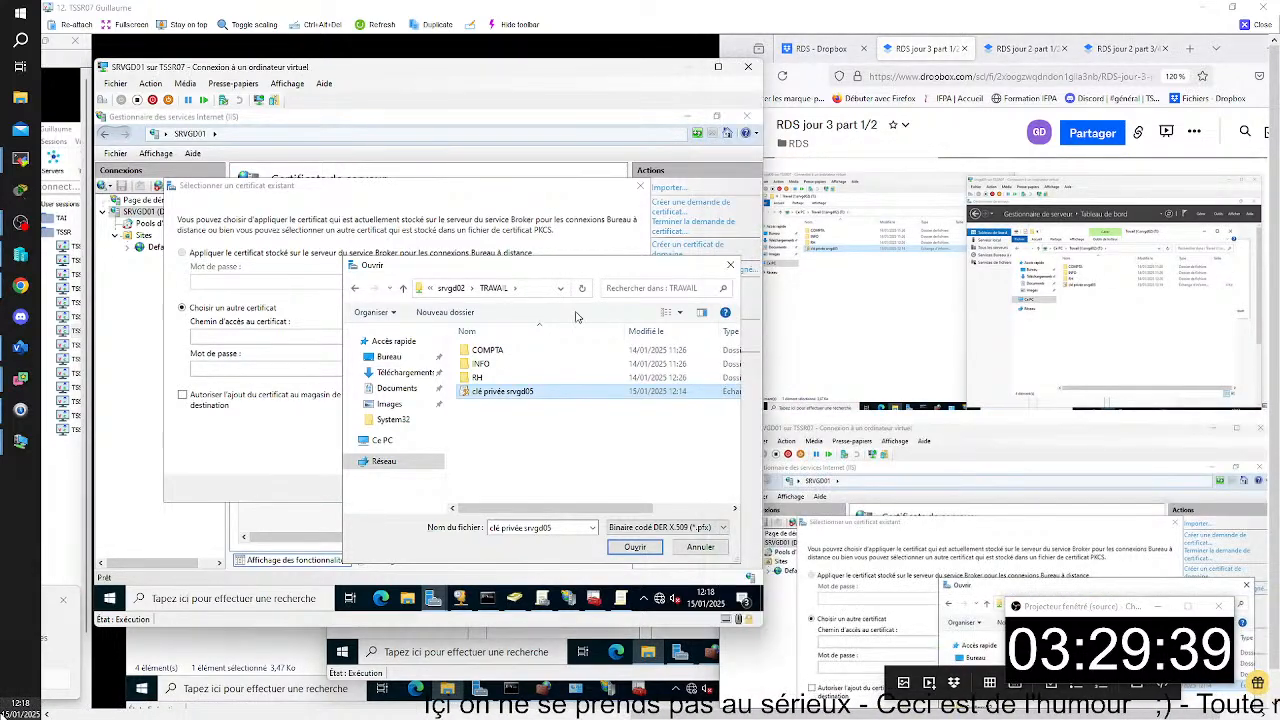
{"action": "left_click", "coordinate": [634, 547]}
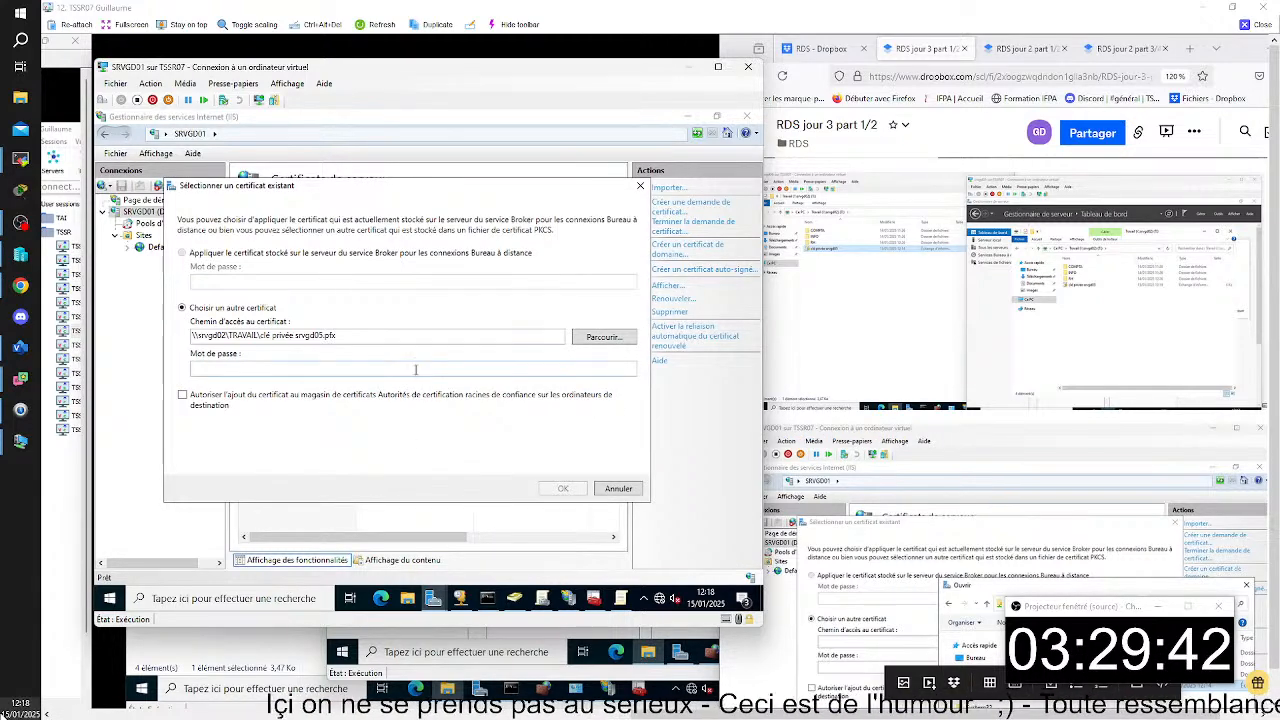
{"action": "type", "text": "Pa$"}
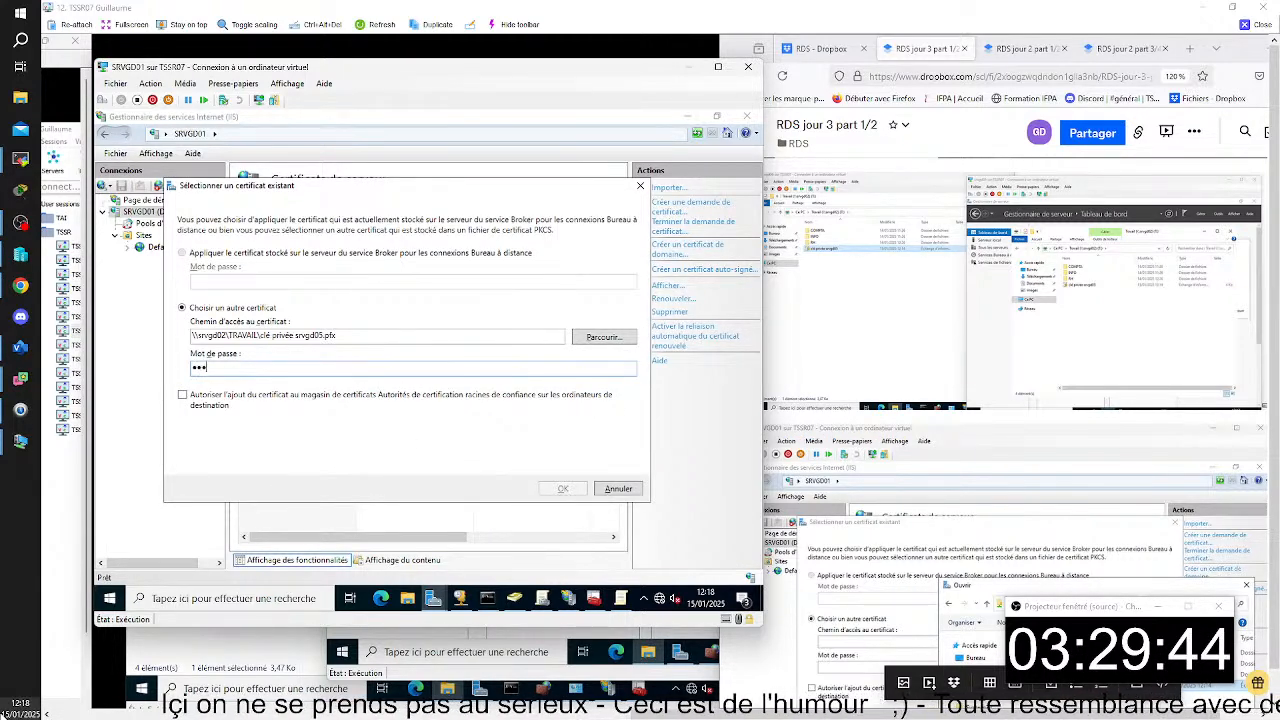
{"action": "type", "text": "$w0rd"}
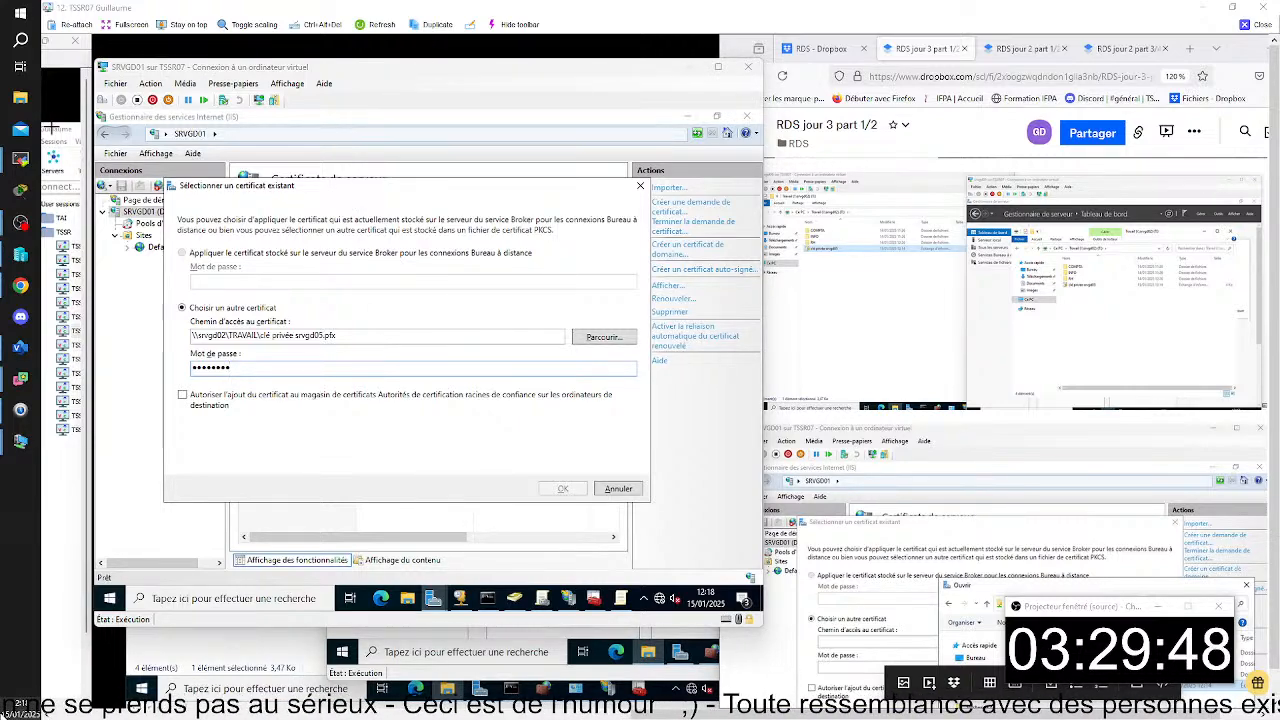
- Capture the filled-in "Sélectionner un certificat existant" dialog on SRVGD01 and paste it below the last image in the notes
{"action": "key", "text": "super+shift+s"}
{"action": "left_click_drag", "start_coordinate": [93, 61], "coordinate": [763, 627]}
{"action": "scroll", "coordinate": [839, 500], "scroll_direction": "down", "scroll_amount": 3}
{"action": "left_click", "coordinate": [839, 495]}
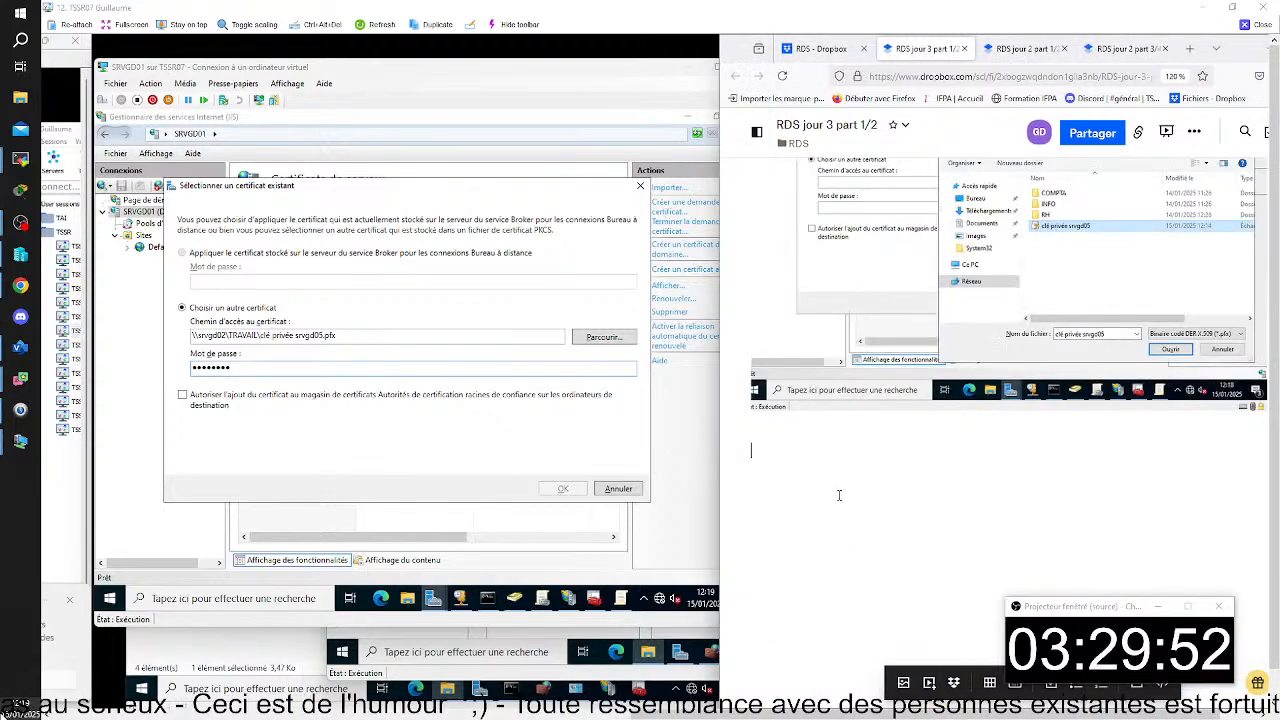
{"action": "key", "text": "ctrl+v"}
- Allow adding the certificate to the trusted root certification authorities store on the destination computers and confirm the certificate selection
{"action": "left_click", "coordinate": [513, 197]}
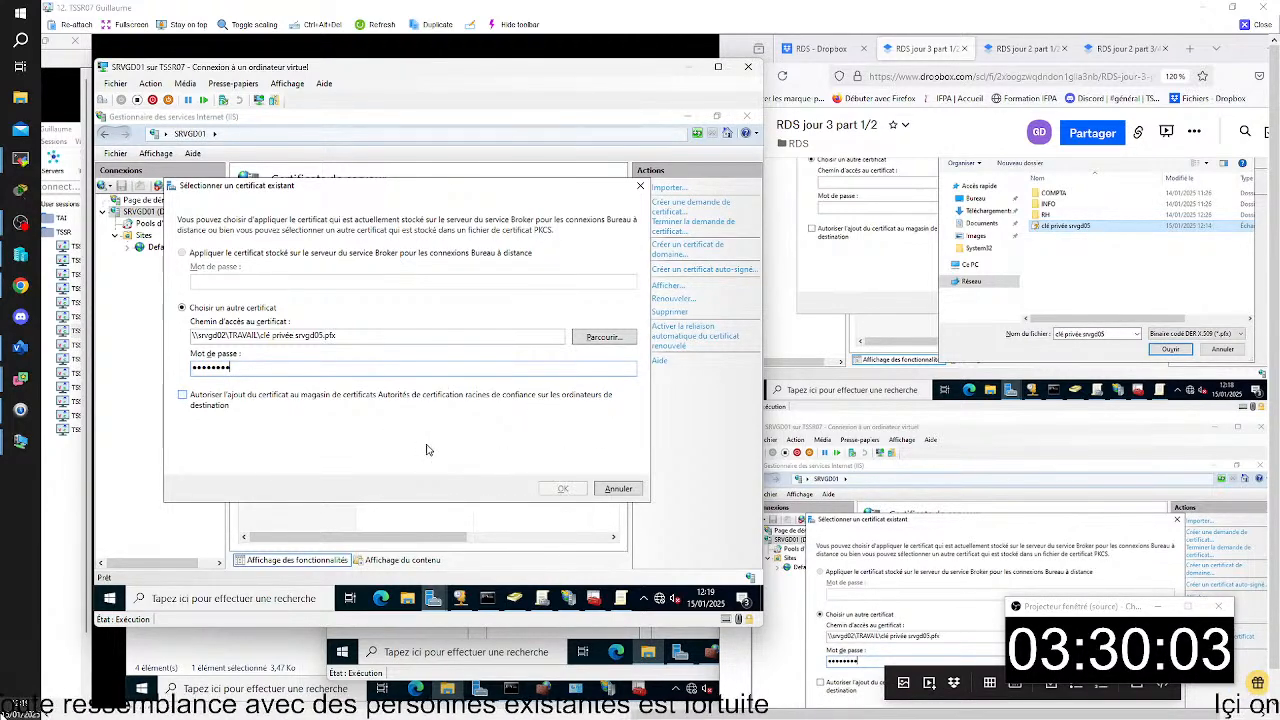
{"action": "left_click", "coordinate": [184, 397]}
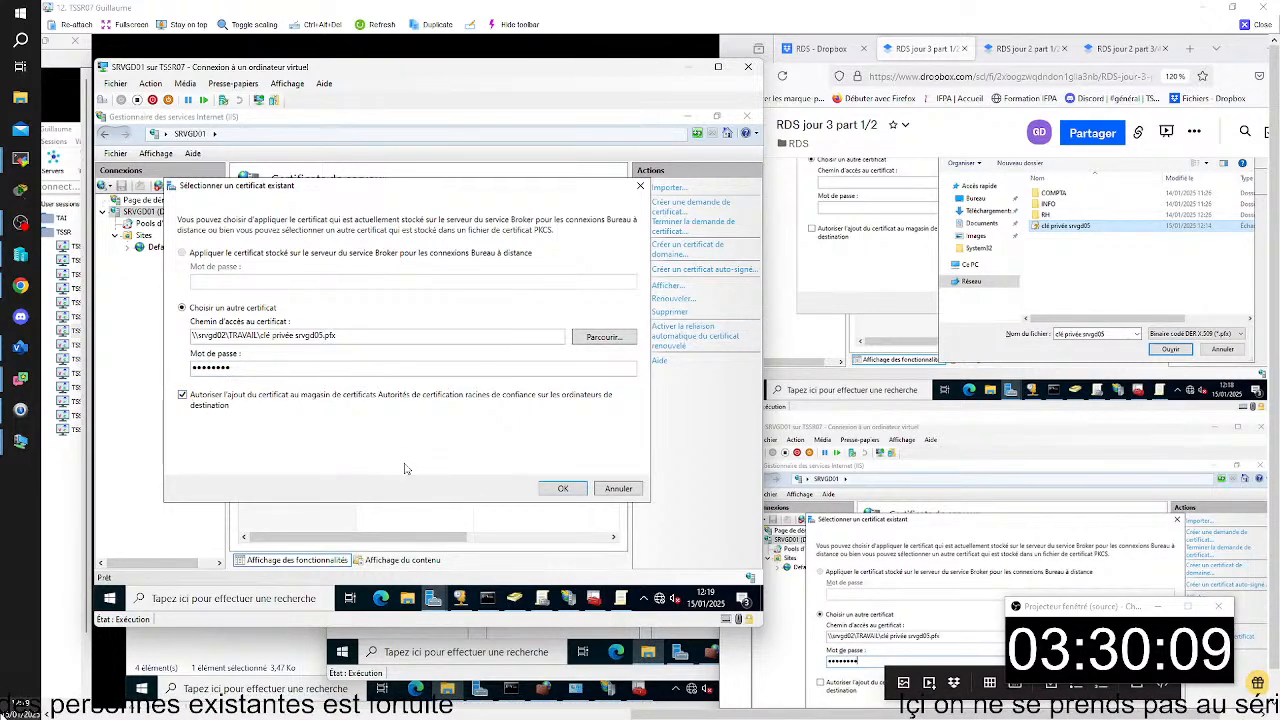
{"action": "left_click", "coordinate": [560, 488]}
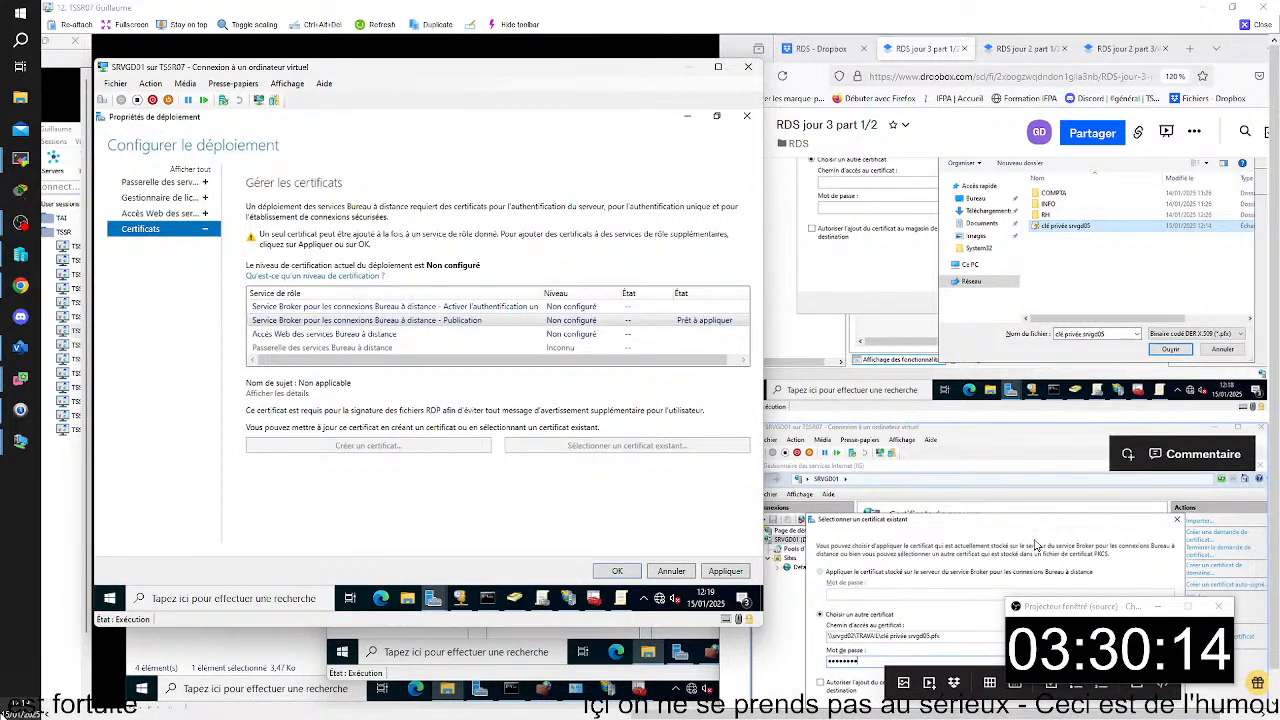
- Add the line "cocher la case autoriser" below the certificate dialog capture in the notes
{"action": "scroll", "coordinate": [900, 537], "scroll_direction": "down", "scroll_amount": 3}
{"action": "left_click", "coordinate": [983, 543]}
{"action": "type", "text": "co"}
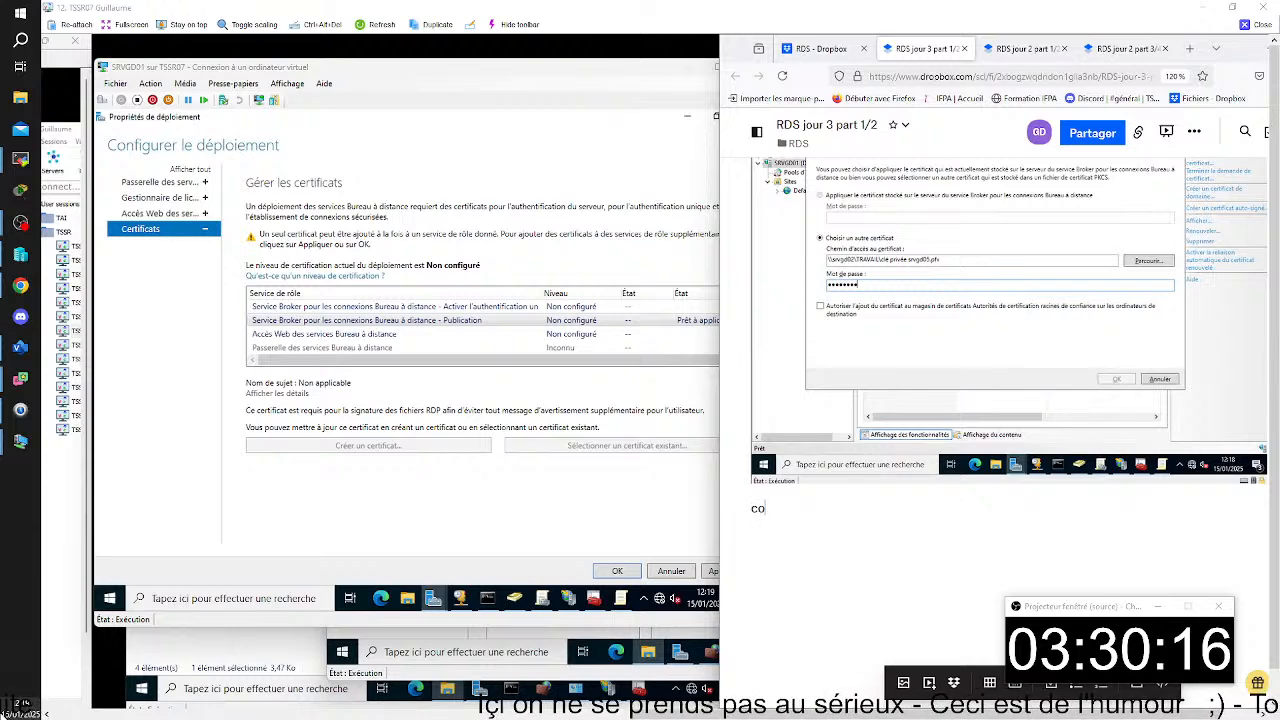
{"action": "type", "text": "cher la"}
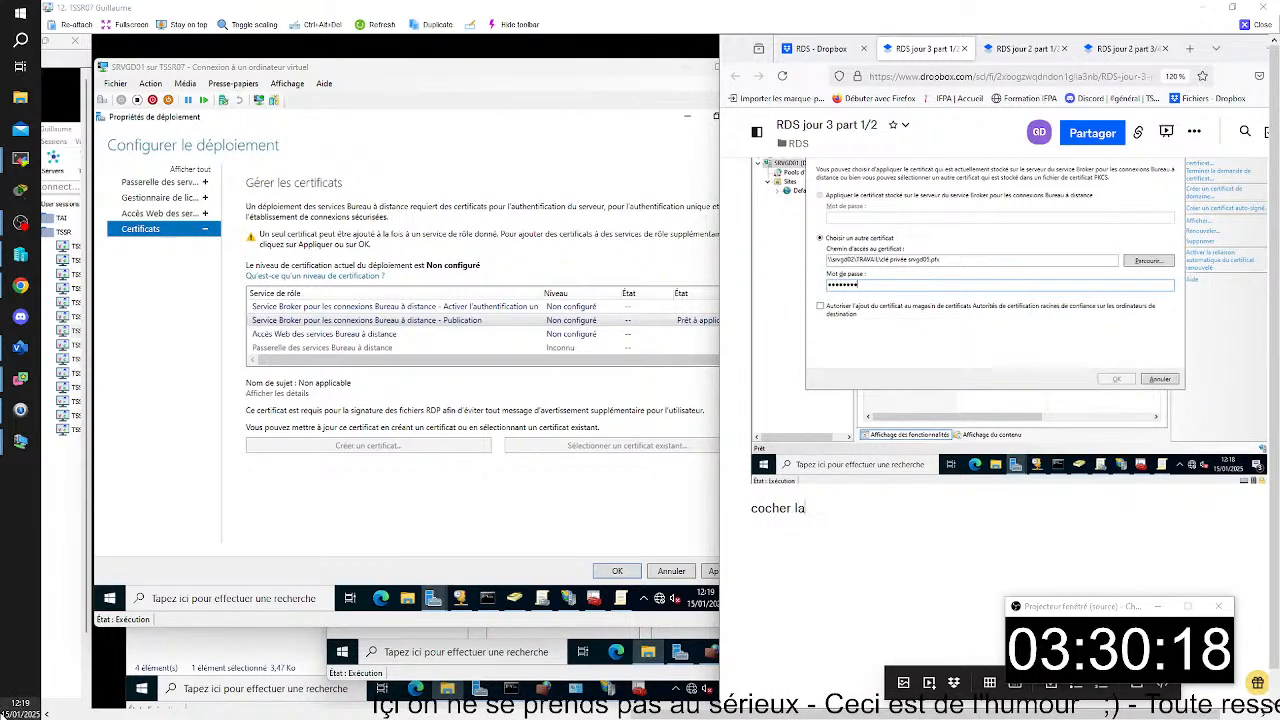
{"action": "type", "text": " cas"}
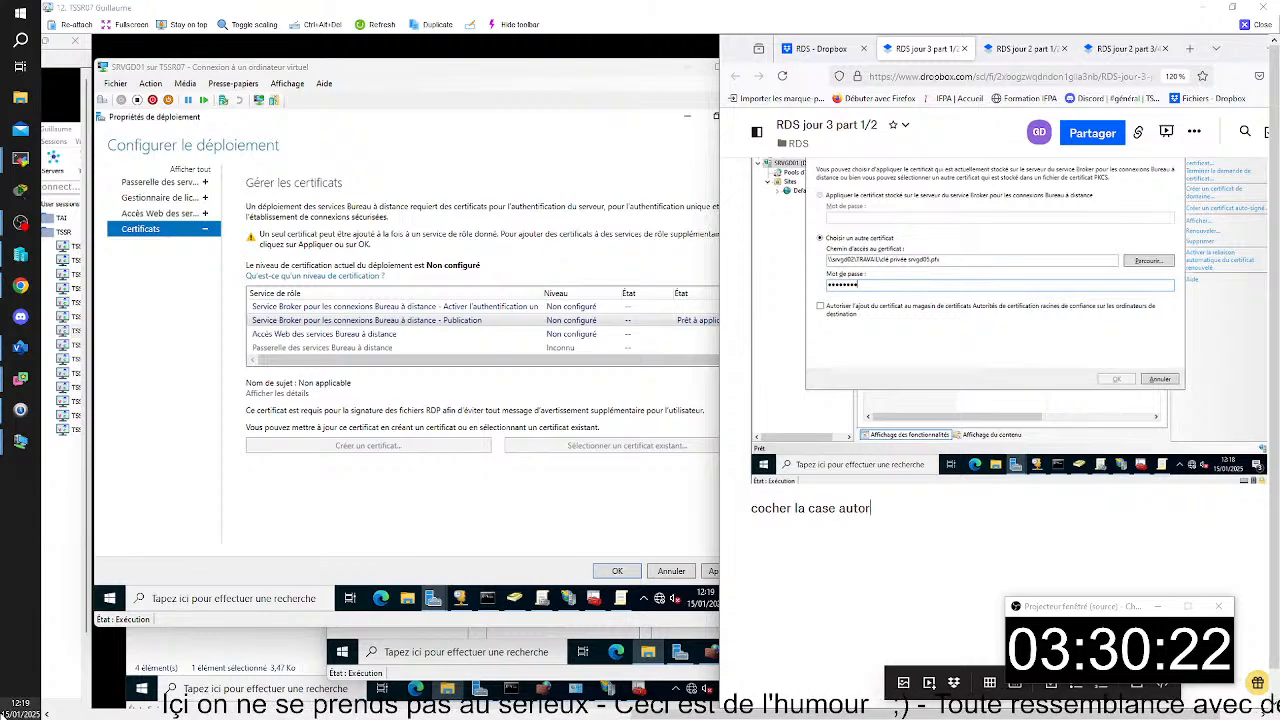
{"action": "type", "text": "e autor"}
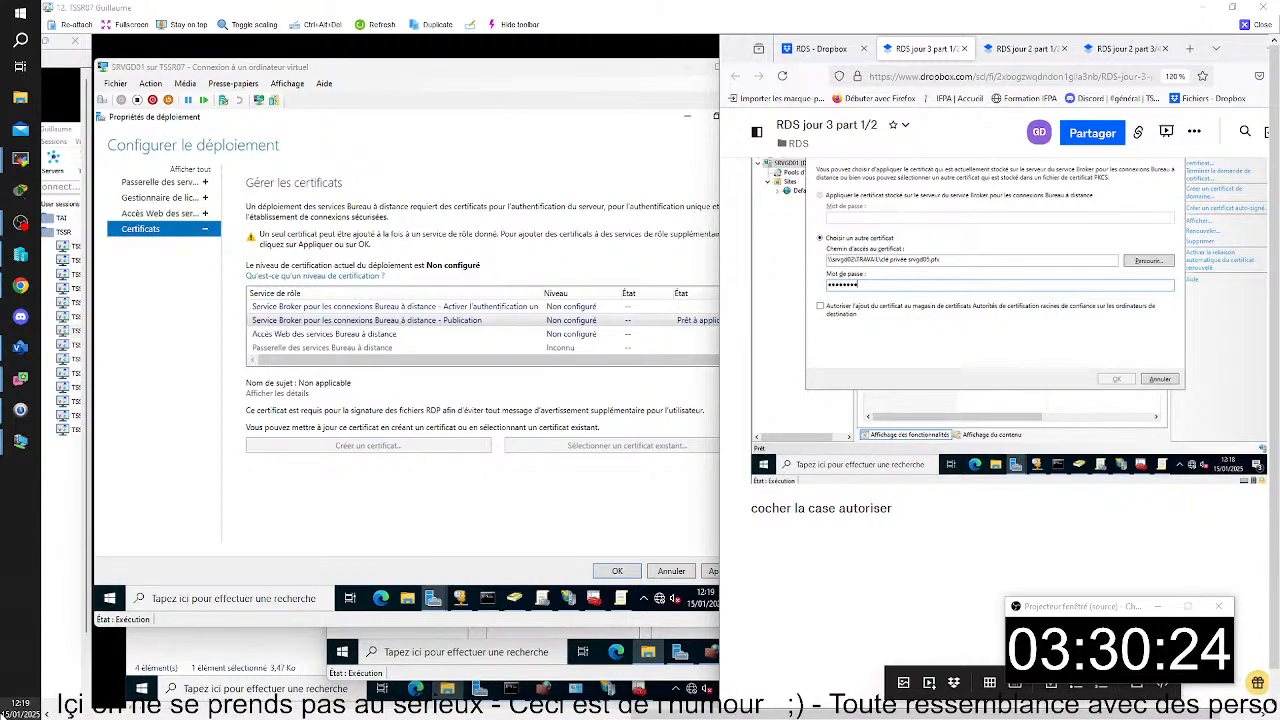
- Apply the selected certificate to the "Service Broker pour les connexions Bureau à distance - Publication" role service in the deployment properties on SRVGD01
{"action": "left_click", "coordinate": [617, 225]}
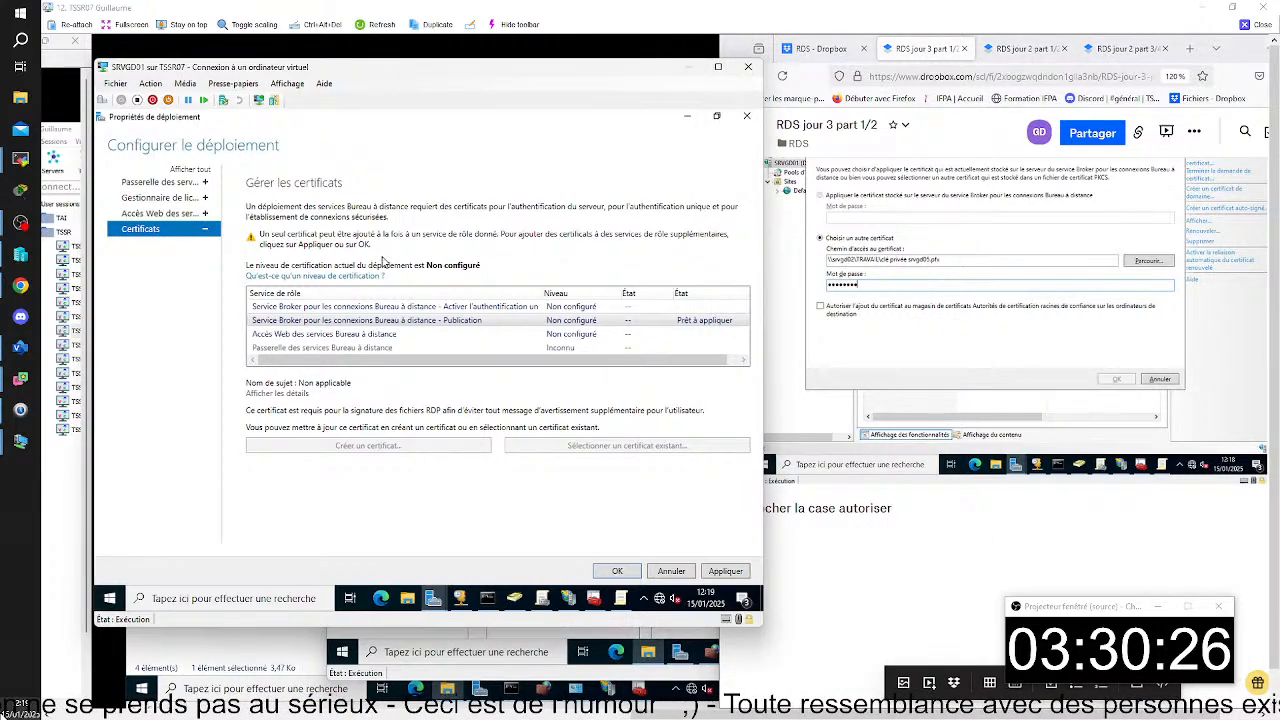
{"action": "scroll", "coordinate": [1263, 565], "scroll_direction": "up", "scroll_amount": 10}
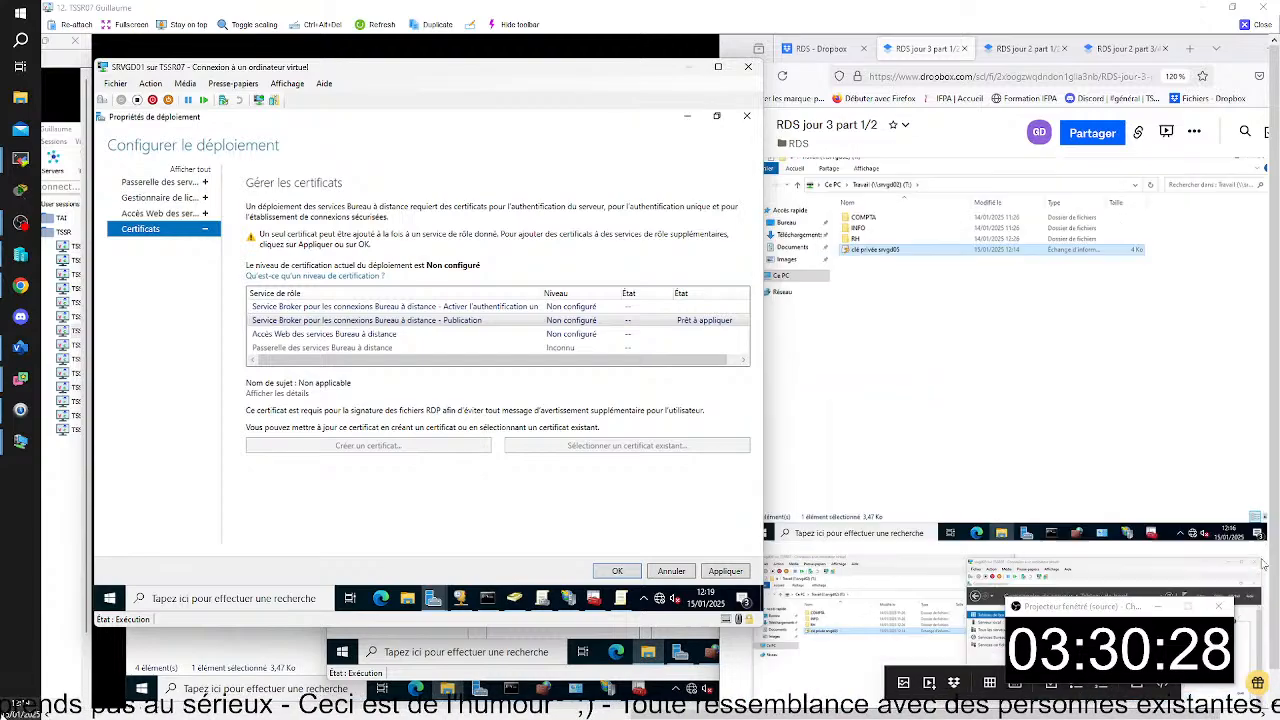
{"action": "scroll", "coordinate": [1263, 565], "scroll_direction": "down", "scroll_amount": 5}
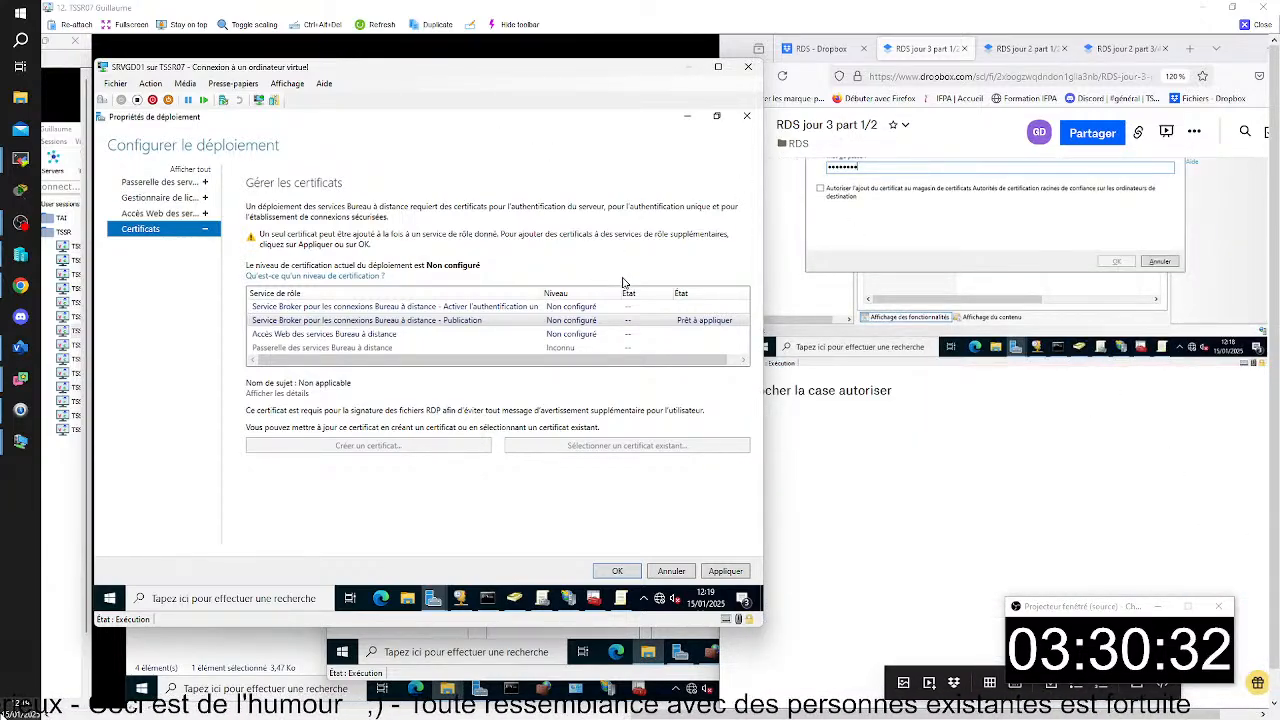
{"action": "left_click", "coordinate": [714, 575]}
- Add the line "cliquer appliquer" below "cocher la case autoriser" in the notes
{"action": "left_click", "coordinate": [825, 424]}
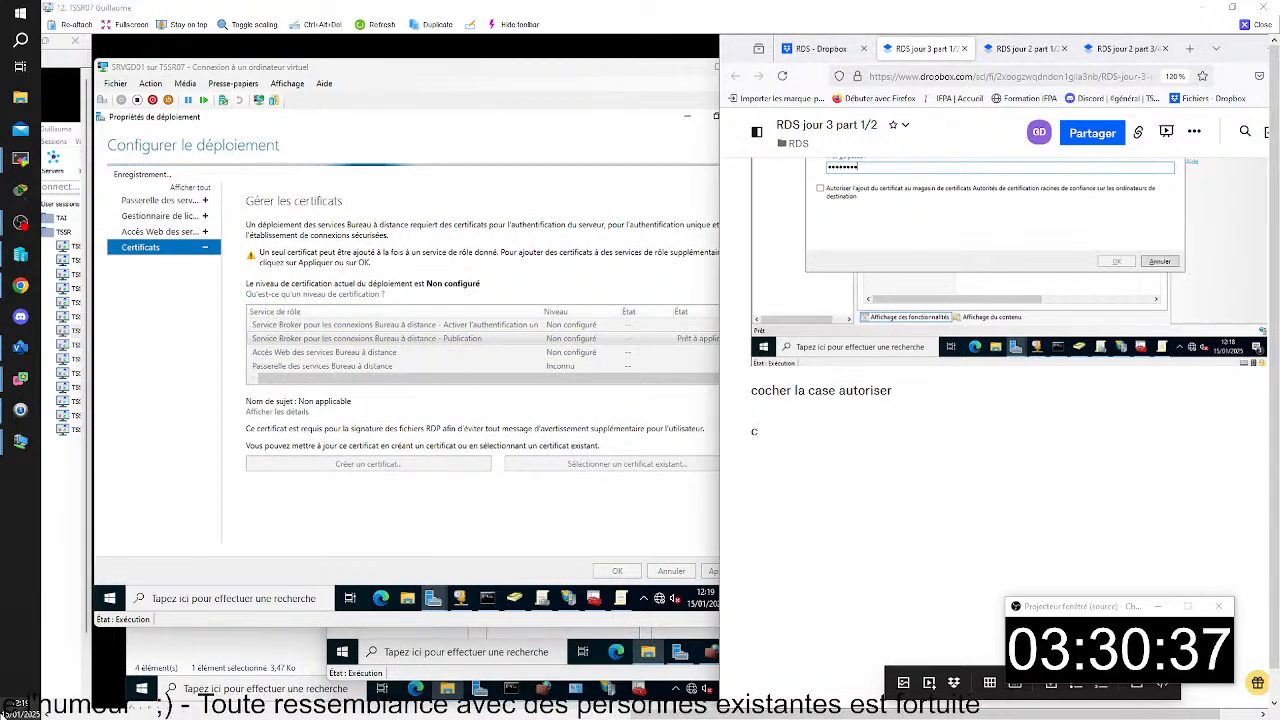
{"action": "type", "text": "cliquer ap"}
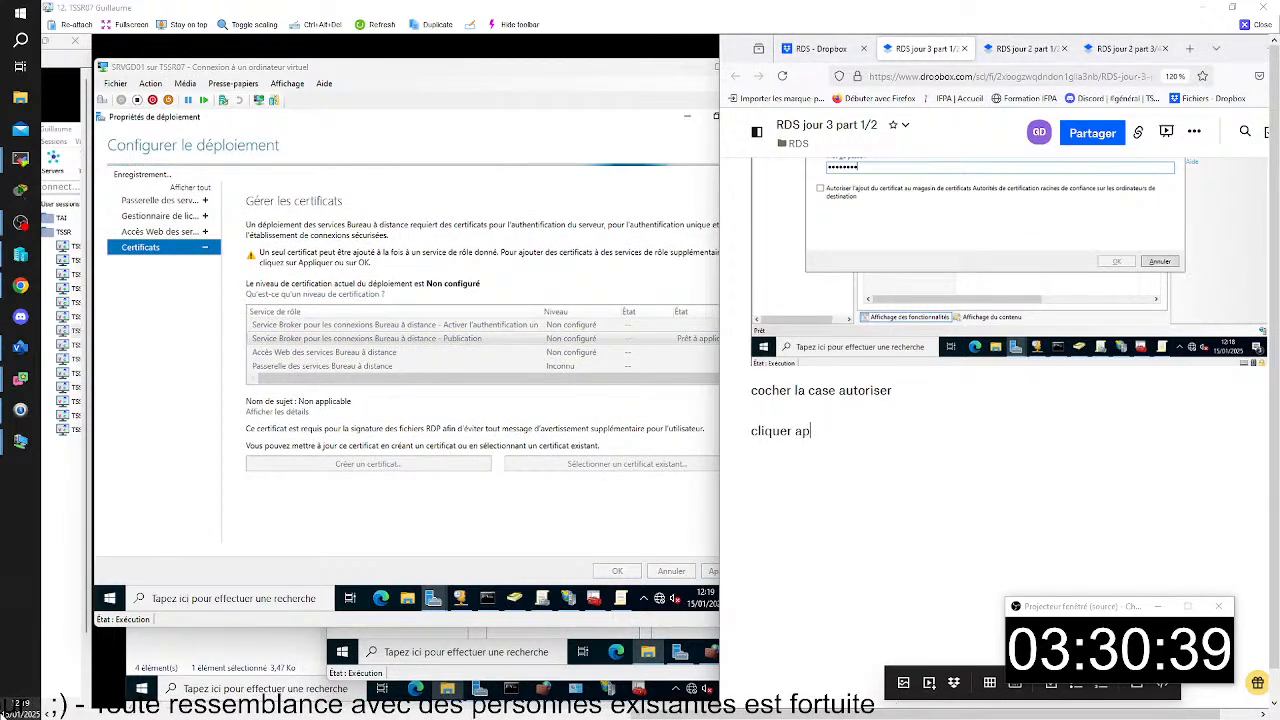
{"action": "type", "text": "pliquer"}
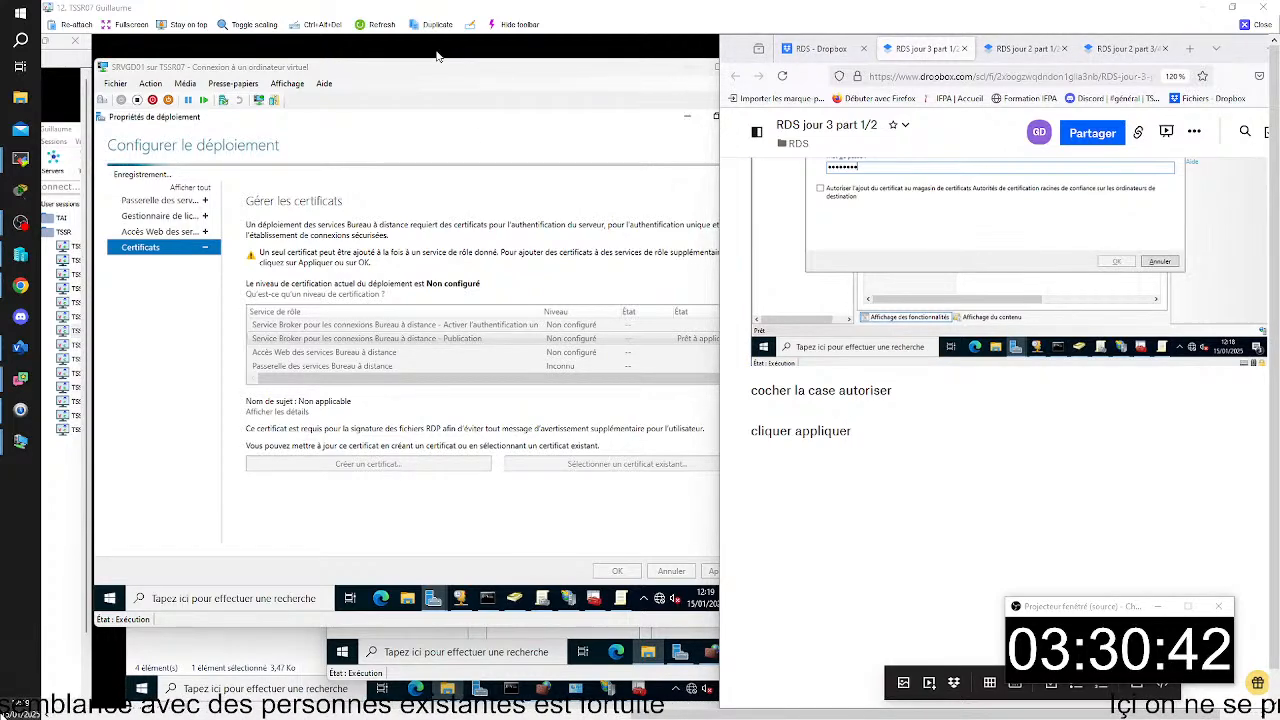
- Capture the "Configurer le déploiement" certificates page on SRVGD01 and paste it under "cliquer appliquer" in the notes
{"action": "key", "text": "super+shift+s"}
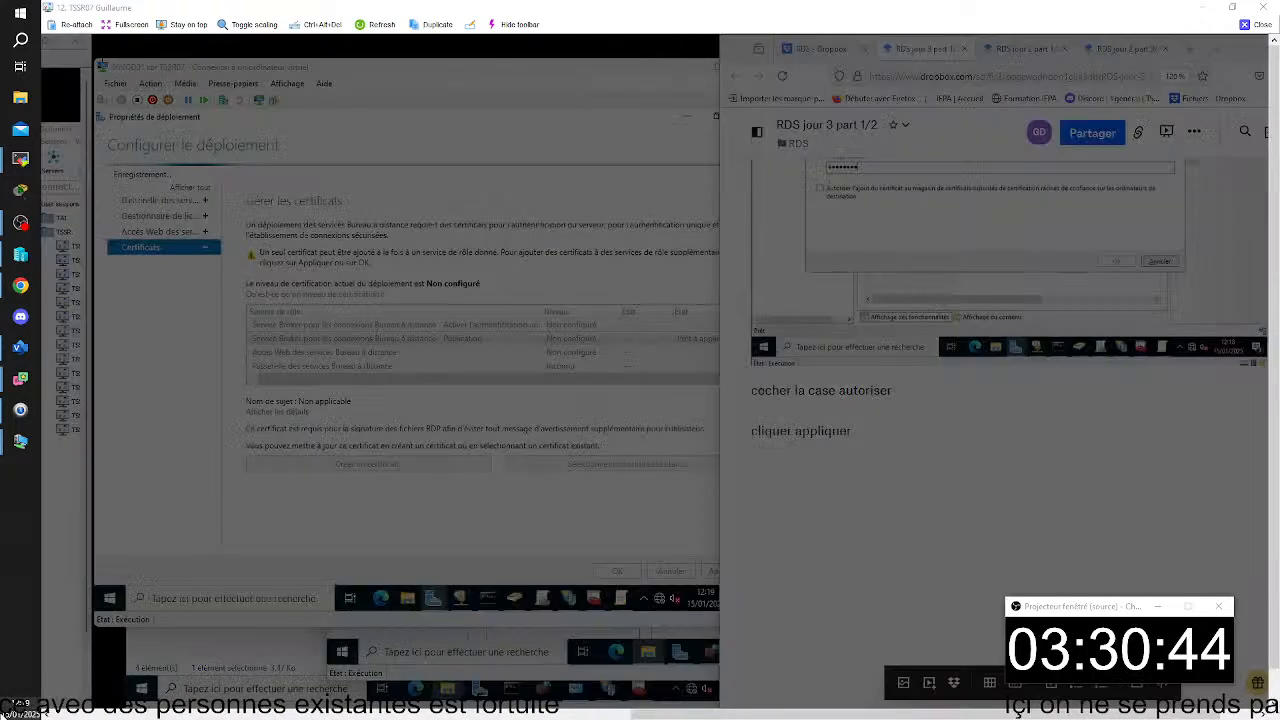
{"action": "left_click_drag", "start_coordinate": [99, 55], "coordinate": [720, 587]}
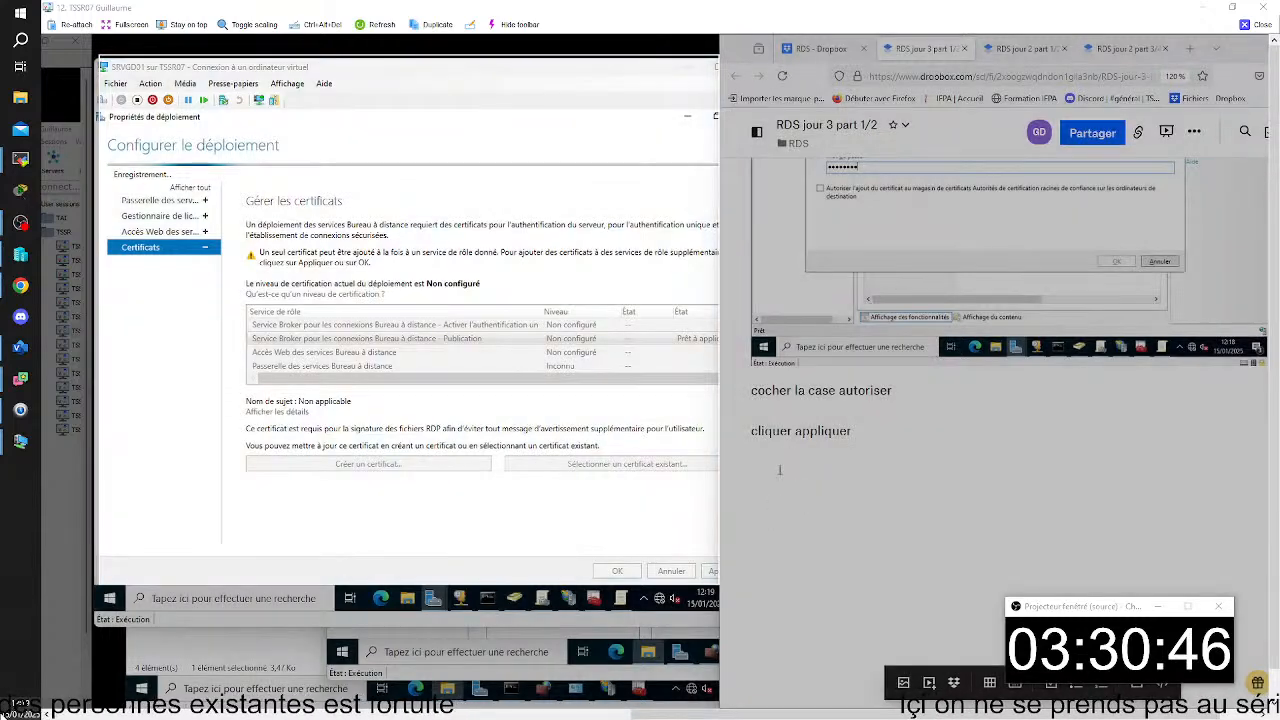
{"action": "left_click", "coordinate": [774, 451]}
{"action": "key", "text": "ctrl+v"}
{"action": "left_click", "coordinate": [563, 114]}
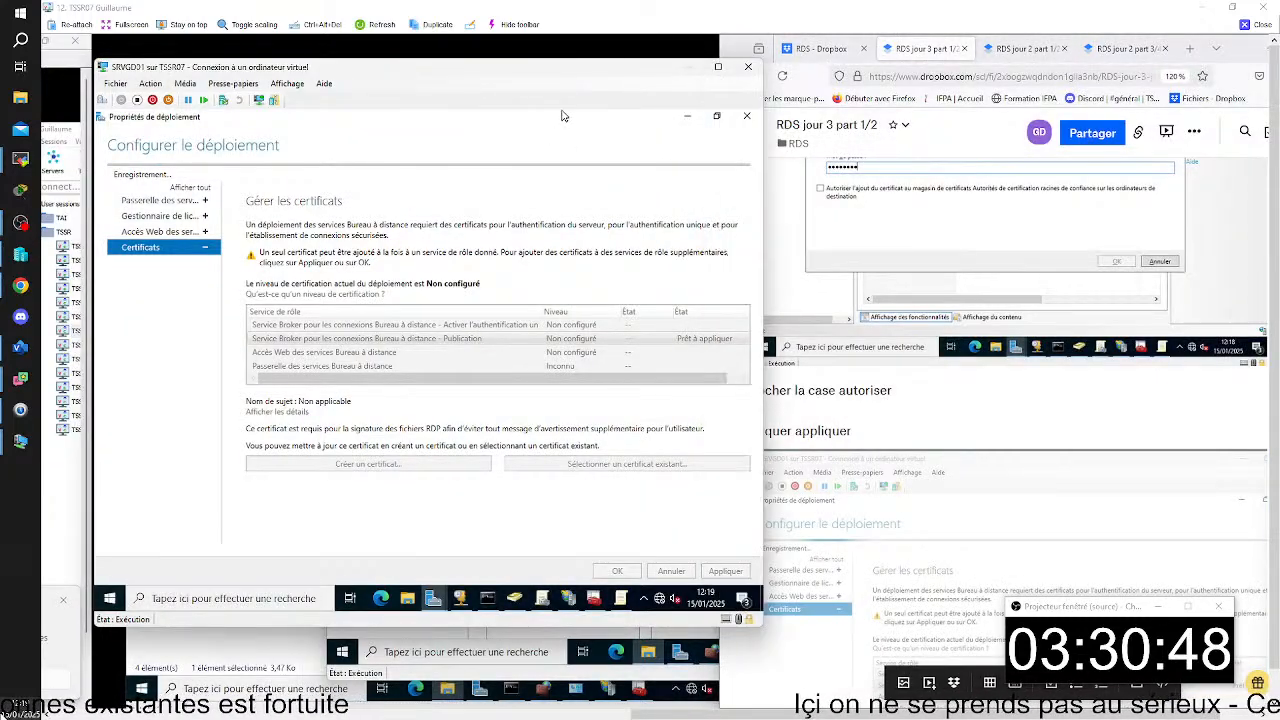
{"action": "scroll", "coordinate": [1016, 544], "scroll_direction": "down", "scroll_amount": 3}
{"action": "scroll", "coordinate": [1016, 544], "scroll_direction": "down", "scroll_amount": 3}
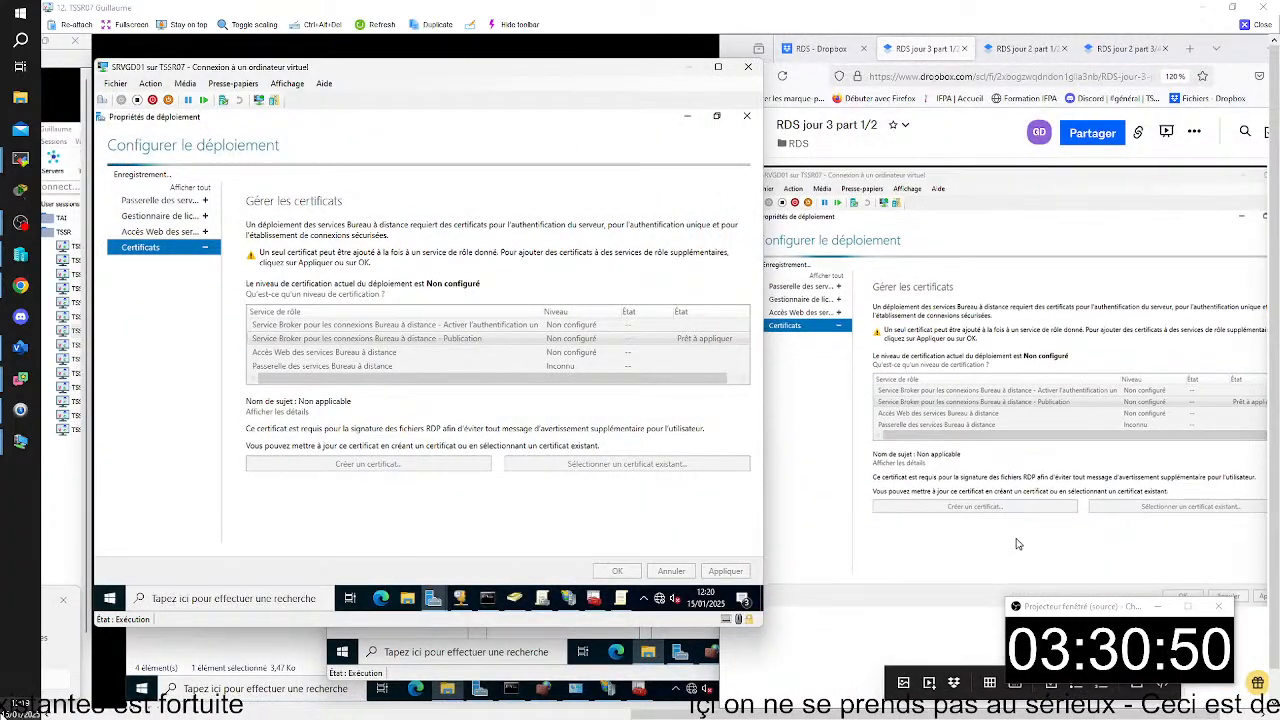
{"action": "left_click", "coordinate": [938, 491]}
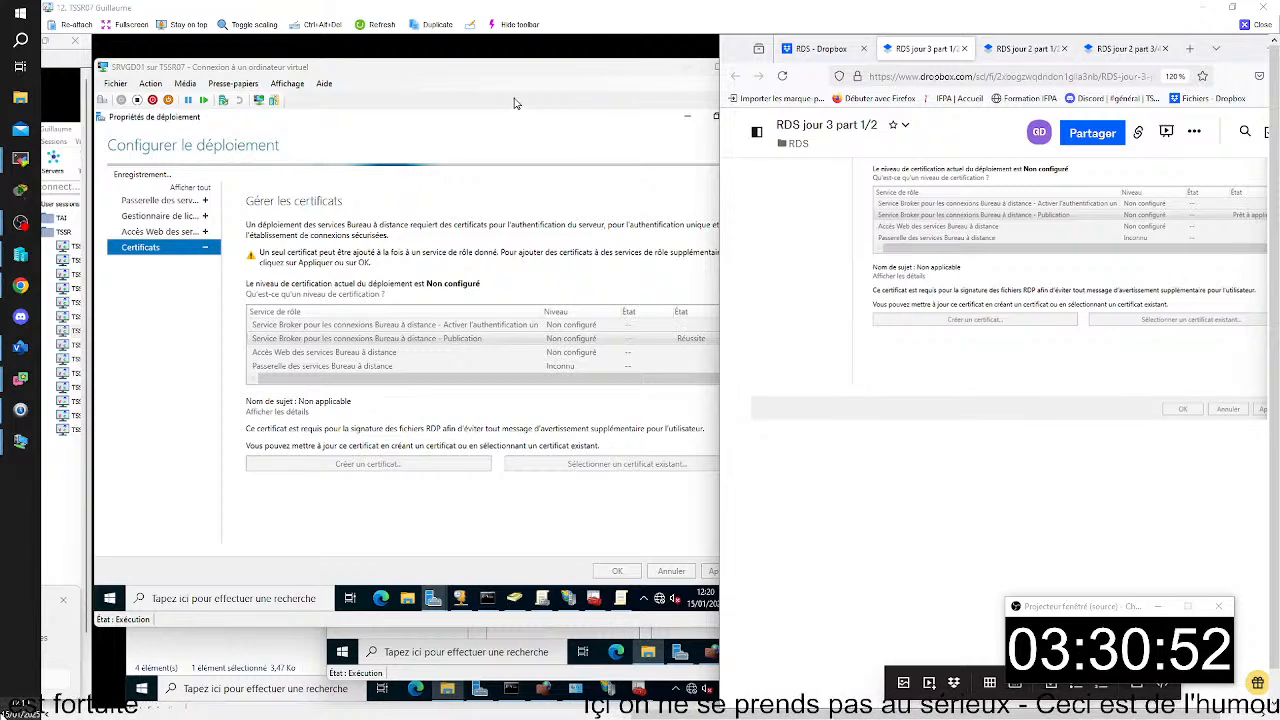
{"action": "left_click", "coordinate": [526, 117]}
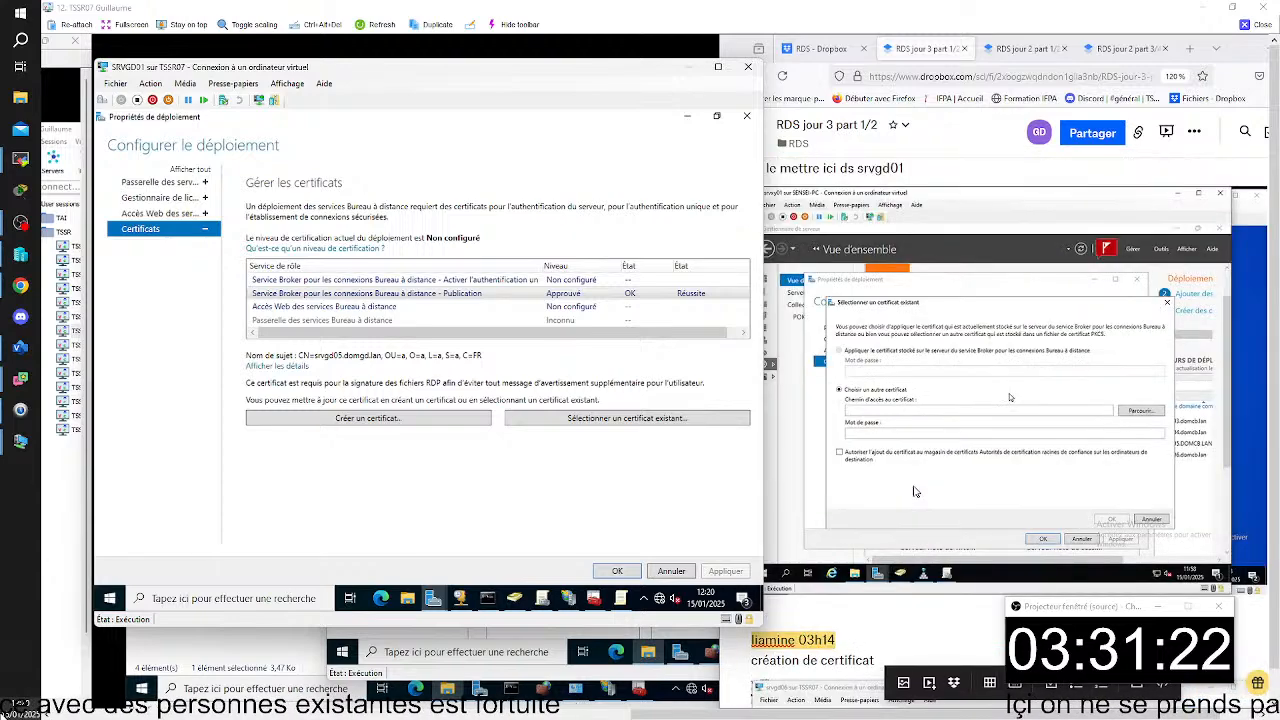
- Review the notes from the .pfx private key explanation through the certificate creation, export and import captures
{"action": "scroll", "coordinate": [914, 486], "scroll_direction": "up", "scroll_amount": 1}
{"action": "left_click", "coordinate": [905, 555]}
{"action": "scroll", "coordinate": [890, 480], "scroll_direction": "down", "scroll_amount": 3}
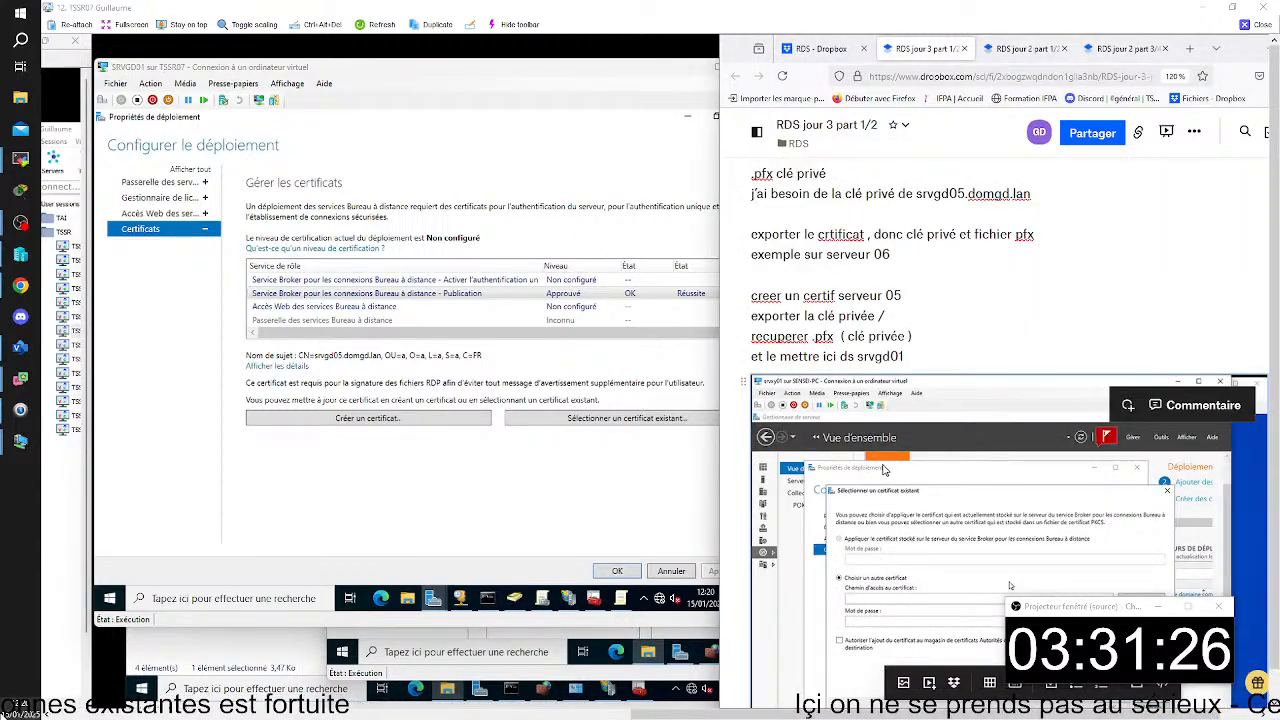
{"action": "scroll", "coordinate": [883, 470], "scroll_direction": "down", "scroll_amount": 10}
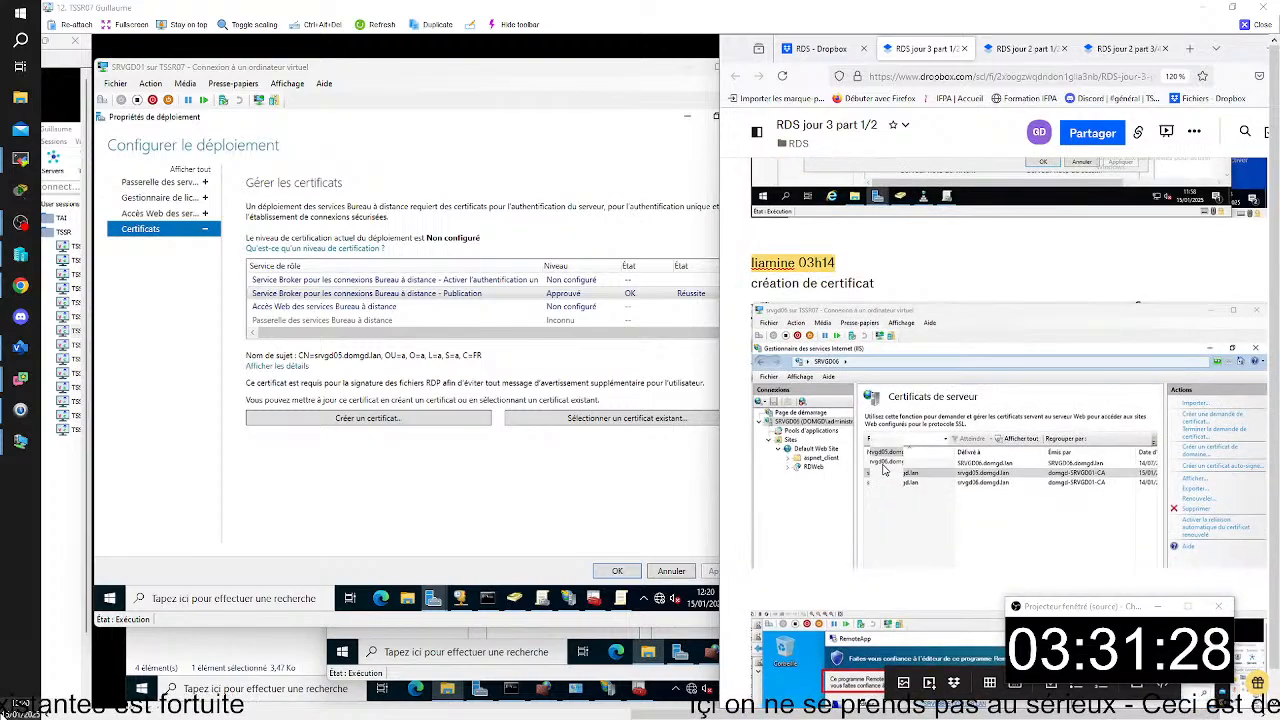
{"action": "scroll", "coordinate": [883, 470], "scroll_direction": "down", "scroll_amount": 10}
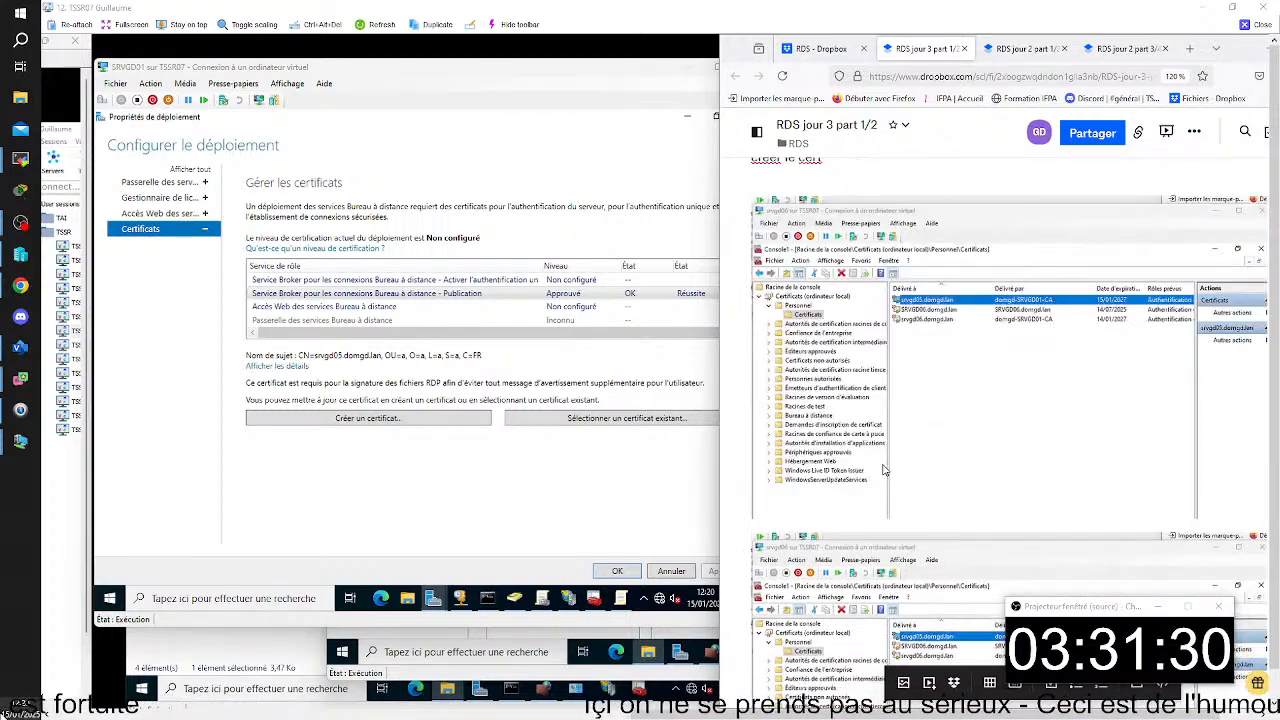
{"action": "scroll", "coordinate": [883, 470], "scroll_direction": "down", "scroll_amount": 8}
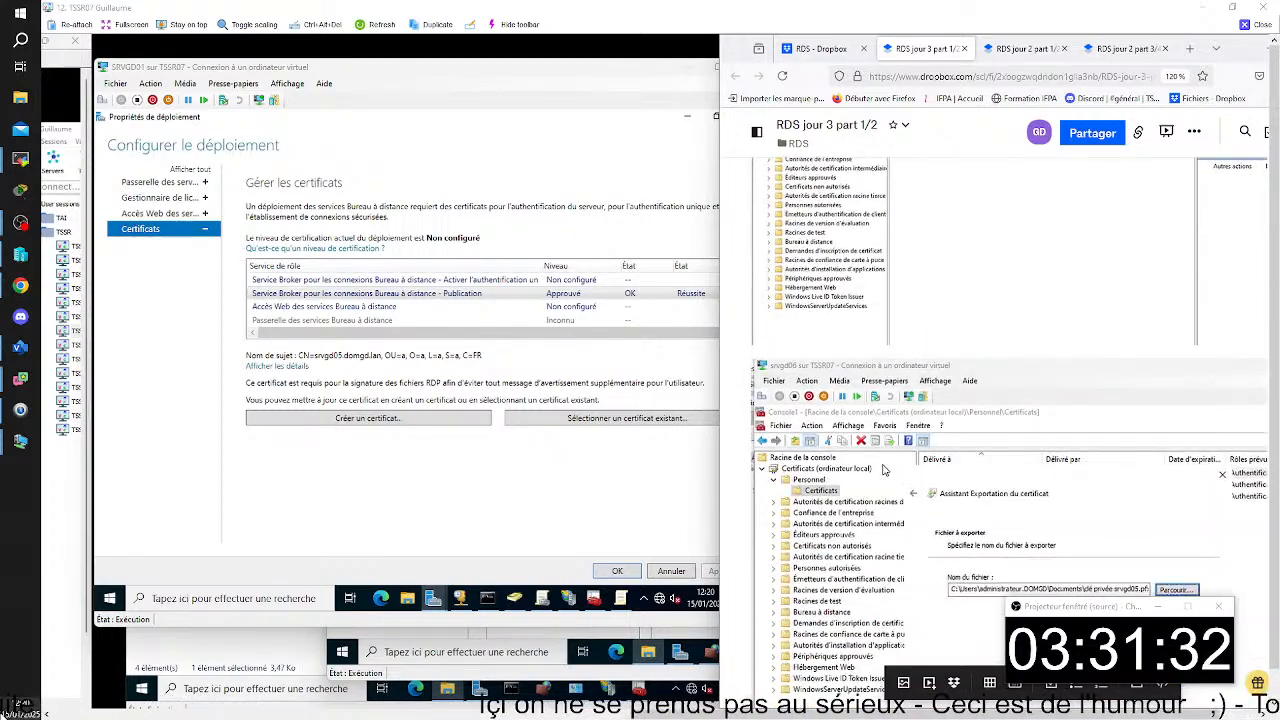
{"action": "scroll", "coordinate": [883, 466], "scroll_direction": "down", "scroll_amount": 10}
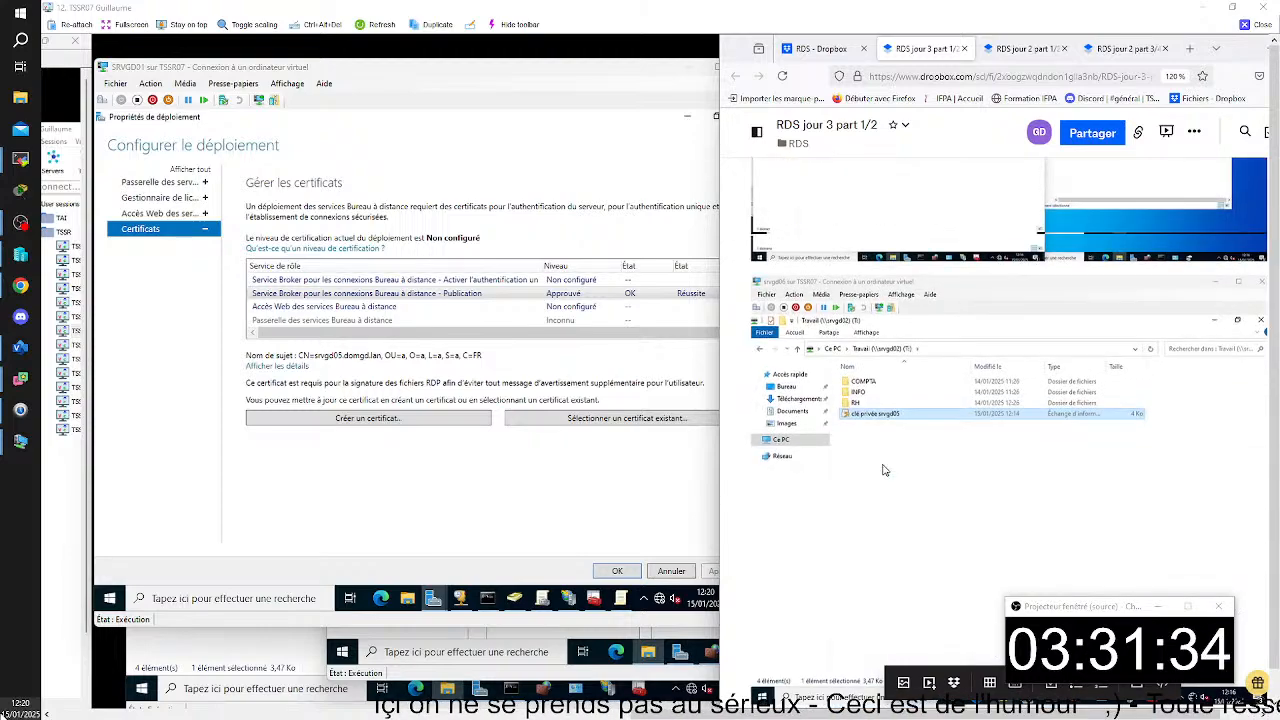
{"action": "scroll", "coordinate": [883, 470], "scroll_direction": "down", "scroll_amount": 5}
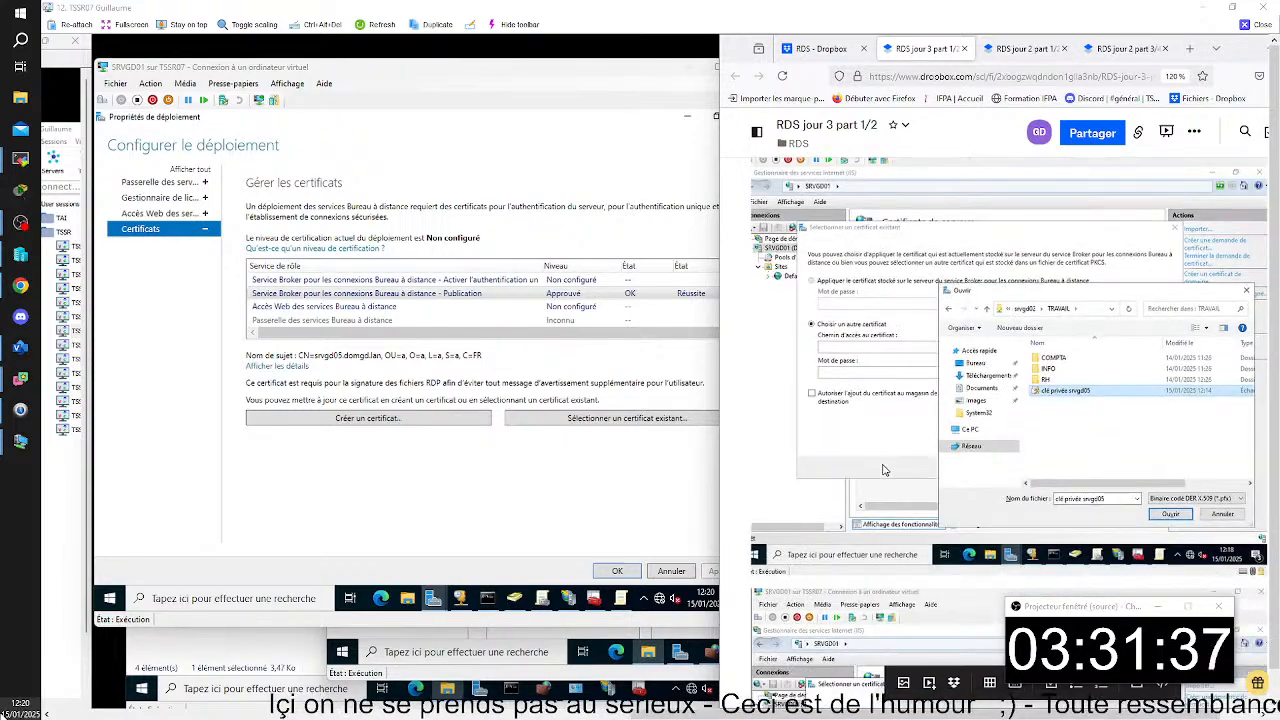
{"action": "scroll", "coordinate": [883, 470], "scroll_direction": "down", "scroll_amount": 5}
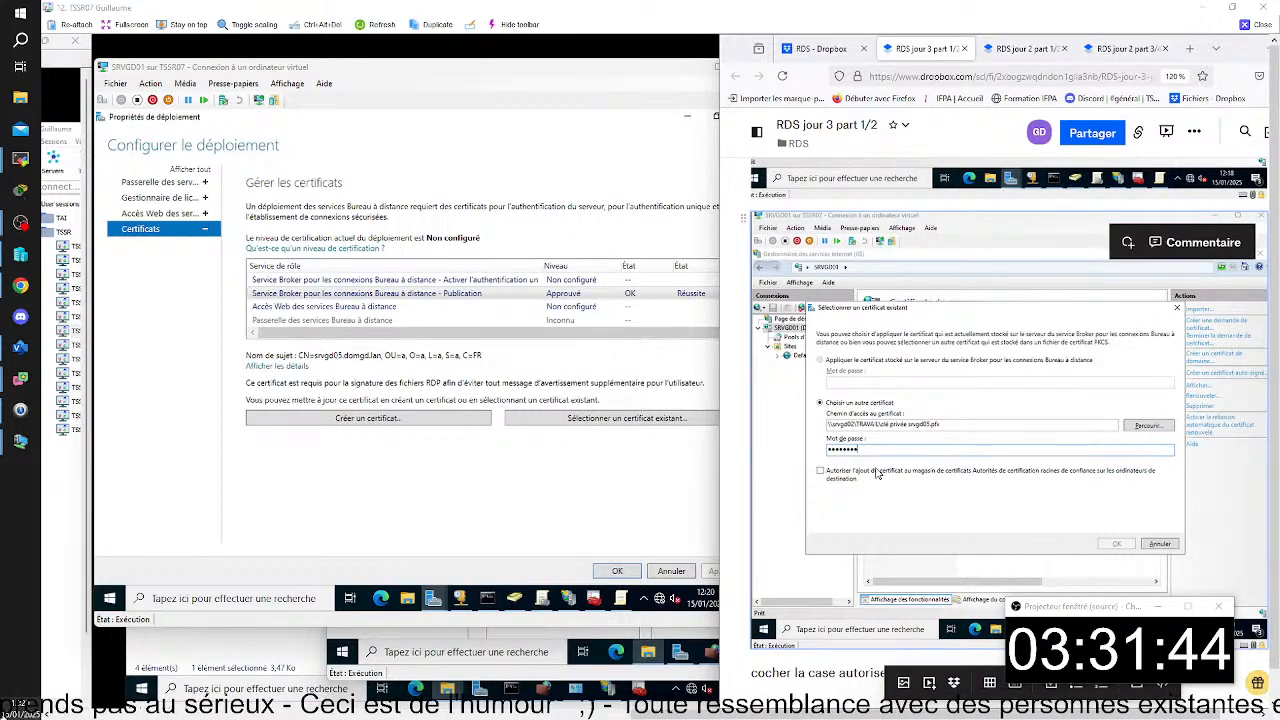
- Confirm and close the deployment properties on SRVGD01, and return to the last lines of the notes
{"action": "left_click", "coordinate": [627, 576]}
{"action": "left_click", "coordinate": [627, 576]}
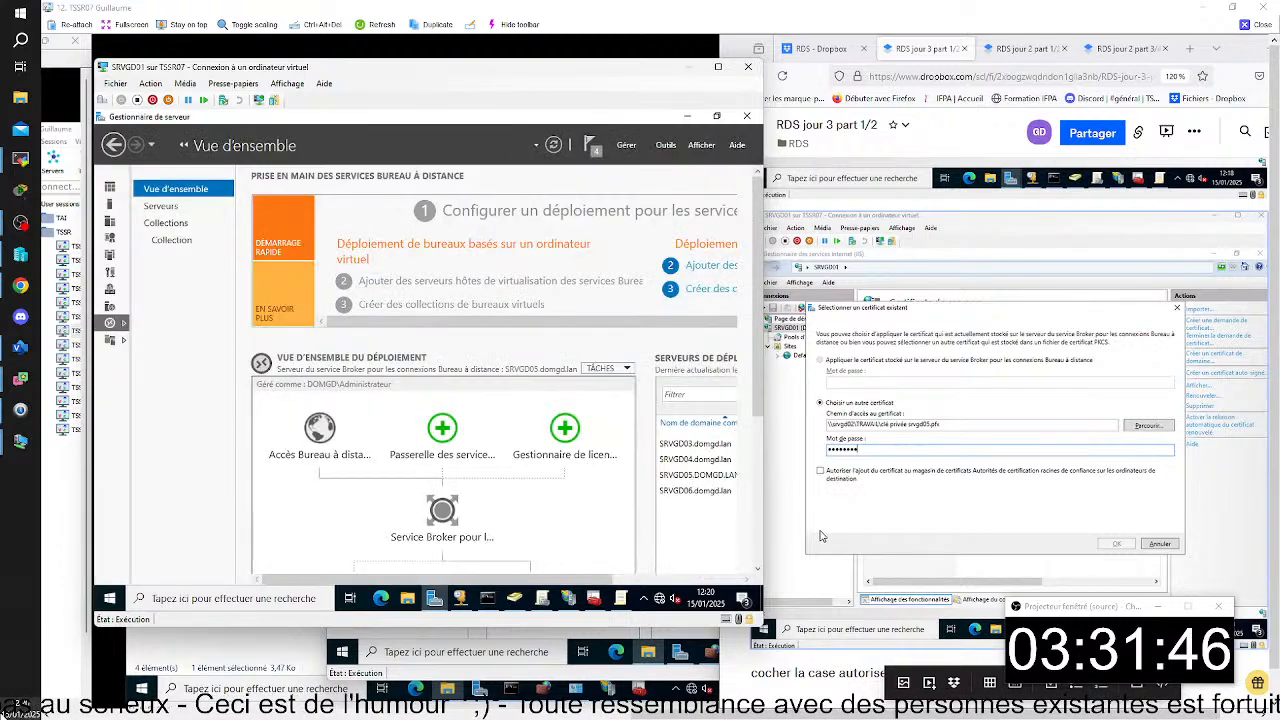
{"action": "scroll", "coordinate": [895, 530], "scroll_direction": "down", "scroll_amount": 10}
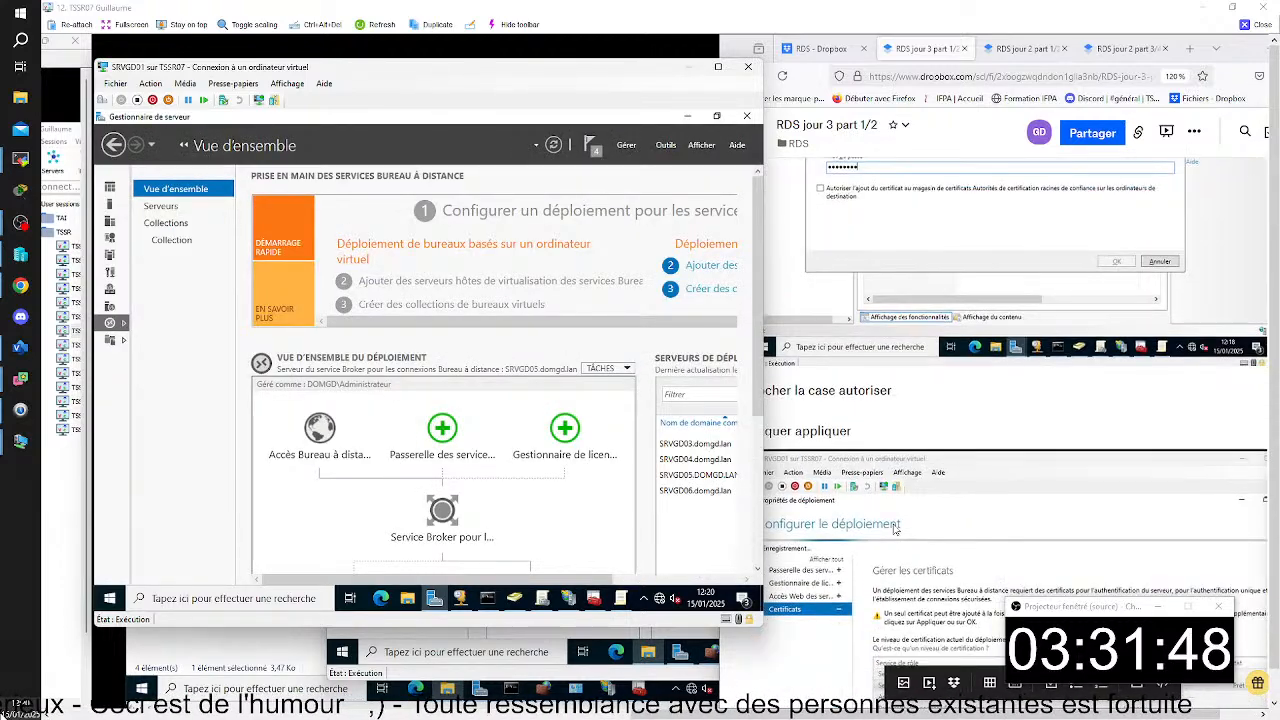
- Add the line "on peut faire le test" below the certificates page capture in the notes
{"action": "left_click", "coordinate": [884, 468]}
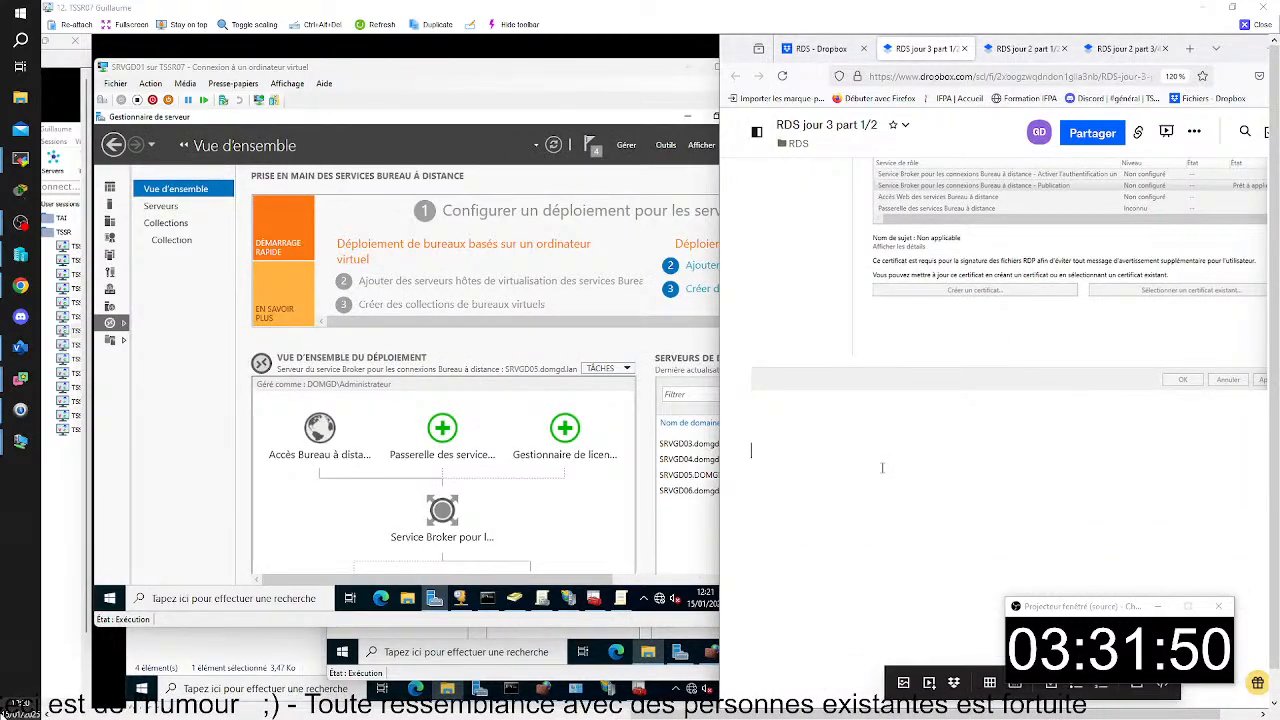
{"action": "type", "text": "on êut te"}
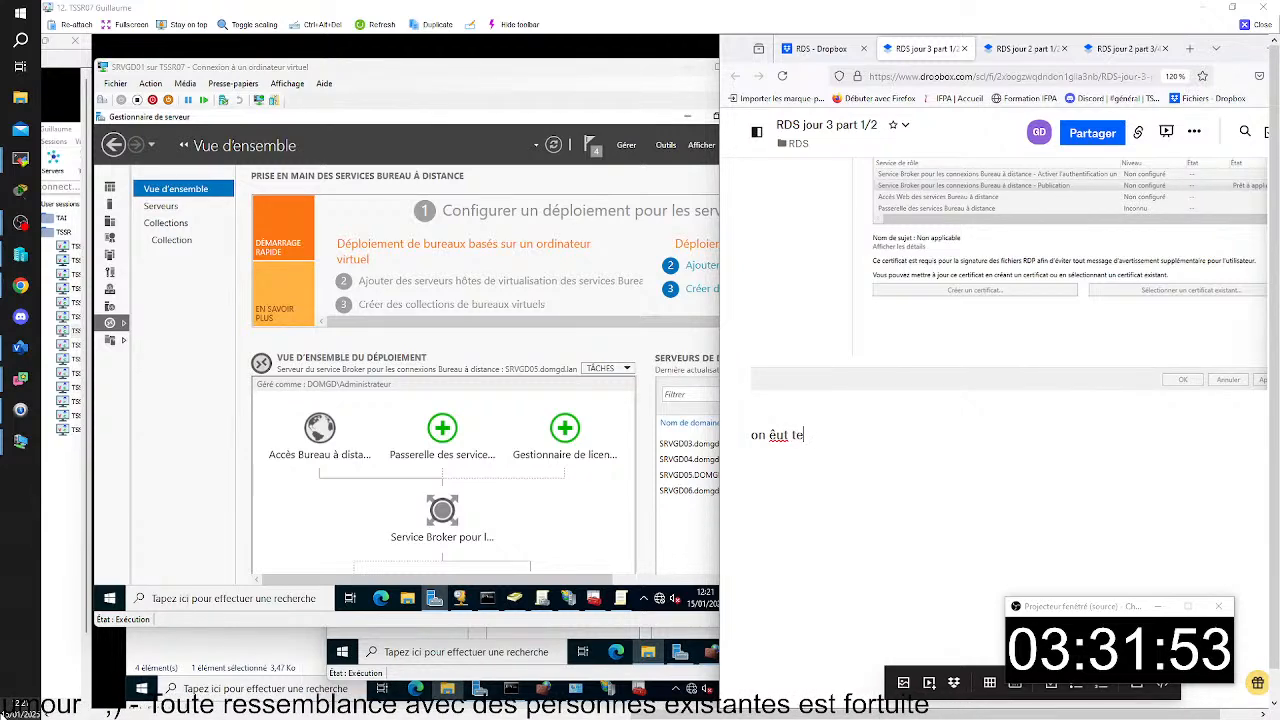
{"action": "key", "text": "BackSpace"}
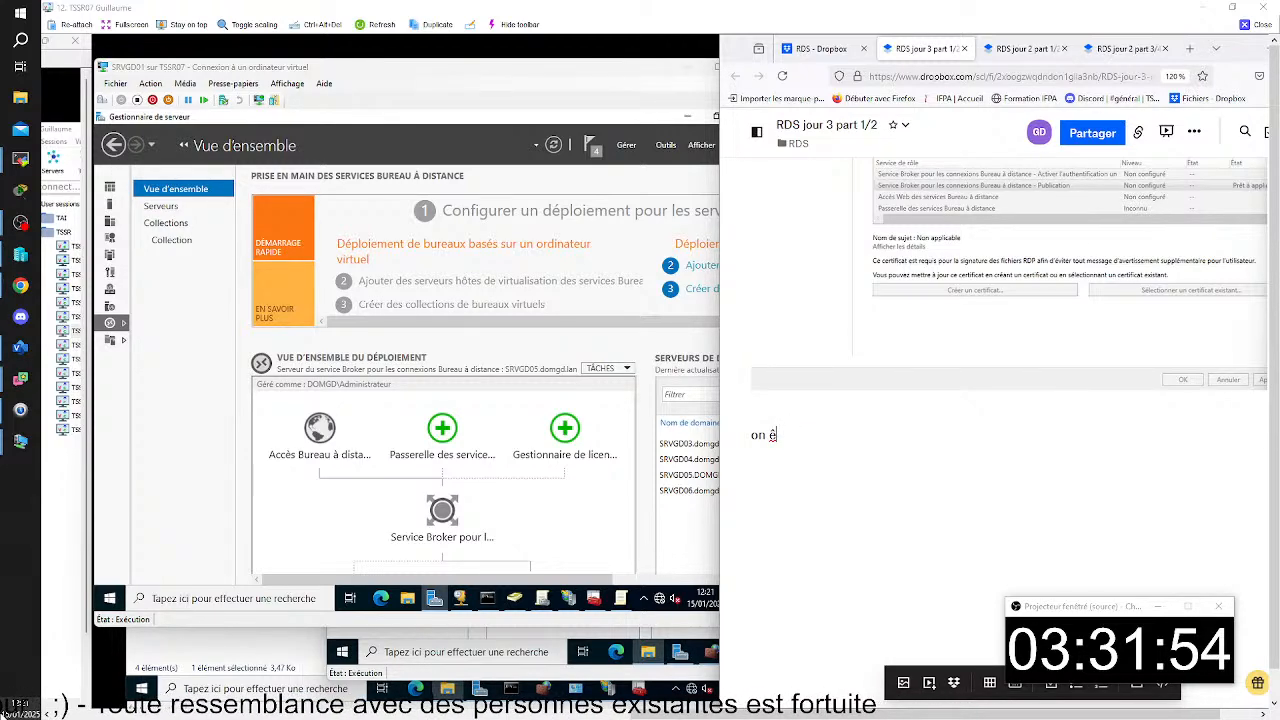
{"action": "key", "text": "BackSpace"}
{"action": "type", "text": "peut "}
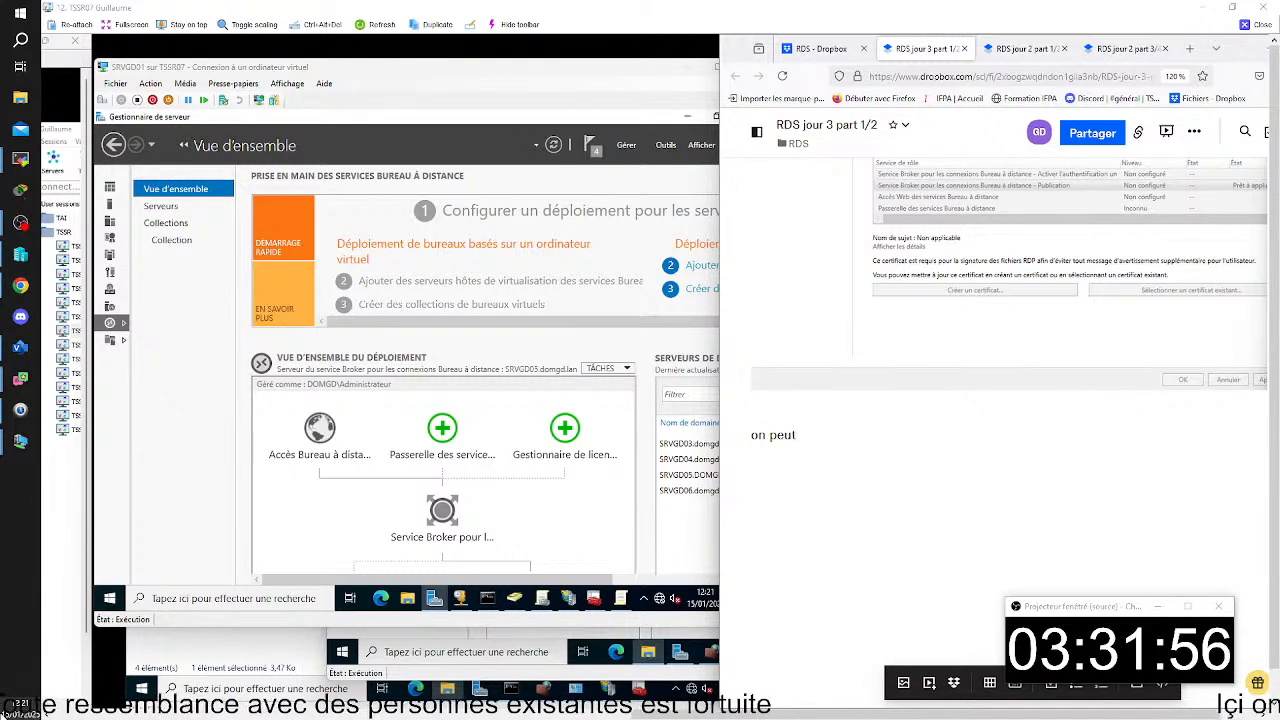
{"action": "type", "text": "faire le test"}
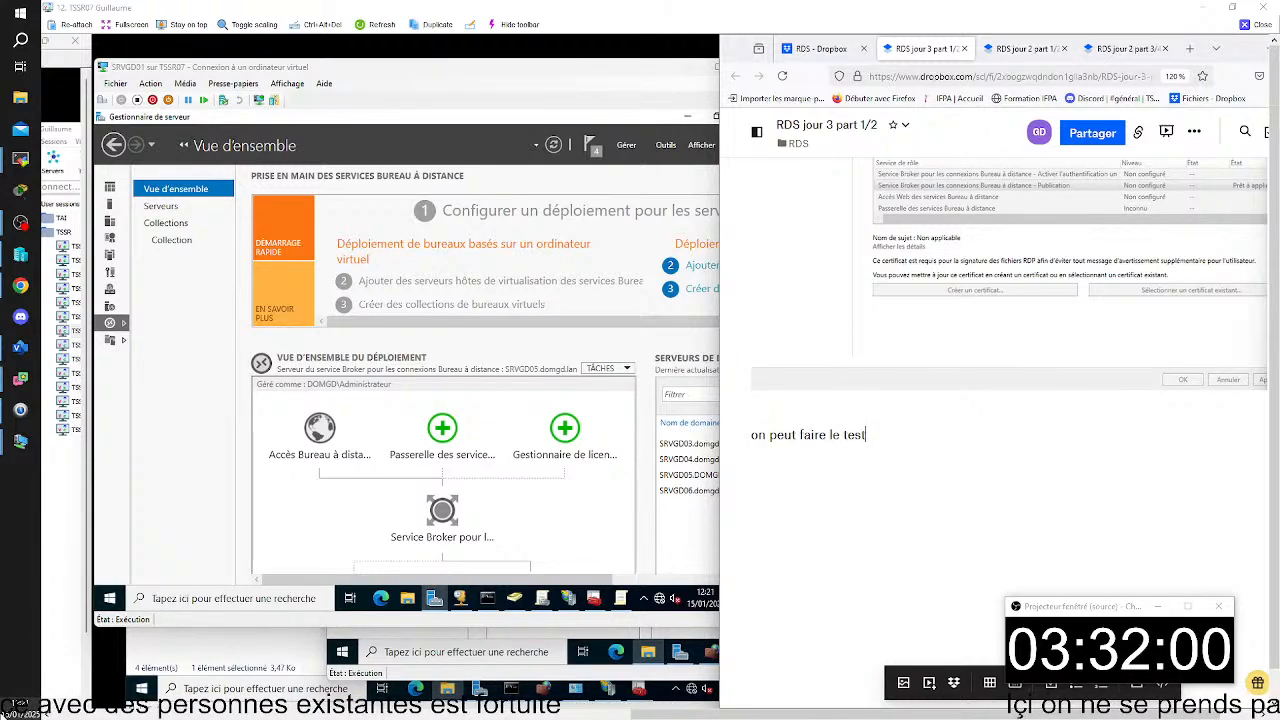
- Review the notes on the .pfx private key and certificate creation, and return to the "on peut faire le test" line
{"action": "scroll", "coordinate": [1153, 423], "scroll_direction": "up", "scroll_amount": 15}
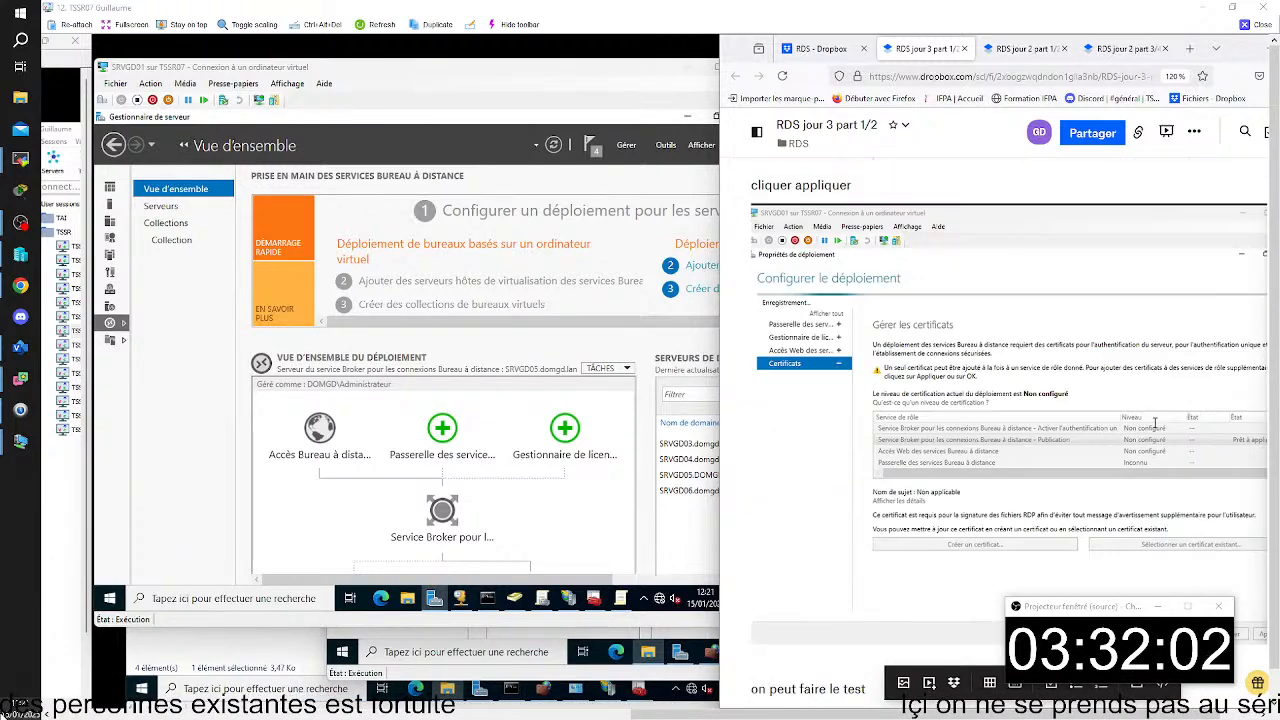
{"action": "scroll", "coordinate": [1166, 446], "scroll_direction": "down", "scroll_amount": 10}
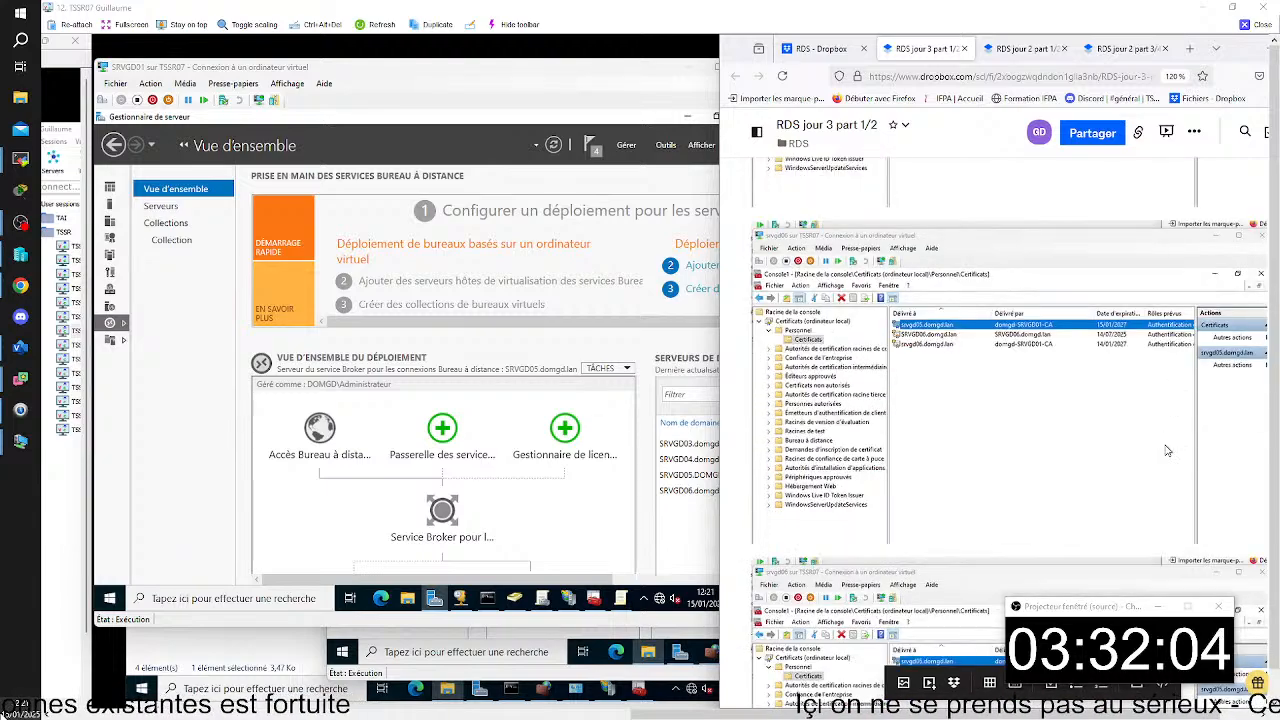
{"action": "scroll", "coordinate": [1166, 446], "scroll_direction": "down", "scroll_amount": 10}
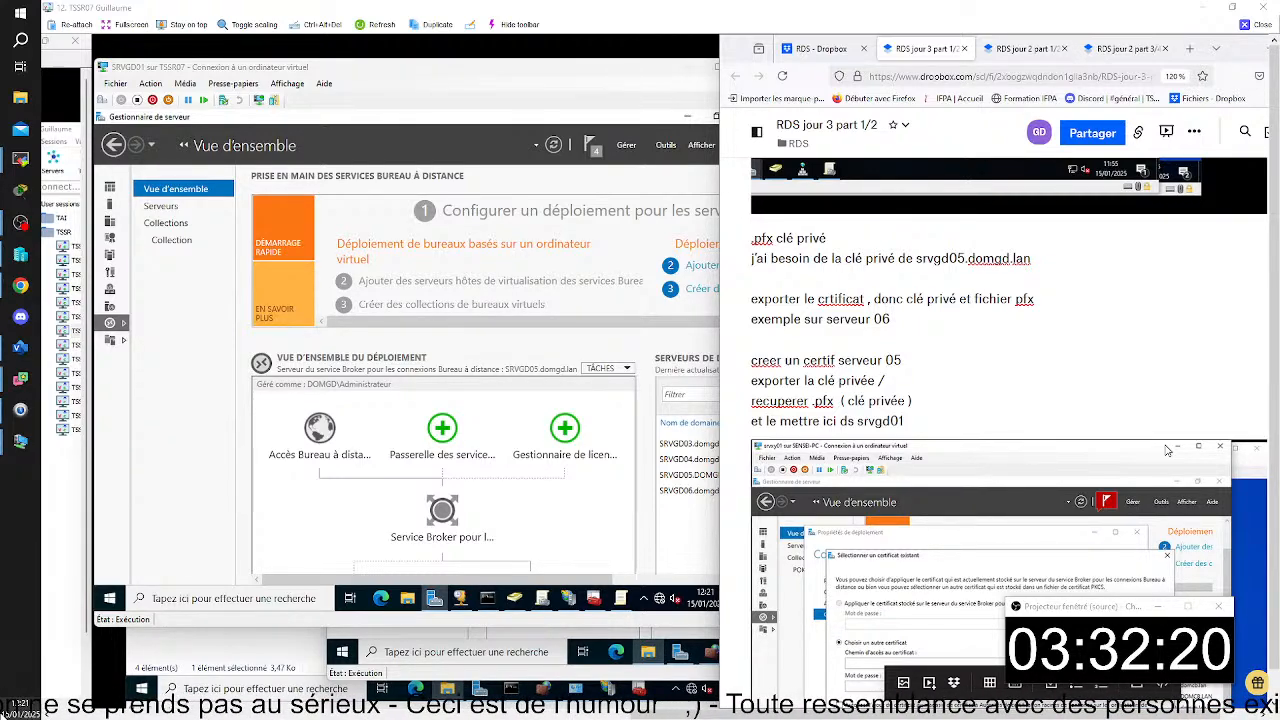
{"action": "scroll", "coordinate": [1166, 450], "scroll_direction": "down", "scroll_amount": 3}
{"action": "scroll", "coordinate": [1166, 450], "scroll_direction": "down", "scroll_amount": 3}
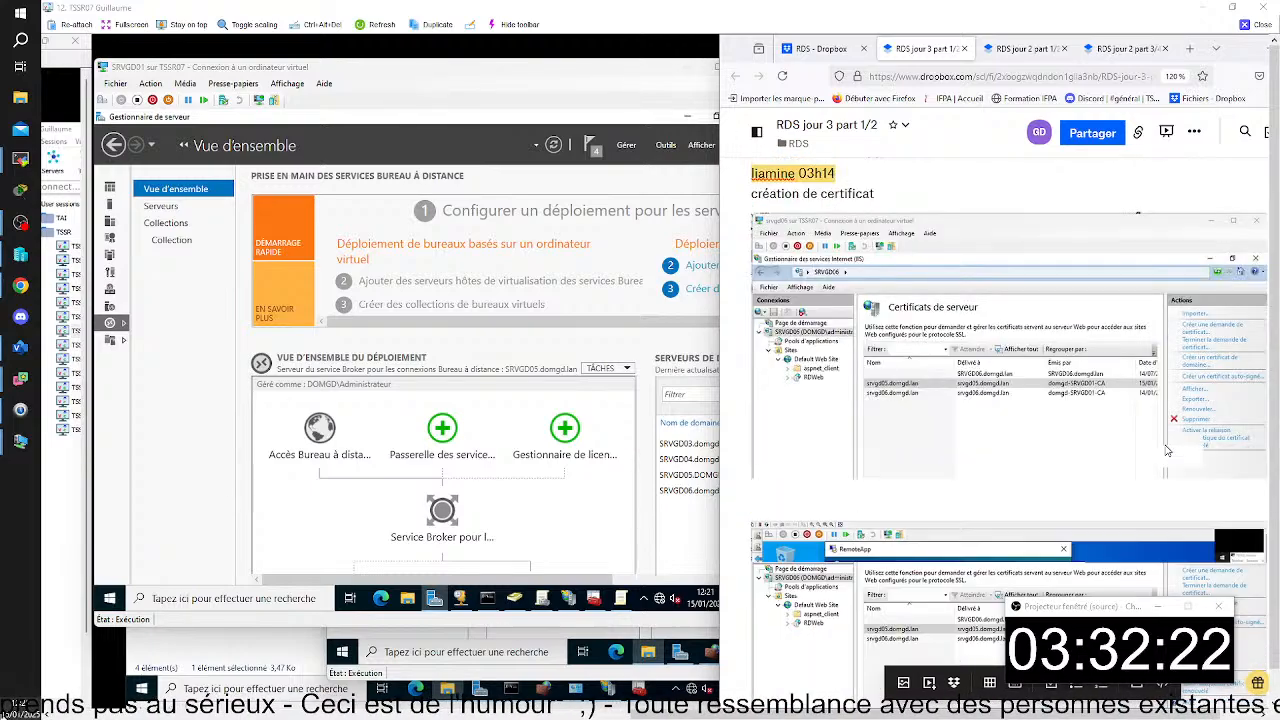
{"action": "scroll", "coordinate": [1166, 450], "scroll_direction": "down", "scroll_amount": 2}
{"action": "scroll", "coordinate": [1166, 450], "scroll_direction": "up", "scroll_amount": 6}
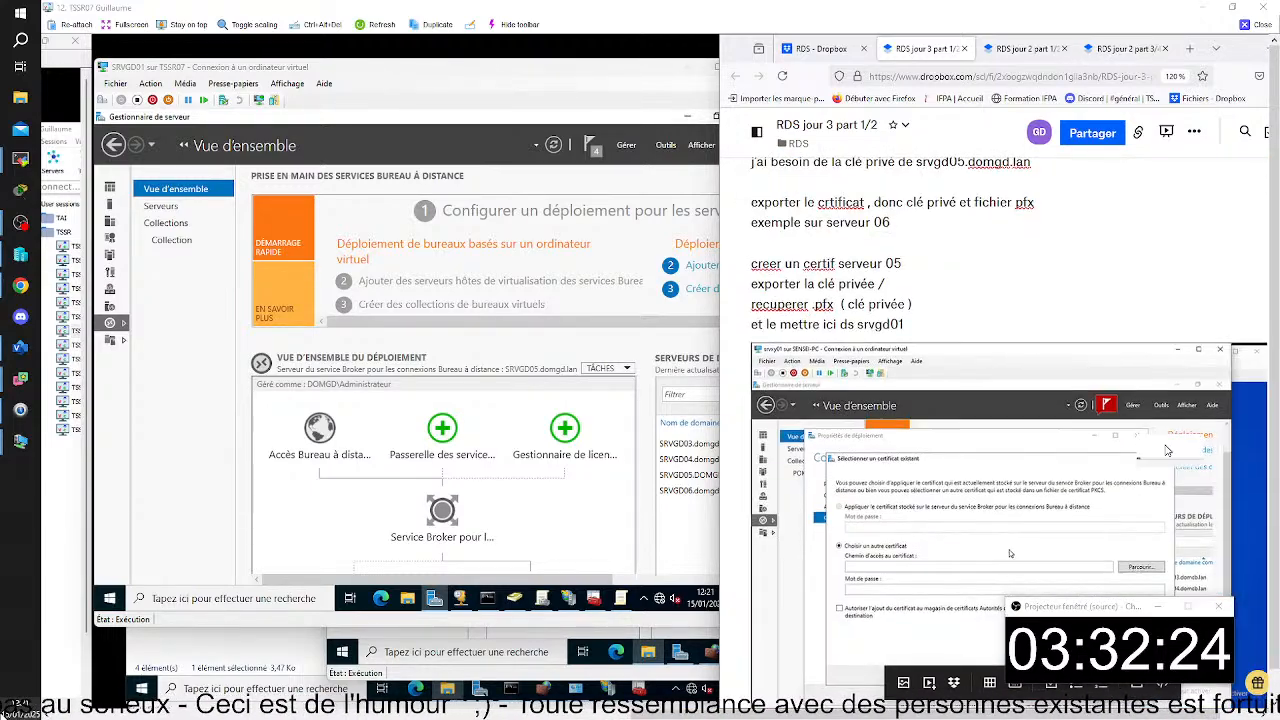
{"action": "scroll", "coordinate": [1166, 450], "scroll_direction": "down", "scroll_amount": 15}
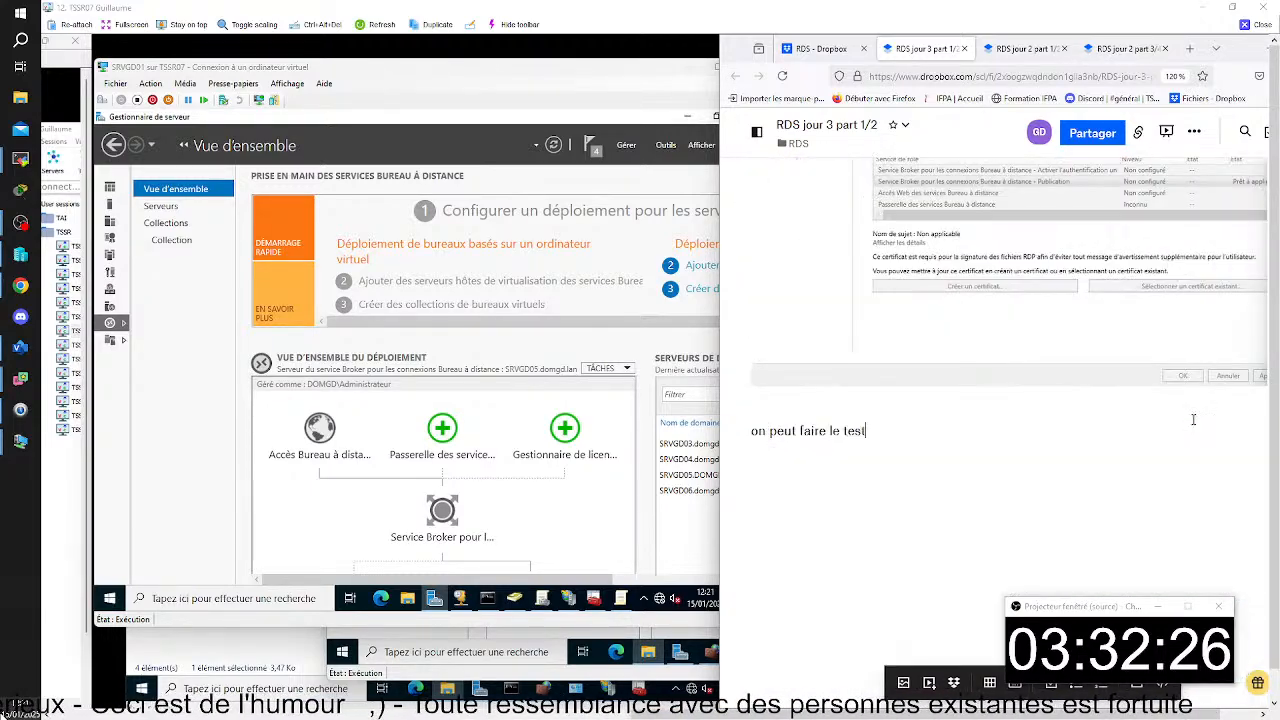
- Capture the RemoteApp publisher warning on CLIGD01 and paste it under "on peut faire le test" in the notes
{"action": "left_click", "coordinate": [922, 708]}
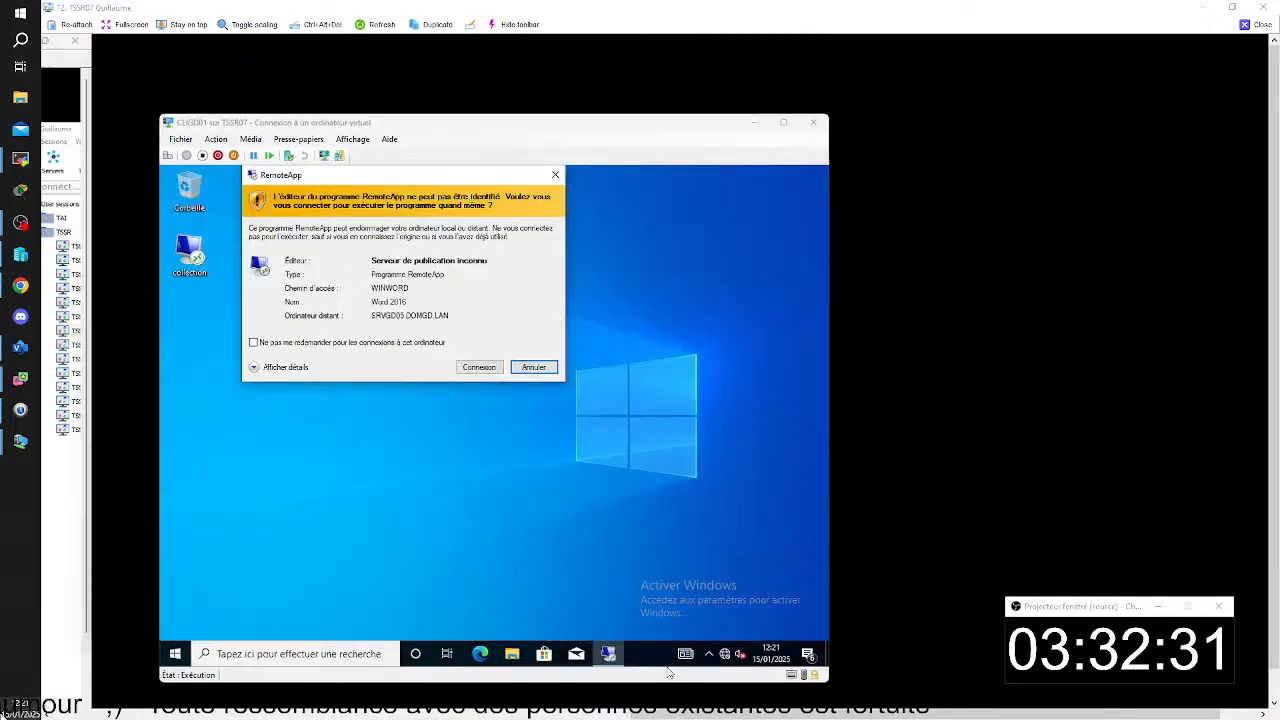
{"action": "left_click", "coordinate": [687, 650]}
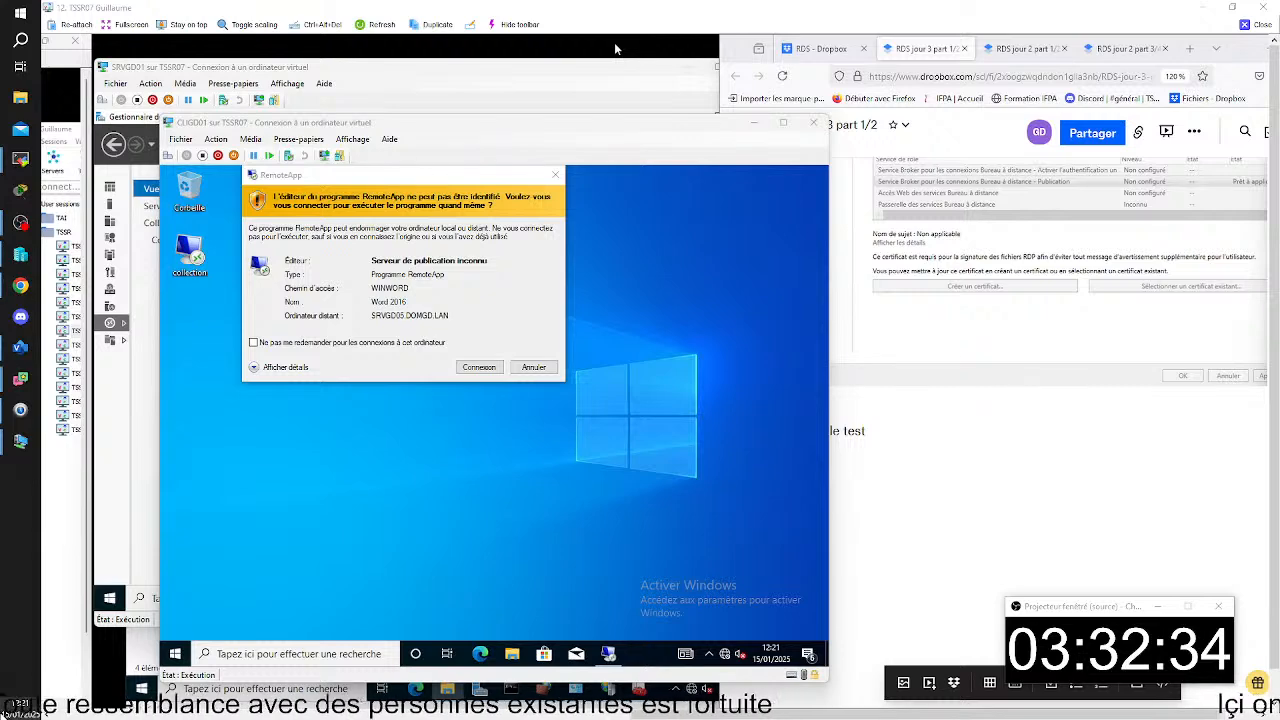
{"action": "key", "text": "super+shift+s"}
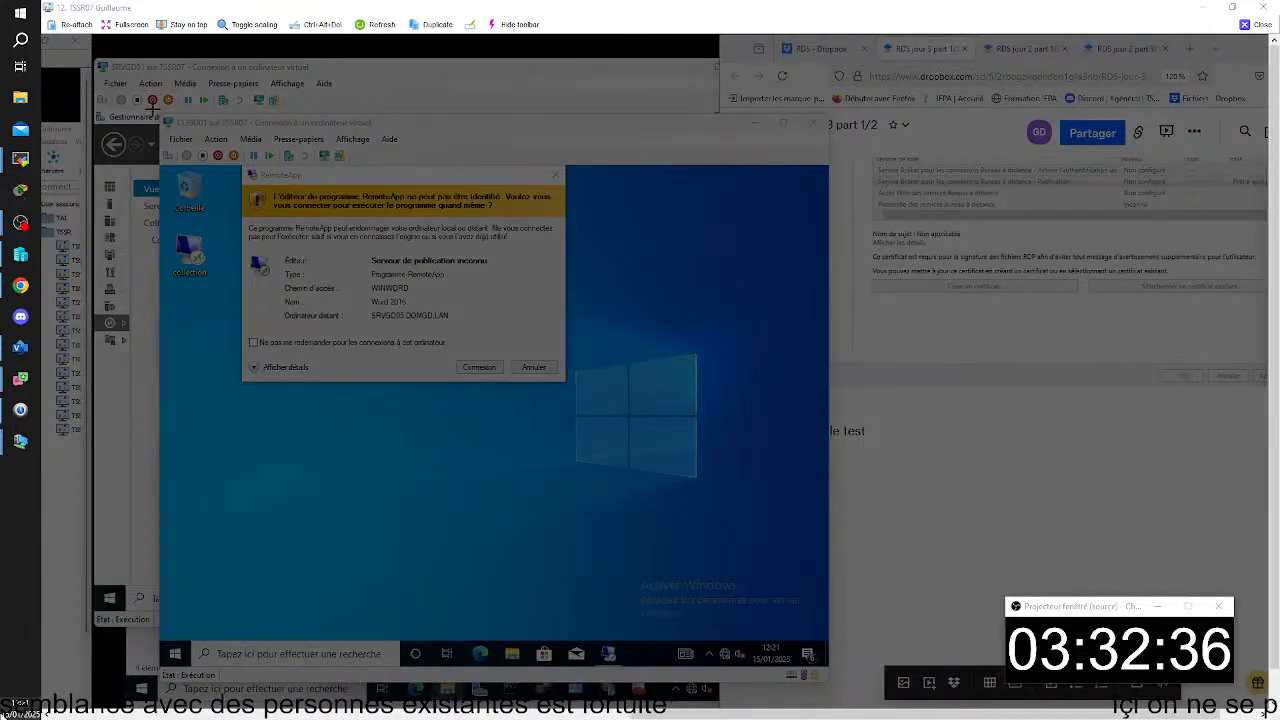
{"action": "left_click_drag", "start_coordinate": [152, 108], "coordinate": [845, 650]}
{"action": "left_click", "coordinate": [810, 466]}
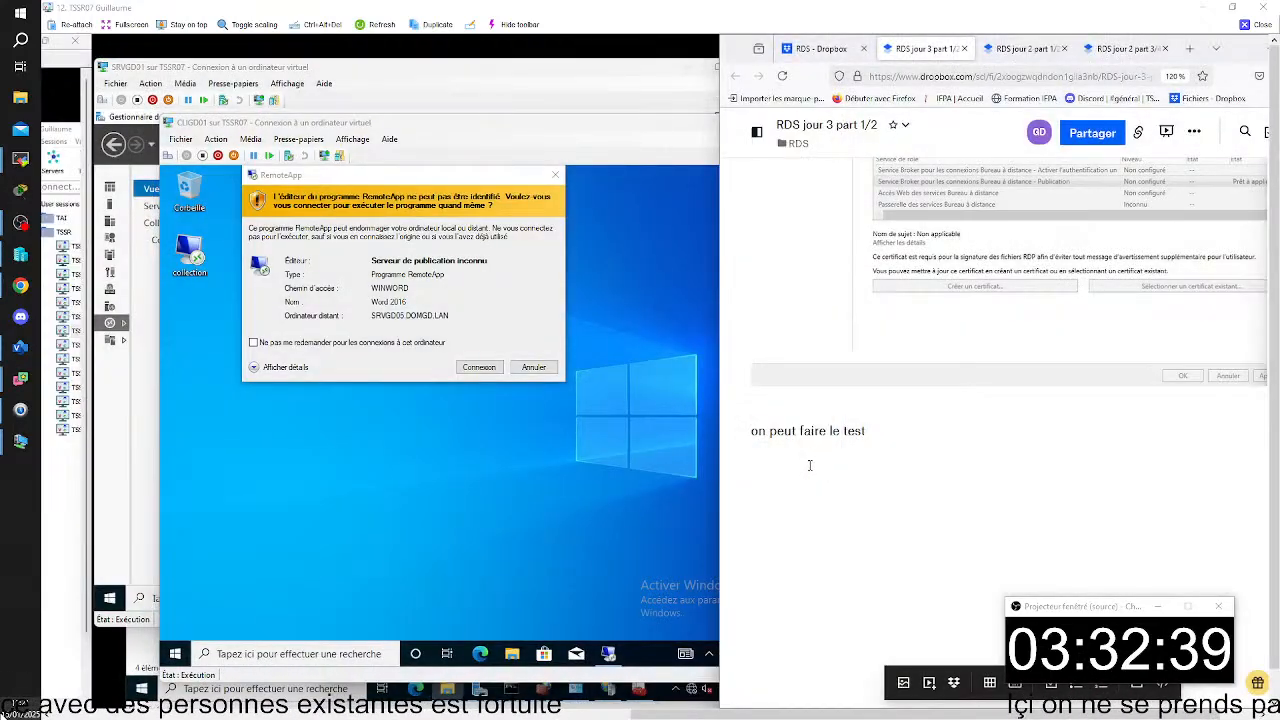
{"action": "key", "text": "ctrl+v"}
- Dismiss the RemoteApp warning on CLIGD01 and run gpupdate in a Command Prompt
{"action": "left_click", "coordinate": [620, 120]}
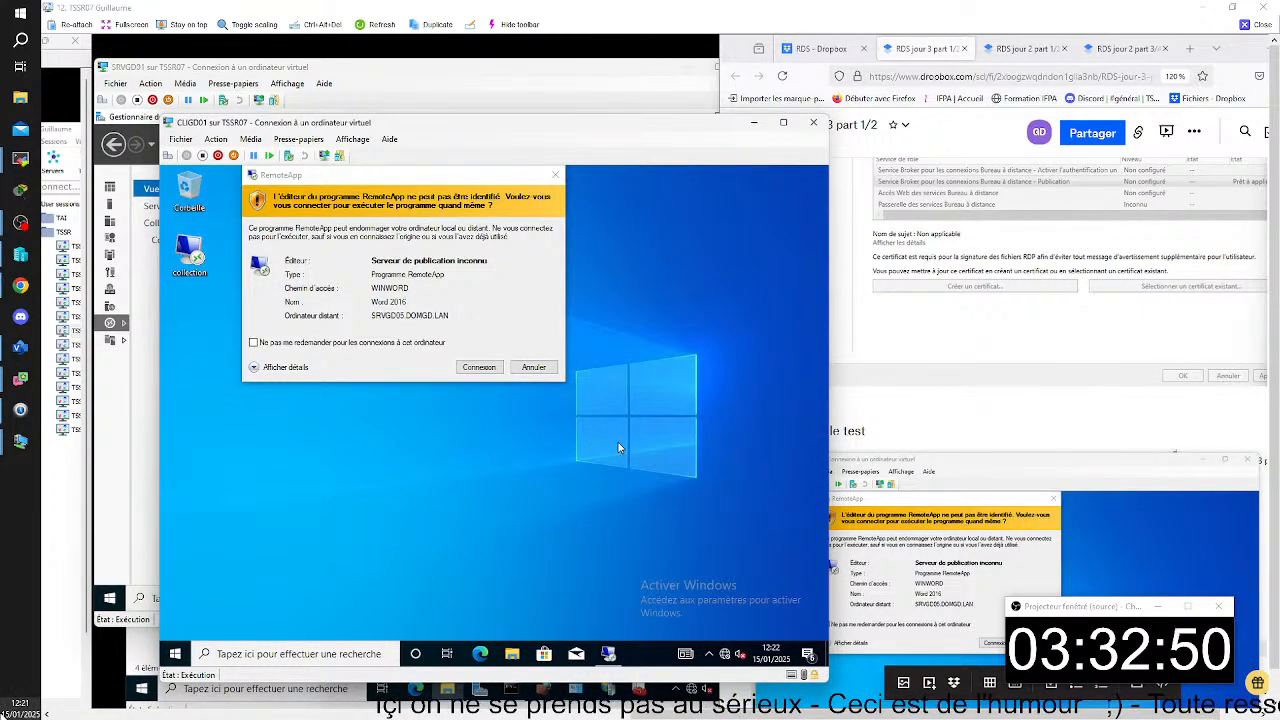
{"action": "left_click", "coordinate": [555, 174]}
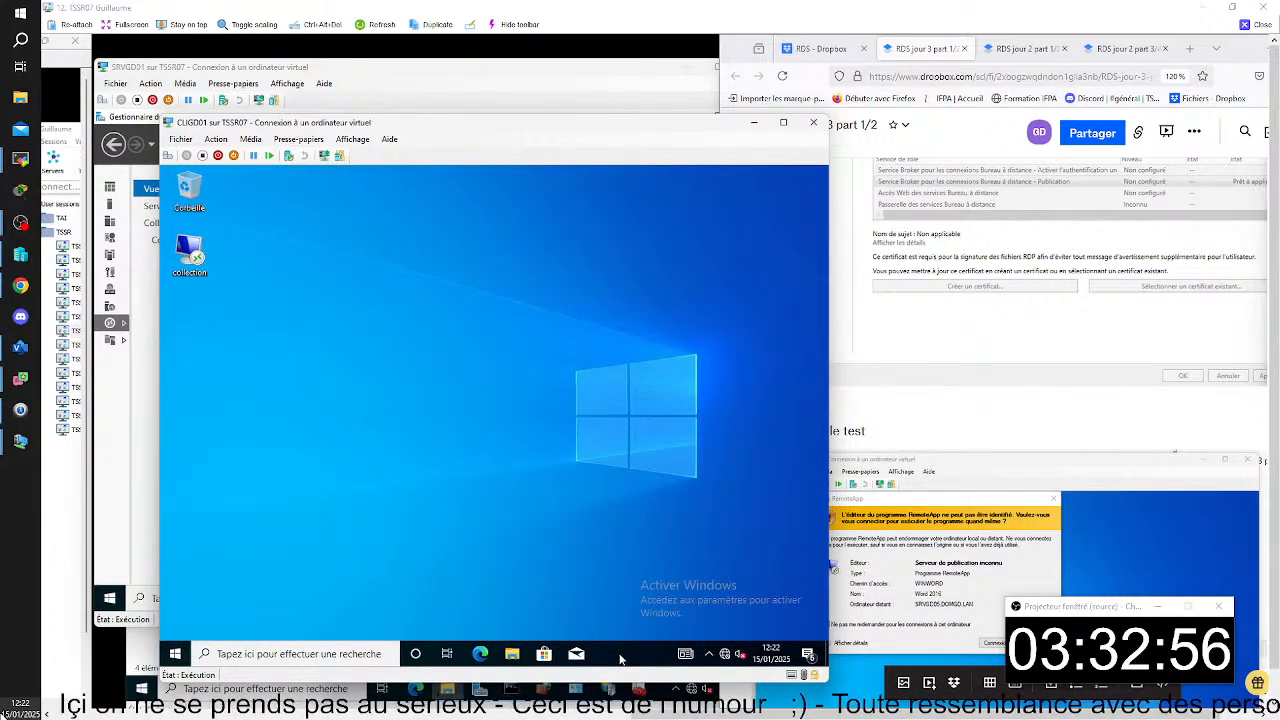
{"action": "key", "text": "super+r"}
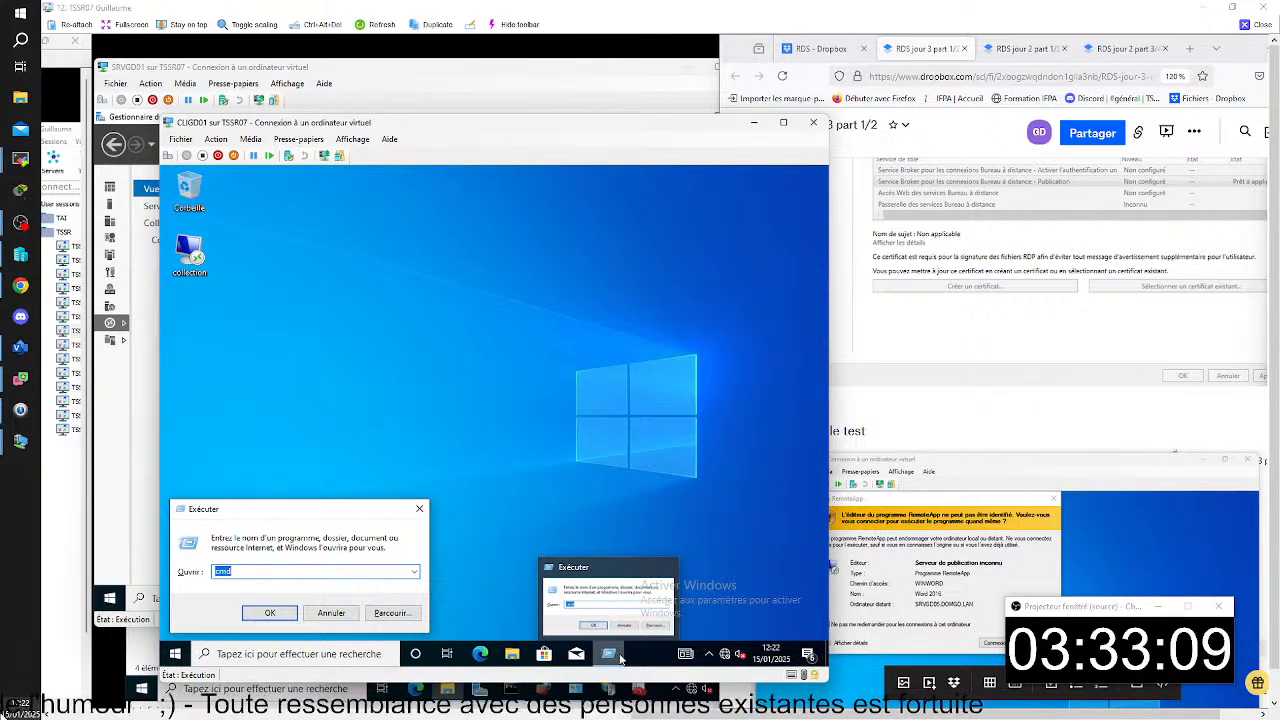
{"action": "key", "text": "Return"}
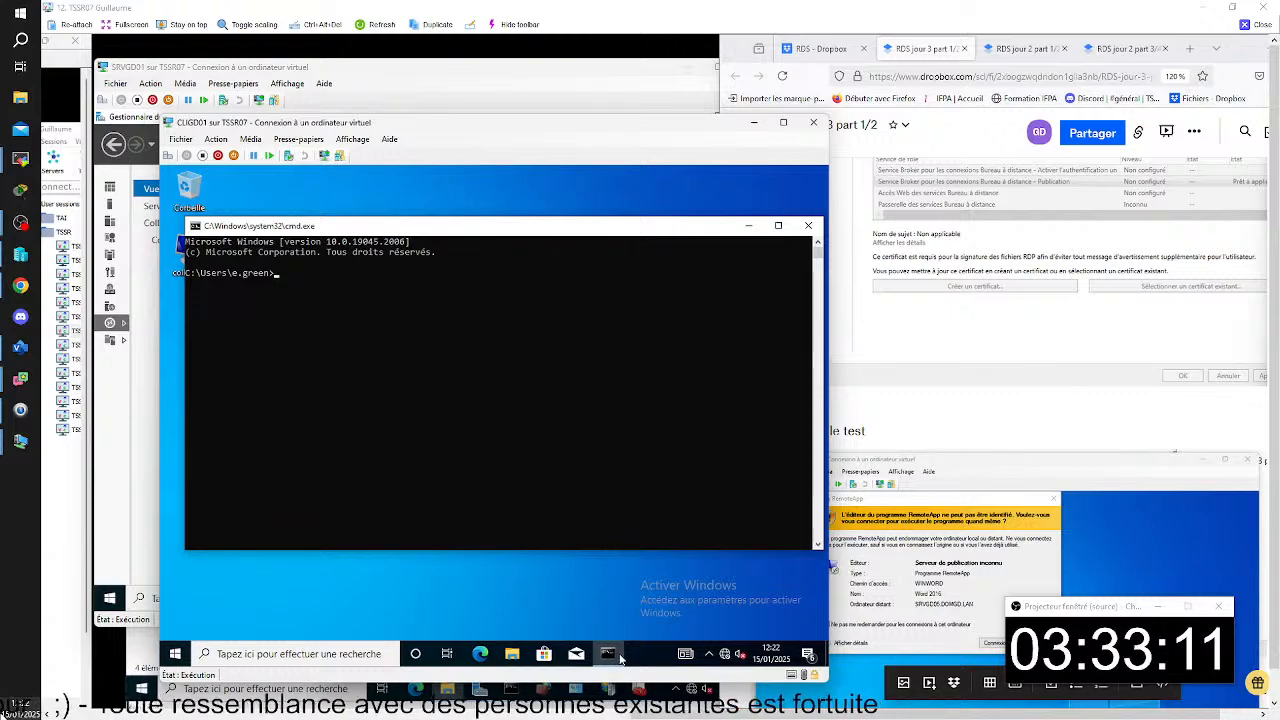
{"action": "type", "text": "gp "}
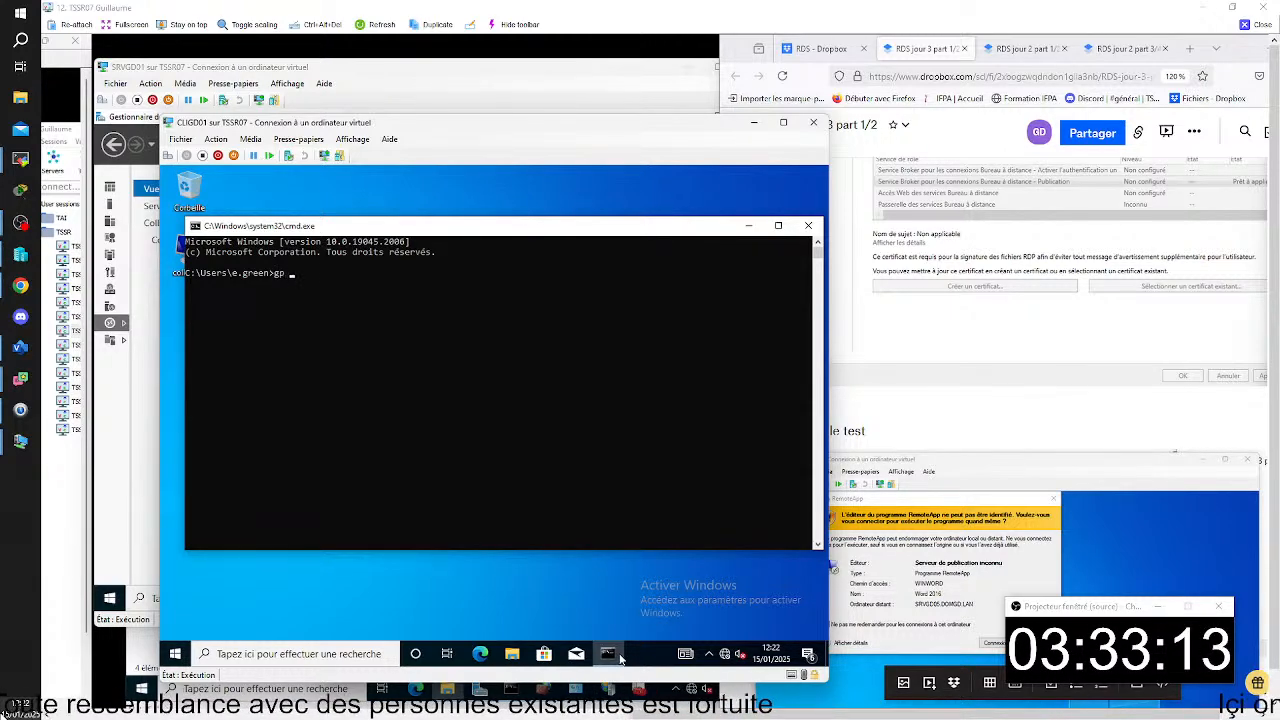
{"action": "type", "text": "update"}
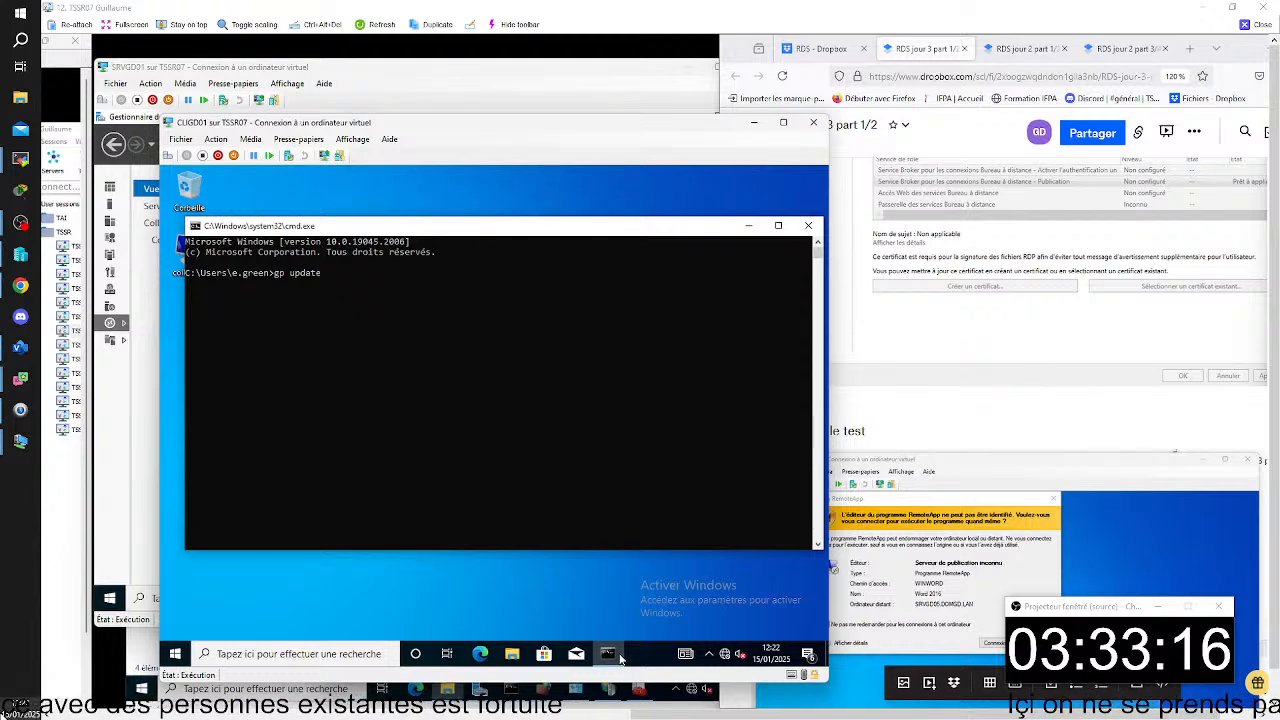
{"action": "key", "text": "Return"}
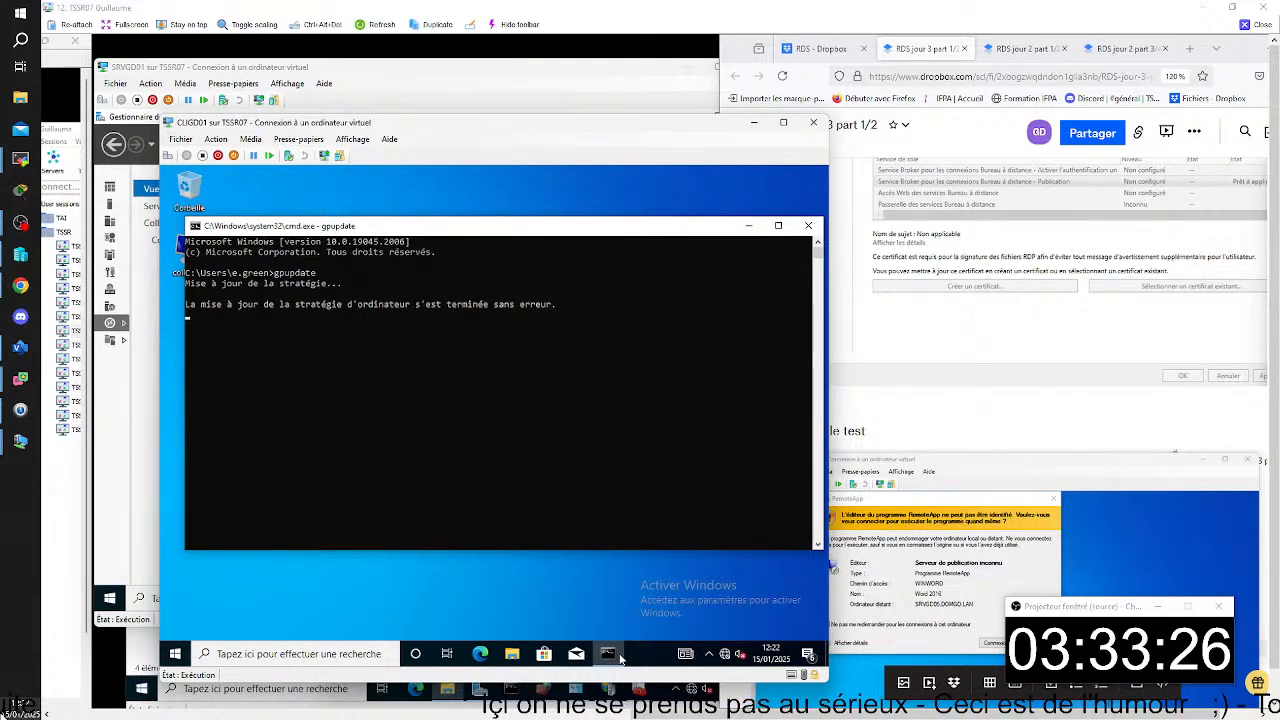
- Add a capture of the gpupdate output below the RemoteApp warning capture in the notes, and minimize the Command Prompt on CLIGD01
{"action": "left_click", "coordinate": [472, 38]}
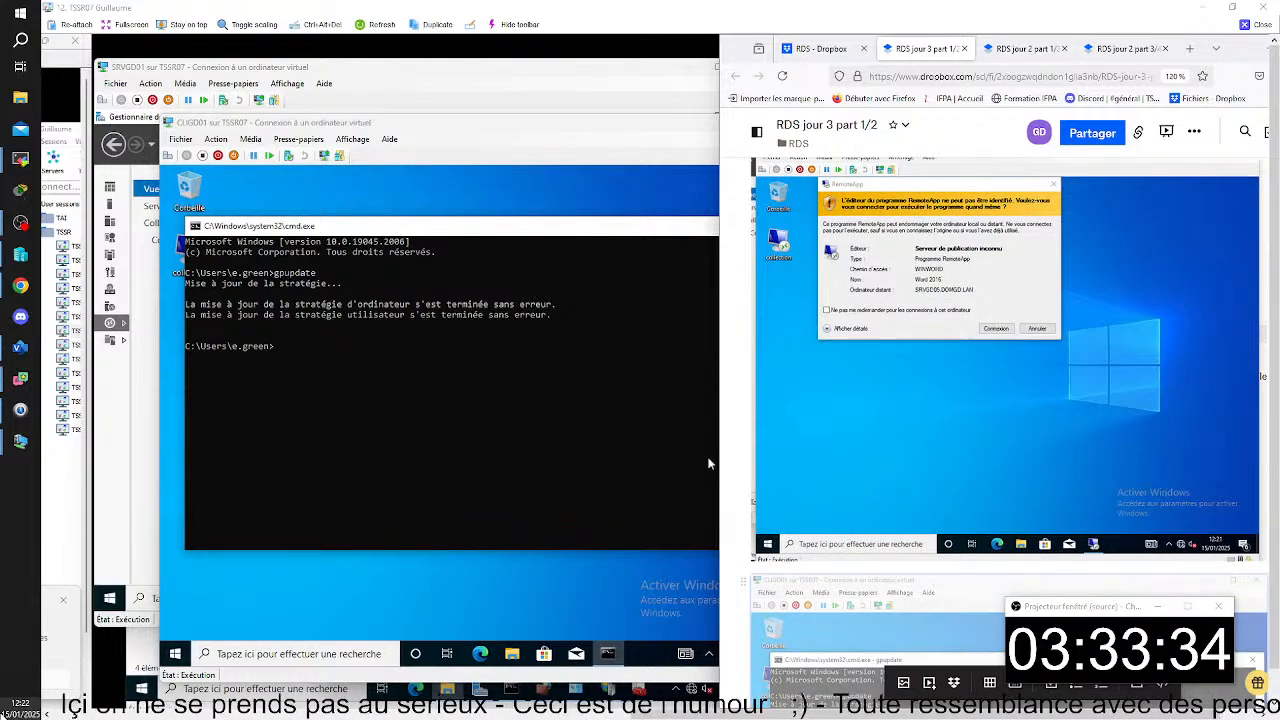
{"action": "left_click", "coordinate": [526, 242]}
{"action": "left_click", "coordinate": [751, 227]}
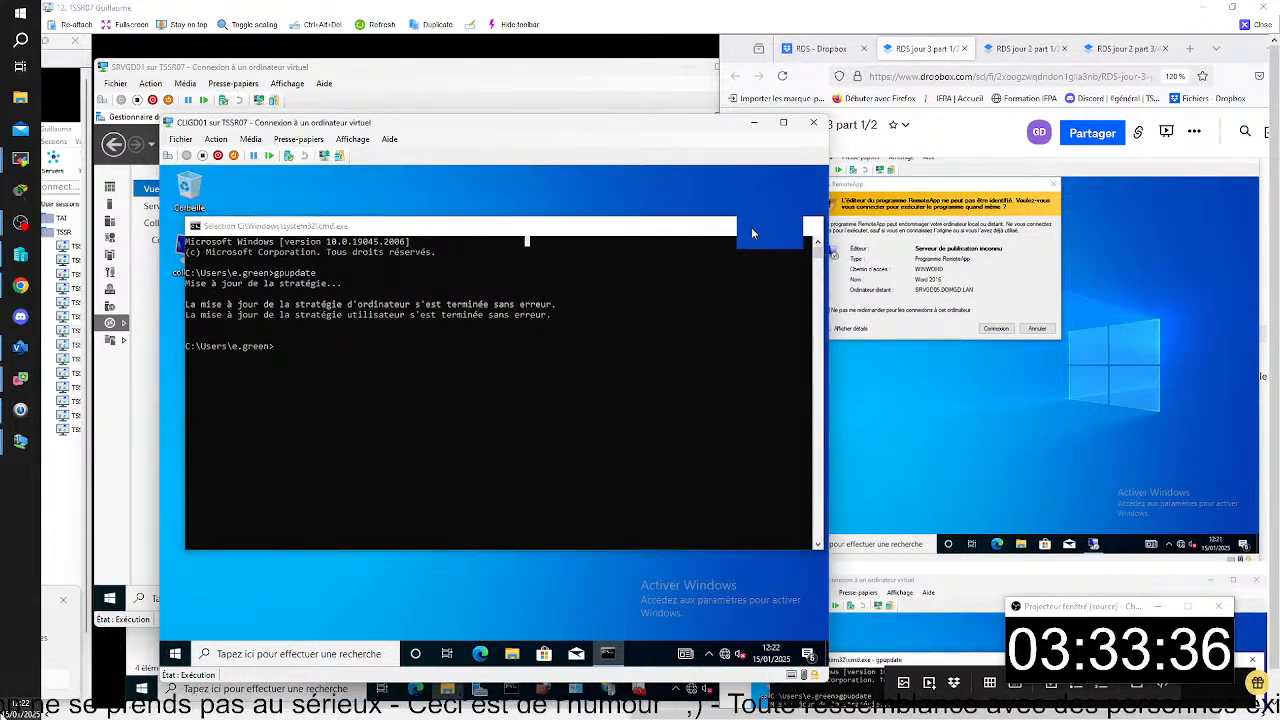
- Launch Word 2016 (Work Resources) on CLIGD01 to test the publisher identification, and dismiss the RemoteApp prompt
{"action": "key", "text": "super"}
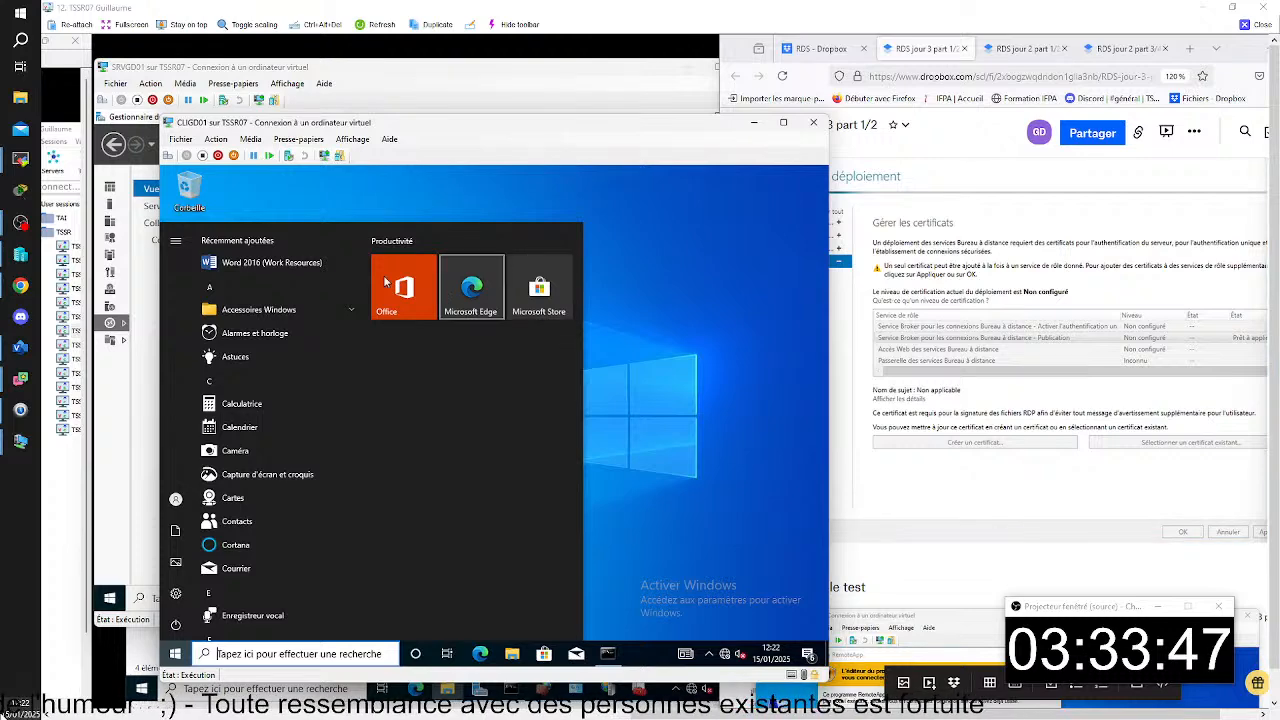
{"action": "left_click", "coordinate": [276, 264]}
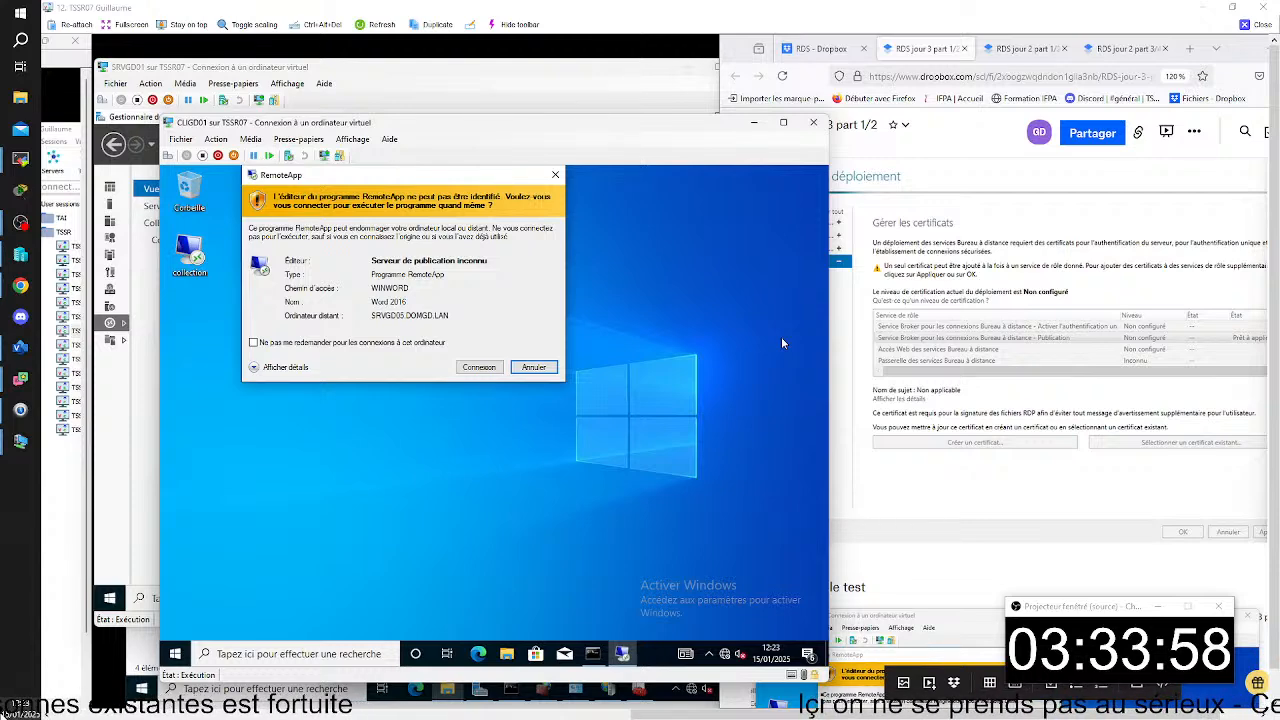
{"action": "left_click", "coordinate": [557, 177]}
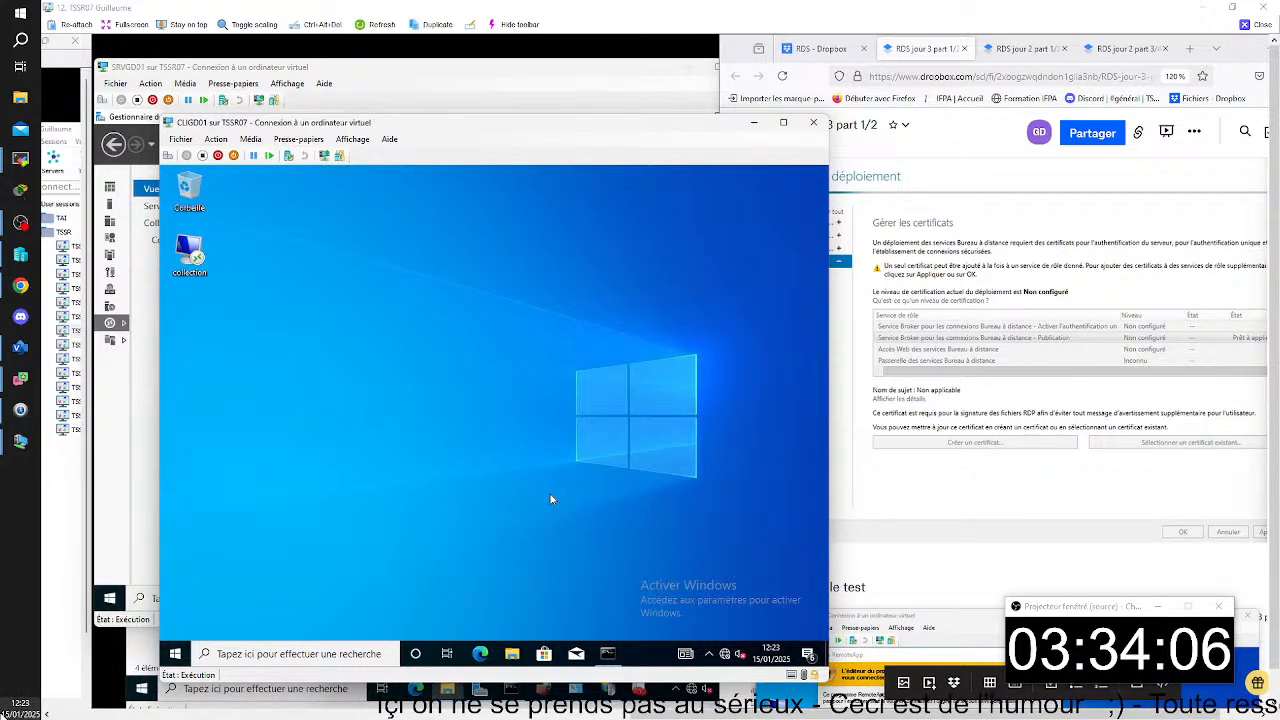
- Open the properties of the Work Resources connection under "Connexions RemoteApp et Bureau à distance" in CLIGD01's Control Panel
{"action": "left_click", "coordinate": [310, 652]}
{"action": "type", "text": "con"}
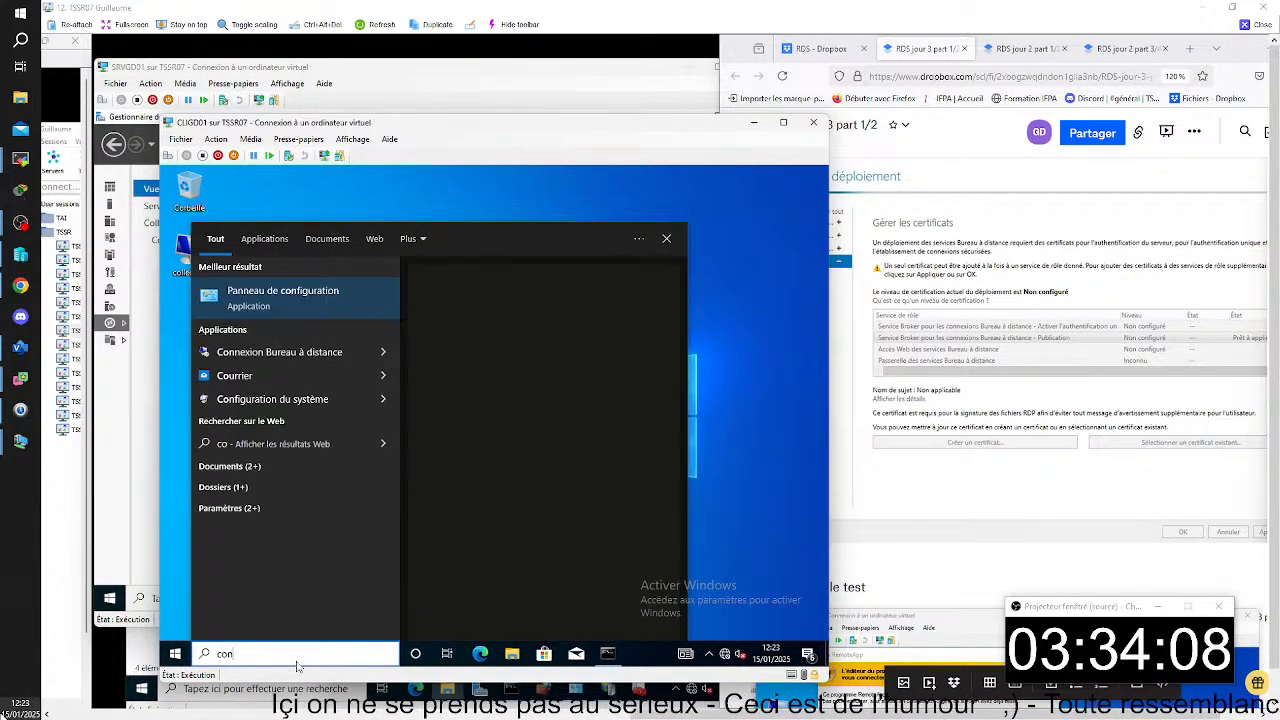
{"action": "type", "text": "trol"}
{"action": "key", "text": "Return"}
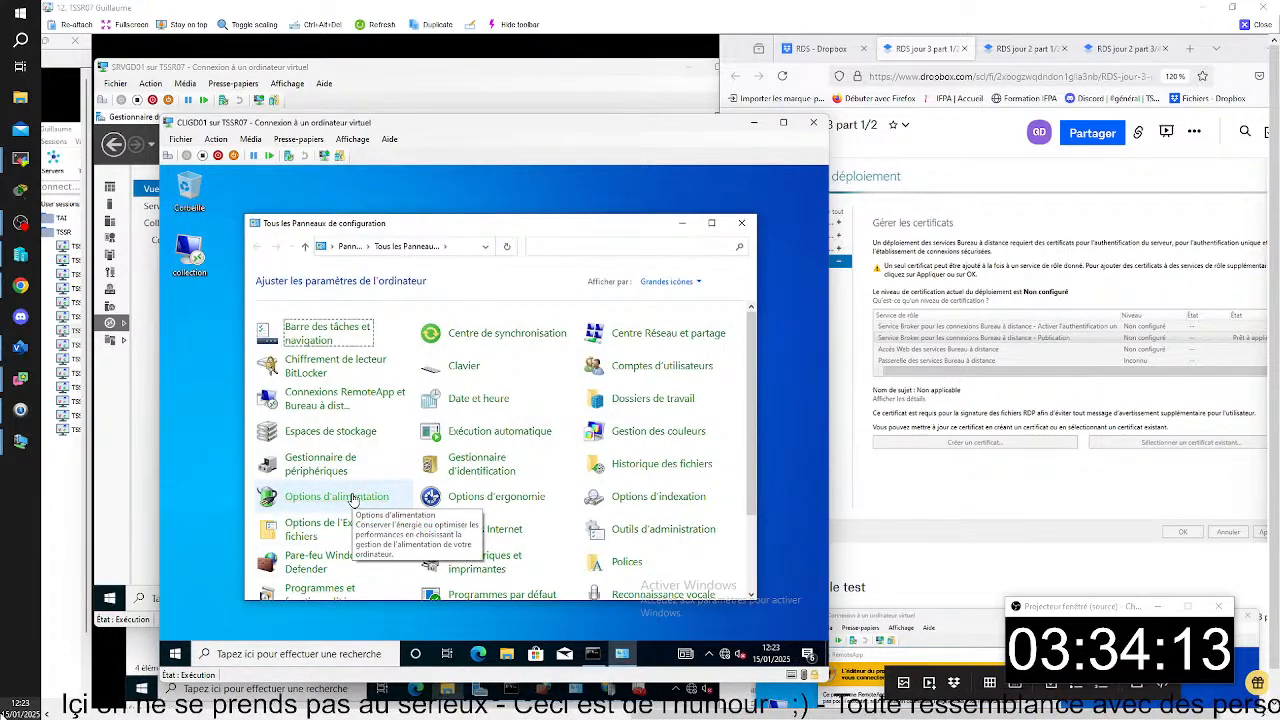
{"action": "left_click", "coordinate": [336, 400]}
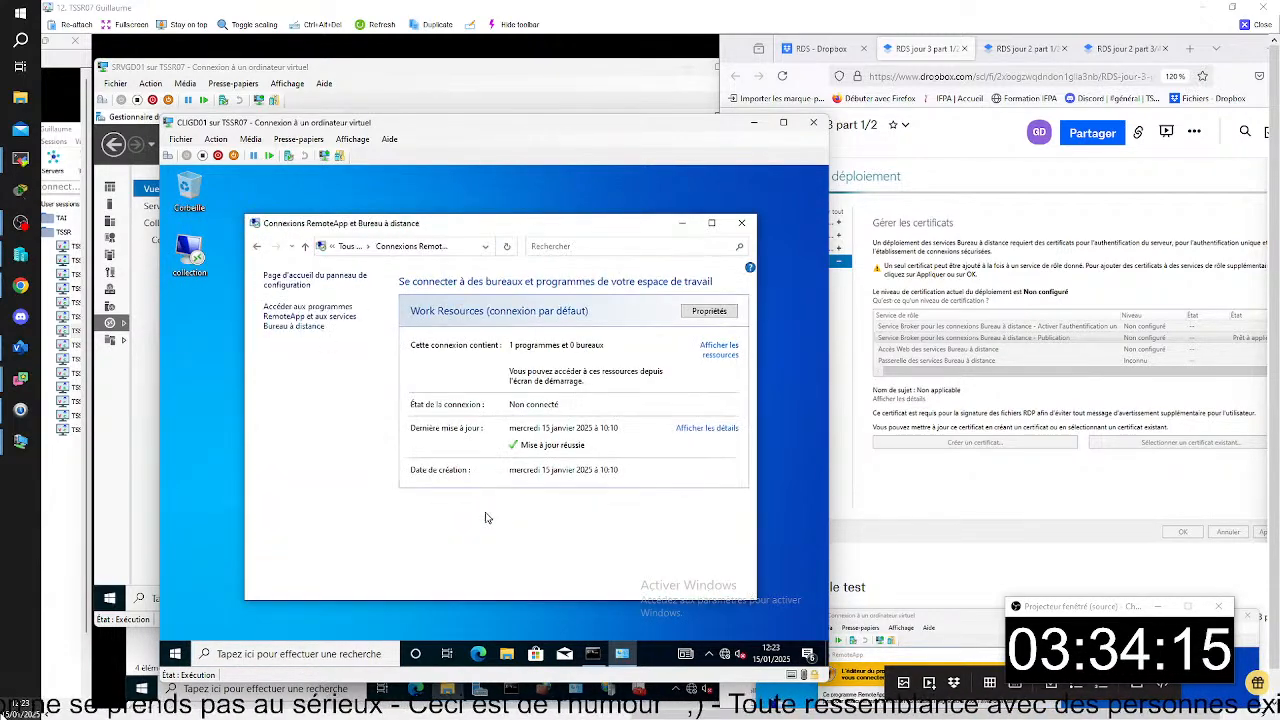
{"action": "left_click", "coordinate": [709, 311]}
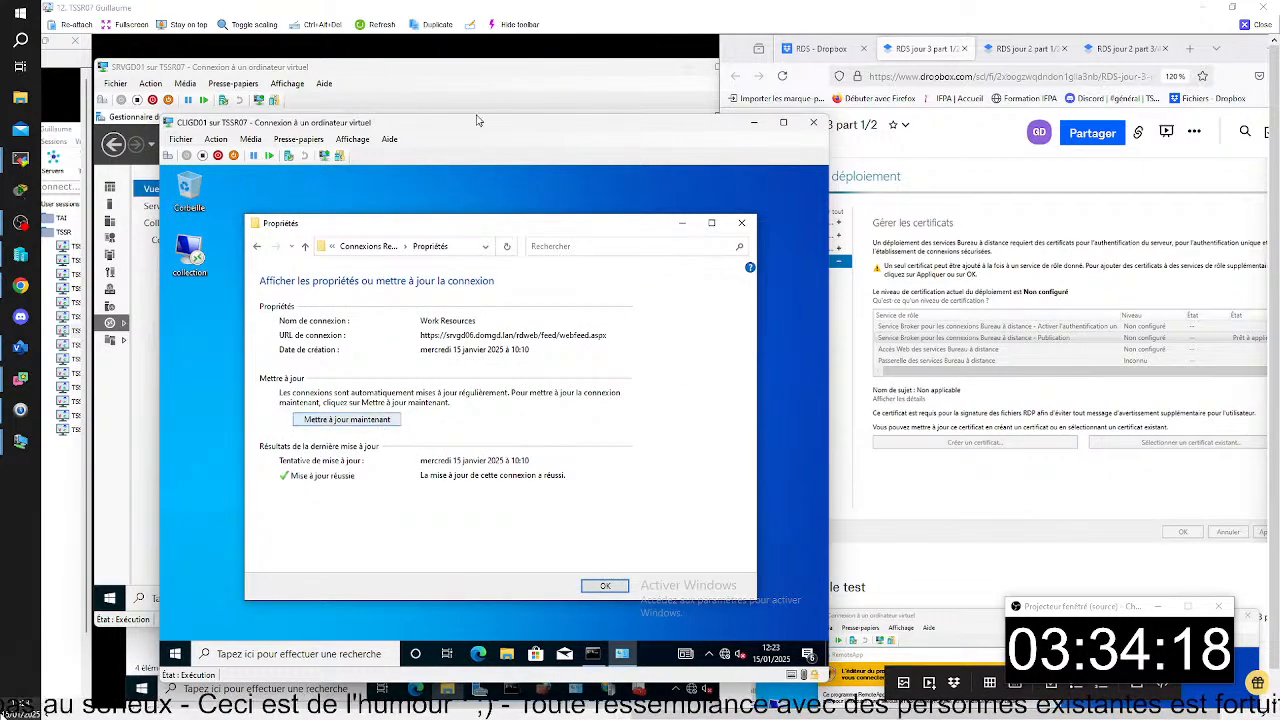
- Capture the Work Resources connection properties on CLIGD01 and paste them below the gpupdate capture in the notes
{"action": "left_click", "coordinate": [475, 49]}
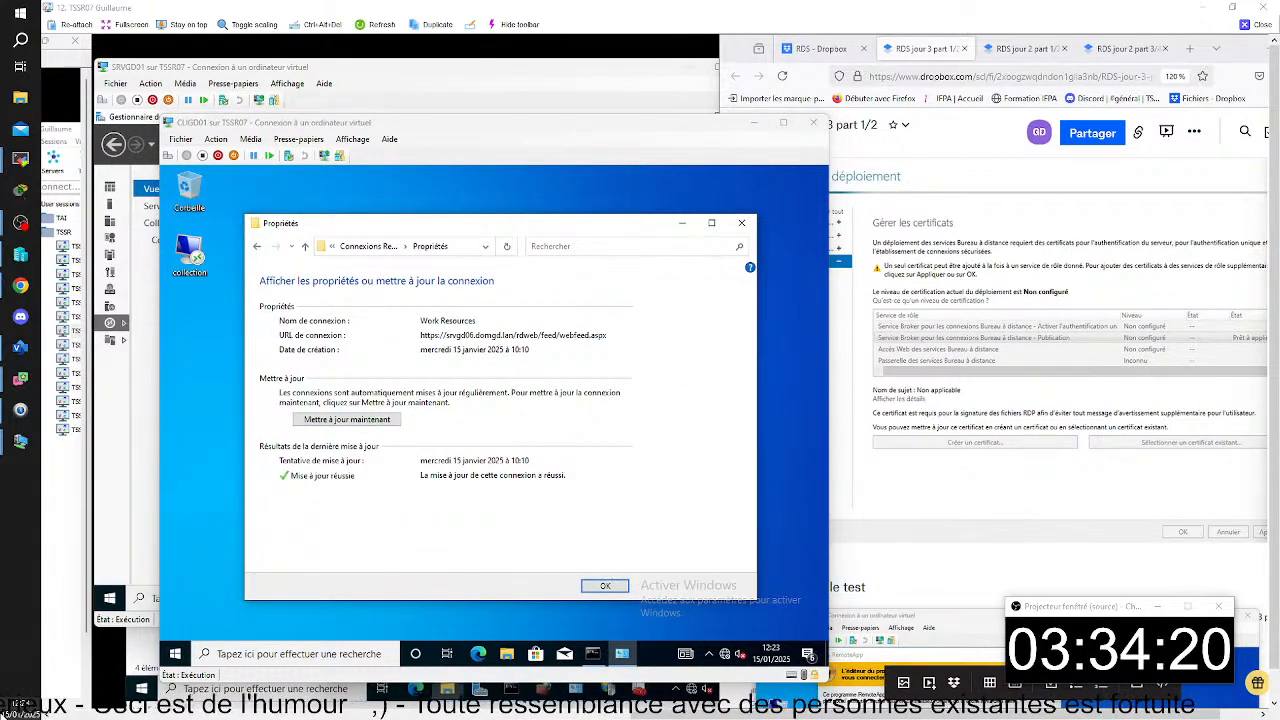
{"action": "key", "text": "super+shift+s"}
{"action": "left_click_drag", "start_coordinate": [160, 105], "coordinate": [822, 650]}
{"action": "scroll", "coordinate": [926, 573], "scroll_direction": "down", "scroll_amount": 10}
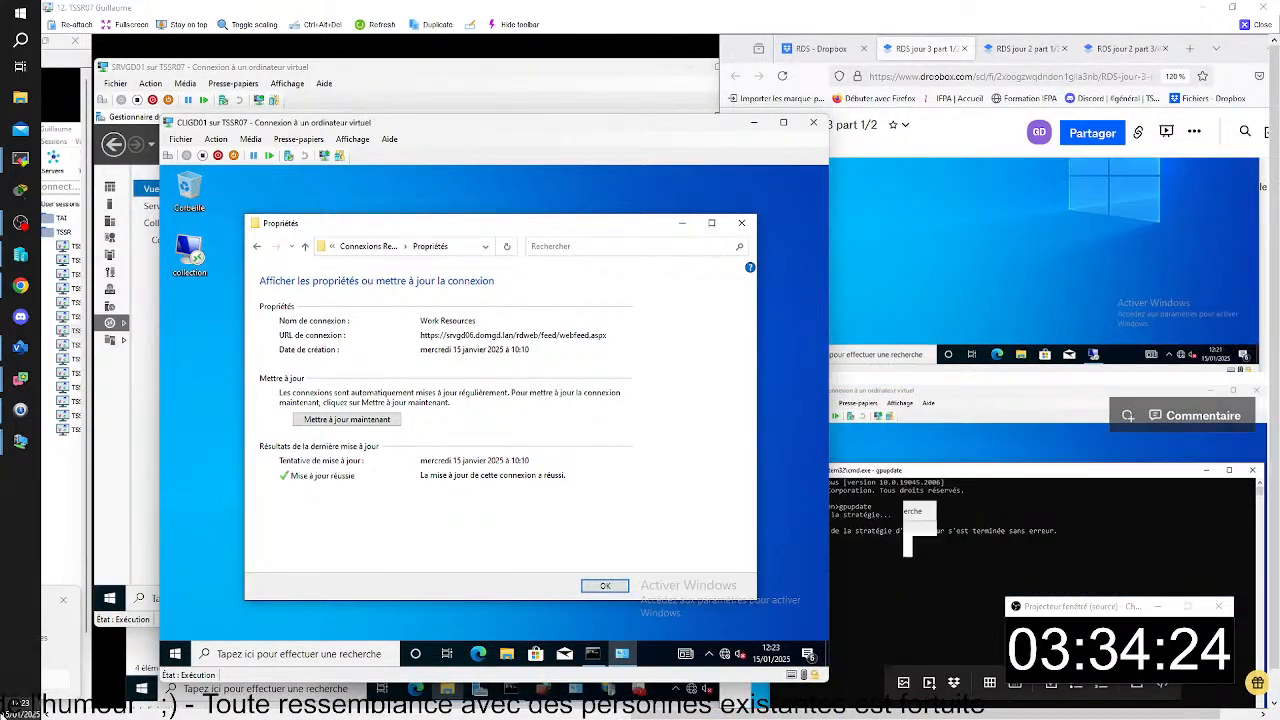
{"action": "left_click", "coordinate": [908, 521]}
{"action": "key", "text": "ctrl+v"}
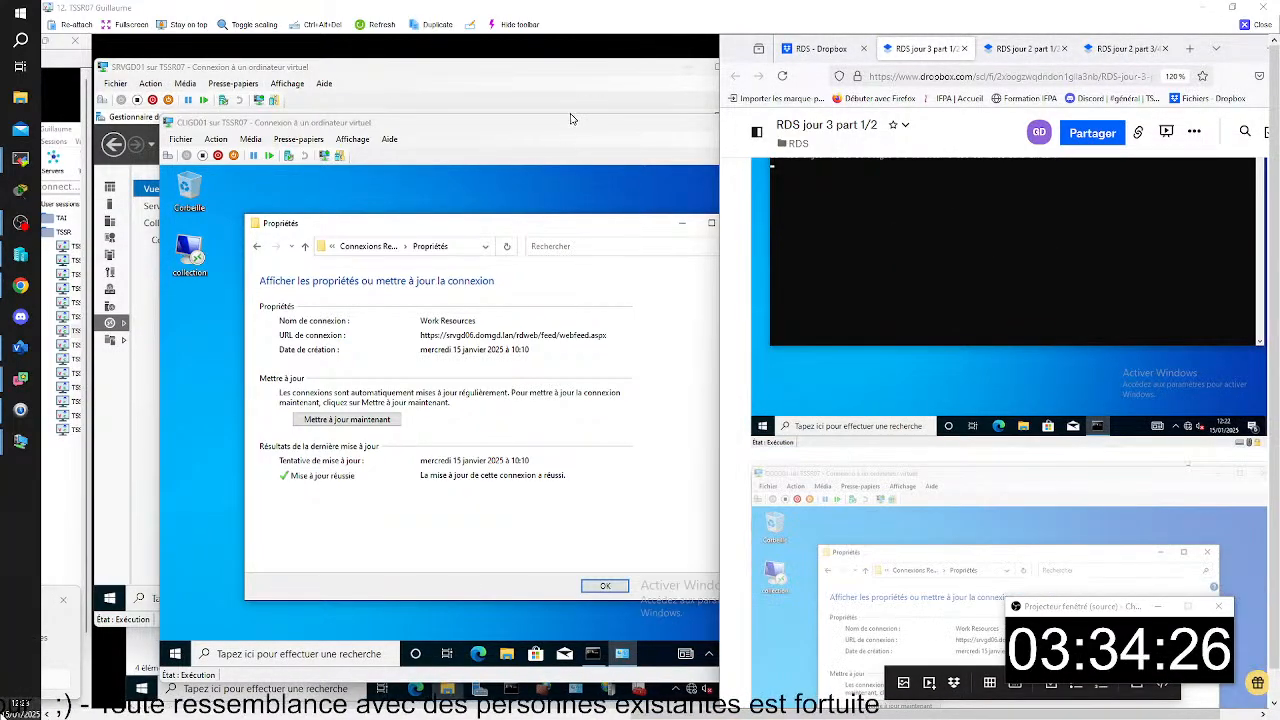
- Update the Work Resources connection on CLIGD01, and close its properties and the RemoteApp connections window
{"action": "left_click", "coordinate": [563, 128]}
{"action": "left_click", "coordinate": [372, 420]}
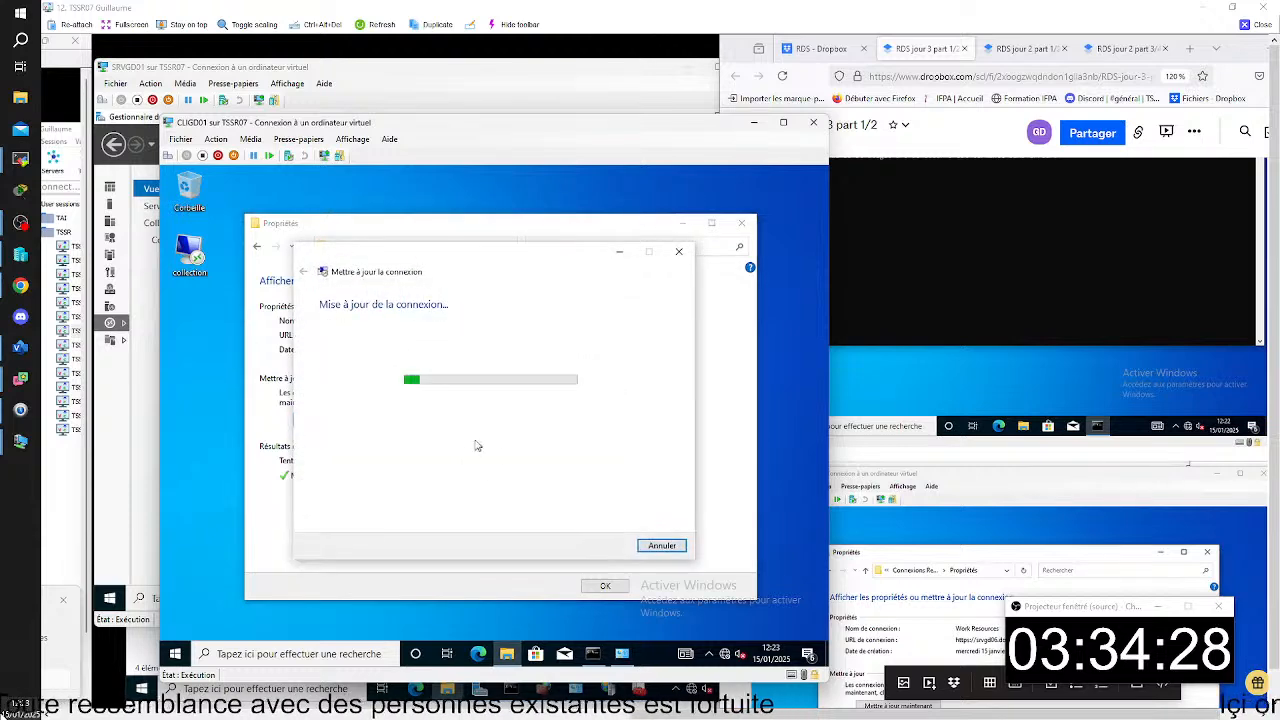
{"action": "scroll", "coordinate": [917, 541], "scroll_direction": "down", "scroll_amount": 5}
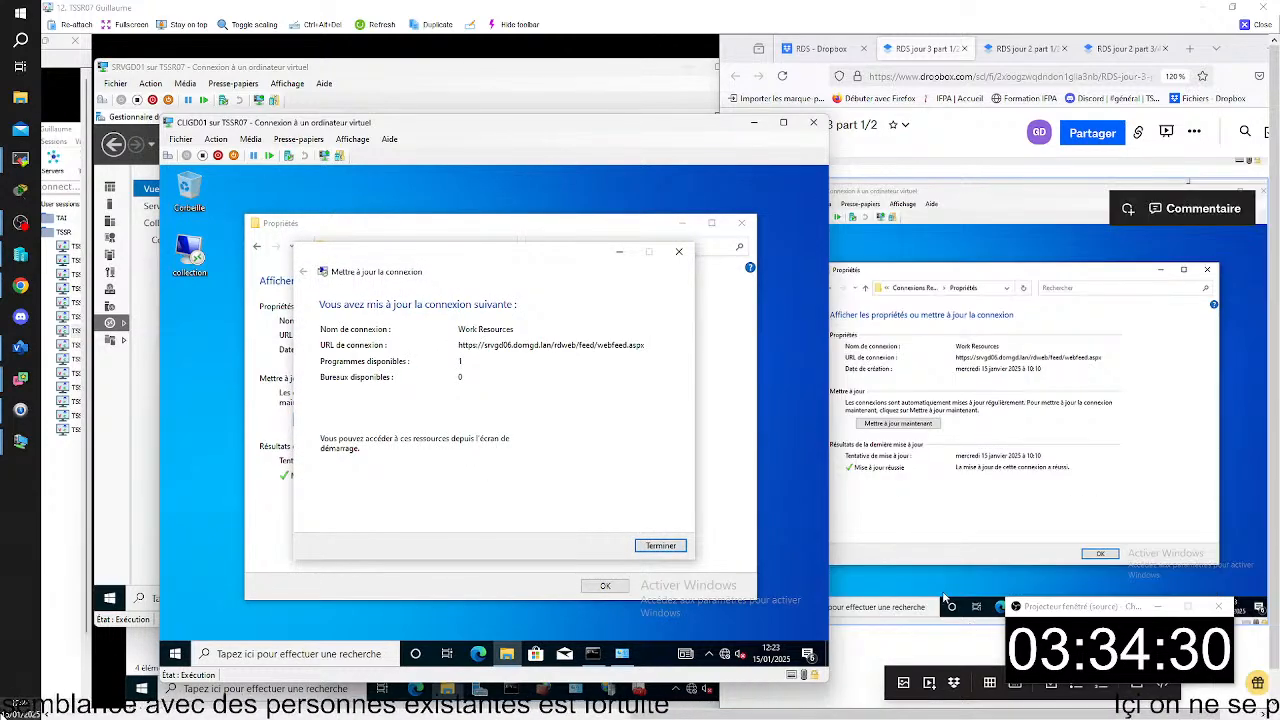
{"action": "left_click", "coordinate": [910, 503]}
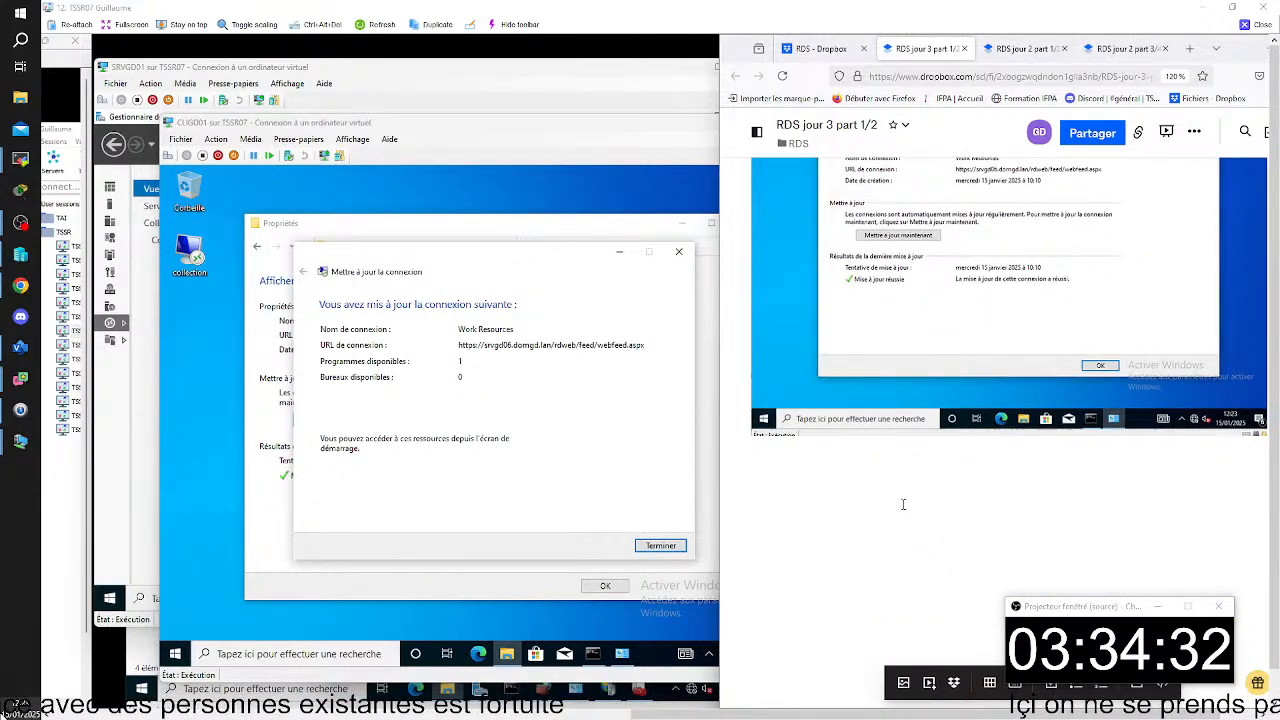
{"action": "left_click", "coordinate": [681, 549]}
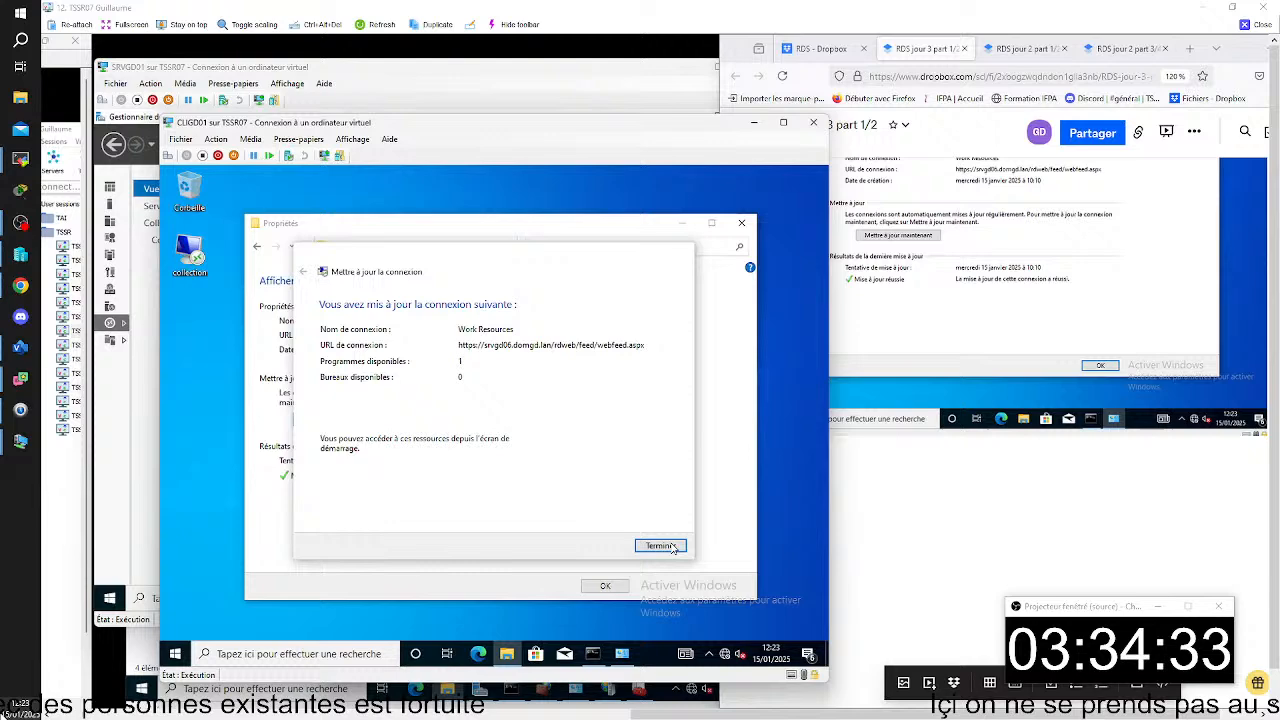
{"action": "left_click", "coordinate": [605, 587]}
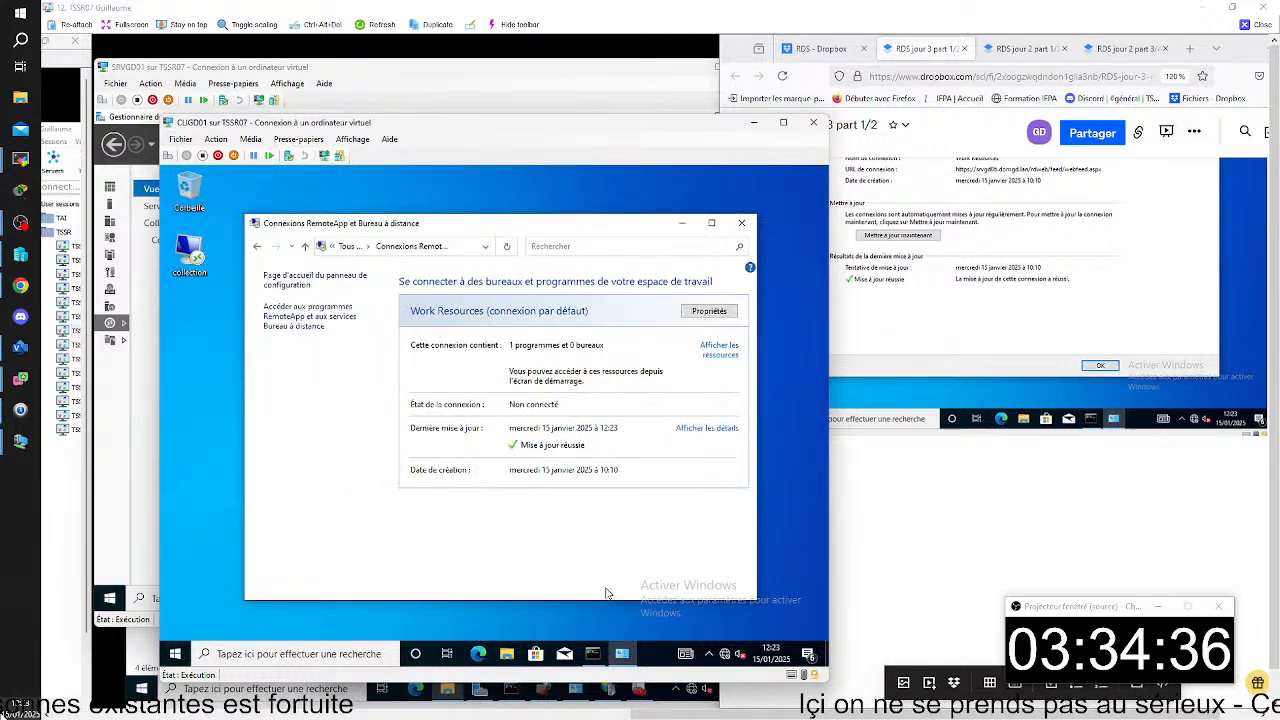
{"action": "left_click", "coordinate": [748, 226]}
- Launch Word 2016 (Work Resources) on CLIGD01 and paste a capture of the RemoteApp publisher prompt below the connection properties capture in the notes
{"action": "left_click", "coordinate": [175, 655]}
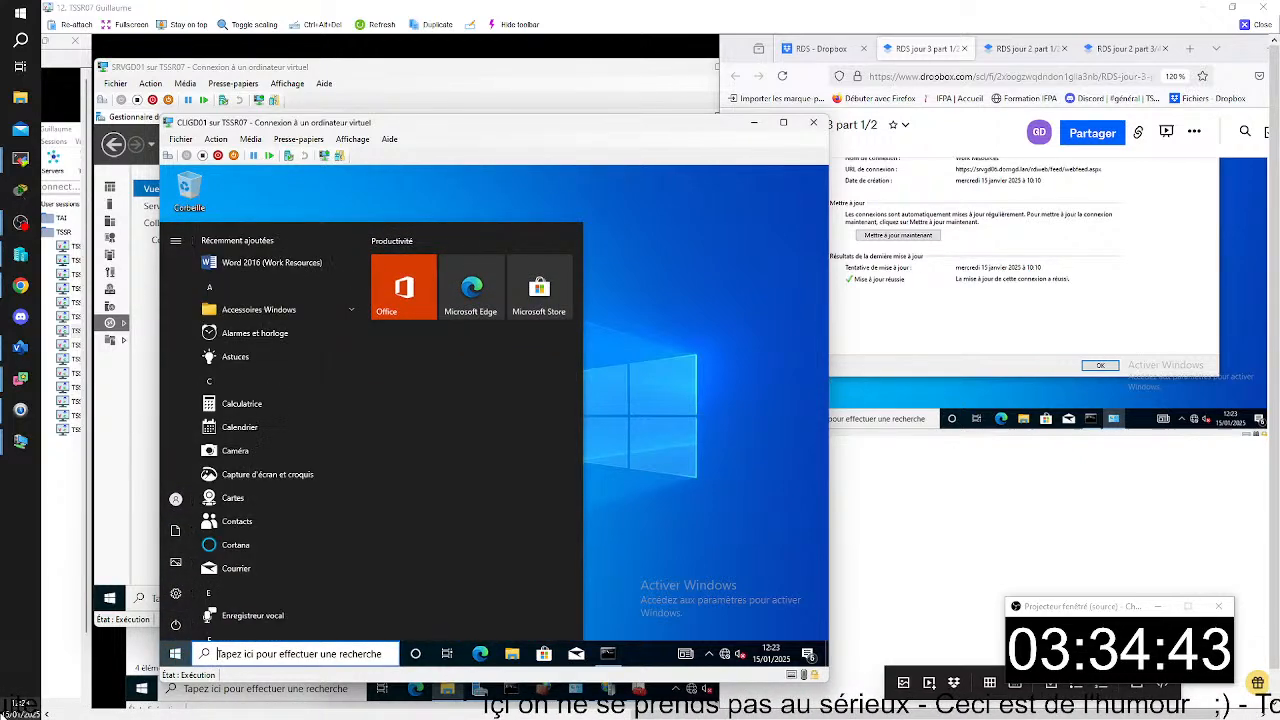
{"action": "left_click", "coordinate": [300, 262]}
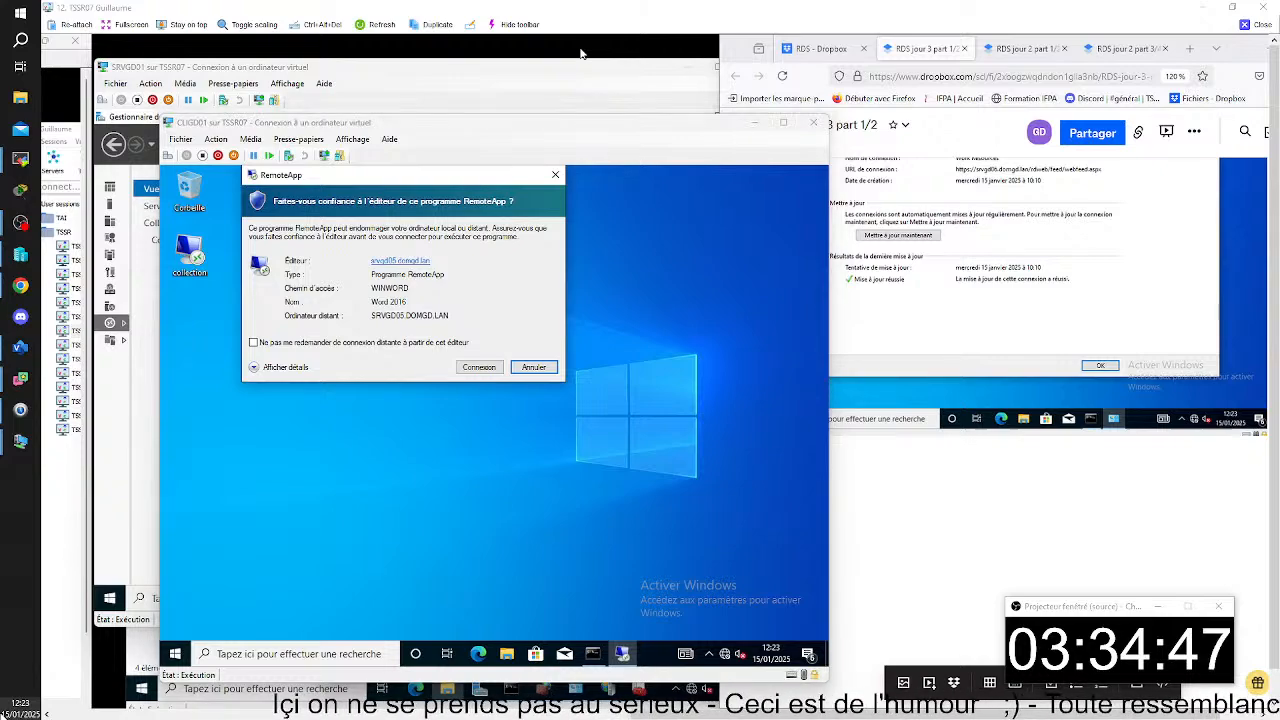
{"action": "key", "text": "super+shift+s"}
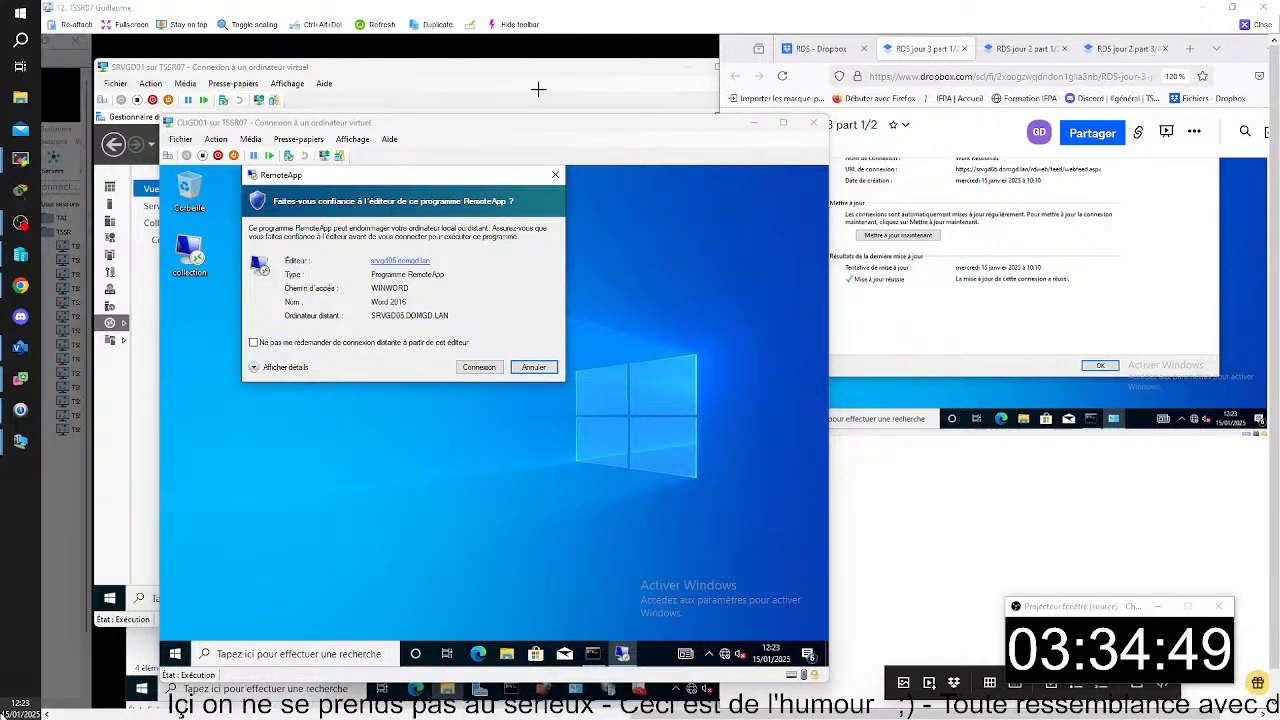
{"action": "left_click_drag", "start_coordinate": [161, 112], "coordinate": [829, 640]}
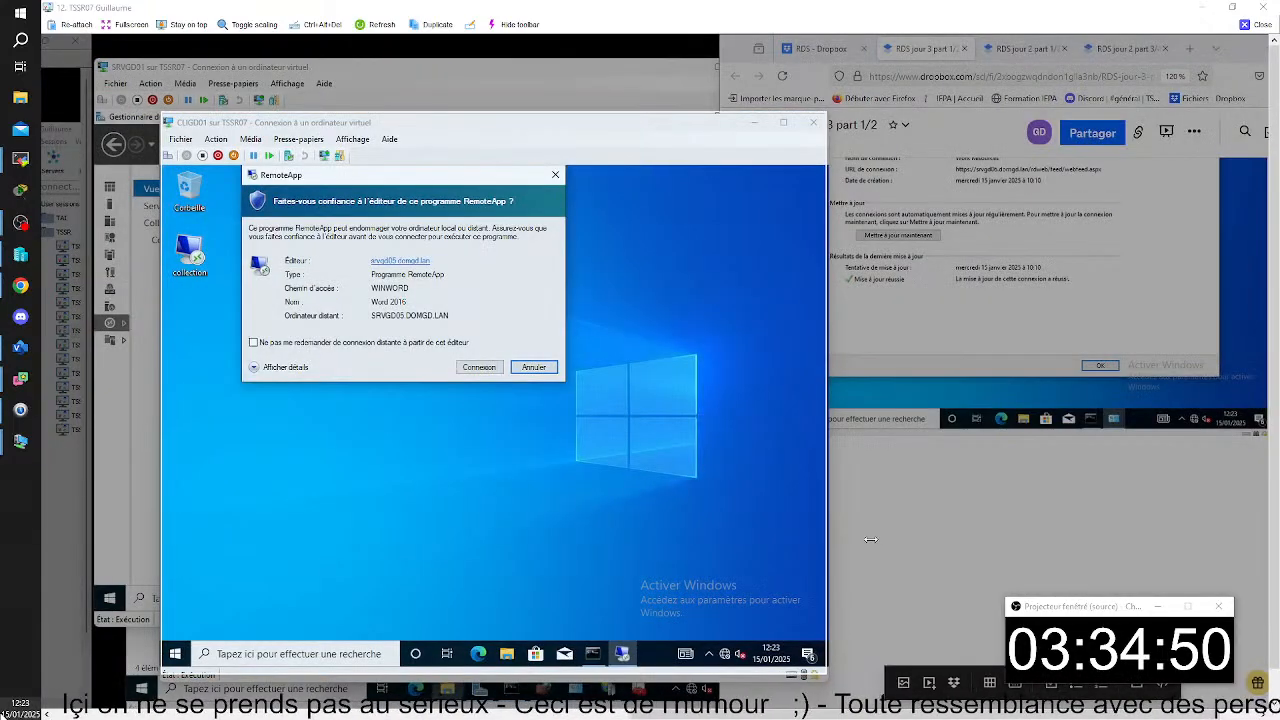
{"action": "left_click", "coordinate": [873, 498]}
{"action": "key", "text": "ctrl+v"}
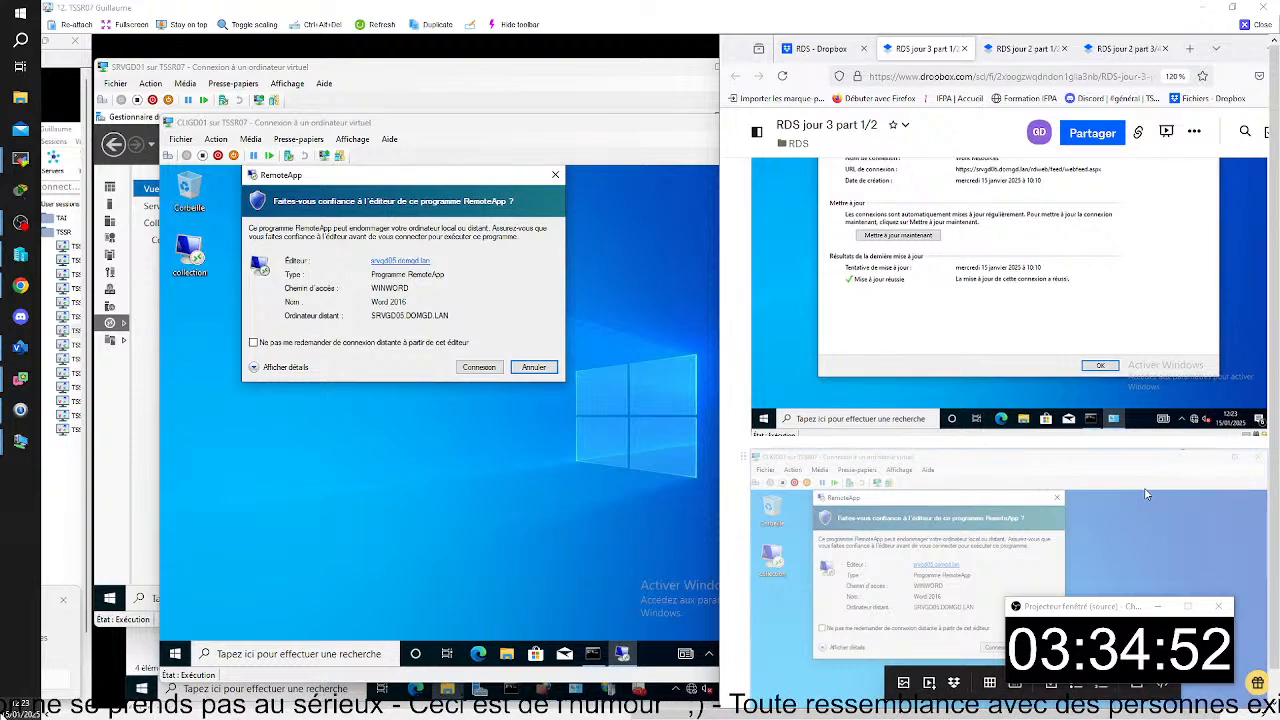
- Review the notes on exporting, selecting and applying the srvgd05 certificate, and on the RemoteApp publisher test
{"action": "scroll", "coordinate": [1155, 473], "scroll_direction": "up", "scroll_amount": 15}
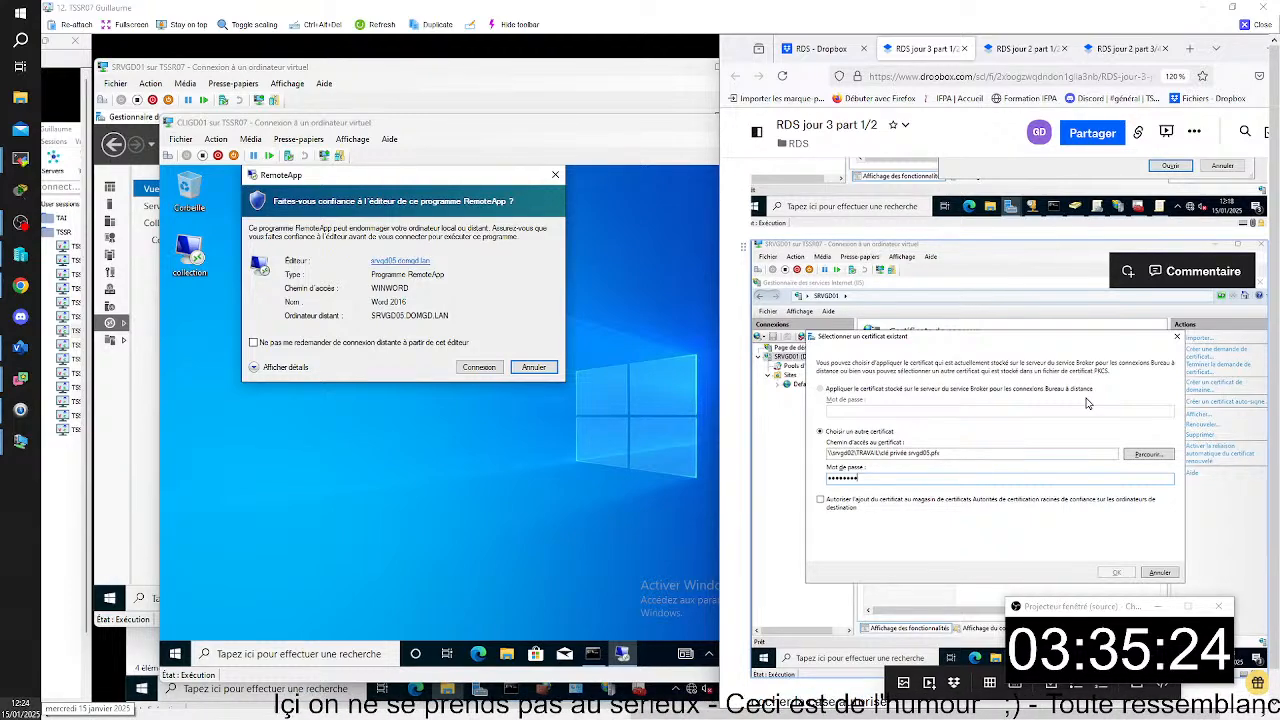
{"action": "scroll", "coordinate": [1088, 403], "scroll_direction": "down", "scroll_amount": 2}
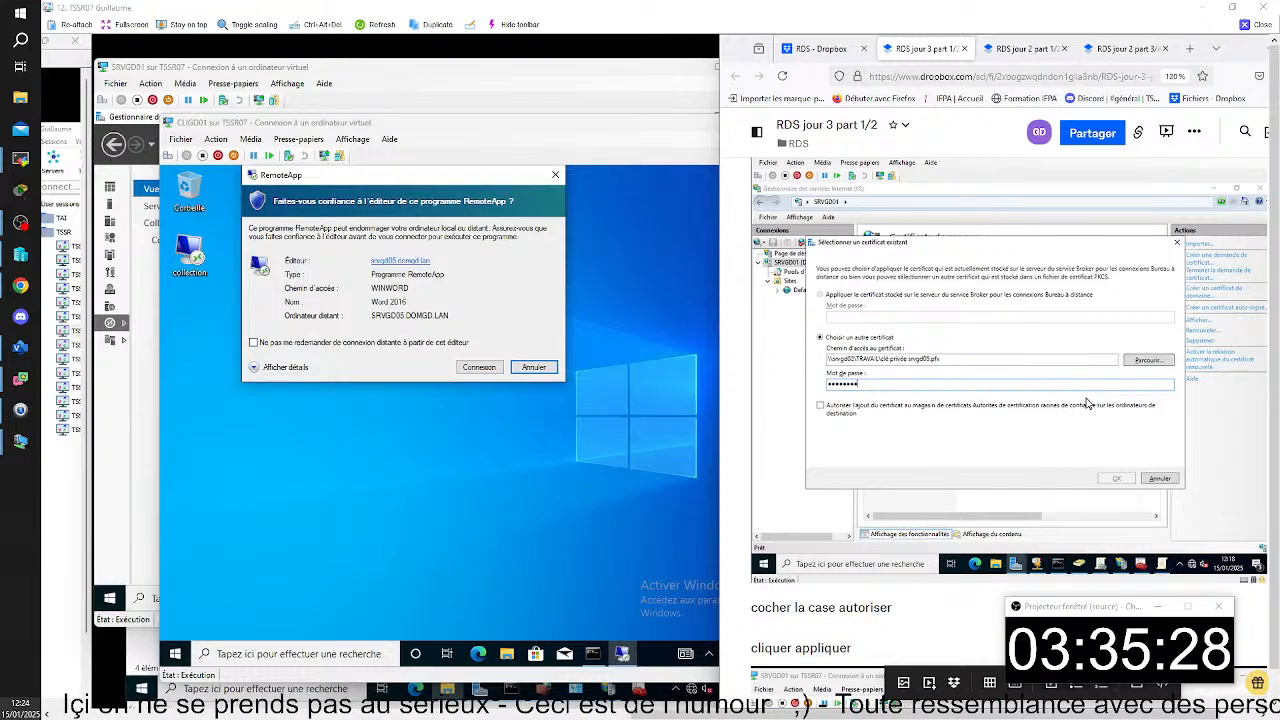
{"action": "scroll", "coordinate": [1088, 403], "scroll_direction": "down", "scroll_amount": 8}
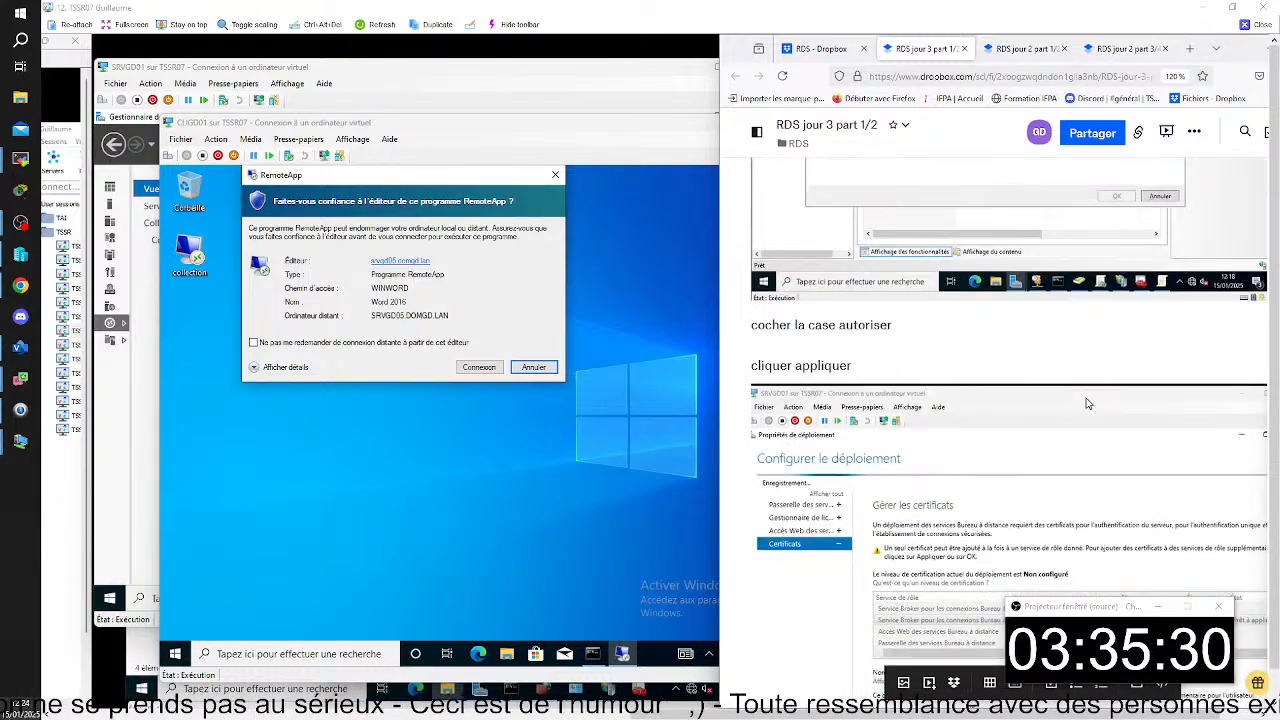
{"action": "scroll", "coordinate": [1088, 403], "scroll_direction": "up", "scroll_amount": 4}
{"action": "scroll", "coordinate": [1088, 403], "scroll_direction": "up", "scroll_amount": 3}
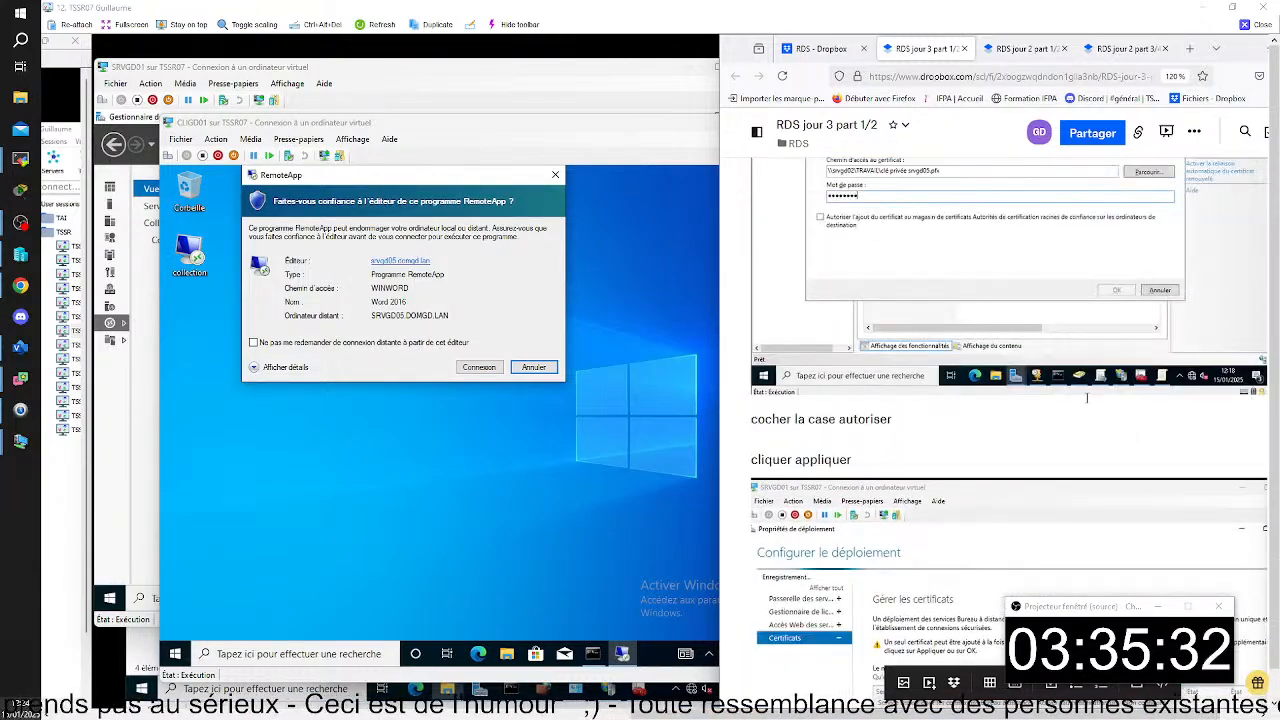
{"action": "scroll", "coordinate": [1088, 403], "scroll_direction": "down", "scroll_amount": 5}
{"action": "scroll", "coordinate": [1088, 403], "scroll_direction": "up", "scroll_amount": 3}
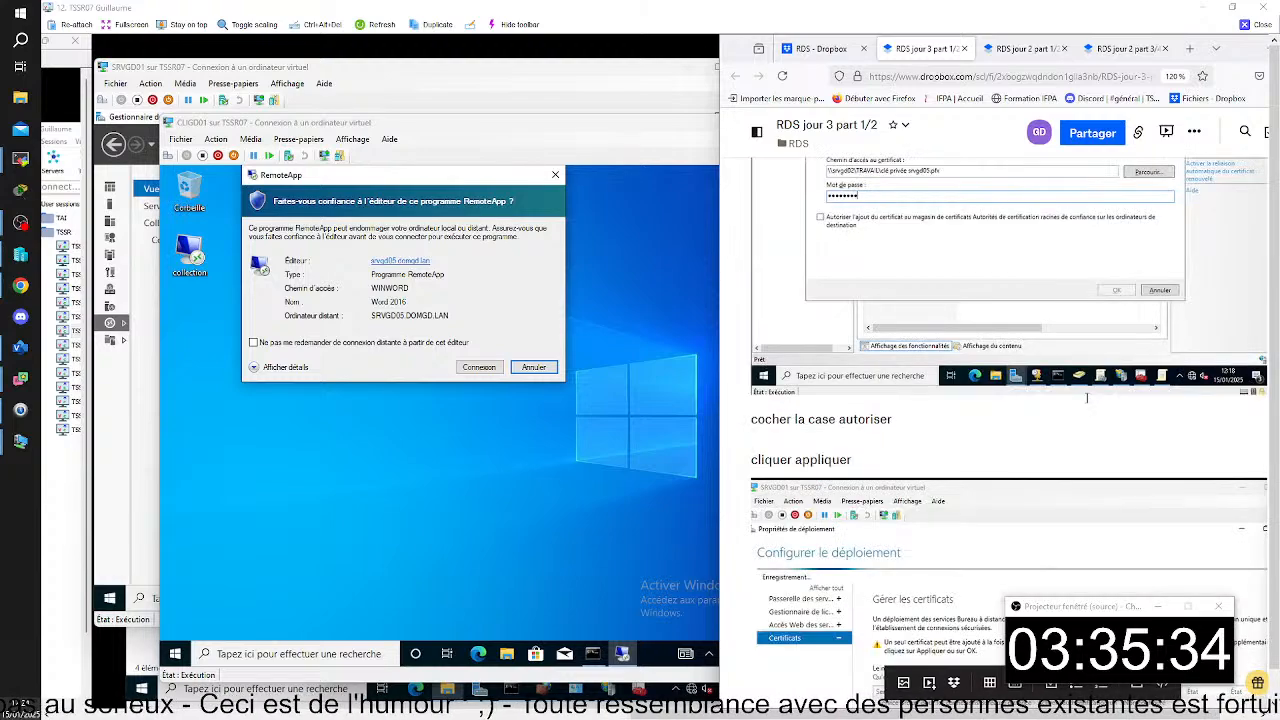
{"action": "scroll", "coordinate": [1088, 403], "scroll_direction": "down", "scroll_amount": 4}
{"action": "scroll", "coordinate": [1088, 403], "scroll_direction": "down", "scroll_amount": 3}
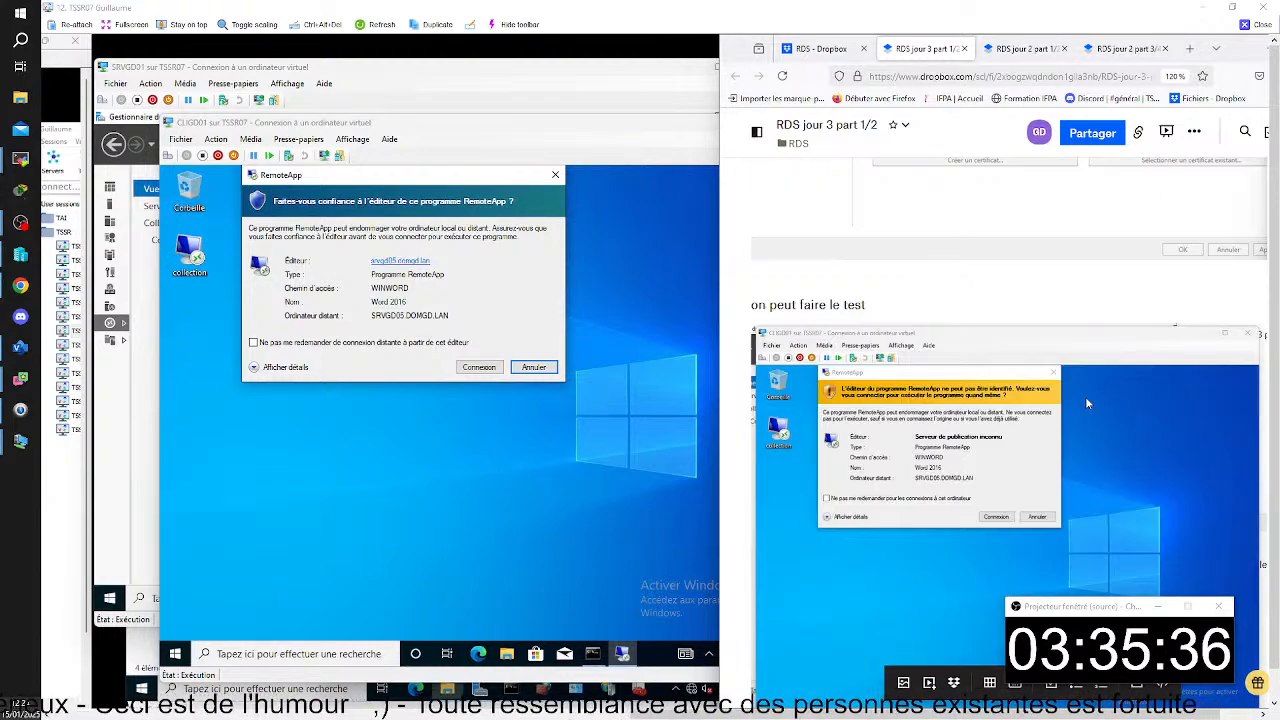
{"action": "scroll", "coordinate": [1088, 403], "scroll_direction": "down", "scroll_amount": 1}
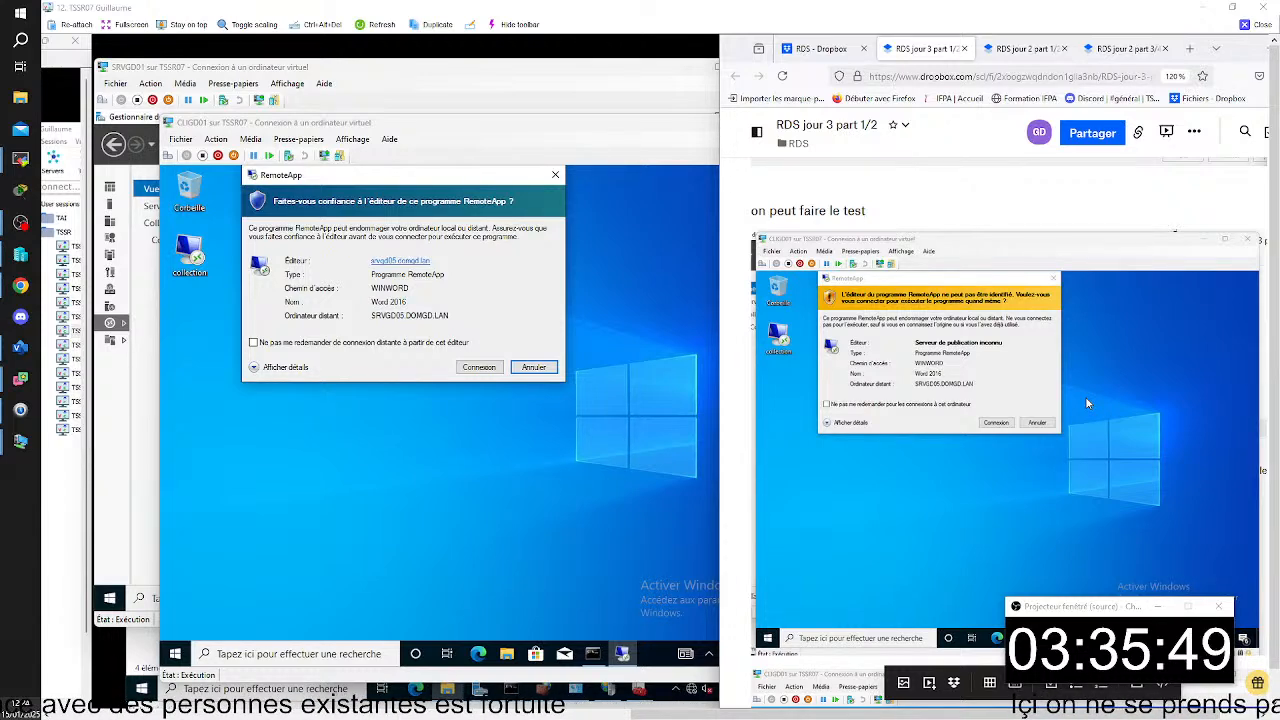
{"action": "scroll", "coordinate": [1088, 403], "scroll_direction": "up", "scroll_amount": 10}
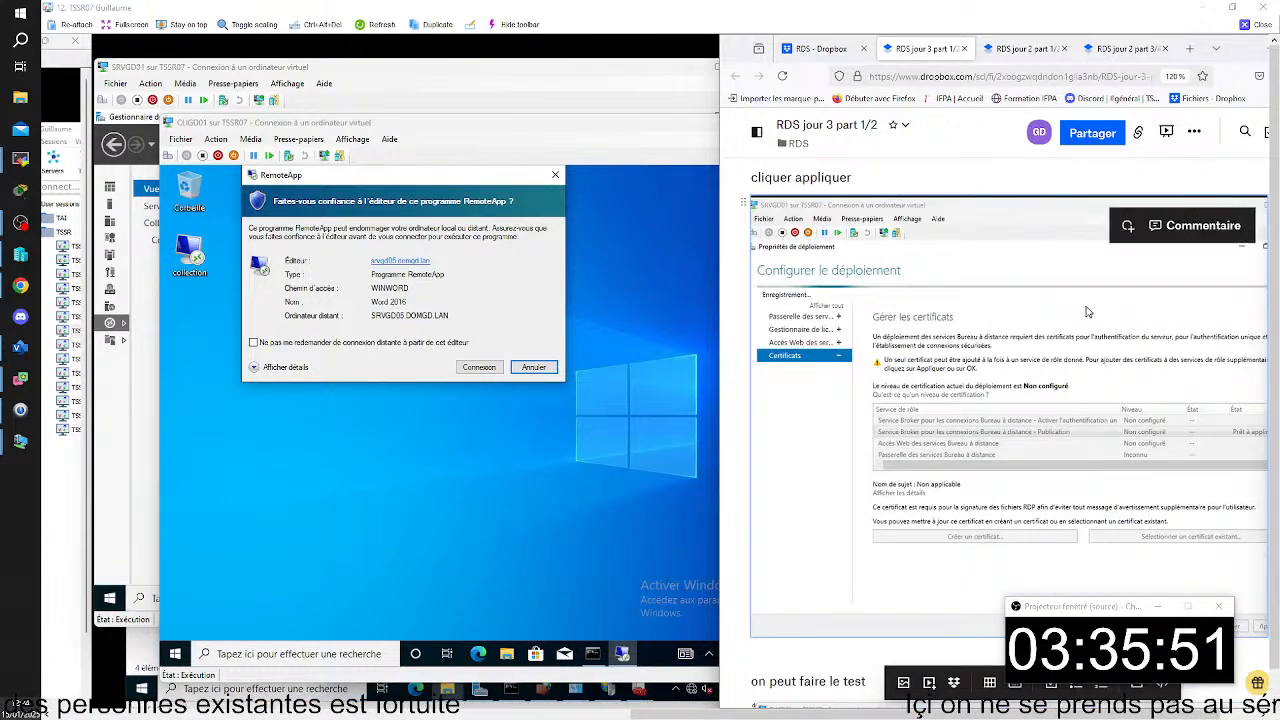
{"action": "scroll", "coordinate": [1088, 312], "scroll_direction": "up", "scroll_amount": 3}
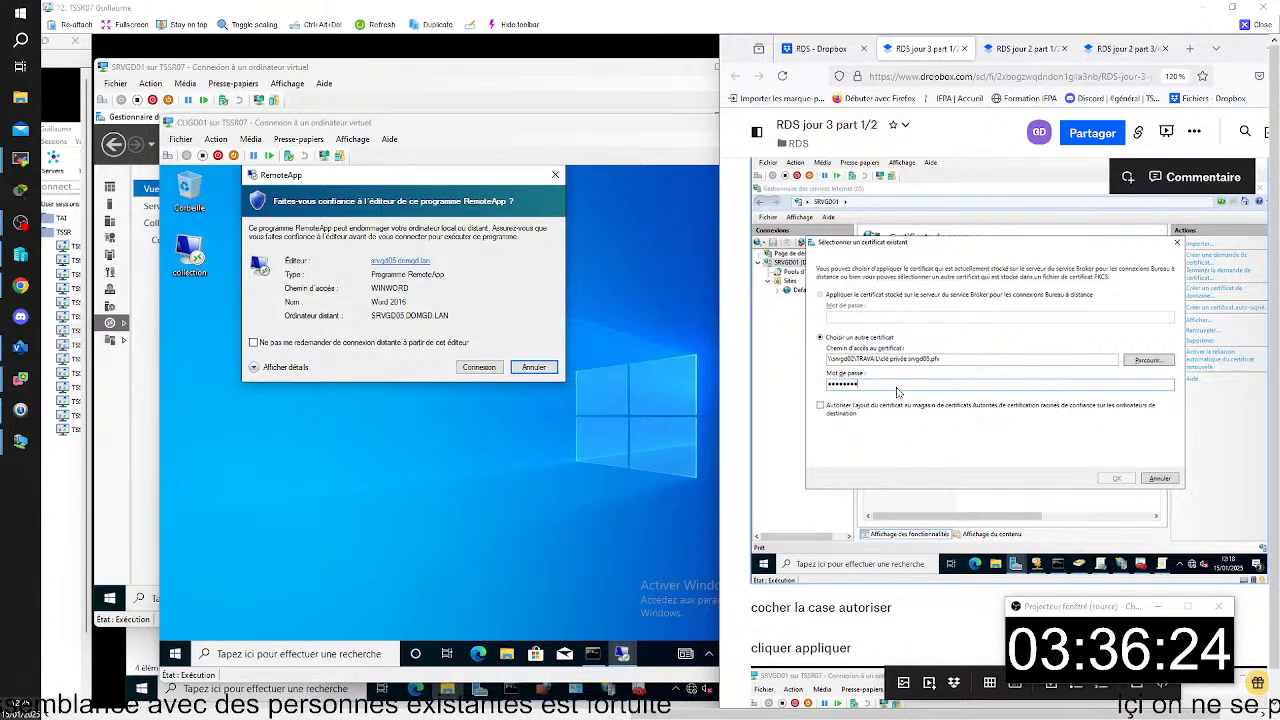
{"action": "scroll", "coordinate": [897, 392], "scroll_direction": "down", "scroll_amount": 4}
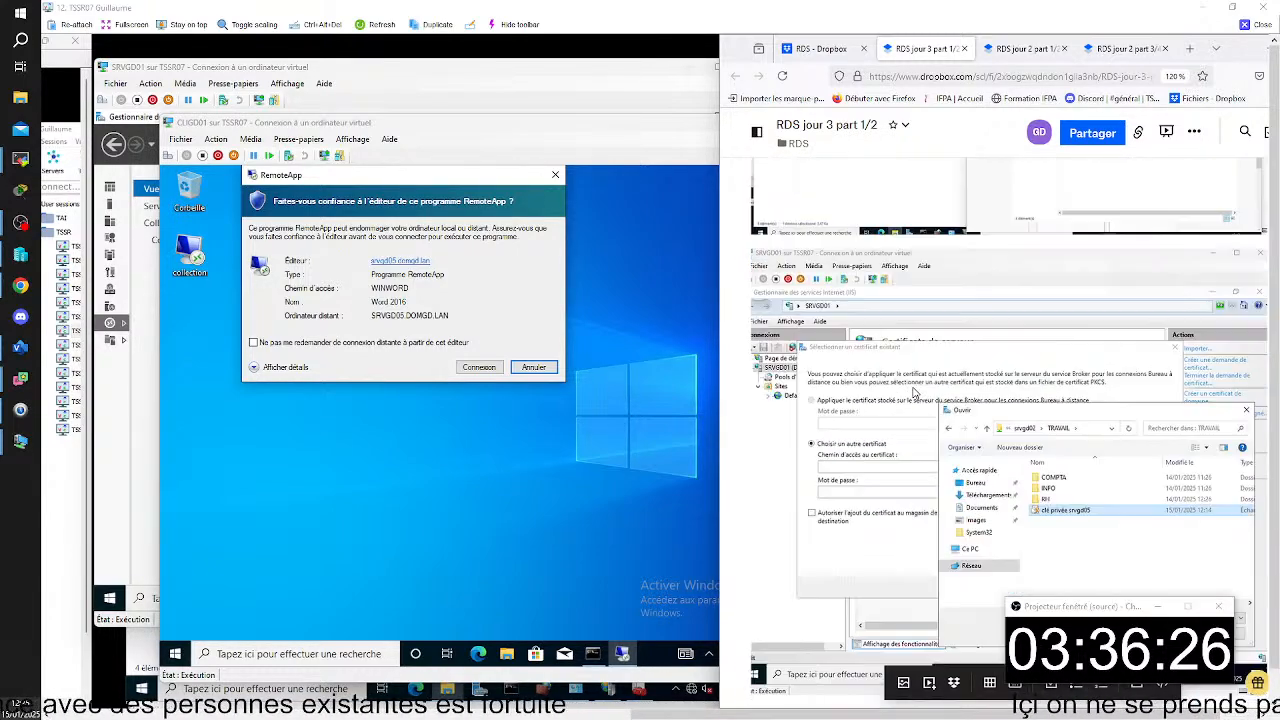
{"action": "scroll", "coordinate": [913, 393], "scroll_direction": "down", "scroll_amount": 8}
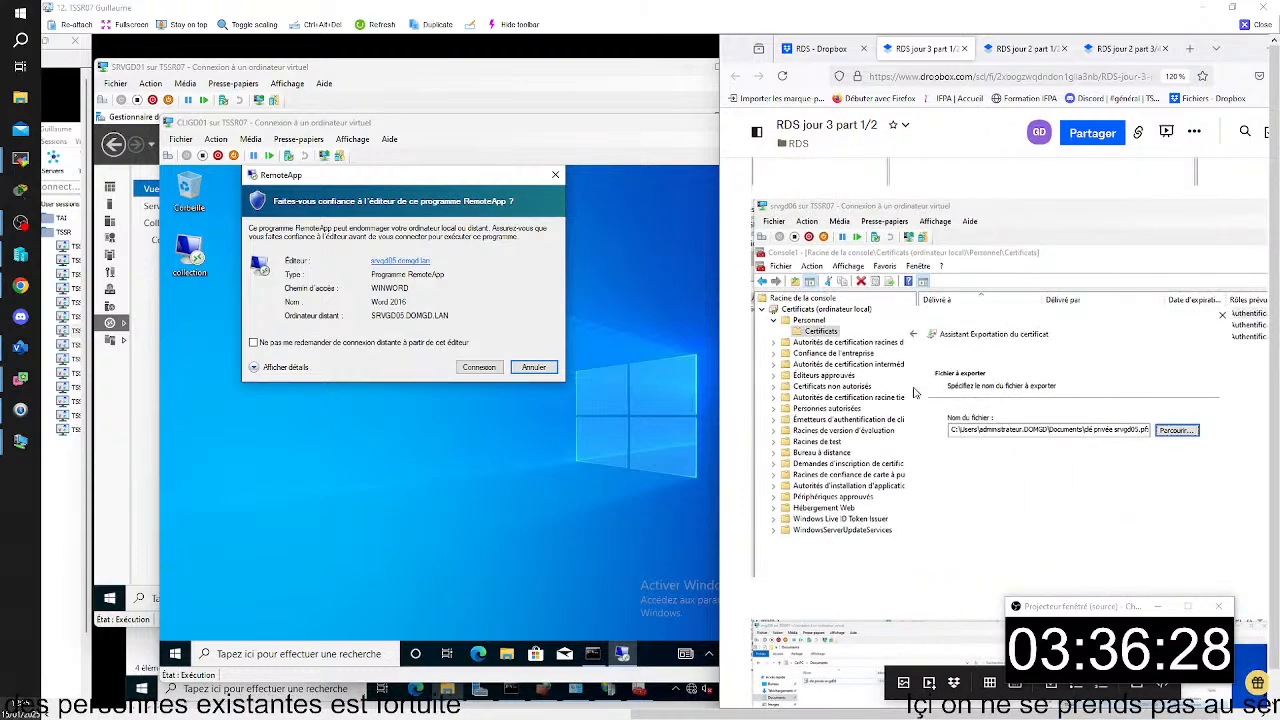
{"action": "scroll", "coordinate": [913, 393], "scroll_direction": "down", "scroll_amount": 6}
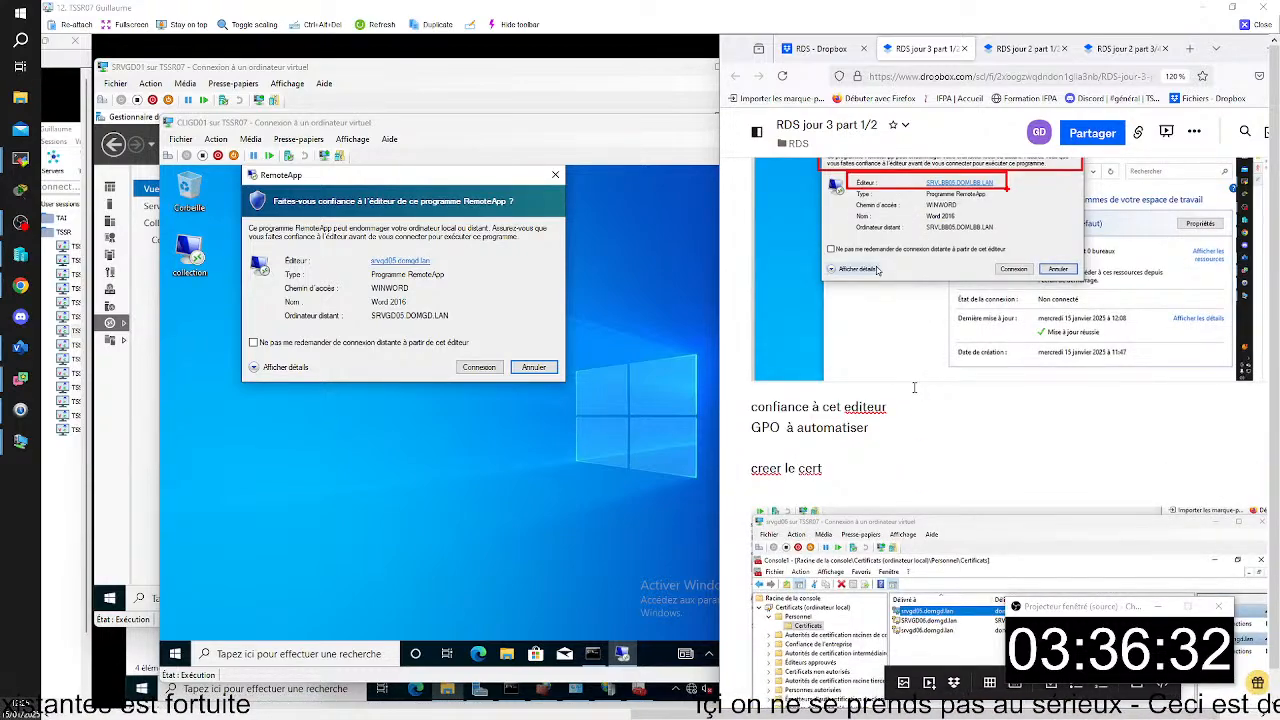
- Correct "creer" to "créer" in the notes, and select the lines "confiance à cet editeur" and "GPO à automatiser" above it
{"action": "scroll", "coordinate": [913, 390], "scroll_direction": "up", "scroll_amount": 2}
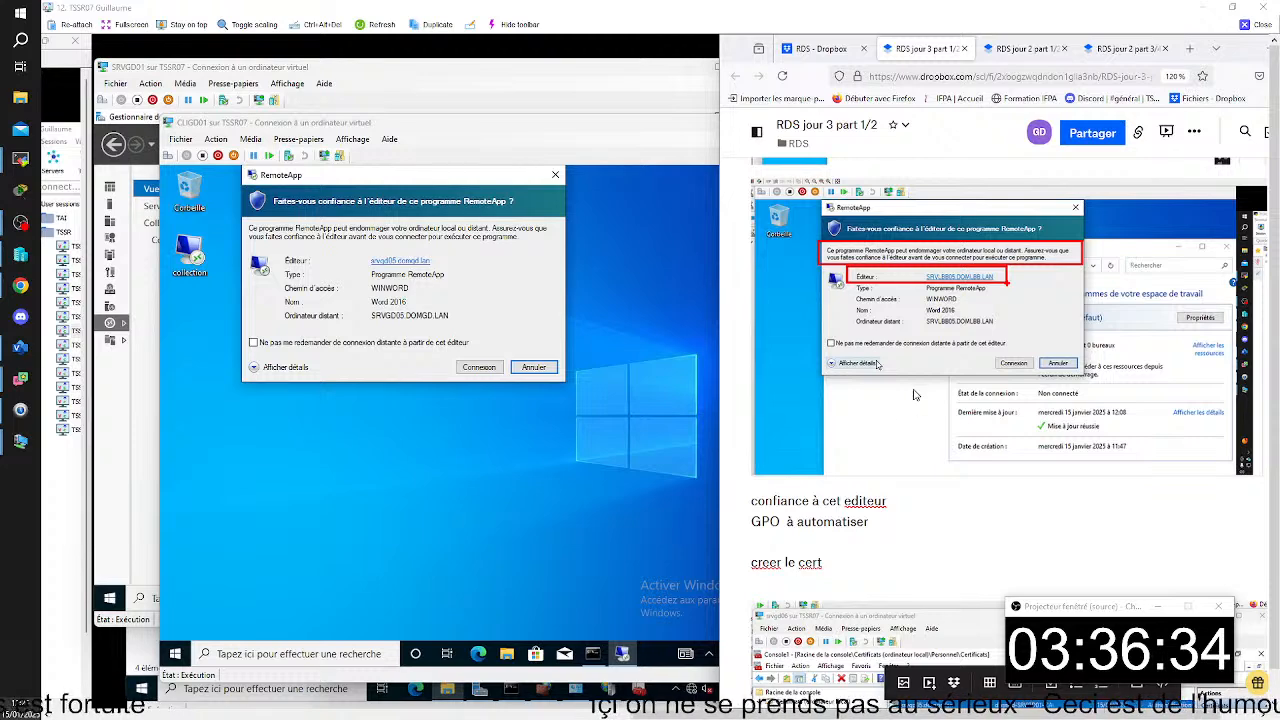
{"action": "right_click", "coordinate": [760, 565]}
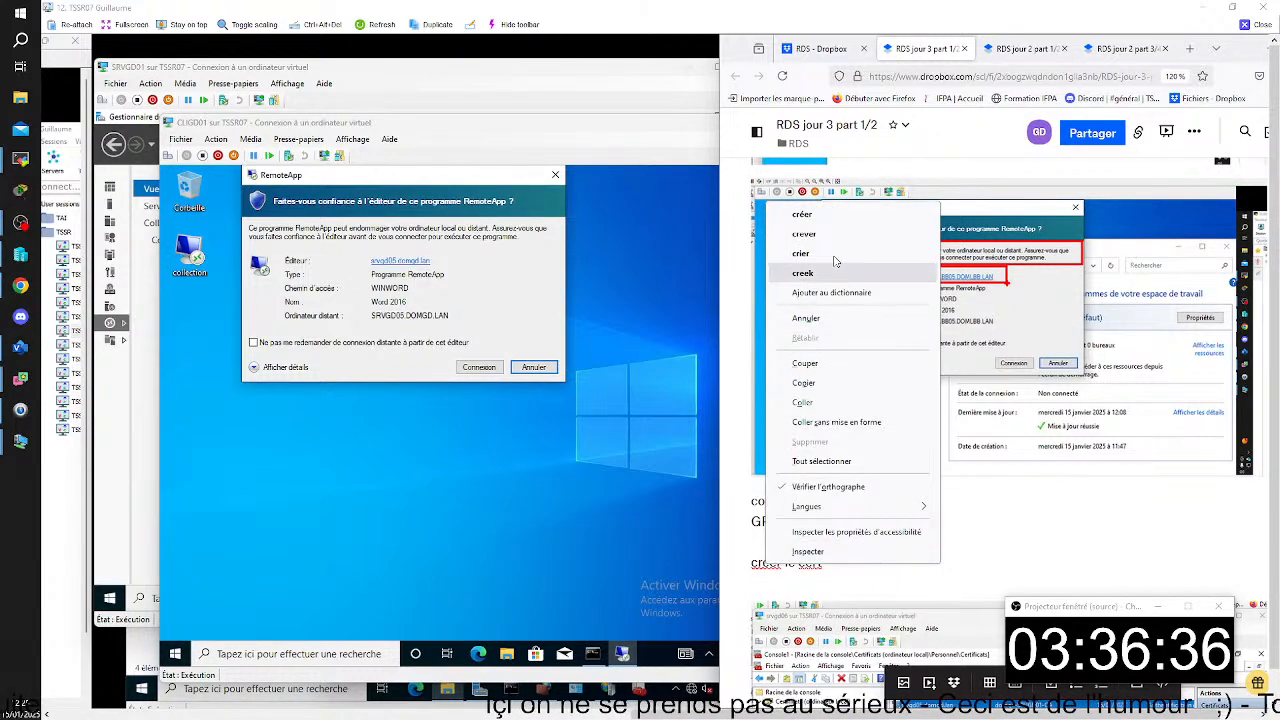
{"action": "left_click", "coordinate": [800, 220]}
{"action": "left_click_drag", "start_coordinate": [868, 530], "coordinate": [751, 500]}
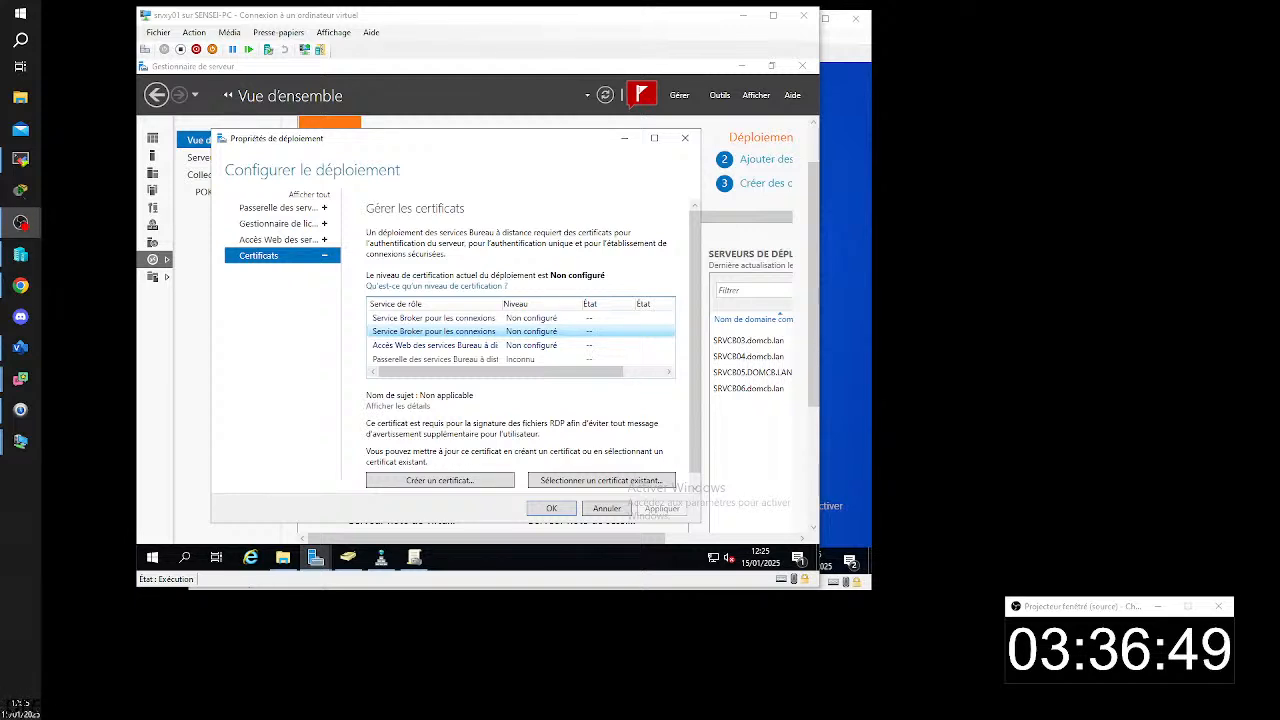
{"action": "left_click_drag", "start_coordinate": [1272, 497], "coordinate": [1018, 426]}
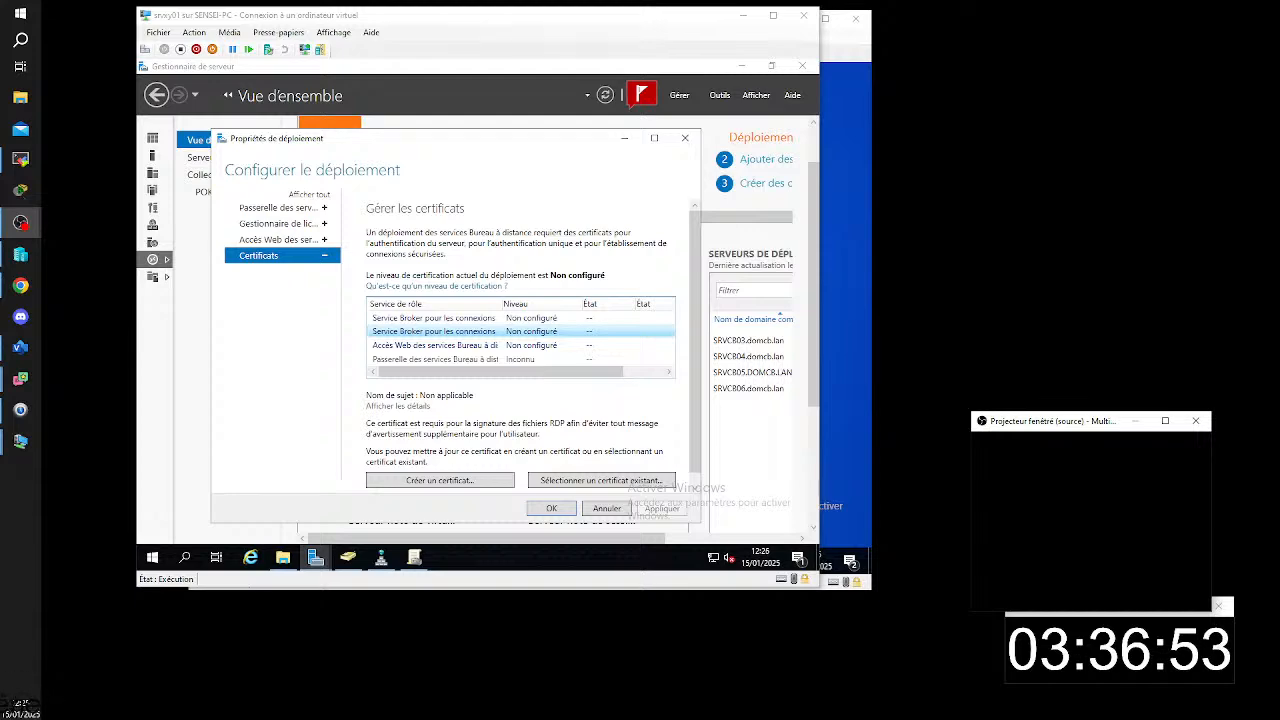